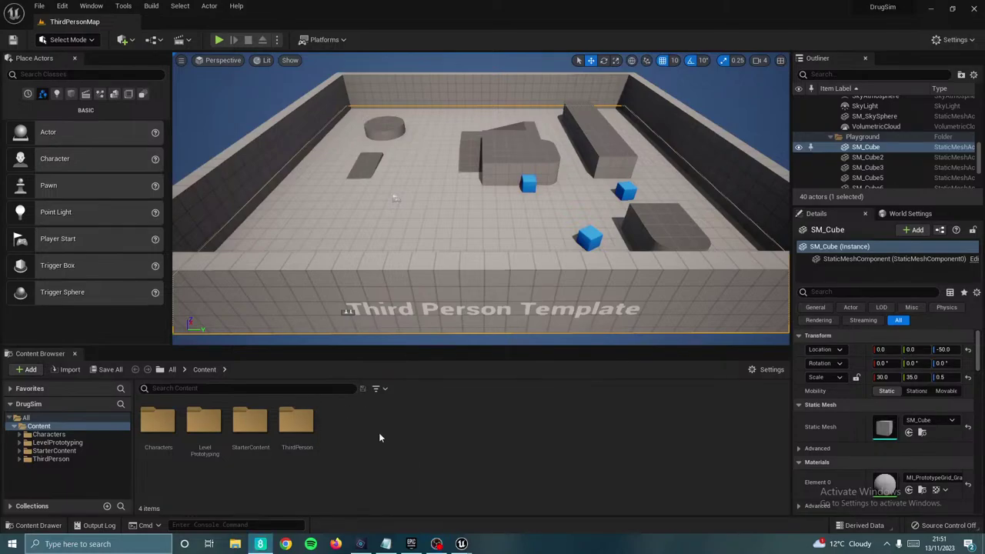
Step: Create a new folder named Game_Folder in the project's Content directory
{"action": "right_click", "coordinate": [356, 437]}
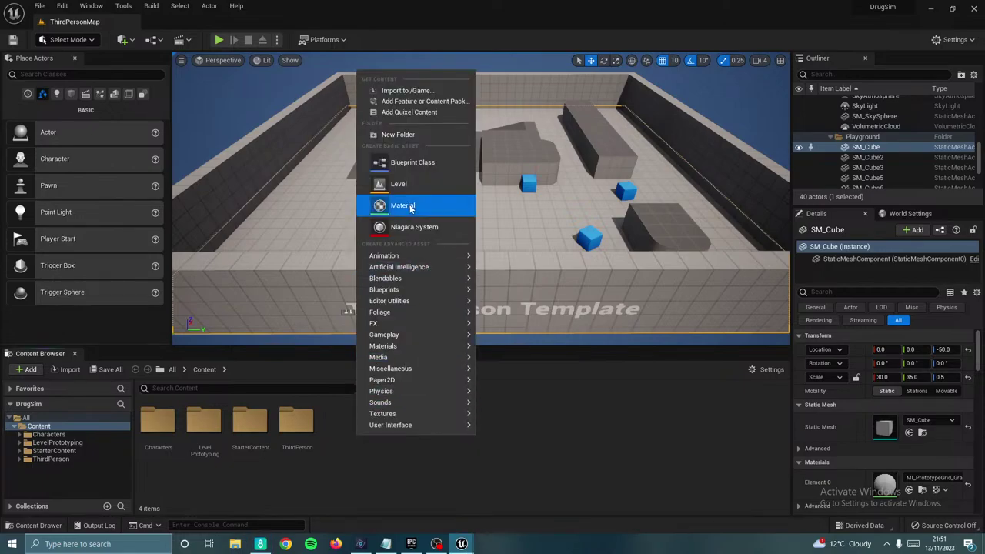
{"action": "left_click", "coordinate": [408, 132]}
{"action": "type", "text": "Game"}
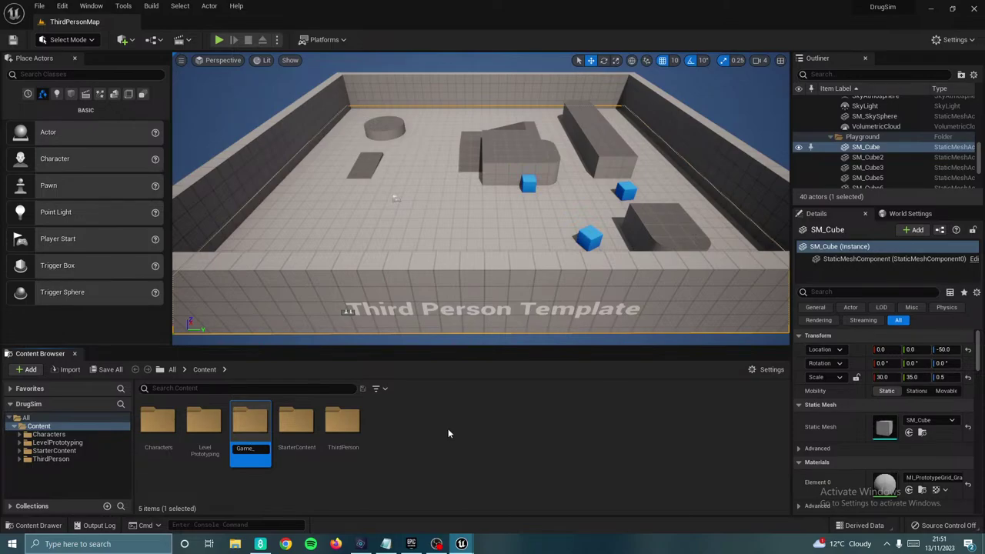
{"action": "type", "text": "_Folder"}
{"action": "key", "text": "Return"}
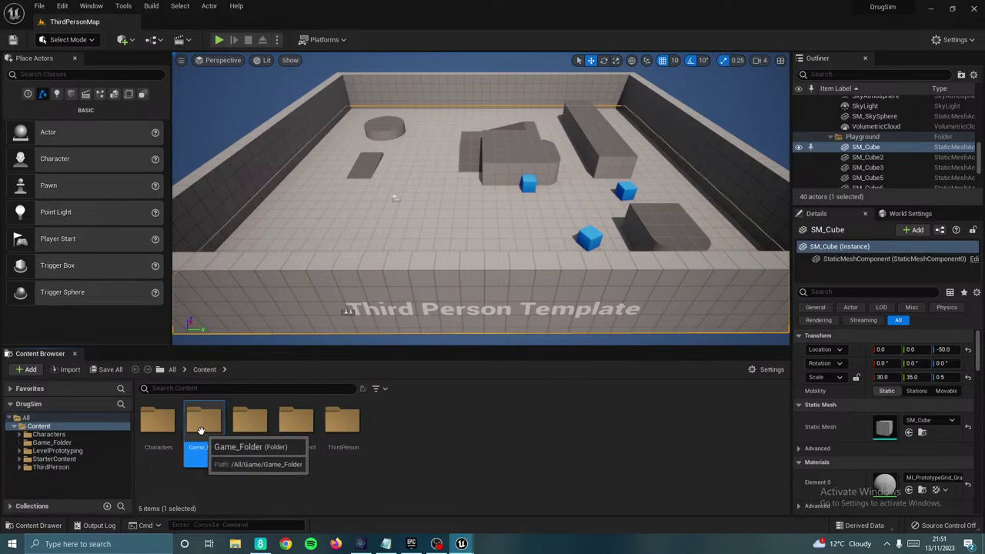
Step: Set the color of Game_Folder to green
{"action": "right_click", "coordinate": [201, 431]}
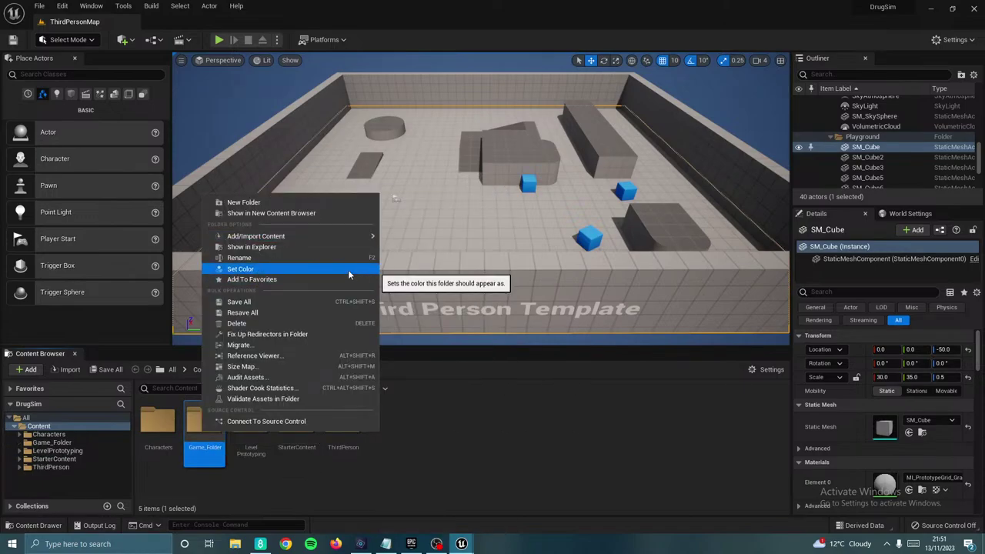
{"action": "left_click", "coordinate": [348, 268]}
{"action": "left_click_drag", "start_coordinate": [393, 347], "coordinate": [396, 392]}
{"action": "left_click", "coordinate": [497, 515]}
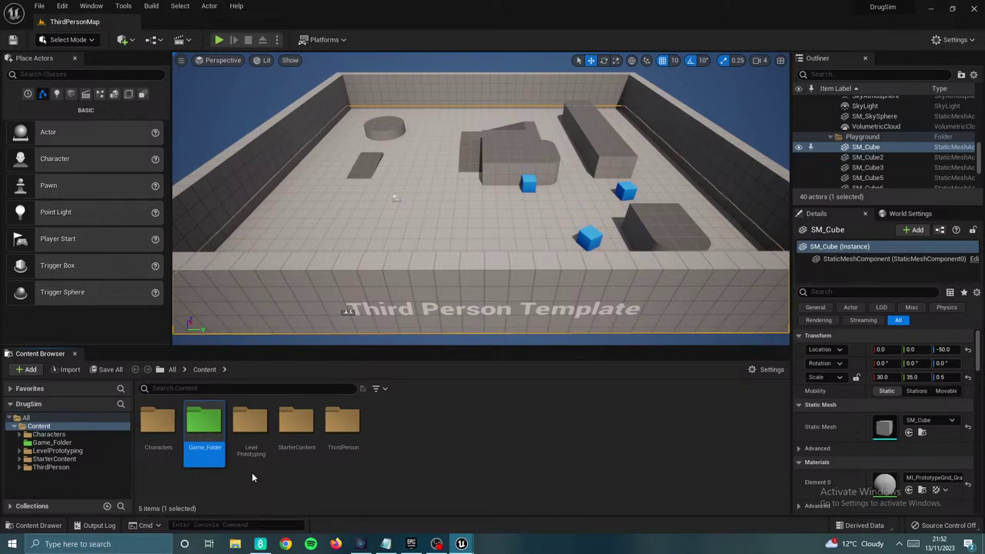
{"action": "left_click", "coordinate": [301, 474]}
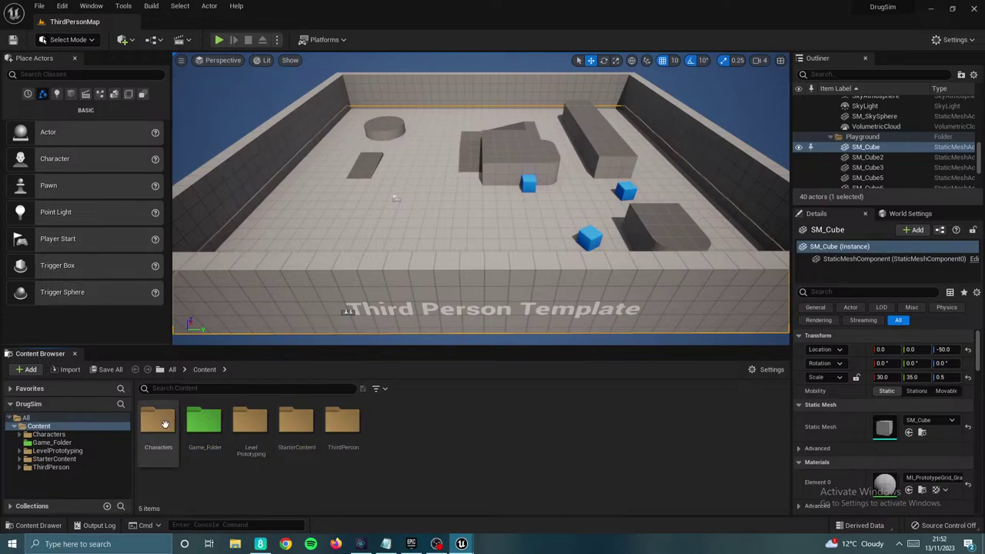
Step: Move BP_ThirdPersonCharacter and BP_ThirdPersonGameMode from the ThirdPerson Blueprints folder into Game_Folder, accepting the reference warning
{"action": "left_click", "coordinate": [346, 438]}
{"action": "double_click", "coordinate": [346, 438]}
{"action": "left_click", "coordinate": [172, 426]}
{"action": "double_click", "coordinate": [172, 426]}
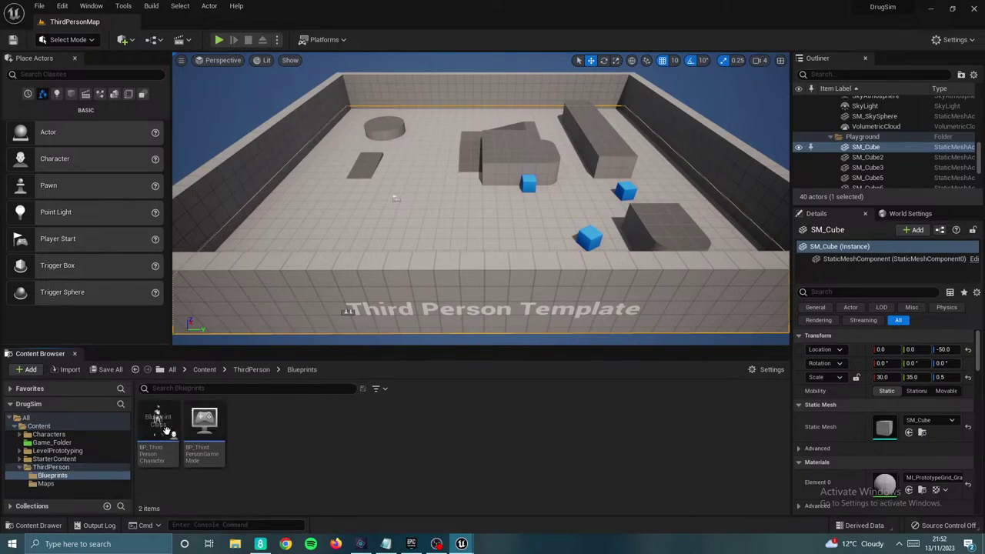
{"action": "left_click_drag", "start_coordinate": [158, 427], "coordinate": [49, 443]}
{"action": "left_click", "coordinate": [109, 468]}
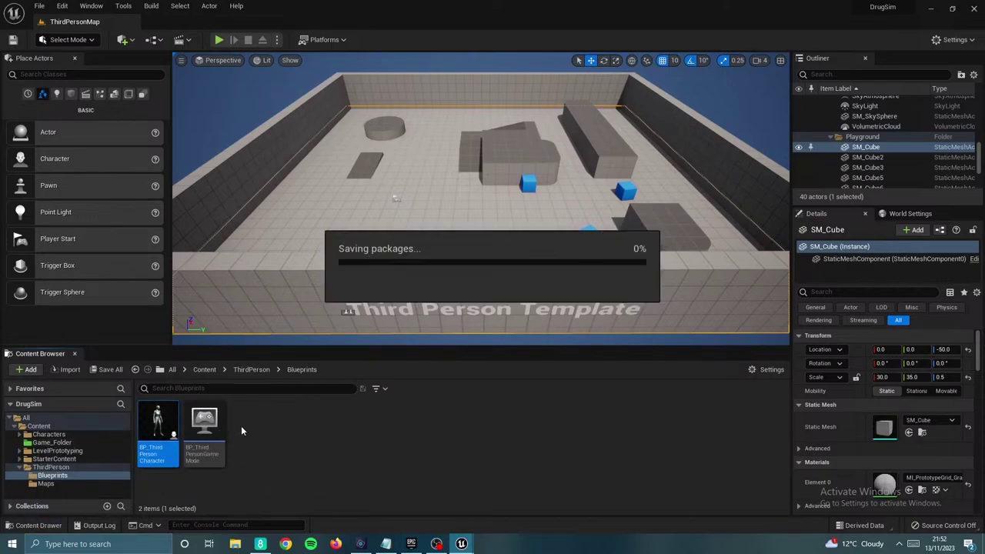
{"action": "left_click_drag", "start_coordinate": [168, 422], "coordinate": [66, 443]}
{"action": "left_click", "coordinate": [92, 464]}
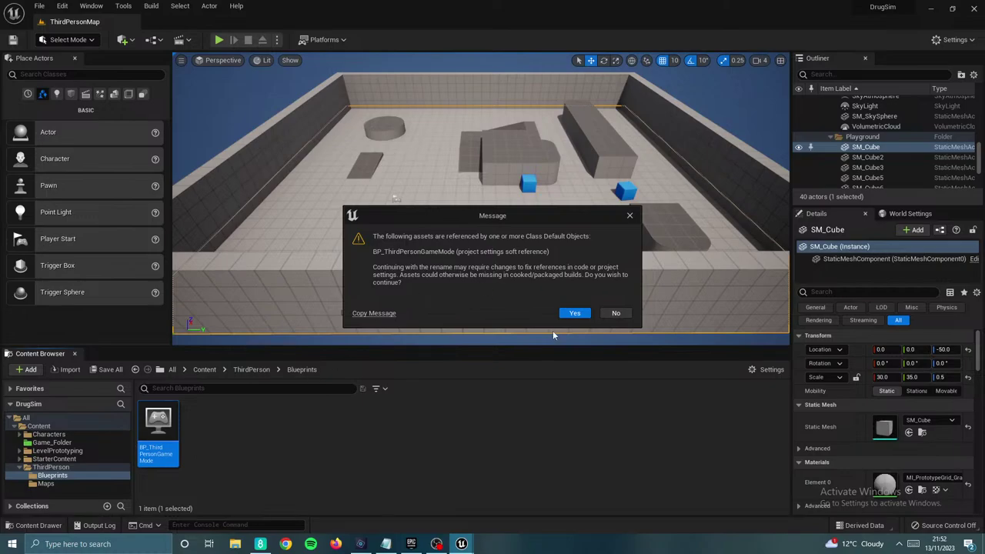
{"action": "left_click", "coordinate": [577, 313]}
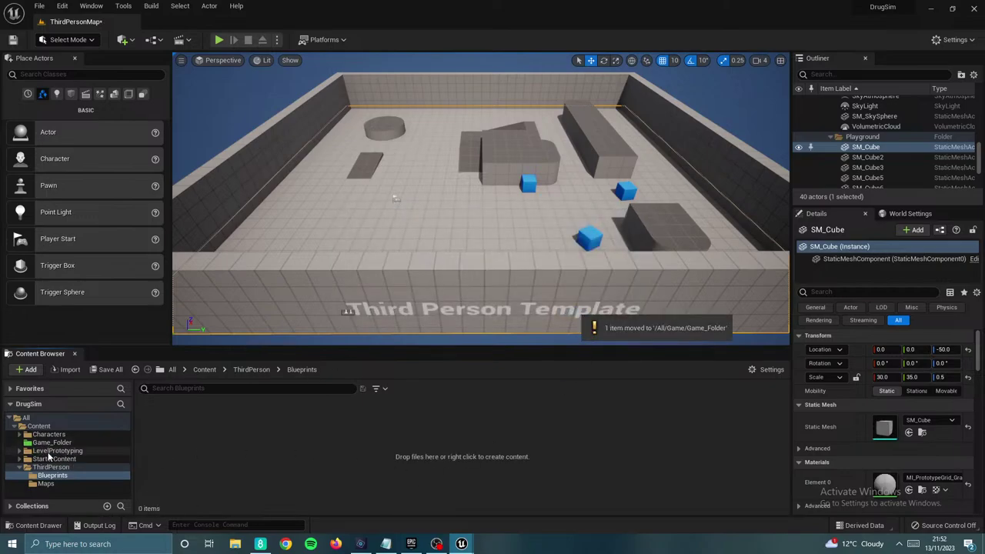
Step: Return to Content, open Game_Folder and create a subfolder named Blueprint inside it
{"action": "left_click", "coordinate": [254, 370]}
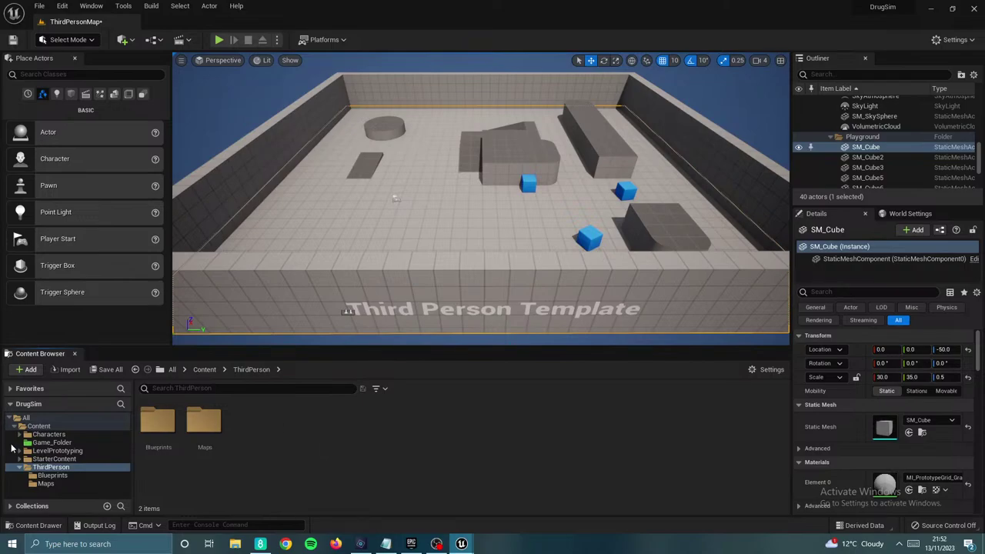
{"action": "left_click", "coordinate": [203, 370]}
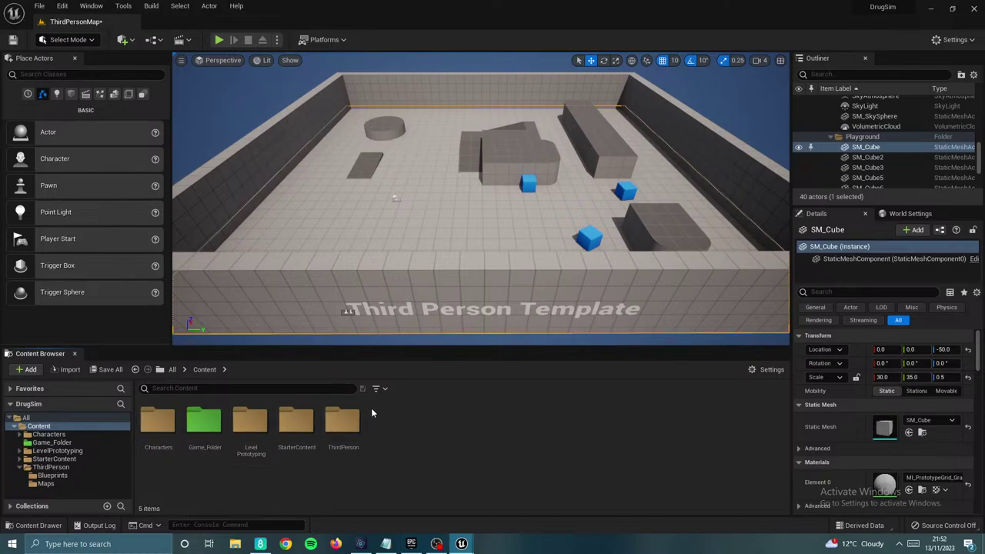
{"action": "left_click_drag", "start_coordinate": [219, 435], "coordinate": [391, 422]}
{"action": "left_click", "coordinate": [342, 427]}
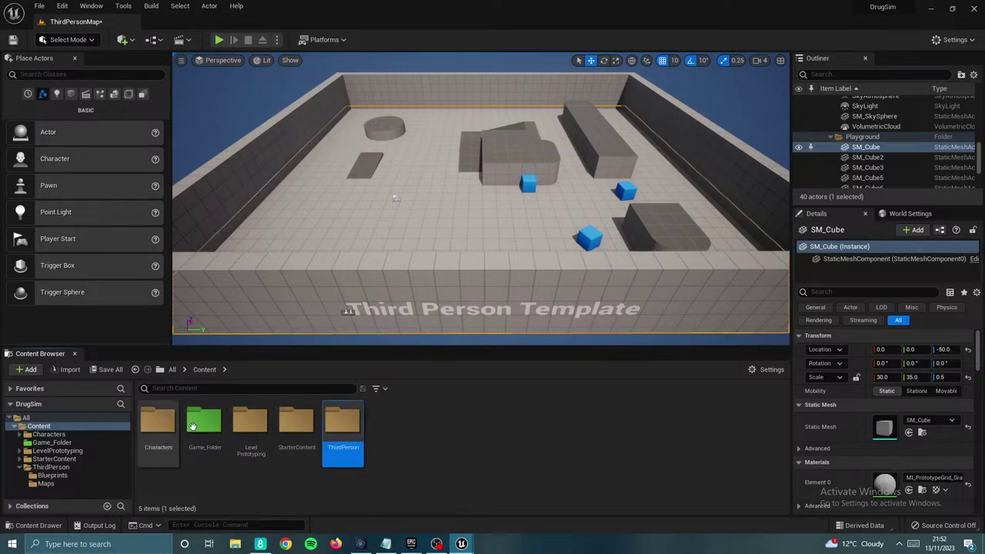
{"action": "double_click", "coordinate": [214, 438]}
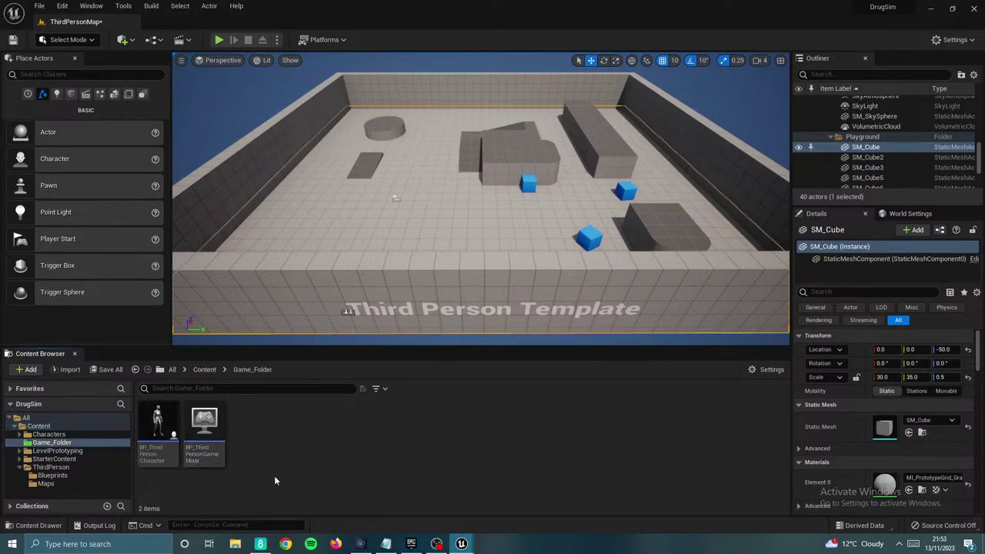
{"action": "right_click", "coordinate": [288, 434]}
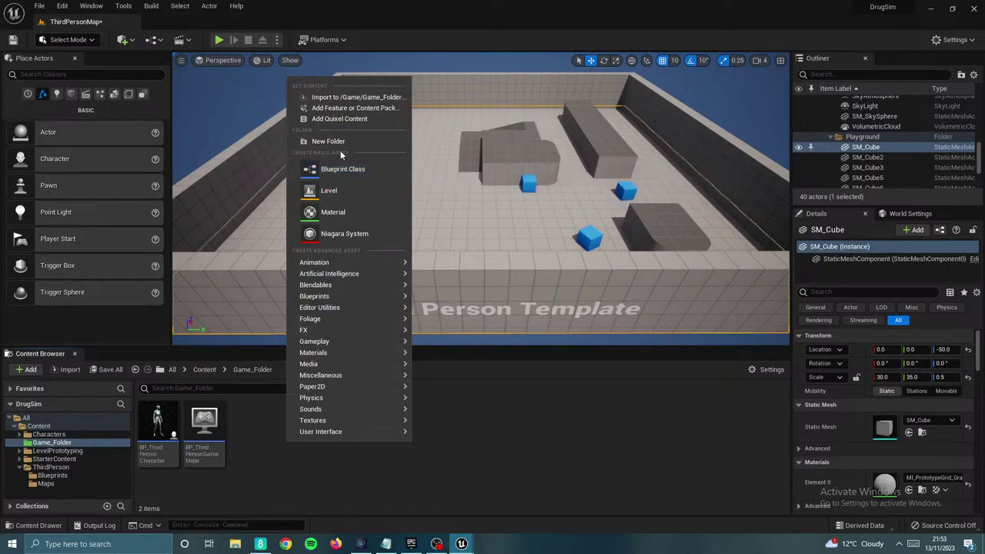
{"action": "left_click", "coordinate": [328, 141]}
{"action": "type", "text": "Blueop"}
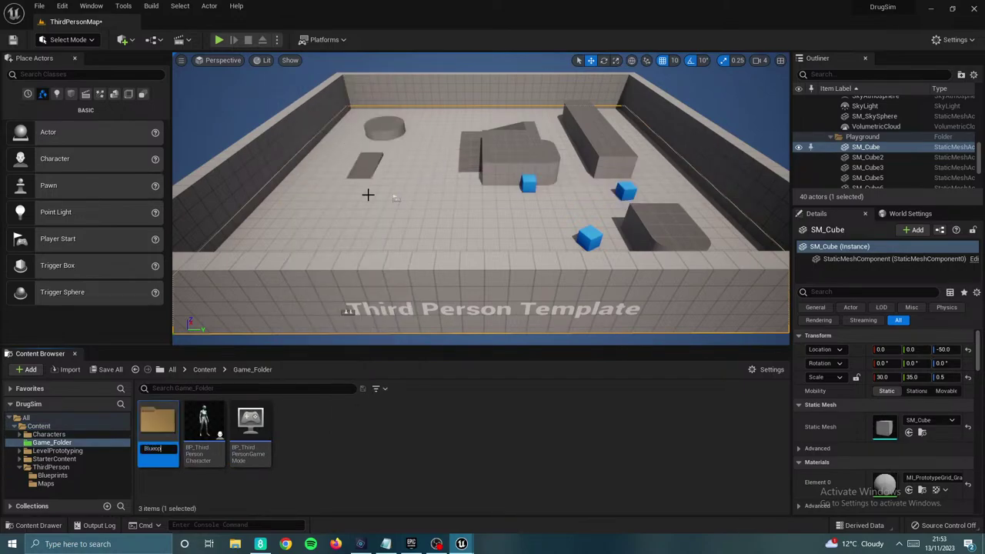
{"action": "type", "text": "rprint"}
{"action": "key", "text": "Return"}
Step: Move the third-person character and game mode blueprints into the Blueprint subfolder, accepting the reference warning
{"action": "left_click_drag", "start_coordinate": [211, 433], "coordinate": [166, 432]}
{"action": "left_click", "coordinate": [193, 444]}
{"action": "left_click", "coordinate": [193, 455]}
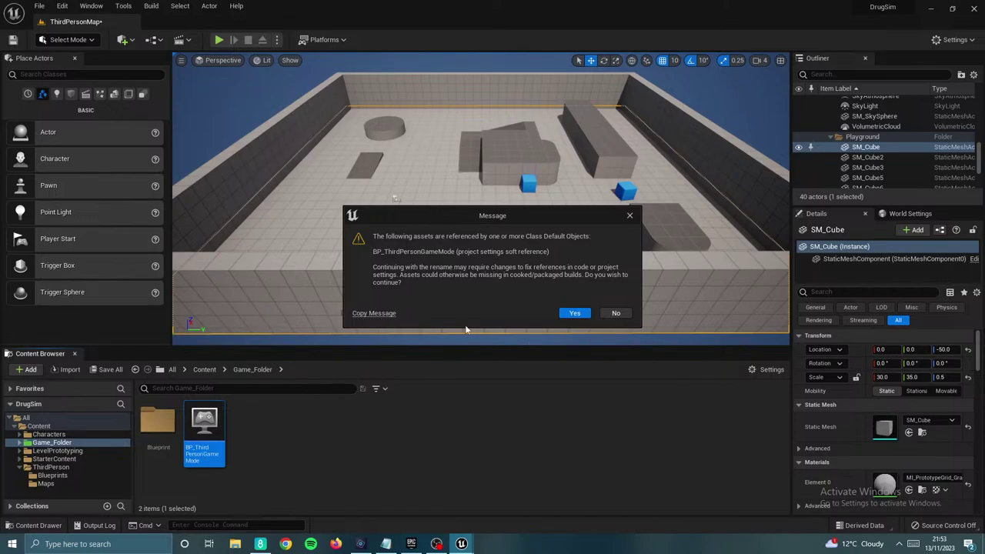
{"action": "left_click", "coordinate": [575, 313]}
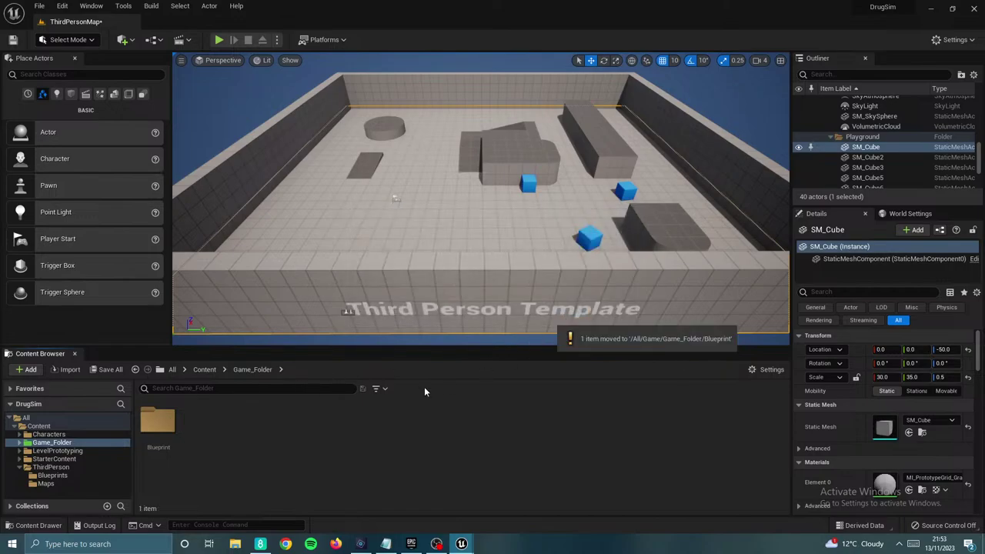
Step: Set the color of the Blueprint subfolder to dark blue
{"action": "right_click", "coordinate": [159, 423]}
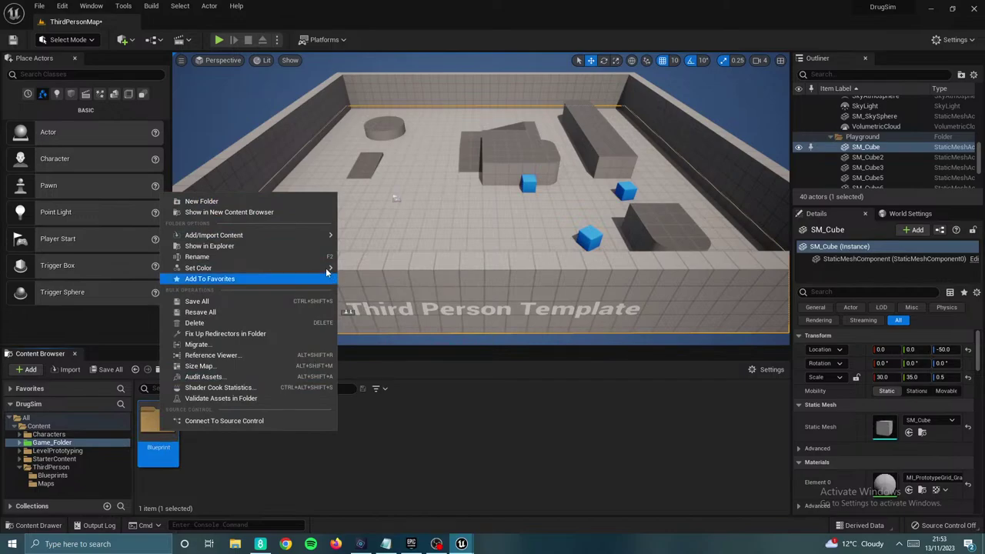
{"action": "mouse_move", "coordinate": [326, 268]}
{"action": "left_click", "coordinate": [365, 270]}
{"action": "left_click_drag", "start_coordinate": [431, 342], "coordinate": [392, 293]}
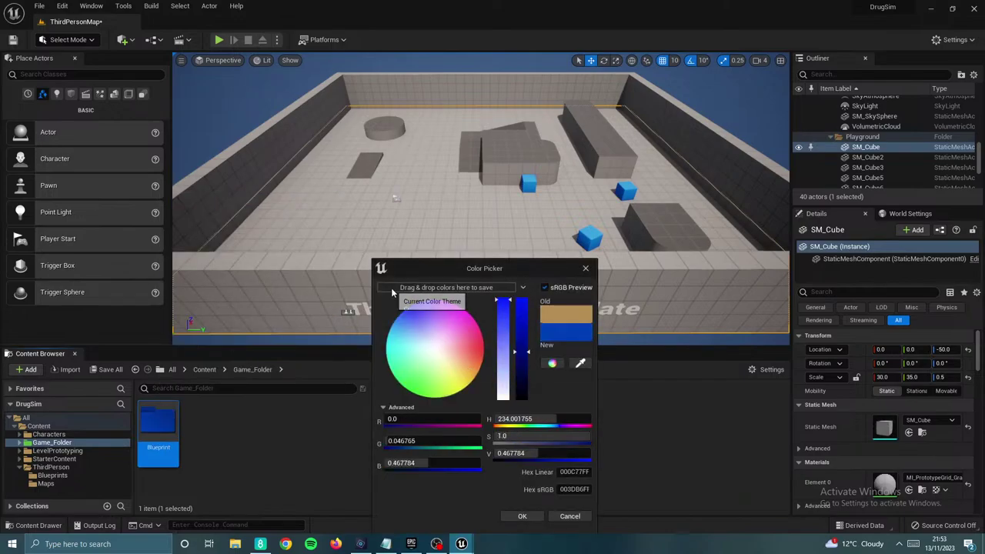
{"action": "left_click", "coordinate": [536, 514]}
{"action": "left_click", "coordinate": [286, 425]}
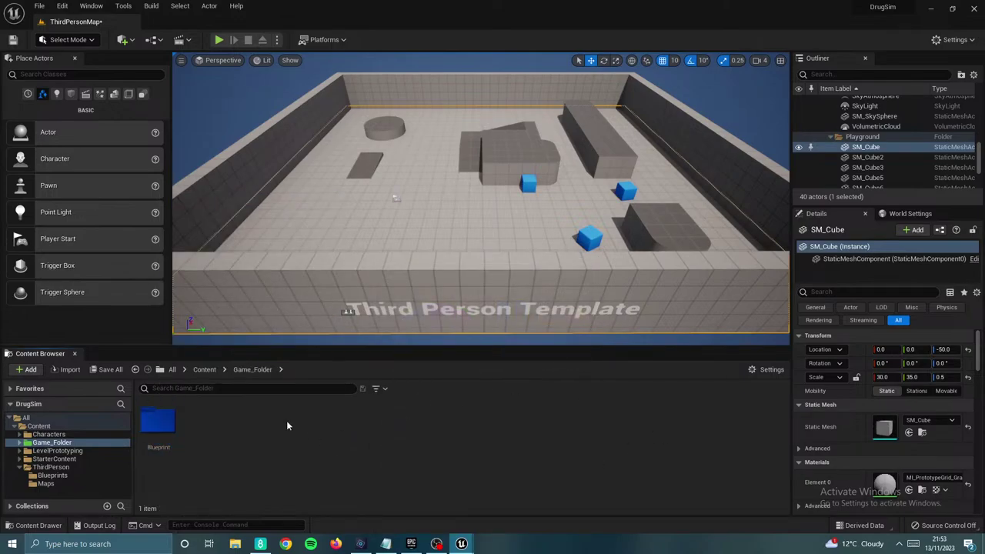
{"action": "right_click", "coordinate": [216, 431]}
{"action": "mouse_move", "coordinate": [254, 424]}
{"action": "left_click", "coordinate": [465, 457]}
Step: Switch to the Epic Games Launcher and show the Unreal Engine library
{"action": "left_click", "coordinate": [82, 544]}
{"action": "type", "text": "epic"}
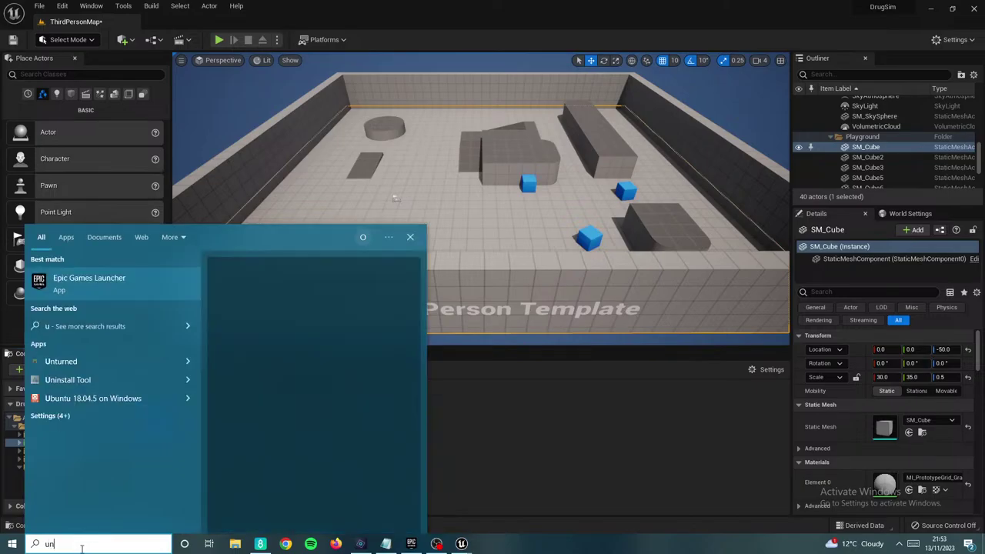
{"action": "key", "text": "Return"}
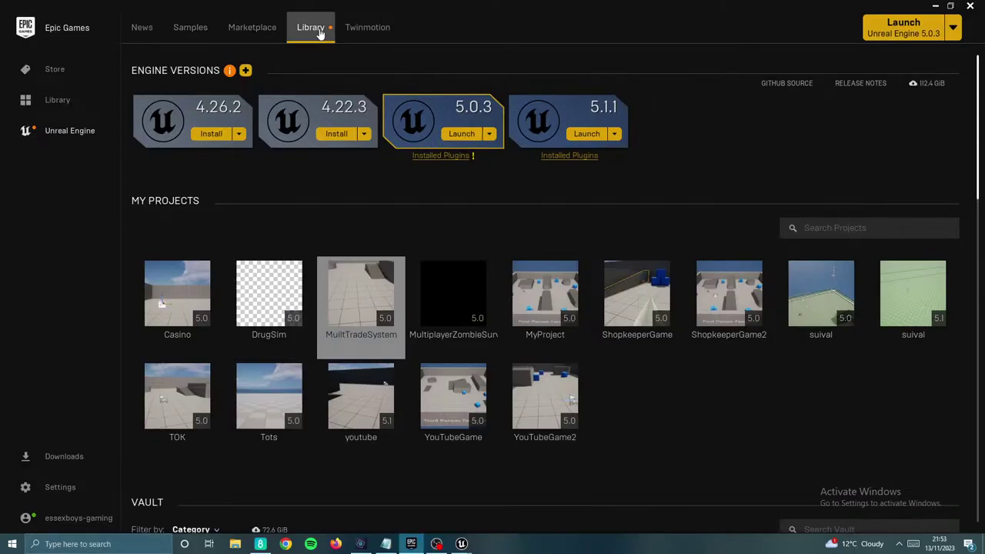
Step: Look through the Vault's asset packs for content suitable for the DrugSim project
{"action": "scroll", "coordinate": [539, 301], "scroll_direction": "down", "scroll_amount": 3}
{"action": "scroll", "coordinate": [650, 293], "scroll_direction": "down", "scroll_amount": 3}
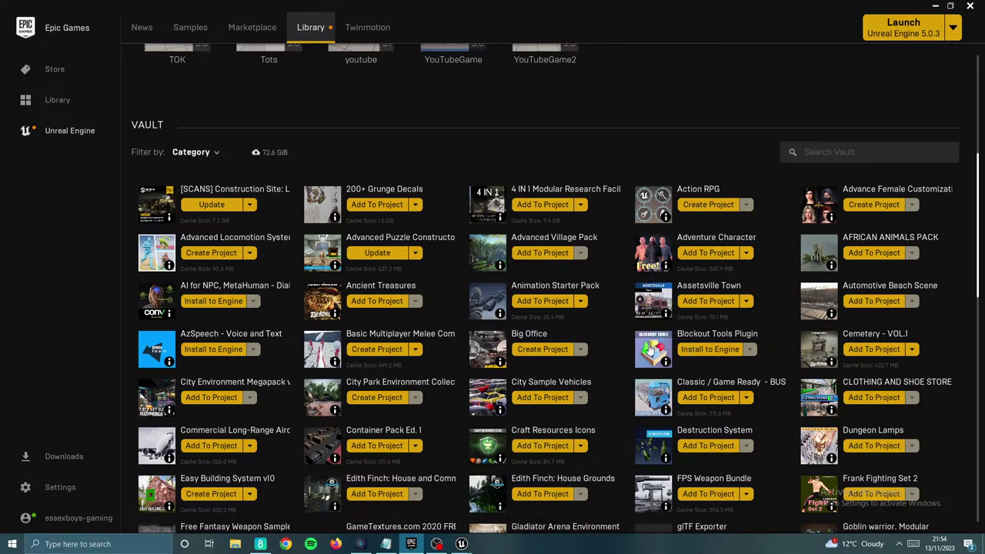
{"action": "scroll", "coordinate": [562, 315], "scroll_direction": "down", "scroll_amount": 1}
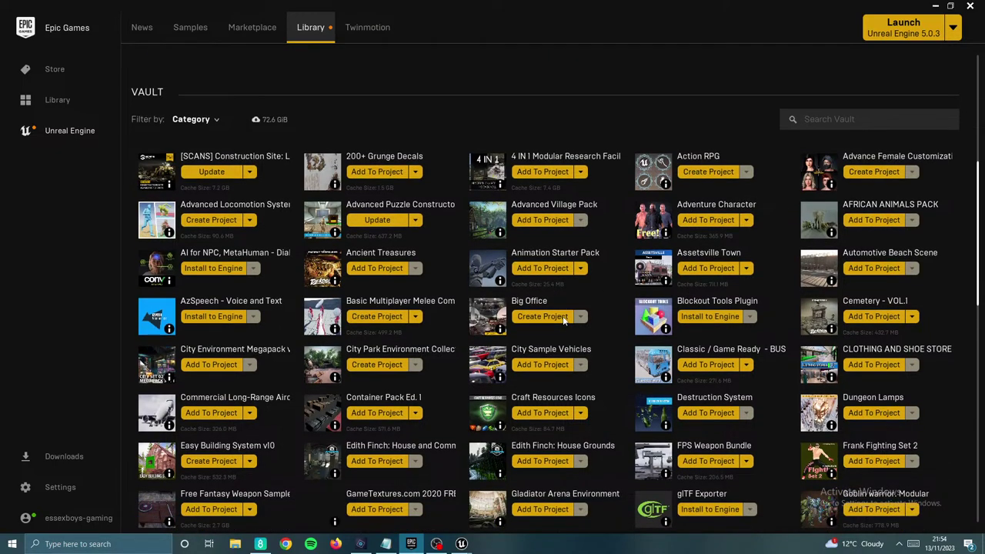
{"action": "scroll", "coordinate": [562, 320], "scroll_direction": "up", "scroll_amount": 1}
{"action": "scroll", "coordinate": [562, 316], "scroll_direction": "down", "scroll_amount": 3}
{"action": "scroll", "coordinate": [566, 319], "scroll_direction": "down", "scroll_amount": 6}
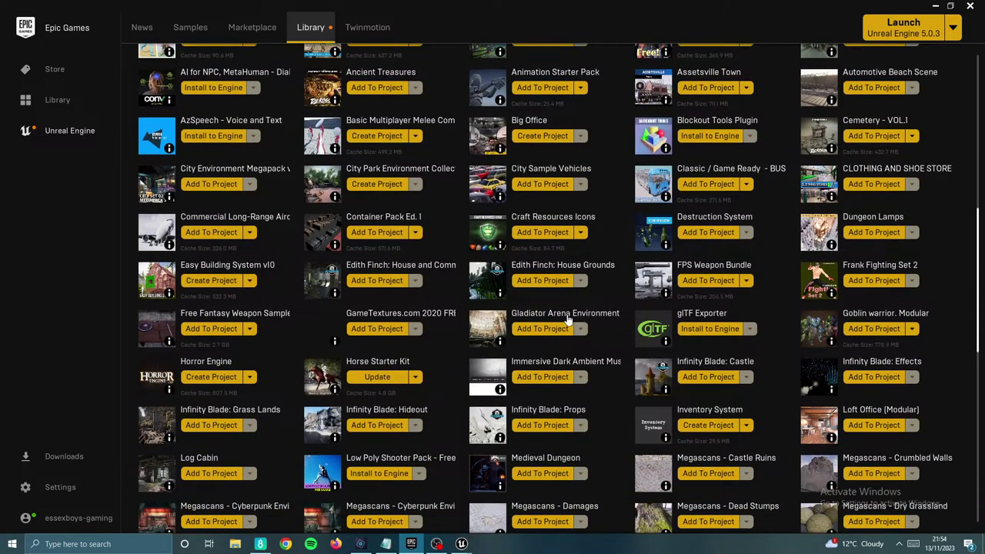
{"action": "scroll", "coordinate": [567, 319], "scroll_direction": "down", "scroll_amount": 5}
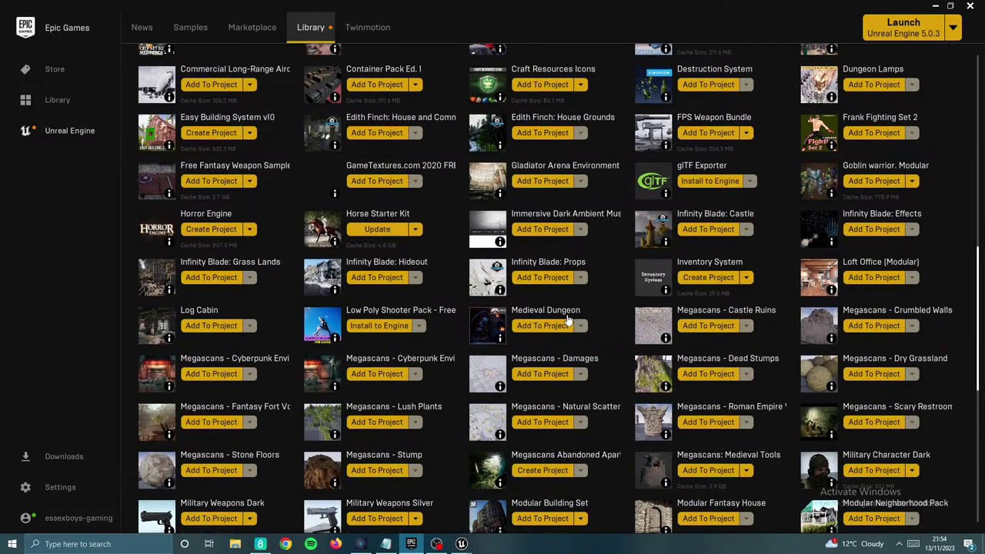
{"action": "scroll", "coordinate": [567, 319], "scroll_direction": "down", "scroll_amount": 1}
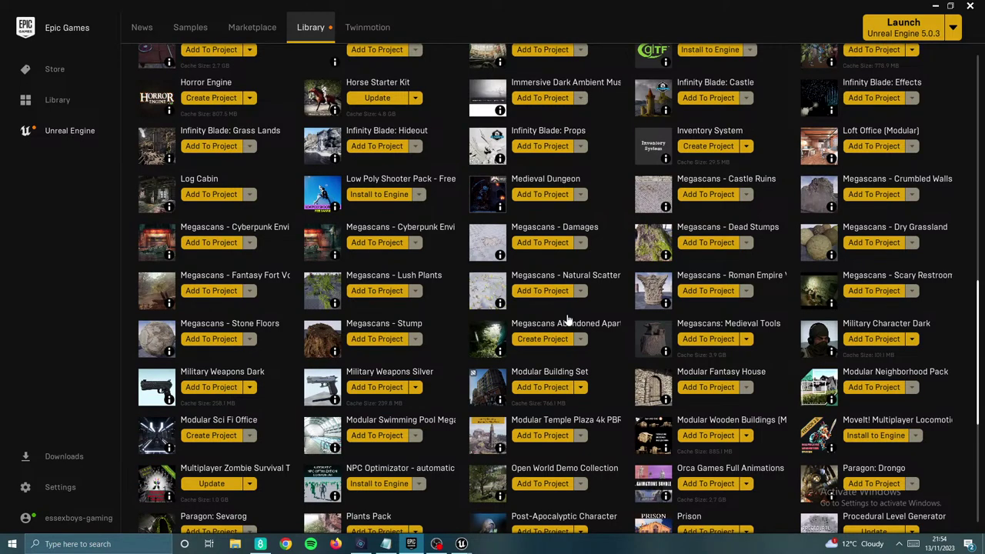
{"action": "scroll", "coordinate": [567, 320], "scroll_direction": "down", "scroll_amount": 3}
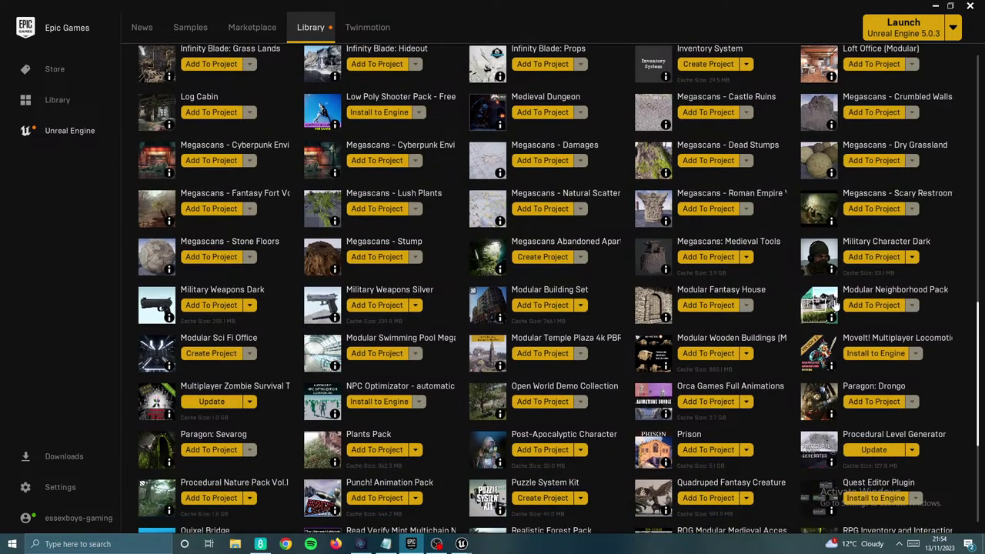
{"action": "scroll", "coordinate": [577, 403], "scroll_direction": "down", "scroll_amount": 2}
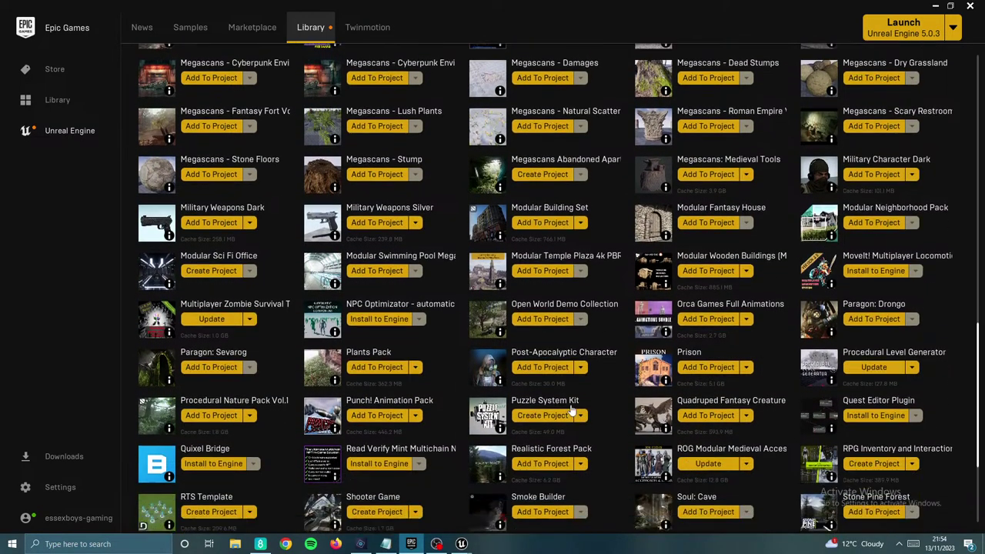
{"action": "scroll", "coordinate": [576, 400], "scroll_direction": "down", "scroll_amount": 5}
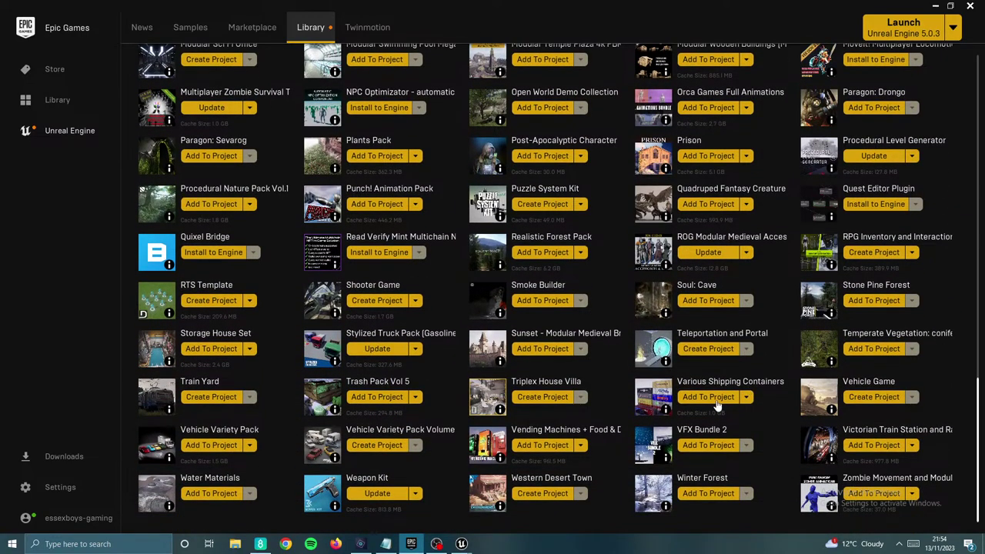
{"action": "scroll", "coordinate": [611, 410], "scroll_direction": "up", "scroll_amount": 3}
{"action": "scroll", "coordinate": [611, 406], "scroll_direction": "up", "scroll_amount": 15}
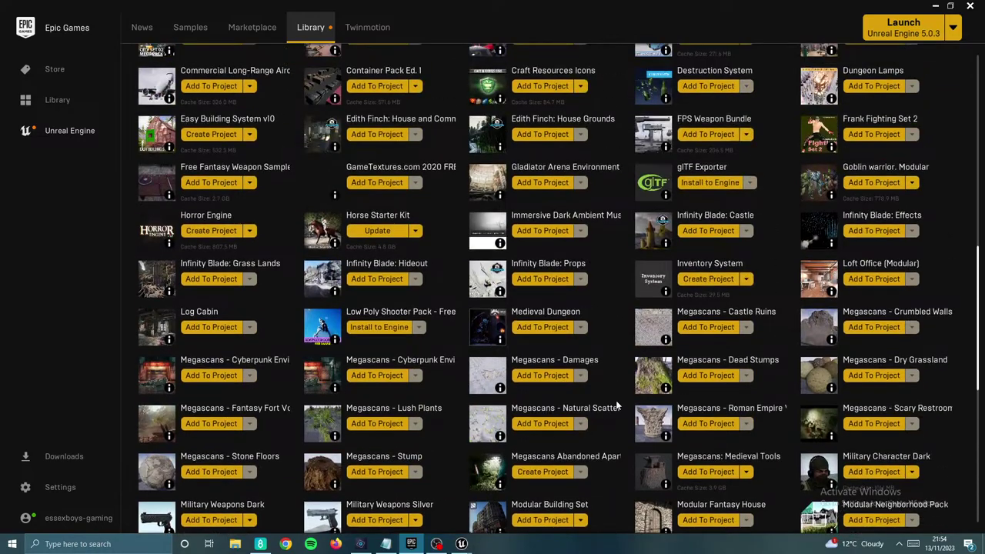
{"action": "scroll", "coordinate": [616, 400], "scroll_direction": "up", "scroll_amount": 3}
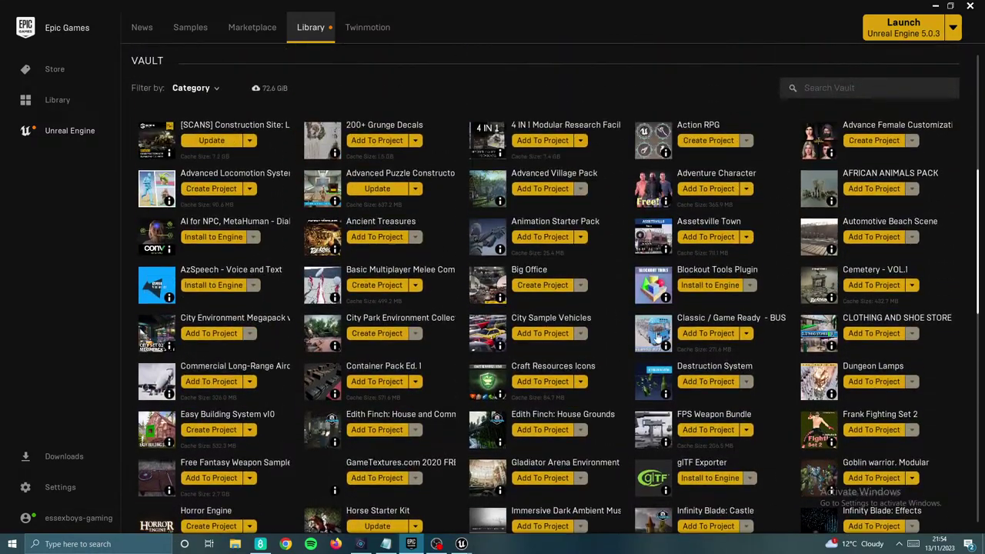
Step: Add the Adventure Character asset from the Vault to the DrugSim project
{"action": "left_click", "coordinate": [703, 188]}
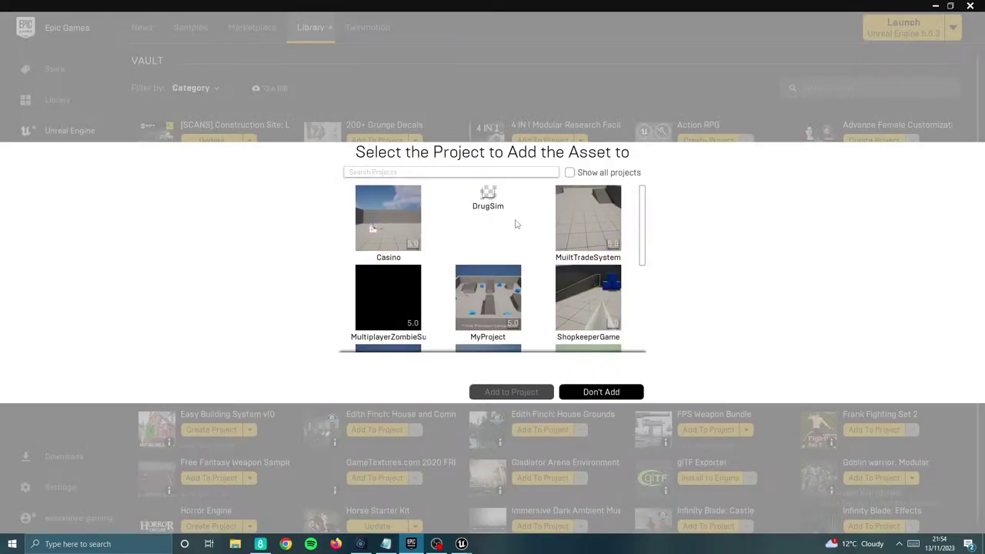
{"action": "left_click", "coordinate": [515, 223]}
{"action": "left_click", "coordinate": [514, 391]}
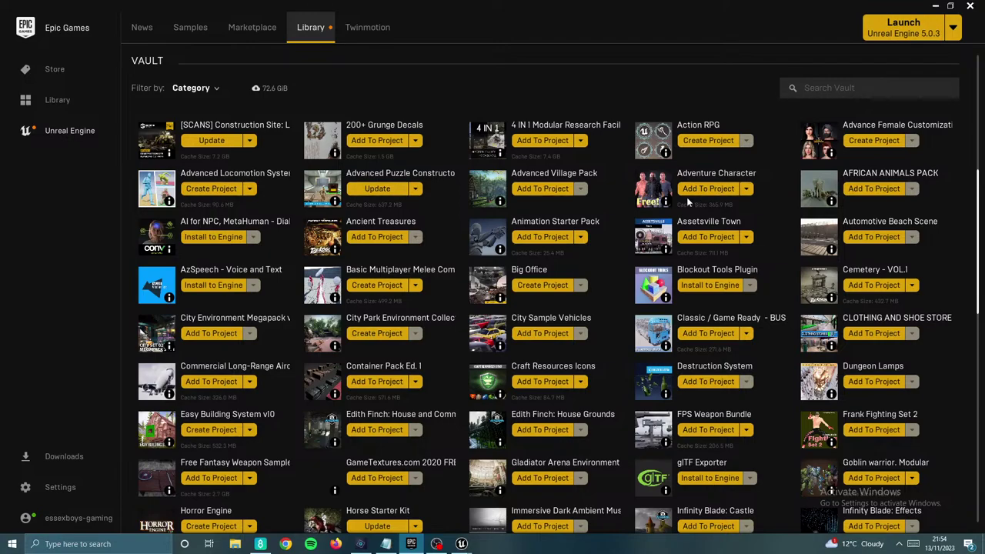
Step: Close the MuiltTradeSystem editor and switch to the DrugSim project in Unreal Editor
{"action": "mouse_move", "coordinate": [462, 543]}
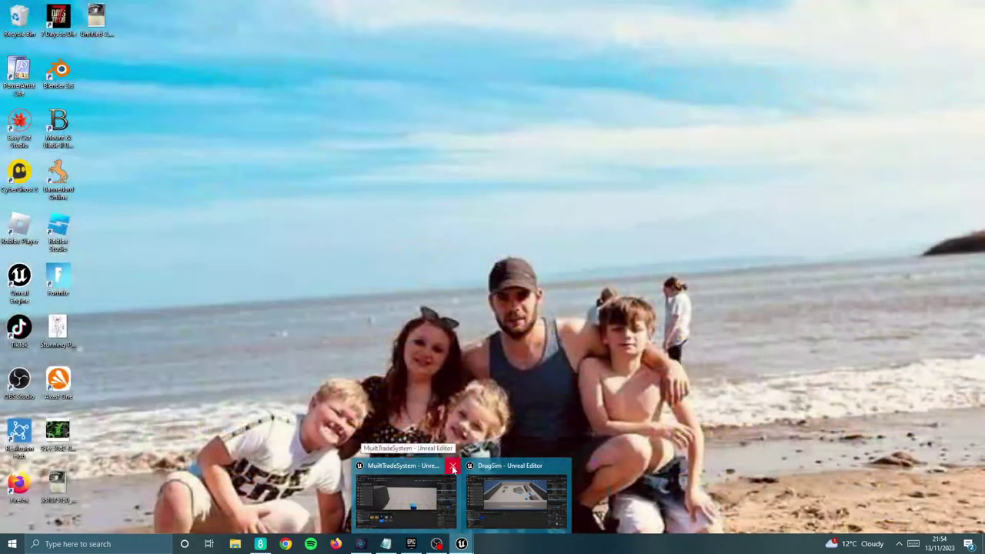
{"action": "left_click", "coordinate": [453, 467]}
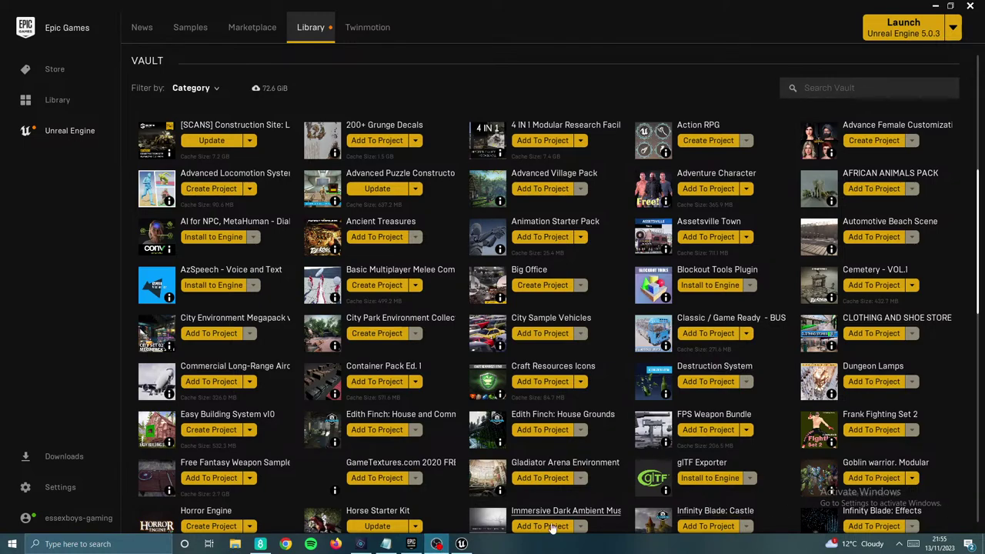
{"action": "left_click", "coordinate": [462, 544]}
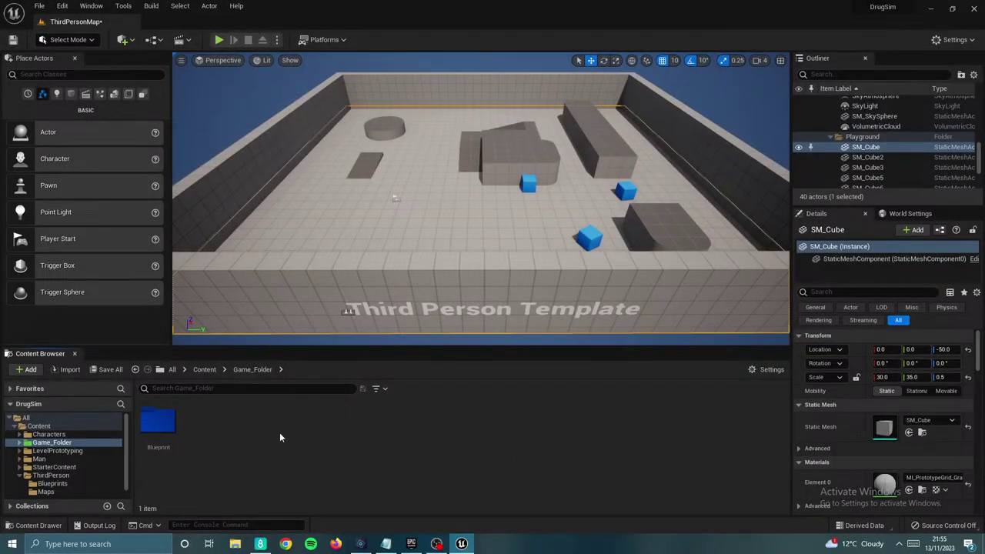
Step: Try to move the Man folder from Content into Game_Folder
{"action": "left_click", "coordinate": [197, 370]}
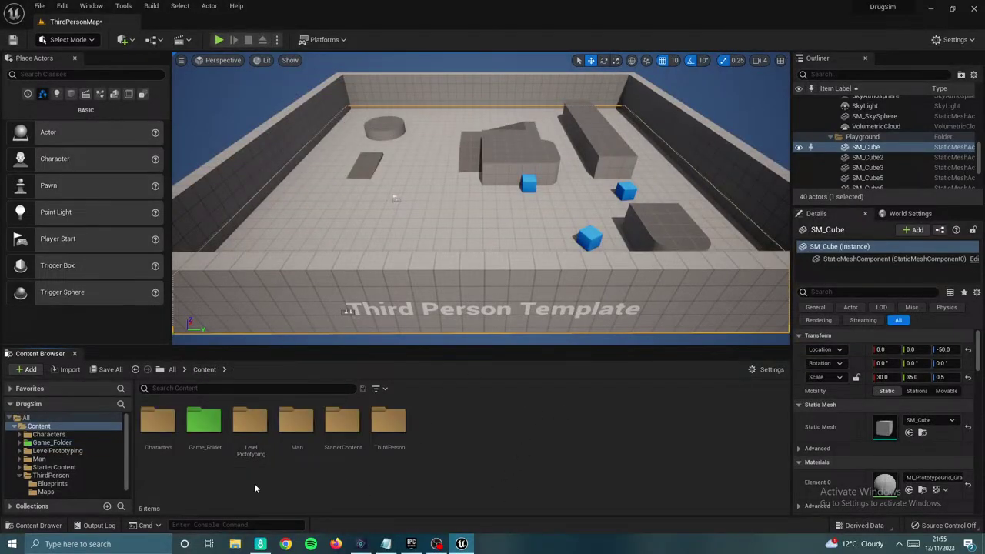
{"action": "left_click_drag", "start_coordinate": [297, 420], "coordinate": [198, 429]}
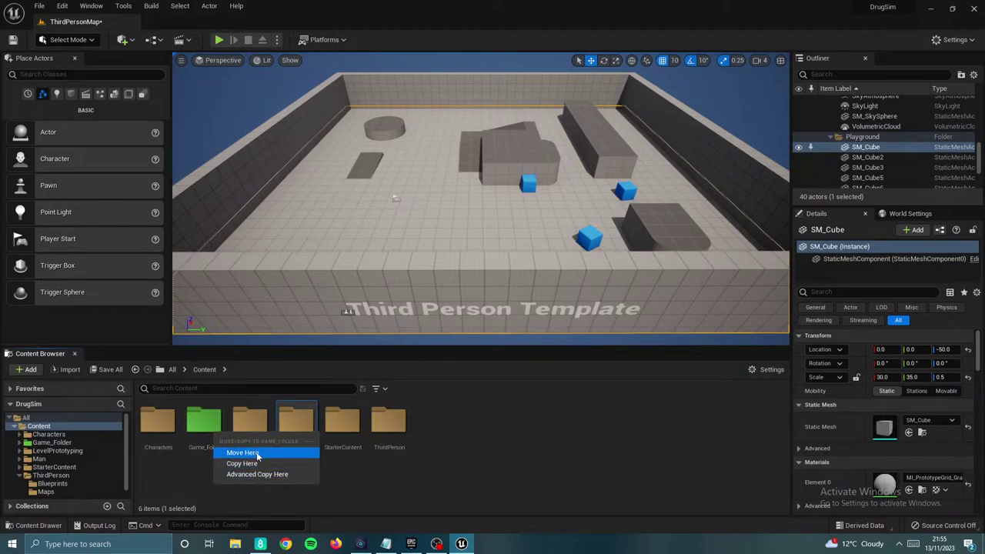
{"action": "left_click", "coordinate": [254, 452]}
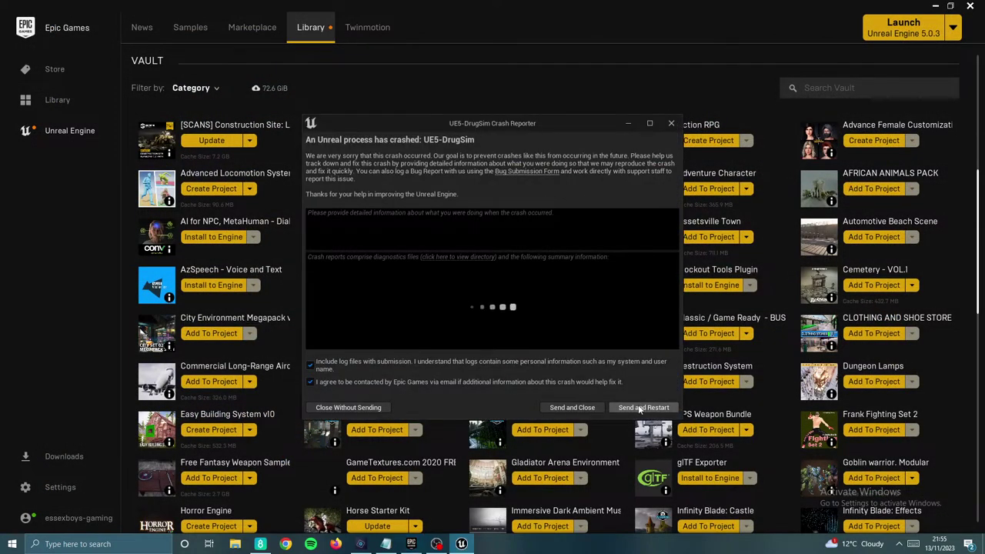
Step: Send the crash report and restart DrugSim without loading MegascansPlugin or restoring the auto-saved ThirdPersonMap
{"action": "left_click", "coordinate": [642, 408]}
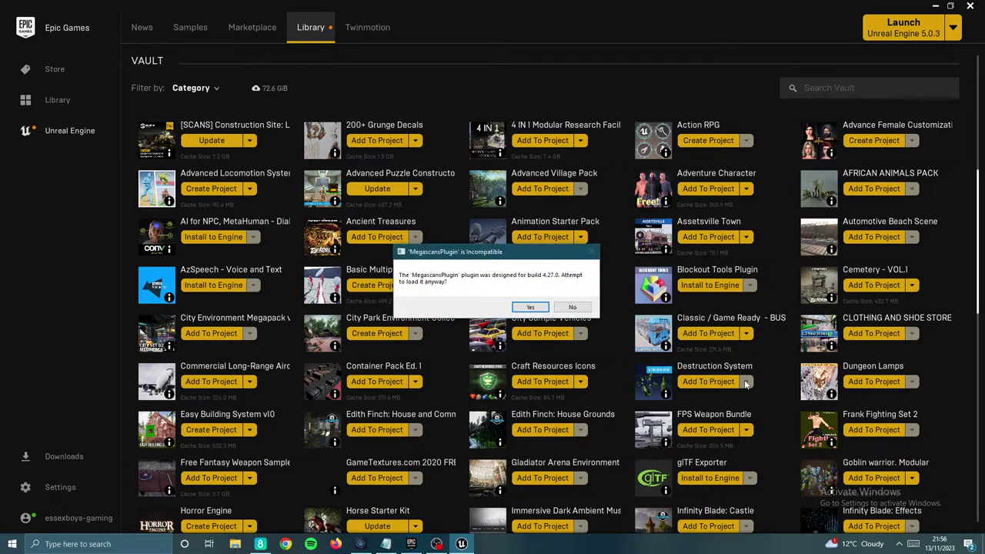
{"action": "left_click", "coordinate": [575, 311]}
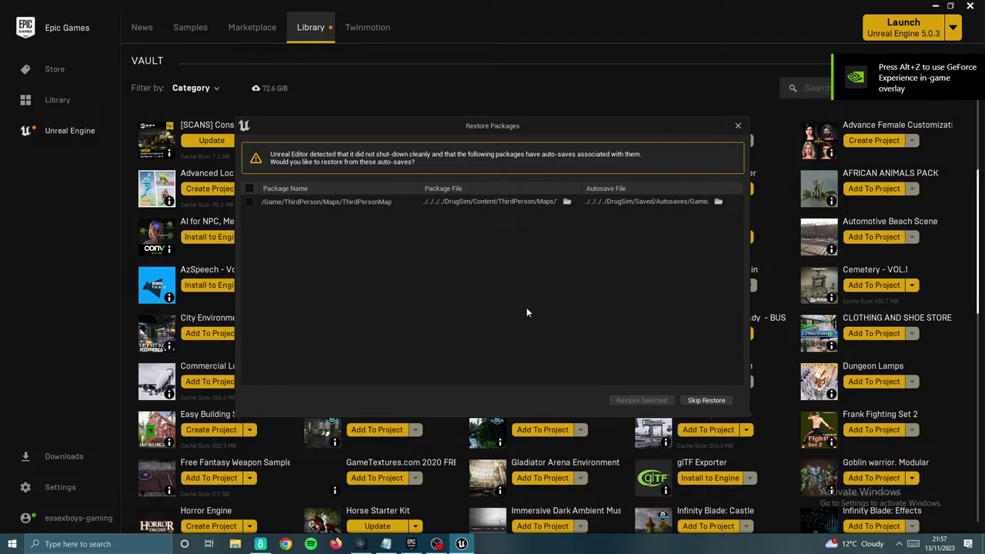
{"action": "left_click", "coordinate": [720, 400]}
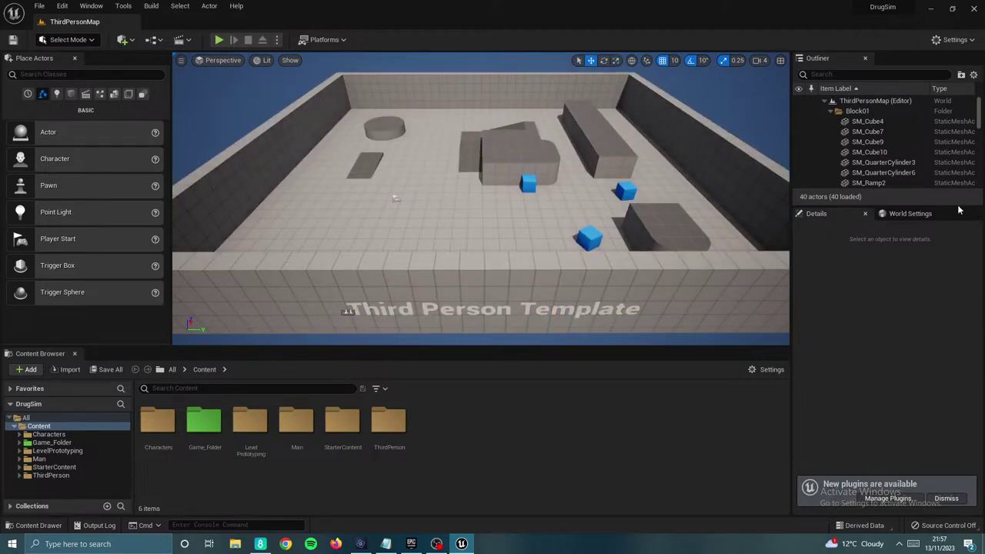
Step: Open BP_ThirdPersonCharacter from Game_Folder's Blueprint subfolder and dock its editor beside ThirdPersonMap
{"action": "double_click", "coordinate": [296, 425]}
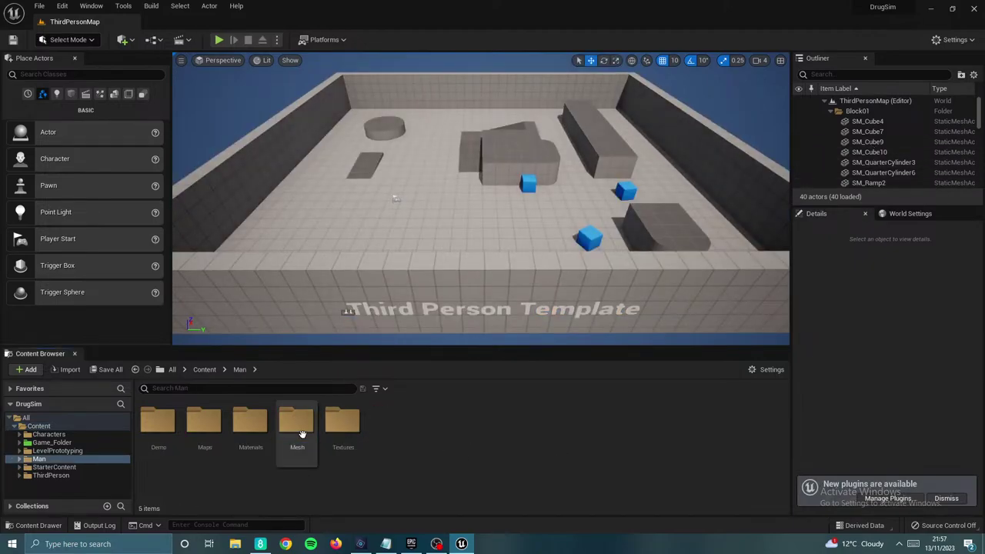
{"action": "left_click", "coordinate": [205, 369]}
{"action": "double_click", "coordinate": [204, 422]}
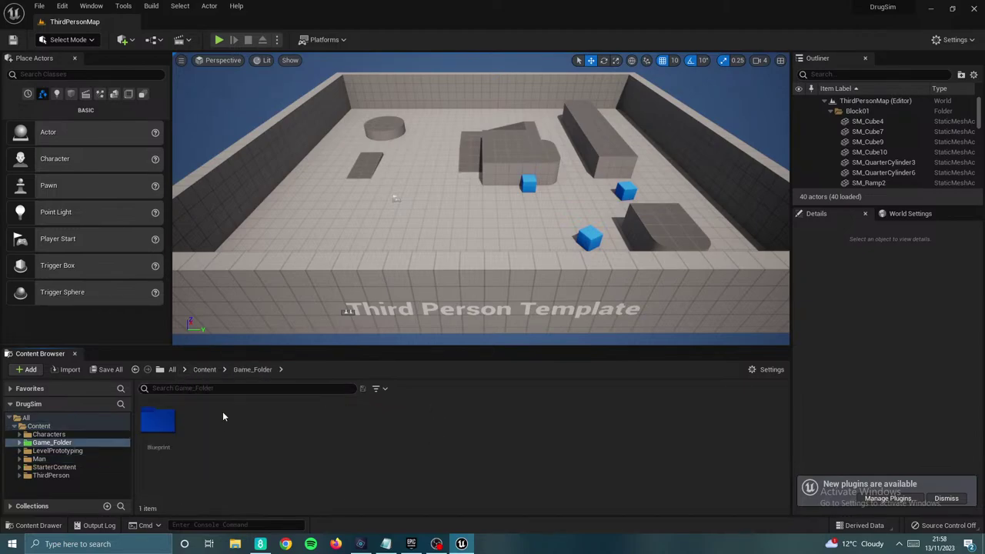
{"action": "double_click", "coordinate": [160, 424]}
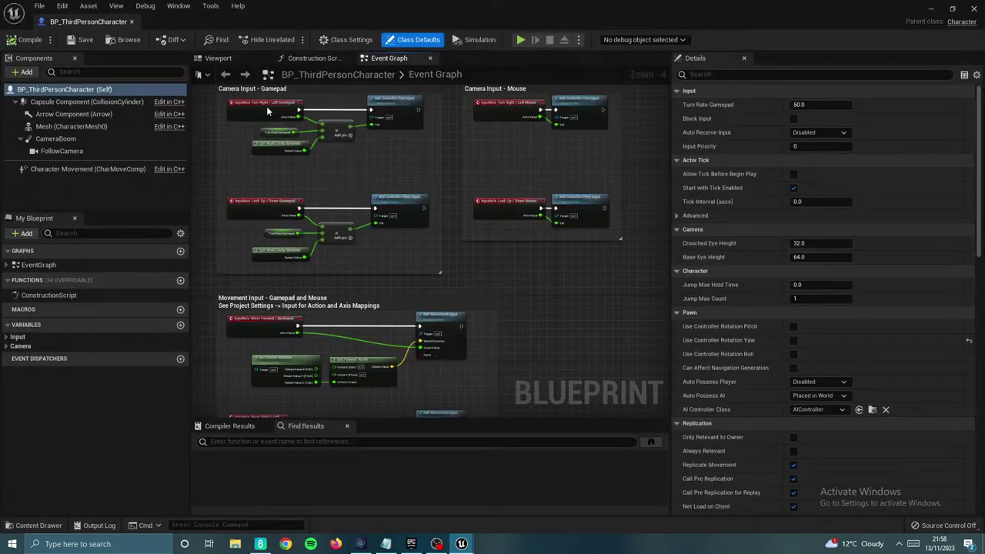
{"action": "left_click_drag", "start_coordinate": [110, 22], "coordinate": [254, 22]}
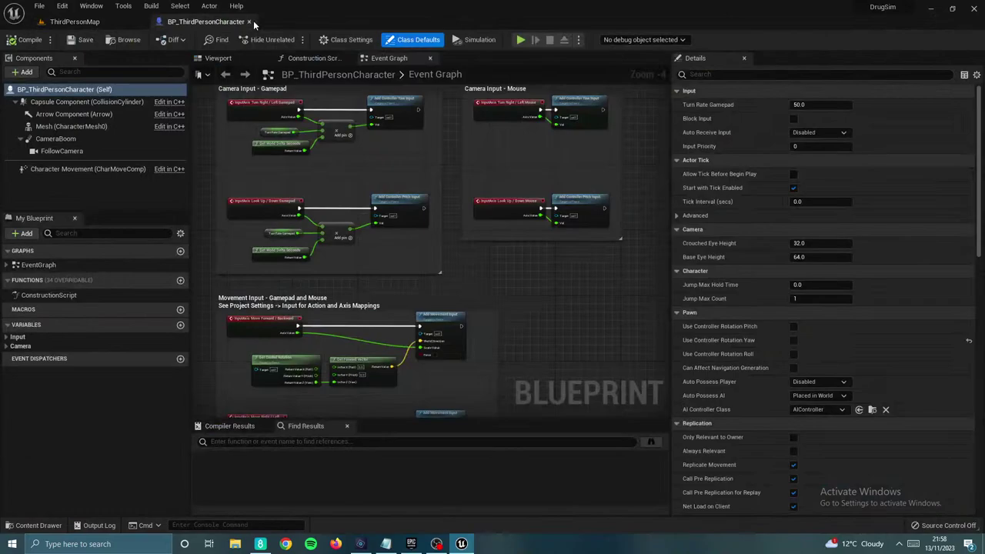
{"action": "left_click", "coordinate": [127, 21]}
{"action": "left_click", "coordinate": [177, 22]}
Step: Set the skeletal mesh of the character's Mesh component to SK_Man_Full_04
{"action": "right_click_drag", "start_coordinate": [621, 272], "coordinate": [556, 317]}
{"action": "scroll", "coordinate": [555, 314], "scroll_direction": "down", "scroll_amount": 2}
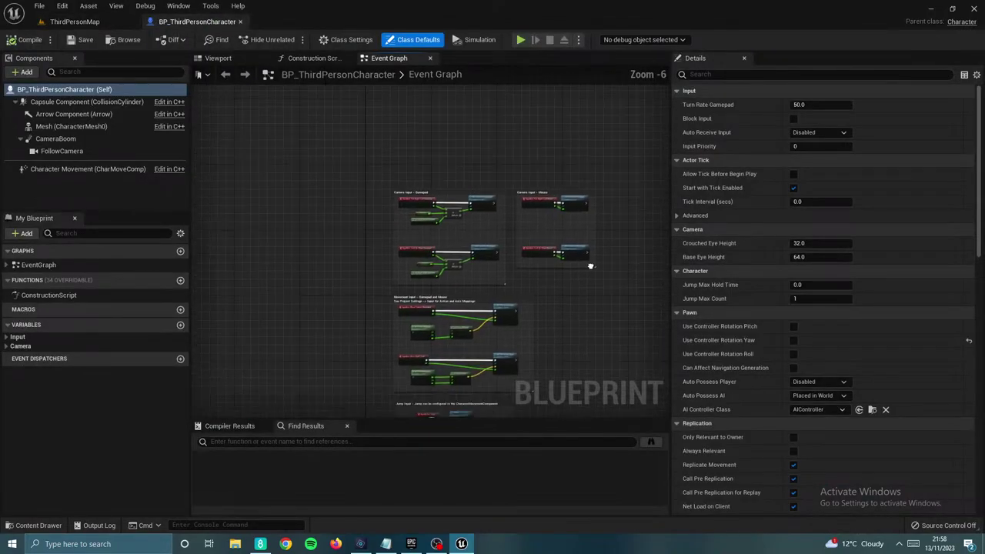
{"action": "left_click", "coordinate": [112, 126]}
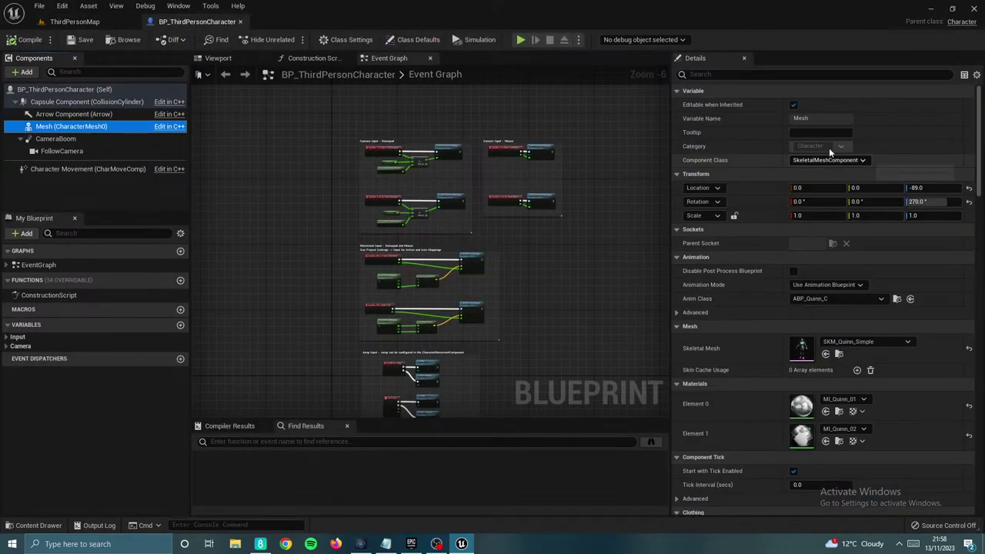
{"action": "left_click", "coordinate": [850, 343]}
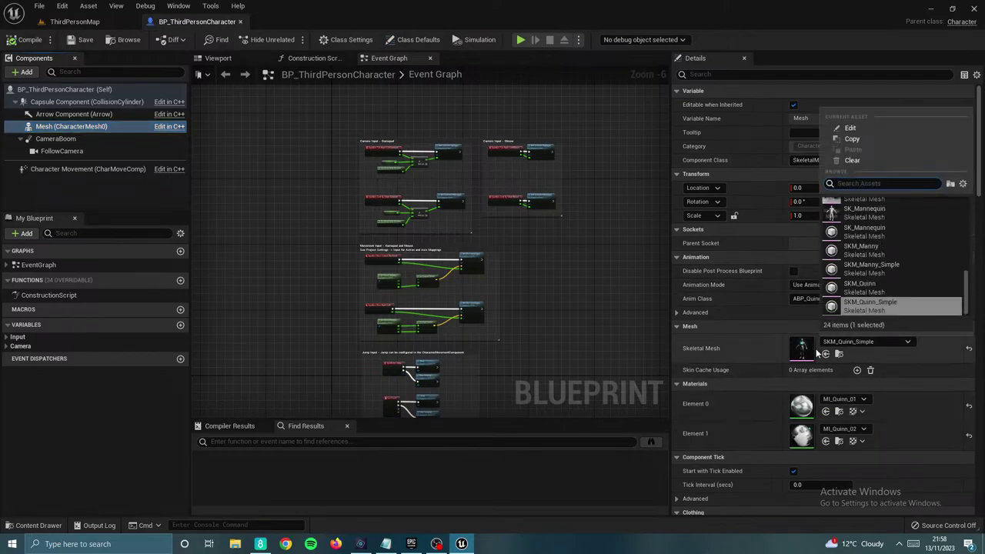
{"action": "scroll", "coordinate": [924, 256], "scroll_direction": "up", "scroll_amount": 1}
{"action": "scroll", "coordinate": [923, 254], "scroll_direction": "up", "scroll_amount": 4}
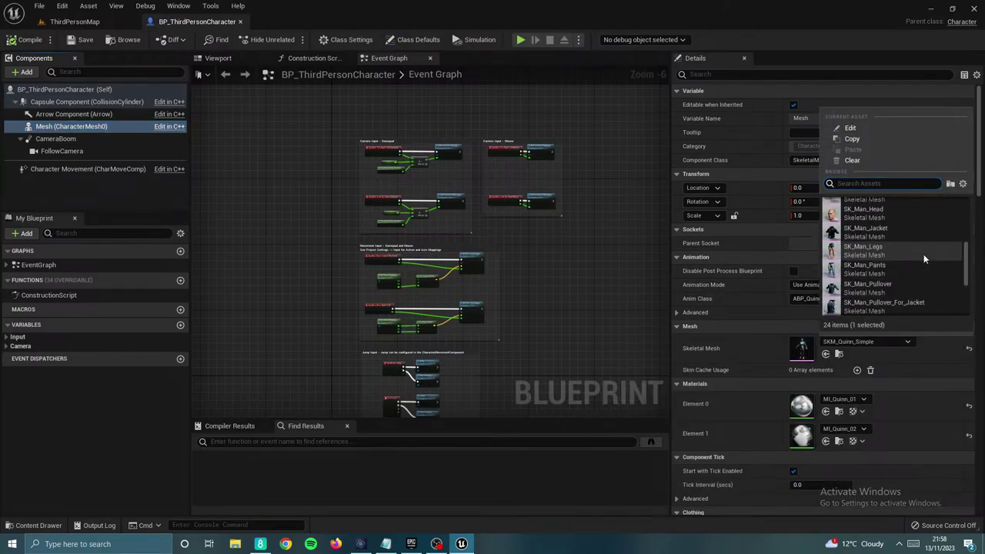
{"action": "left_click", "coordinate": [928, 289]}
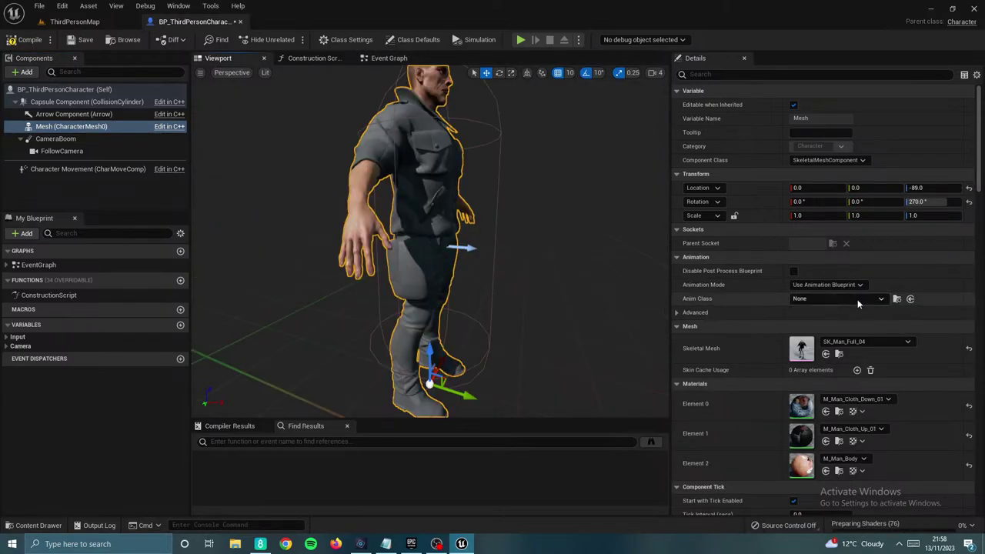
Step: Set the character mesh's animation class to ABP_Manny and compile the blueprint
{"action": "left_click", "coordinate": [838, 301]}
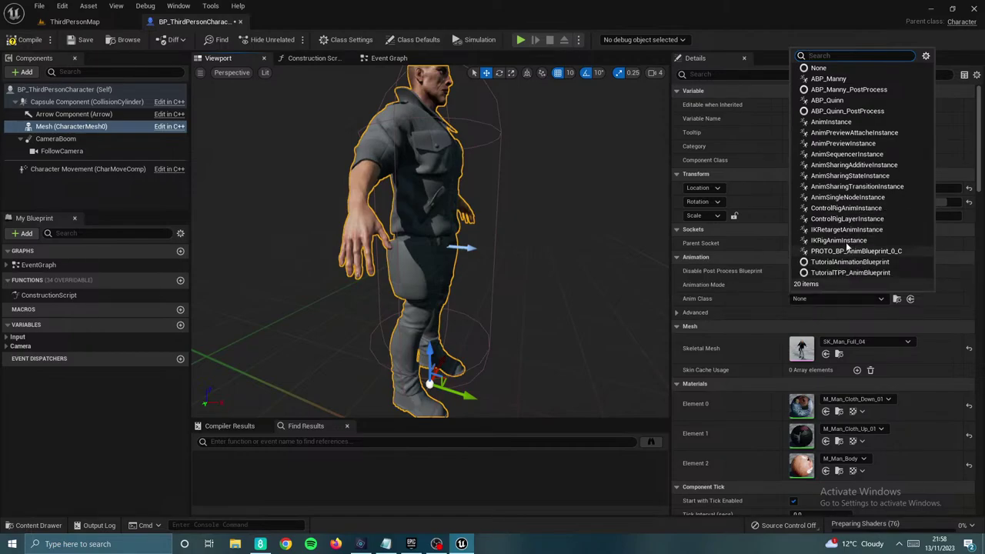
{"action": "left_click", "coordinate": [831, 78]}
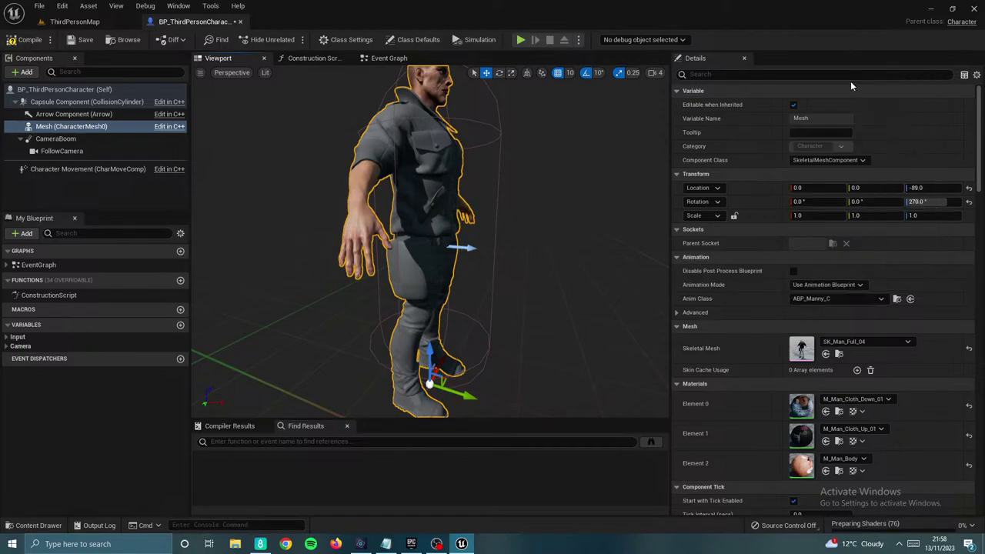
{"action": "left_click", "coordinate": [28, 39]}
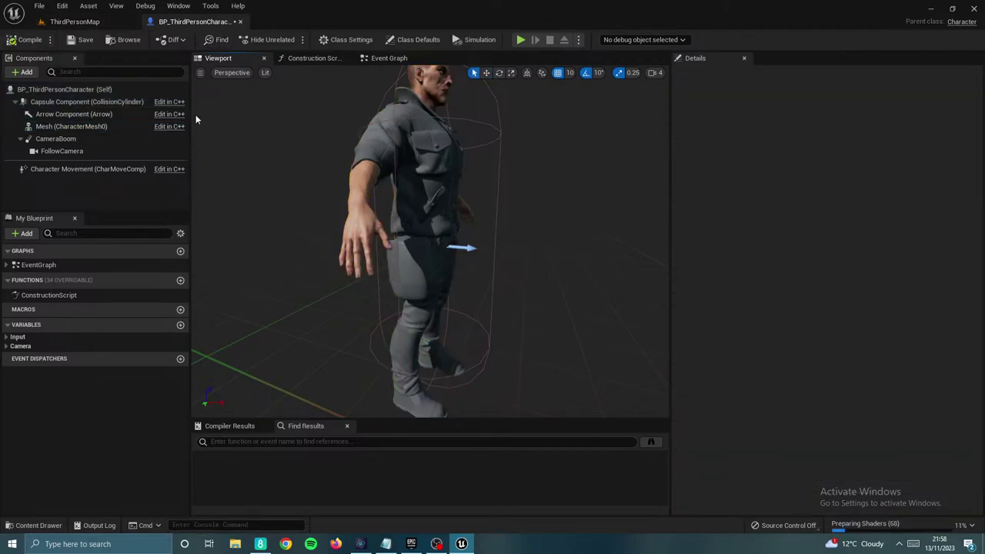
Step: Try to reassign the animation class of the character's Mesh component
{"action": "left_click", "coordinate": [104, 127]}
{"action": "left_click", "coordinate": [869, 299]}
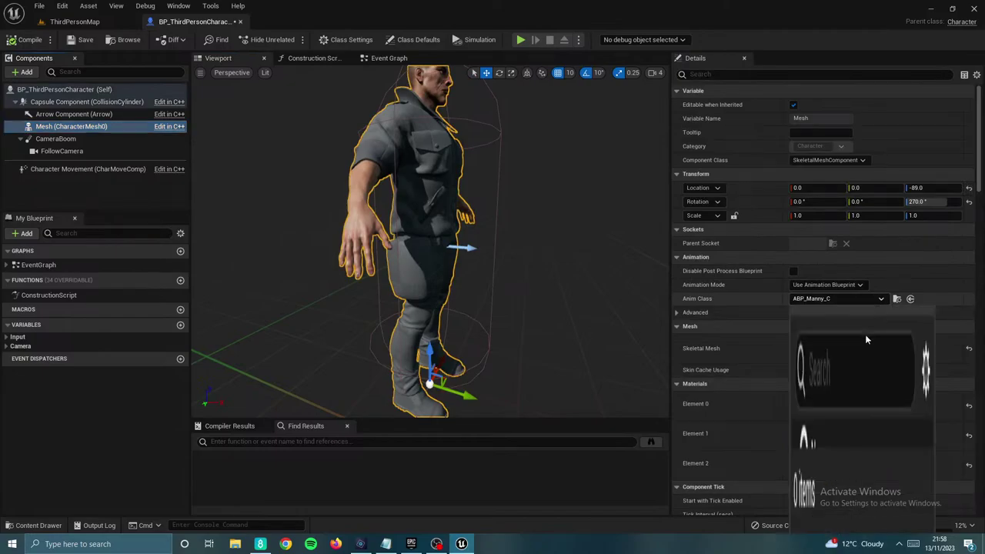
{"action": "left_click", "coordinate": [852, 84]}
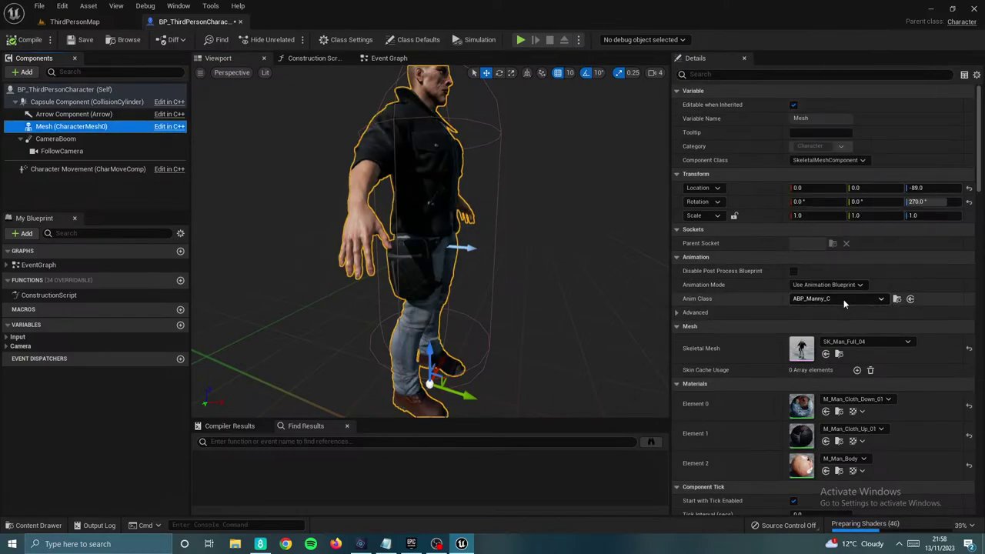
{"action": "left_click", "coordinate": [843, 301]}
{"action": "left_click", "coordinate": [847, 100]}
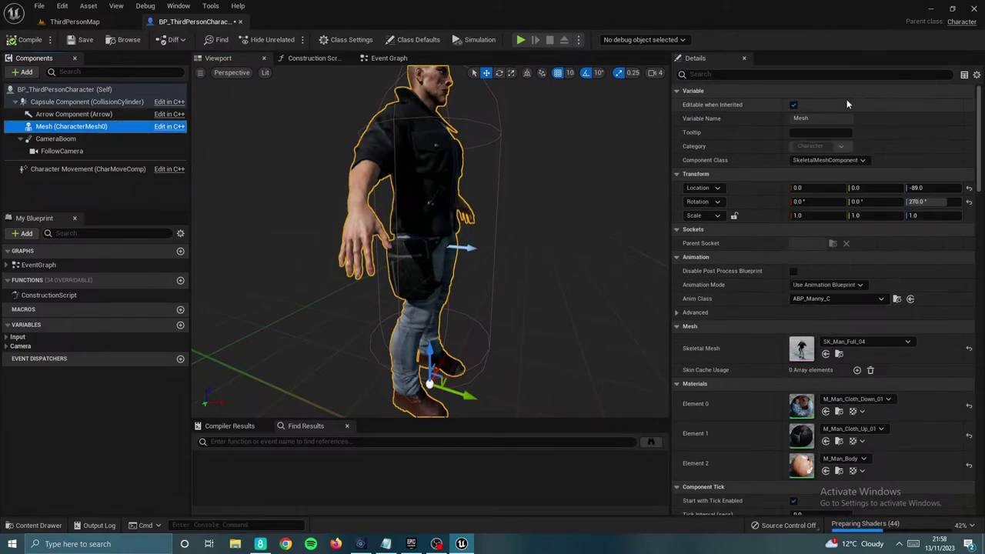
Step: Set the mesh's animation mode to Use Animation Asset and look through the available animation sequences
{"action": "left_click", "coordinate": [839, 284]}
{"action": "left_click", "coordinate": [849, 300]}
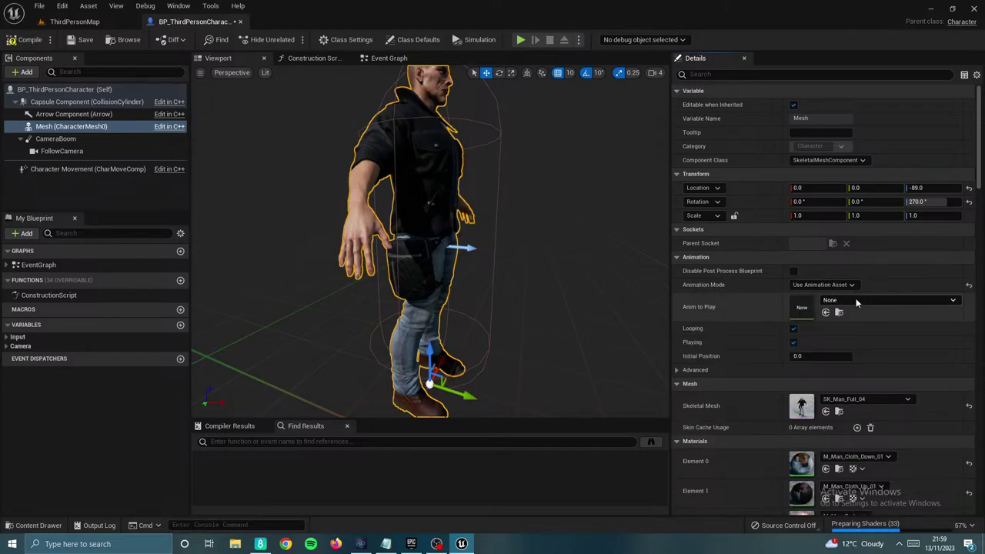
{"action": "left_click", "coordinate": [855, 300]}
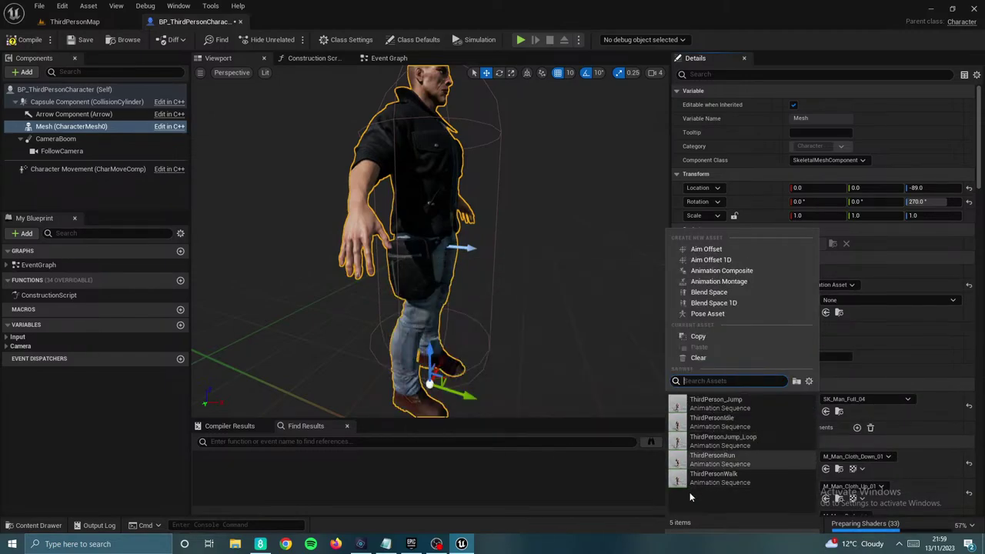
{"action": "left_click", "coordinate": [650, 317]}
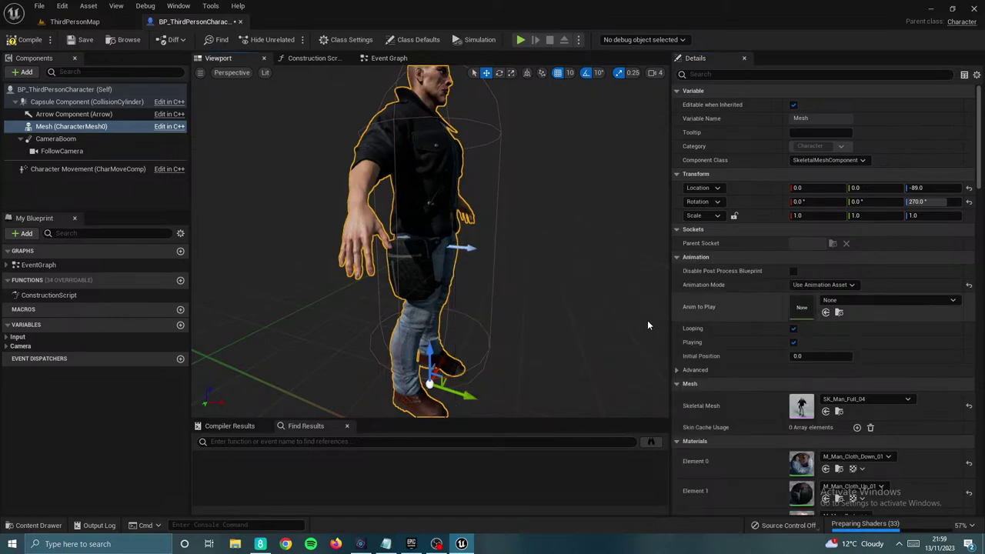
Step: Create a new folder named Player inside Game_Folder of the DrugSim project
{"action": "left_click", "coordinate": [84, 21]}
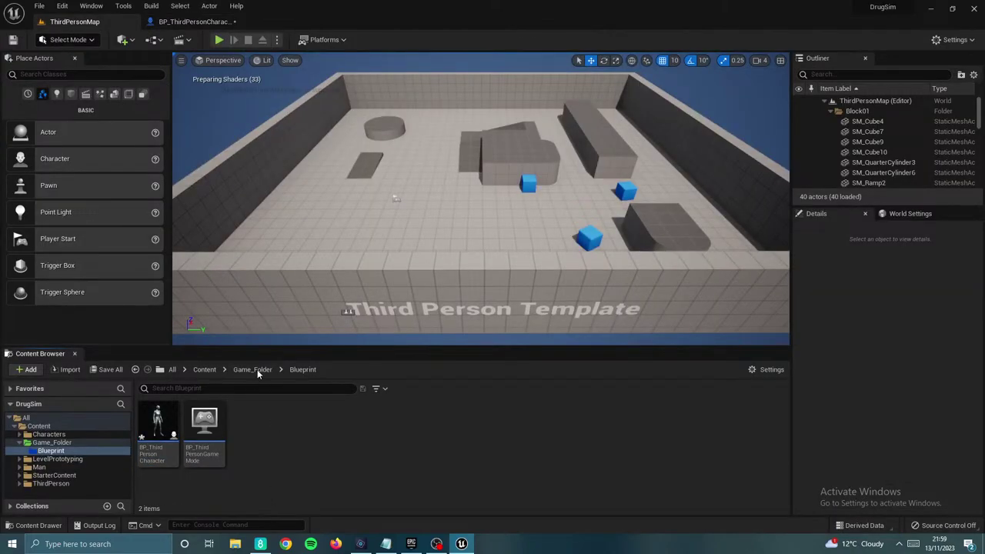
{"action": "right_click", "coordinate": [275, 456]}
{"action": "left_click", "coordinate": [249, 403]}
{"action": "left_click", "coordinate": [253, 370]}
{"action": "right_click", "coordinate": [259, 436]}
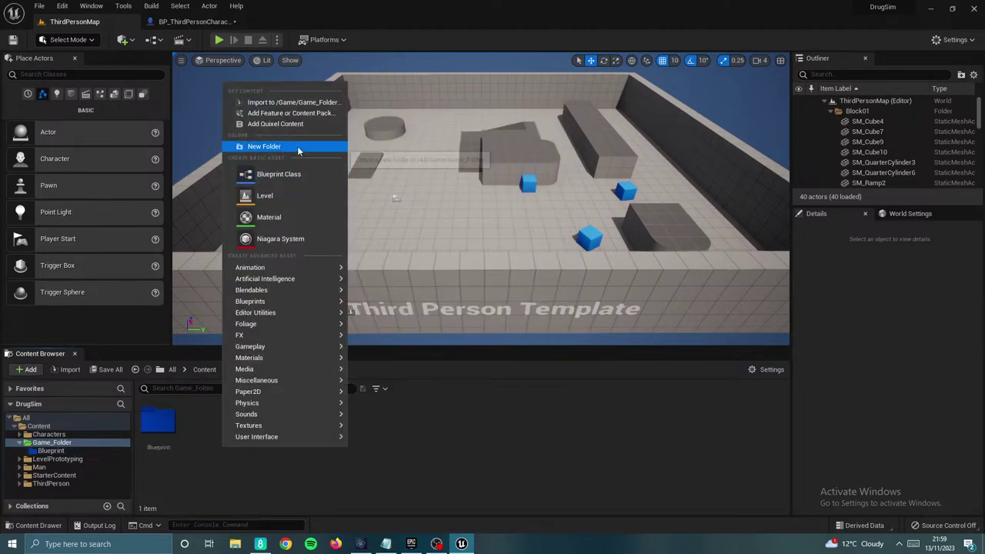
{"action": "left_click", "coordinate": [297, 146]}
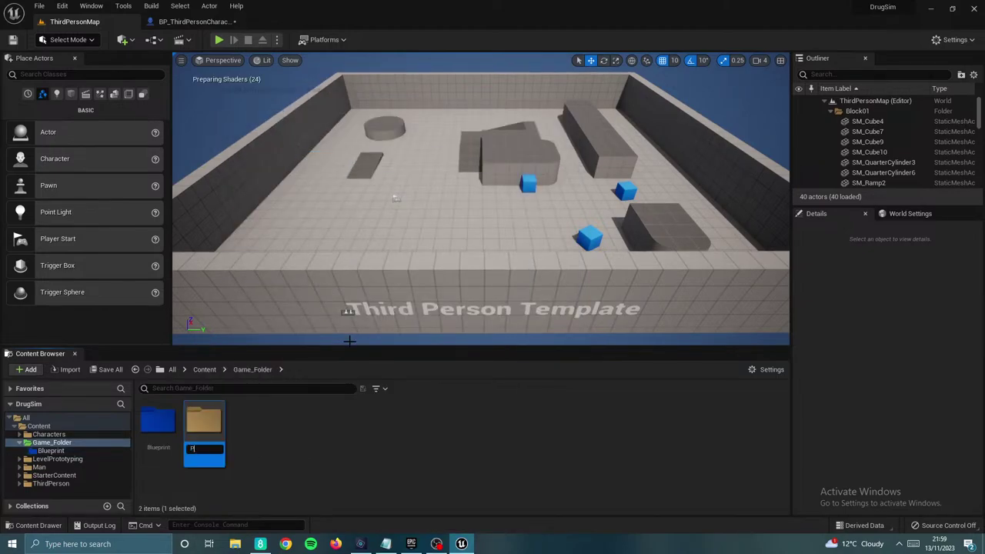
{"action": "key", "text": "Return"}
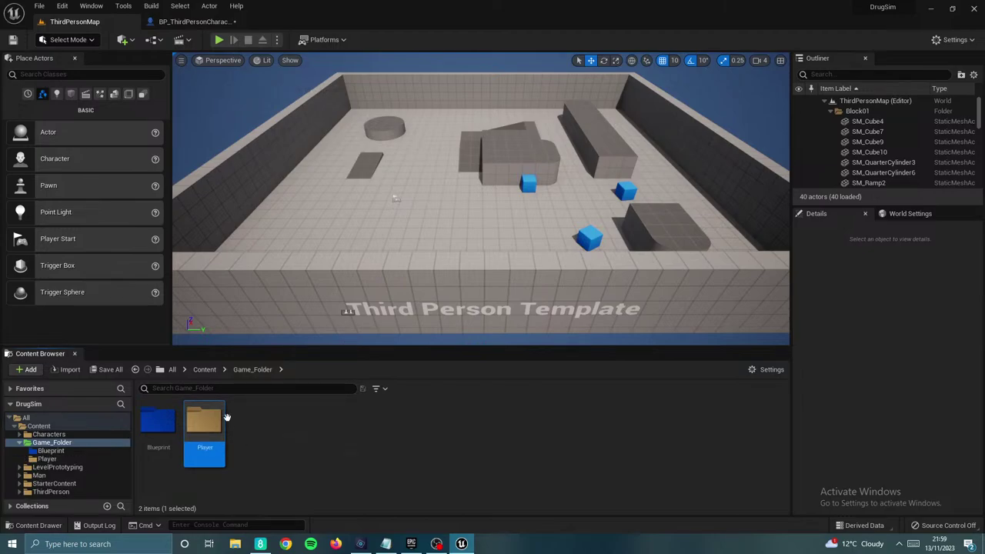
Step: Set the Player folder's color to yellow and open the folder
{"action": "right_click", "coordinate": [217, 422]}
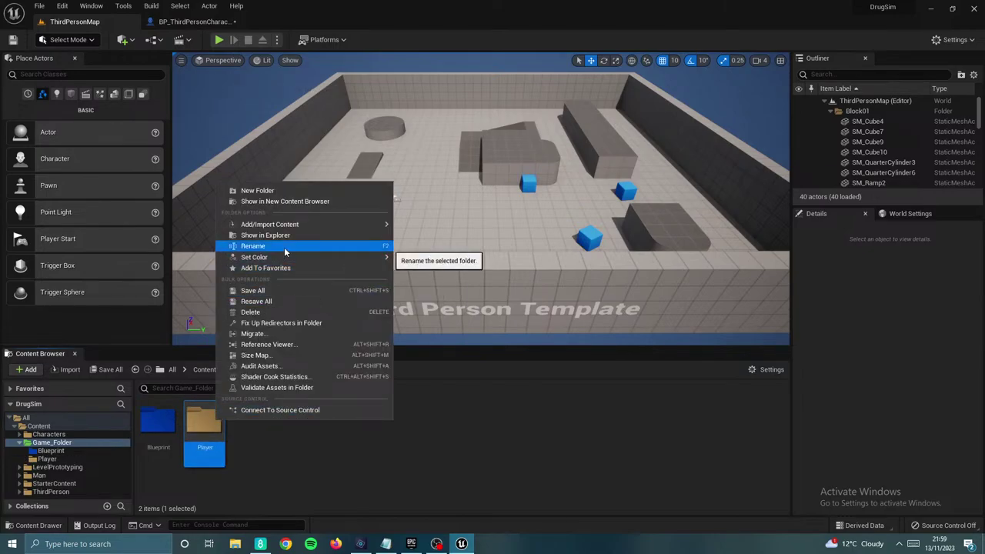
{"action": "mouse_move", "coordinate": [339, 257]}
{"action": "left_click", "coordinate": [427, 259]}
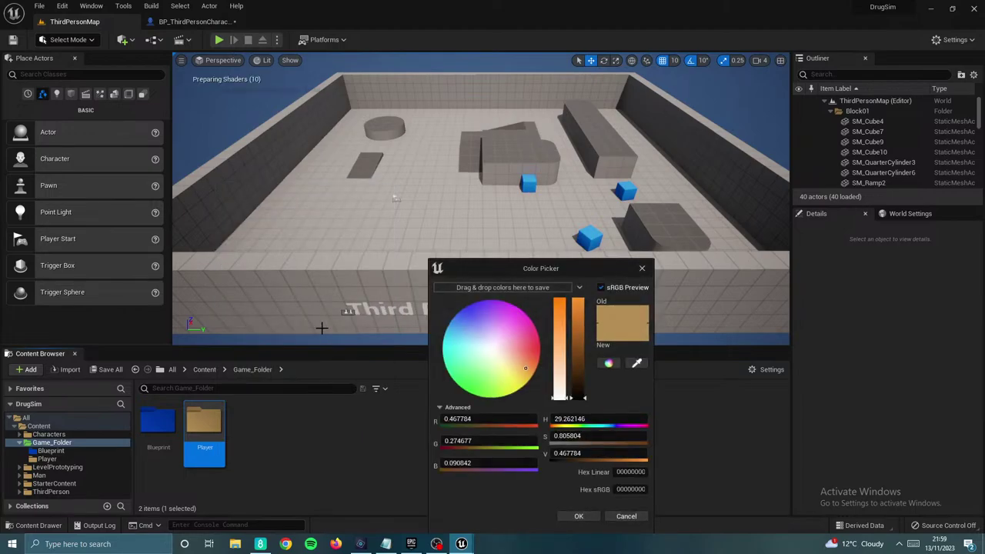
{"action": "left_click_drag", "start_coordinate": [478, 362], "coordinate": [520, 387]}
{"action": "left_click", "coordinate": [573, 514]}
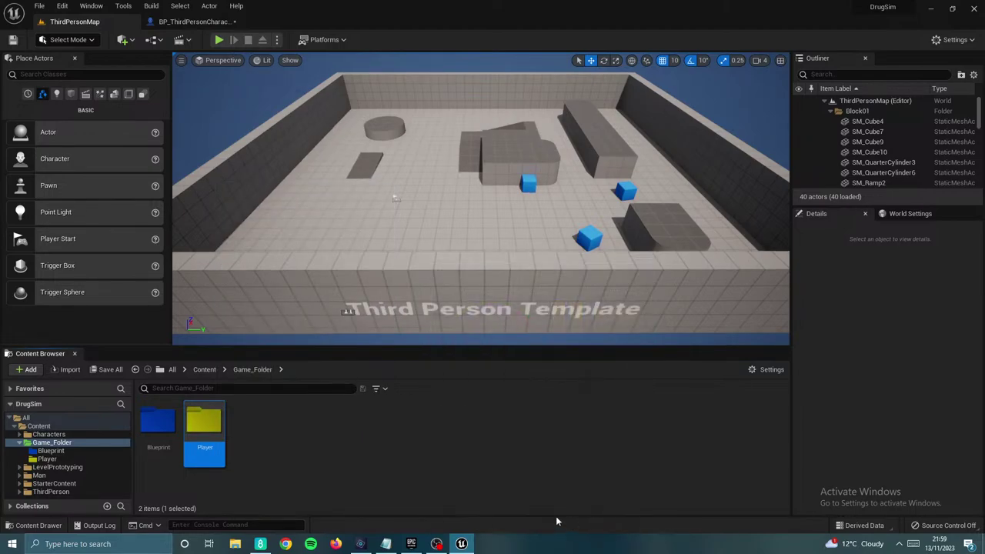
{"action": "left_click", "coordinate": [423, 434]}
{"action": "double_click", "coordinate": [222, 416]}
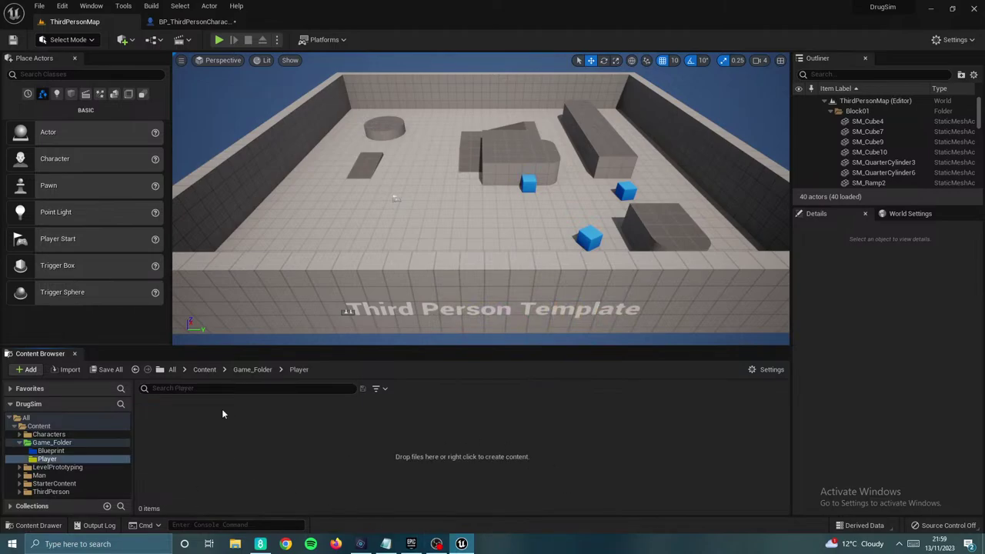
Step: Create a Blend Space 1D asset in the Player folder using UE4_Mannequin_Skeleton
{"action": "right_click", "coordinate": [245, 403]}
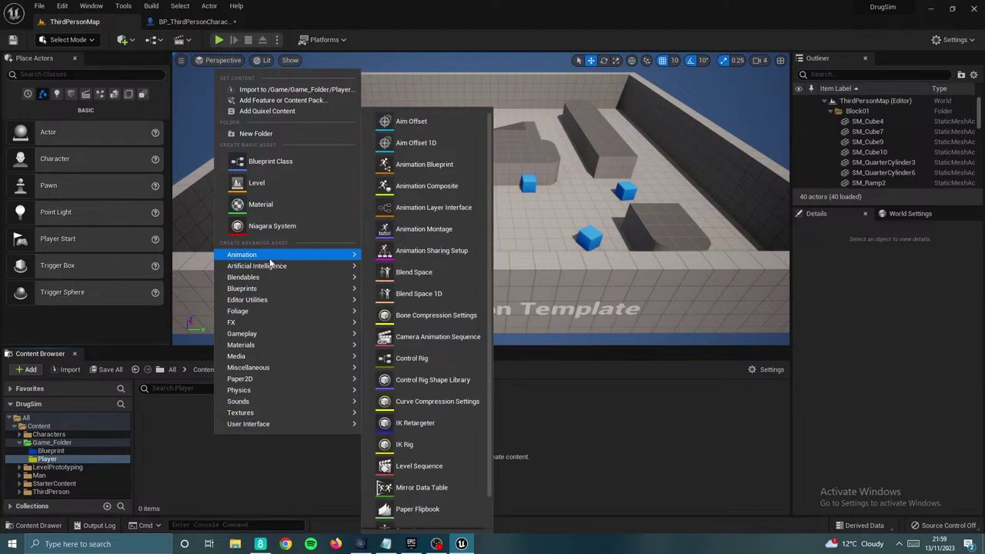
{"action": "left_click", "coordinate": [428, 296]}
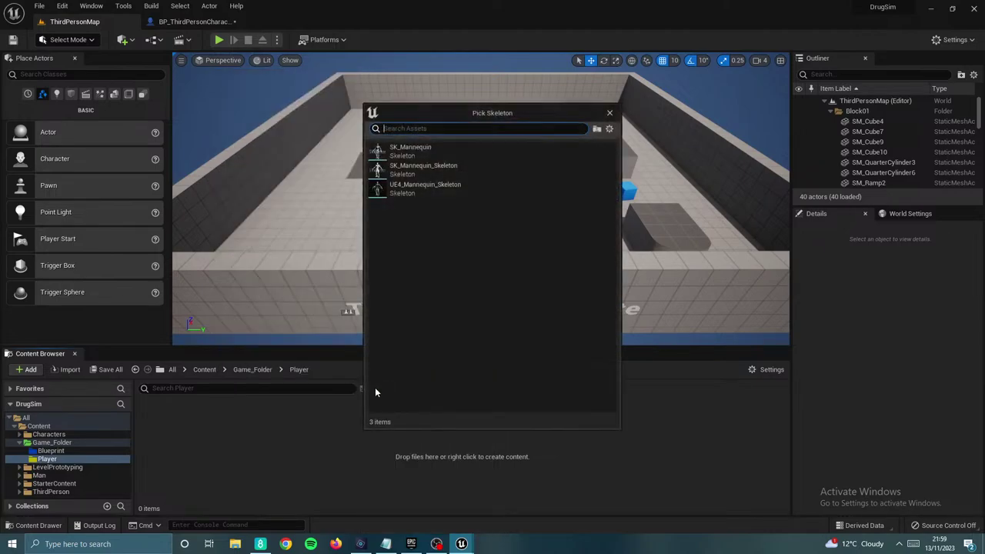
{"action": "left_click", "coordinate": [422, 189]}
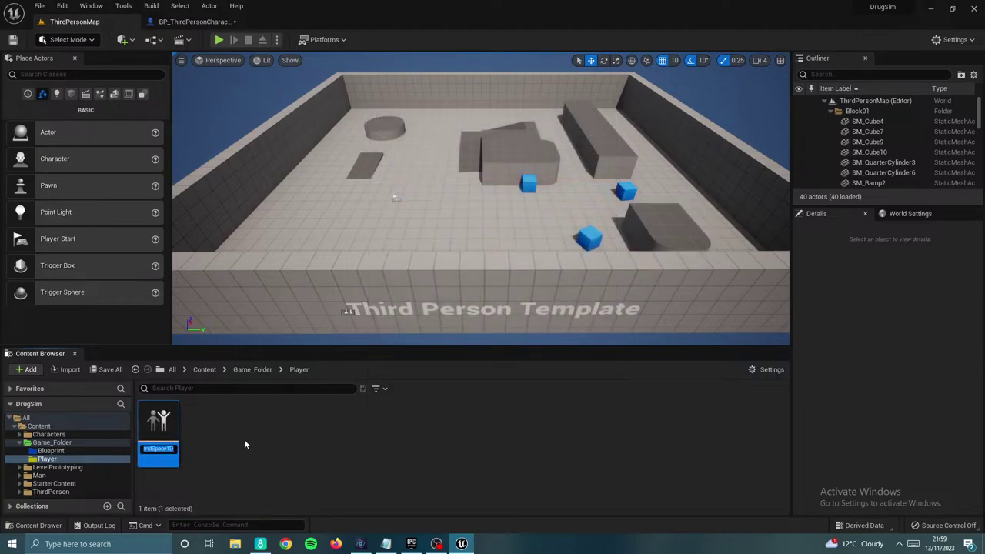
Step: Name the new blend space Walk_Run_BlendSpace and open it for editing
{"action": "type", "text": "Walk"}
{"action": "key", "text": "BackSpace"}
{"action": "key", "text": "BackSpace"}
{"action": "key", "text": "BackSpace"}
{"action": "key", "text": "BackSpace"}
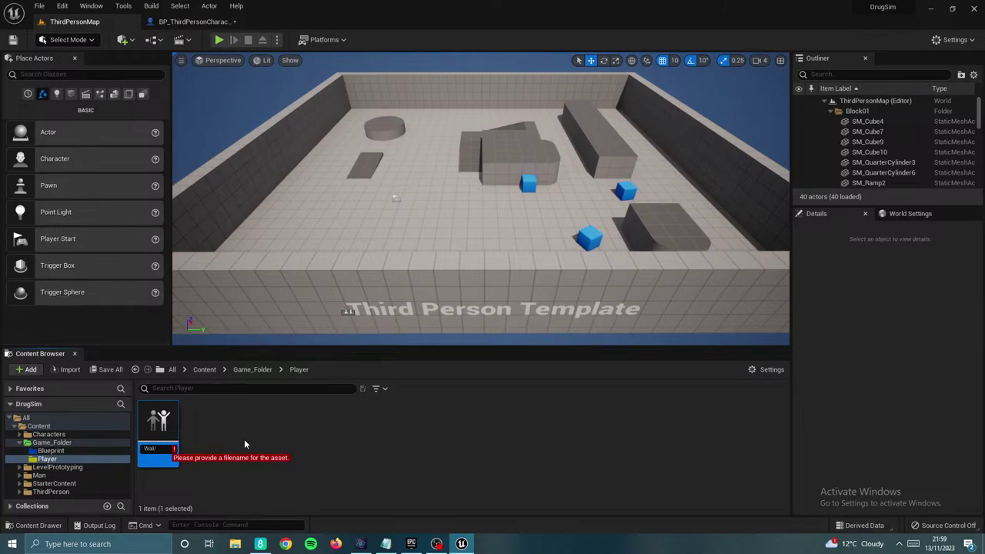
{"action": "type", "text": "Wal"}
{"action": "type", "text": "k_Run_B"}
{"action": "type", "text": "len"}
{"action": "type", "text": "dSpace"}
{"action": "key", "text": "Return"}
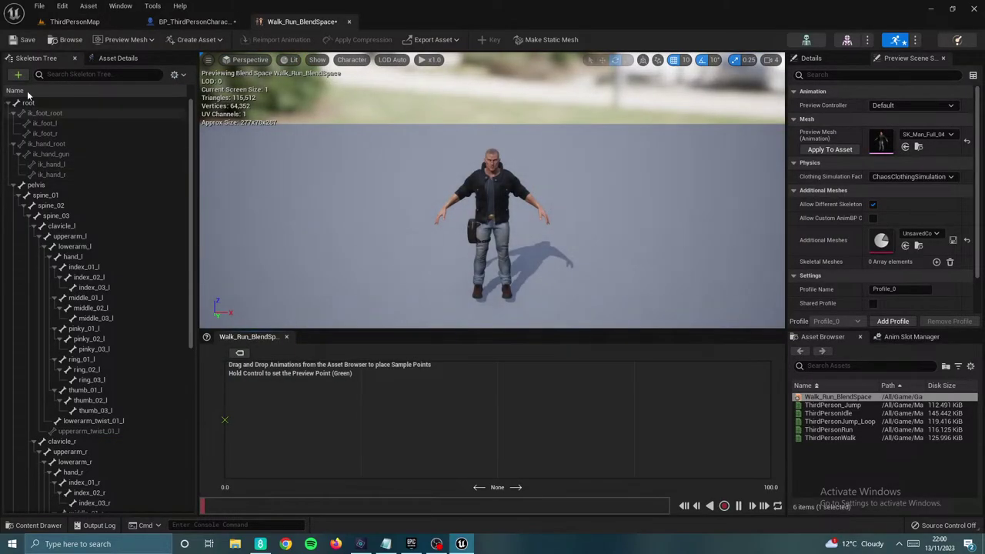
Step: Name the blend space's horizontal axis Speed, set its maximum axis value to 300, and save the asset
{"action": "left_click", "coordinate": [121, 58]}
{"action": "left_click", "coordinate": [8, 147]}
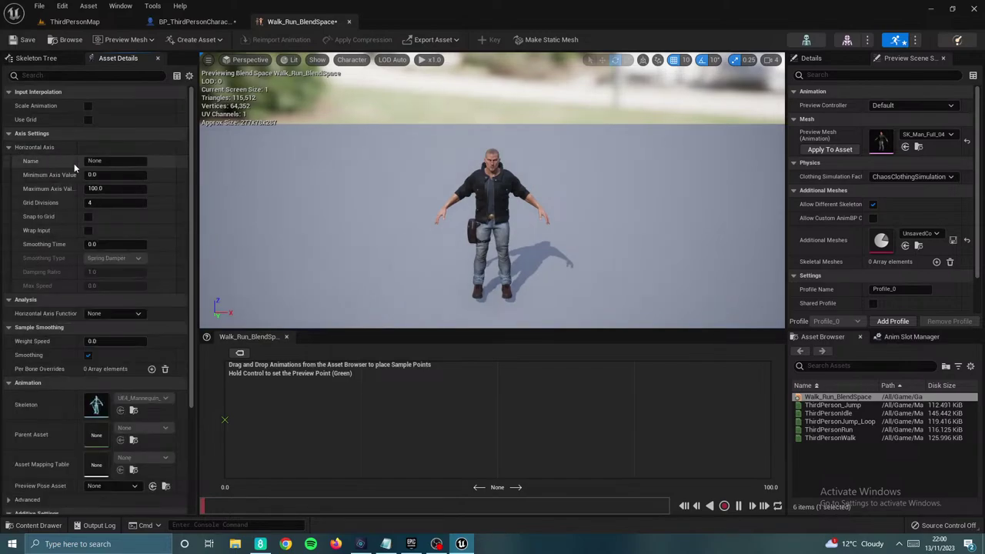
{"action": "left_click", "coordinate": [108, 160]}
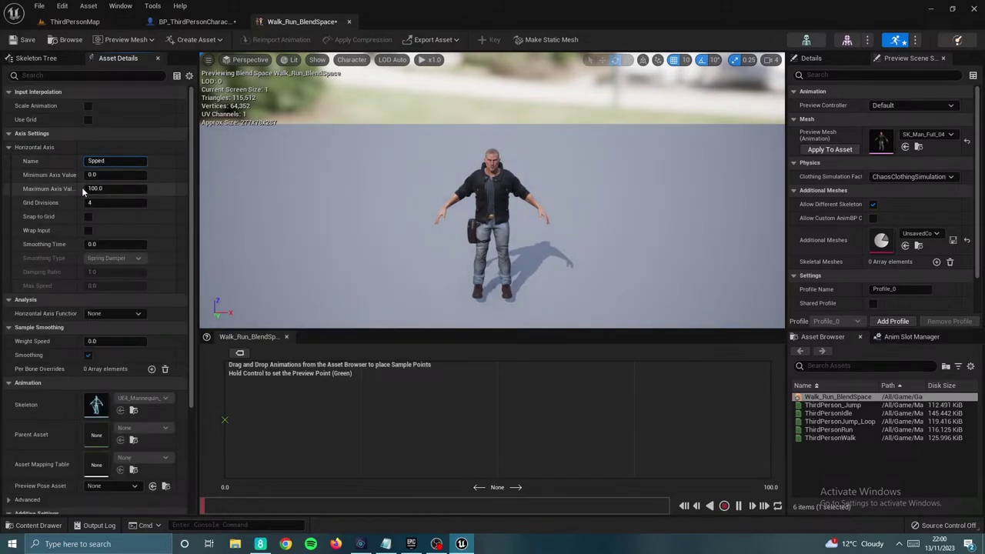
{"action": "type", "text": "Speed"}
{"action": "left_click", "coordinate": [115, 188]}
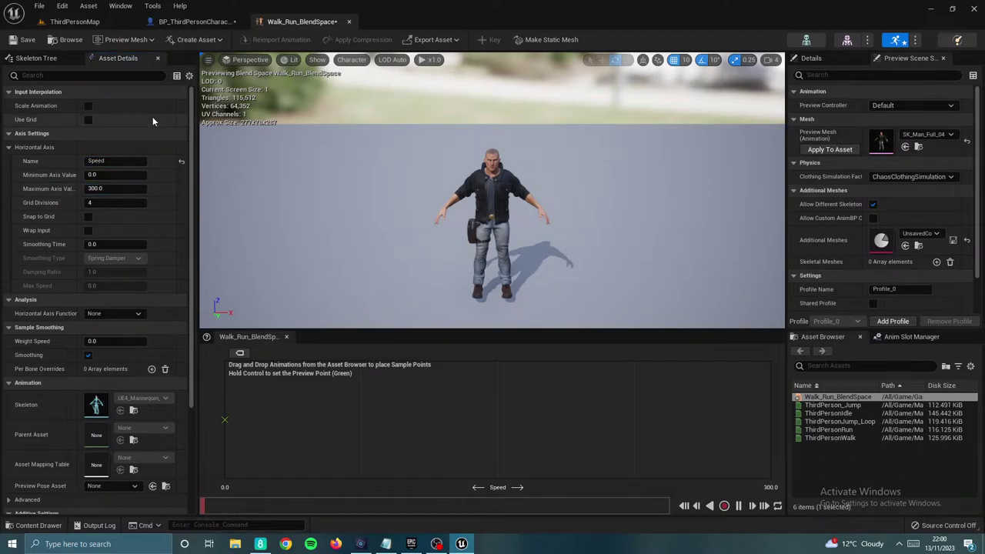
{"action": "left_click", "coordinate": [23, 39]}
Step: Set the Speed axis's maximum value to 450 and save the blend space
{"action": "left_click", "coordinate": [104, 189]}
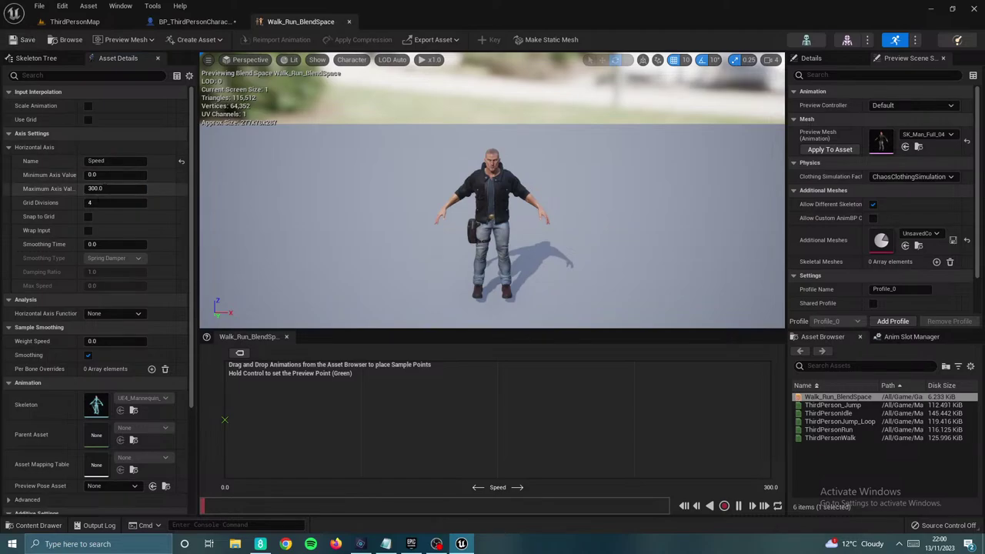
{"action": "key", "text": "Return"}
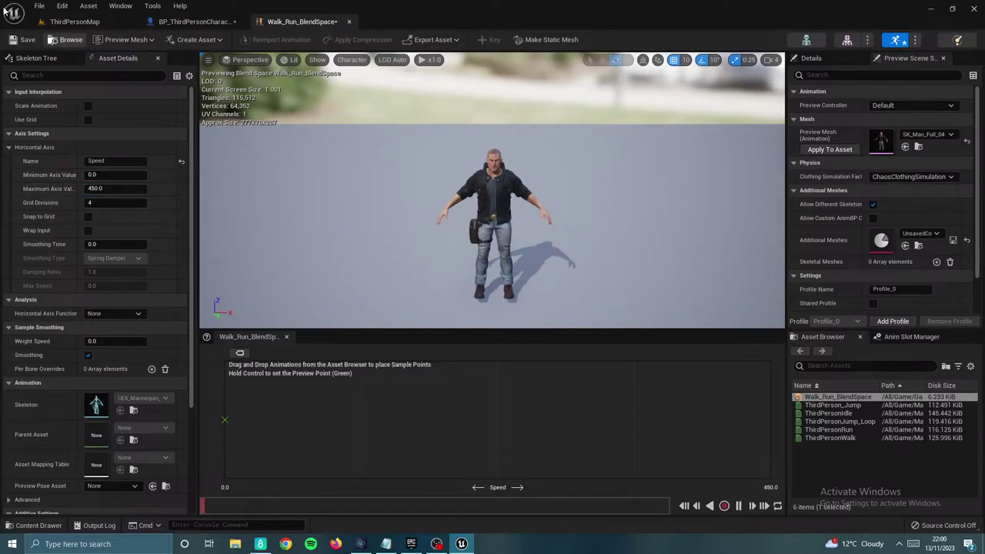
{"action": "left_click", "coordinate": [23, 40]}
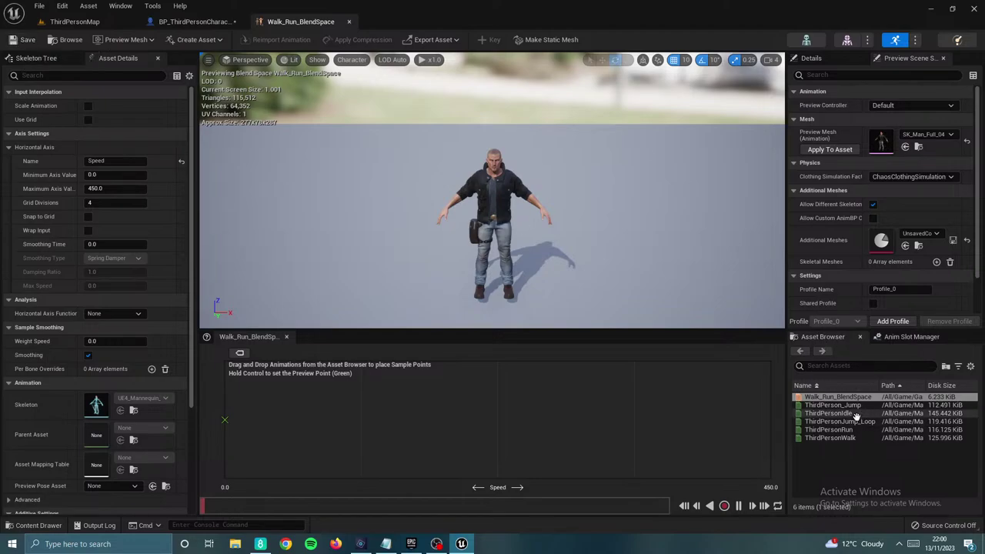
Step: Place ThirdPersonIdle at speed 0, ThirdPersonWalk just over a third along the axis, and ThirdPersonRun at 450, then pause the preview
{"action": "left_click_drag", "start_coordinate": [852, 414], "coordinate": [224, 420]}
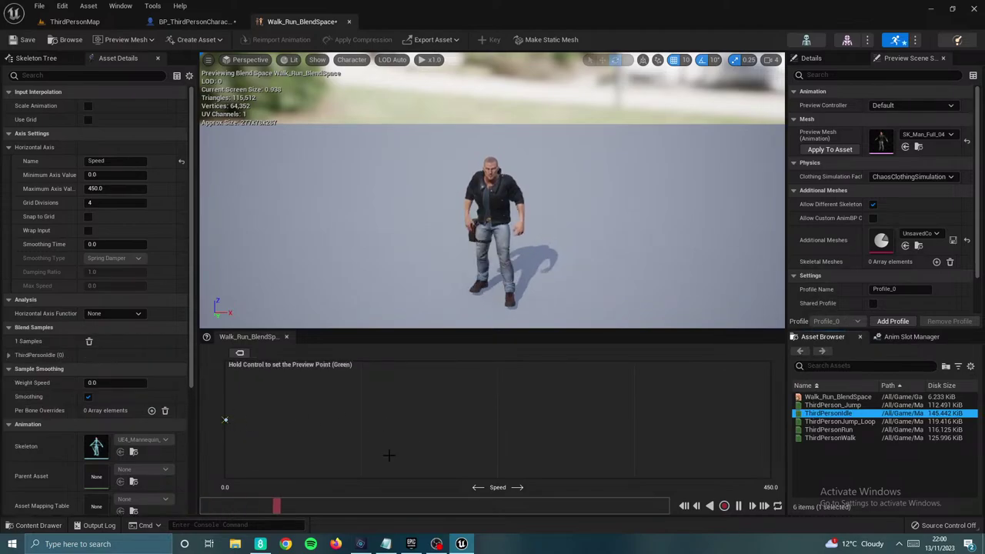
{"action": "left_click", "coordinate": [224, 420]}
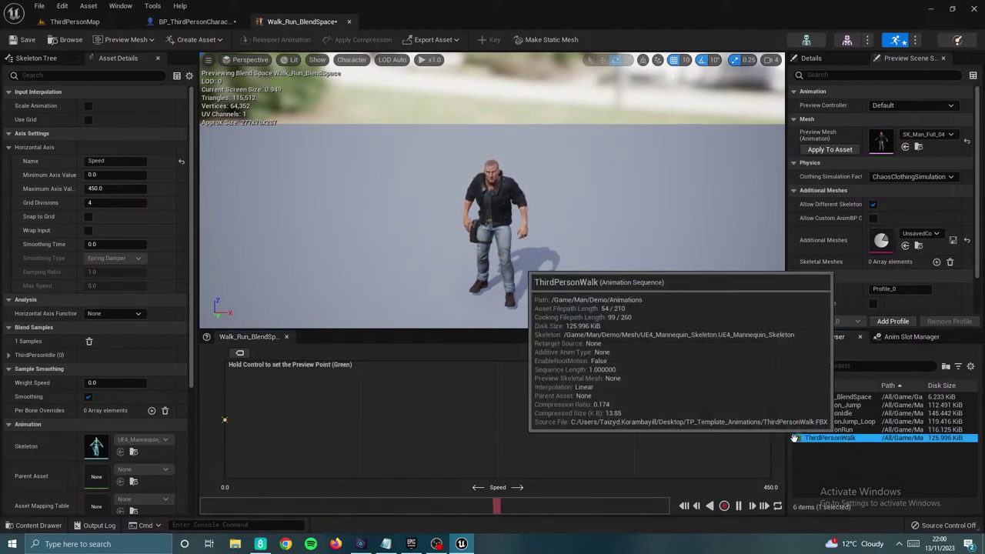
{"action": "left_click_drag", "start_coordinate": [829, 438], "coordinate": [429, 420]}
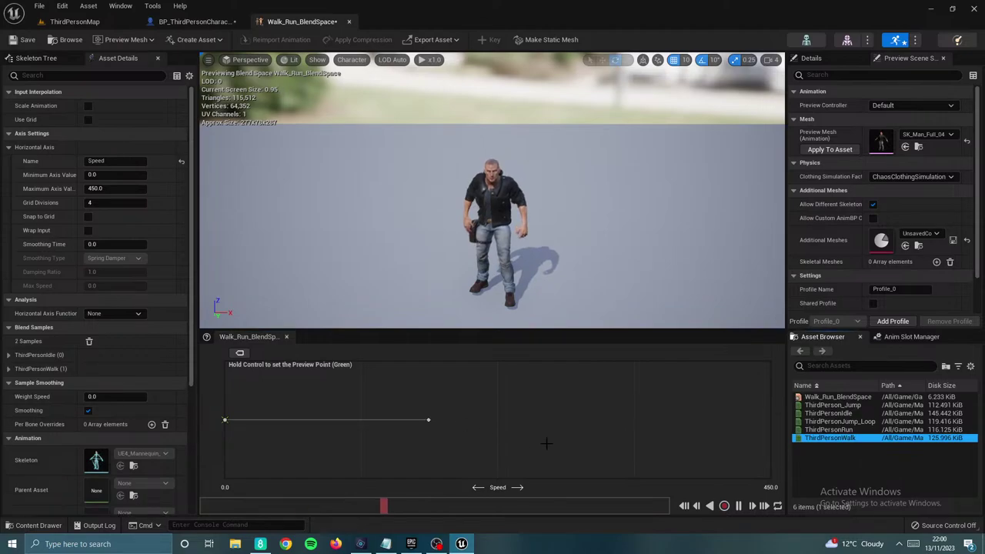
{"action": "left_click_drag", "start_coordinate": [827, 429], "coordinate": [769, 449]}
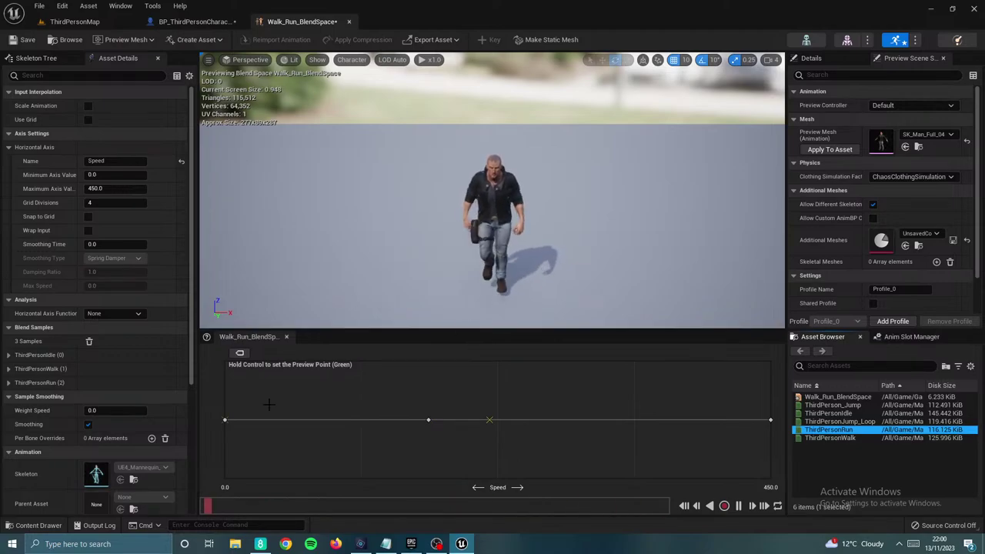
{"action": "left_click", "coordinate": [737, 508]}
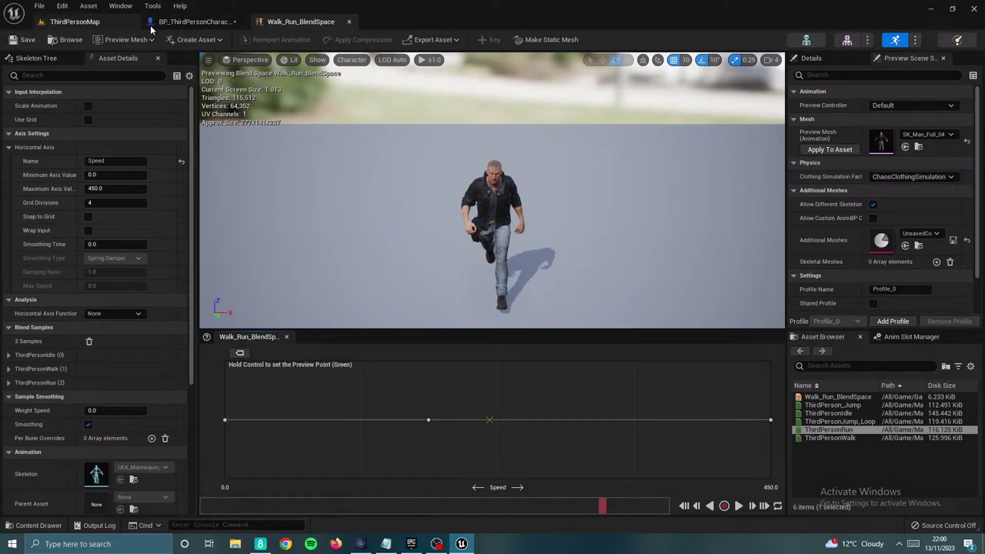
Step: Create an Animations folder inside the Player folder of the project and move Walk_Run_BlendSpace into it
{"action": "left_click", "coordinate": [74, 21]}
{"action": "left_click", "coordinate": [266, 459]}
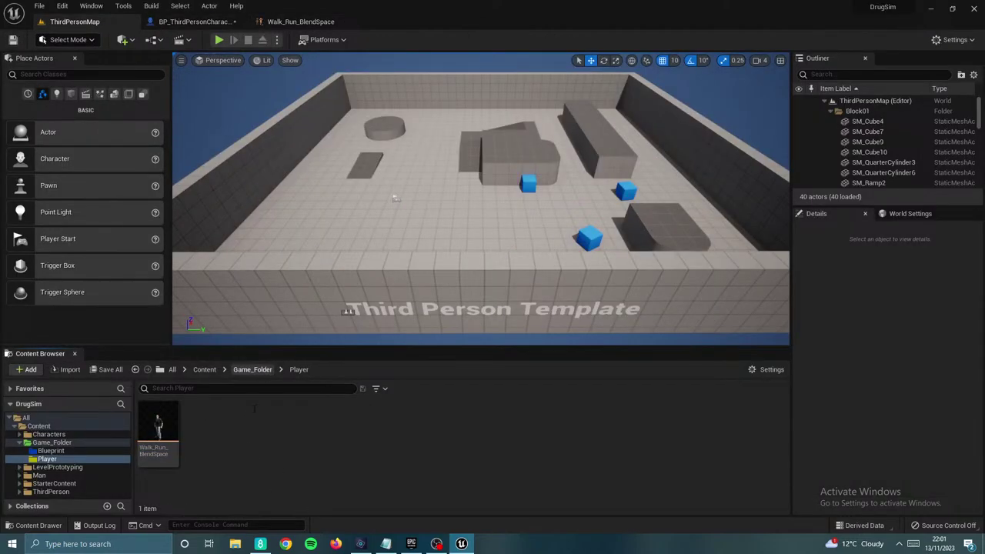
{"action": "right_click", "coordinate": [247, 388]}
{"action": "left_click", "coordinate": [305, 145]}
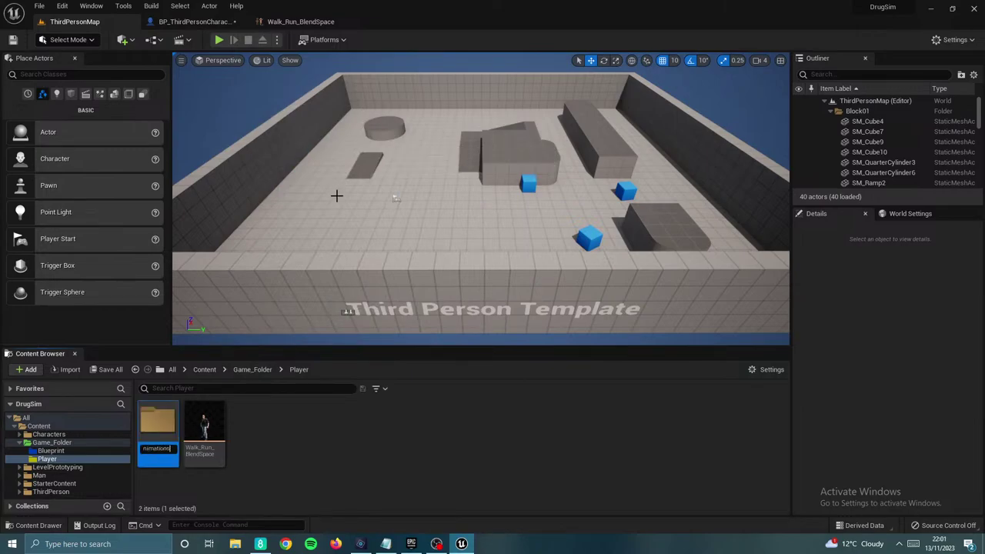
{"action": "left_click_drag", "start_coordinate": [204, 427], "coordinate": [159, 423]}
{"action": "left_click", "coordinate": [203, 443]}
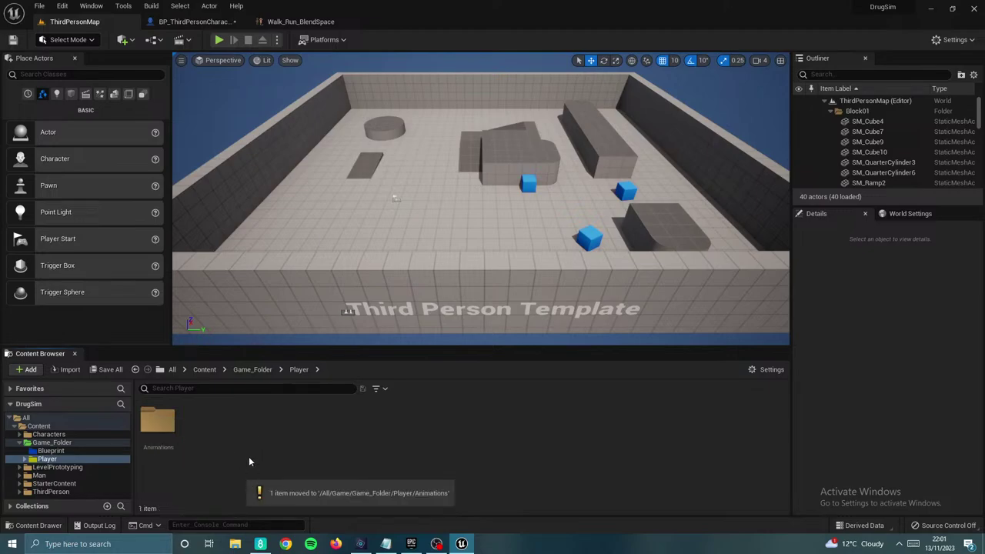
Step: Create an Animation Blueprint in the Animations folder for the specific skeleton UE4_Mannequin_Skeleton
{"action": "double_click", "coordinate": [158, 422]}
{"action": "right_click", "coordinate": [288, 441]}
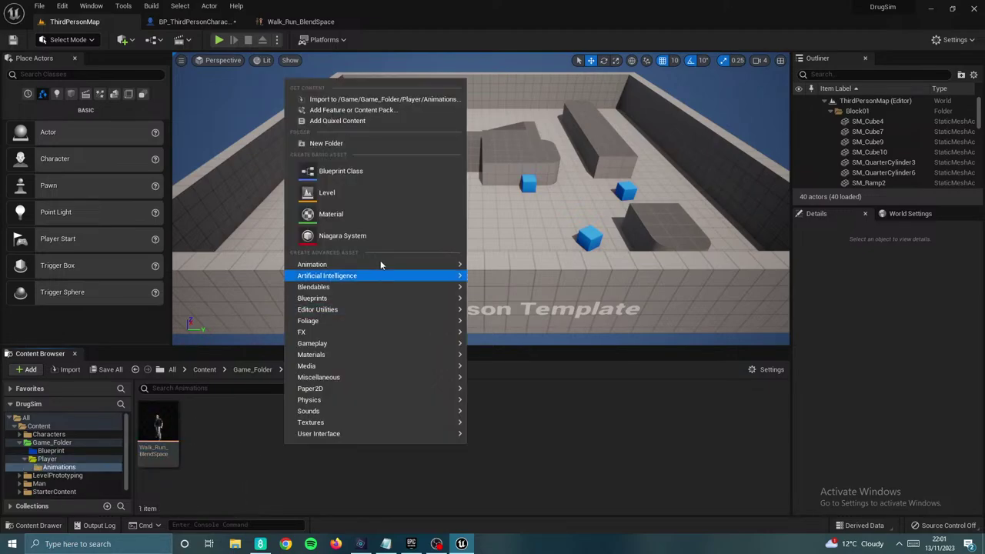
{"action": "mouse_move", "coordinate": [343, 262]}
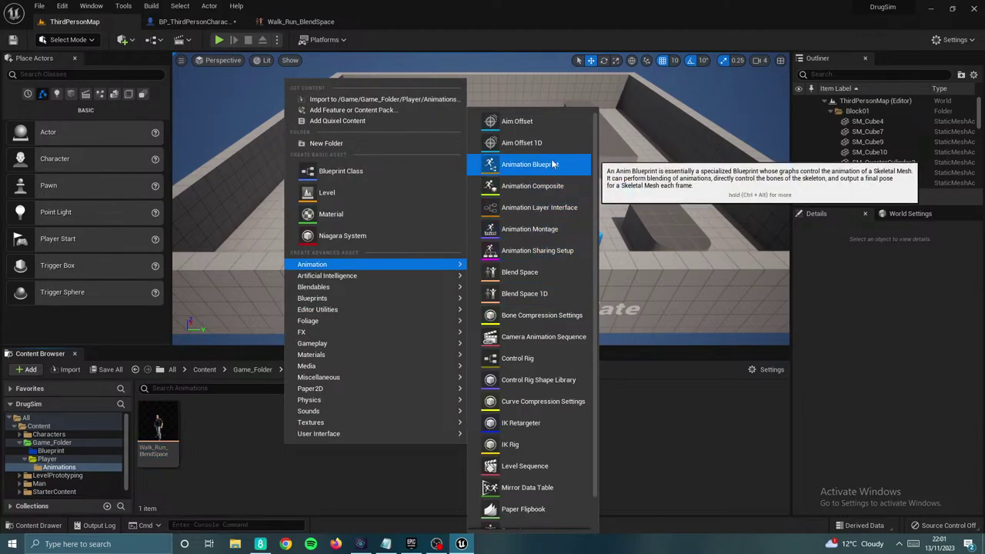
{"action": "left_click", "coordinate": [551, 166]}
{"action": "left_click", "coordinate": [331, 100]}
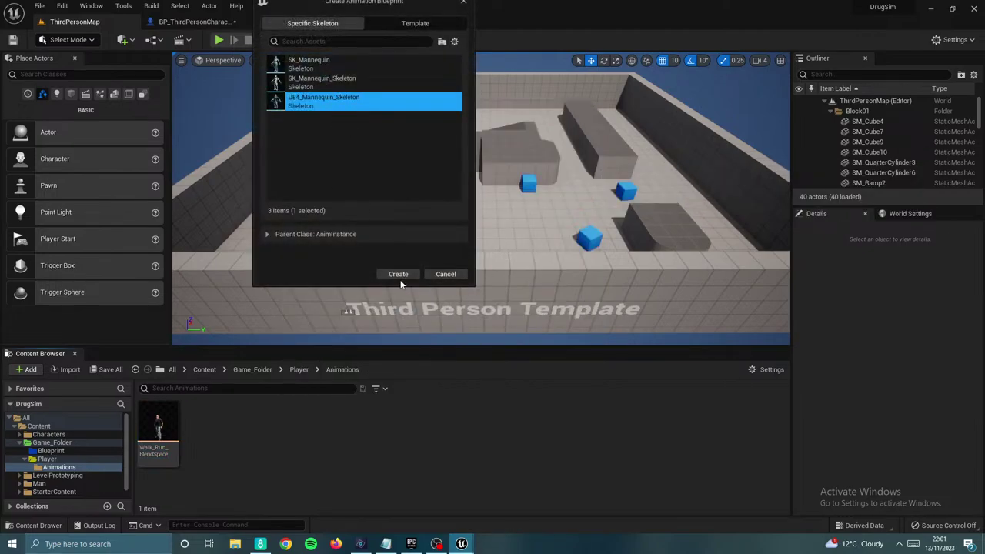
{"action": "left_click", "coordinate": [400, 273]}
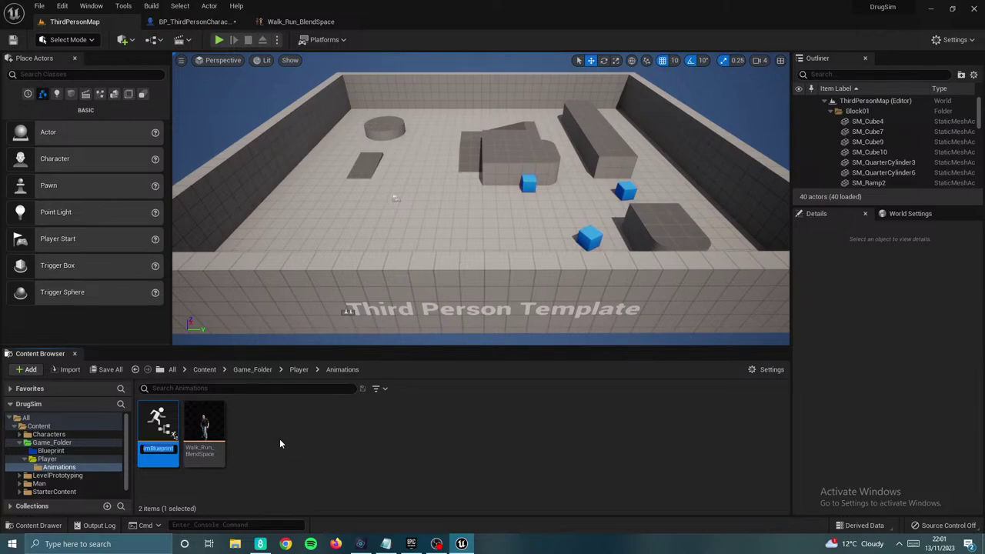
Step: Name the new animation blueprint Player_Animation_Blueprint and open it
{"action": "type", "text": "Player"}
{"action": "type", "text": "_"}
{"action": "type", "text": "imation"}
{"action": "type", "text": "_Bluepri"}
{"action": "type", "text": "nt"}
{"action": "key", "text": "Return"}
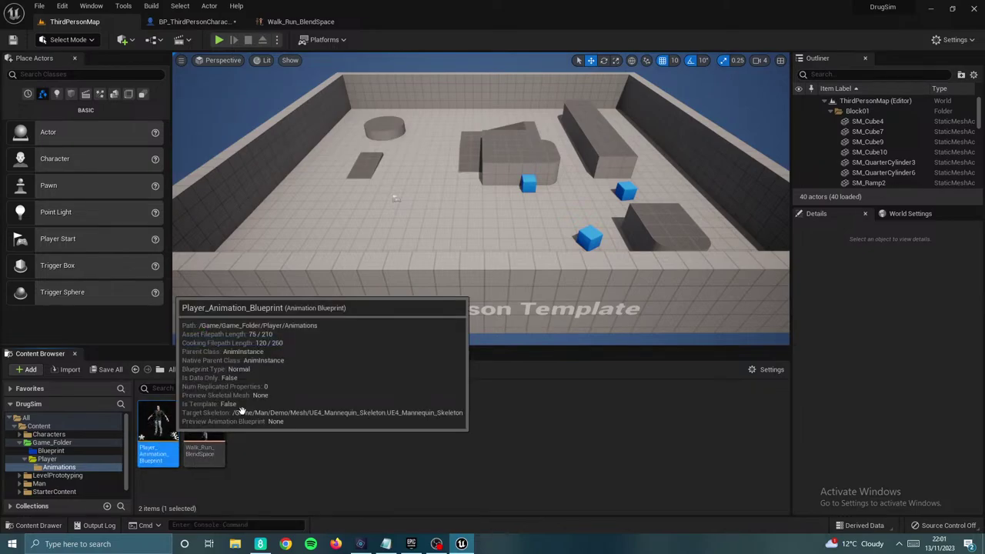
{"action": "double_click", "coordinate": [157, 435]}
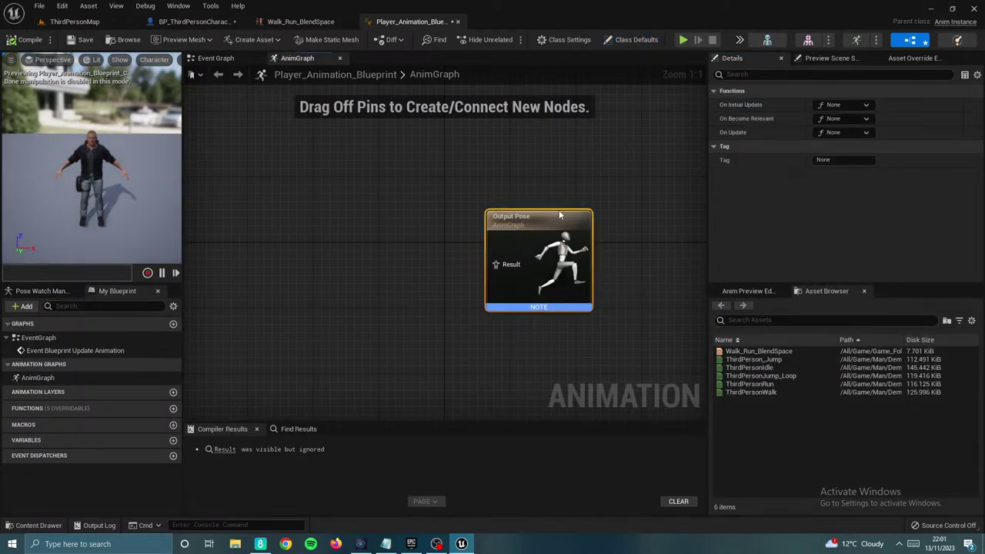
Step: Add a new state machine named Loco to the AnimGraph, ahead of the Output Pose node
{"action": "left_click_drag", "start_coordinate": [560, 215], "coordinate": [589, 223]}
{"action": "right_click_drag", "start_coordinate": [391, 223], "coordinate": [419, 252]}
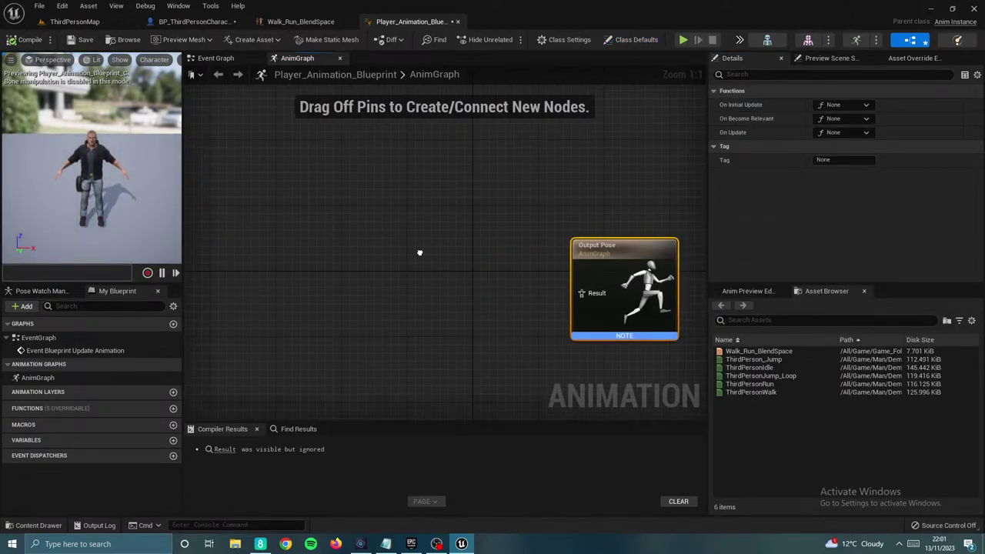
{"action": "right_click", "coordinate": [421, 258]}
{"action": "type", "text": "state"}
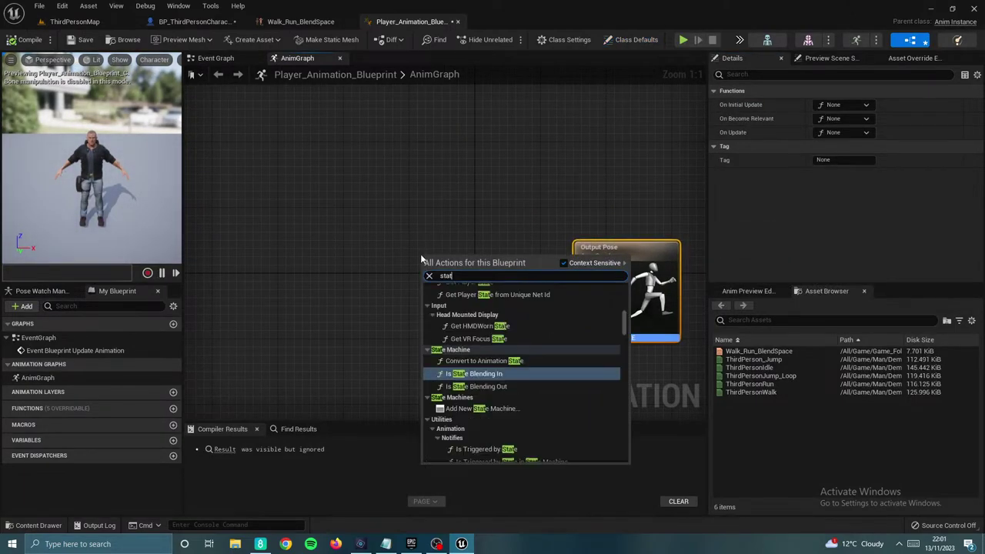
{"action": "key", "text": "Down"}
{"action": "key", "text": "Down"}
{"action": "key", "text": "Return"}
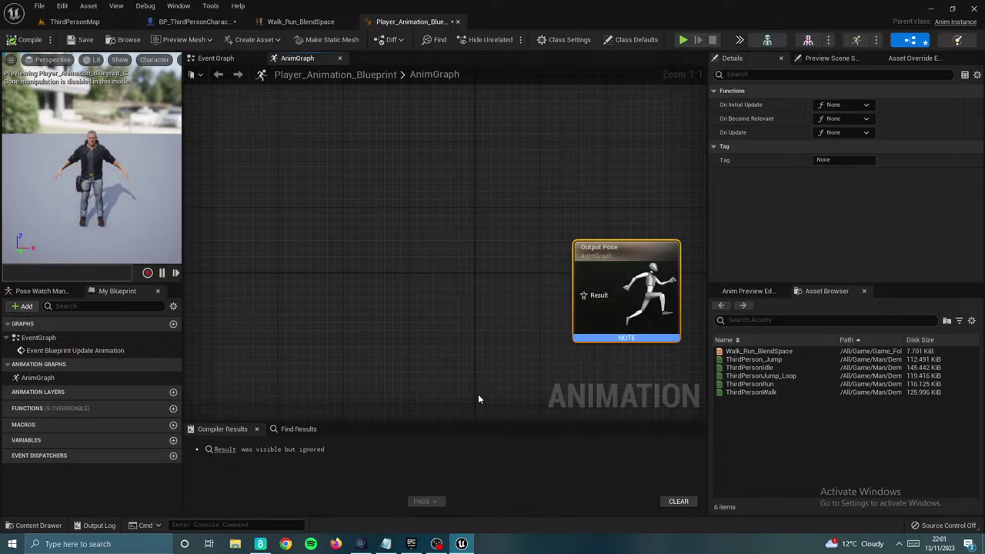
{"action": "left_click_drag", "start_coordinate": [479, 265], "coordinate": [366, 251]}
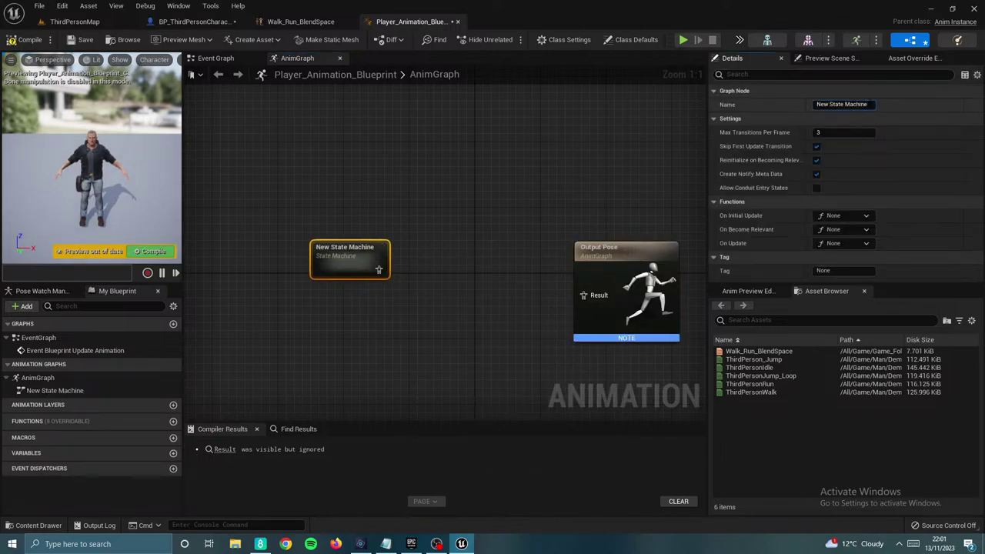
{"action": "type", "text": "Loco"}
{"action": "left_click", "coordinate": [535, 114]}
Step: Connect Loco through a new DefaultSlot slot node to Output Pose, arrange the nodes, and compile the animation blueprint
{"action": "left_click_drag", "start_coordinate": [359, 257], "coordinate": [401, 272]}
{"action": "type", "text": "deaf"}
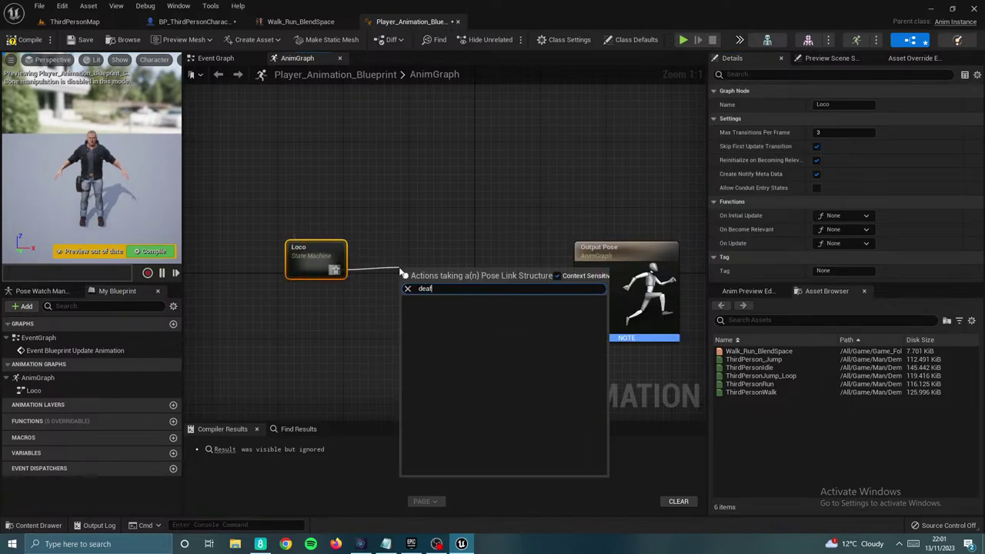
{"action": "key", "text": "BackSpace"}
{"action": "type", "text": "f"}
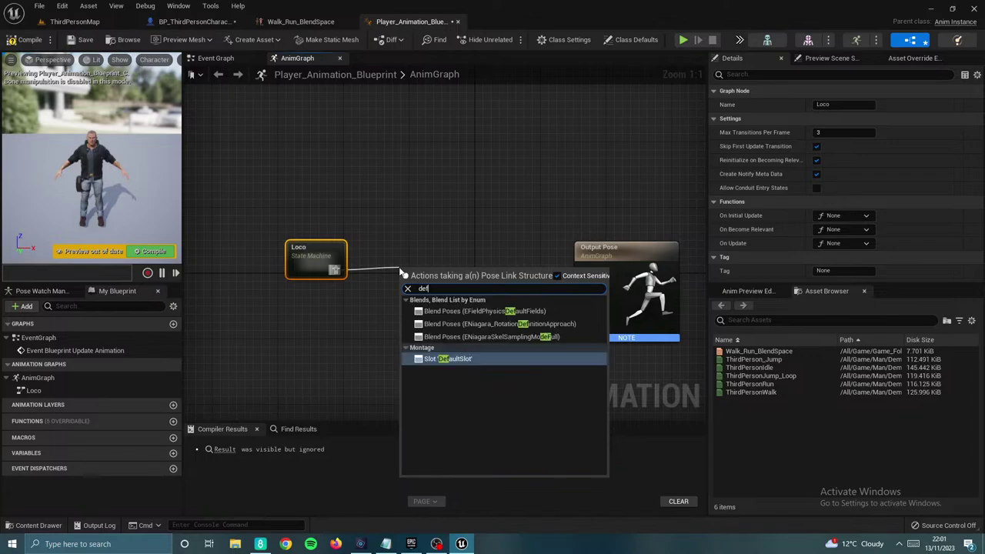
{"action": "left_click", "coordinate": [454, 358]}
{"action": "mouse_move", "coordinate": [430, 280]}
{"action": "left_mouse_down"}
{"action": "mouse_move", "coordinate": [437, 292]}
{"action": "mouse_move", "coordinate": [422, 280]}
{"action": "left_mouse_up"}
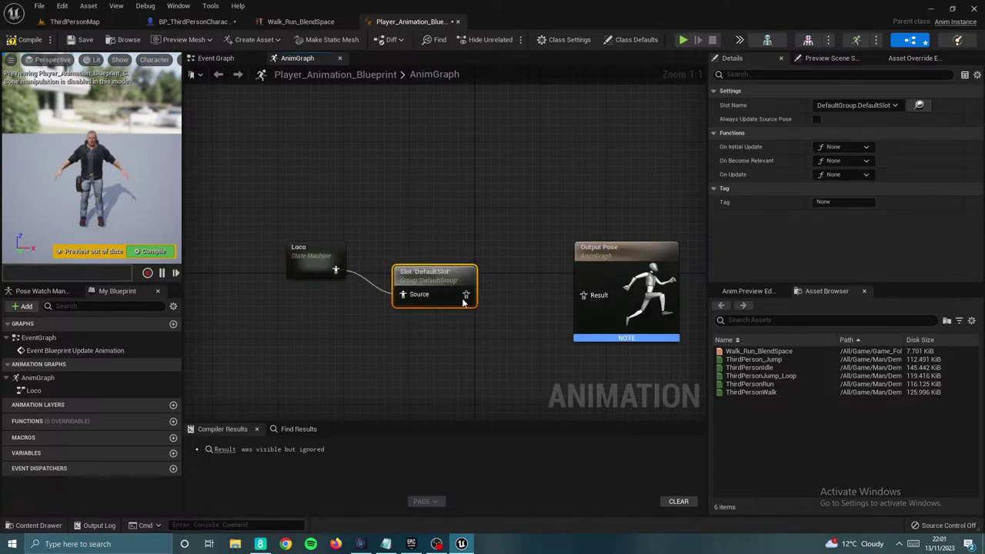
{"action": "left_click_drag", "start_coordinate": [596, 252], "coordinate": [546, 268]}
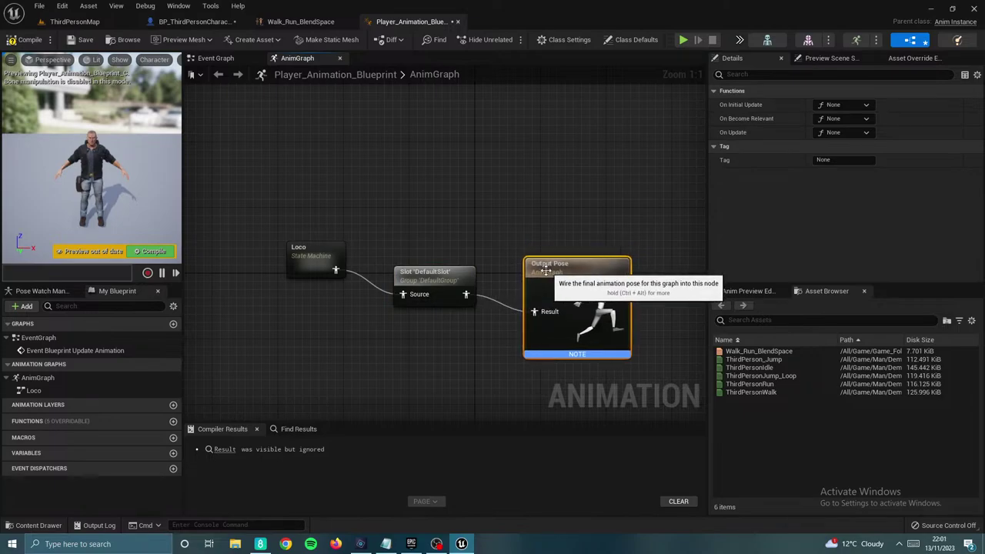
{"action": "left_click", "coordinate": [477, 216]}
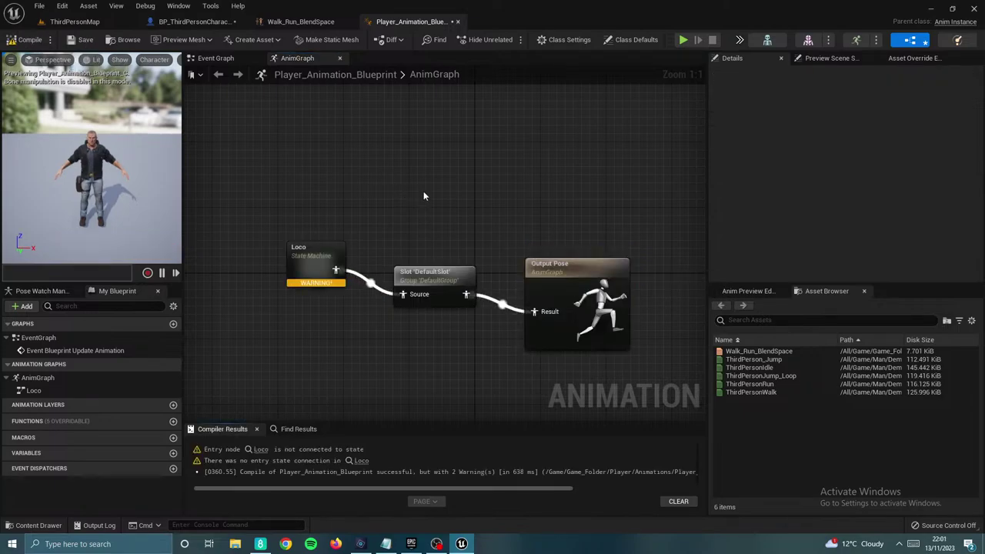
Step: Open the graph of the Loco state machine
{"action": "right_click_drag", "start_coordinate": [441, 184], "coordinate": [469, 168]}
{"action": "left_click", "coordinate": [344, 235]}
{"action": "double_click", "coordinate": [344, 235]}
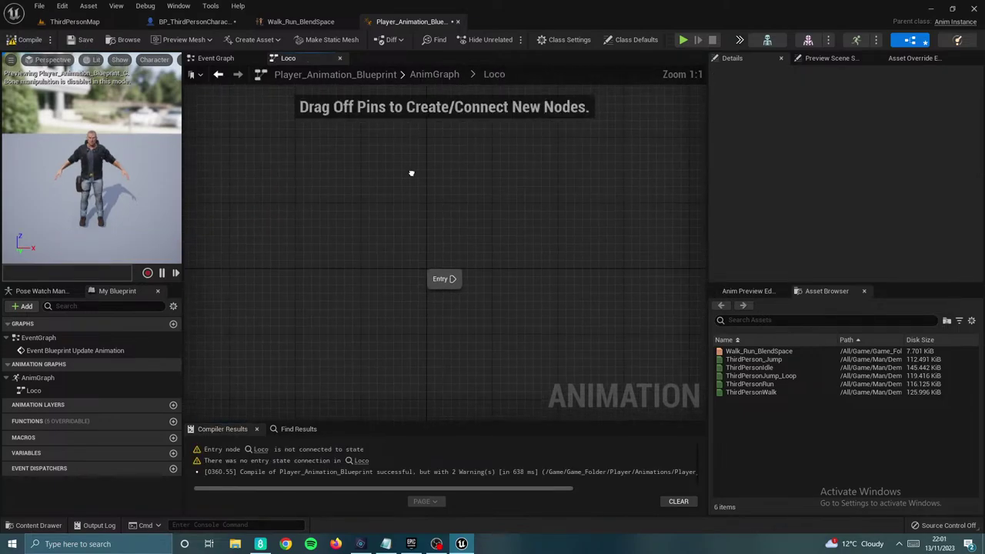
Step: Add a new state named Idle to the Loco state machine, connected from Entry
{"action": "left_click_drag", "start_coordinate": [441, 283], "coordinate": [489, 291]}
{"action": "type", "text": "st"}
{"action": "left_click", "coordinate": [519, 314]}
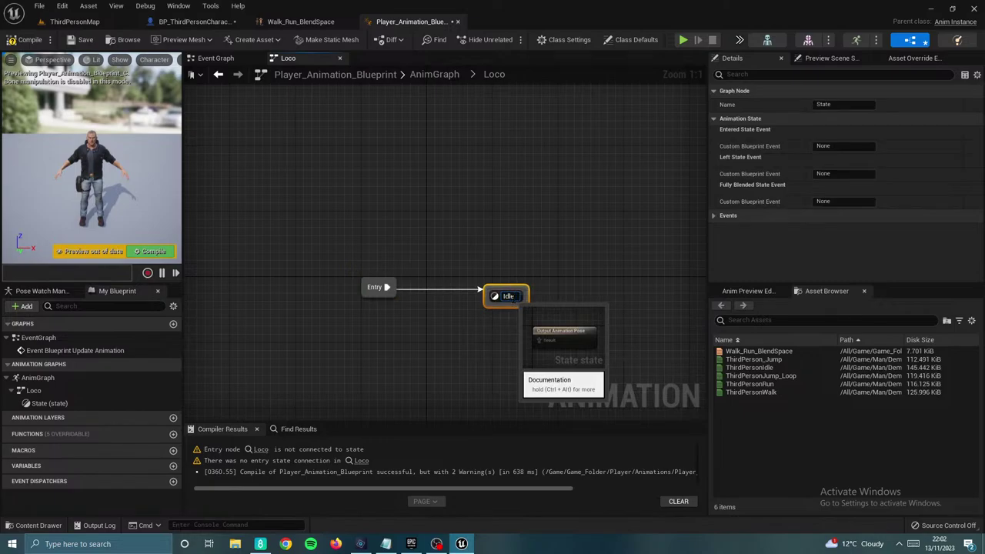
{"action": "left_click", "coordinate": [532, 302]}
Step: Add a second state named Walk/Run, with a transition leading to it from Idle
{"action": "left_click_drag", "start_coordinate": [529, 304], "coordinate": [647, 305]}
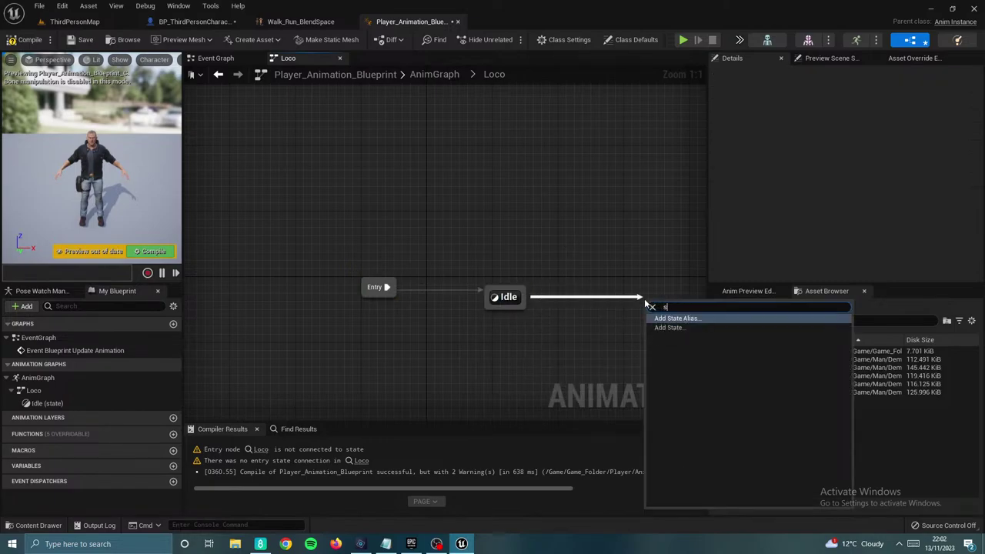
{"action": "key", "text": "BackSpace"}
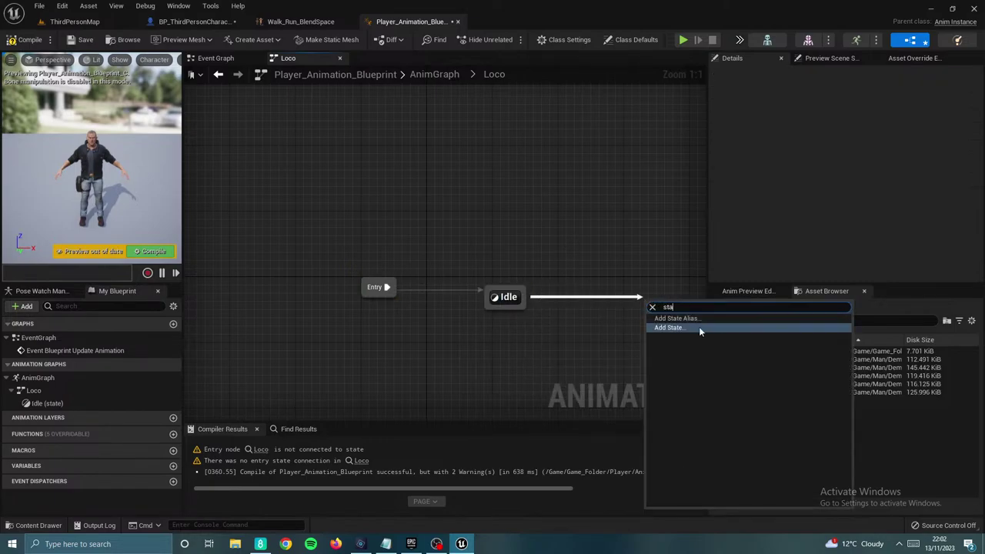
{"action": "left_click", "coordinate": [699, 329]}
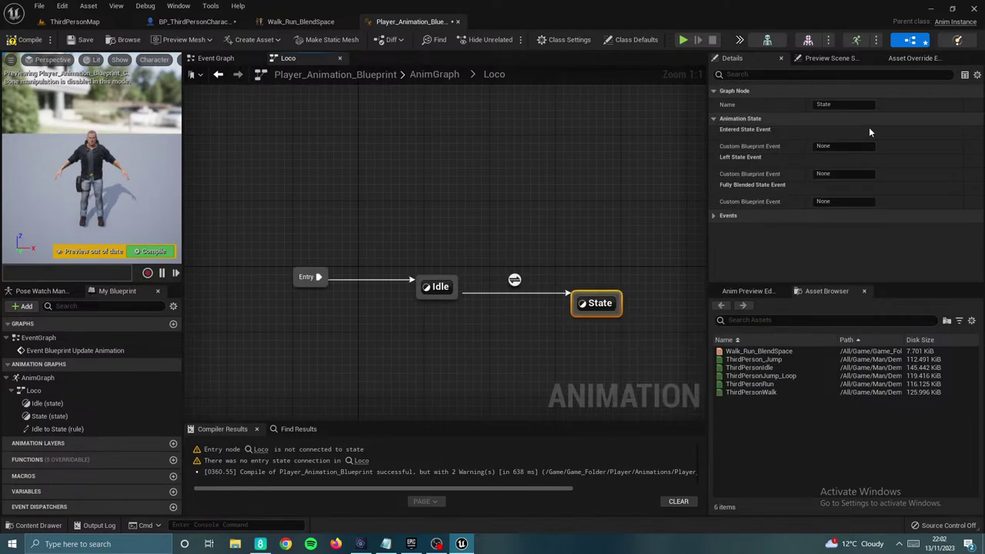
{"action": "left_click", "coordinate": [834, 105]}
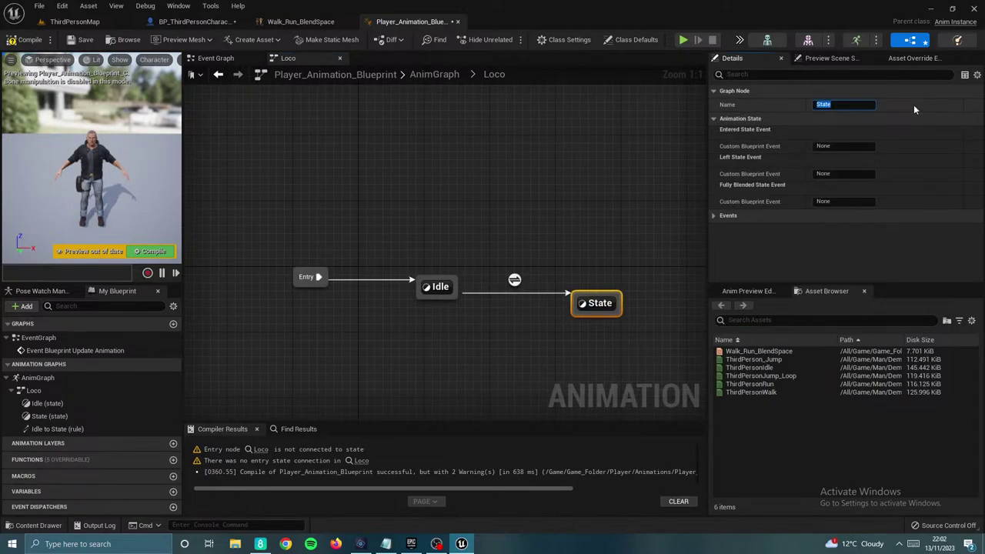
{"action": "type", "text": "Walk/Runb"}
{"action": "key", "text": "BackSpace"}
{"action": "left_click", "coordinate": [555, 259]}
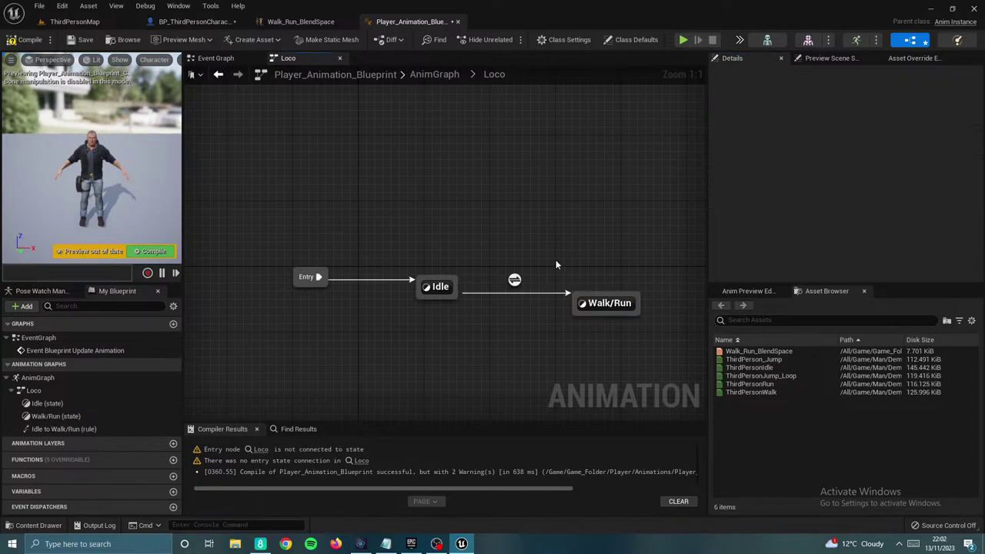
Step: Create a return transition from Walk/Run to Idle and line the Walk/Run state up level with Idle
{"action": "left_click_drag", "start_coordinate": [583, 302], "coordinate": [439, 289]}
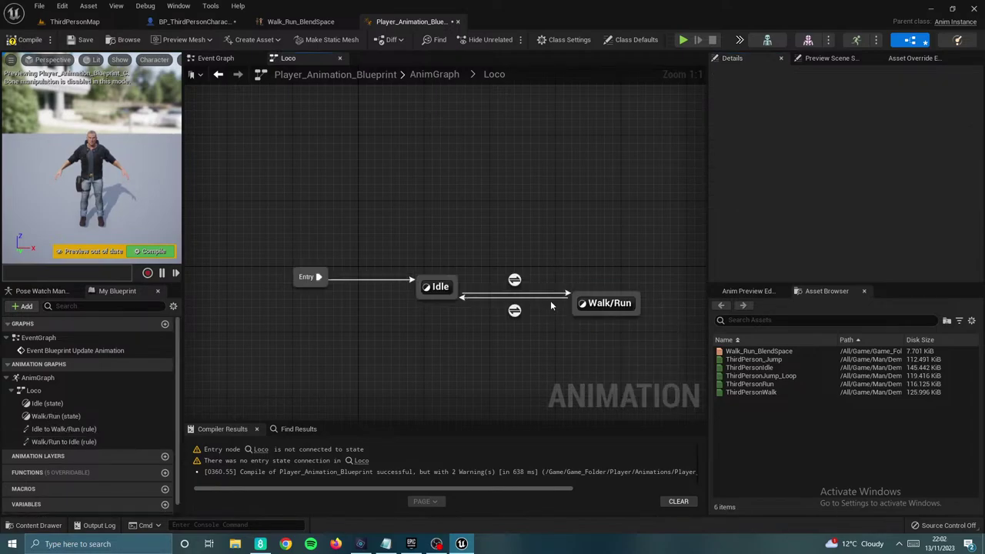
{"action": "left_click_drag", "start_coordinate": [599, 299], "coordinate": [587, 283]}
{"action": "left_click", "coordinate": [487, 200]}
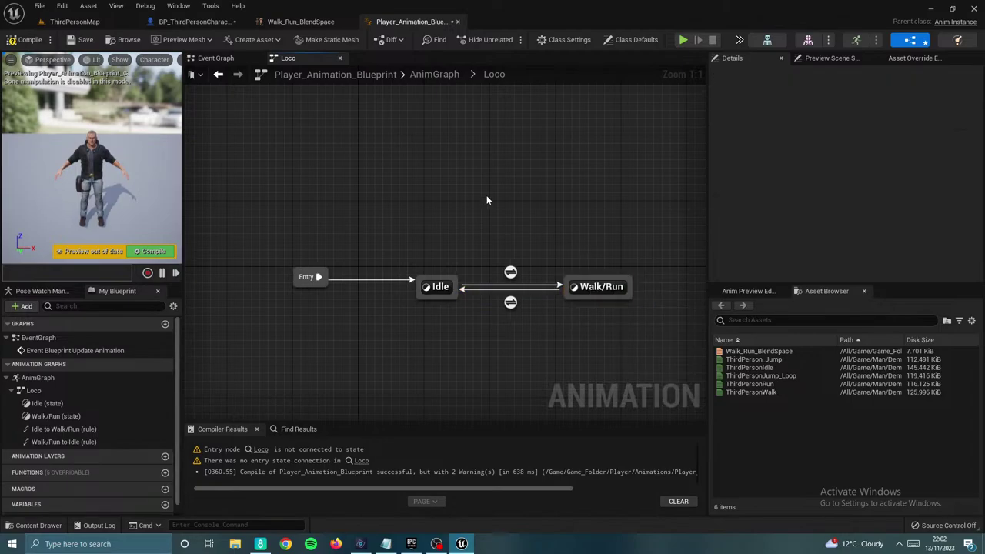
Step: Connect the ThirdPersonIdle animation to Output Animation Pose inside the Idle state and compile
{"action": "double_click", "coordinate": [439, 286]}
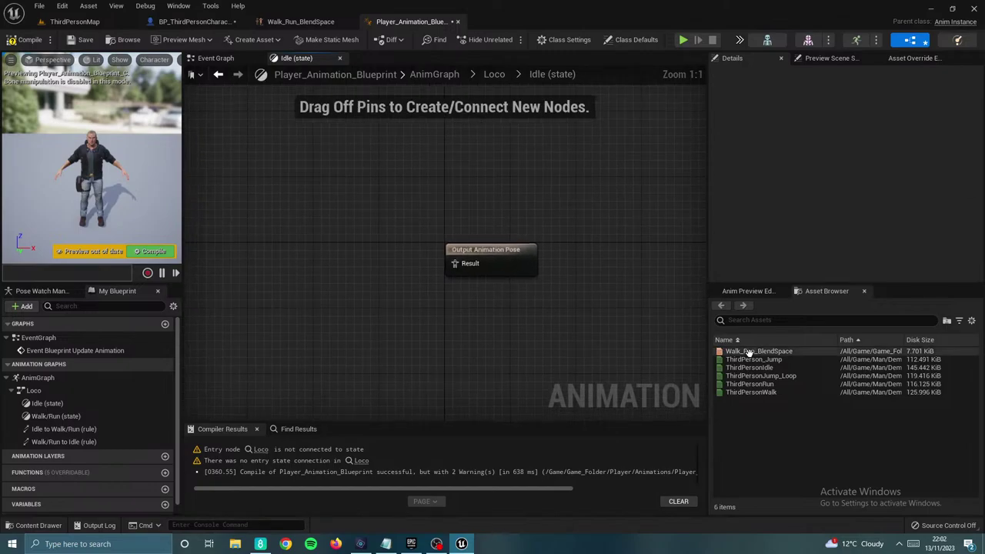
{"action": "left_click_drag", "start_coordinate": [748, 367], "coordinate": [459, 266]}
{"action": "left_click", "coordinate": [153, 251]}
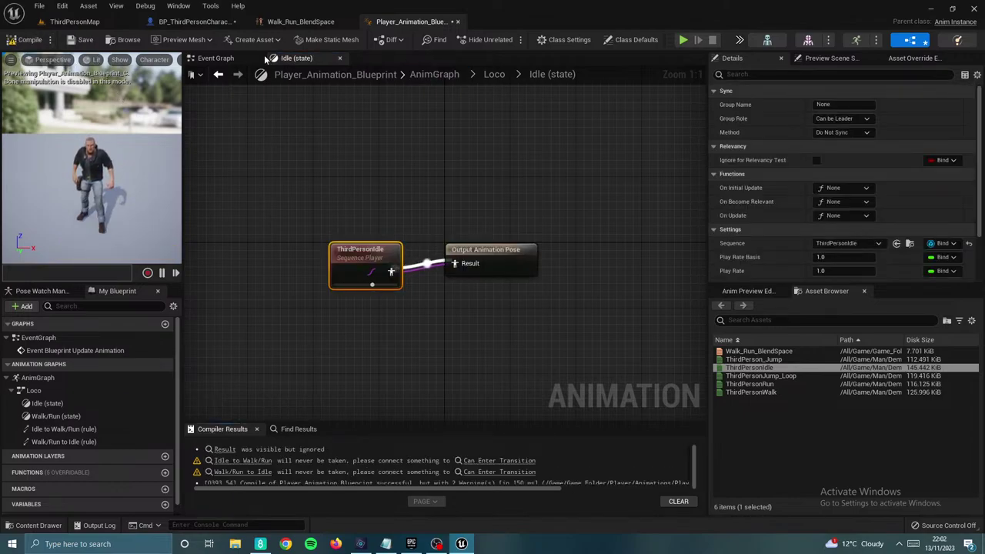
Step: Open the Walk/Run state and add Walk_Run_BlendSpace to its graph, feeding Output Animation Pose
{"action": "left_click", "coordinate": [492, 74]}
{"action": "double_click", "coordinate": [616, 251]}
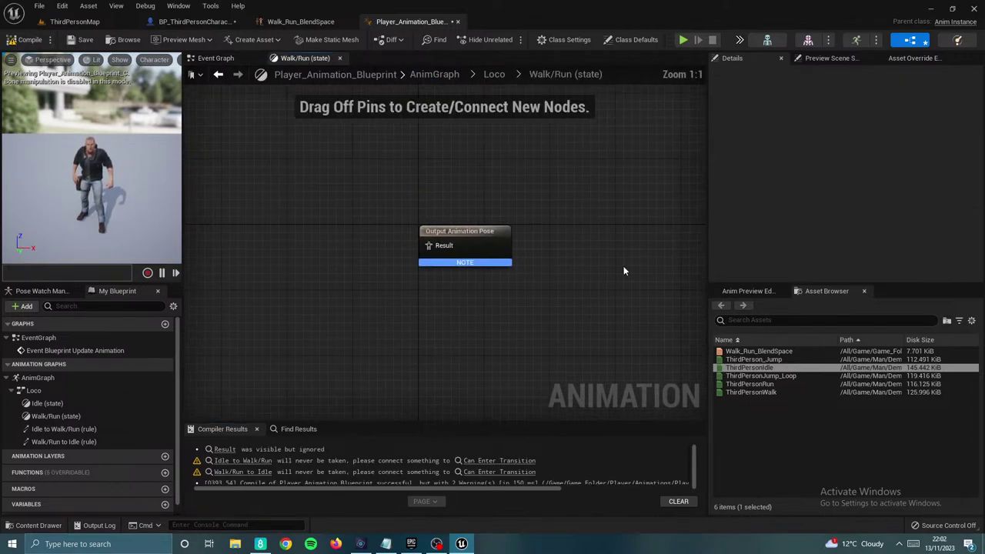
{"action": "left_click_drag", "start_coordinate": [763, 352], "coordinate": [367, 239]}
Step: Promote the blend space's Speed input to a variable, align its node, then compile and save the animation blueprint
{"action": "right_click", "coordinate": [340, 265]}
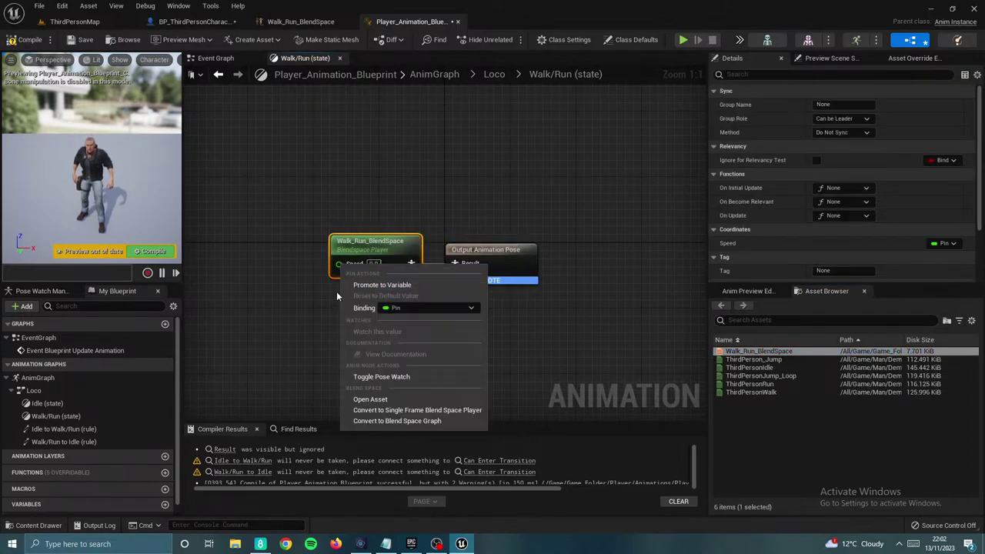
{"action": "left_click", "coordinate": [382, 284]}
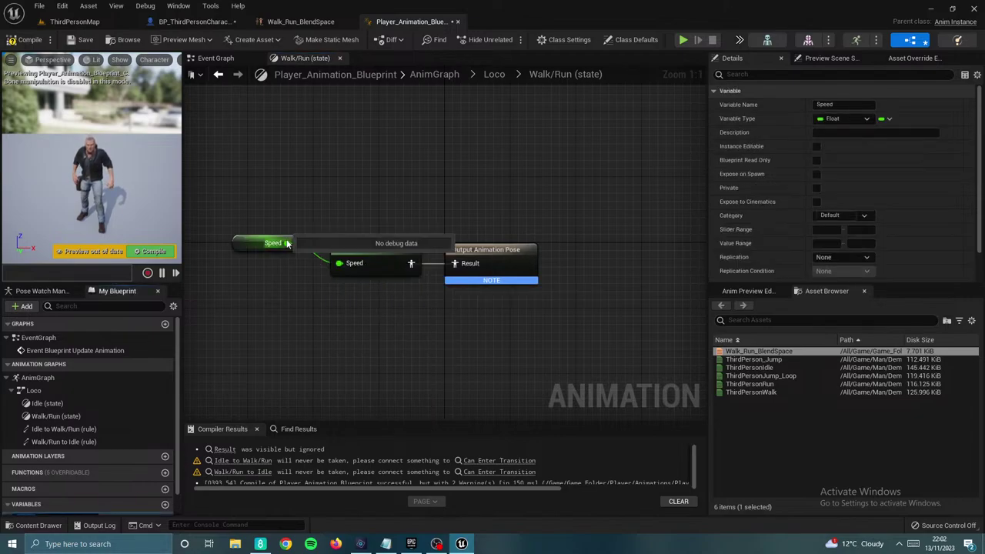
{"action": "left_click_drag", "start_coordinate": [271, 241], "coordinate": [251, 266]}
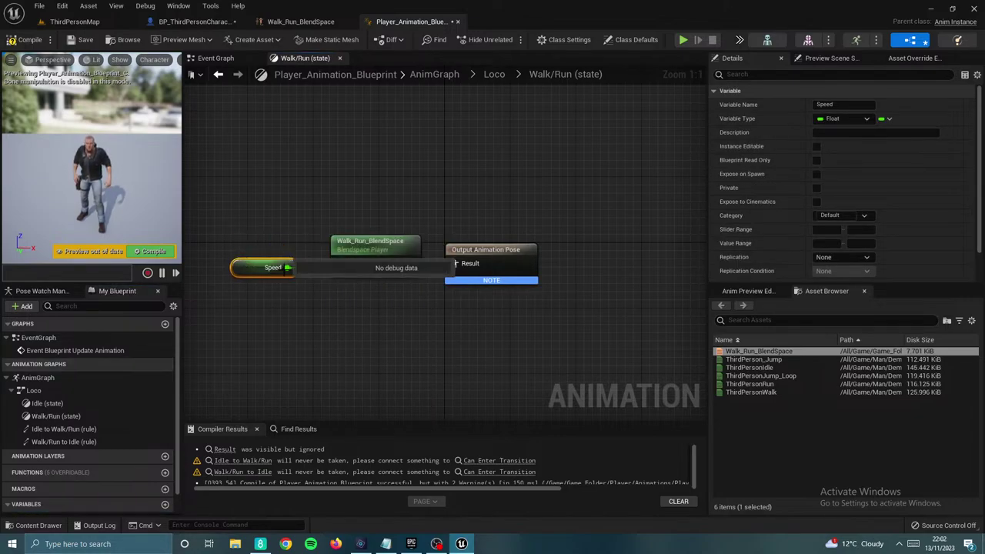
{"action": "left_click", "coordinate": [10, 39]}
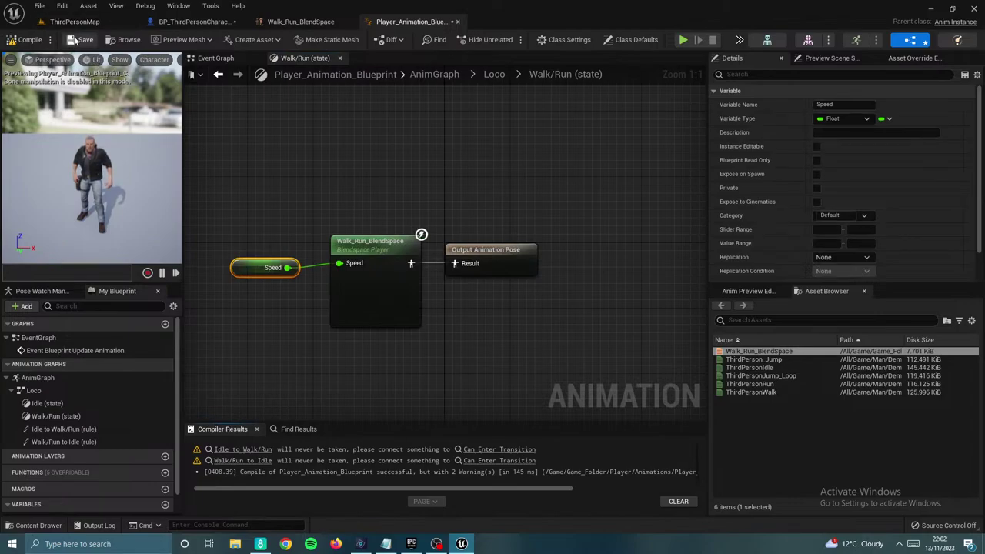
{"action": "left_click", "coordinate": [76, 39]}
Step: Add an Event Blueprint Initialize Animation node to the Event Graph, above the disabled update event
{"action": "left_click", "coordinate": [501, 77]}
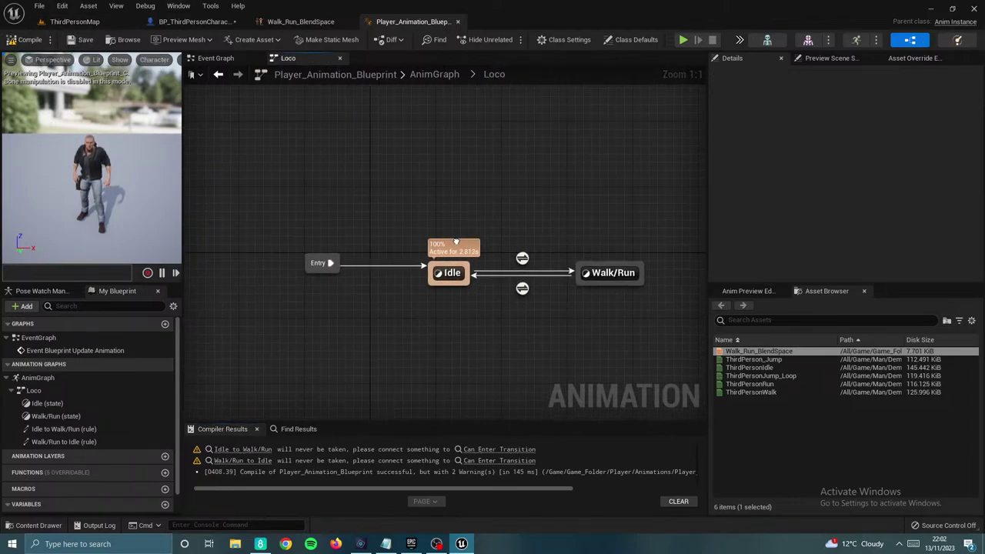
{"action": "left_click", "coordinate": [231, 58]}
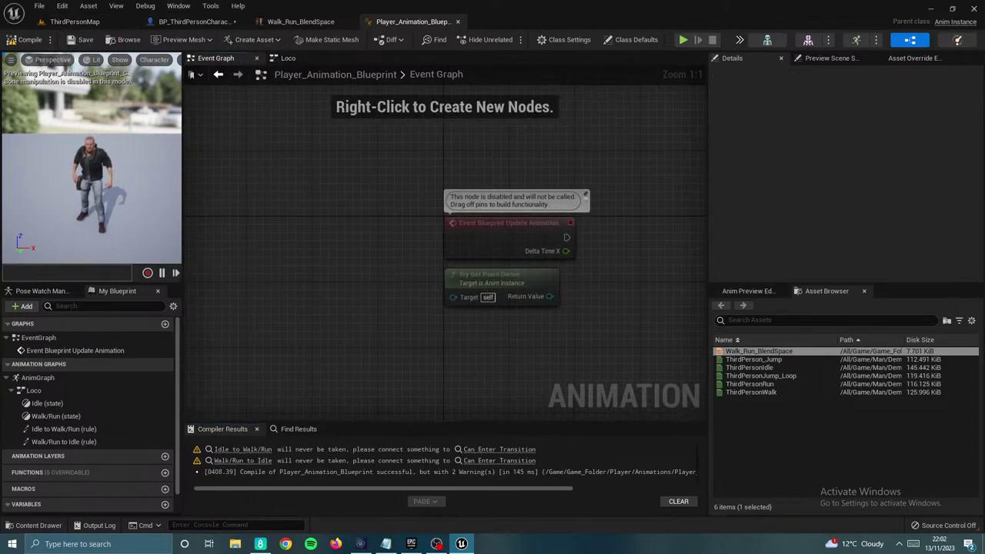
{"action": "right_click", "coordinate": [419, 177]}
{"action": "type", "text": "event blue"}
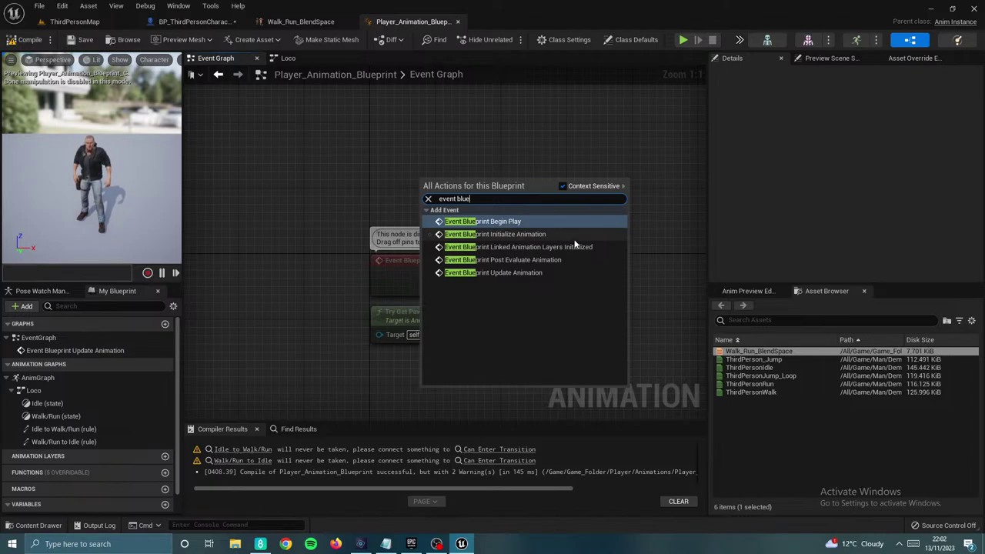
{"action": "left_click", "coordinate": [574, 233]}
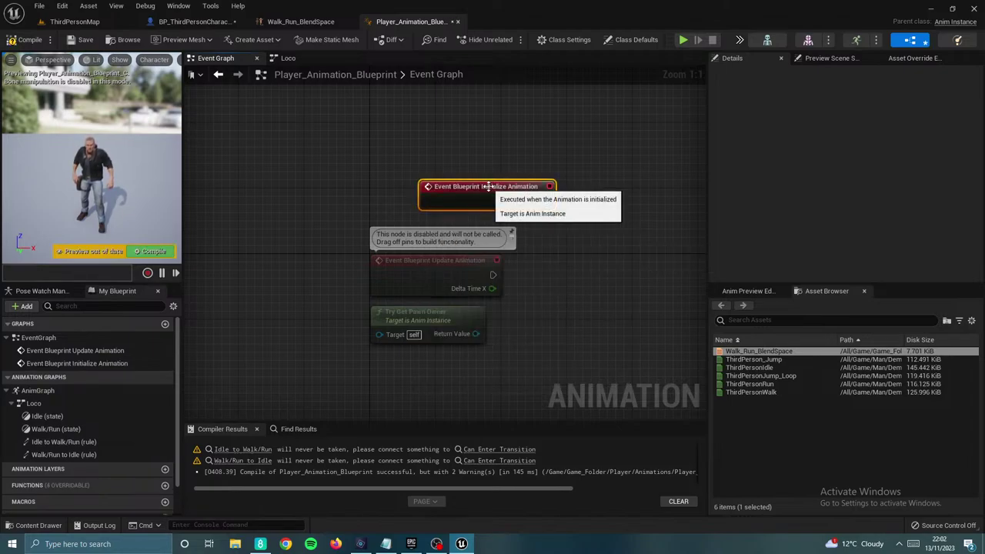
{"action": "left_click_drag", "start_coordinate": [488, 190], "coordinate": [433, 150]}
Step: Add a Cast To BP_ThirdPersonCharacter after the initialize event, with the Try Get Pawn Owner node placed beside its Object input
{"action": "right_click_drag", "start_coordinate": [497, 188], "coordinate": [470, 223]}
{"action": "left_click_drag", "start_coordinate": [446, 188], "coordinate": [527, 193]}
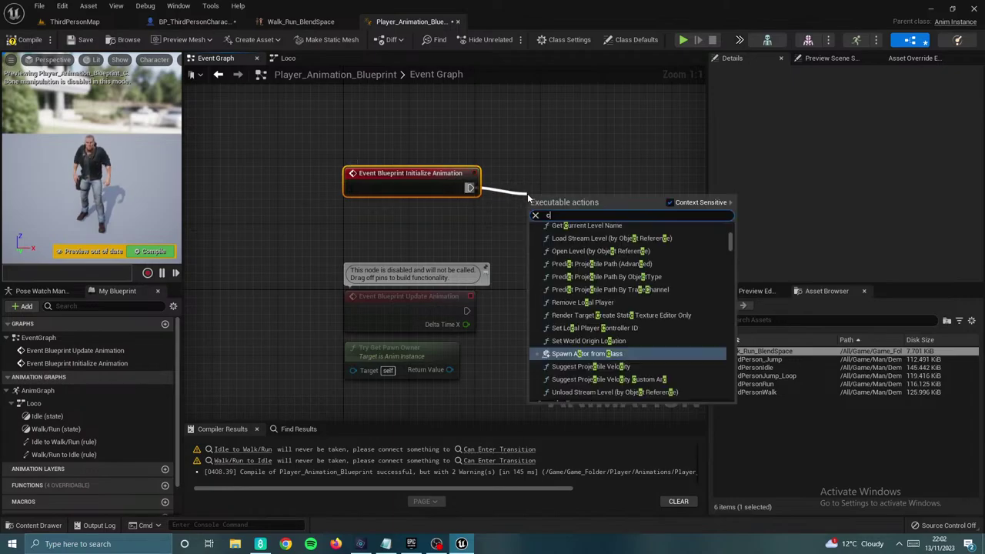
{"action": "type", "text": "cast to third"}
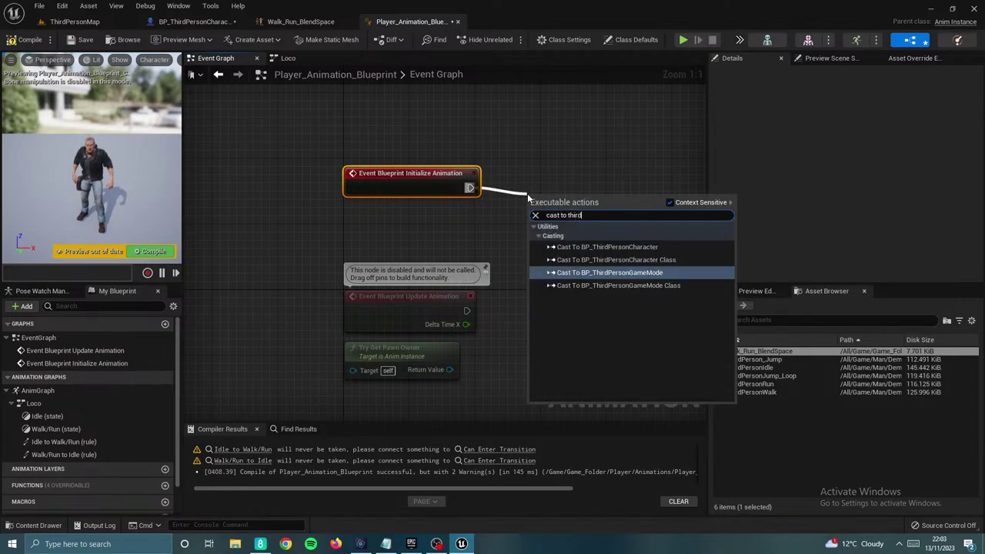
{"action": "left_click", "coordinate": [577, 242]}
{"action": "left_click_drag", "start_coordinate": [440, 347], "coordinate": [533, 201]}
Step: Promote the cast's As BP Third Person Character output to a variable and place its SET node beside the cast
{"action": "right_click_drag", "start_coordinate": [618, 220], "coordinate": [497, 229]}
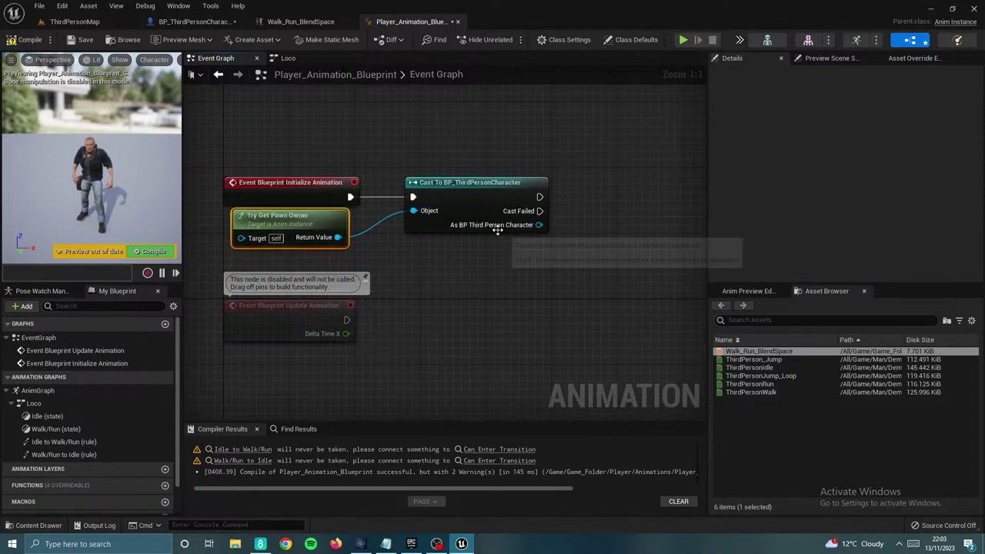
{"action": "right_click", "coordinate": [539, 225]}
{"action": "left_click", "coordinate": [582, 244]}
{"action": "right_click_drag", "start_coordinate": [573, 207], "coordinate": [527, 214]}
{"action": "left_click_drag", "start_coordinate": [551, 202], "coordinate": [500, 206]}
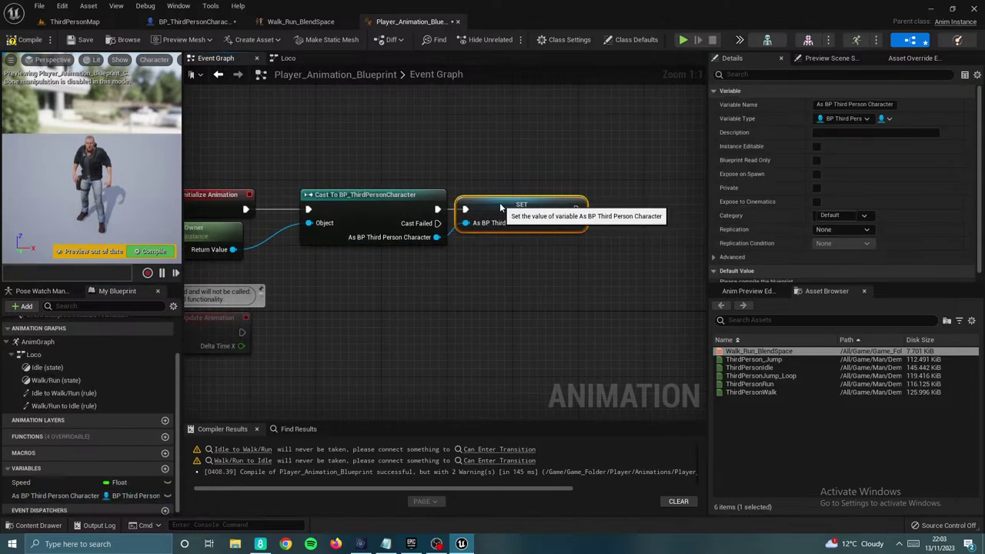
Step: Set the category of the As BP Third Person Character variable to Ref
{"action": "right_click_drag", "start_coordinate": [544, 176], "coordinate": [479, 187]}
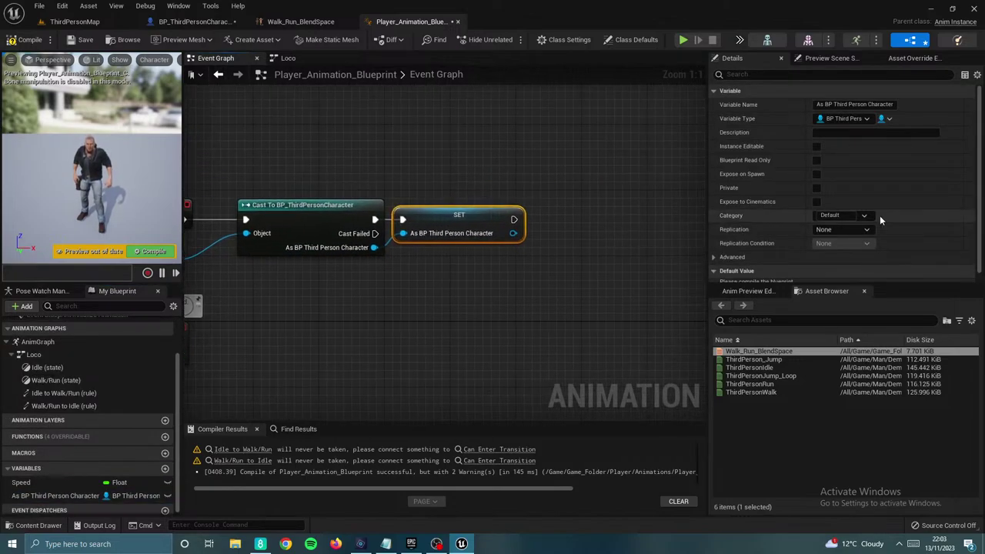
{"action": "left_click", "coordinate": [835, 215]}
{"action": "type", "text": "Ref"}
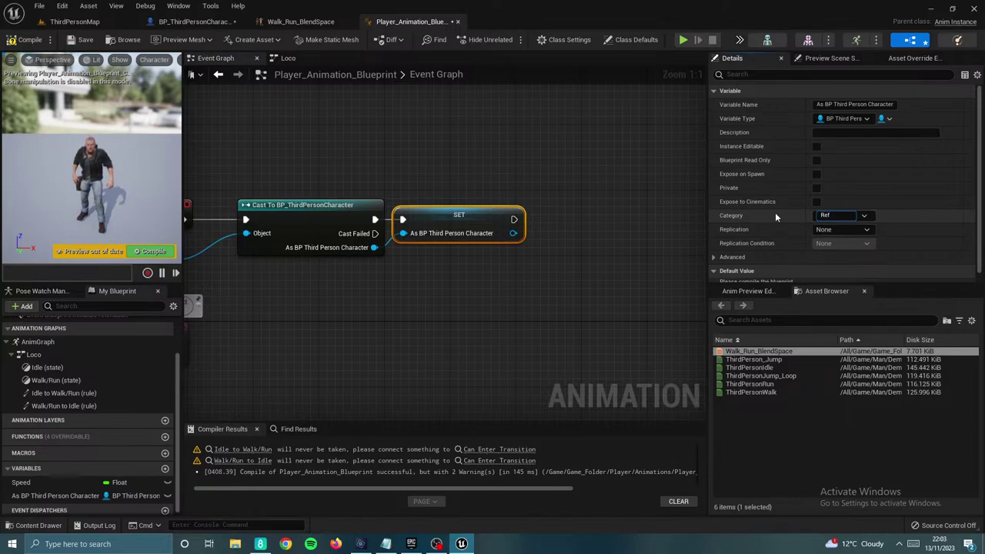
{"action": "left_click", "coordinate": [580, 161]}
Step: Add a Get Character Movement node fed by the As BP Third Person Character SET node's output
{"action": "right_click_drag", "start_coordinate": [588, 192], "coordinate": [498, 194]}
{"action": "left_click_drag", "start_coordinate": [421, 234], "coordinate": [506, 256]}
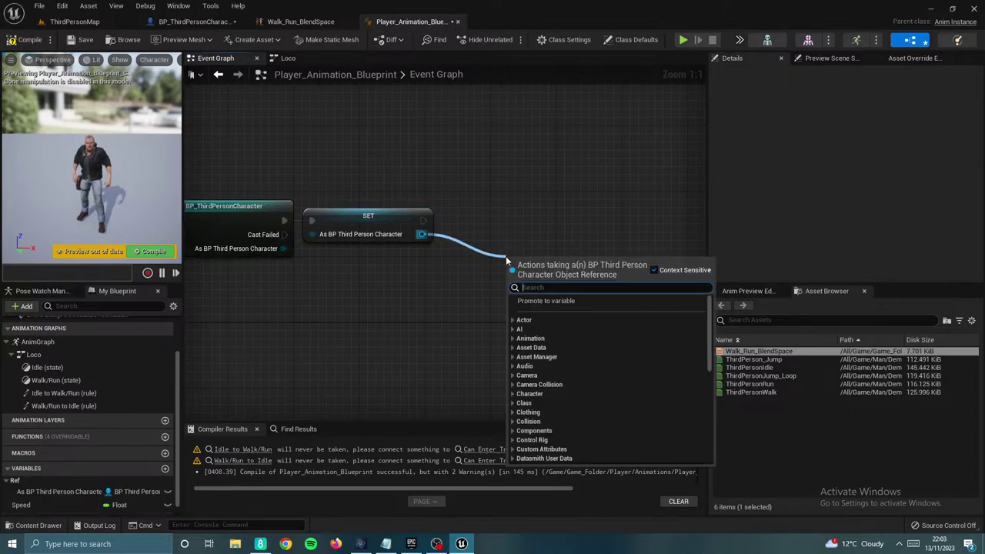
{"action": "type", "text": "player"}
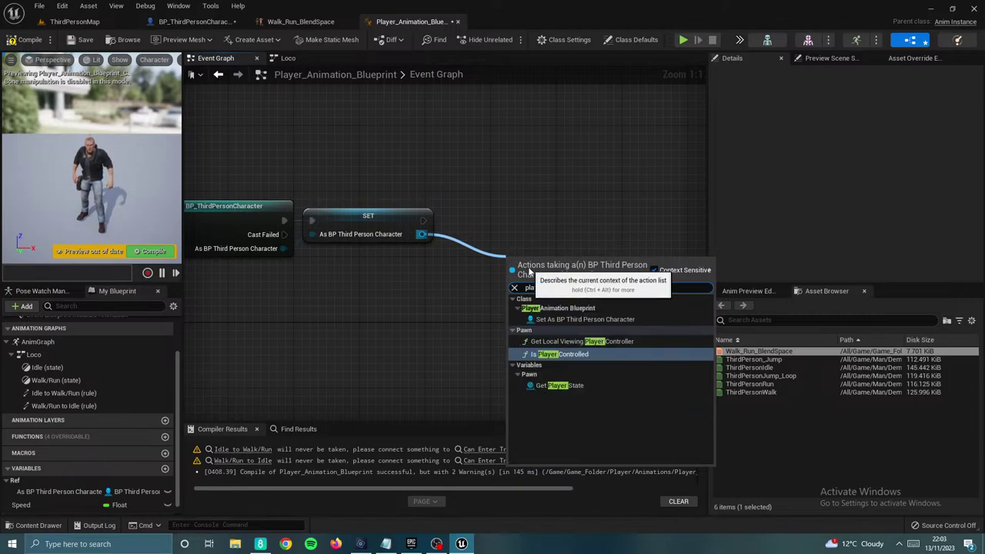
{"action": "key", "text": "BackSpace"}
{"action": "key", "text": "BackSpace"}
{"action": "key", "text": "BackSpace"}
{"action": "key", "text": "BackSpace"}
{"action": "key", "text": "BackSpace"}
{"action": "key", "text": "BackSpace"}
{"action": "type", "text": "mov"}
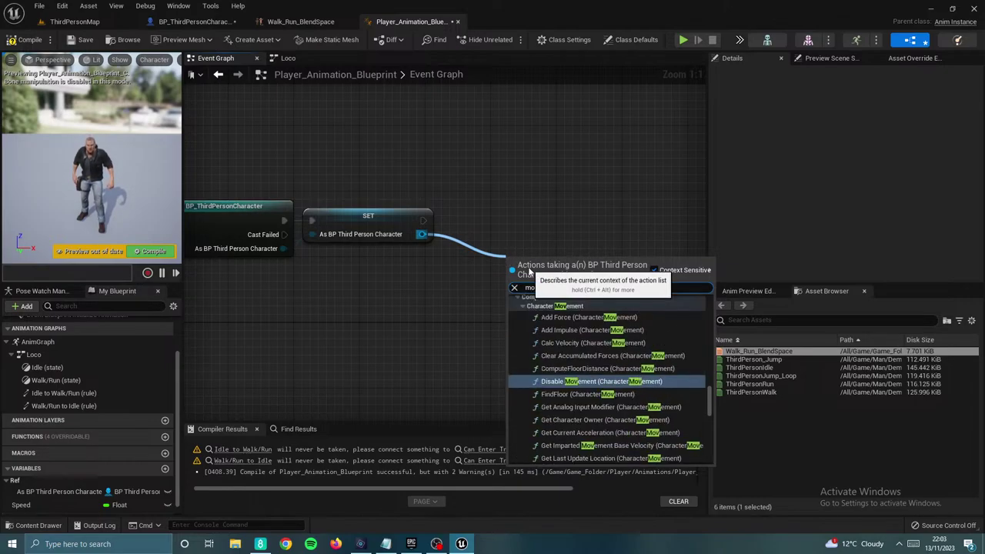
{"action": "type", "text": "e"}
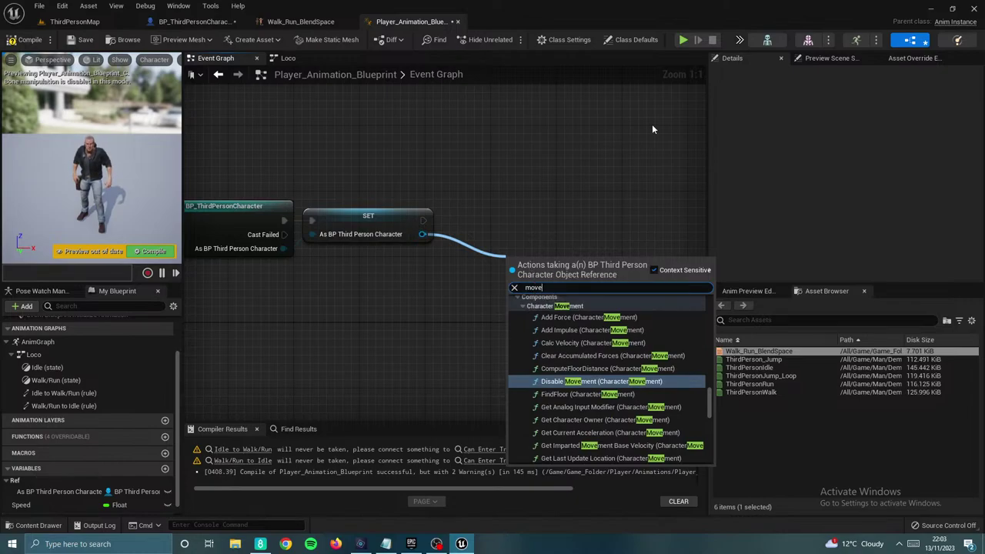
{"action": "type", "text": "ment"}
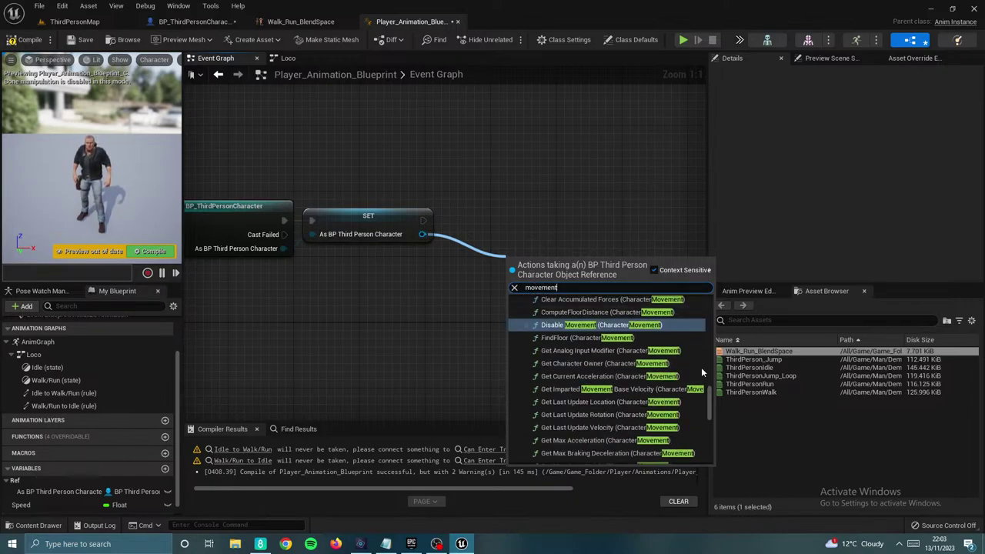
{"action": "scroll", "coordinate": [692, 369], "scroll_direction": "down", "scroll_amount": 5}
{"action": "left_click", "coordinate": [589, 461]}
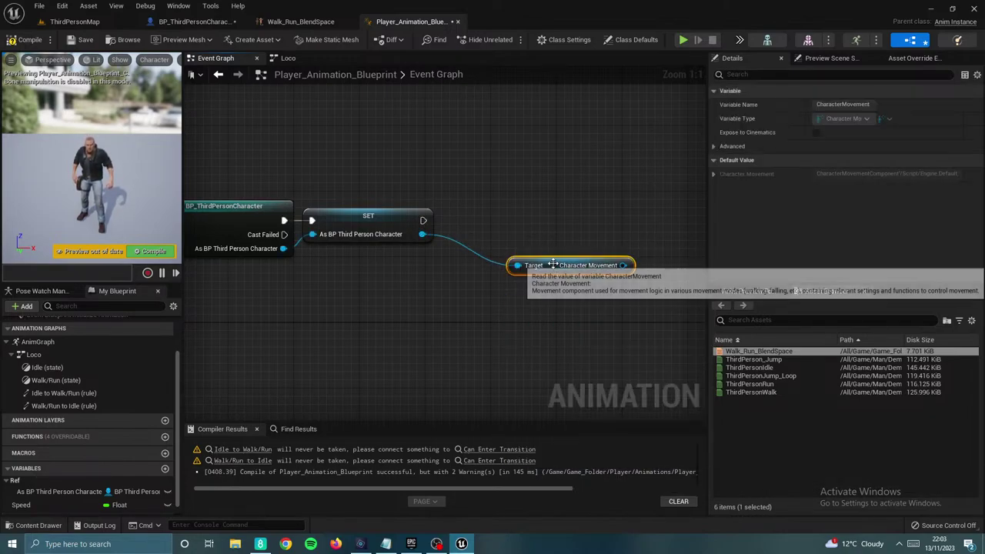
{"action": "left_click_drag", "start_coordinate": [552, 264], "coordinate": [520, 265]}
Step: Promote the Character Movement output to a variable set after the character reference, and put it in the Ref category
{"action": "left_click_drag", "start_coordinate": [591, 266], "coordinate": [428, 224]}
{"action": "left_click", "coordinate": [690, 272]}
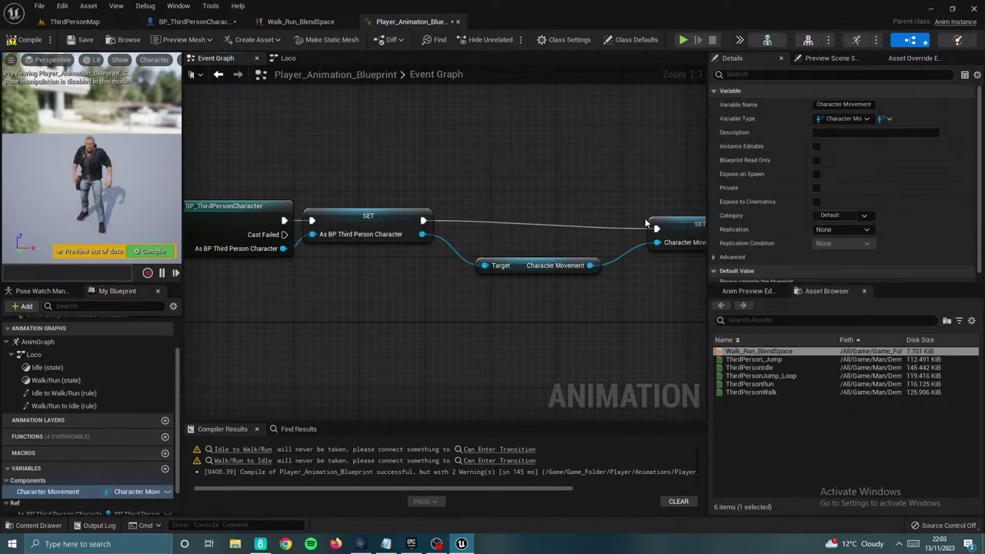
{"action": "left_click_drag", "start_coordinate": [669, 223], "coordinate": [653, 215]}
{"action": "left_click", "coordinate": [834, 215]}
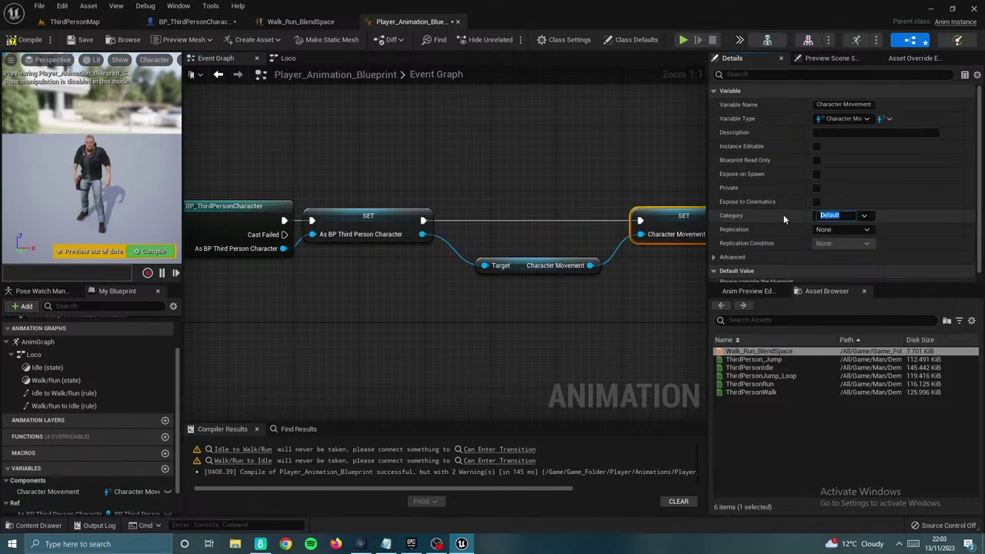
{"action": "left_click", "coordinate": [587, 166]}
Step: Move the disabled Event Blueprint Update Animation node further down, clear of the initialize event chain
{"action": "right_click_drag", "start_coordinate": [551, 173], "coordinate": [617, 180]}
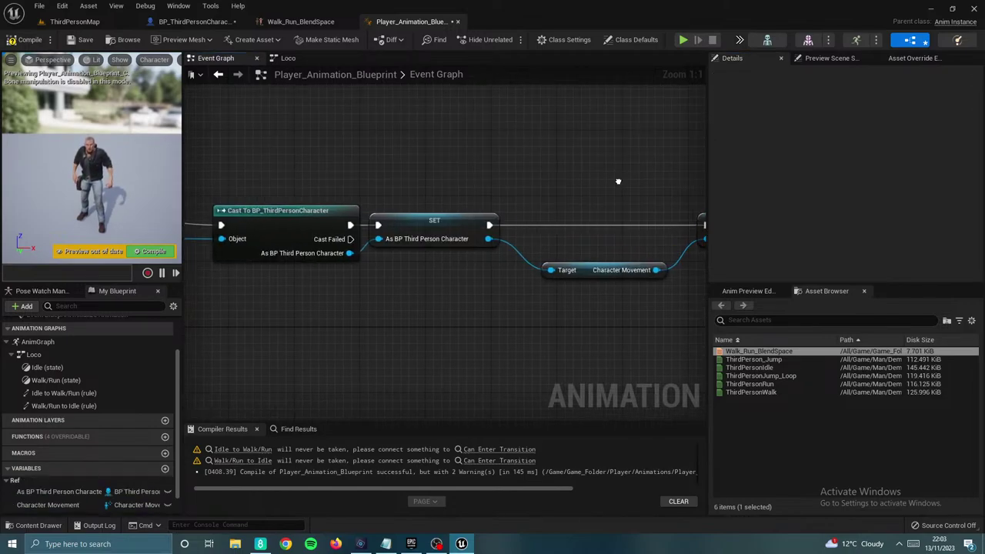
{"action": "scroll", "coordinate": [618, 180], "scroll_direction": "down", "scroll_amount": 2}
{"action": "right_click_drag", "start_coordinate": [507, 238], "coordinate": [594, 244]}
{"action": "right_click_drag", "start_coordinate": [429, 301], "coordinate": [498, 272]}
{"action": "left_click_drag", "start_coordinate": [394, 257], "coordinate": [394, 288]}
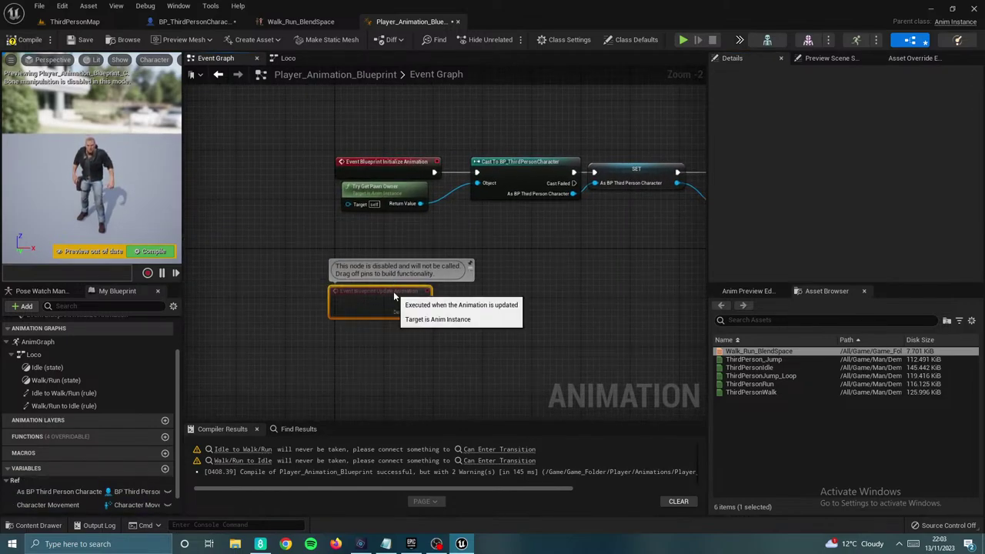
{"action": "right_click_drag", "start_coordinate": [379, 362], "coordinate": [389, 301]}
{"action": "scroll", "coordinate": [389, 303], "scroll_direction": "up", "scroll_amount": 2}
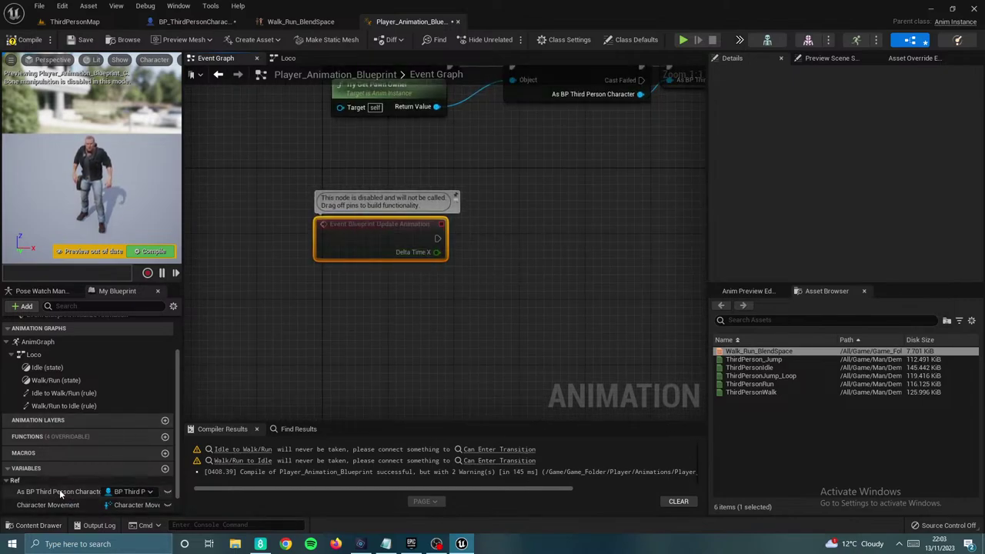
{"action": "left_click_drag", "start_coordinate": [59, 491], "coordinate": [514, 219]}
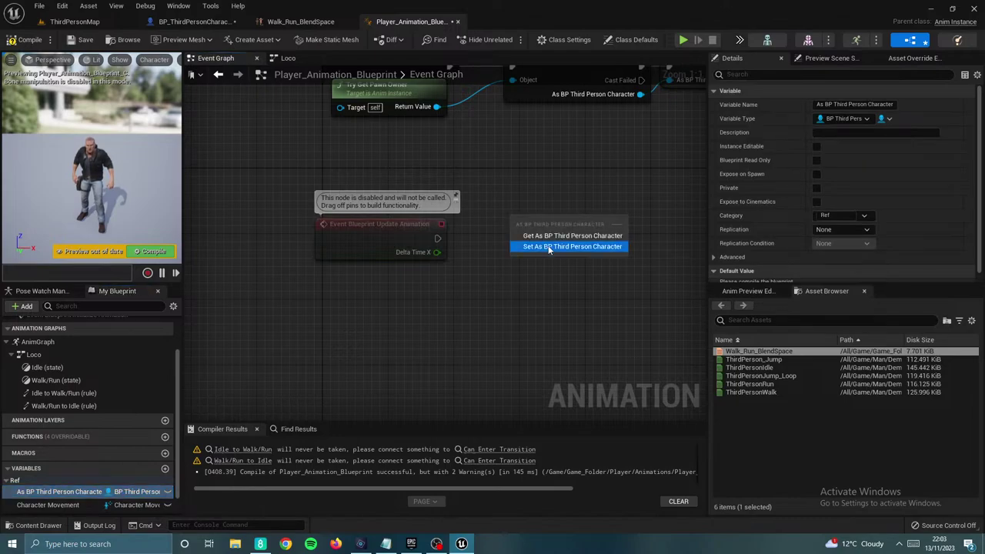
{"action": "left_click", "coordinate": [547, 246]}
{"action": "key", "text": "Delete"}
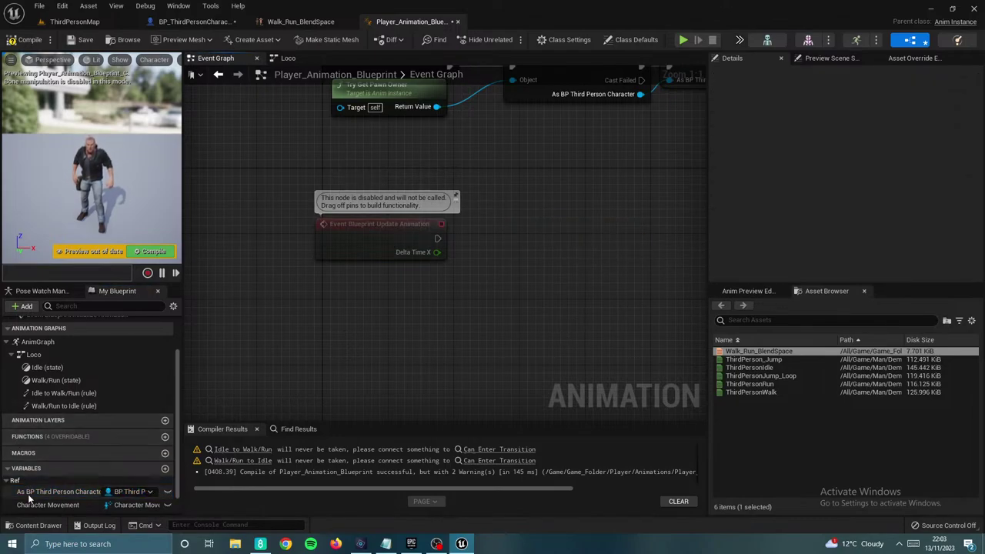
Step: Add a validated getter for As BP Third Person Character and connect it to the Event Blueprint Update Animation execution output
{"action": "left_click_drag", "start_coordinate": [97, 490], "coordinate": [418, 265]}
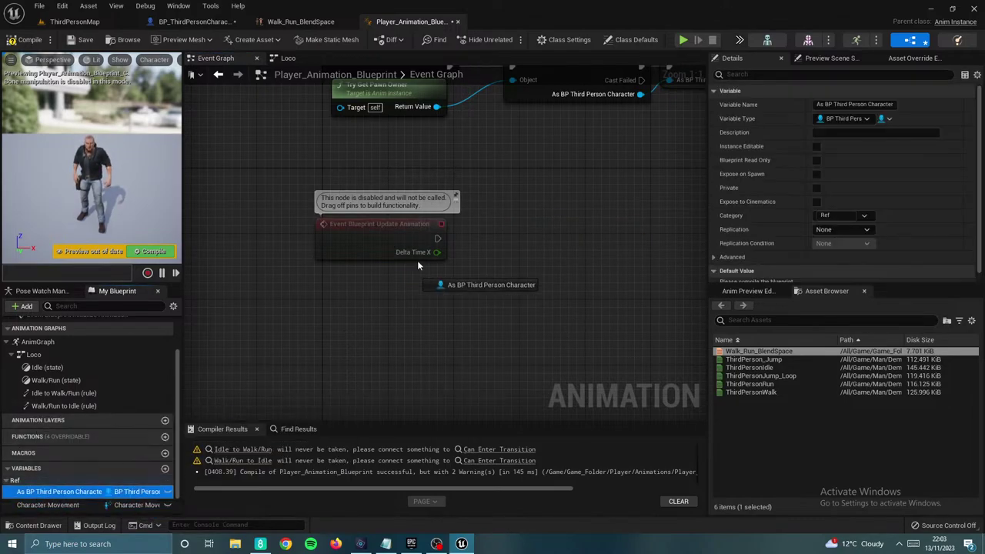
{"action": "left_click_drag", "start_coordinate": [489, 202], "coordinate": [493, 204]}
{"action": "left_click", "coordinate": [539, 215]}
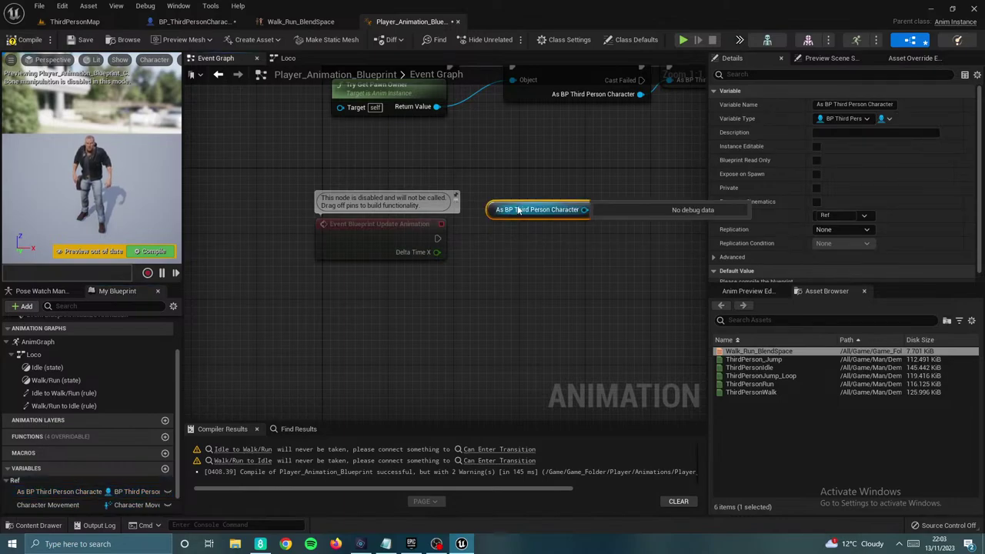
{"action": "right_click", "coordinate": [524, 218]}
{"action": "left_click", "coordinate": [566, 424]}
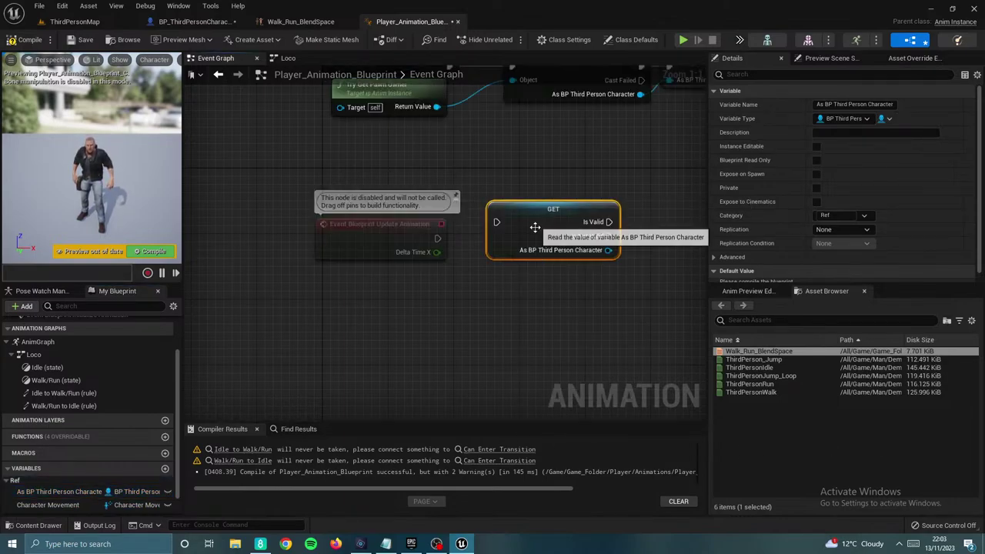
{"action": "left_click_drag", "start_coordinate": [497, 239], "coordinate": [437, 238]}
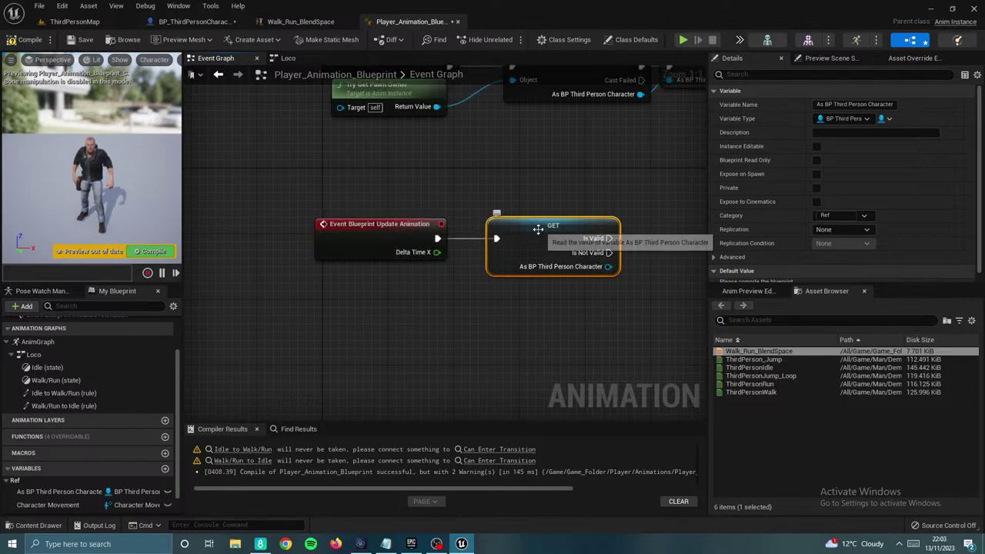
Step: Add a Sequence node fed by the Is Valid output of the As BP Third Person Character getter
{"action": "right_click_drag", "start_coordinate": [663, 184], "coordinate": [440, 197]}
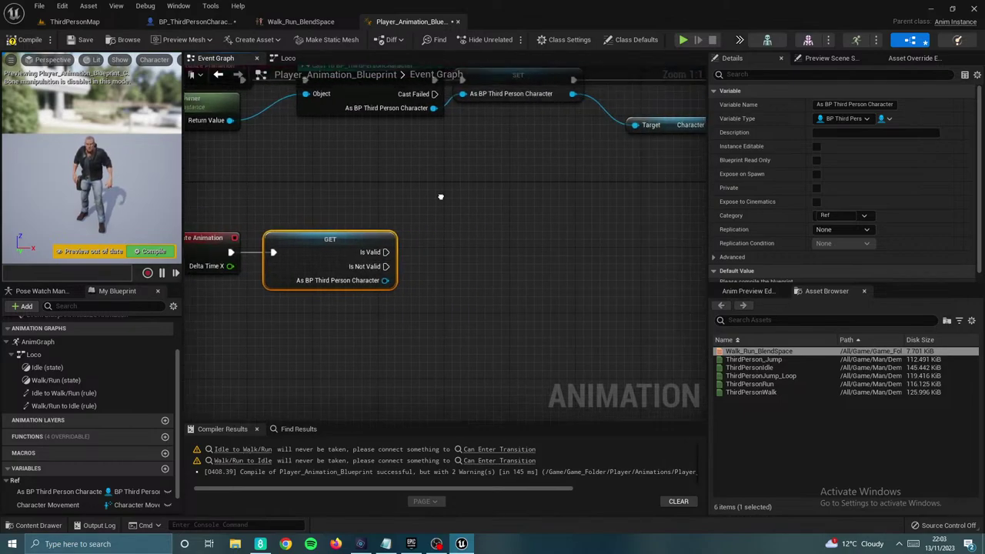
{"action": "left_click", "coordinate": [453, 243]}
{"action": "left_click_drag", "start_coordinate": [385, 252], "coordinate": [463, 241]}
{"action": "right_click_drag", "start_coordinate": [516, 203], "coordinate": [420, 250]}
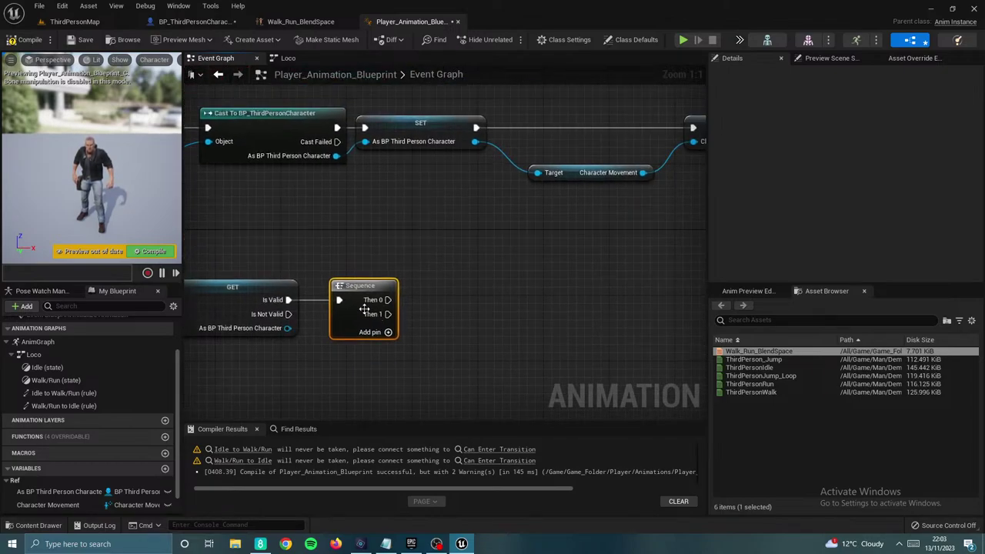
{"action": "mouse_move", "coordinate": [359, 297]}
{"action": "left_mouse_down"}
{"action": "mouse_move", "coordinate": [383, 295]}
{"action": "mouse_move", "coordinate": [367, 295]}
{"action": "left_mouse_up"}
{"action": "right_click_drag", "start_coordinate": [411, 217], "coordinate": [368, 228]}
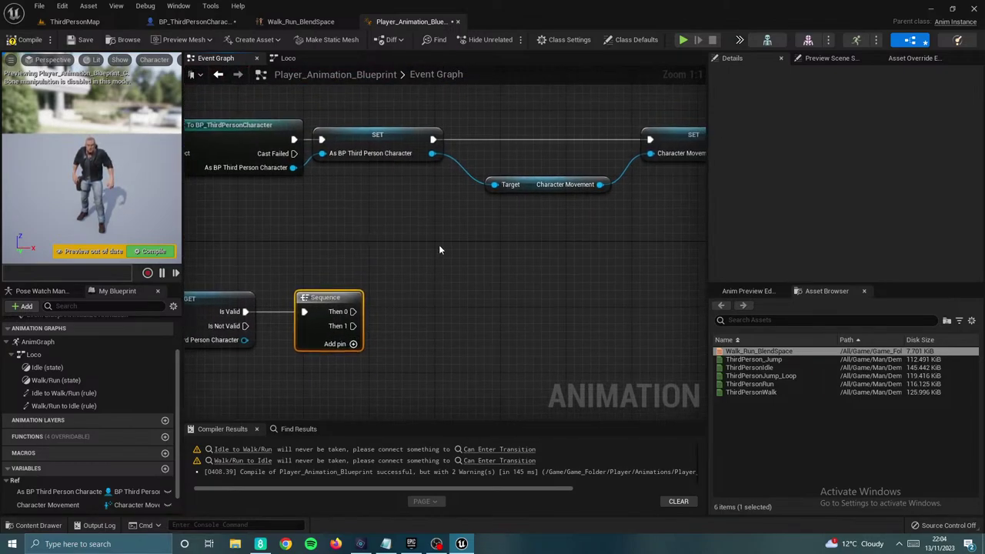
Step: Get Velocity from the Character Movement variable and promote it to a Velocity variable set from the Sequence's Then 0 output
{"action": "scroll", "coordinate": [104, 423], "scroll_direction": "down", "scroll_amount": 1}
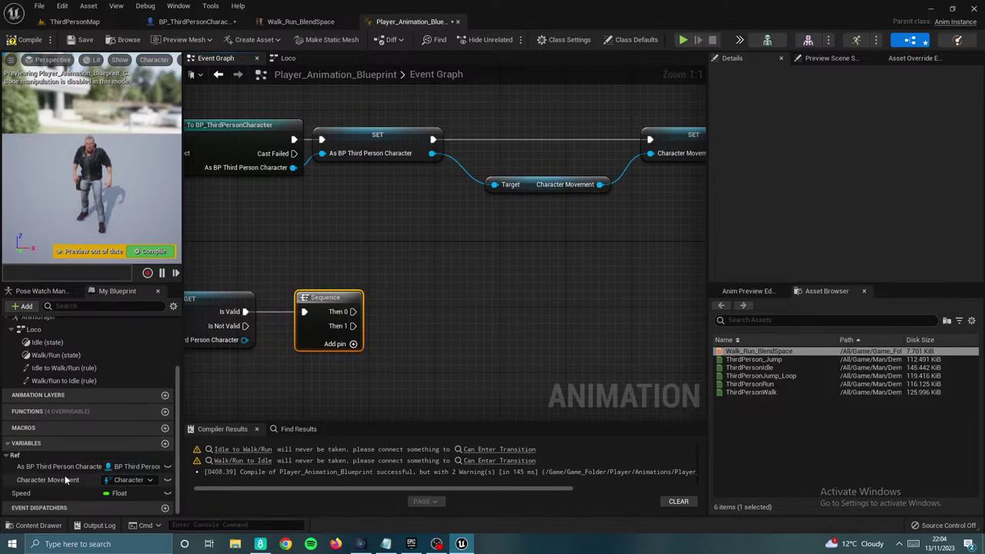
{"action": "left_click_drag", "start_coordinate": [77, 479], "coordinate": [514, 277]}
{"action": "type", "text": "ve"}
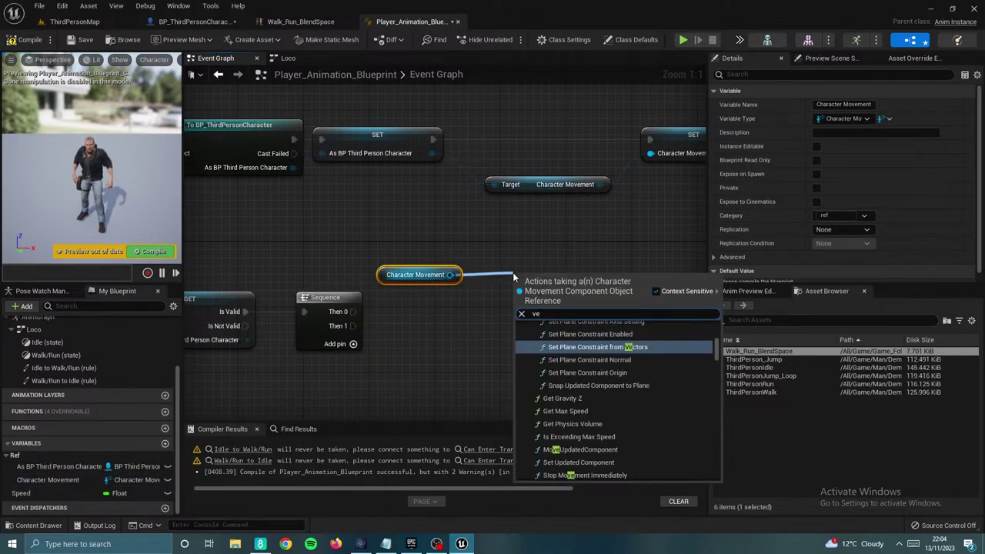
{"action": "type", "text": "loc"}
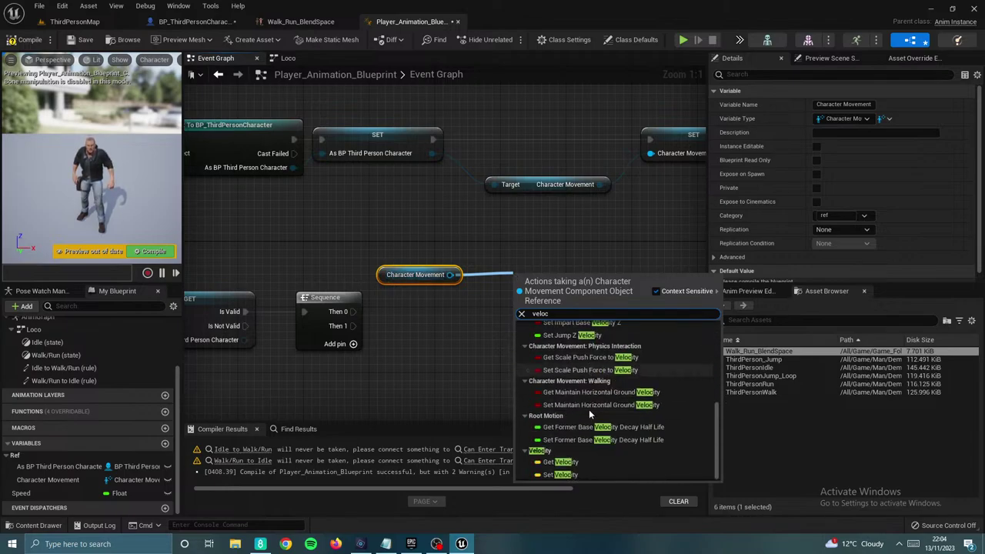
{"action": "left_click", "coordinate": [560, 462]}
{"action": "left_click_drag", "start_coordinate": [597, 283], "coordinate": [353, 311]}
{"action": "left_click", "coordinate": [682, 278]}
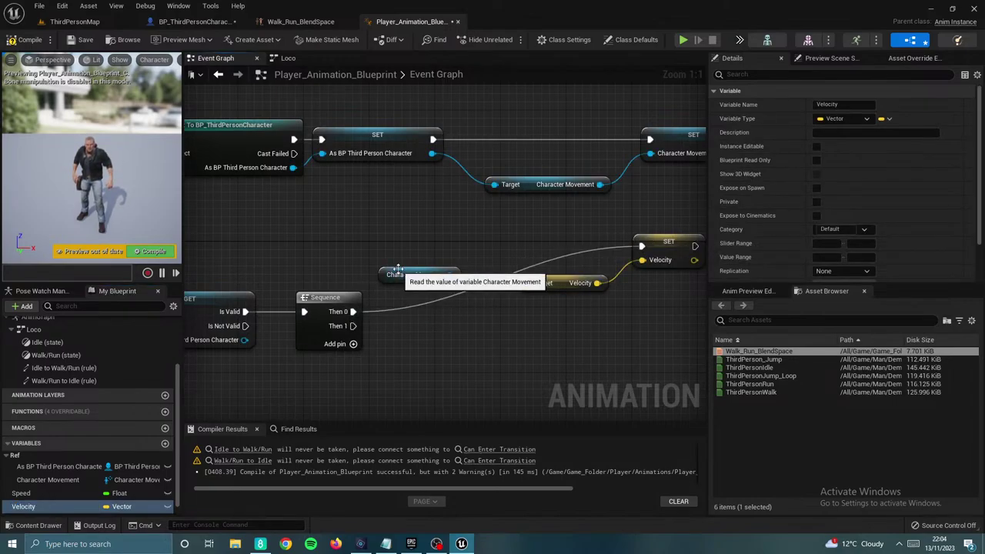
Step: Arrange the Character Movement and Velocity nodes beneath the execution wire and route that wire through a reroute point level with the Velocity SET node
{"action": "left_click_drag", "start_coordinate": [398, 268], "coordinate": [443, 317]}
{"action": "left_click_drag", "start_coordinate": [545, 280], "coordinate": [575, 322]}
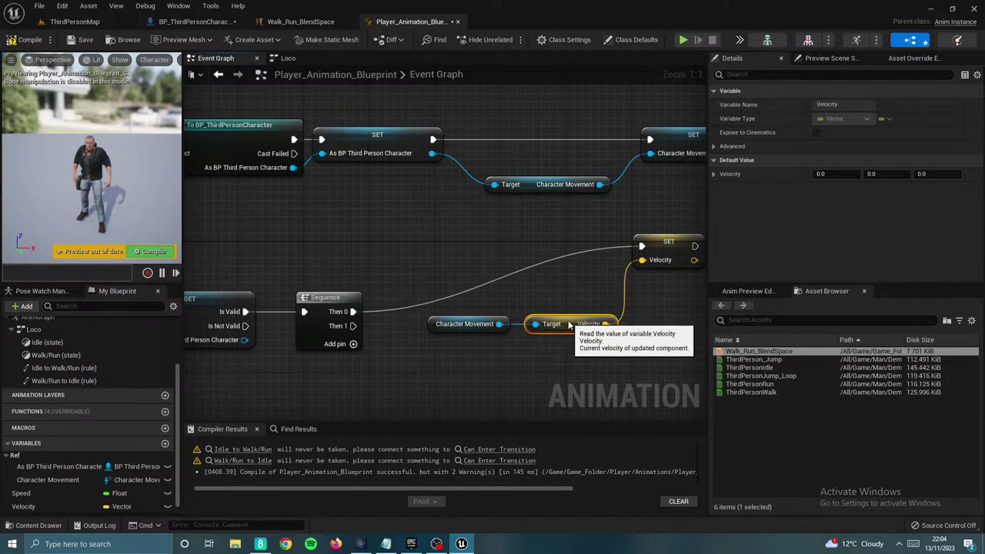
{"action": "double_click", "coordinate": [465, 291]}
{"action": "left_click_drag", "start_coordinate": [465, 291], "coordinate": [458, 253]}
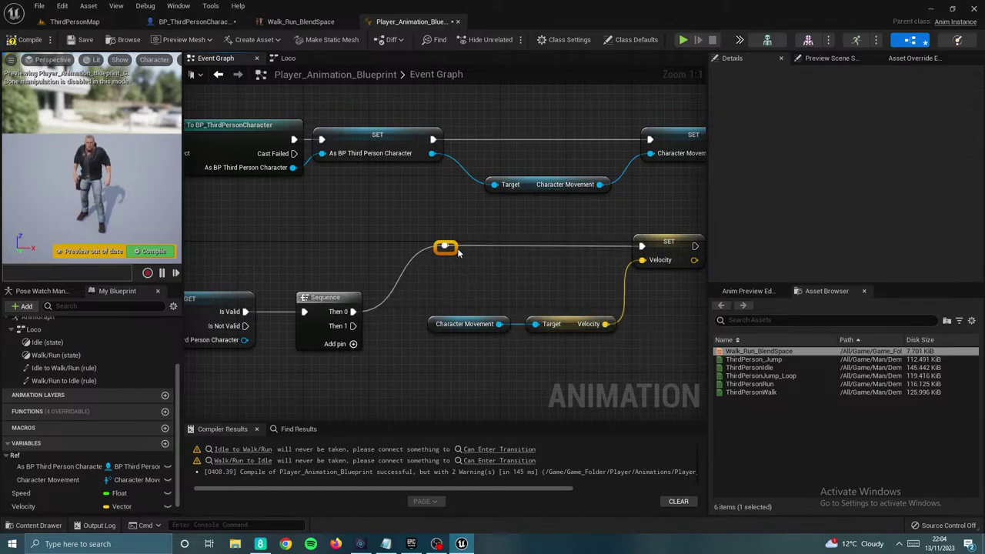
{"action": "left_click_drag", "start_coordinate": [453, 292], "coordinate": [556, 275]}
Step: Add a Vector Length XY node fed by the Velocity SET node's output
{"action": "right_click_drag", "start_coordinate": [556, 275], "coordinate": [424, 284]}
{"action": "left_click_drag", "start_coordinate": [561, 269], "coordinate": [627, 314]}
{"action": "type", "text": "y"}
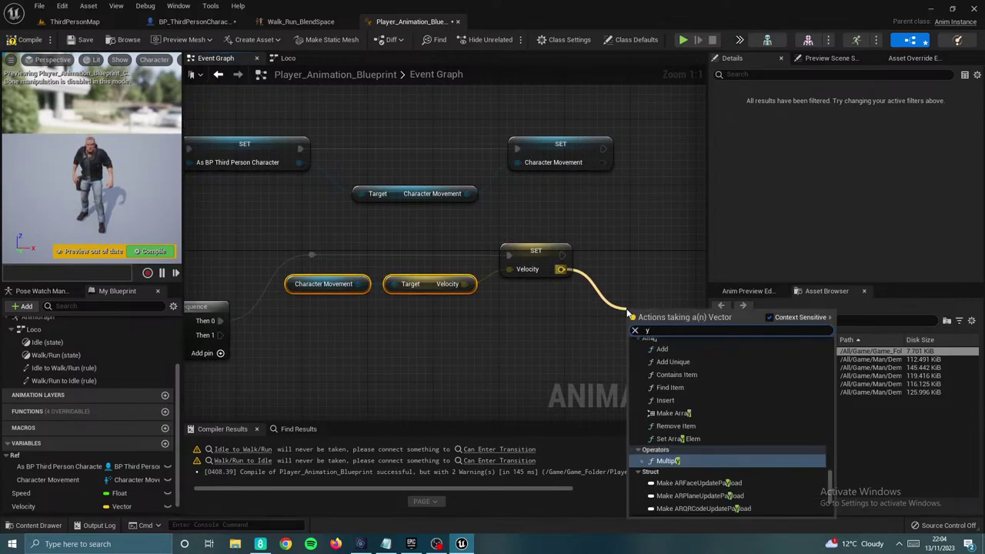
{"action": "scroll", "coordinate": [681, 353], "scroll_direction": "down", "scroll_amount": 3}
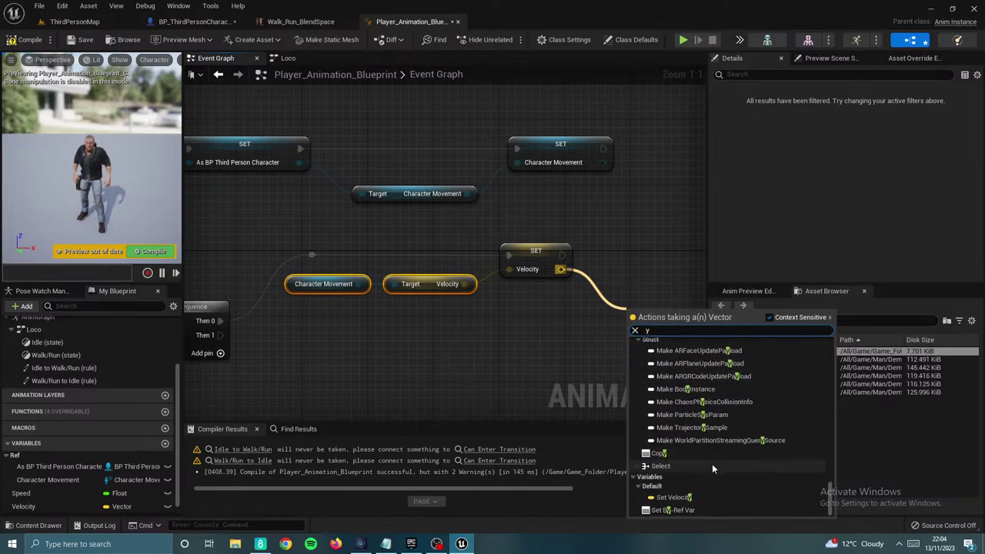
{"action": "scroll", "coordinate": [713, 474], "scroll_direction": "up", "scroll_amount": 8}
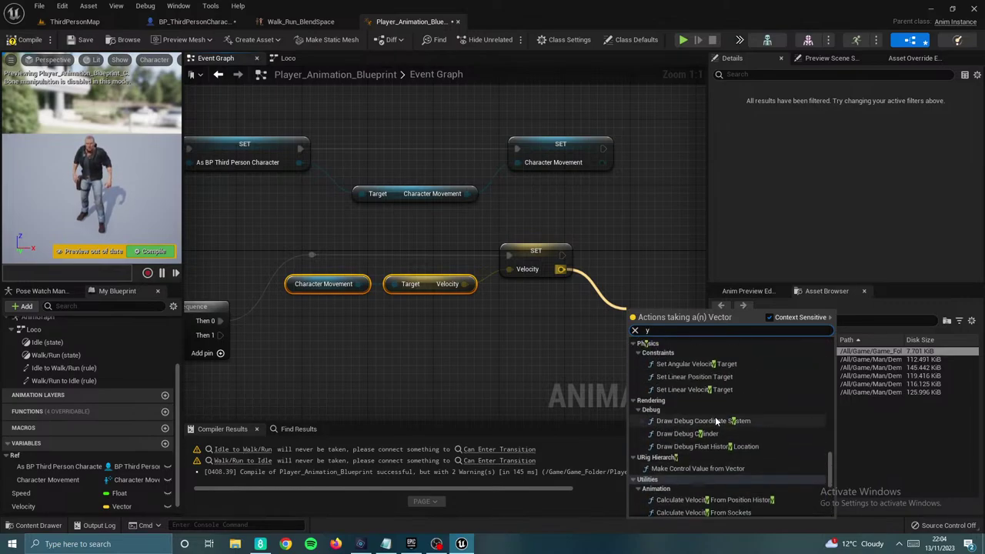
{"action": "scroll", "coordinate": [714, 420], "scroll_direction": "up", "scroll_amount": 2}
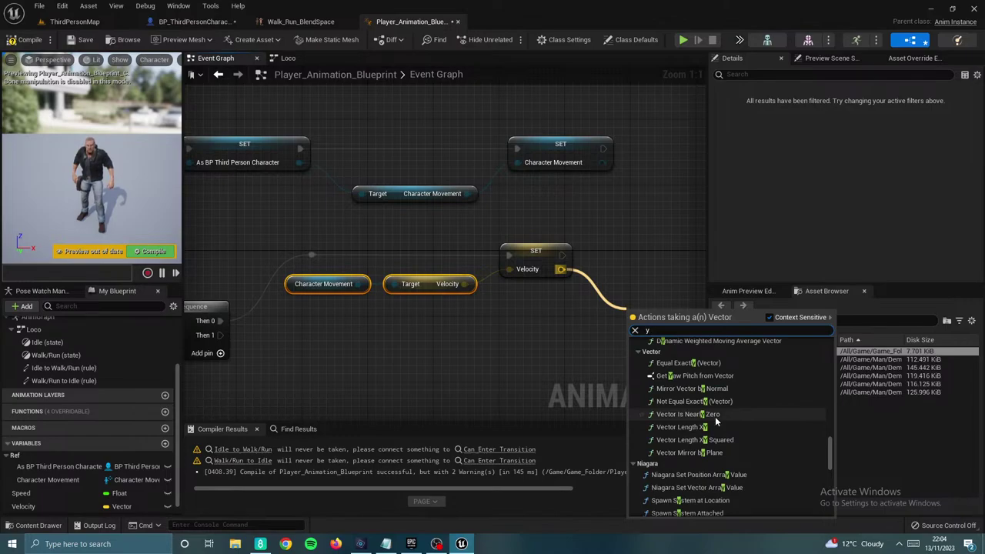
{"action": "scroll", "coordinate": [715, 417], "scroll_direction": "up", "scroll_amount": 5}
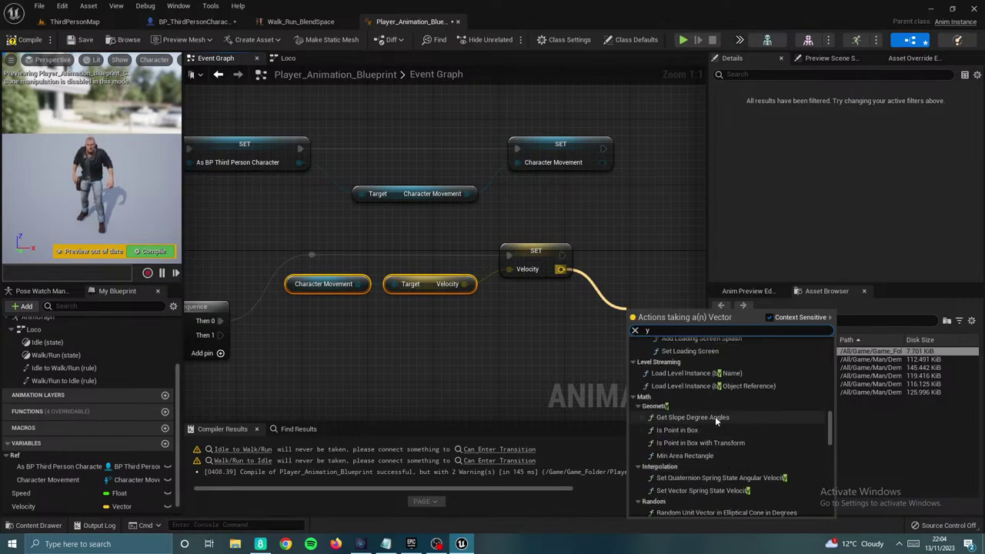
{"action": "scroll", "coordinate": [715, 416], "scroll_direction": "up", "scroll_amount": 3}
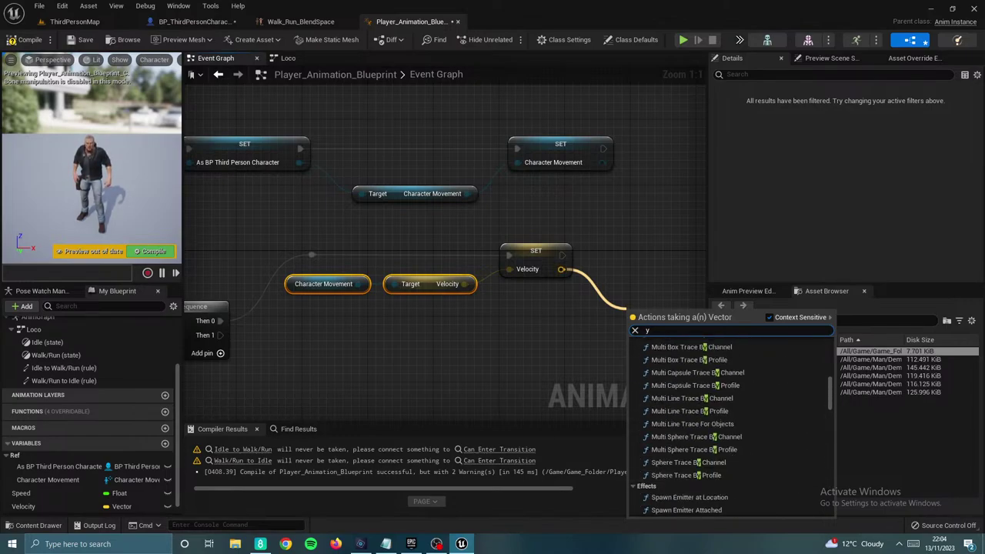
{"action": "type", "text": "leng"}
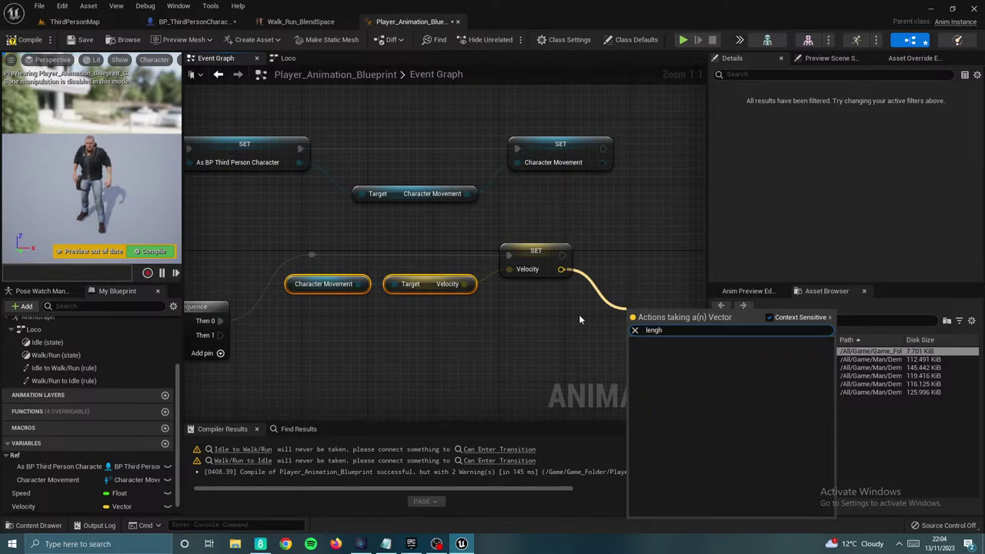
{"action": "left_click", "coordinate": [708, 419]}
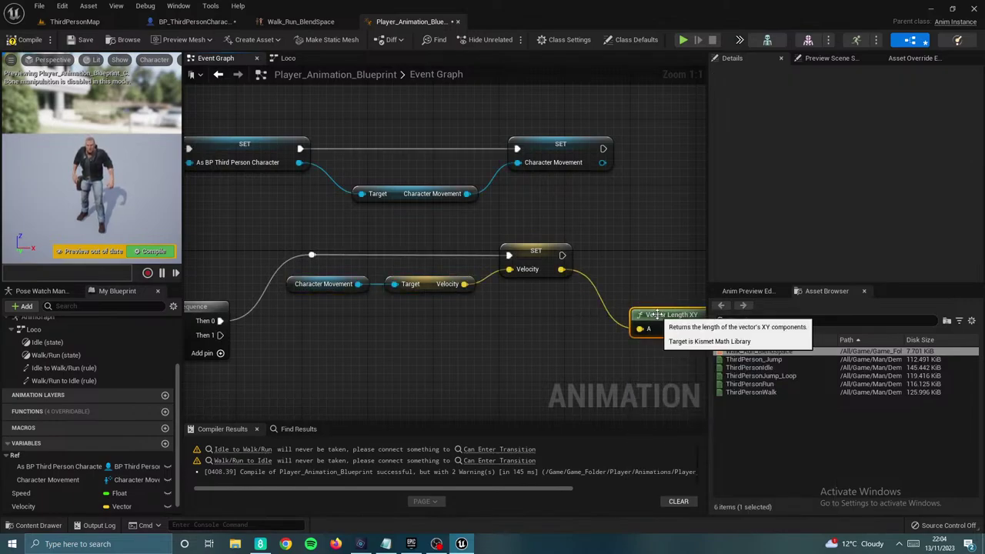
Step: Set Speed from the Vector Length XY return value, executed after the Velocity SET node, and compile and save the animation blueprint
{"action": "right_click_drag", "start_coordinate": [686, 298], "coordinate": [583, 309]}
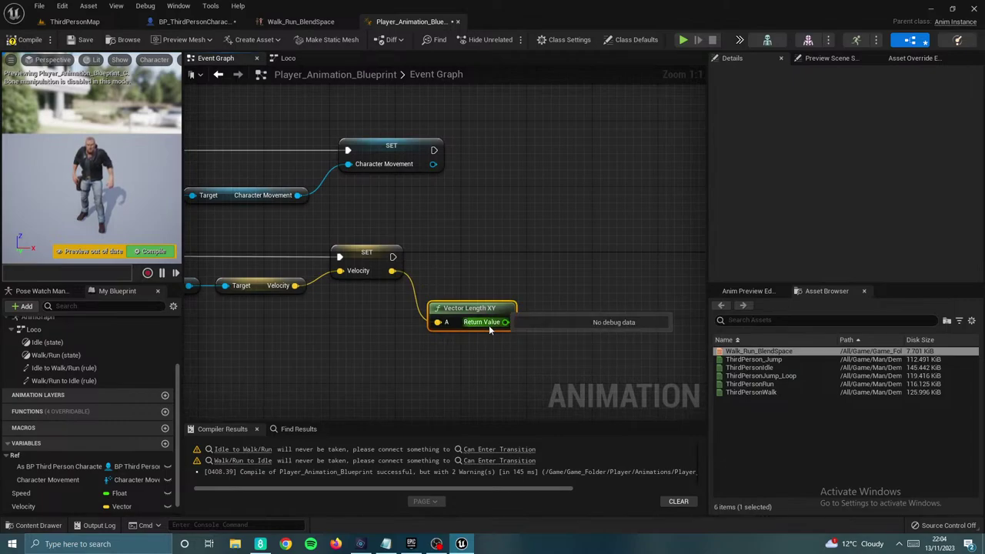
{"action": "left_click_drag", "start_coordinate": [21, 493], "coordinate": [505, 323]}
{"action": "left_click", "coordinate": [566, 283]}
{"action": "left_click_drag", "start_coordinate": [581, 268], "coordinate": [574, 260]}
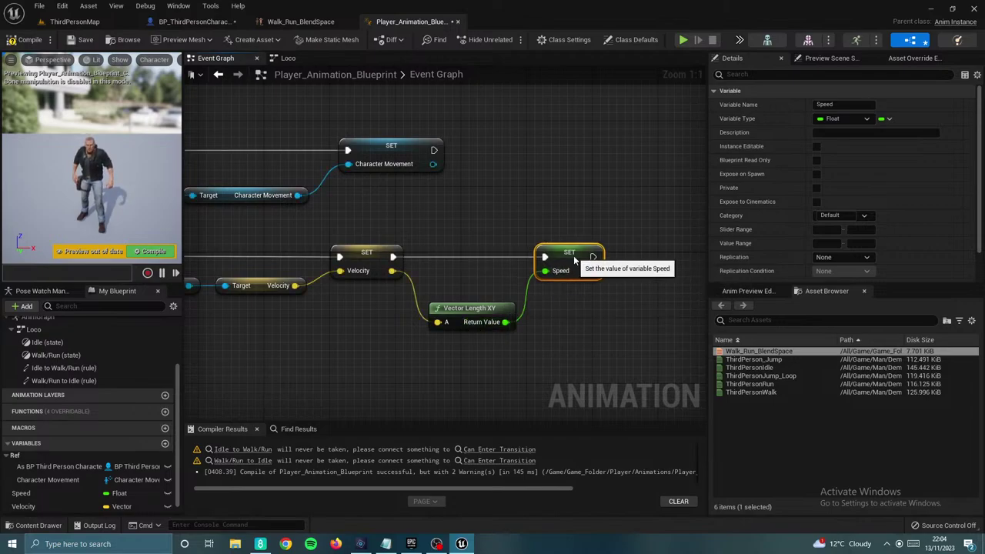
{"action": "left_click", "coordinate": [13, 42]}
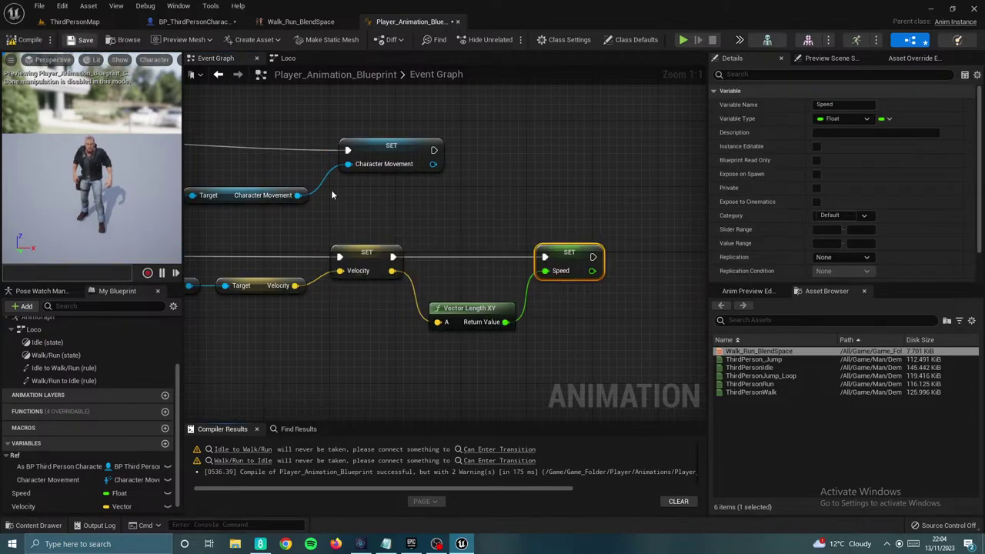
Step: Open the ABP_Manny animation blueprint from the Animations folder under Characters > Mannequins
{"action": "mouse_move", "coordinate": [297, 318]}
{"action": "right_mouse_down"}
{"action": "mouse_move", "coordinate": [420, 294]}
{"action": "mouse_move", "coordinate": [484, 237]}
{"action": "right_mouse_up"}
{"action": "scroll", "coordinate": [378, 284], "scroll_direction": "down", "scroll_amount": 1}
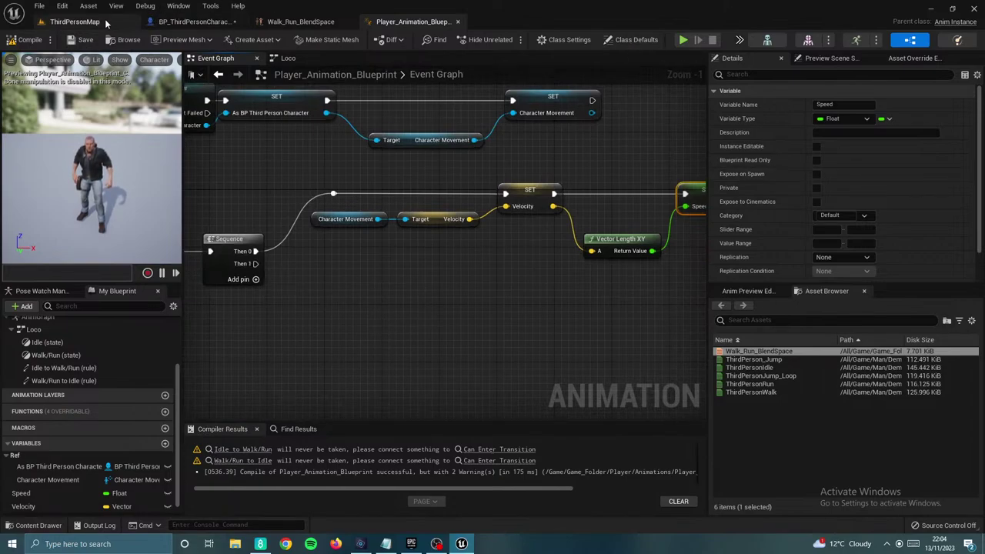
{"action": "left_click", "coordinate": [197, 21]}
{"action": "left_click", "coordinate": [85, 22]}
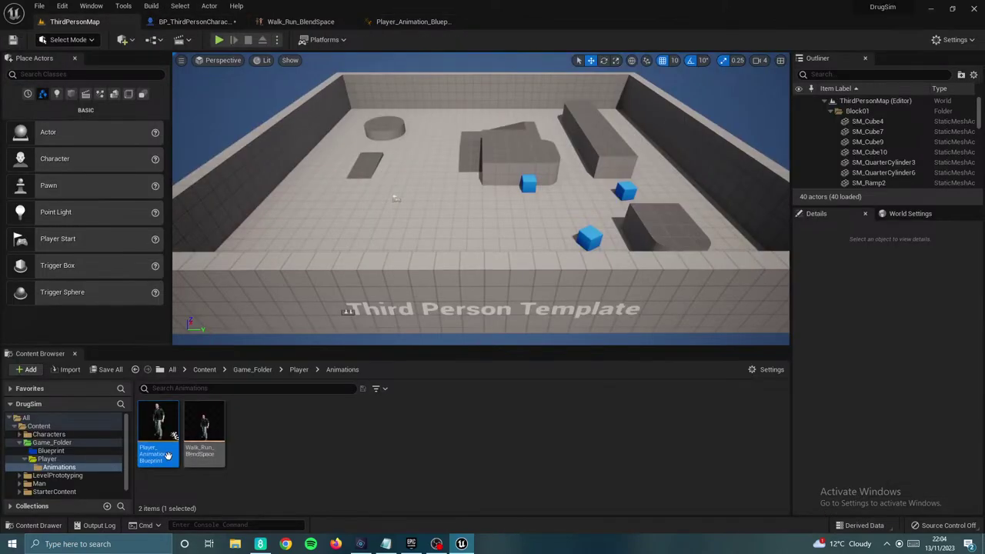
{"action": "left_click", "coordinate": [202, 370]}
{"action": "double_click", "coordinate": [158, 425]}
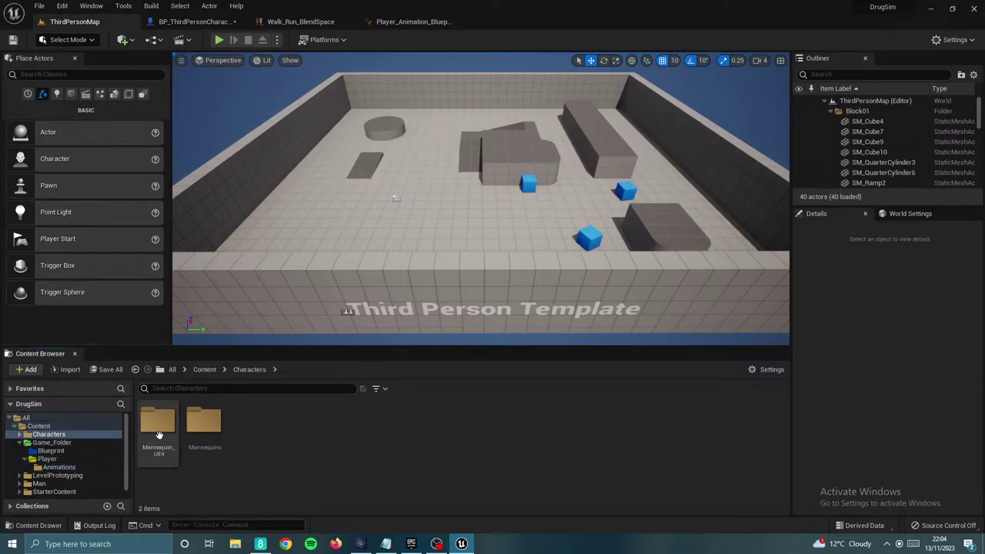
{"action": "double_click", "coordinate": [204, 422]}
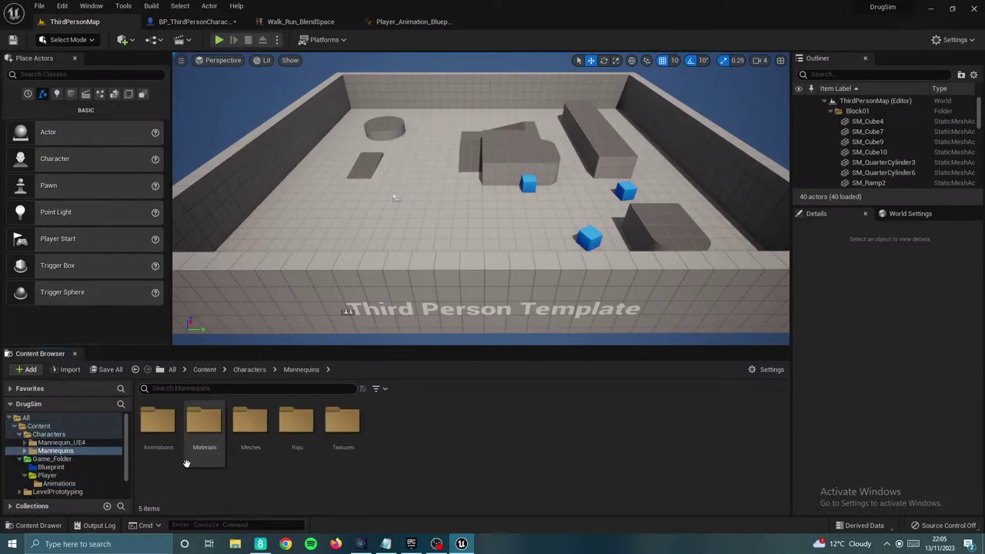
{"action": "double_click", "coordinate": [161, 428]}
{"action": "left_click", "coordinate": [245, 425]}
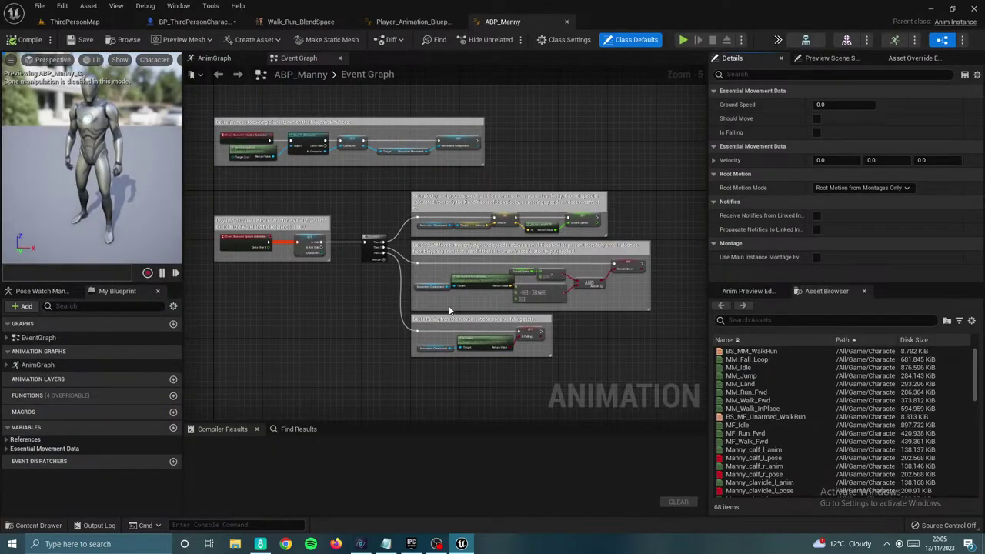
Step: Copy the nodes that set Should Move from ABP_Manny's Event Graph and return to Player_Animation_Blueprint
{"action": "scroll", "coordinate": [450, 310], "scroll_direction": "up", "scroll_amount": 3}
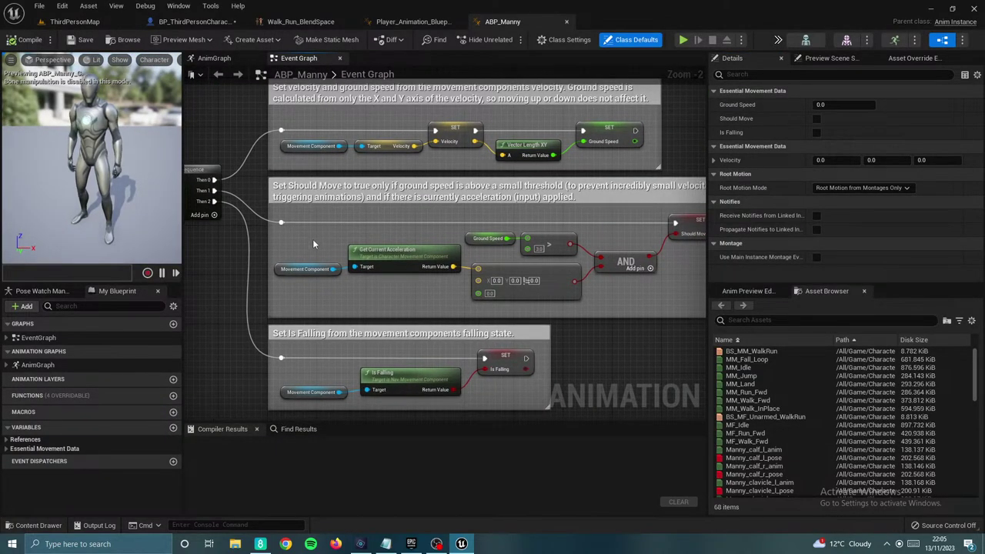
{"action": "left_click_drag", "start_coordinate": [313, 243], "coordinate": [672, 297]}
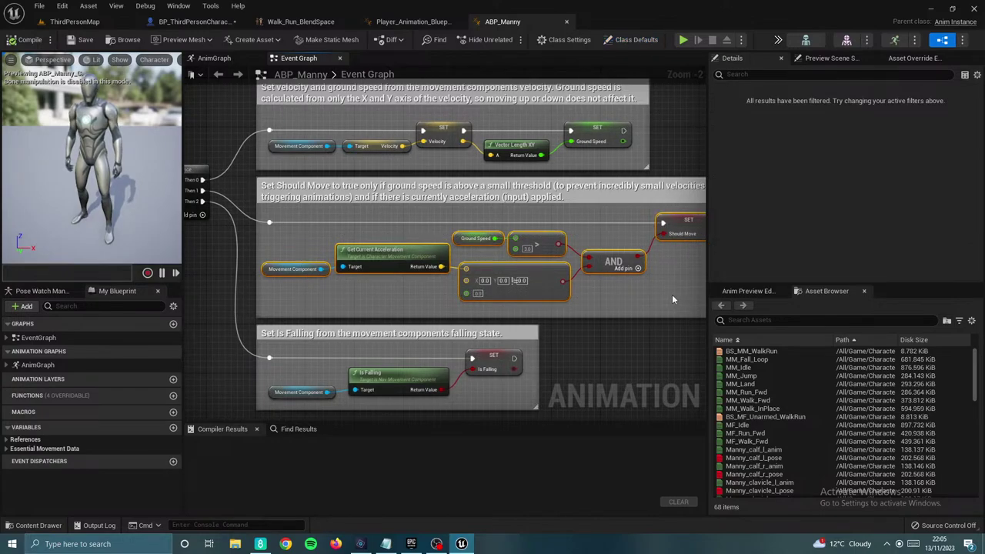
{"action": "left_click", "coordinate": [399, 22]}
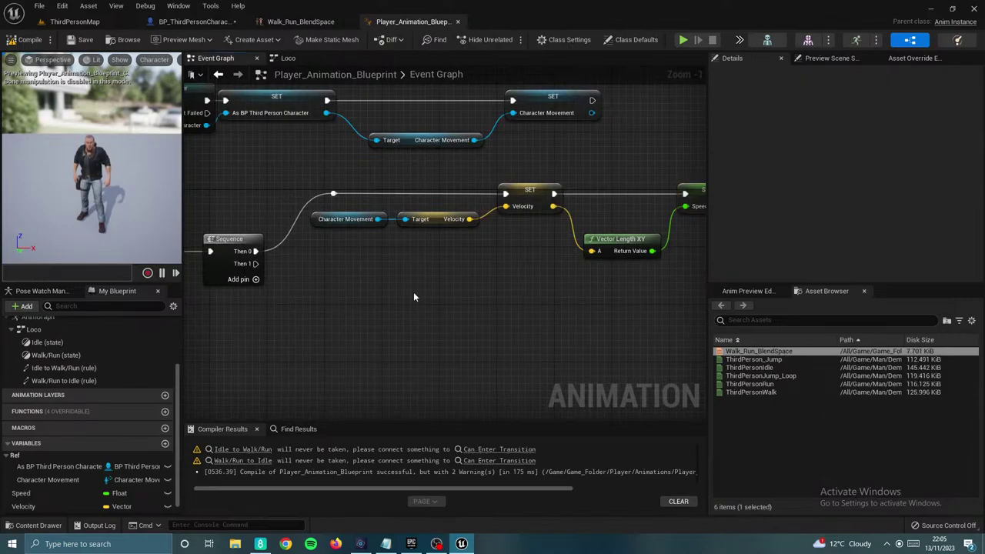
Step: Paste the copied Should Move nodes into the Event Graph and arrange them below the Velocity and Speed chain
{"action": "key", "text": "ctrl+v"}
{"action": "left_click", "coordinate": [431, 284]}
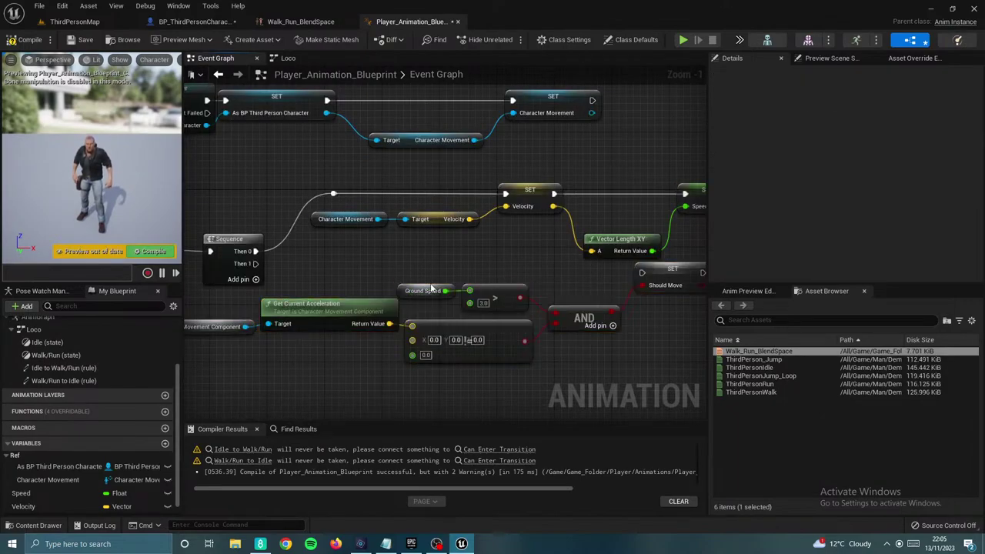
{"action": "left_click_drag", "start_coordinate": [420, 340], "coordinate": [517, 300]}
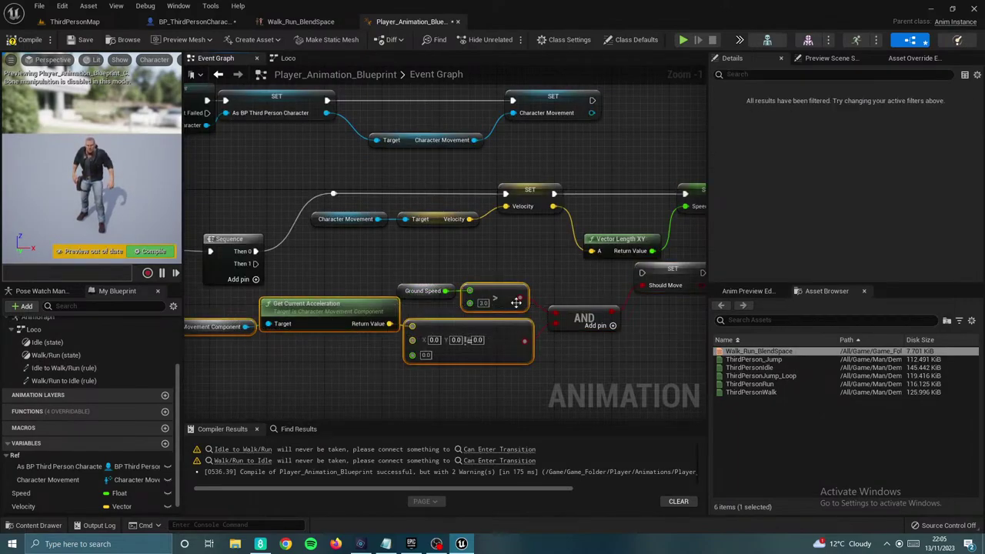
{"action": "left_click", "coordinate": [264, 300]}
{"action": "left_click_drag", "start_coordinate": [299, 360], "coordinate": [688, 370]}
{"action": "left_click_drag", "start_coordinate": [671, 284], "coordinate": [649, 306]}
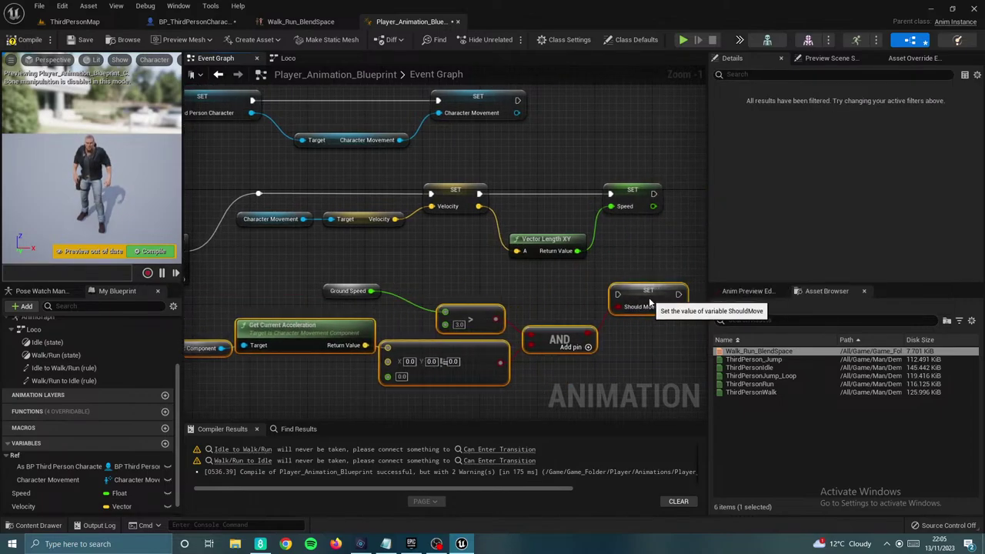
Step: Replace the pasted Ground Speed node with a Speed variable getter feeding the greater-than comparison
{"action": "left_click", "coordinate": [392, 264]}
{"action": "right_click_drag", "start_coordinate": [392, 265], "coordinate": [460, 263]}
{"action": "left_click_drag", "start_coordinate": [452, 264], "coordinate": [439, 303]}
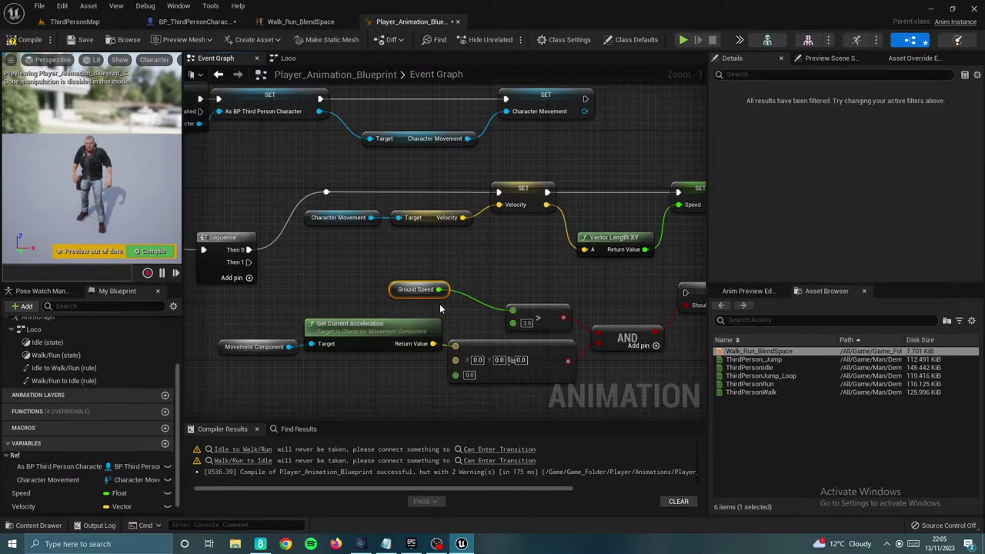
{"action": "key", "text": "Delete"}
{"action": "left_click_drag", "start_coordinate": [69, 494], "coordinate": [514, 313]}
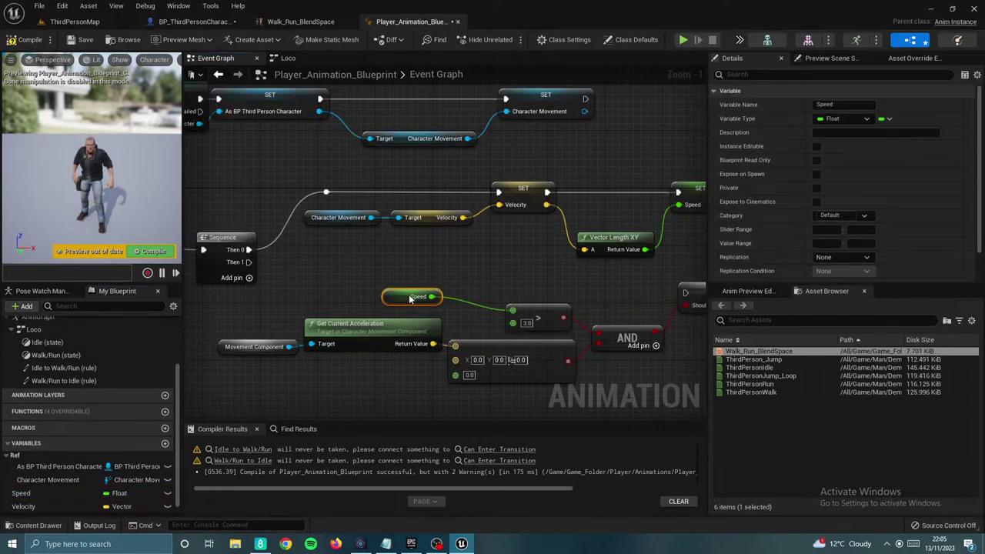
Step: Replace the Movement Component node with a Character Movement getter connected to the Get Current Acceleration target
{"action": "right_click_drag", "start_coordinate": [328, 256], "coordinate": [396, 248]}
{"action": "key", "text": "Delete"}
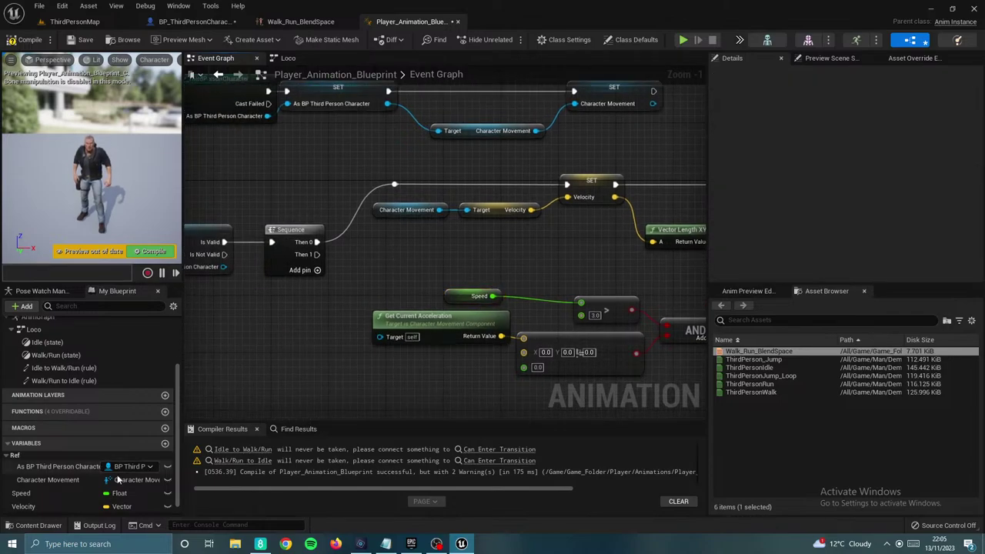
{"action": "left_click_drag", "start_coordinate": [48, 479], "coordinate": [382, 339]}
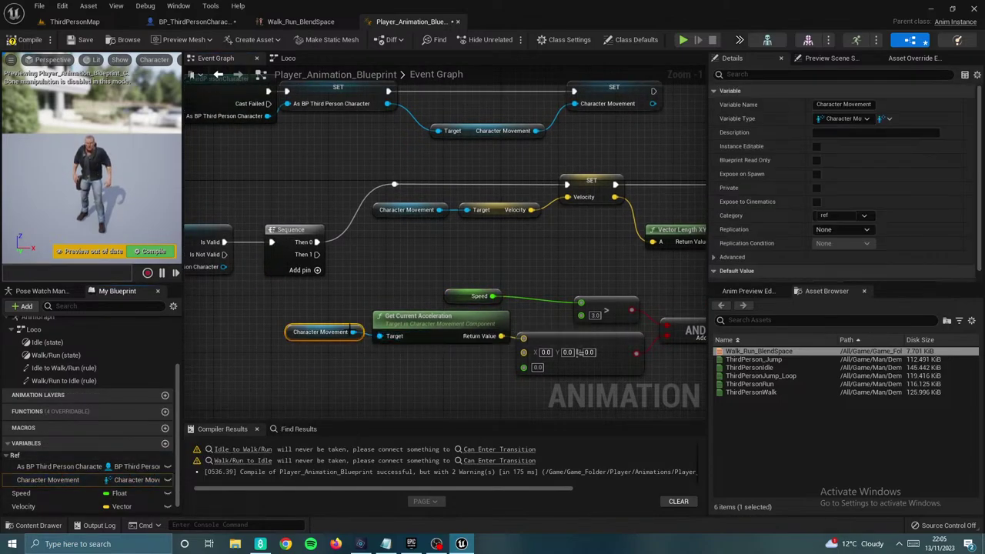
{"action": "right_click_drag", "start_coordinate": [382, 292], "coordinate": [306, 318]}
Step: Connect the Sequence node's Then 1 output to the execution input of the SET Should Move node
{"action": "left_click_drag", "start_coordinate": [240, 280], "coordinate": [471, 284]}
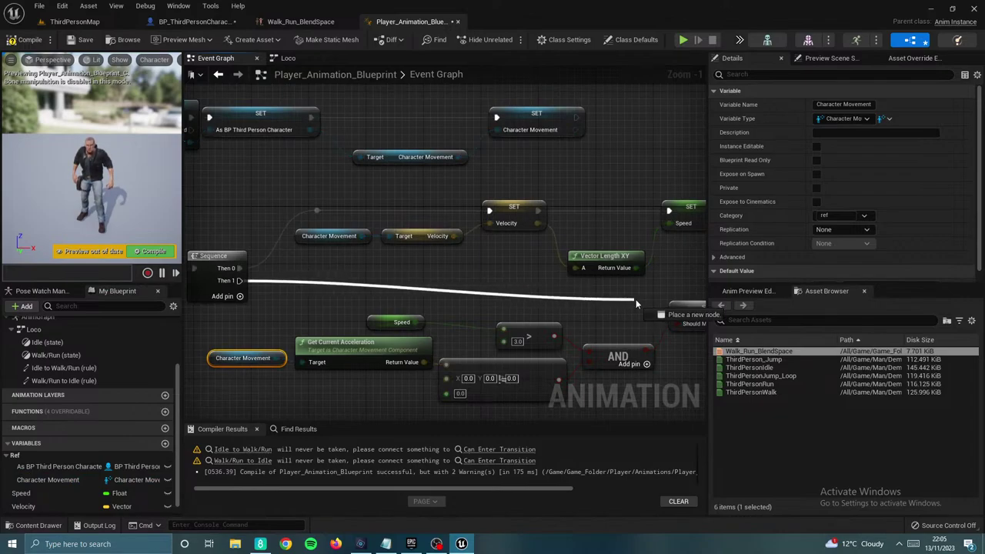
{"action": "left_click_drag", "start_coordinate": [636, 304], "coordinate": [677, 311]}
{"action": "right_click_drag", "start_coordinate": [609, 341], "coordinate": [497, 324]}
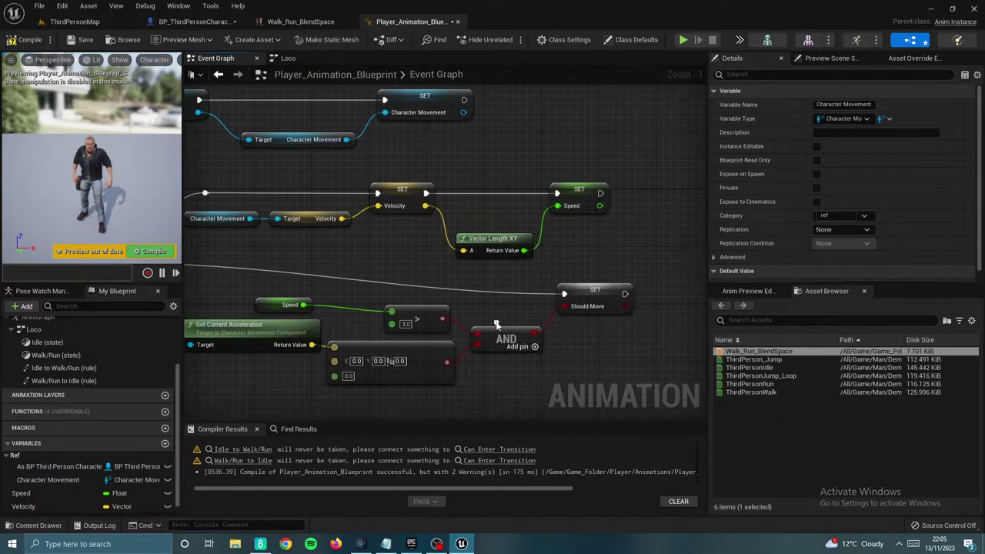
Step: Create the missing ShouldMove variable from its SET node, tidy the SET and AND nodes, and compile the animation blueprint
{"action": "left_click_drag", "start_coordinate": [584, 295], "coordinate": [583, 264]}
{"action": "right_click", "coordinate": [588, 269]}
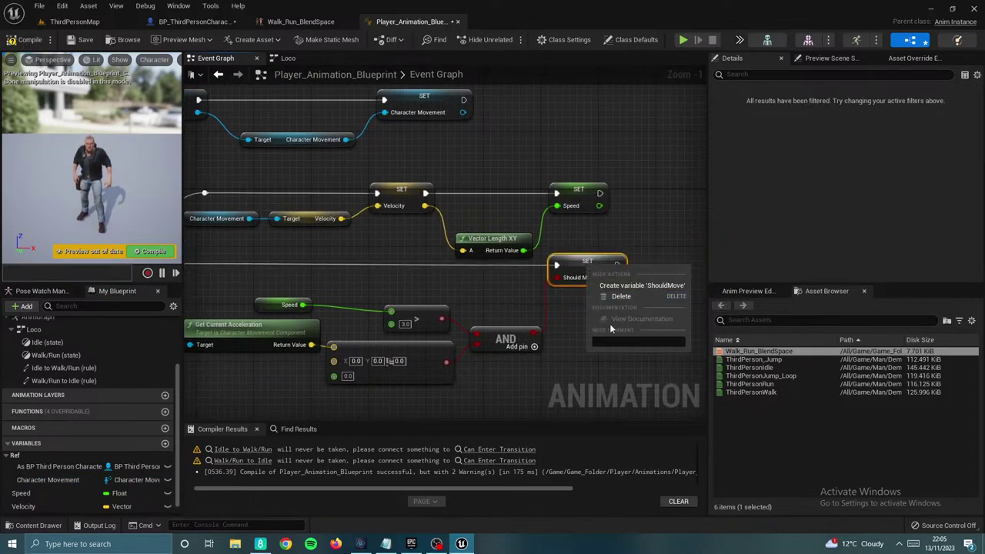
{"action": "left_click", "coordinate": [627, 286]}
{"action": "left_click", "coordinate": [504, 335]}
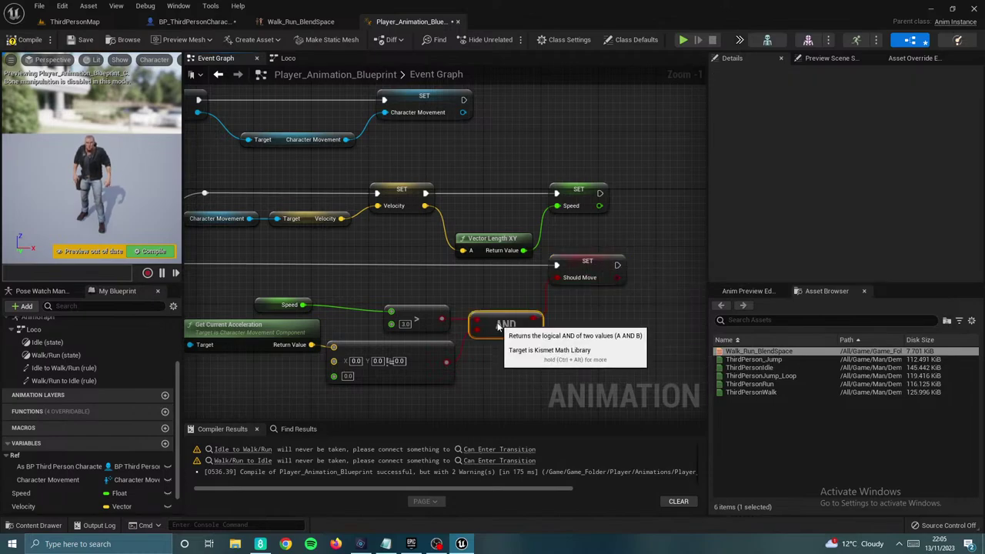
{"action": "right_click_drag", "start_coordinate": [480, 275], "coordinate": [569, 275]}
{"action": "right_click_drag", "start_coordinate": [441, 275], "coordinate": [544, 272]}
{"action": "right_click_drag", "start_coordinate": [412, 214], "coordinate": [505, 221]}
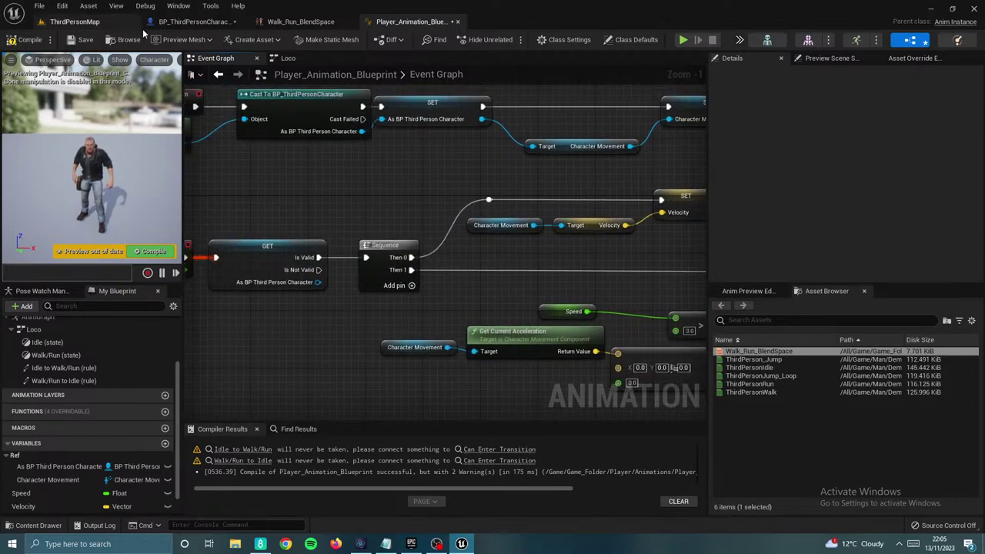
{"action": "left_click", "coordinate": [26, 40]}
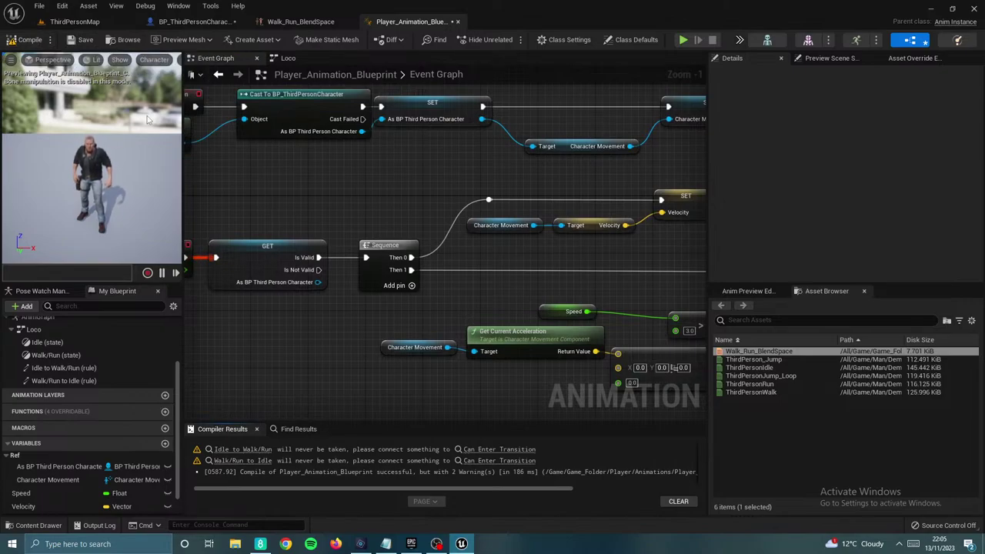
Step: Open the Idle to Walk/Run rule in the Loco state machine and connect ShouldMove to Can Enter Transition
{"action": "scroll", "coordinate": [329, 179], "scroll_direction": "down", "scroll_amount": 3}
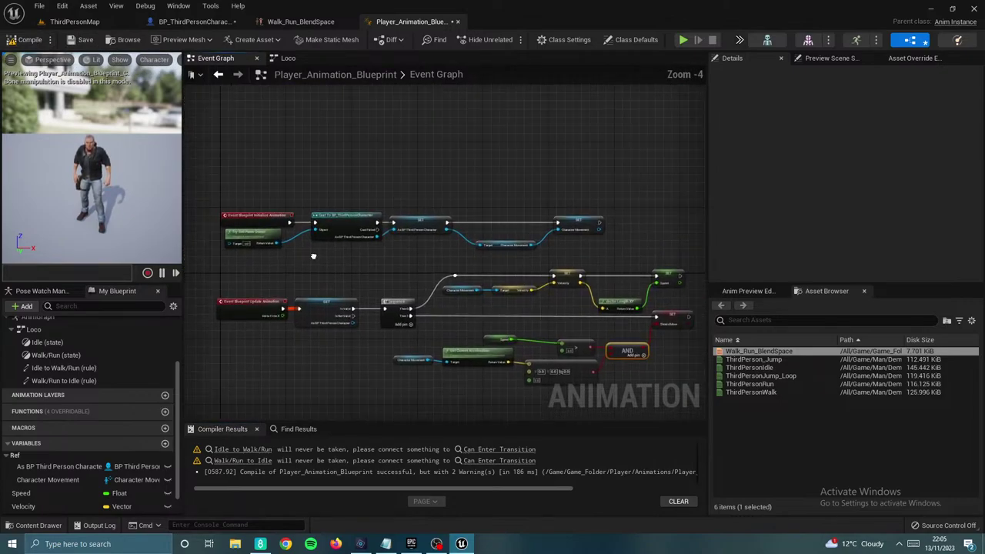
{"action": "left_click", "coordinate": [289, 58]}
{"action": "right_click_drag", "start_coordinate": [452, 219], "coordinate": [360, 207]}
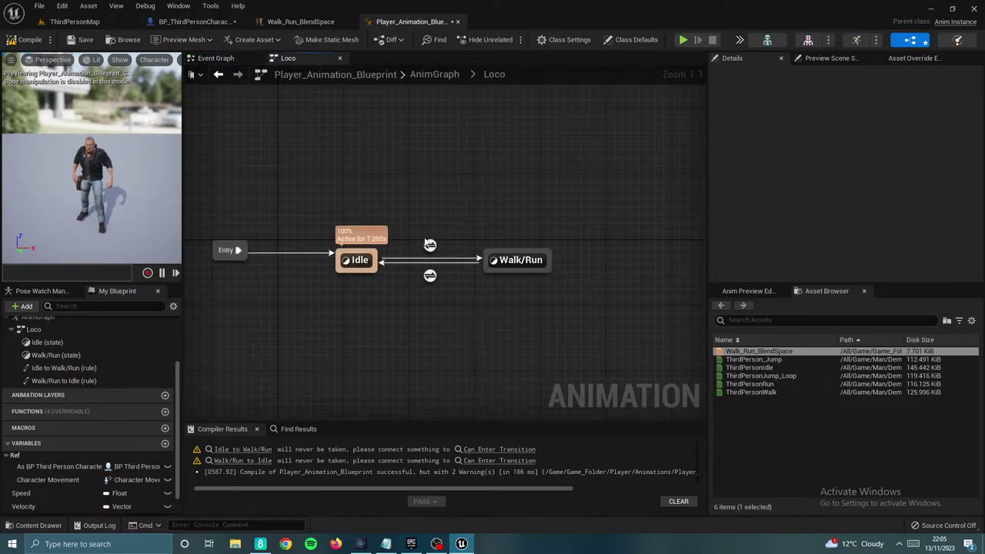
{"action": "left_click", "coordinate": [430, 246]}
{"action": "double_click", "coordinate": [430, 246]}
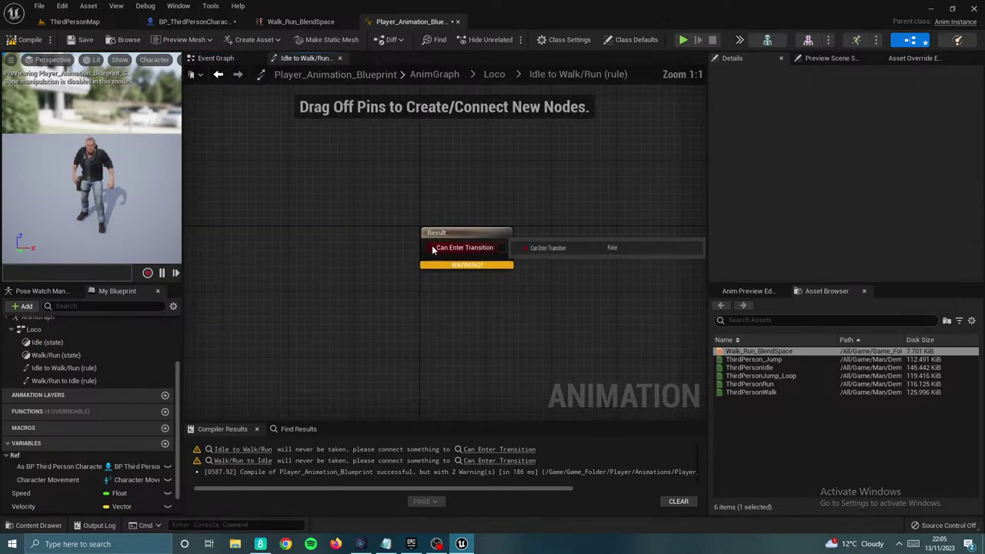
{"action": "scroll", "coordinate": [80, 490], "scroll_direction": "down", "scroll_amount": 1}
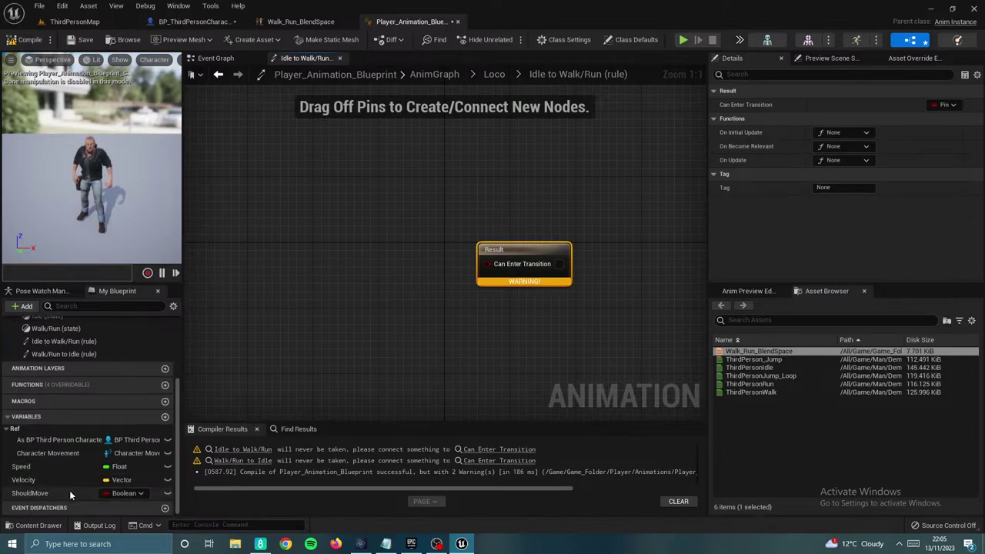
{"action": "left_click_drag", "start_coordinate": [69, 492], "coordinate": [486, 264]}
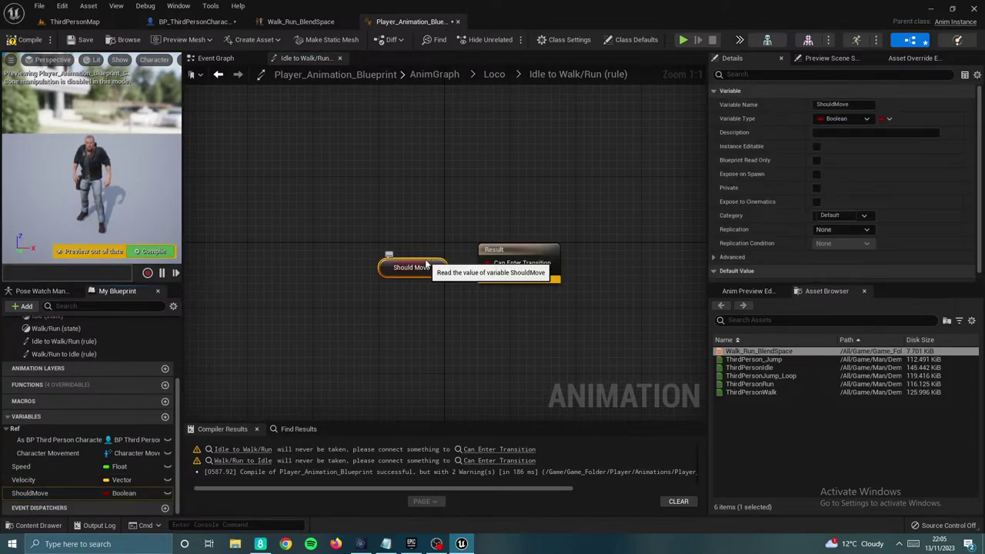
{"action": "left_click_drag", "start_coordinate": [426, 261], "coordinate": [411, 243]}
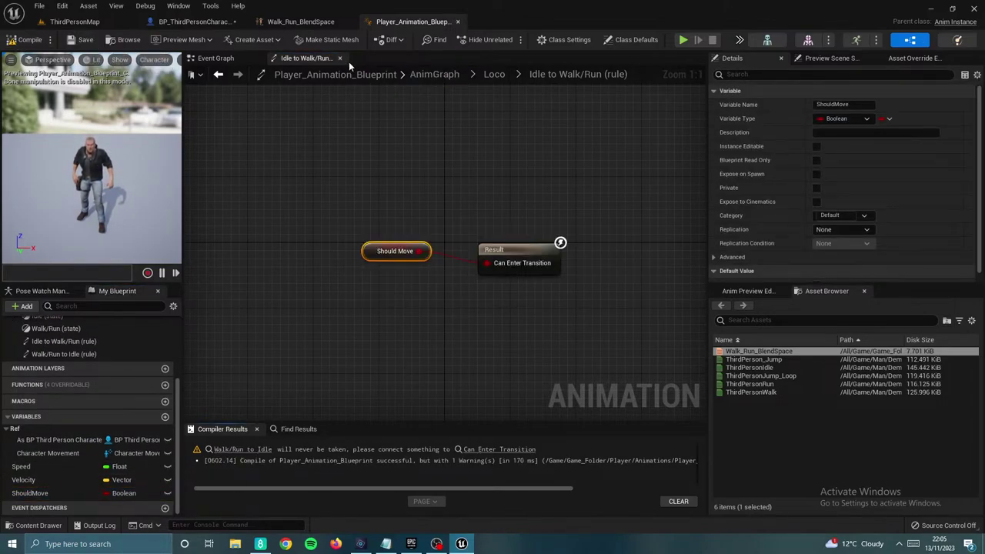
Step: Drive the Walk/Run to Idle rule's Can Enter Transition with ShouldMove through a NOT Boolean node, and compile the blueprint
{"action": "left_click", "coordinate": [495, 77]}
{"action": "double_click", "coordinate": [525, 264]}
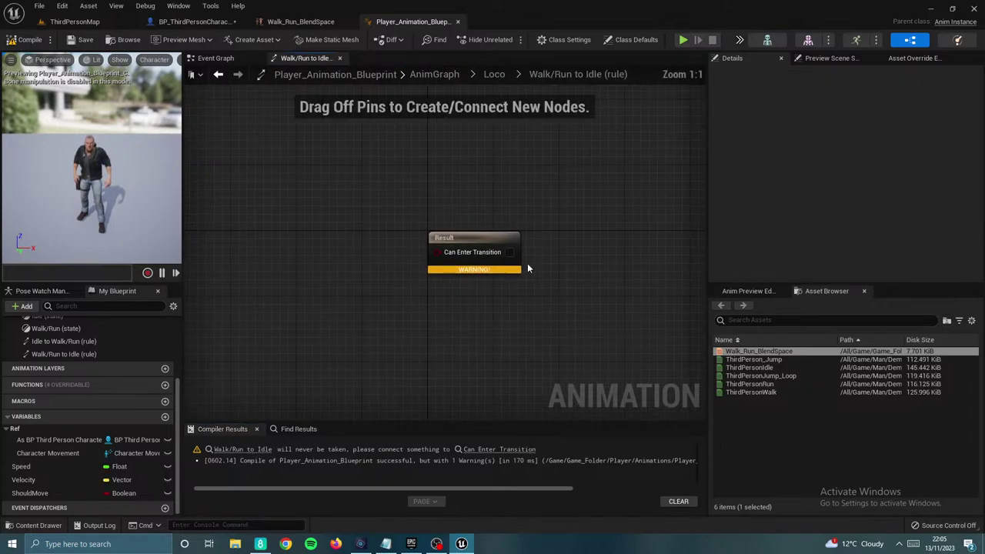
{"action": "left_click_drag", "start_coordinate": [57, 493], "coordinate": [359, 264]}
{"action": "left_click", "coordinate": [296, 263]}
{"action": "type", "text": "not bo"}
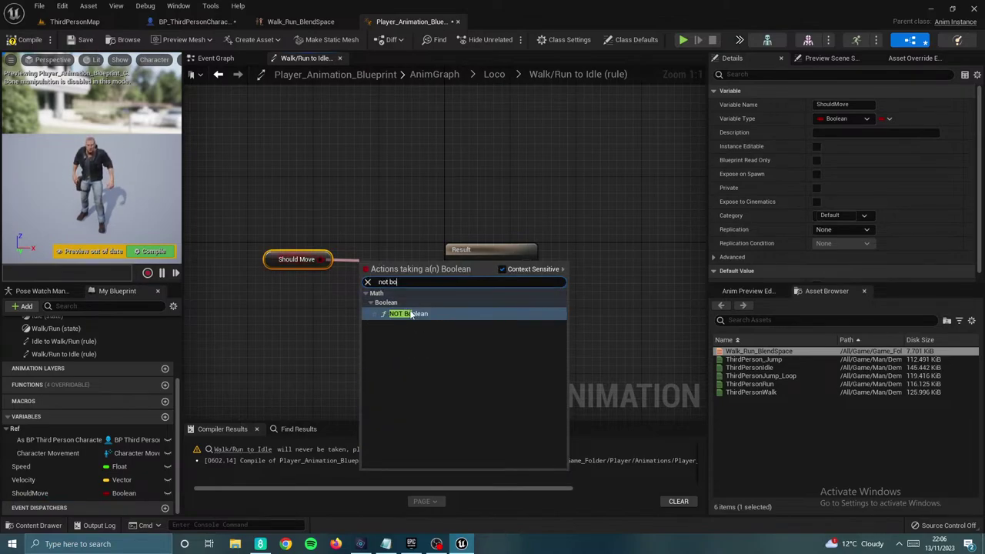
{"action": "left_click", "coordinate": [411, 314]}
{"action": "left_click_drag", "start_coordinate": [424, 261], "coordinate": [460, 267]}
{"action": "left_click", "coordinate": [51, 41]}
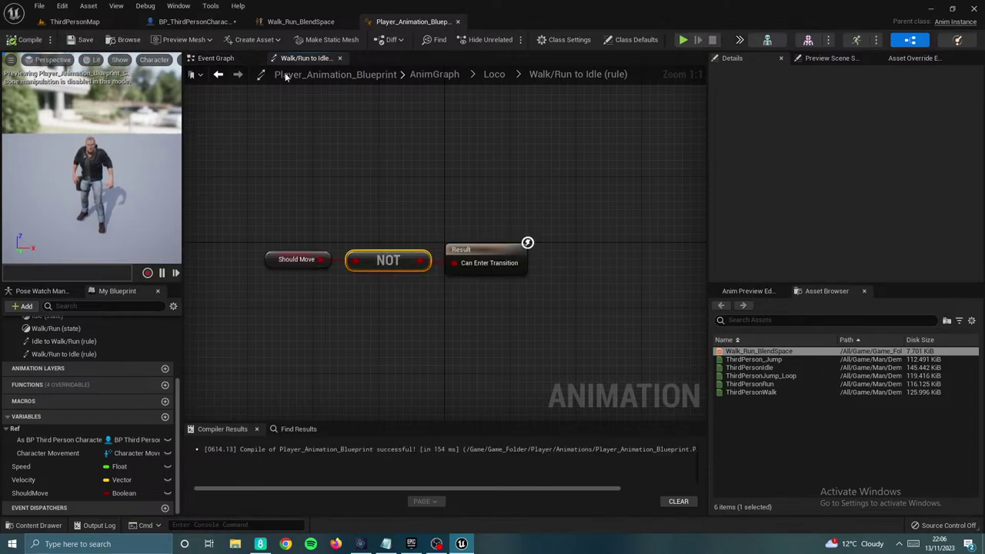
Step: Set the BP_ThirdPersonCharacter mesh to Use Animation Blueprint with Player_Animation_Blueprint as its Anim Class, and compile and save
{"action": "left_click", "coordinate": [216, 59]}
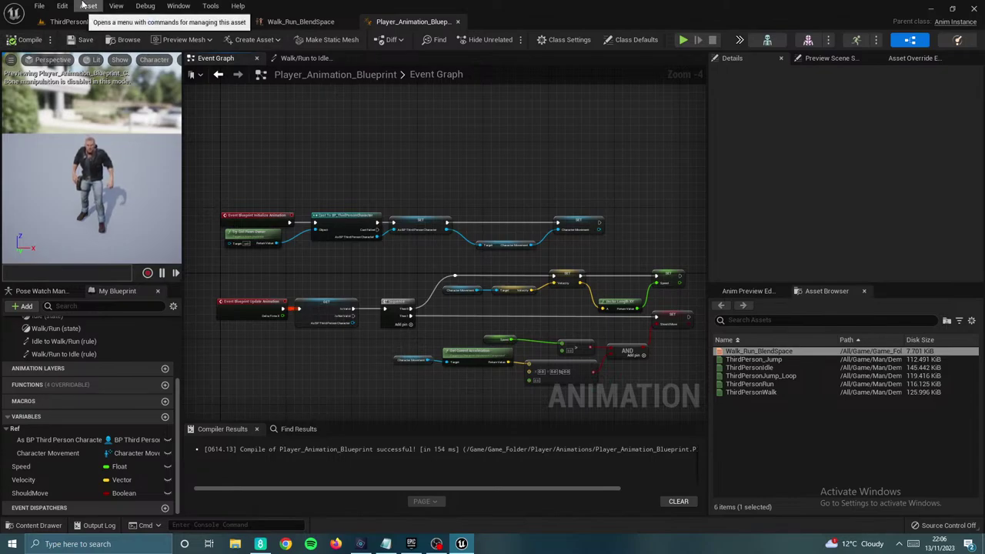
{"action": "left_click", "coordinate": [188, 23]}
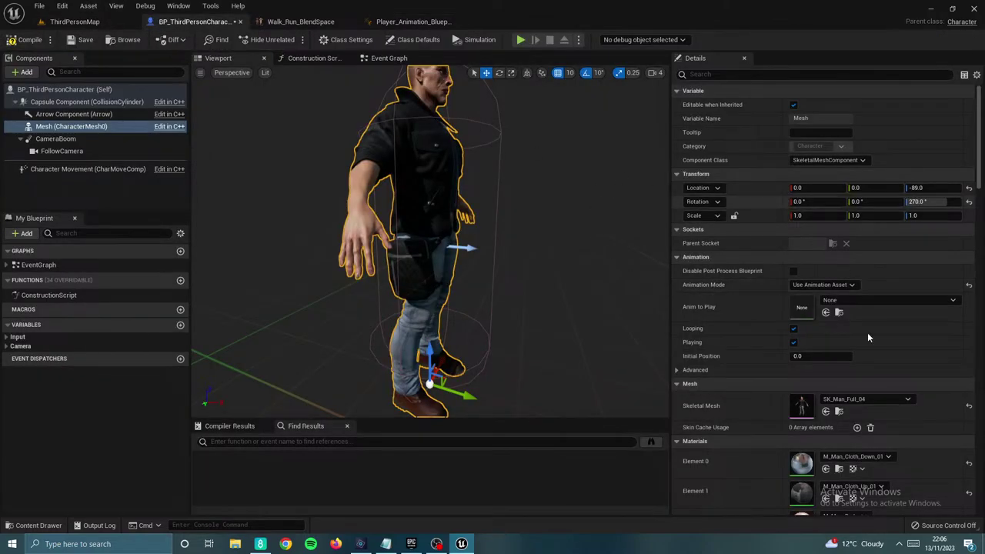
{"action": "left_click", "coordinate": [39, 42]}
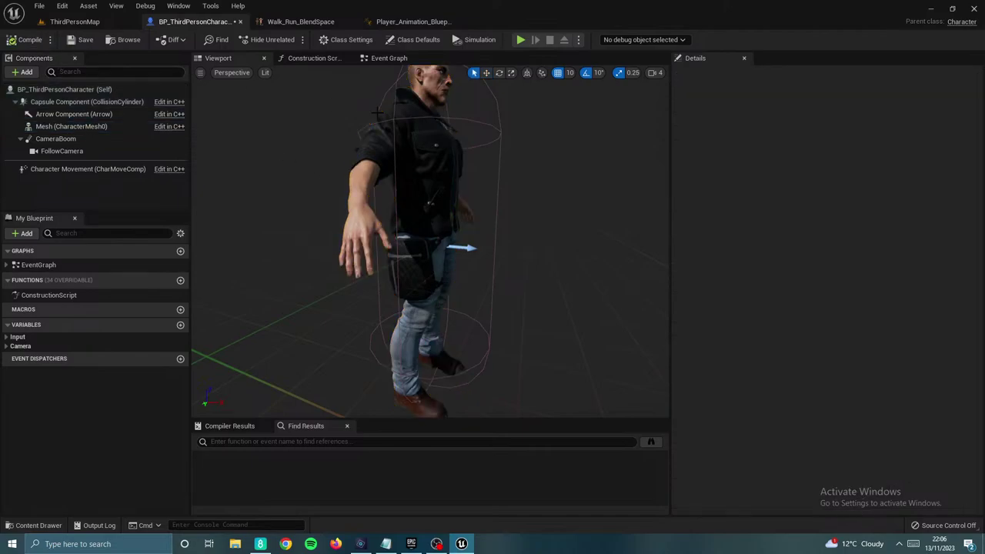
{"action": "left_click", "coordinate": [353, 250]}
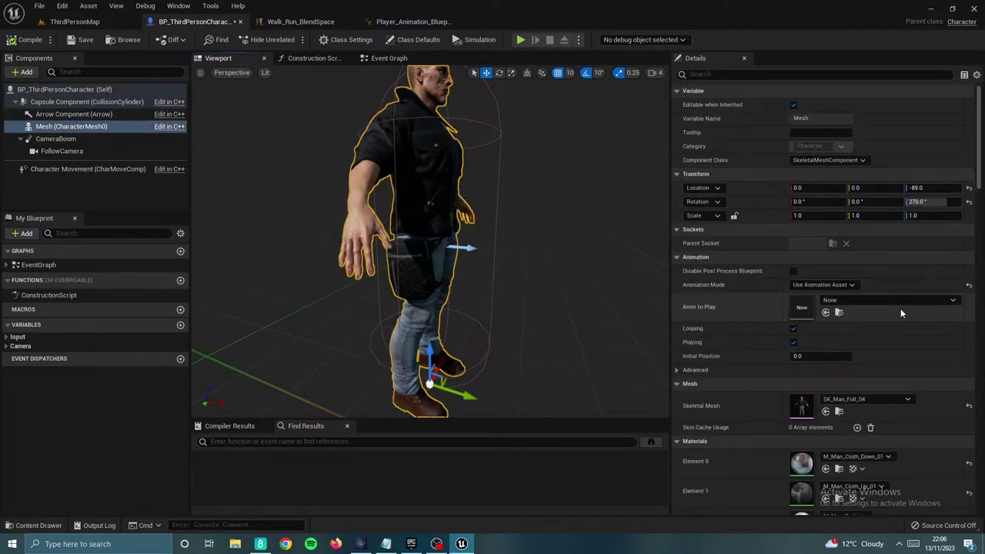
{"action": "left_click", "coordinate": [827, 285]}
{"action": "left_click", "coordinate": [844, 297]}
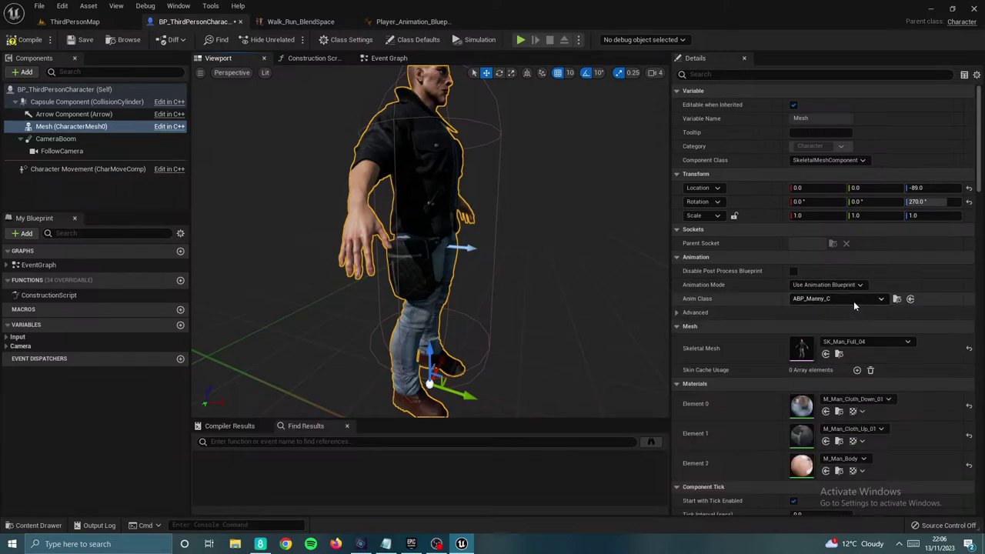
{"action": "left_click", "coordinate": [854, 301]}
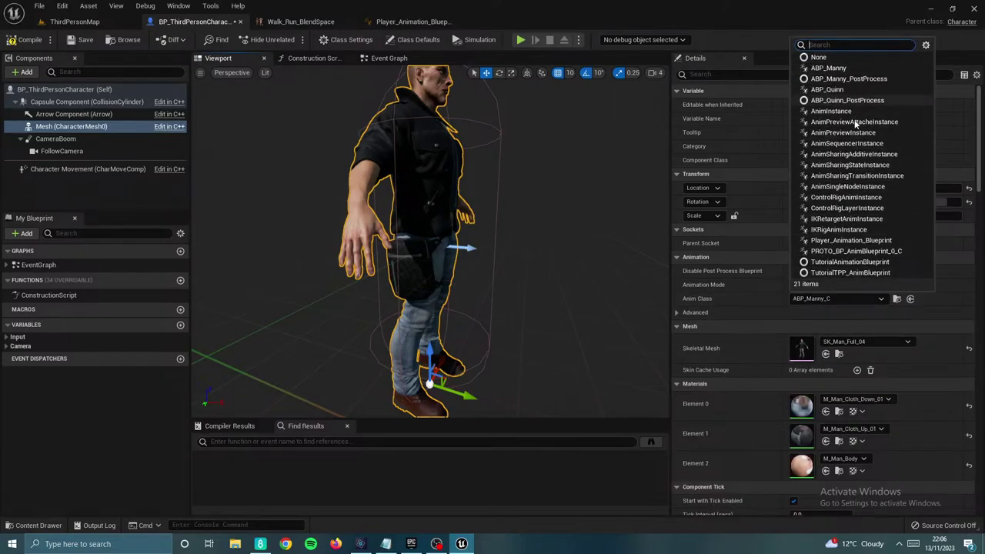
{"action": "left_click", "coordinate": [851, 240]}
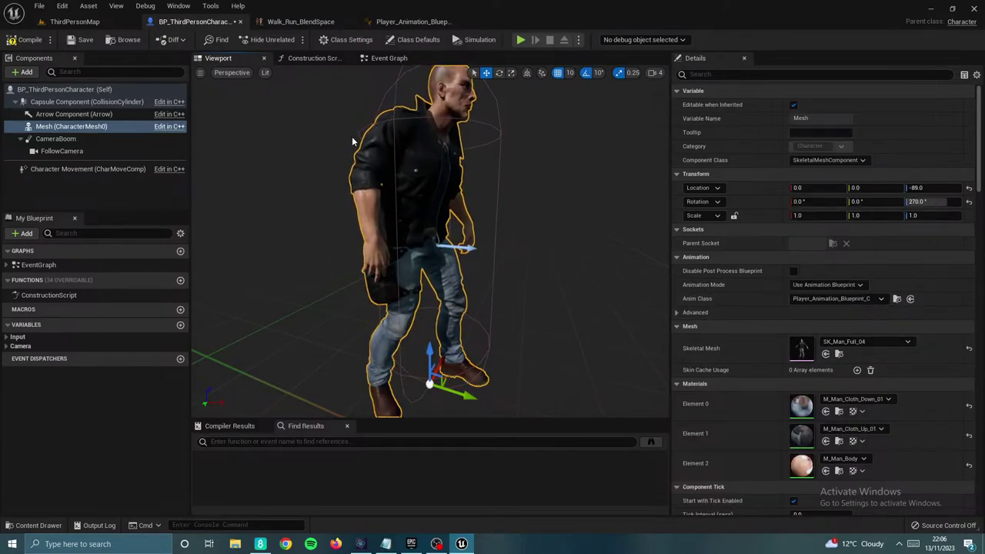
{"action": "left_click", "coordinate": [139, 72]}
{"action": "left_click", "coordinate": [80, 39]}
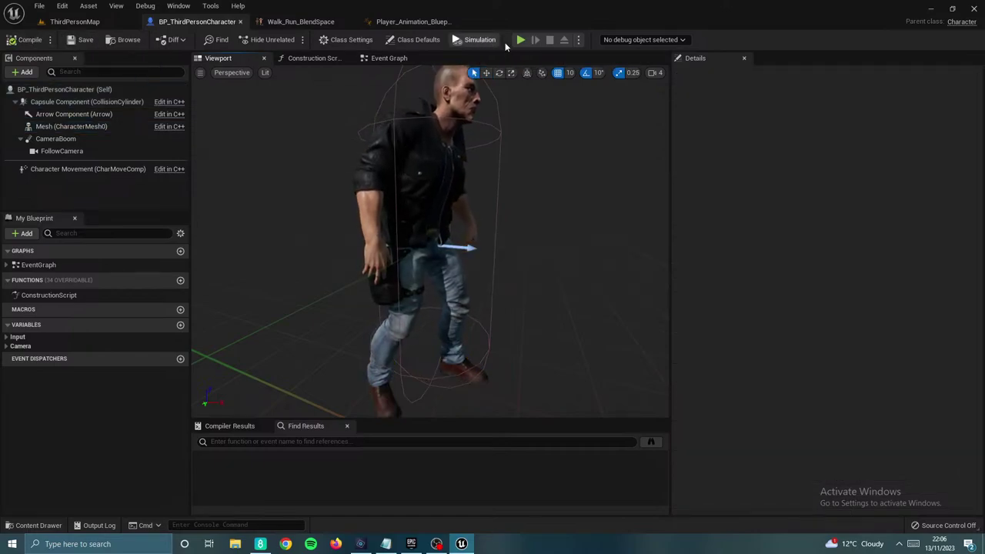
Step: Play-test the character by running around the level and jumping, and end the preview
{"action": "left_click", "coordinate": [526, 41]}
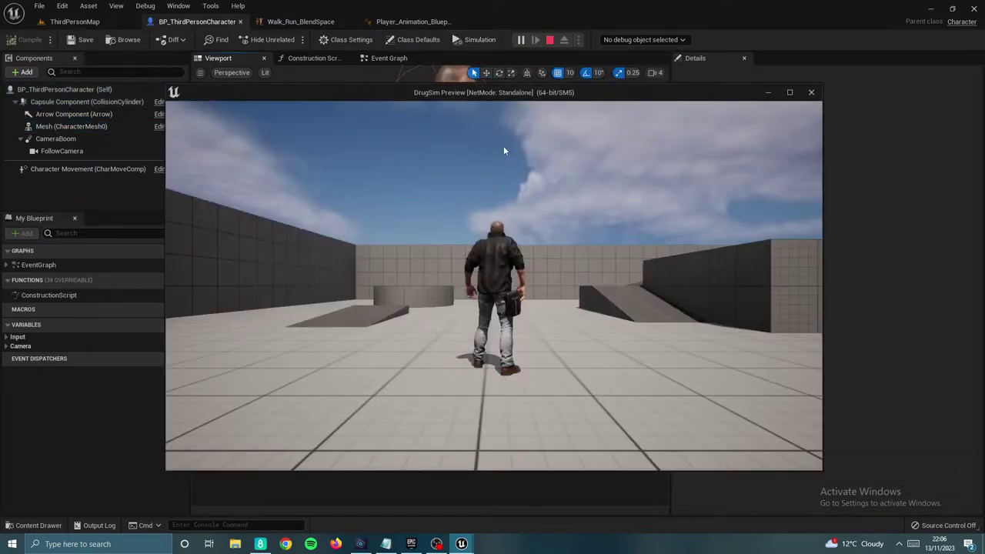
{"action": "left_click", "coordinate": [534, 319]}
{"action": "key", "text": "w"}
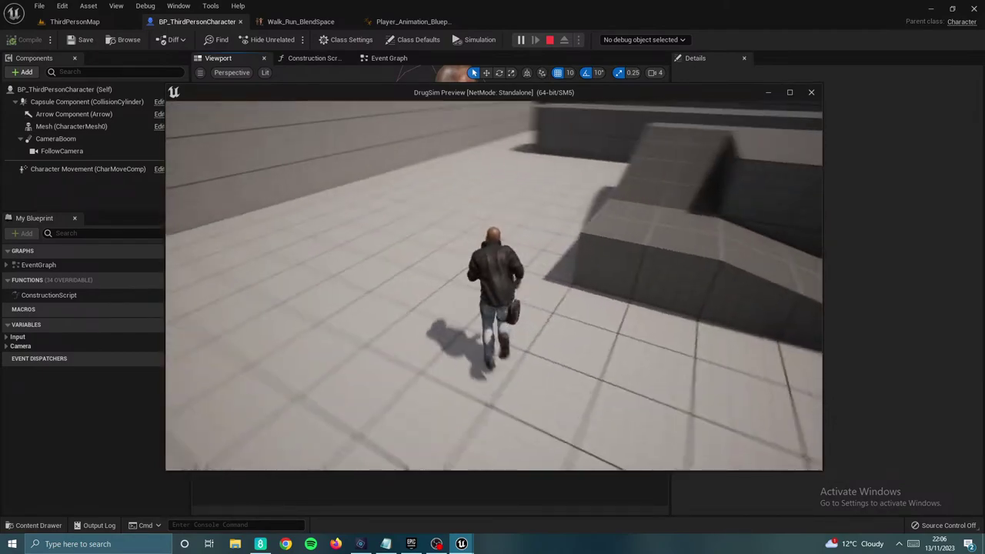
{"action": "key", "text": "space"}
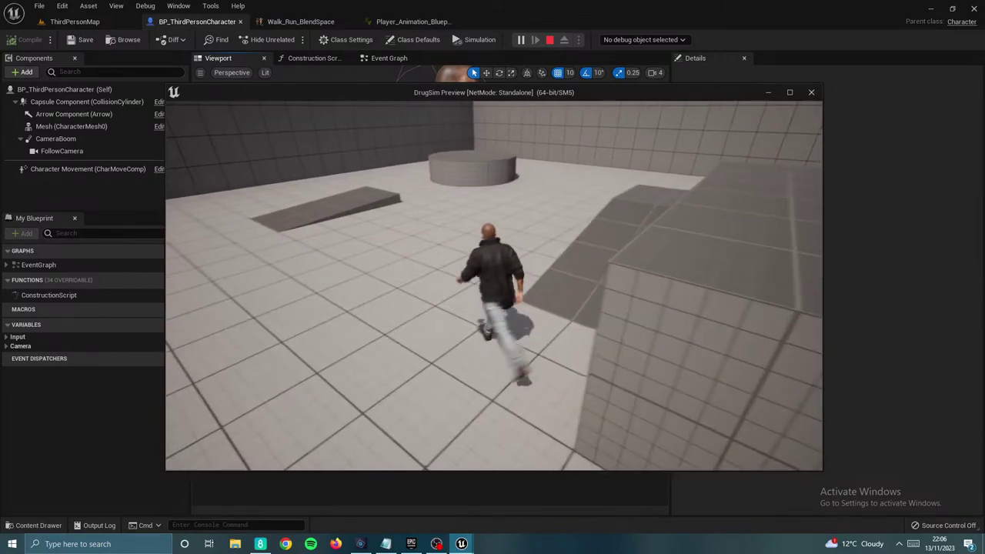
{"action": "key", "text": "Escape"}
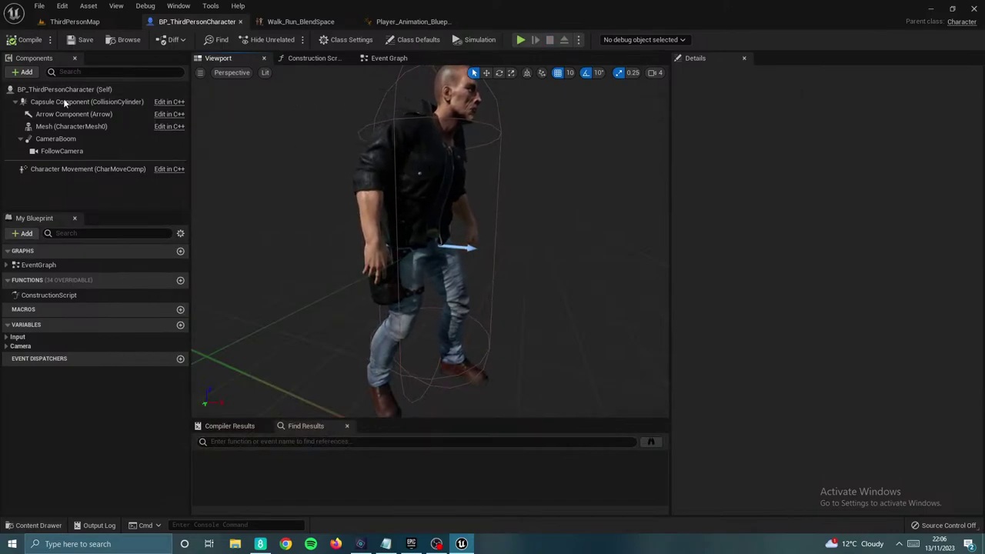
Step: Enable Use Controller Desired Rotation on the Character Movement component, compile and save, and briefly play-test the character
{"action": "left_click", "coordinate": [102, 90]}
{"action": "left_click", "coordinate": [86, 169]}
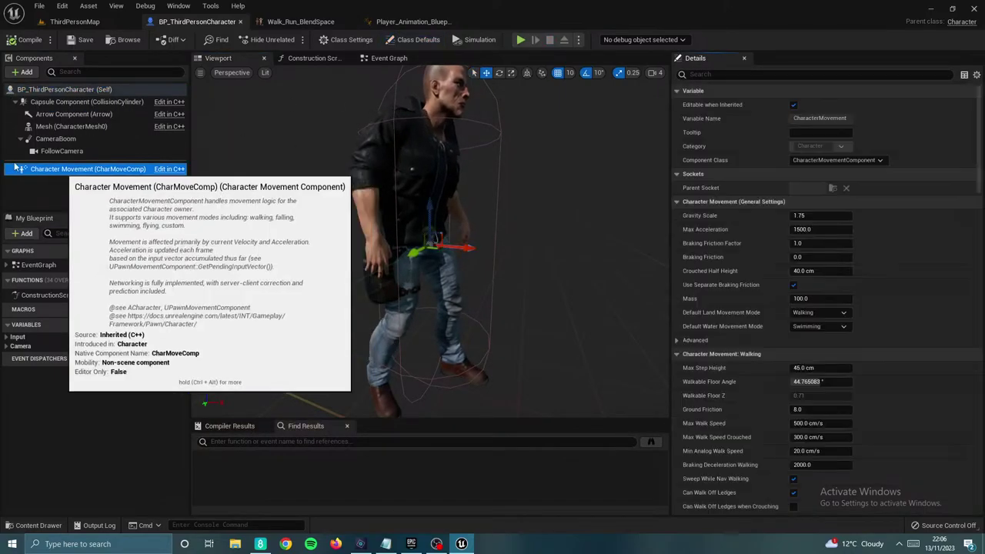
{"action": "left_click", "coordinate": [752, 77]}
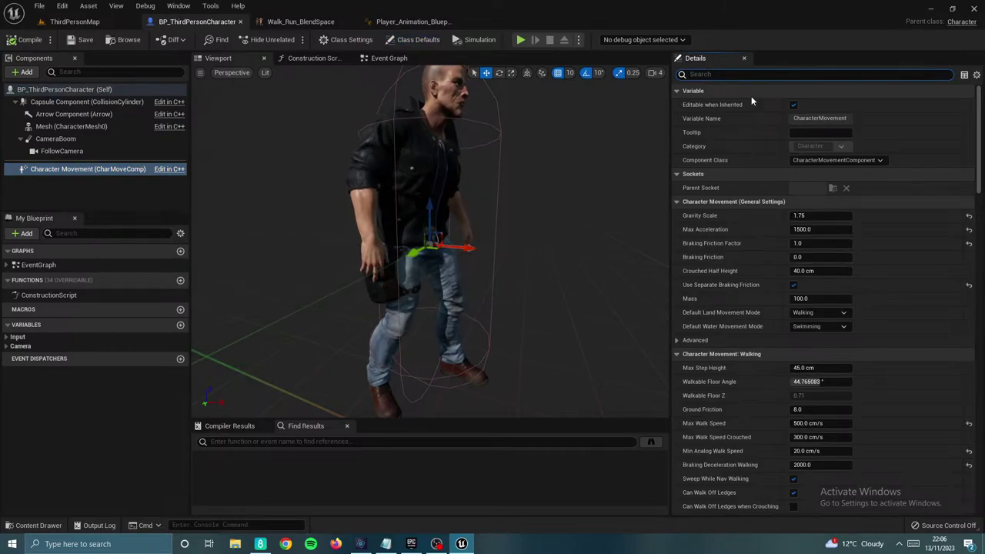
{"action": "scroll", "coordinate": [777, 192], "scroll_direction": "down", "scroll_amount": 5}
{"action": "scroll", "coordinate": [777, 196], "scroll_direction": "down", "scroll_amount": 15}
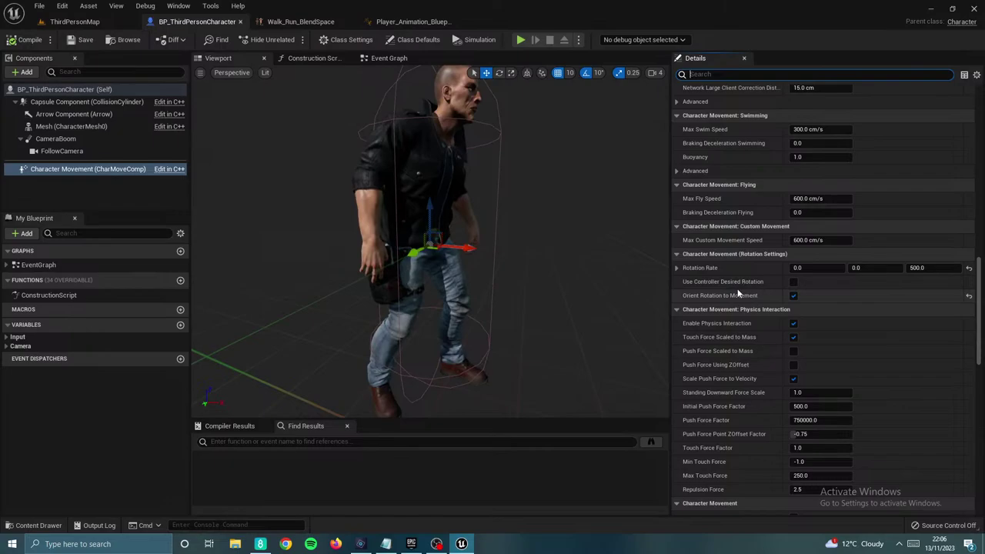
{"action": "left_click", "coordinate": [793, 282]}
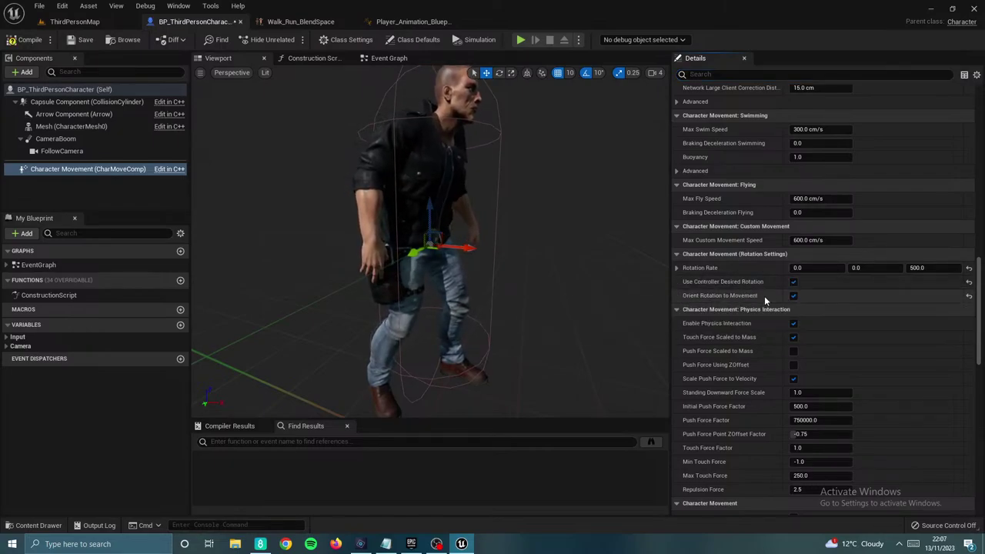
{"action": "left_click", "coordinate": [30, 39]}
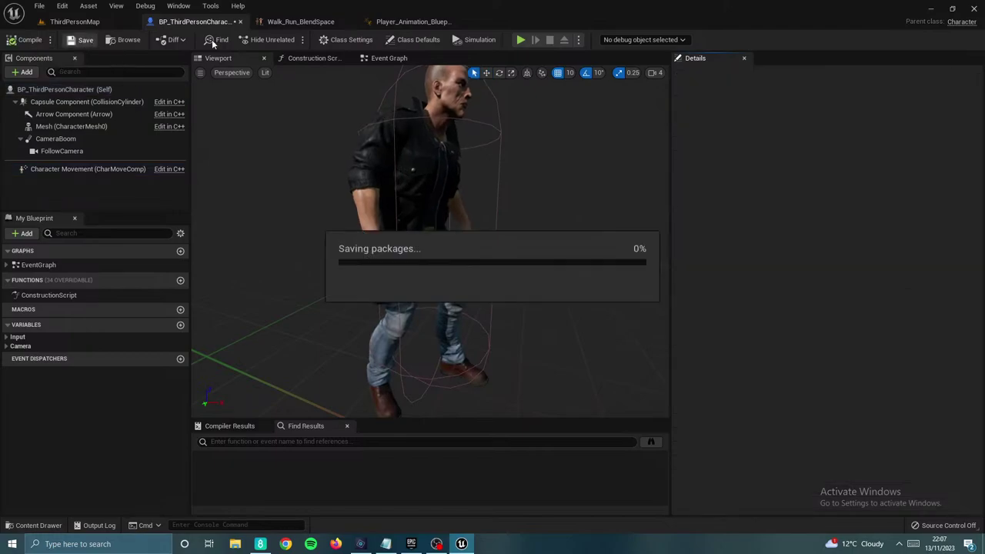
{"action": "key", "text": "alt+p"}
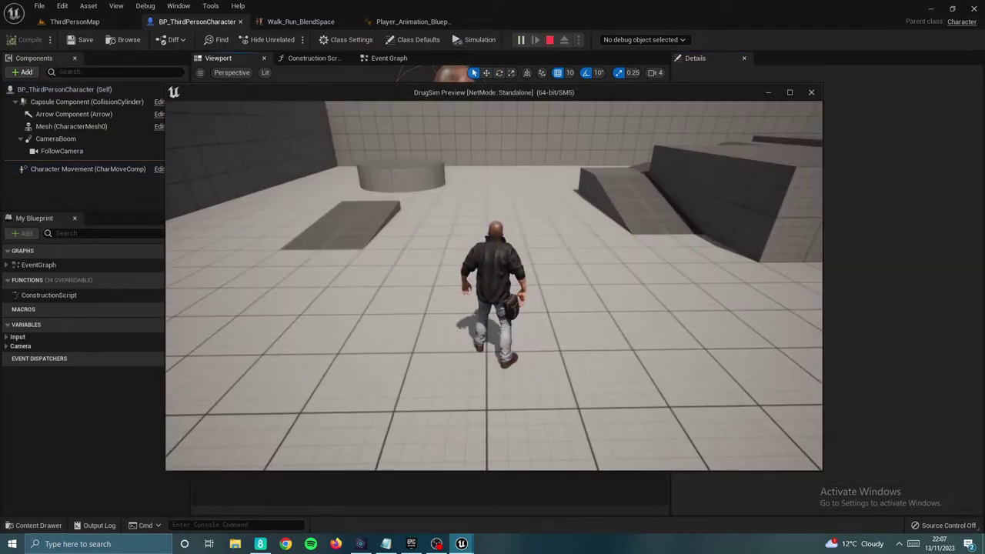
{"action": "key", "text": "Escape"}
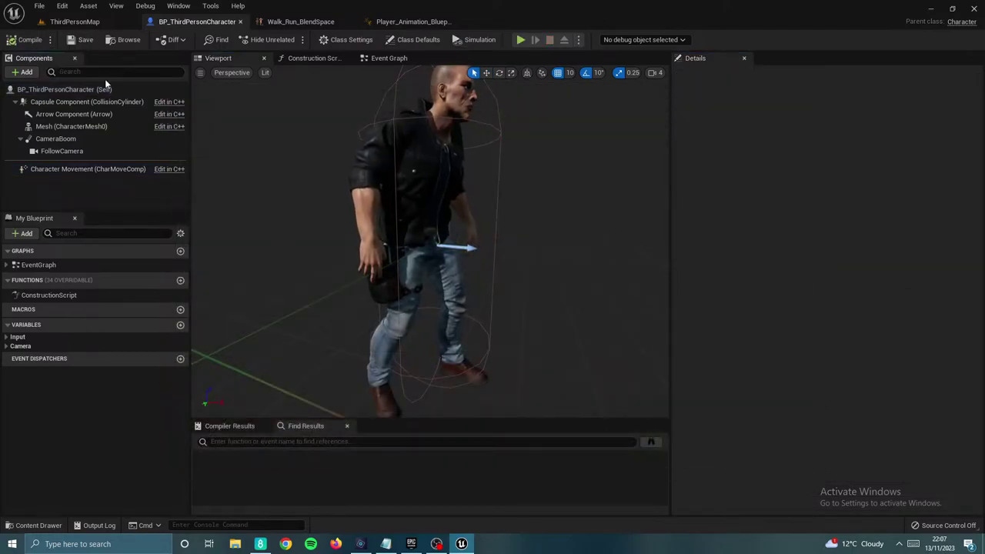
Step: Turn off Orient Rotation to Movement on the Character Movement component, compile, and play-test running around the level
{"action": "left_click", "coordinate": [77, 89]}
{"action": "scroll", "coordinate": [788, 259], "scroll_direction": "up", "scroll_amount": 3}
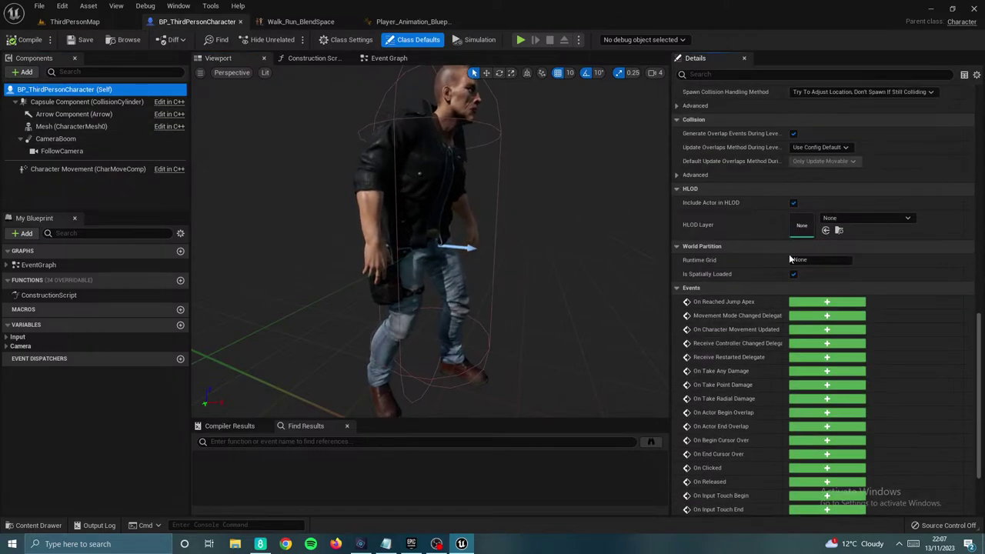
{"action": "scroll", "coordinate": [814, 260], "scroll_direction": "up", "scroll_amount": 8}
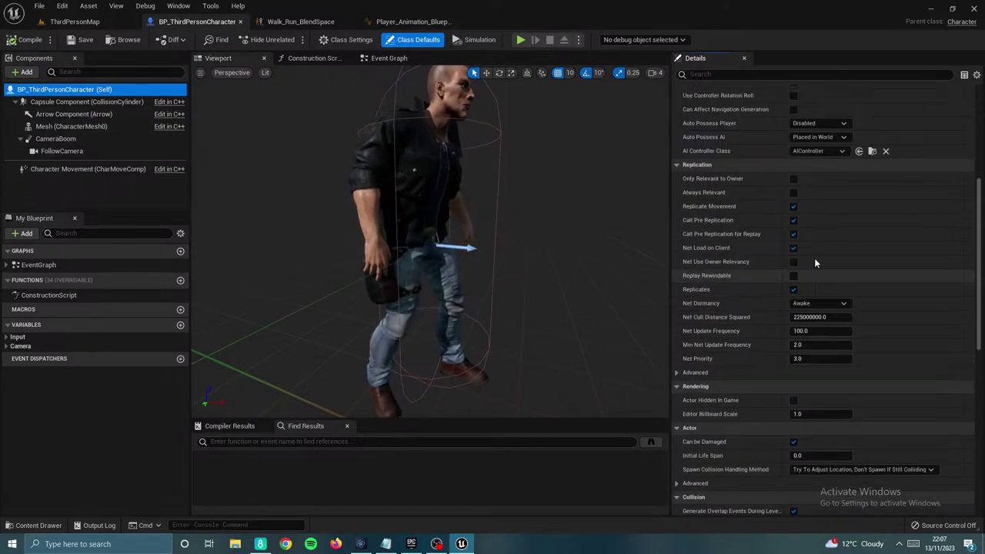
{"action": "scroll", "coordinate": [814, 263], "scroll_direction": "up", "scroll_amount": 3}
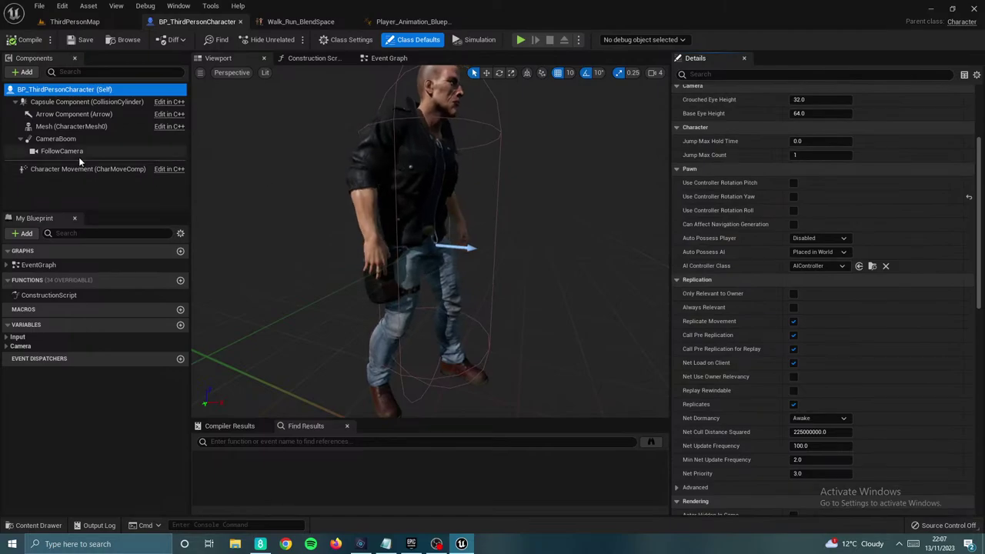
{"action": "left_click", "coordinate": [80, 169]}
{"action": "scroll", "coordinate": [766, 246], "scroll_direction": "down", "scroll_amount": 1}
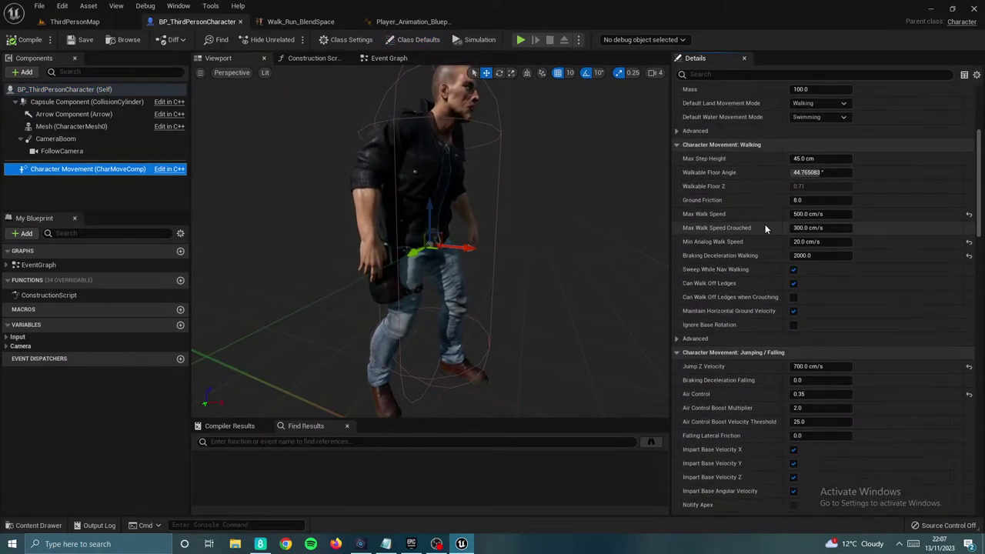
{"action": "scroll", "coordinate": [765, 227], "scroll_direction": "down", "scroll_amount": 15}
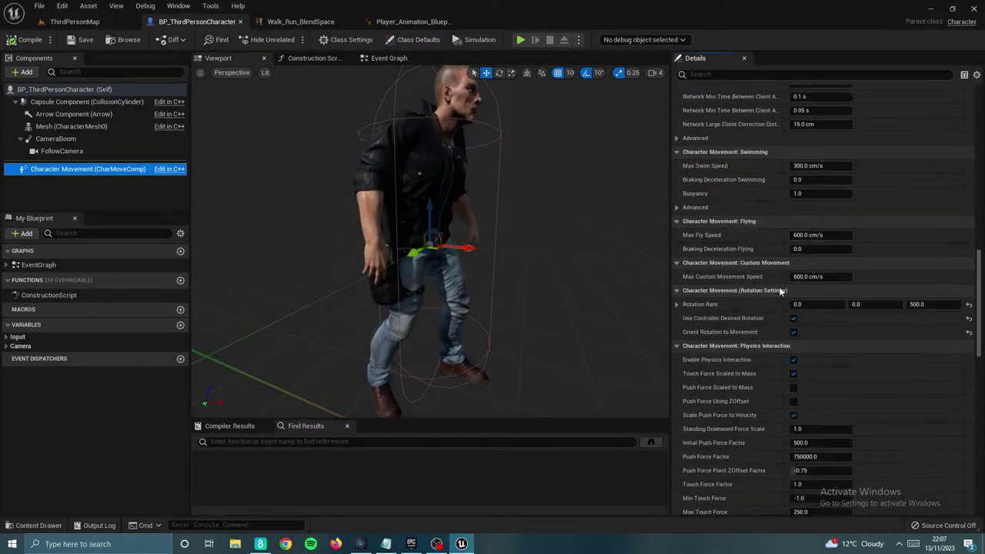
{"action": "left_click", "coordinate": [793, 331]}
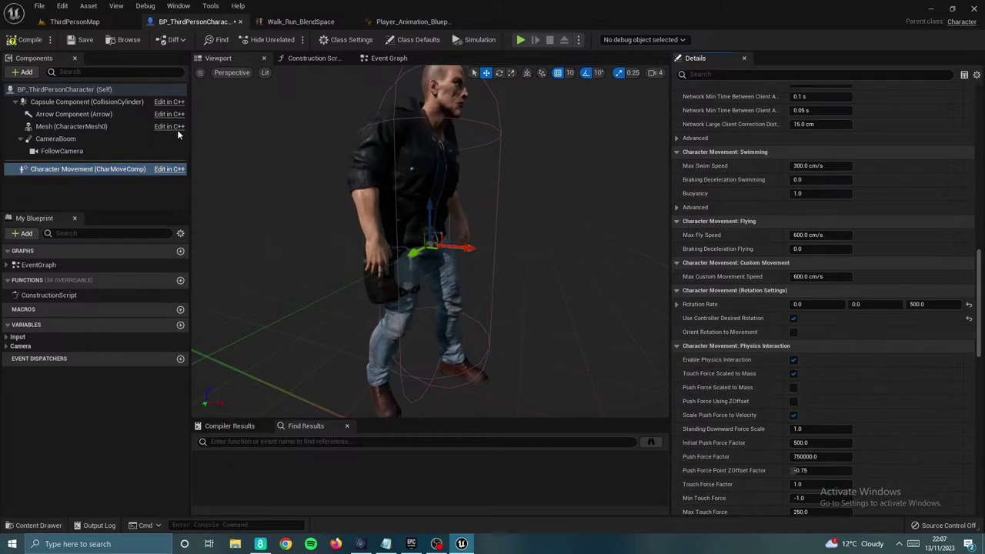
{"action": "left_click", "coordinate": [30, 40]}
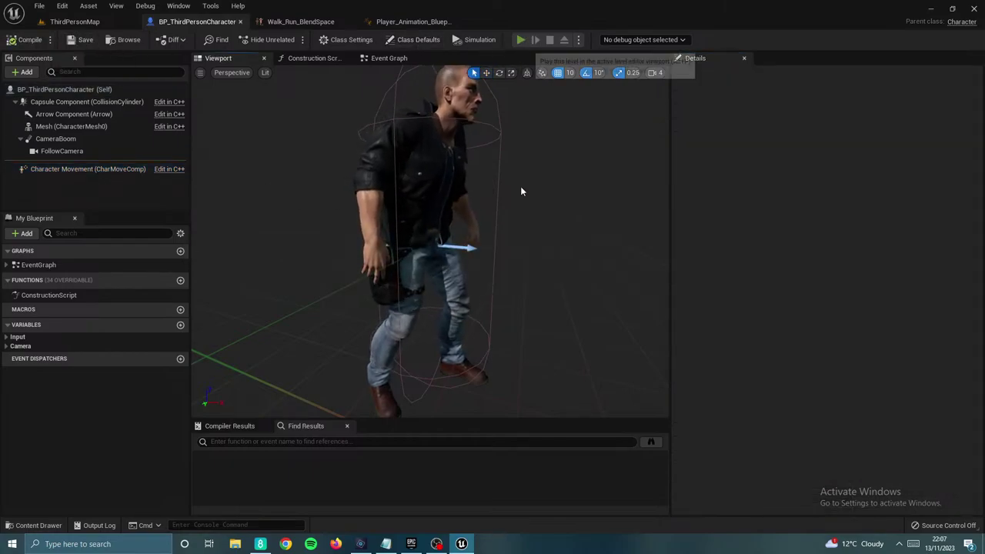
{"action": "key", "text": "w"}
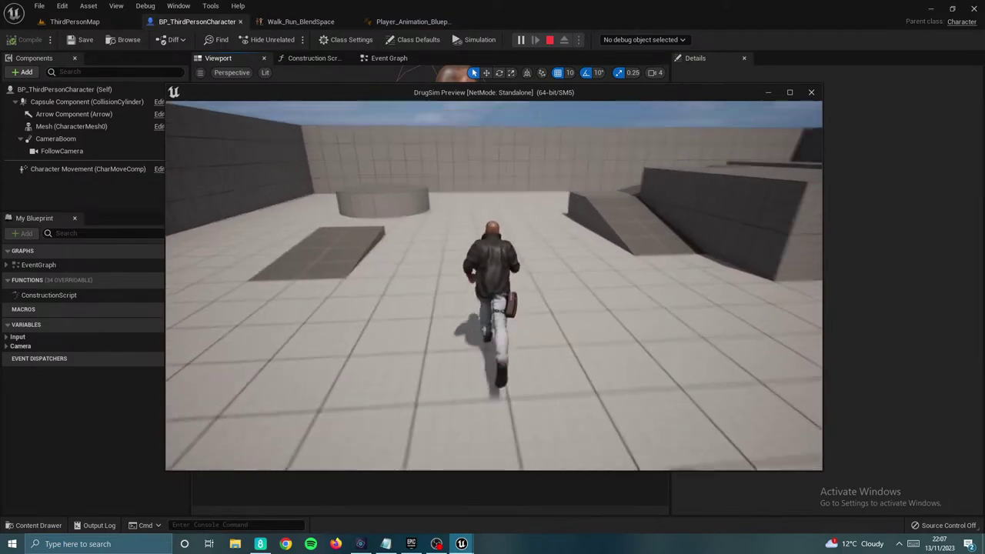
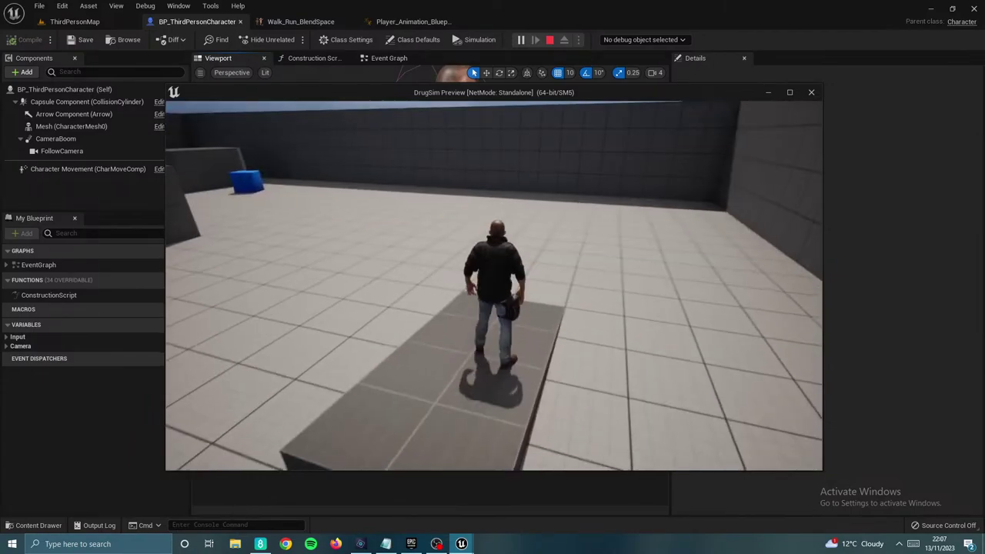
{"action": "key", "text": "Escape"}
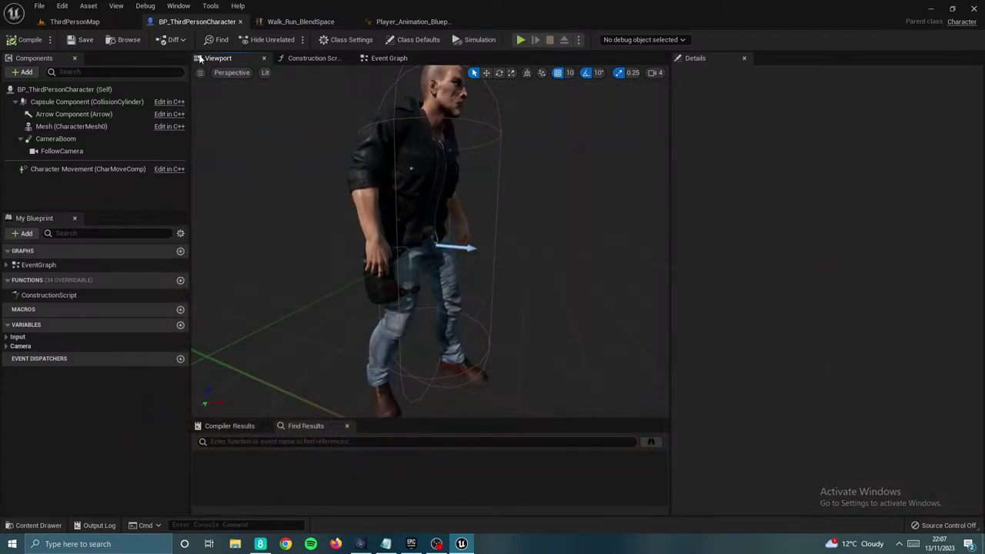
Step: Open the Engine Input page of the Project Settings from ThirdPersonMap and expand the Action Mappings
{"action": "left_click", "coordinate": [94, 23]}
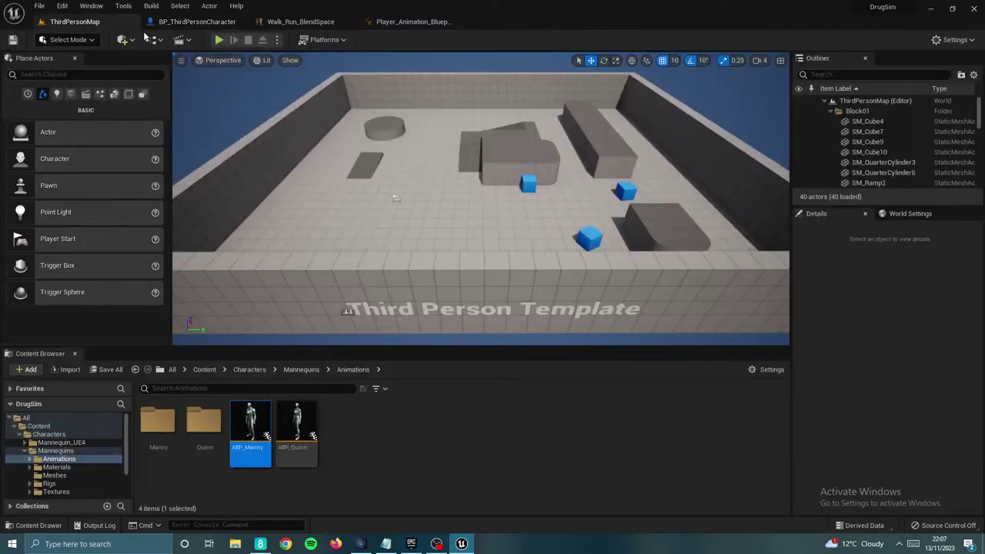
{"action": "left_click", "coordinate": [60, 8]}
{"action": "left_click", "coordinate": [124, 157]}
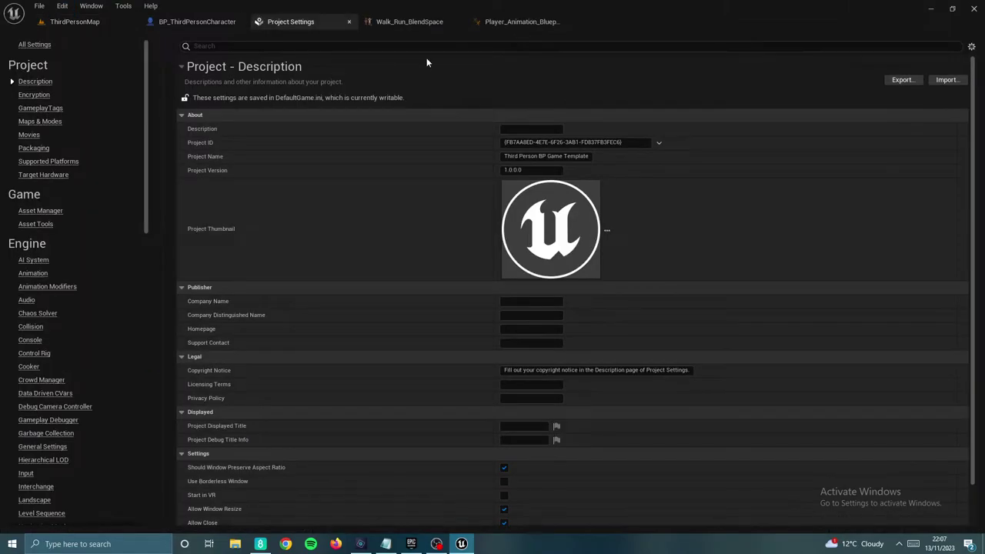
{"action": "left_click", "coordinate": [59, 7]}
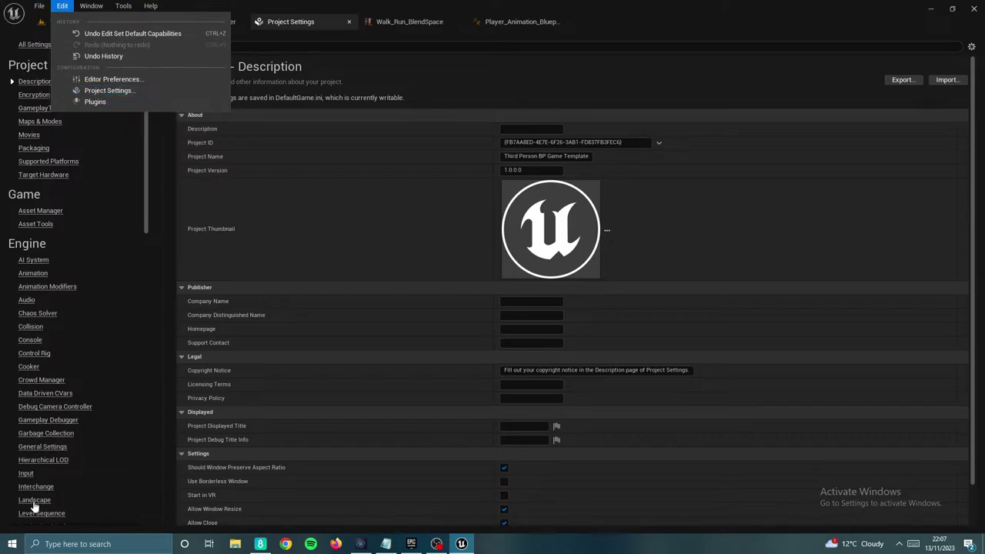
{"action": "left_click", "coordinate": [29, 476]}
{"action": "left_click", "coordinate": [180, 157]}
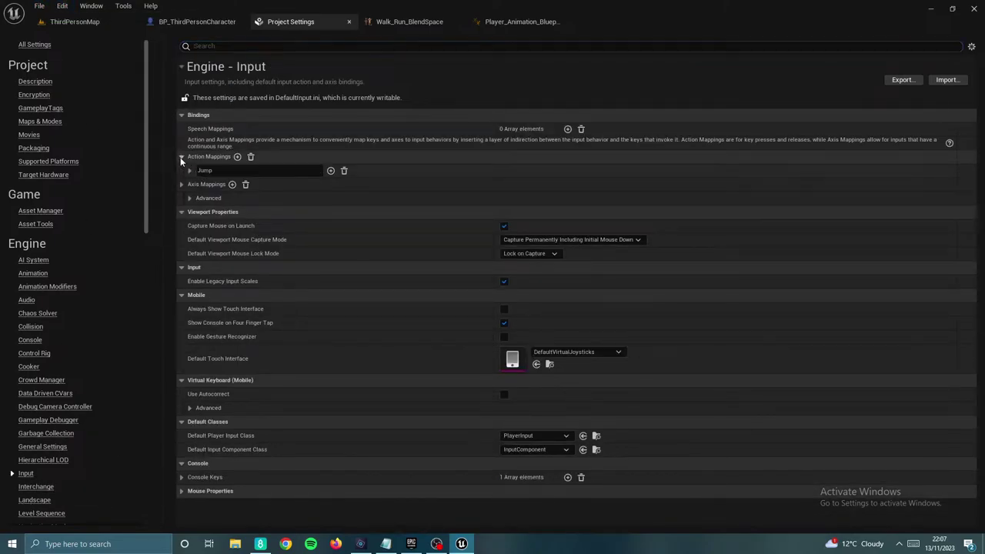
Step: Add an action mapping named Sprint bound to Caps Lock, and close the Project Settings
{"action": "left_click", "coordinate": [237, 156]}
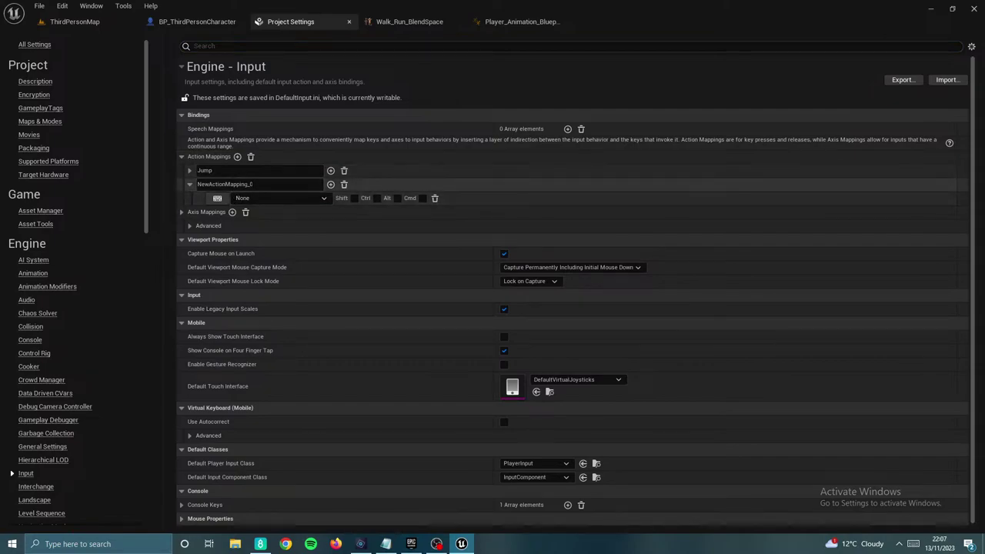
{"action": "type", "text": "Sprinty"}
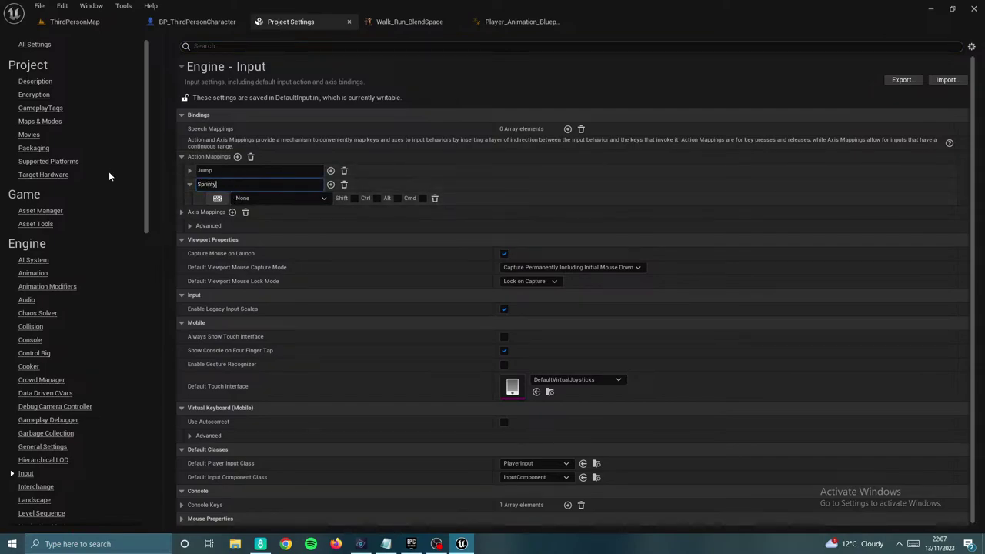
{"action": "key", "text": "BackSpace"}
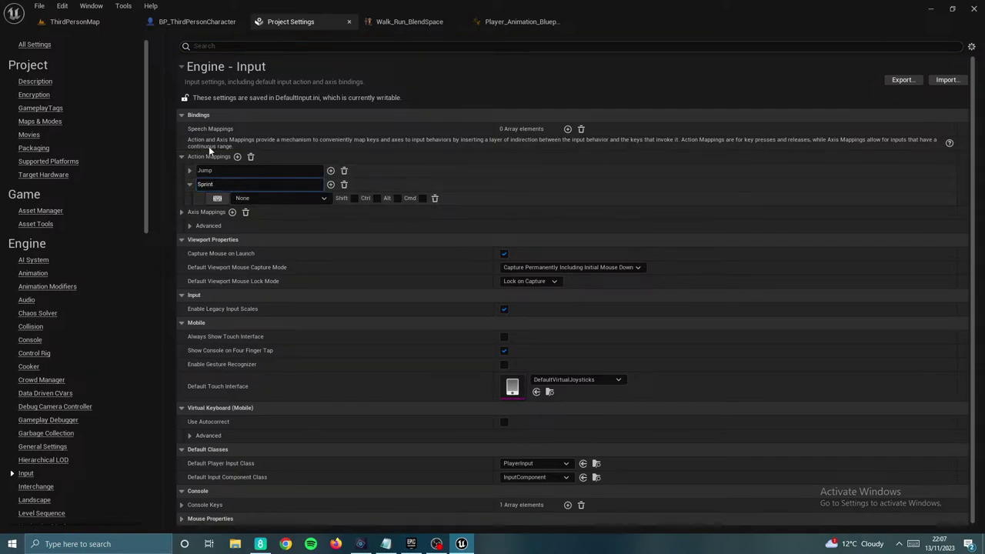
{"action": "left_click", "coordinate": [224, 199]}
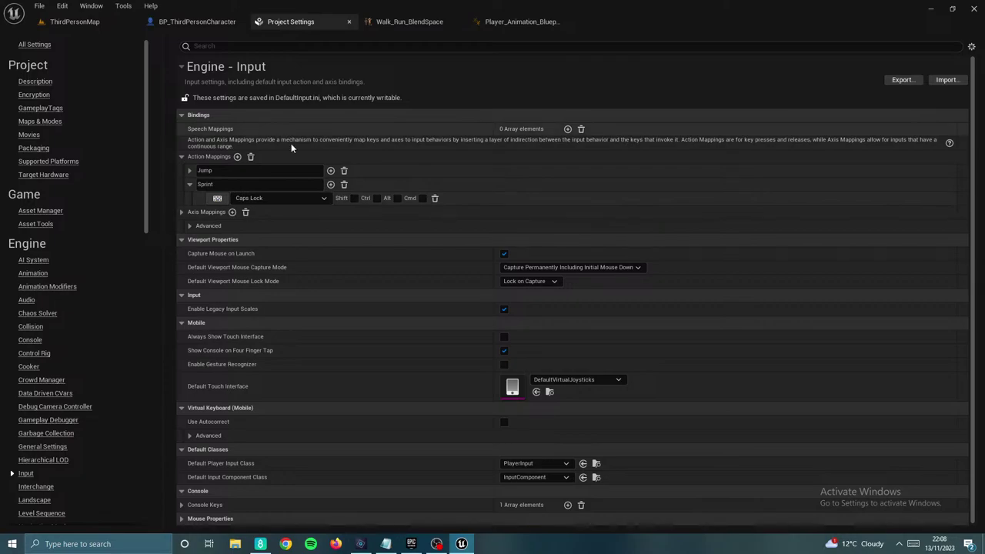
{"action": "left_click", "coordinate": [189, 185]}
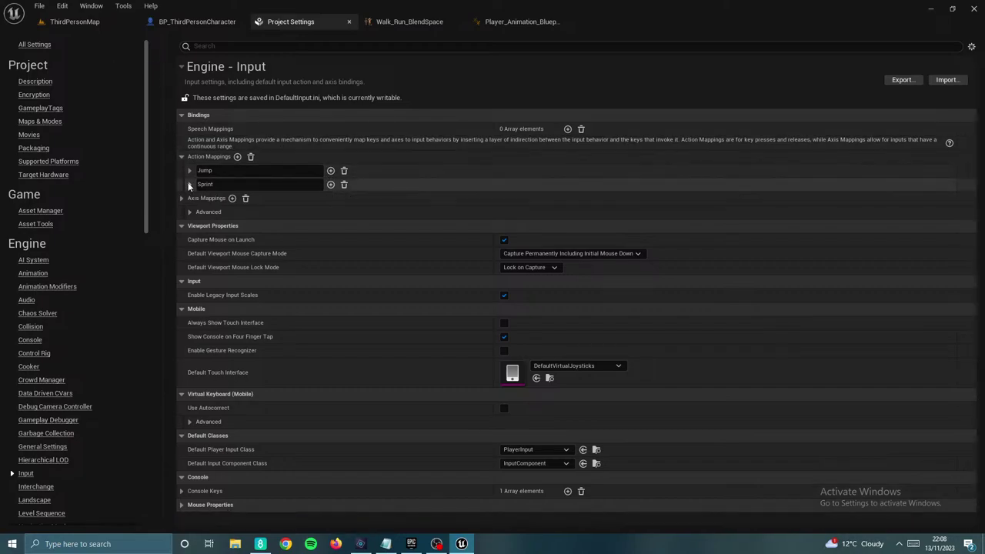
{"action": "left_click", "coordinate": [348, 23]}
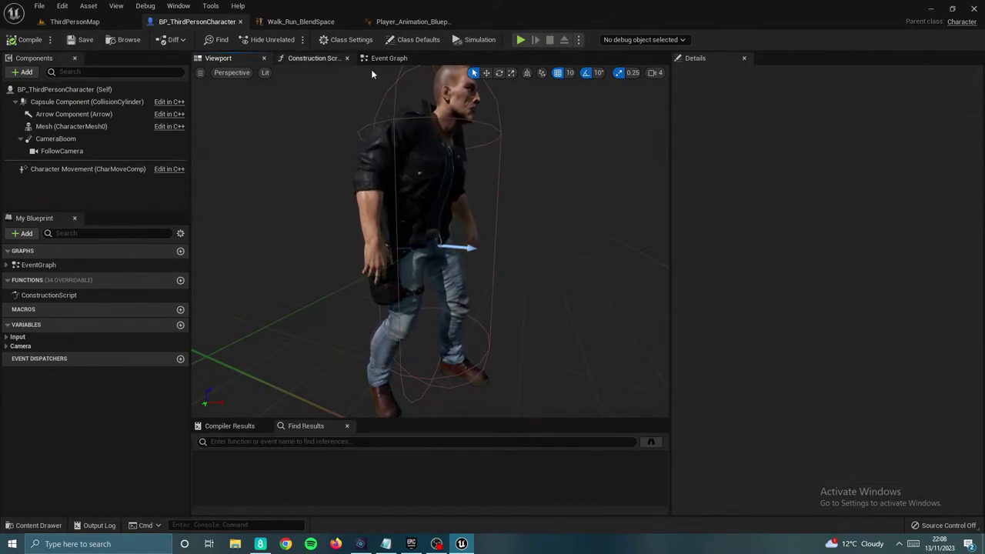
Step: Select all existing node groups in the BP_ThirdPersonCharacter Event Graph and move them aside to free up space
{"action": "left_click", "coordinate": [396, 70]}
{"action": "left_click", "coordinate": [391, 59]}
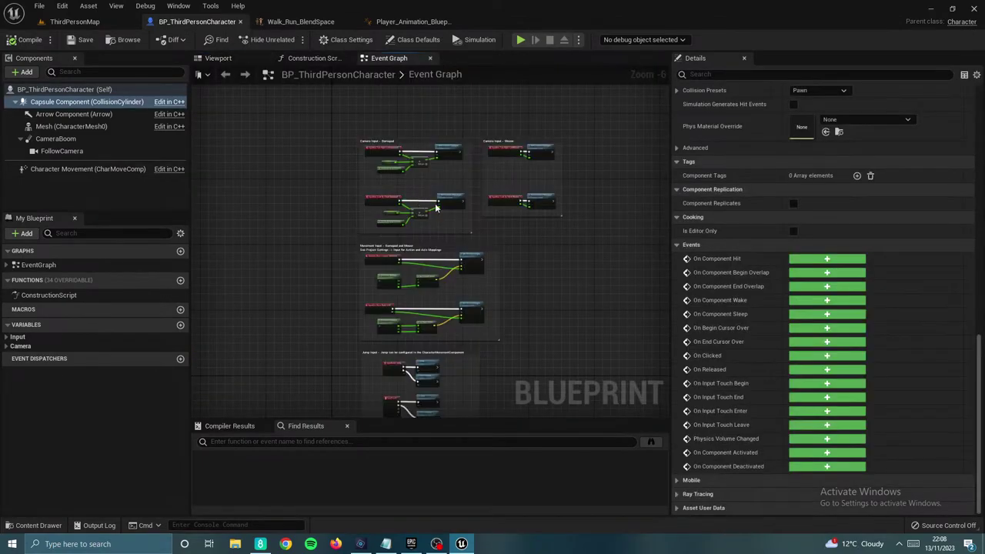
{"action": "scroll", "coordinate": [435, 203], "scroll_direction": "down", "scroll_amount": 3}
{"action": "left_click_drag", "start_coordinate": [322, 93], "coordinate": [524, 285]}
{"action": "left_click_drag", "start_coordinate": [418, 245], "coordinate": [241, 250]}
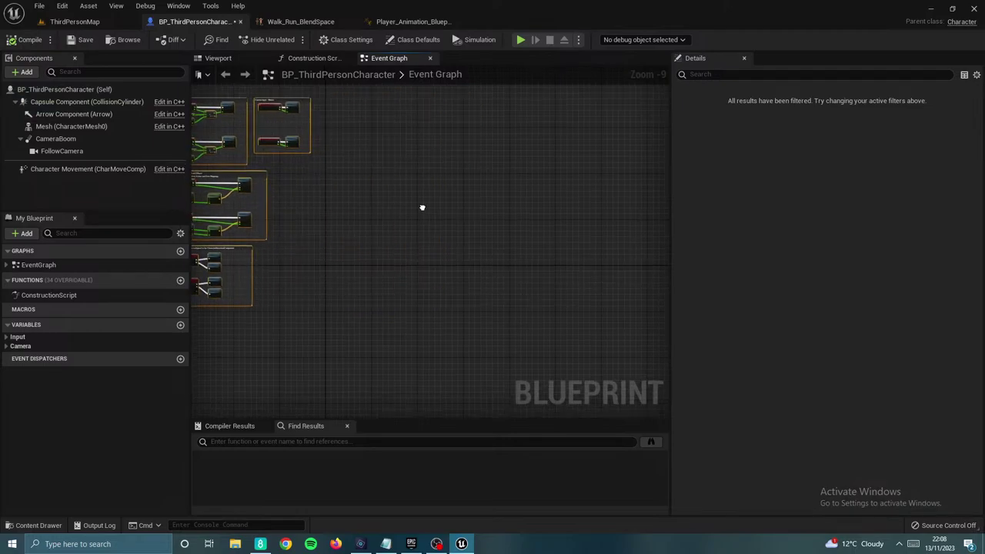
Step: Add a Sprint input action event to the empty area of the Event Graph beside the existing camera input nodes
{"action": "scroll", "coordinate": [408, 211], "scroll_direction": "up", "scroll_amount": 4}
{"action": "scroll", "coordinate": [385, 201], "scroll_direction": "up", "scroll_amount": 4}
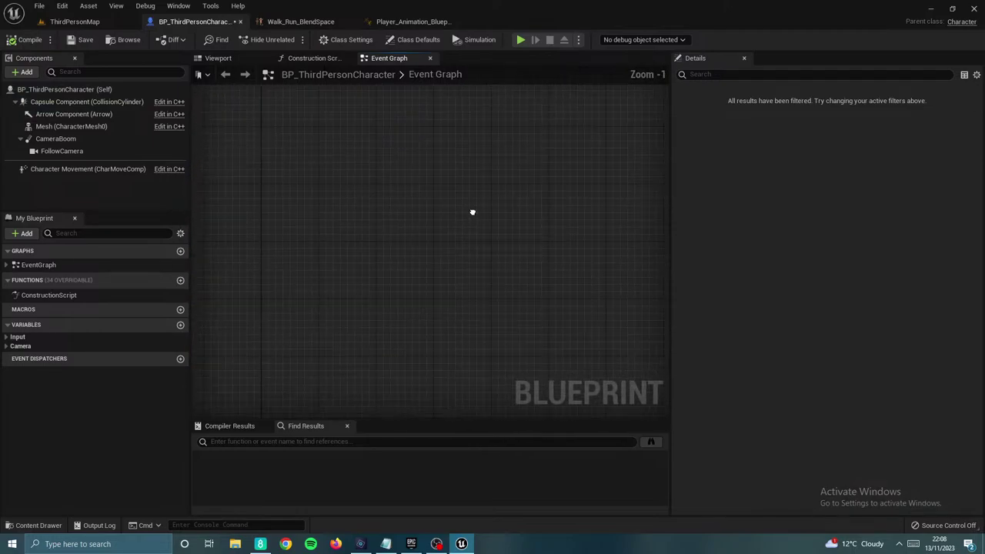
{"action": "right_click", "coordinate": [378, 157]}
{"action": "type", "text": "sprint"}
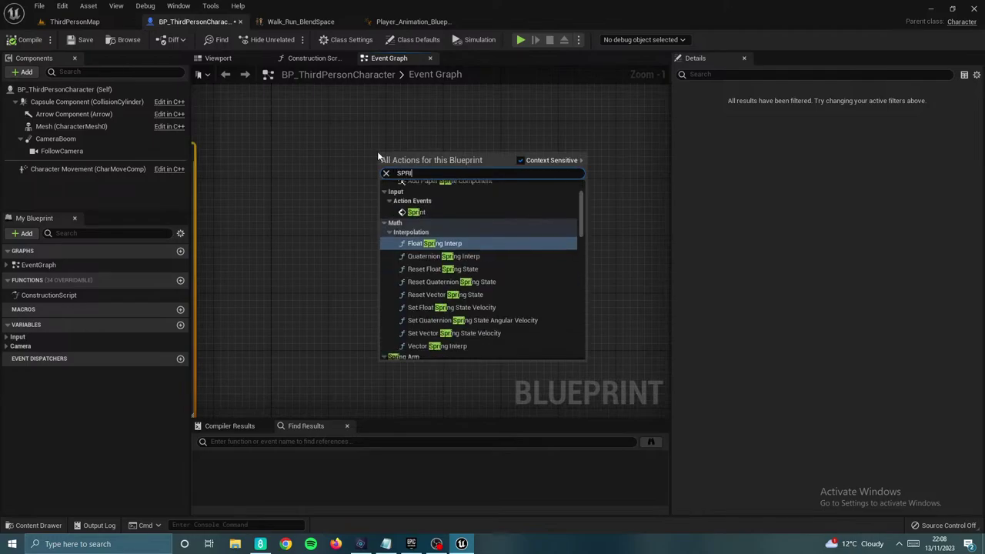
{"action": "key", "text": "Return"}
{"action": "left_click_drag", "start_coordinate": [411, 160], "coordinate": [363, 189]}
{"action": "right_click_drag", "start_coordinate": [354, 107], "coordinate": [450, 114]}
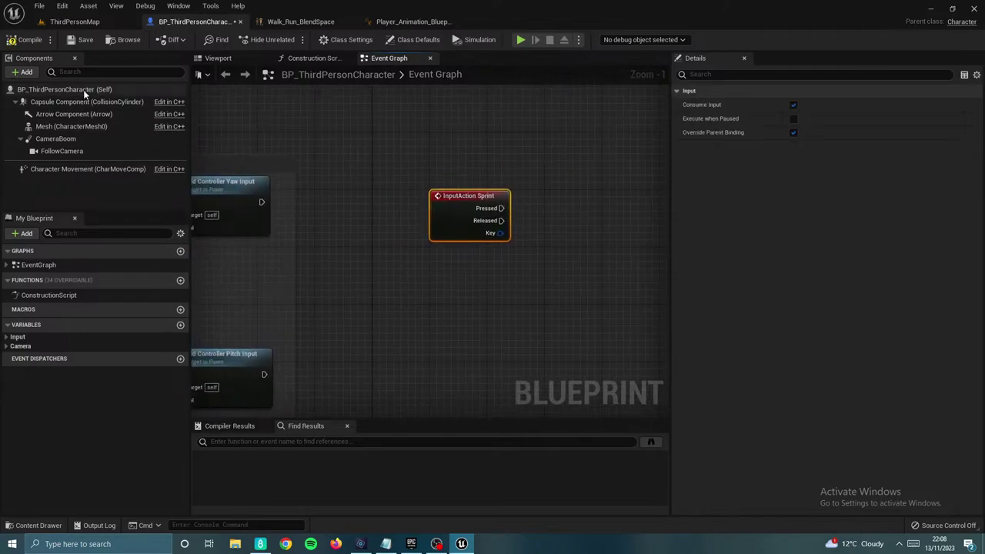
Step: Set the Character Movement component's Max Walk Speed to 250 cm/s and save the blueprint
{"action": "left_click", "coordinate": [88, 168]}
{"action": "left_click", "coordinate": [753, 74]}
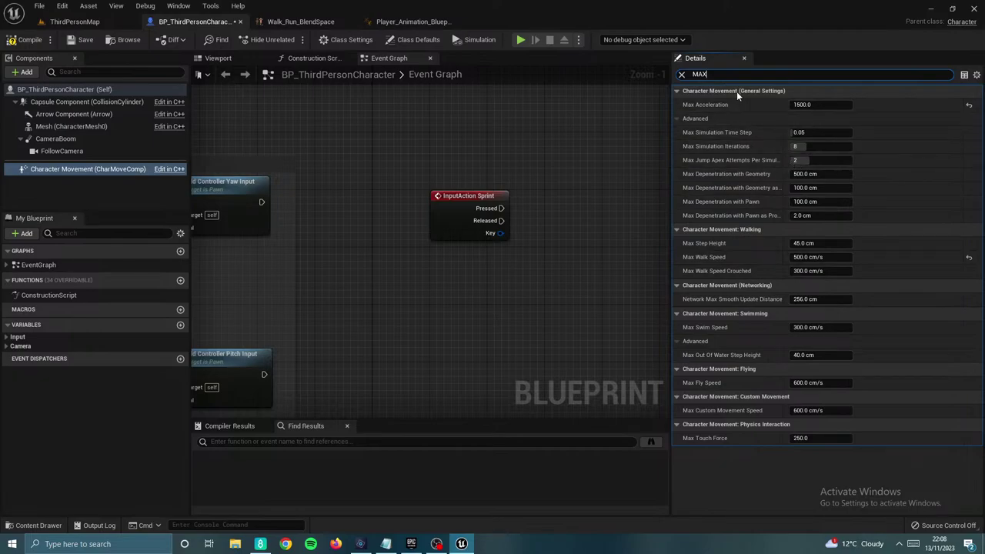
{"action": "type", "text": "WALK"}
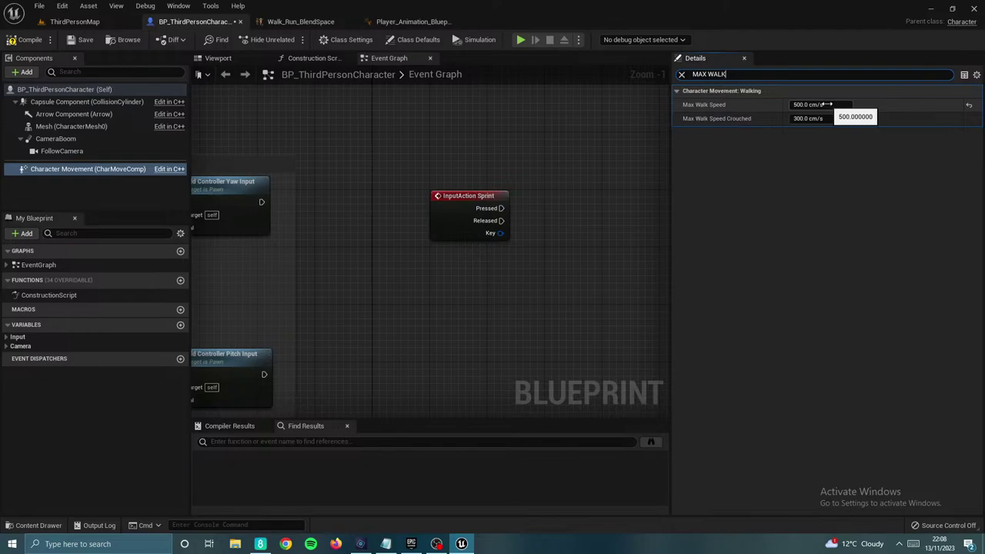
{"action": "mouse_move", "coordinate": [826, 104]}
{"action": "left_mouse_down"}
{"action": "mouse_move", "coordinate": [816, 104]}
{"action": "mouse_move", "coordinate": [839, 106]}
{"action": "left_mouse_up"}
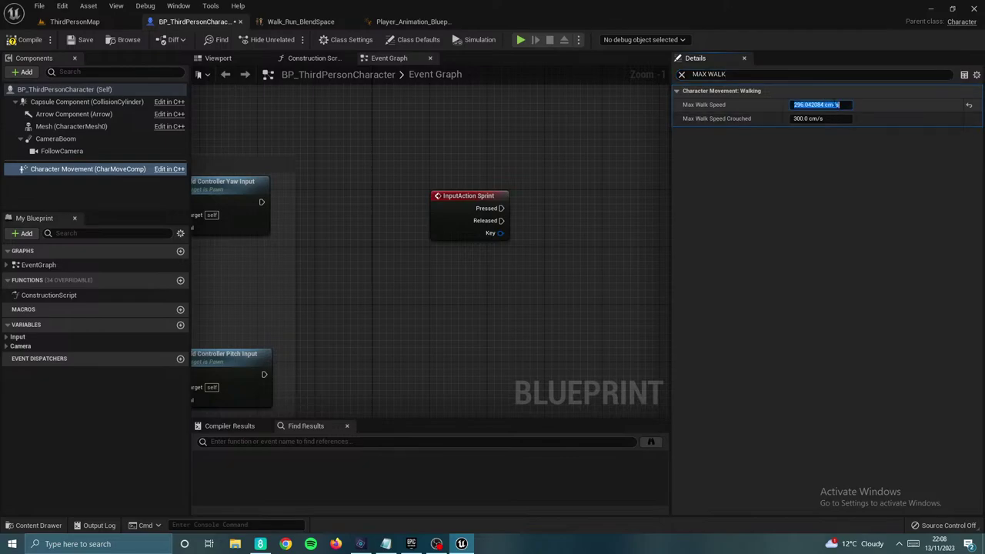
{"action": "left_click", "coordinate": [572, 152]}
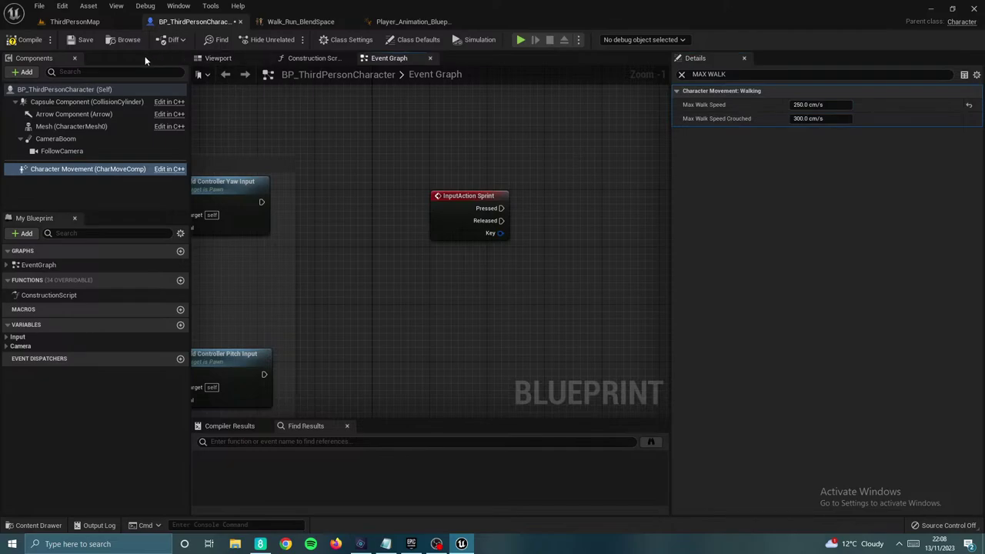
{"action": "left_click", "coordinate": [82, 39]}
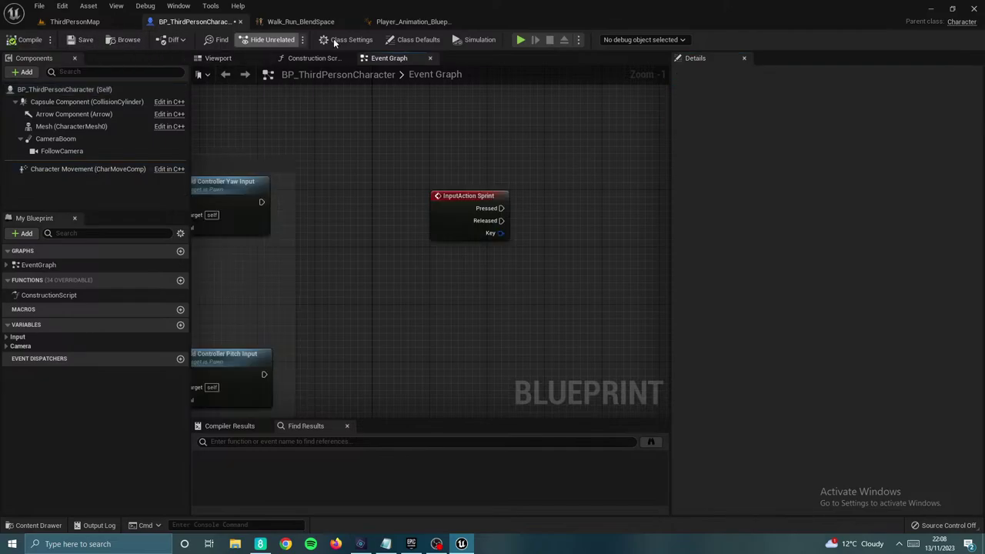
Step: Play the level, walk the character around to check the walking animation, and stop the preview
{"action": "left_click", "coordinate": [520, 40]}
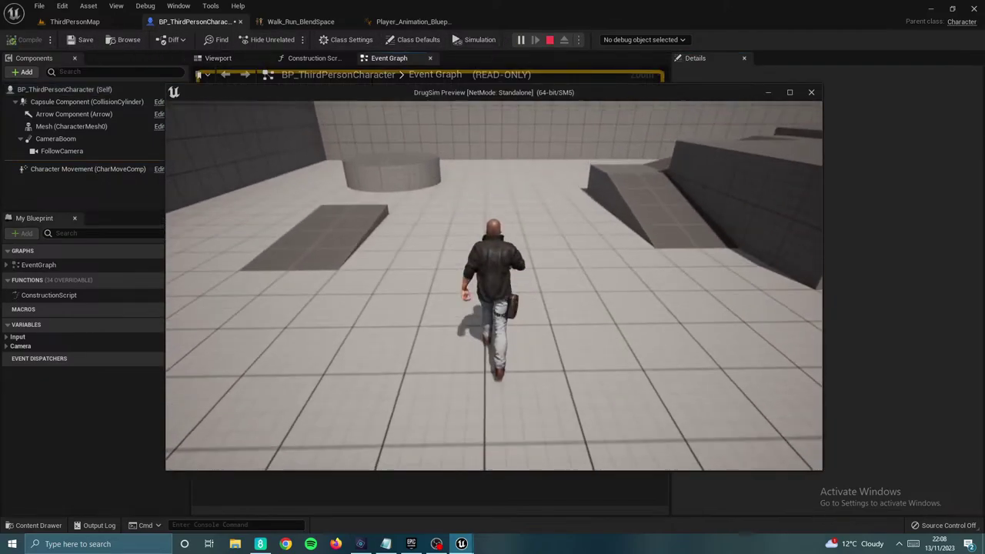
{"action": "key", "text": "w"}
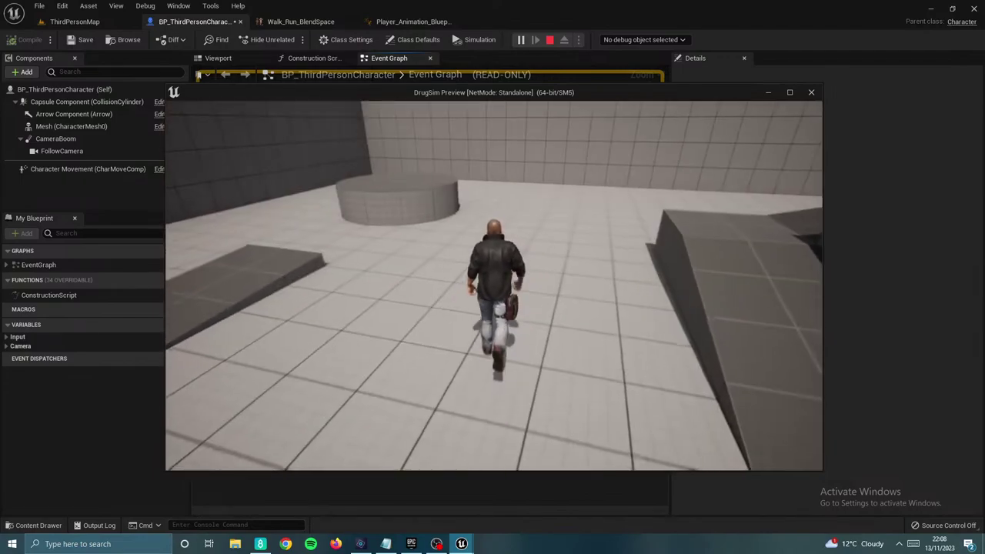
{"action": "key", "text": "w"}
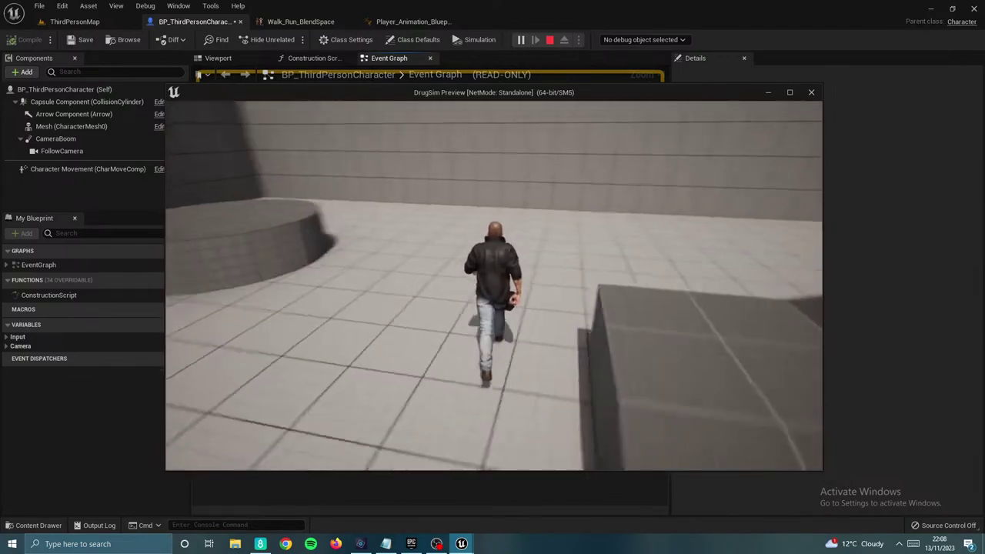
{"action": "key", "text": "w"}
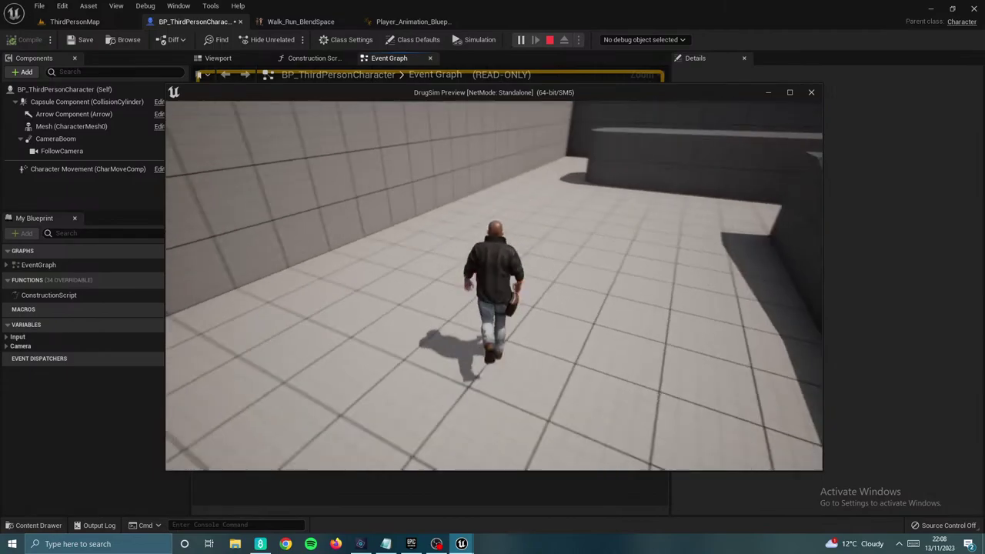
{"action": "key", "text": "w"}
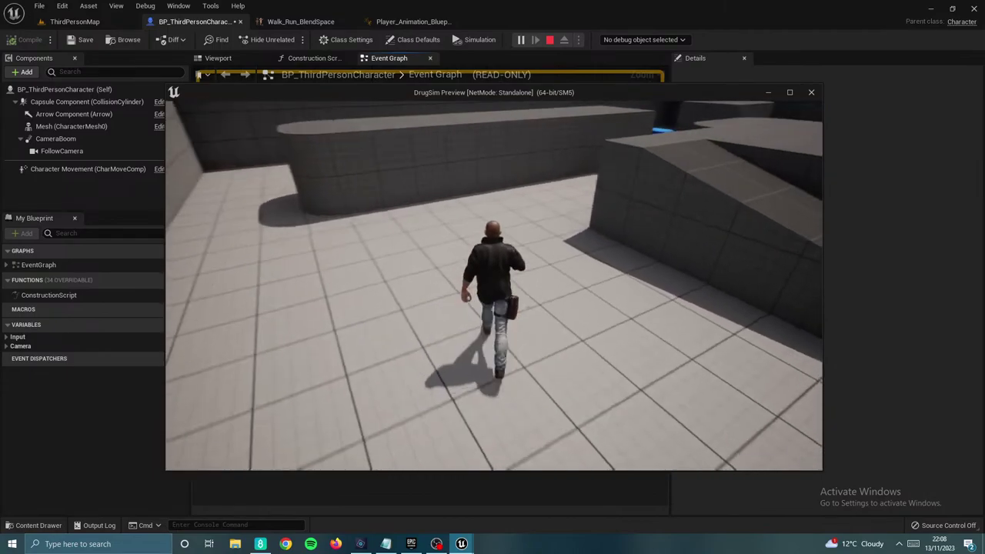
{"action": "key", "text": "Escape"}
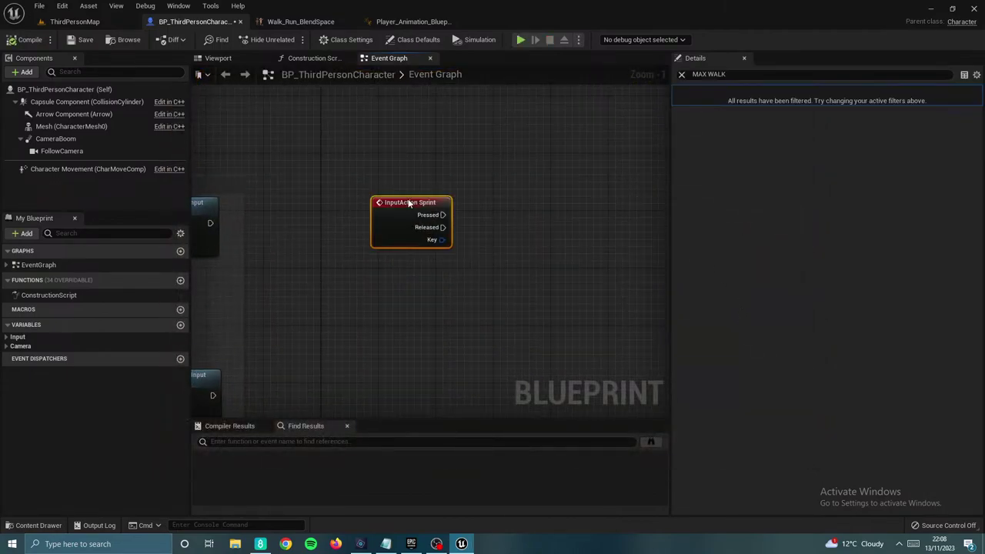
Step: Add a Character Movement reference near the InputAction Sprint event and create a Set Max Walk Speed node from it
{"action": "left_click_drag", "start_coordinate": [409, 200], "coordinate": [415, 216]}
{"action": "right_click_drag", "start_coordinate": [422, 165], "coordinate": [364, 137]}
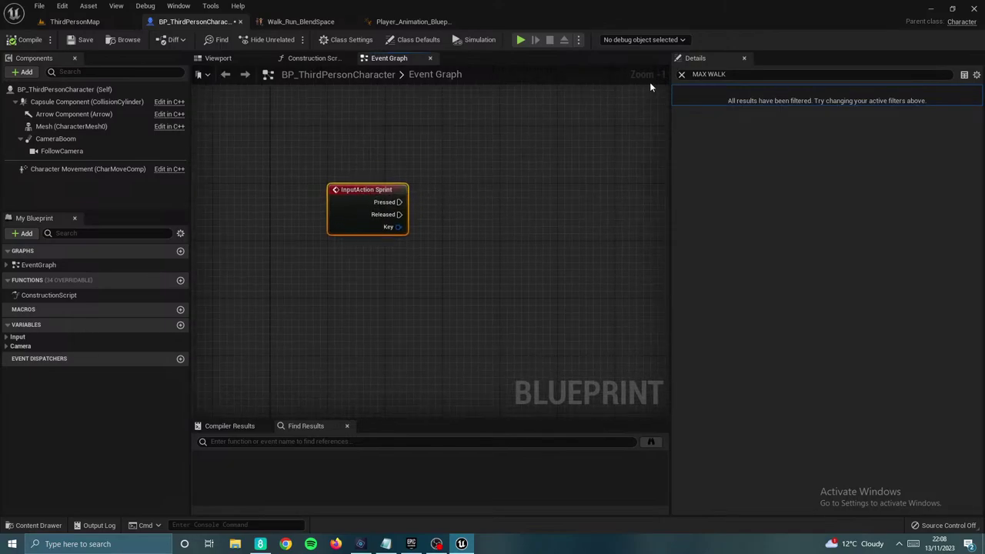
{"action": "left_click", "coordinate": [509, 171]}
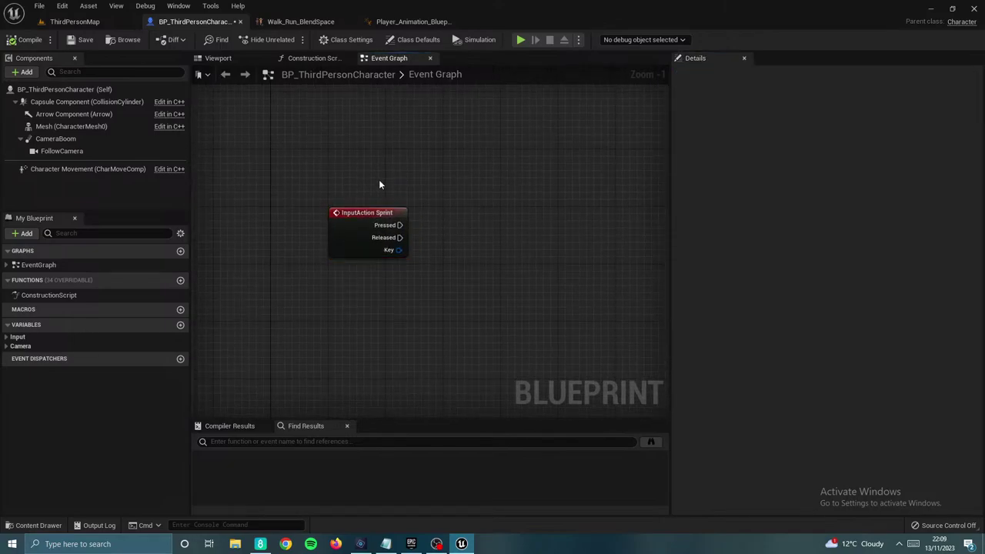
{"action": "left_click_drag", "start_coordinate": [53, 169], "coordinate": [343, 158]}
{"action": "left_click_drag", "start_coordinate": [405, 161], "coordinate": [492, 204]}
{"action": "type", "text": "SET"}
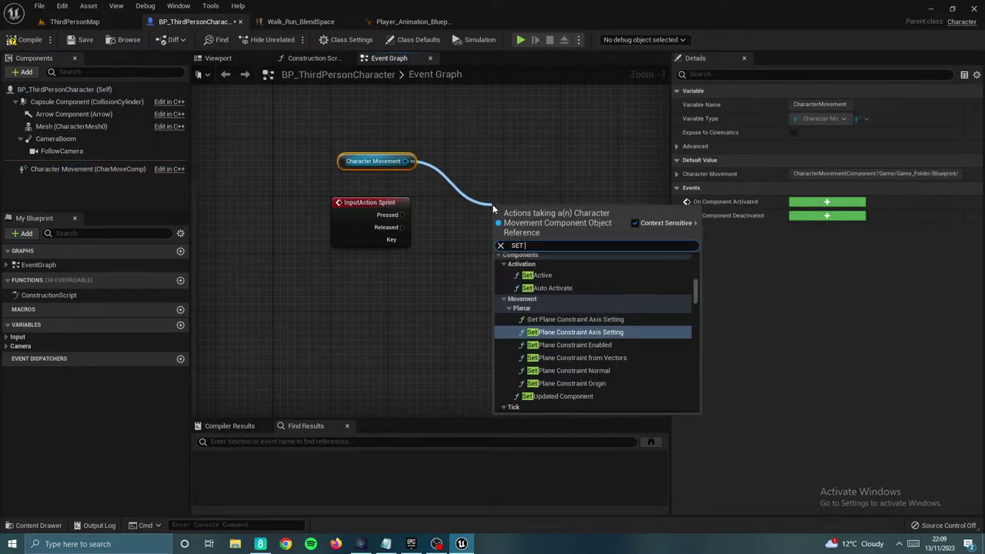
{"action": "type", "text": " MAX WALK SOPE"}
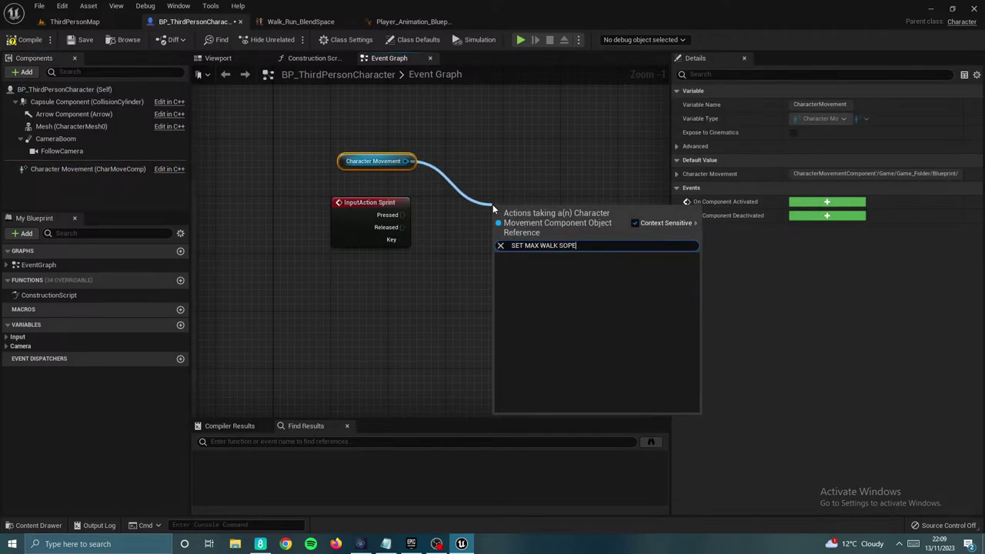
{"action": "key", "text": "BackSpace"}
{"action": "key", "text": "BackSpace"}
{"action": "key", "text": "BackSpace"}
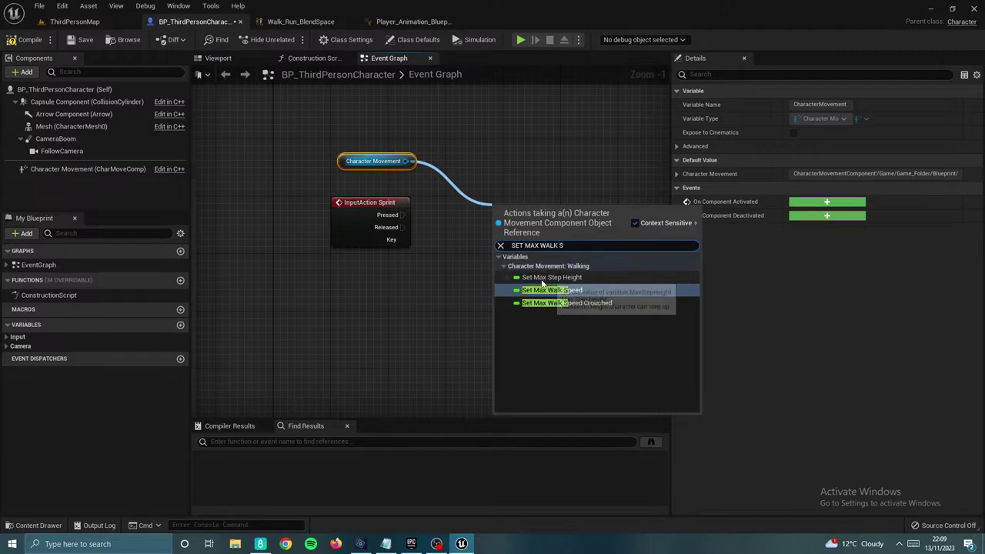
{"action": "left_click", "coordinate": [542, 286]}
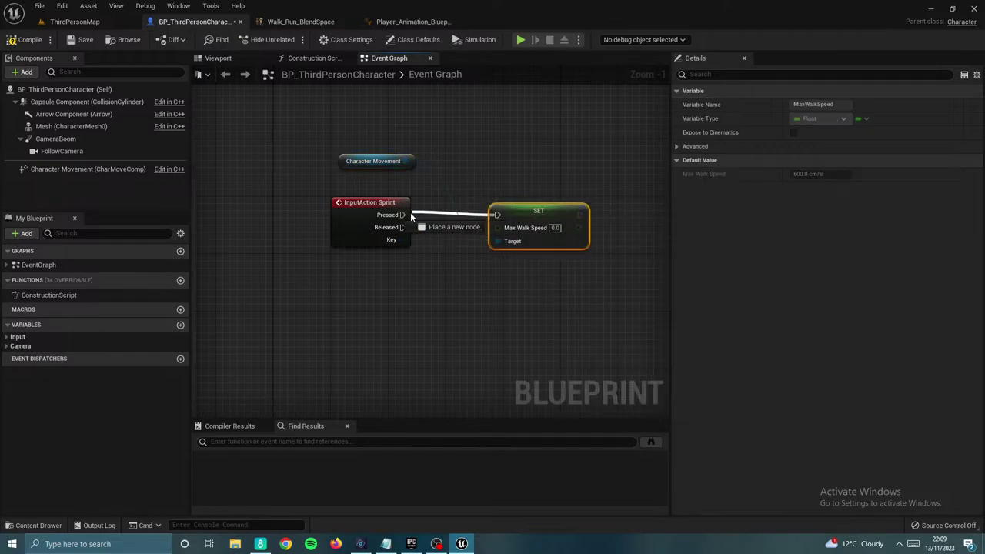
Step: Connect the Sprint event's Pressed output to the SET node and give it a Max Walk Speed of 400
{"action": "left_click_drag", "start_coordinate": [411, 216], "coordinate": [411, 215]}
{"action": "left_click_drag", "start_coordinate": [538, 220], "coordinate": [518, 169]}
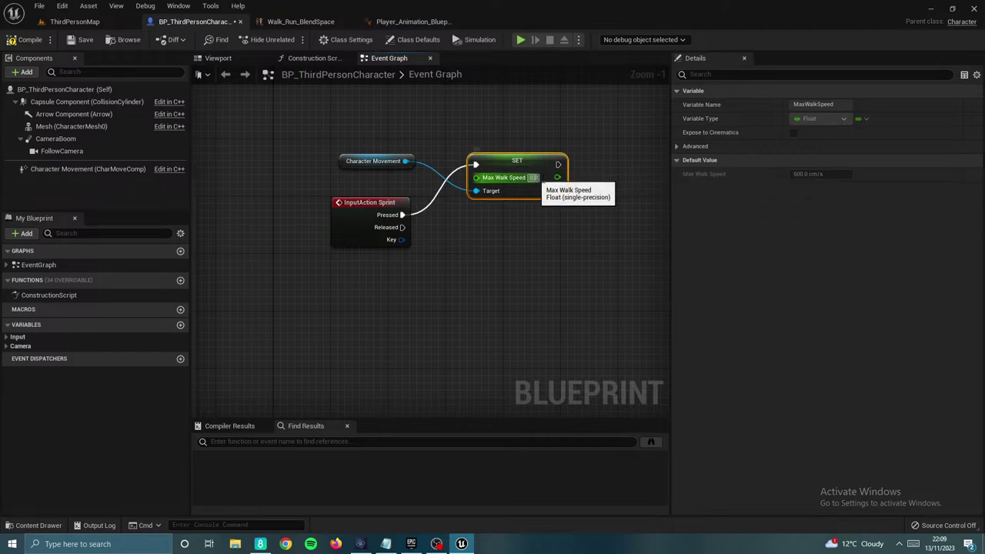
{"action": "left_click", "coordinate": [533, 177]}
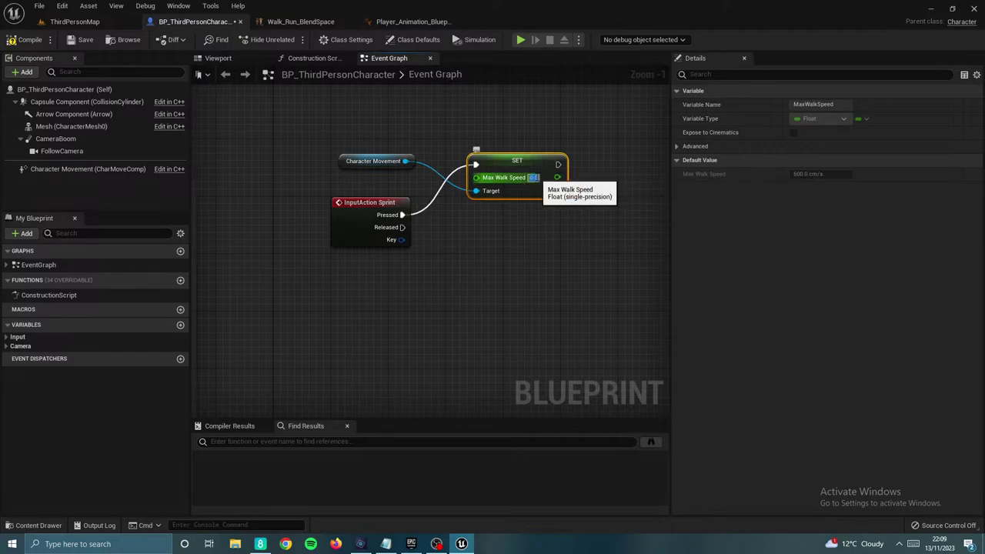
{"action": "type", "text": "400"}
{"action": "left_click", "coordinate": [531, 273]}
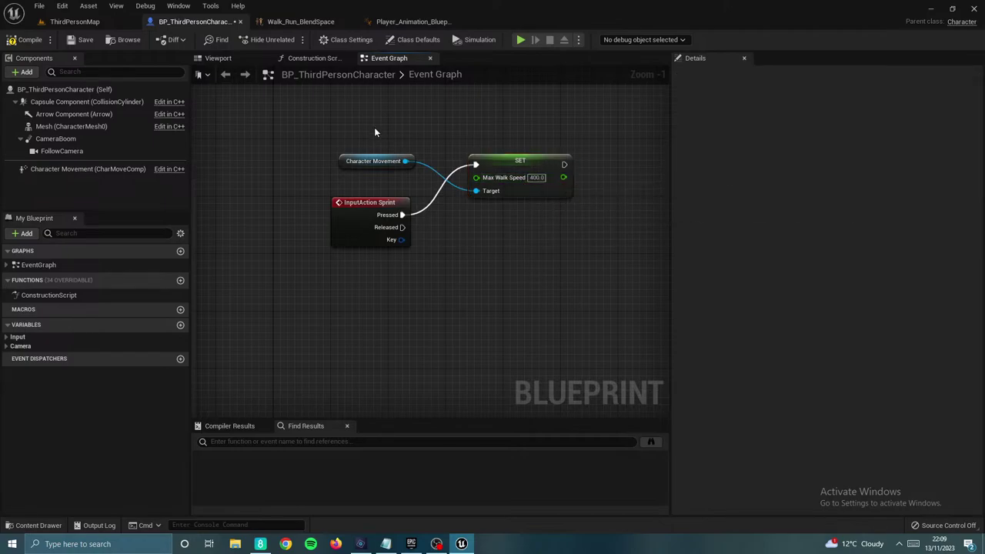
Step: Duplicate the Character Movement and SET nodes below the originals and connect the Sprint event's Released output to the copied SET node
{"action": "left_click_drag", "start_coordinate": [374, 127], "coordinate": [517, 172]}
{"action": "key", "text": "ctrl+c"}
{"action": "key", "text": "ctrl+v"}
{"action": "left_click_drag", "start_coordinate": [622, 188], "coordinate": [509, 249]}
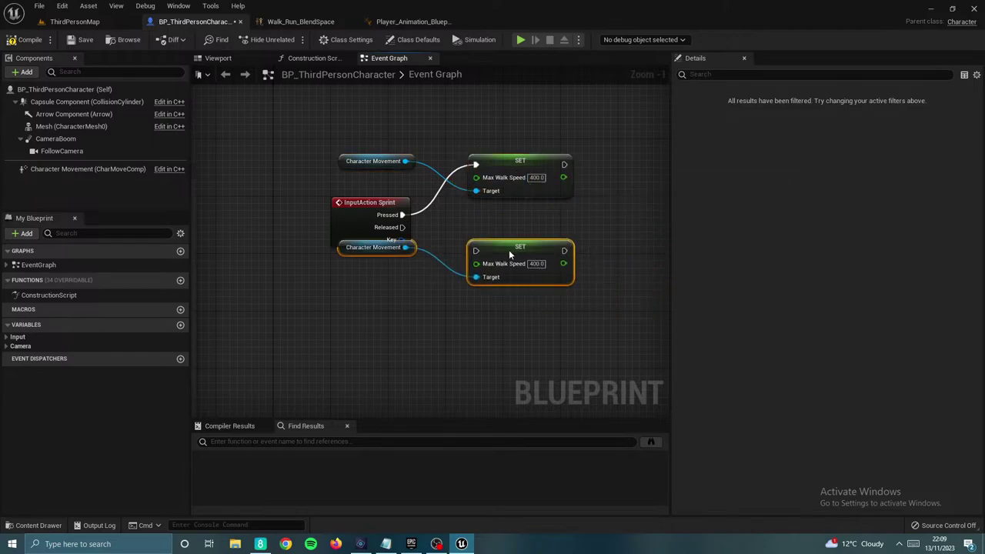
{"action": "left_click", "coordinate": [485, 208]}
{"action": "left_click_drag", "start_coordinate": [373, 243], "coordinate": [373, 273]}
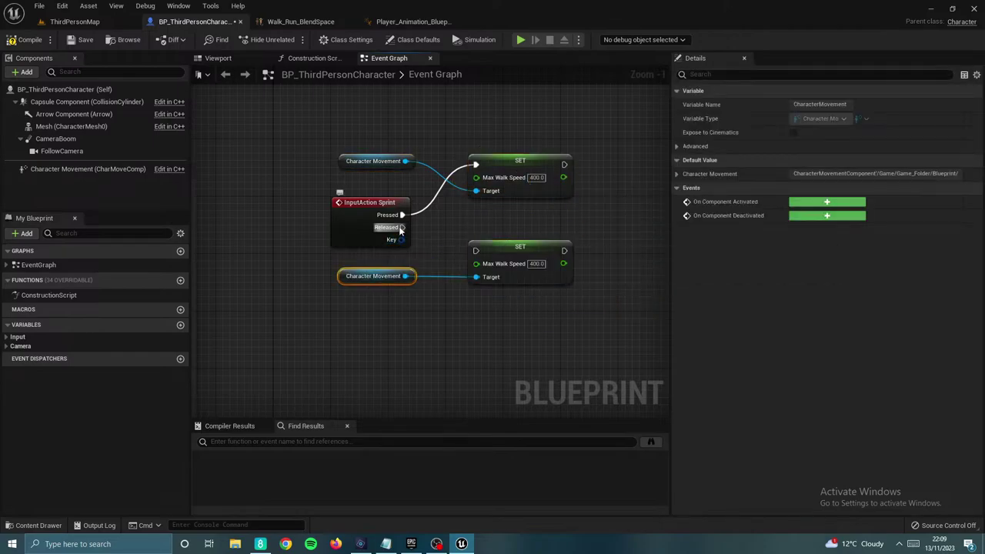
{"action": "left_click_drag", "start_coordinate": [400, 228], "coordinate": [476, 251]}
Step: Feed both SET nodes' Target inputs from the original Character Movement node, placed between them, and delete the duplicate reference
{"action": "left_click_drag", "start_coordinate": [381, 154], "coordinate": [476, 276]}
{"action": "left_click", "coordinate": [381, 275]}
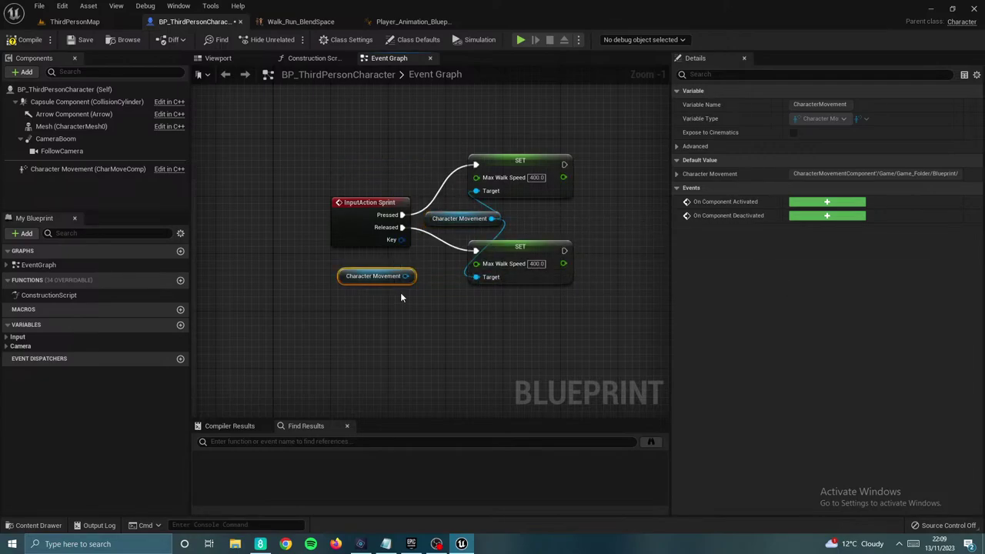
{"action": "key", "text": "Delete"}
Step: Move both SET nodes further from the Sprint event and set the Released branch's Max Walk Speed to 250
{"action": "left_click_drag", "start_coordinate": [539, 150], "coordinate": [617, 265]}
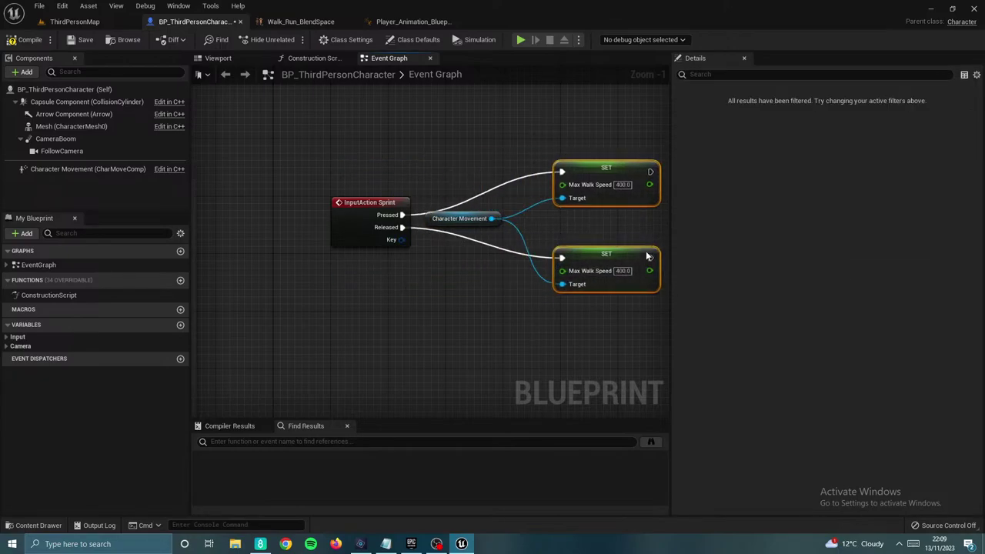
{"action": "left_click", "coordinate": [593, 217]}
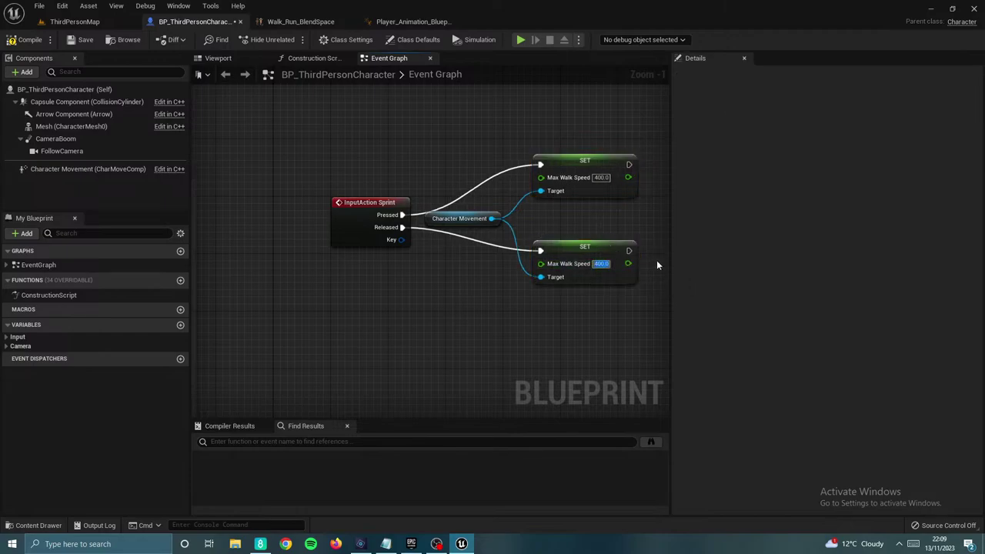
{"action": "type", "text": "250"}
{"action": "key", "text": "Return"}
Step: Play the level to test walking, sprinting and jumping with the character, and stop the preview
{"action": "left_click", "coordinate": [521, 39]}
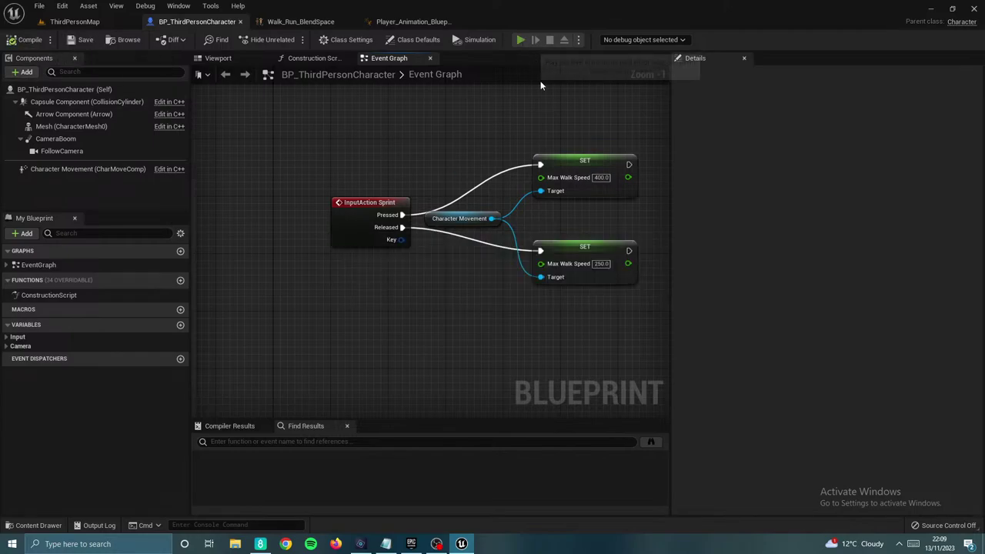
{"action": "key", "text": "w"}
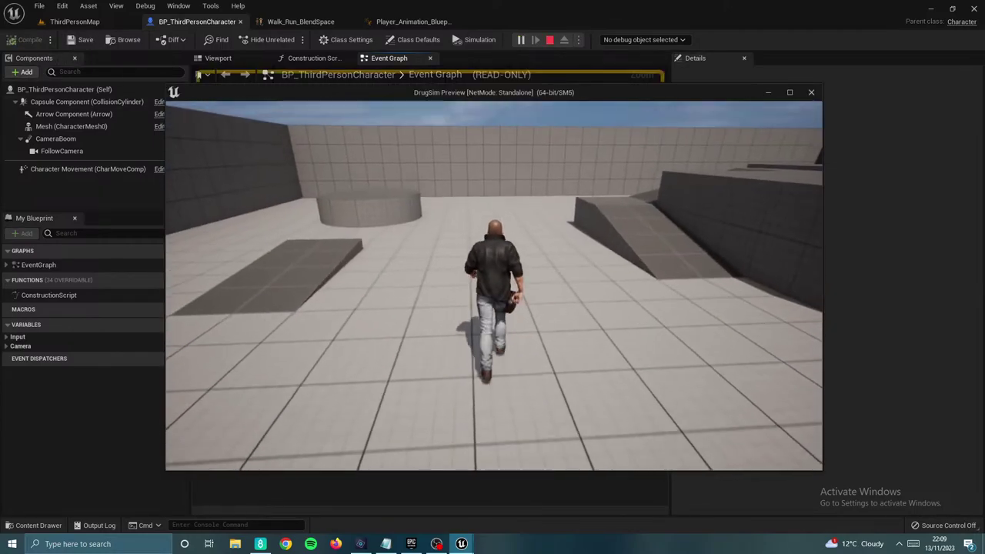
{"action": "key", "text": "shift"}
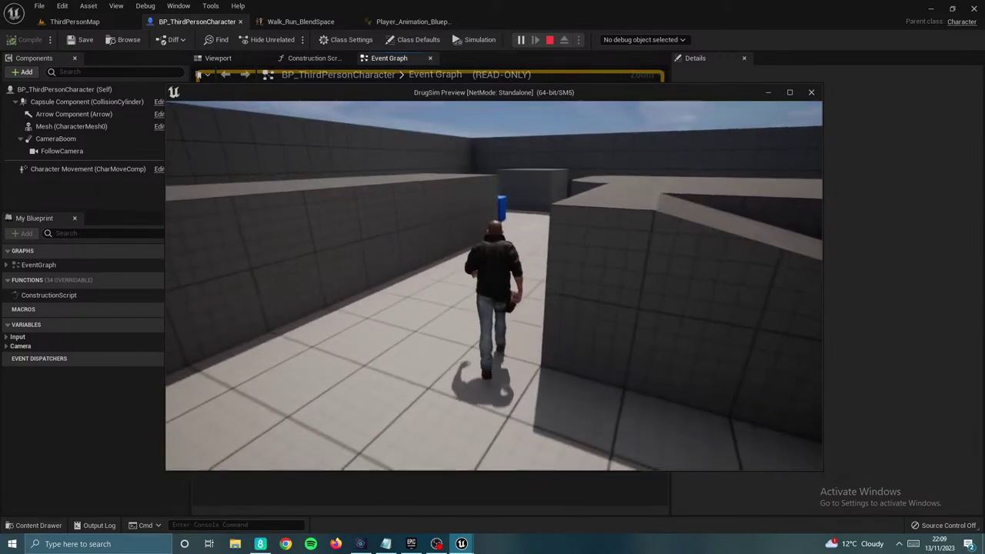
{"action": "key", "text": "space"}
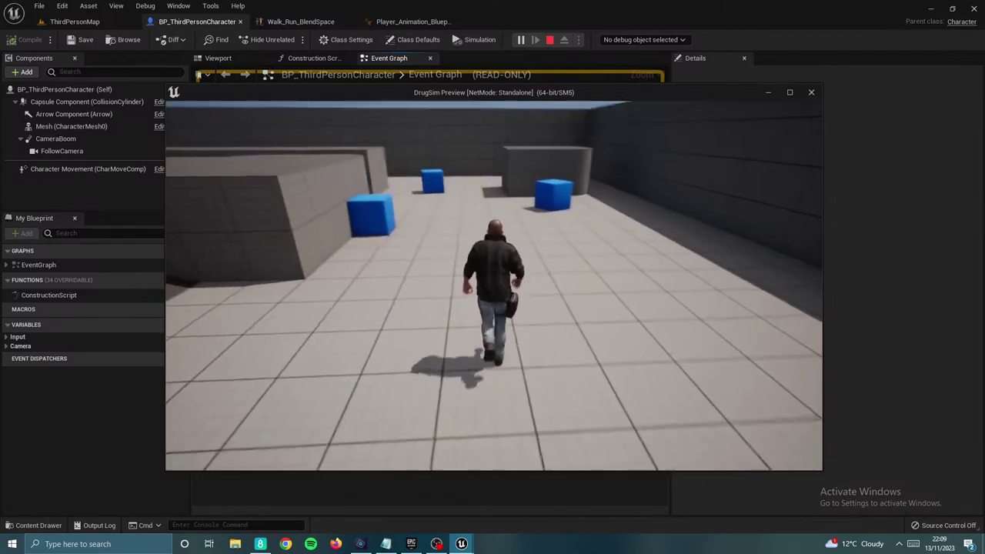
{"action": "key", "text": "Escape"}
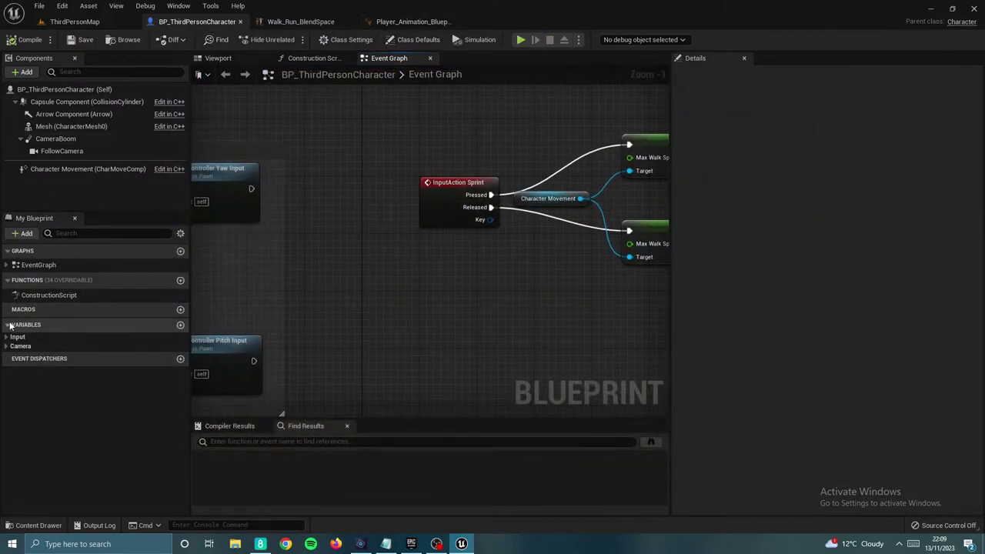
Step: Add a Float variable named Stamina to the character blueprint and compile it
{"action": "left_click", "coordinate": [181, 325]}
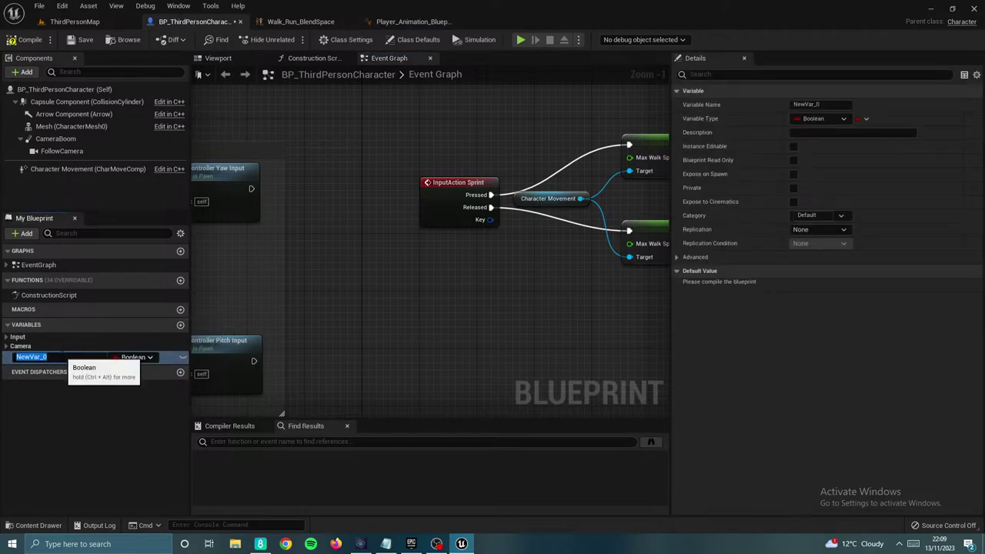
{"action": "type", "text": "Stamina"}
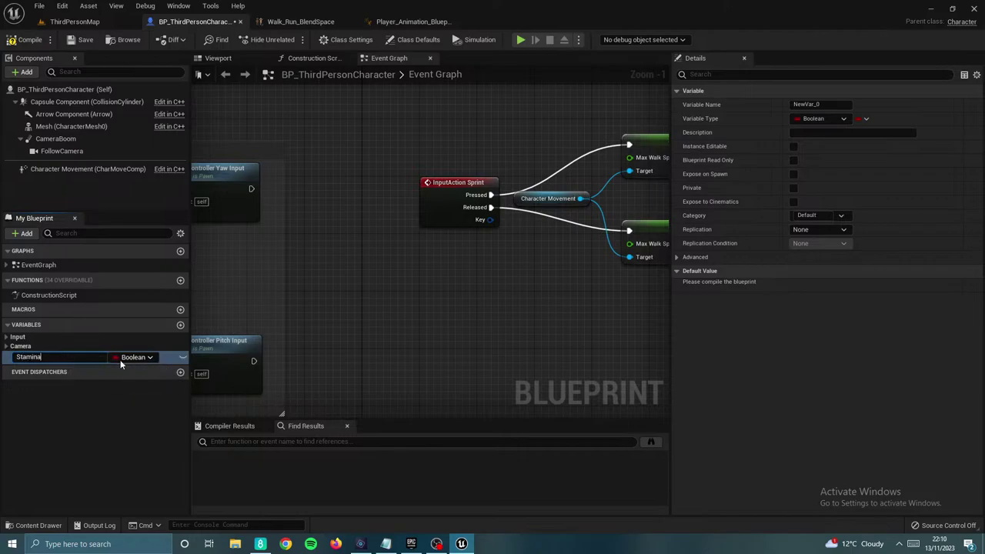
{"action": "key", "text": "Return"}
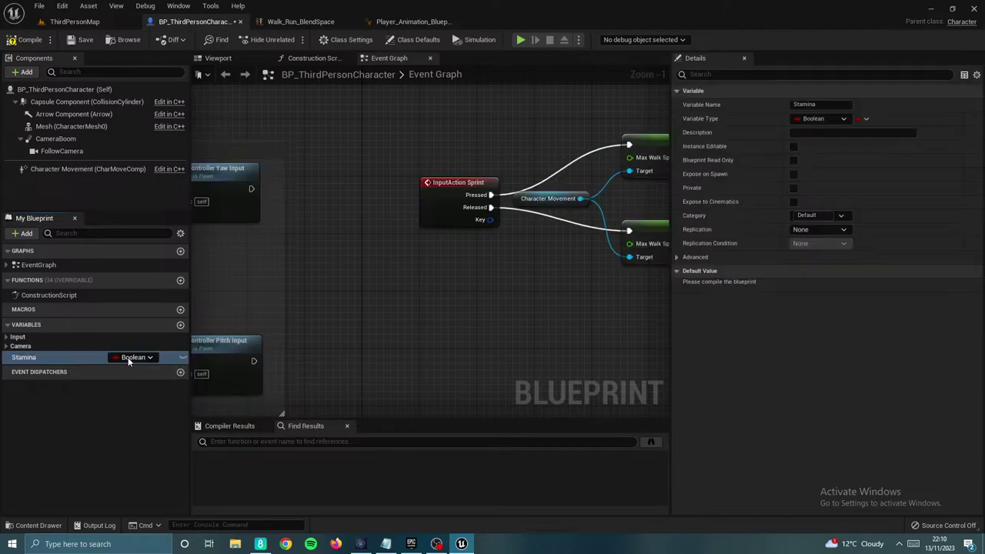
{"action": "left_click", "coordinate": [131, 357]}
{"action": "left_click", "coordinate": [143, 180]}
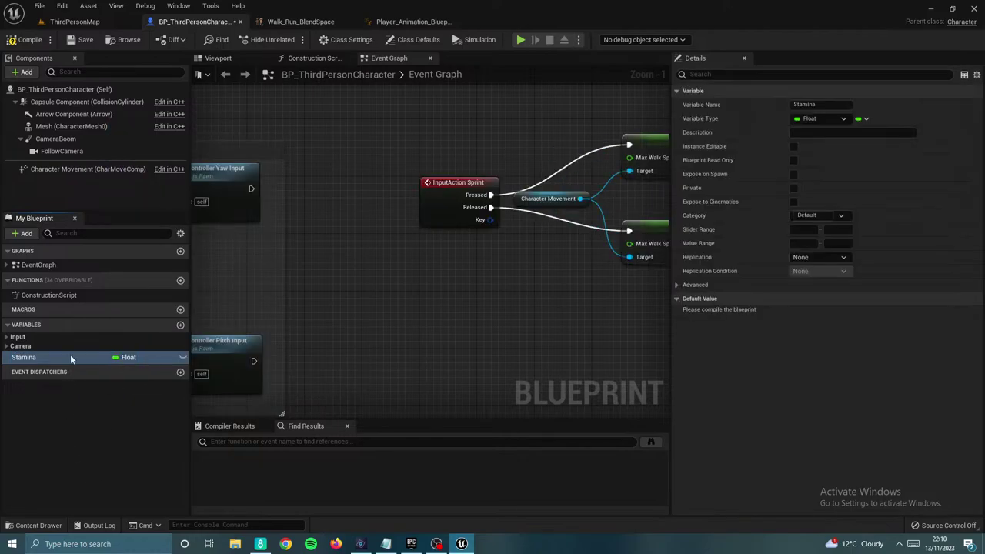
{"action": "left_click", "coordinate": [34, 40]}
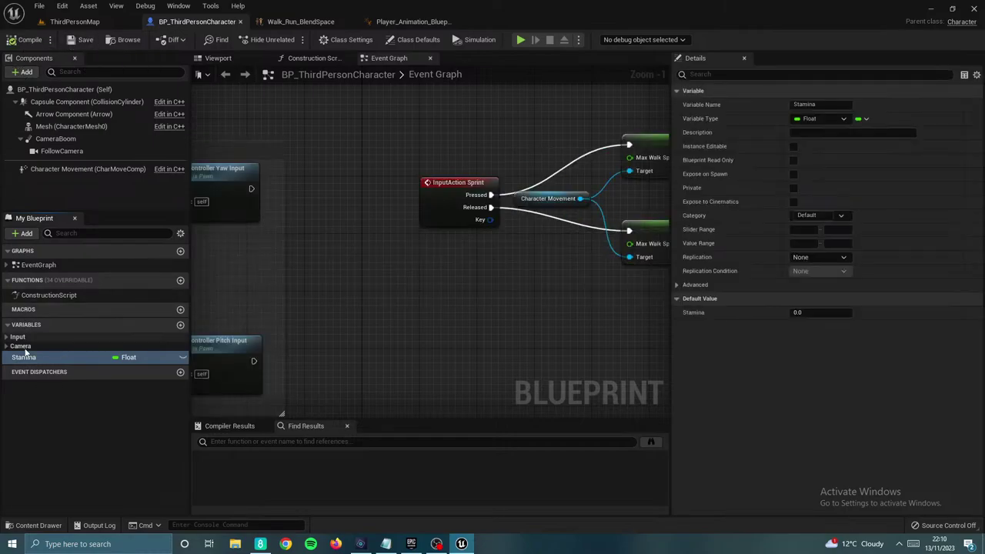
Step: Set the Stamina variable's default value to 1 and put it in a new category named Player_Info
{"action": "left_click", "coordinate": [798, 312]}
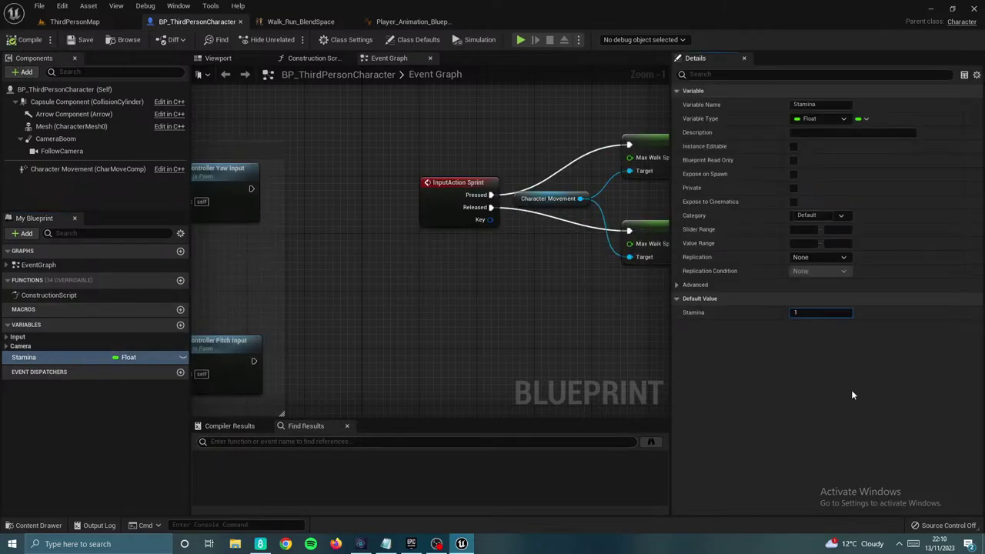
{"action": "type", "text": "1"}
{"action": "key", "text": "Return"}
{"action": "left_click", "coordinate": [807, 215]}
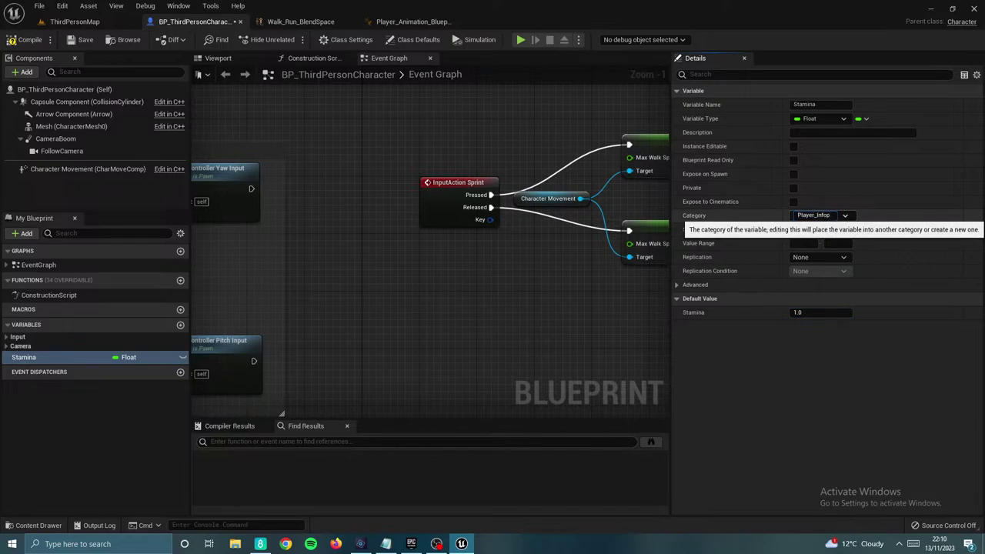
{"action": "type", "text": "Player_Infop"}
{"action": "key", "text": "BackSpace"}
{"action": "key", "text": "Return"}
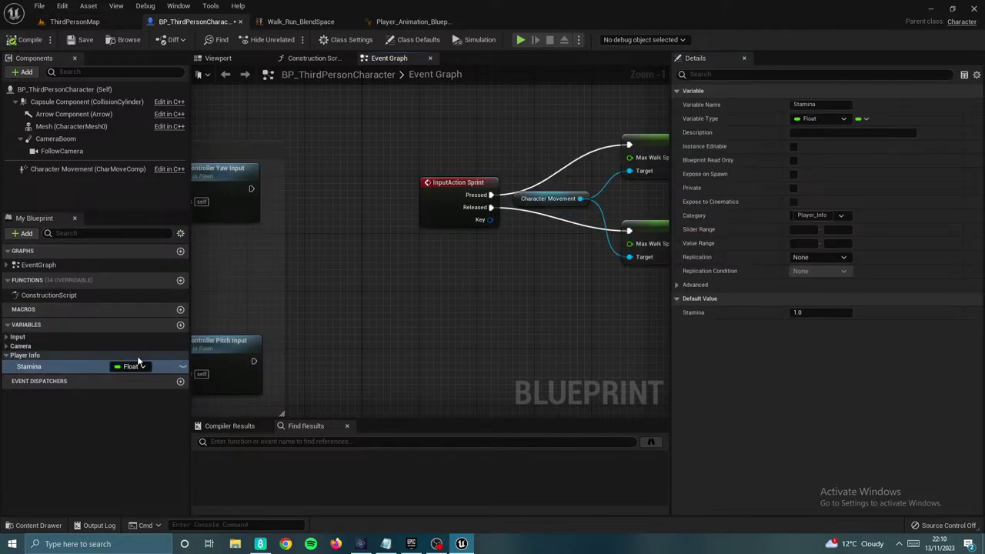
{"action": "right_click_drag", "start_coordinate": [348, 245], "coordinate": [322, 259]}
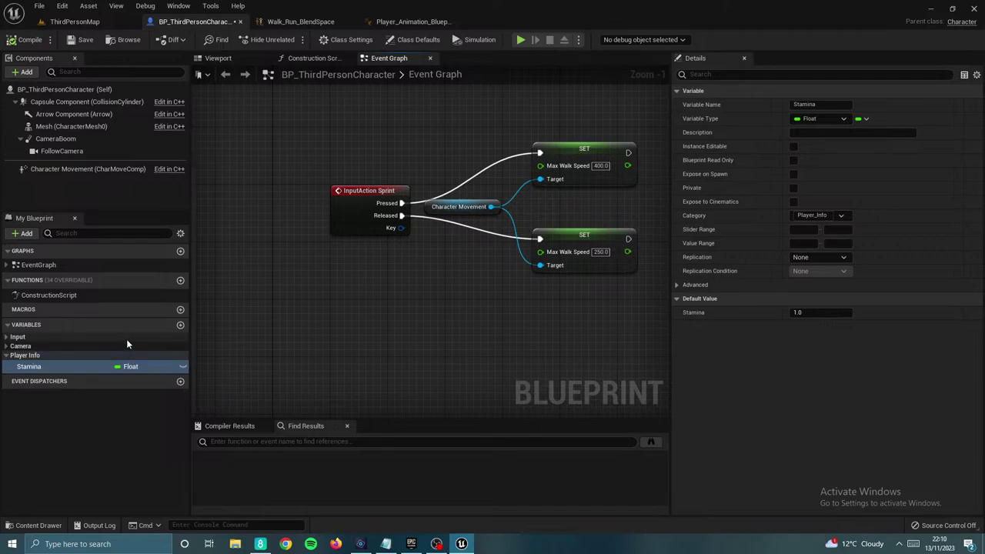
{"action": "right_click_drag", "start_coordinate": [379, 154], "coordinate": [461, 156]}
{"action": "right_click_drag", "start_coordinate": [454, 229], "coordinate": [439, 228]}
{"action": "right_click_drag", "start_coordinate": [346, 210], "coordinate": [310, 215]}
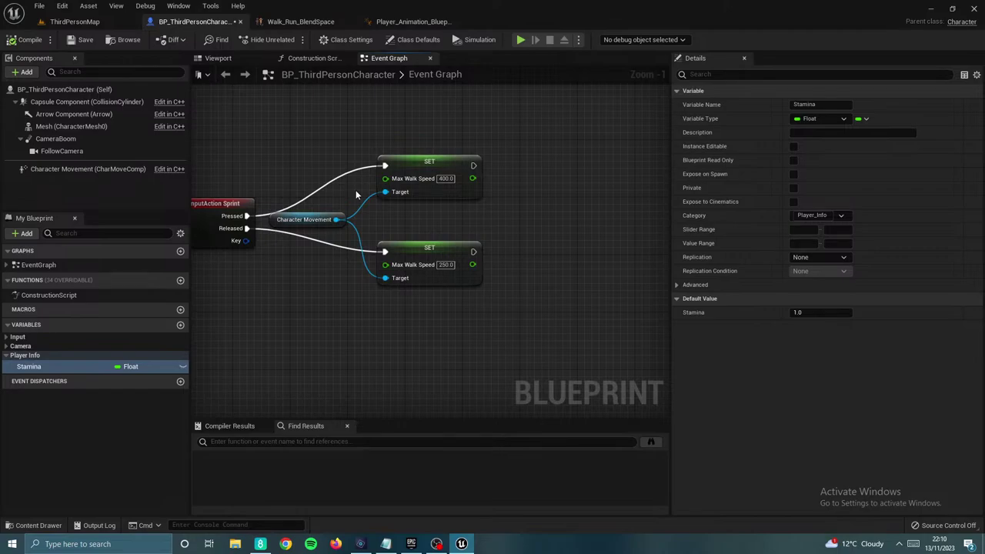
{"action": "mouse_move", "coordinate": [371, 156]}
{"action": "right_mouse_down"}
{"action": "mouse_move", "coordinate": [352, 141]}
{"action": "mouse_move", "coordinate": [357, 157]}
{"action": "right_mouse_up"}
{"action": "left_click_drag", "start_coordinate": [451, 166], "coordinate": [503, 165]}
{"action": "type", "text": "d"}
{"action": "key", "text": "BackSpace"}
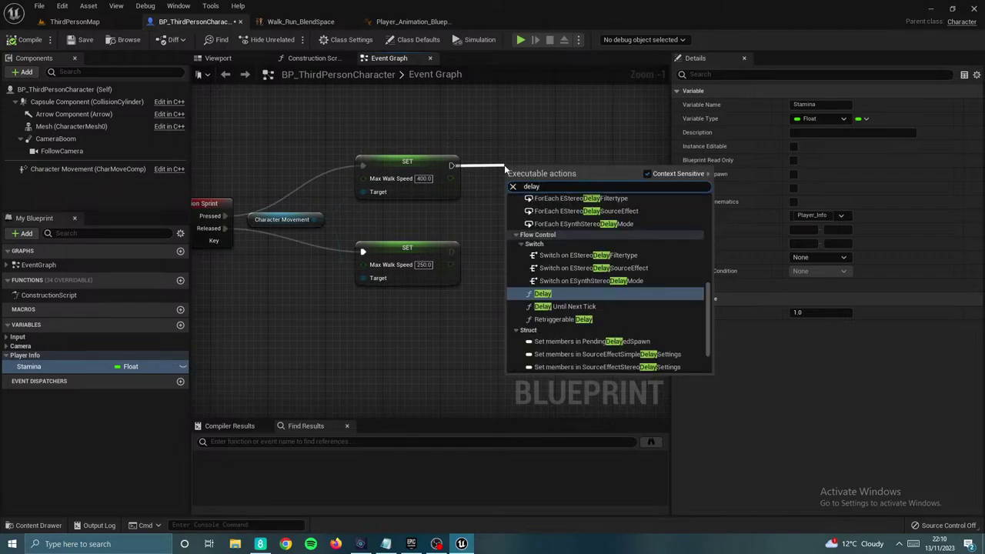
{"action": "right_click_drag", "start_coordinate": [428, 133], "coordinate": [385, 160]}
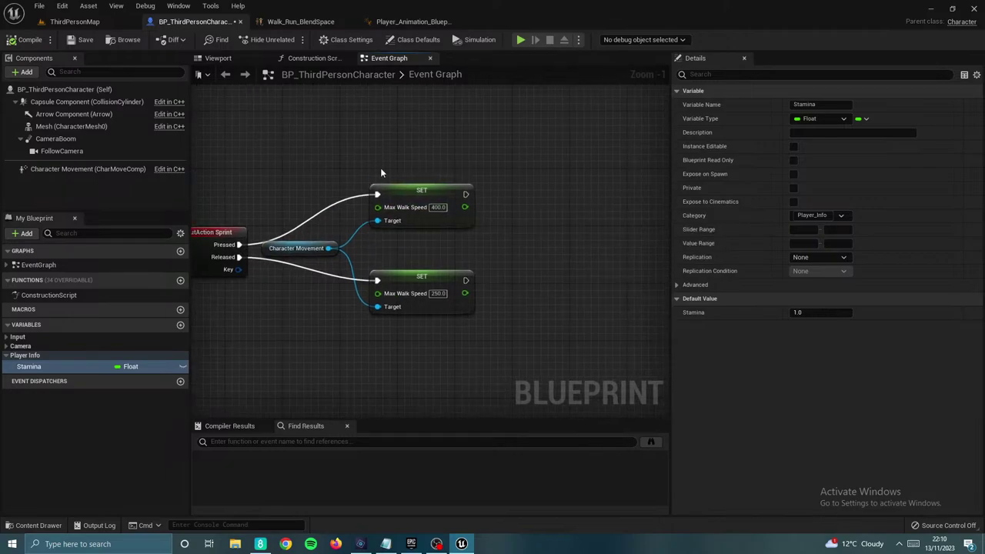
Step: Add a custom event to the empty graph area below the InputAction Sprint event
{"action": "right_click_drag", "start_coordinate": [323, 199], "coordinate": [317, 220]}
{"action": "right_click_drag", "start_coordinate": [476, 180], "coordinate": [428, 173]}
{"action": "right_click_drag", "start_coordinate": [276, 265], "coordinate": [379, 211]}
{"action": "right_click_drag", "start_coordinate": [260, 322], "coordinate": [340, 247]}
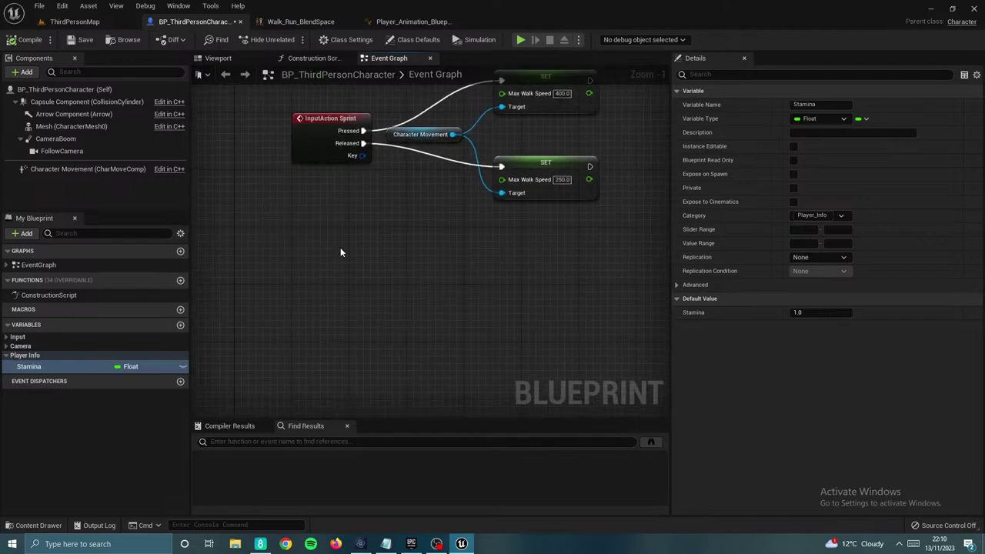
{"action": "right_click", "coordinate": [279, 263]}
{"action": "type", "text": "cus"}
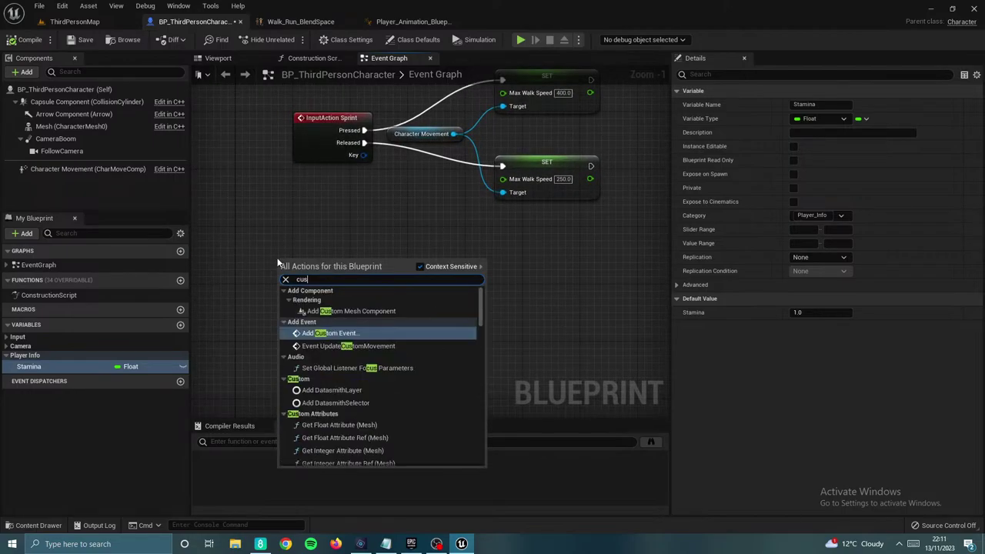
{"action": "type", "text": "tom event"}
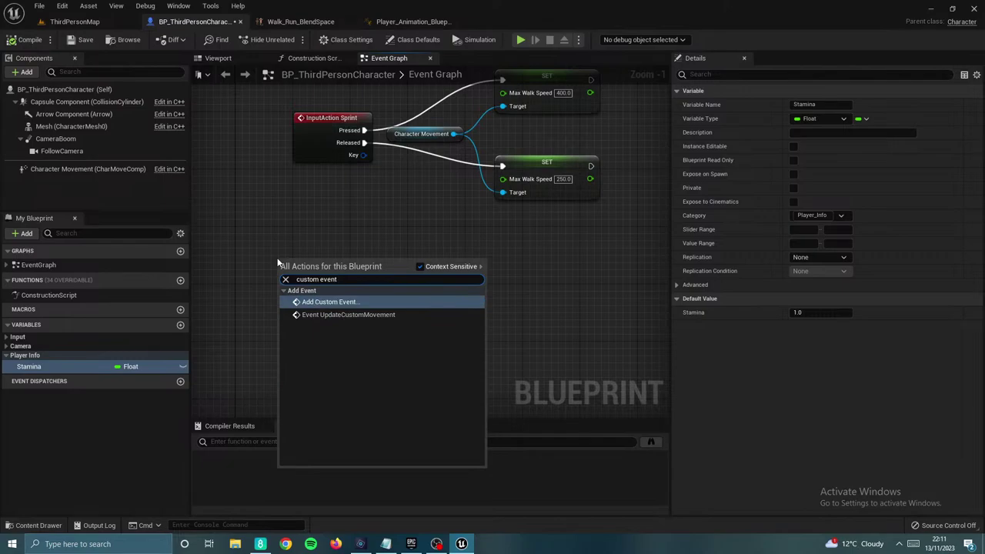
{"action": "key", "text": "Return"}
{"action": "left_click_drag", "start_coordinate": [341, 281], "coordinate": [336, 283]}
Step: Rename the new custom event as Remove_Stamina
{"action": "key", "text": "F2"}
{"action": "left_click", "coordinate": [839, 104]}
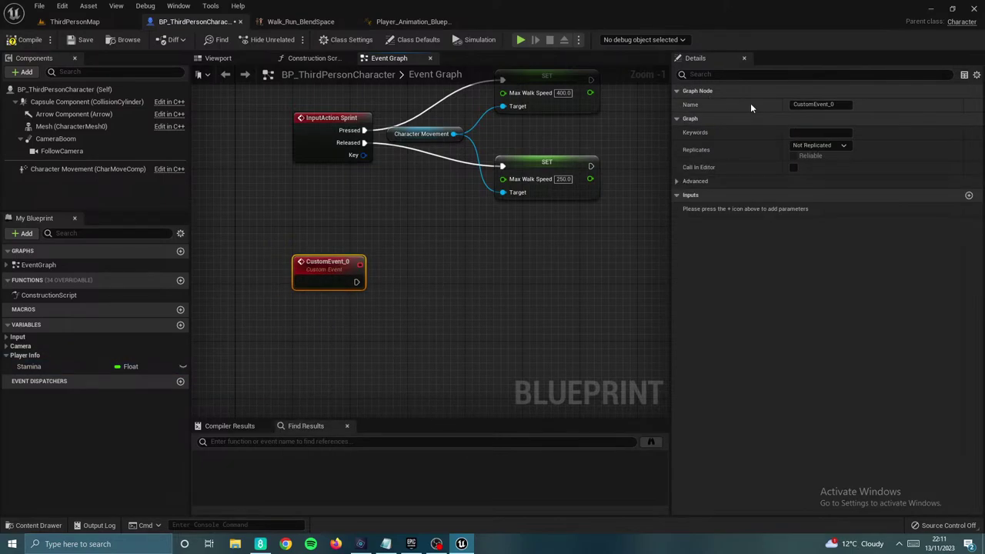
{"action": "key", "text": "ctrl+a"}
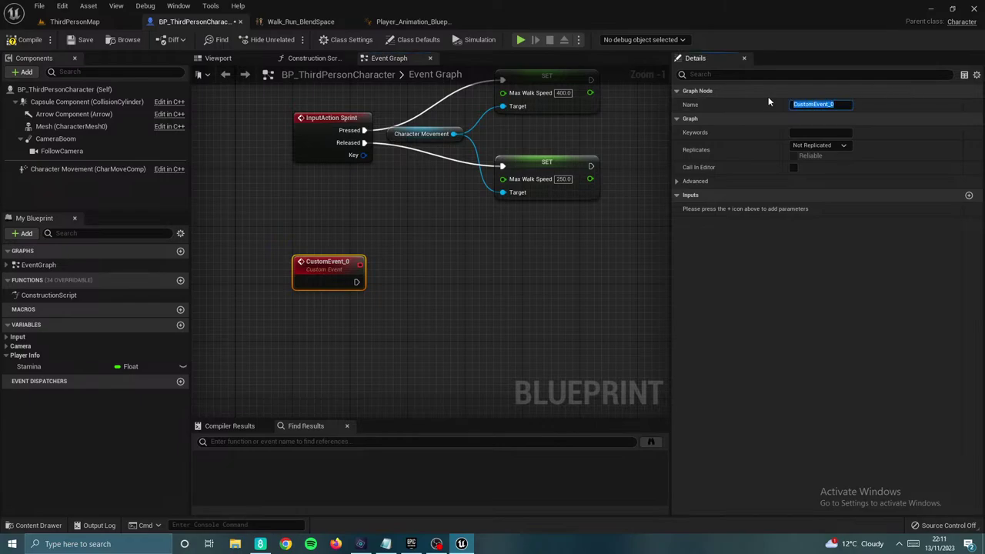
{"action": "type", "text": "Remove_STamina"}
{"action": "key", "text": "Left"}
{"action": "key", "text": "Left"}
{"action": "key", "text": "Left"}
{"action": "key", "text": "Left"}
{"action": "key", "text": "Left"}
{"action": "key", "text": "BackSpace"}
{"action": "type", "text": "t"}
{"action": "left_click", "coordinate": [483, 260]}
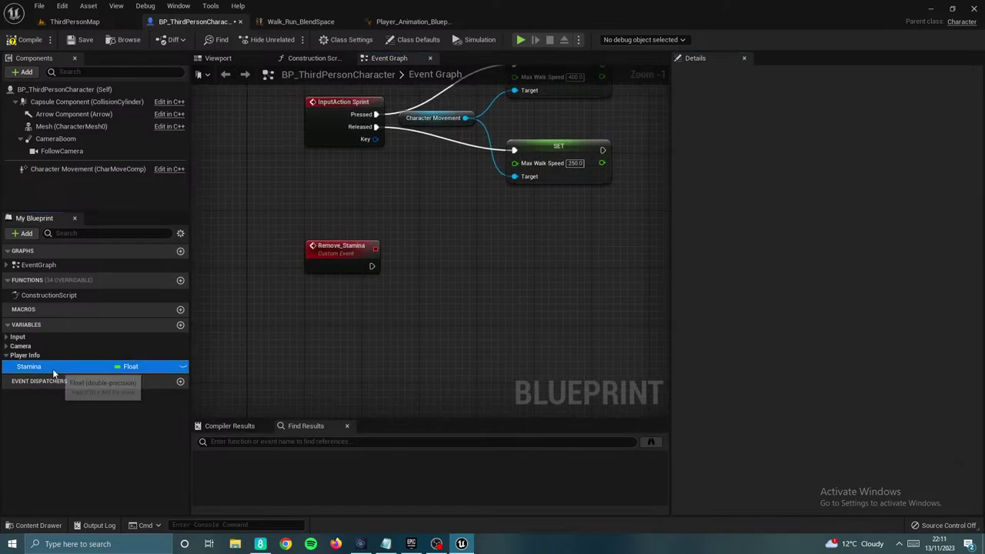
Step: Place a Stamina getter near the Remove_Stamina event and feed it into a new Subtract node
{"action": "left_click_drag", "start_coordinate": [52, 368], "coordinate": [411, 233]}
{"action": "left_click", "coordinate": [353, 221]}
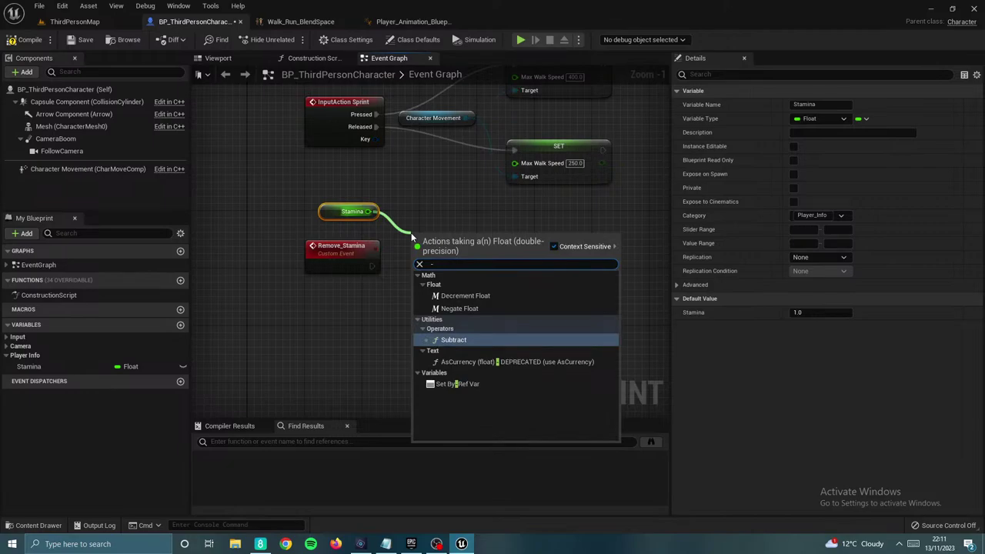
{"action": "key", "text": "Return"}
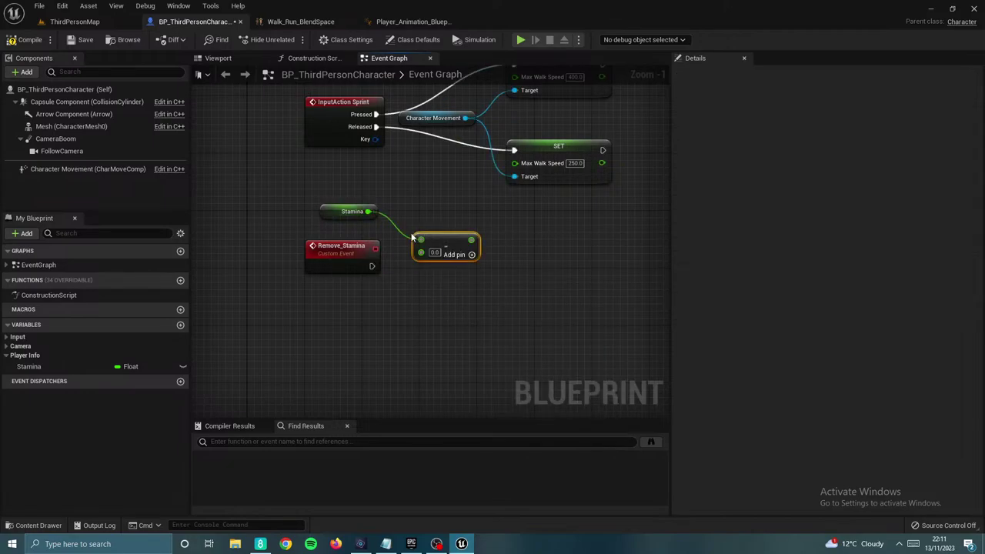
{"action": "left_click_drag", "start_coordinate": [452, 240], "coordinate": [425, 230]}
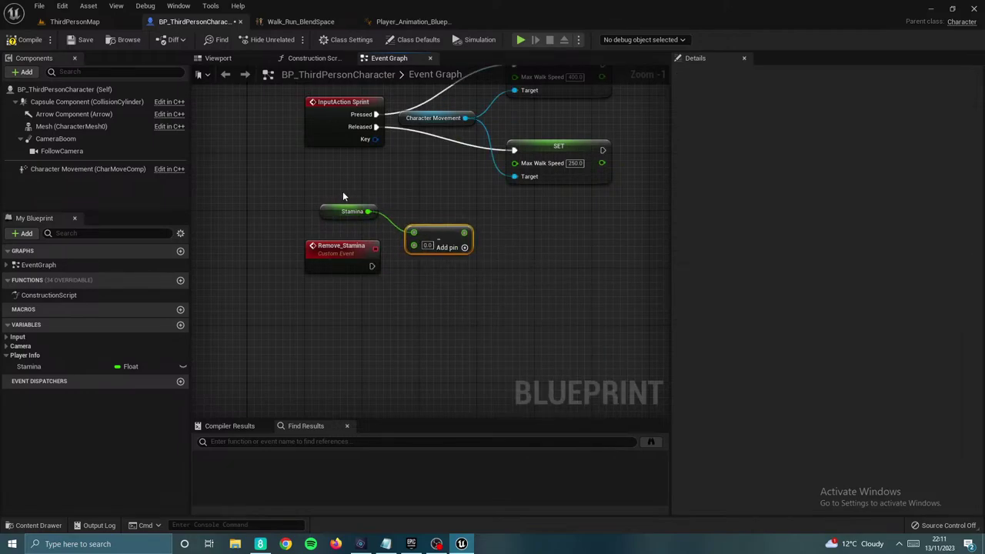
Step: Move the Stamina getter and the Subtract node beneath the Remove_Stamina event and line them up
{"action": "left_click_drag", "start_coordinate": [342, 191], "coordinate": [448, 231]}
{"action": "left_click_drag", "start_coordinate": [448, 231], "coordinate": [433, 301]}
{"action": "left_click", "coordinate": [449, 286]}
{"action": "right_click_drag", "start_coordinate": [422, 263], "coordinate": [441, 241]}
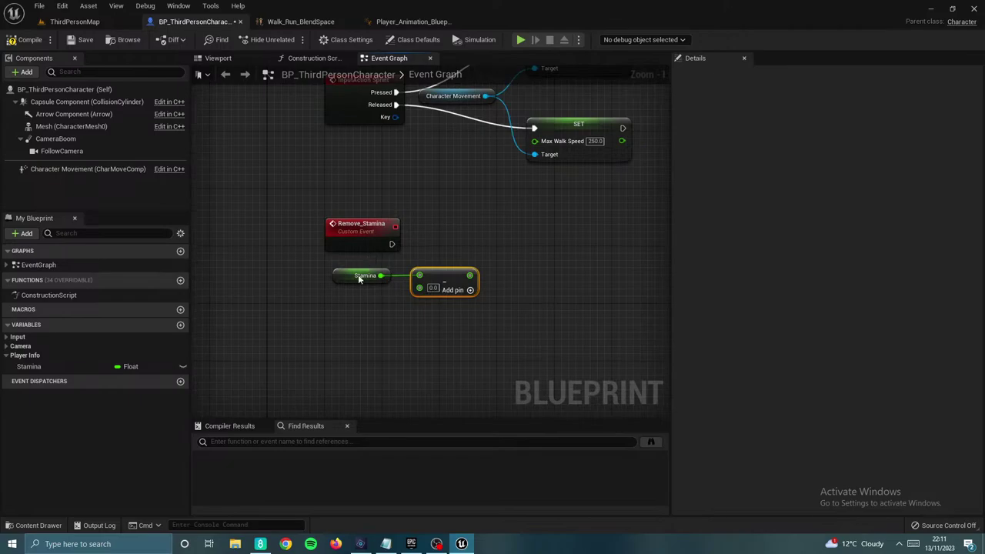
{"action": "left_click_drag", "start_coordinate": [359, 278], "coordinate": [359, 271]}
Step: Promote the Subtract node's second input to a variable, place its getter below Stamina, and assign it to the Player_Info category
{"action": "right_click", "coordinate": [419, 289]}
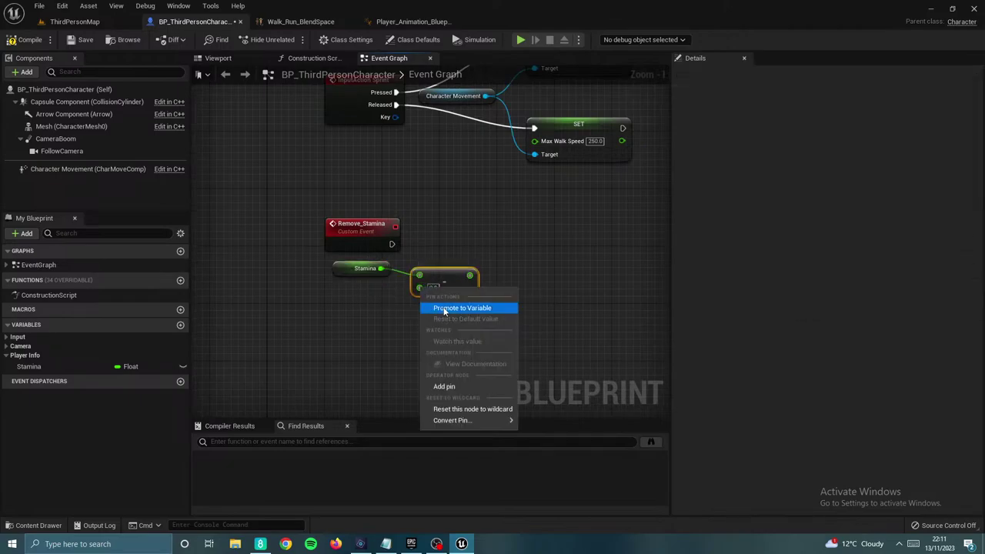
{"action": "left_click", "coordinate": [445, 309]}
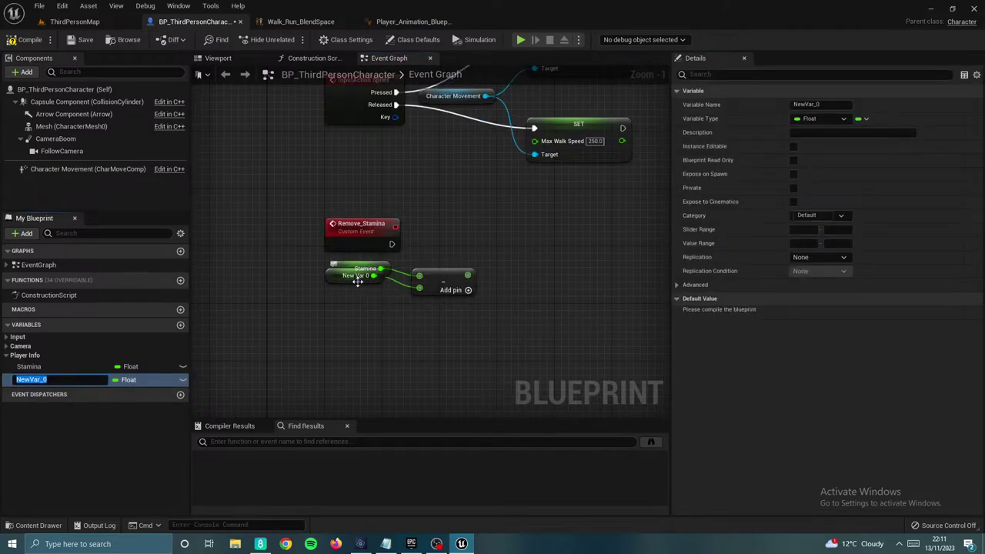
{"action": "left_click_drag", "start_coordinate": [357, 278], "coordinate": [361, 302]}
{"action": "left_click", "coordinate": [819, 214]}
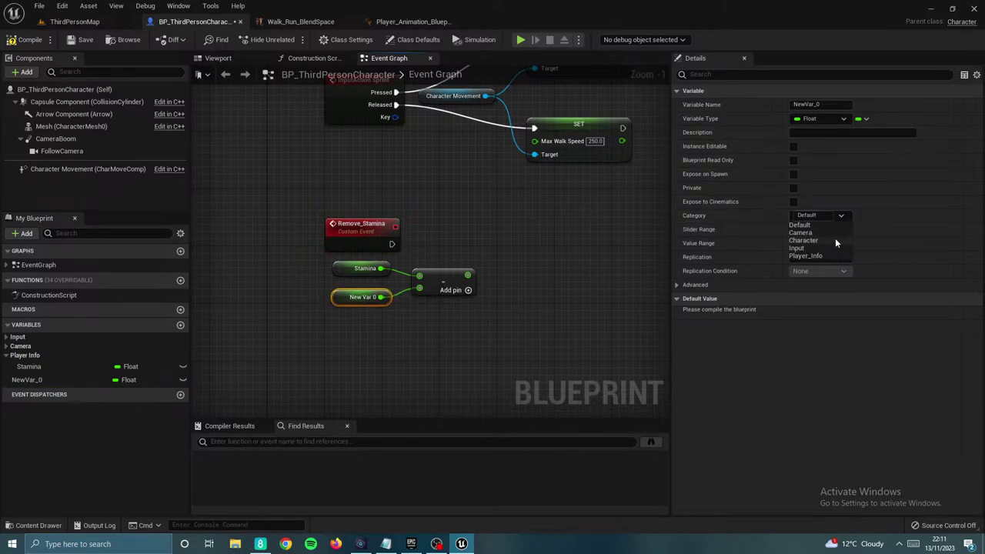
{"action": "left_click", "coordinate": [816, 259]}
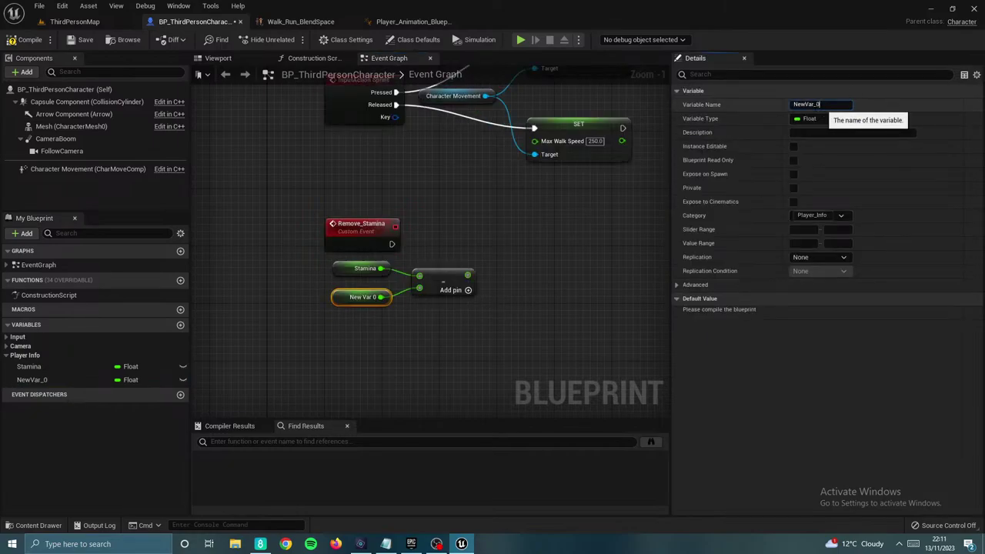
Step: Make the promoted variable instance editable and name it Stamina Drain
{"action": "left_click", "coordinate": [817, 104]}
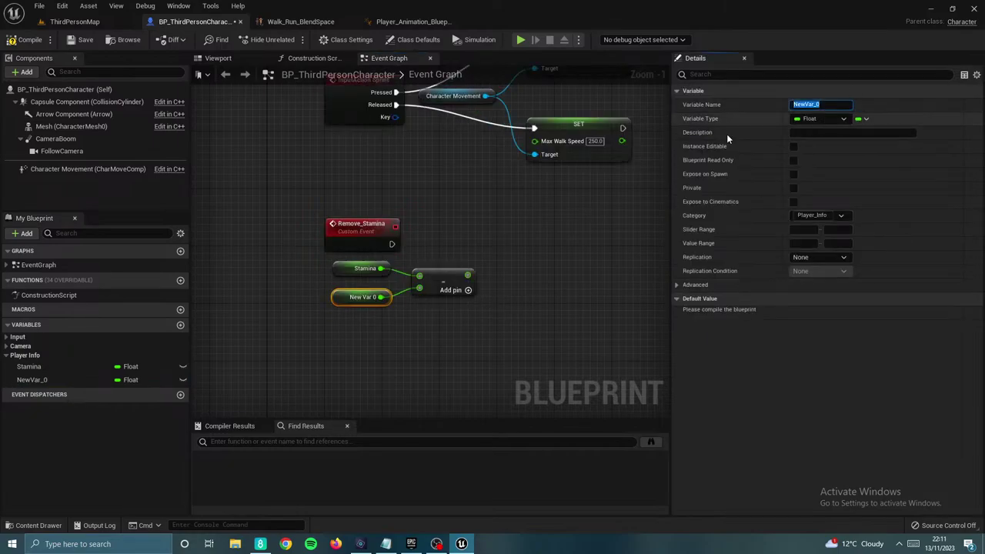
{"action": "left_click", "coordinate": [182, 380]}
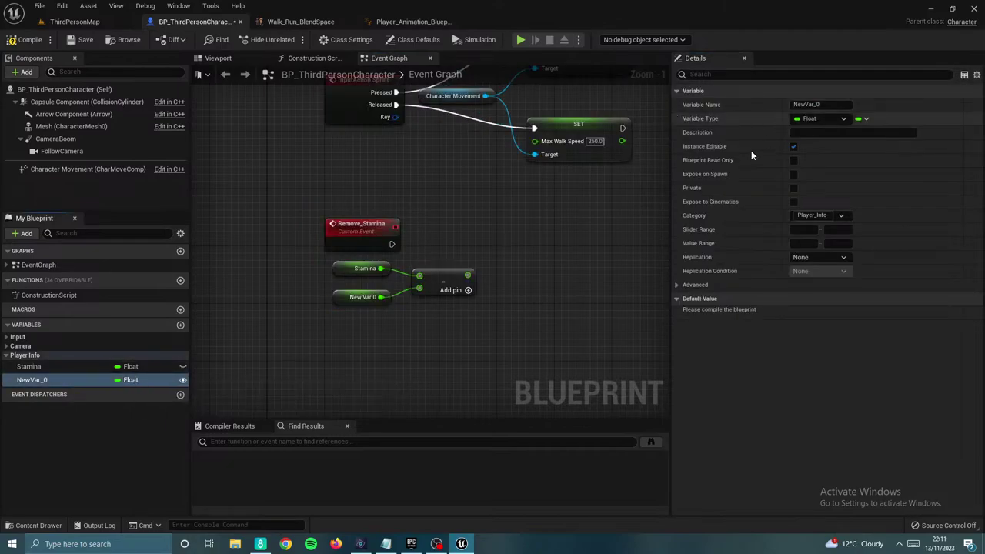
{"action": "left_click", "coordinate": [362, 299]}
{"action": "left_click", "coordinate": [817, 104]}
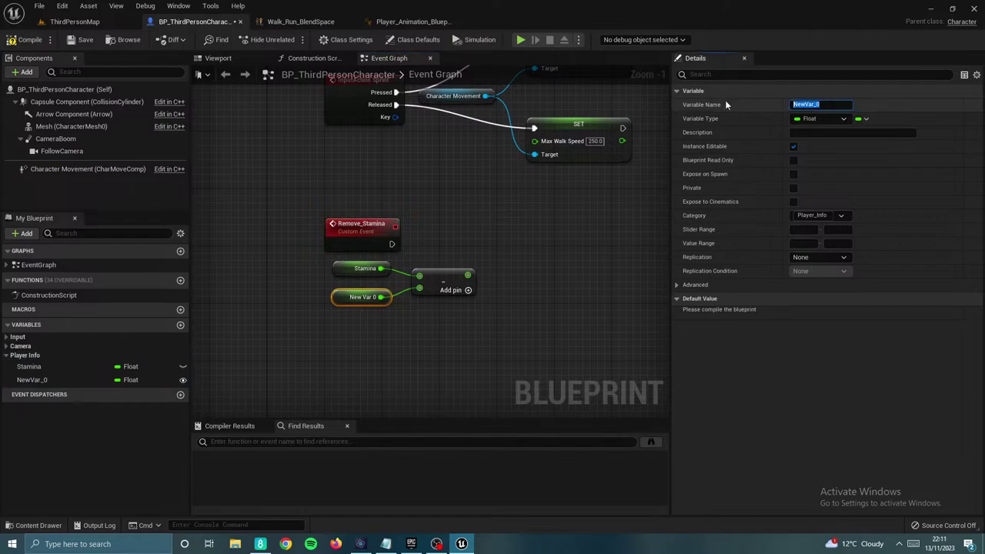
{"action": "type", "text": "Stamina"}
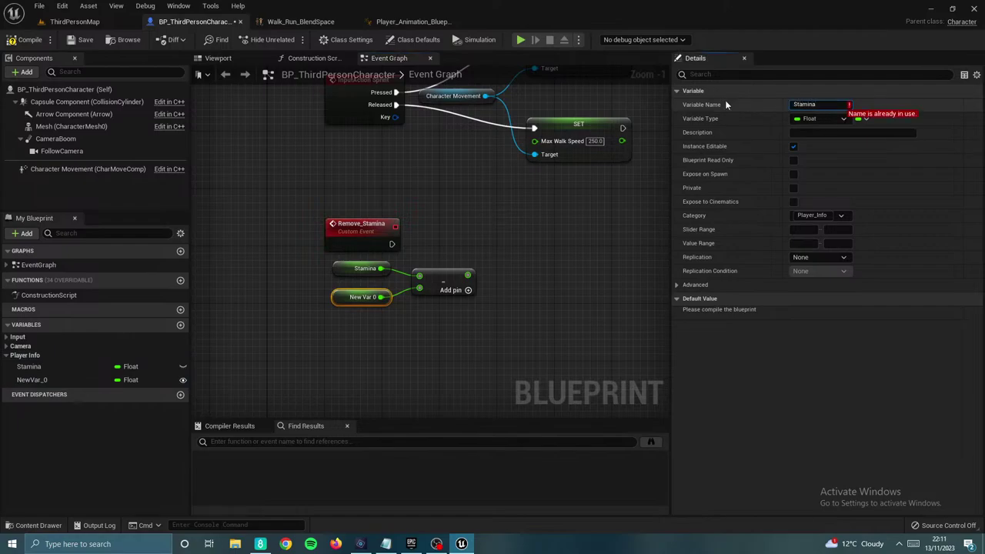
{"action": "type", "text": " Drain"}
{"action": "key", "text": "Return"}
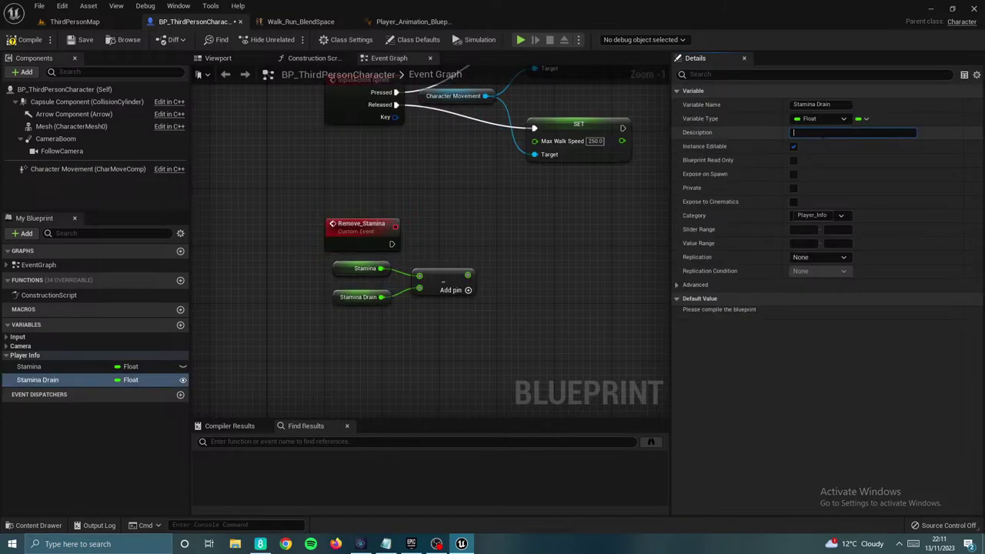
Step: Compile the blueprint and set the Stamina Drain variable's default value to 0.2
{"action": "left_click", "coordinate": [513, 229]}
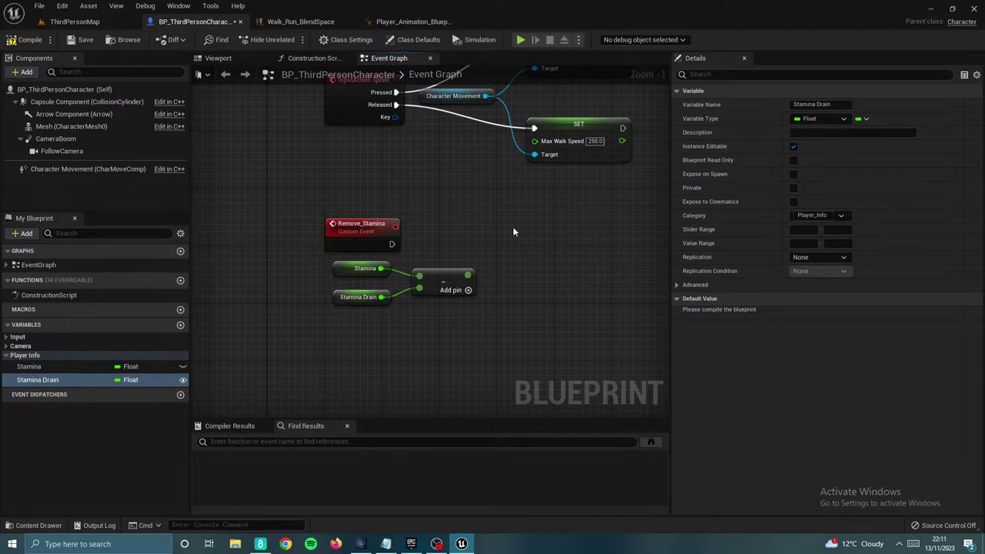
{"action": "left_click", "coordinate": [26, 39]}
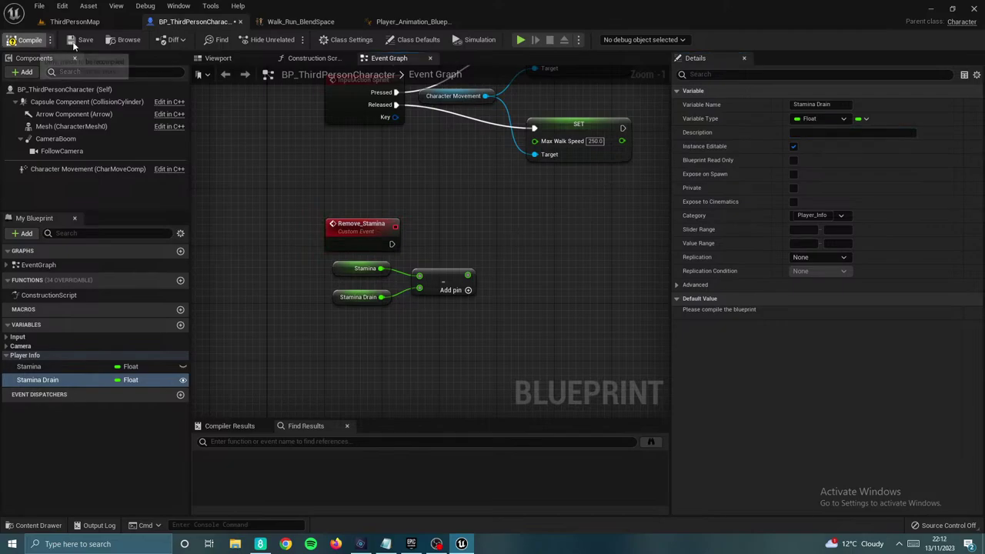
{"action": "left_click", "coordinate": [354, 298]}
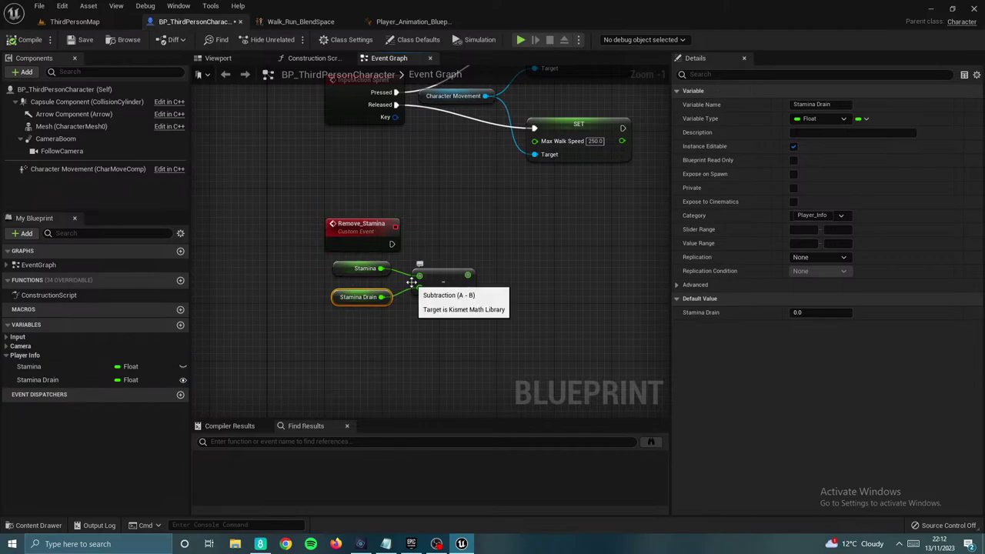
{"action": "left_click", "coordinate": [812, 312]}
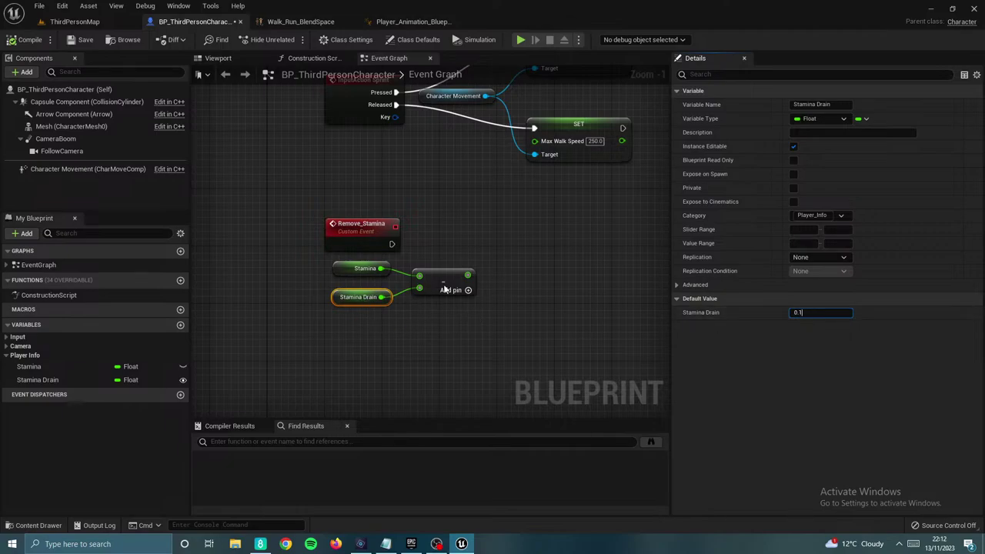
{"action": "right_click_drag", "start_coordinate": [550, 318], "coordinate": [517, 325]}
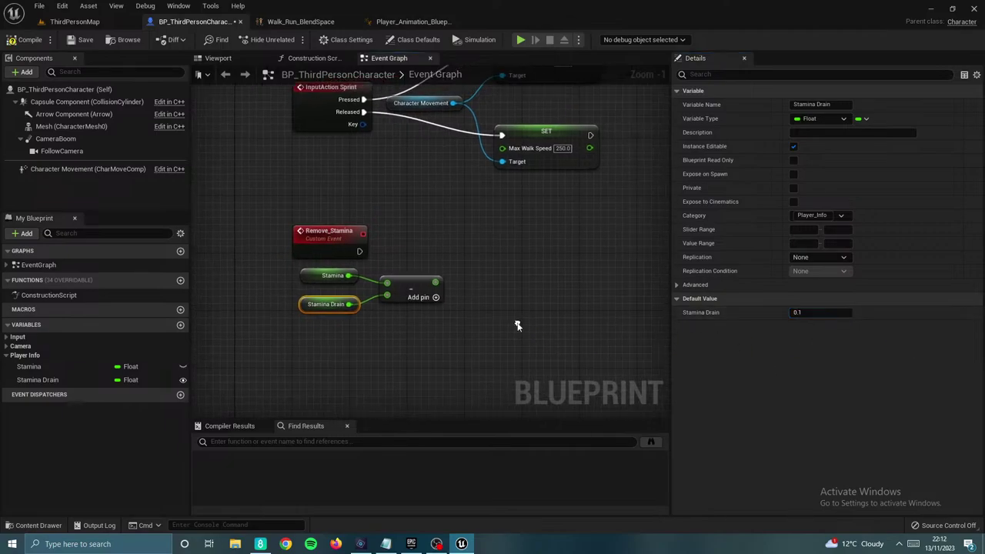
{"action": "left_click", "coordinate": [800, 313]}
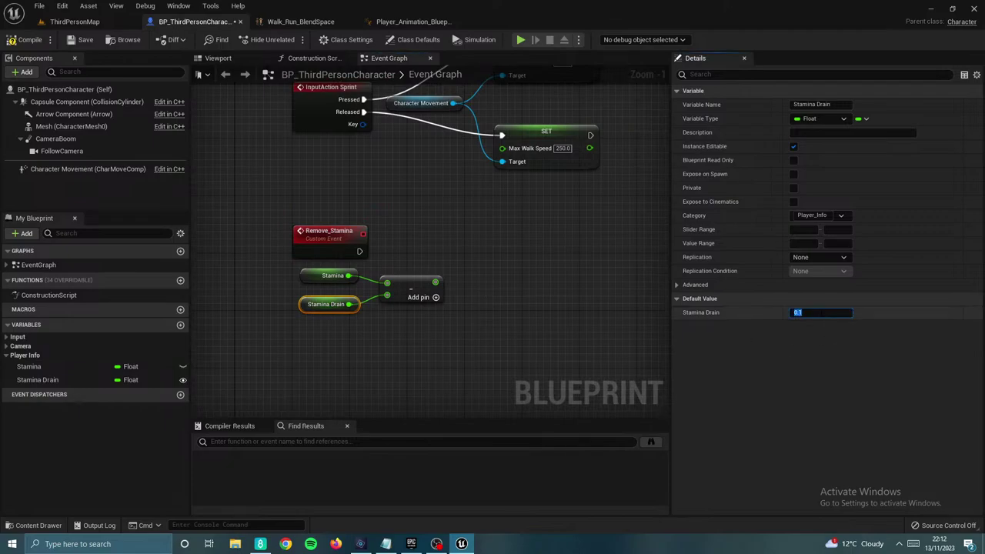
{"action": "type", "text": "0.2"}
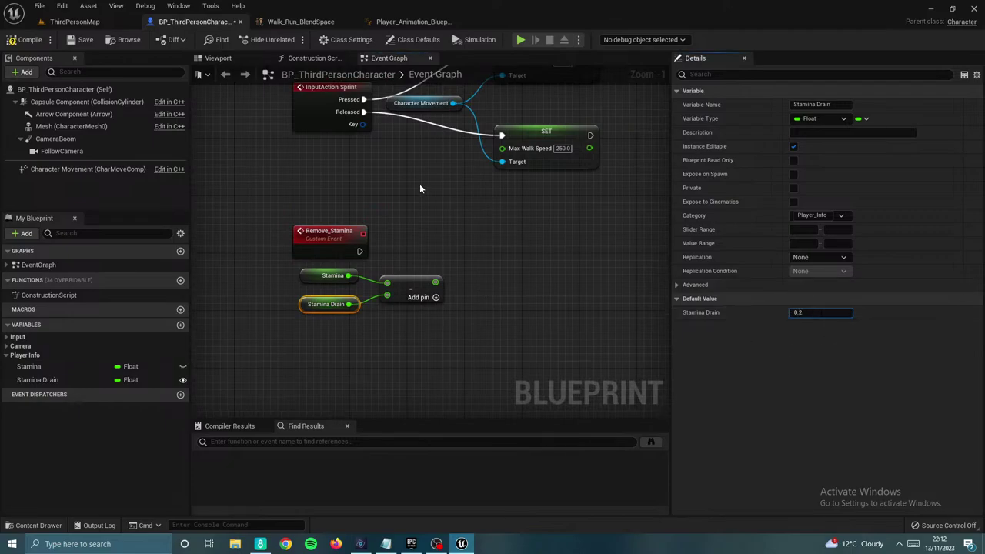
Step: Move the Remove_Stamina event node slightly higher above the Stamina getters
{"action": "left_click", "coordinate": [440, 215]}
{"action": "left_click_drag", "start_coordinate": [336, 229], "coordinate": [336, 211]}
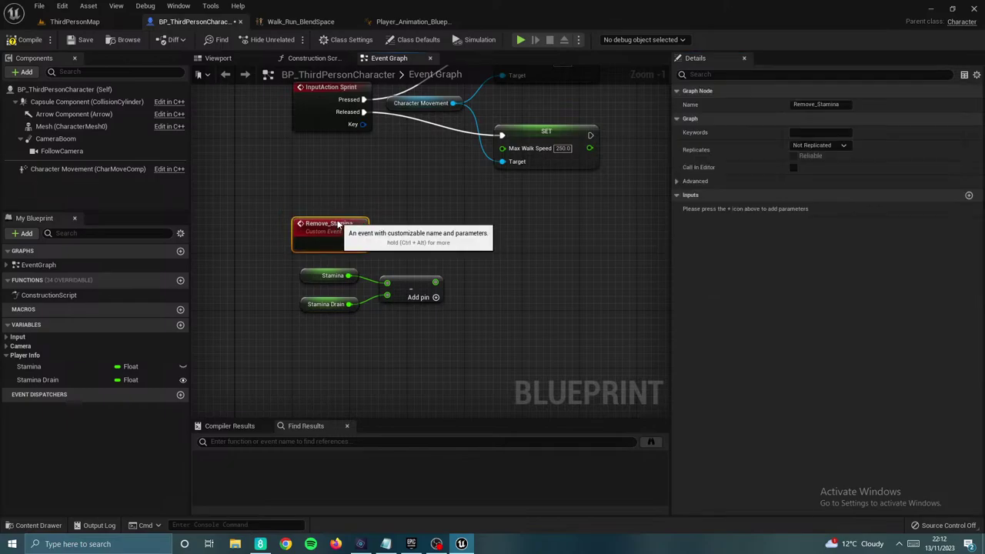
{"action": "right_click_drag", "start_coordinate": [418, 261], "coordinate": [425, 245]}
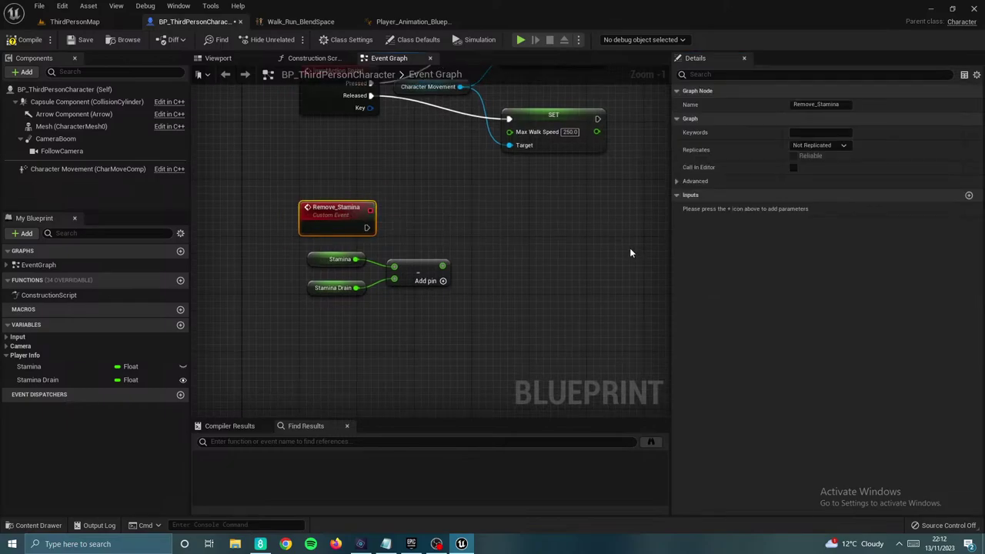
Step: Add a Set Stamina node executed by Remove_Stamina, feed it the Subtract result, and compile and save the blueprint
{"action": "left_click", "coordinate": [84, 40]}
{"action": "right_click_drag", "start_coordinate": [386, 213], "coordinate": [413, 226]}
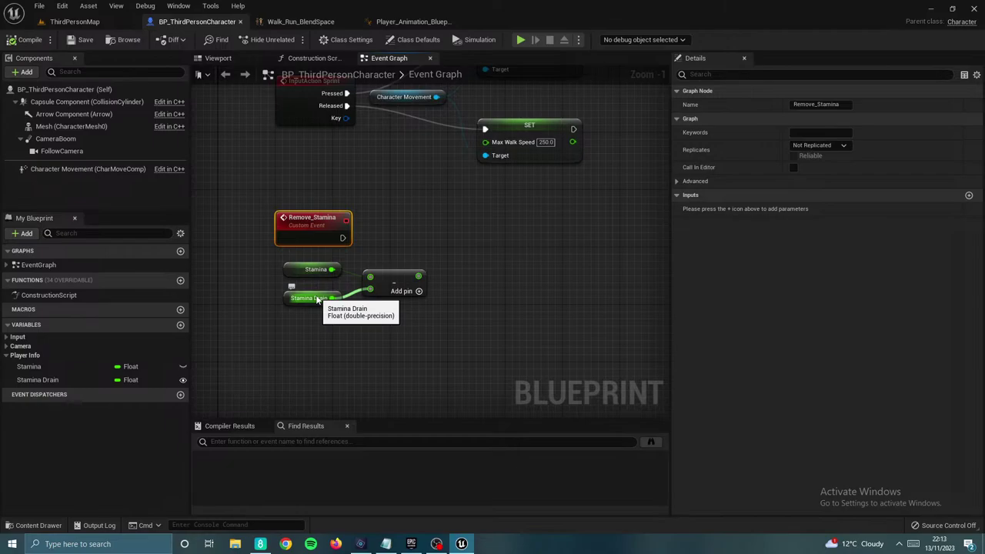
{"action": "right_click_drag", "start_coordinate": [445, 253], "coordinate": [405, 262]}
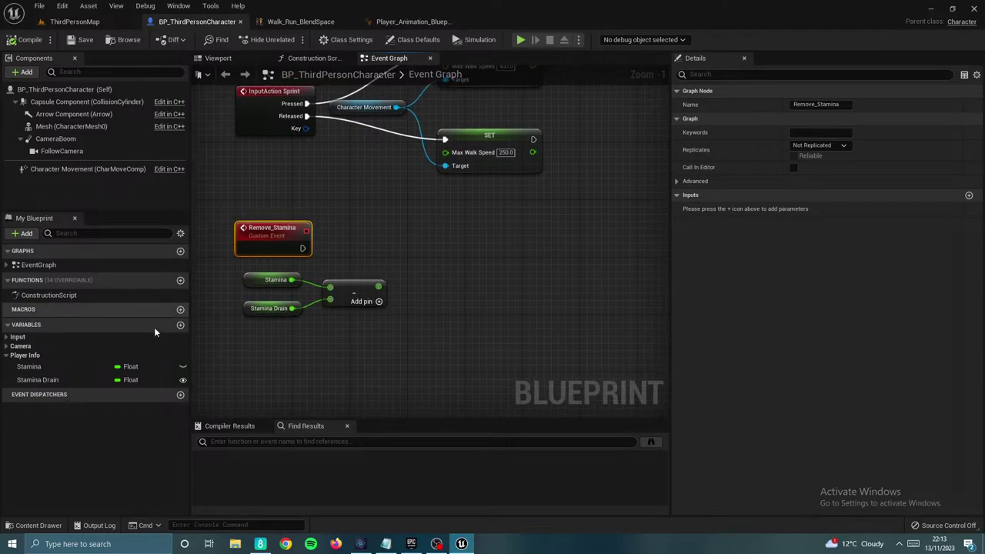
{"action": "left_click_drag", "start_coordinate": [64, 372], "coordinate": [302, 248]}
{"action": "left_click", "coordinate": [419, 259]}
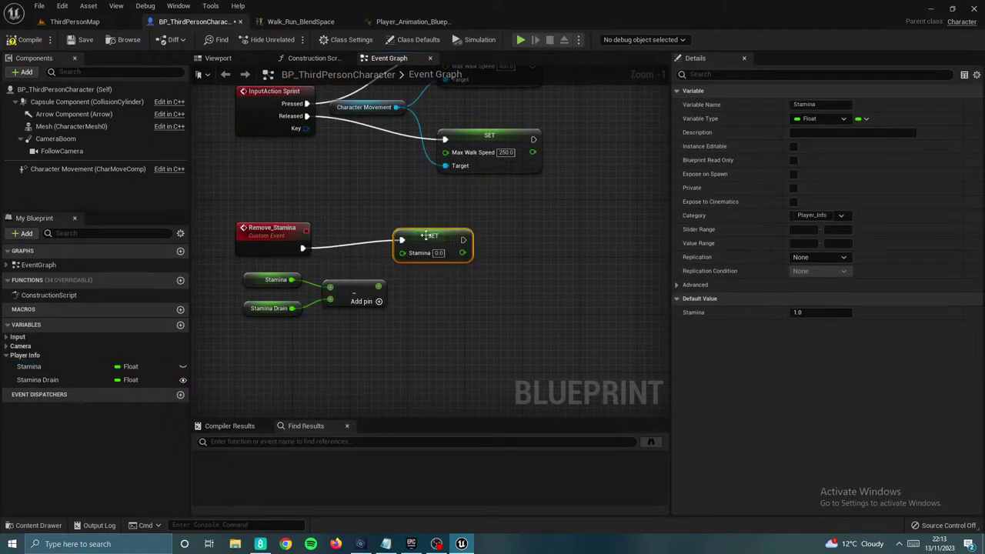
{"action": "left_click_drag", "start_coordinate": [428, 235], "coordinate": [430, 242]}
{"action": "left_click_drag", "start_coordinate": [378, 286], "coordinate": [402, 259]}
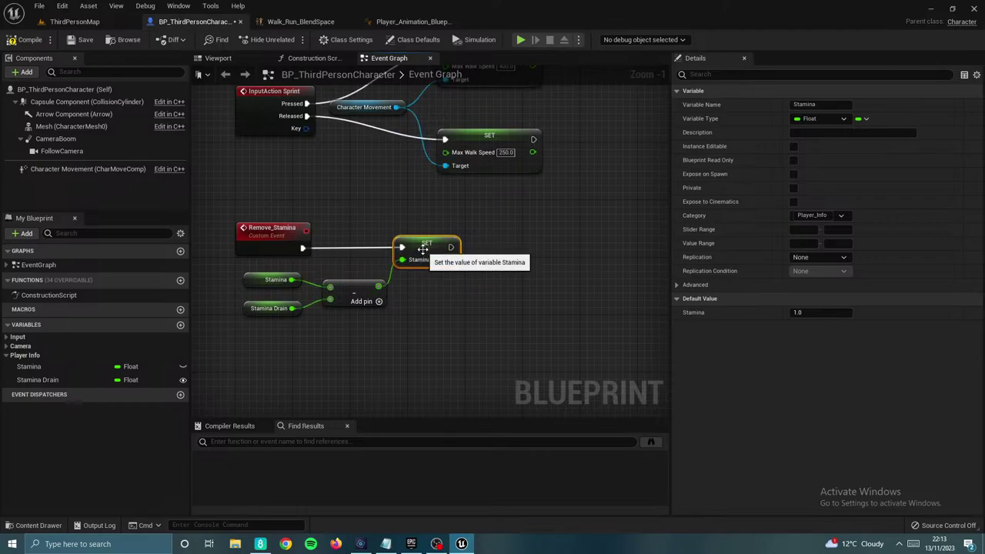
{"action": "left_click", "coordinate": [29, 40]}
{"action": "left_click", "coordinate": [82, 40]}
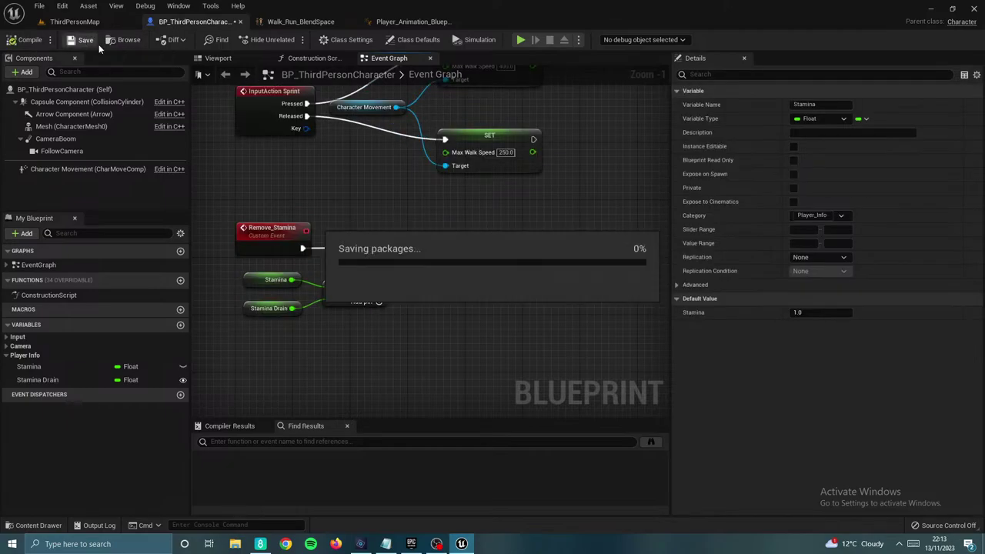
Step: Move the InputAction Sprint event node slightly farther from the Character Movement node
{"action": "right_click_drag", "start_coordinate": [414, 177], "coordinate": [416, 256]}
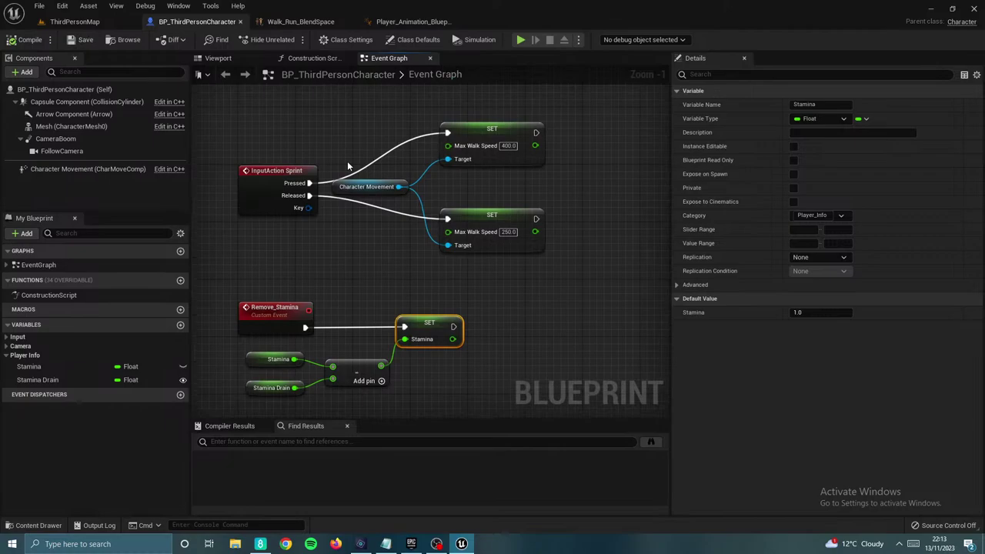
{"action": "left_click", "coordinate": [285, 171]}
{"action": "left_click_drag", "start_coordinate": [285, 171], "coordinate": [274, 170]}
{"action": "right_click_drag", "start_coordinate": [334, 126], "coordinate": [316, 177]}
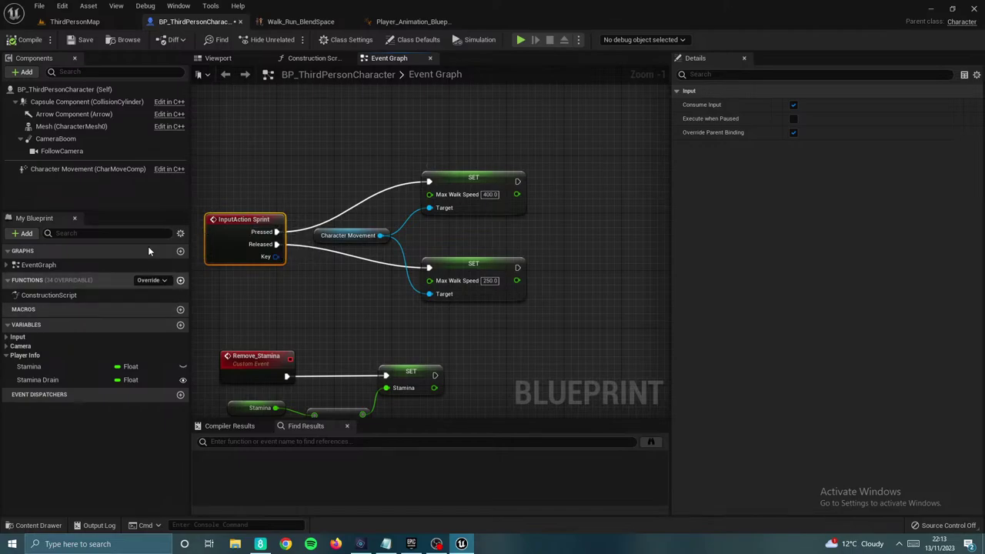
{"action": "right_click_drag", "start_coordinate": [250, 318], "coordinate": [296, 249]}
Step: Create a Boolean variable named Using Stamina and compile the blueprint
{"action": "left_click", "coordinate": [180, 324]}
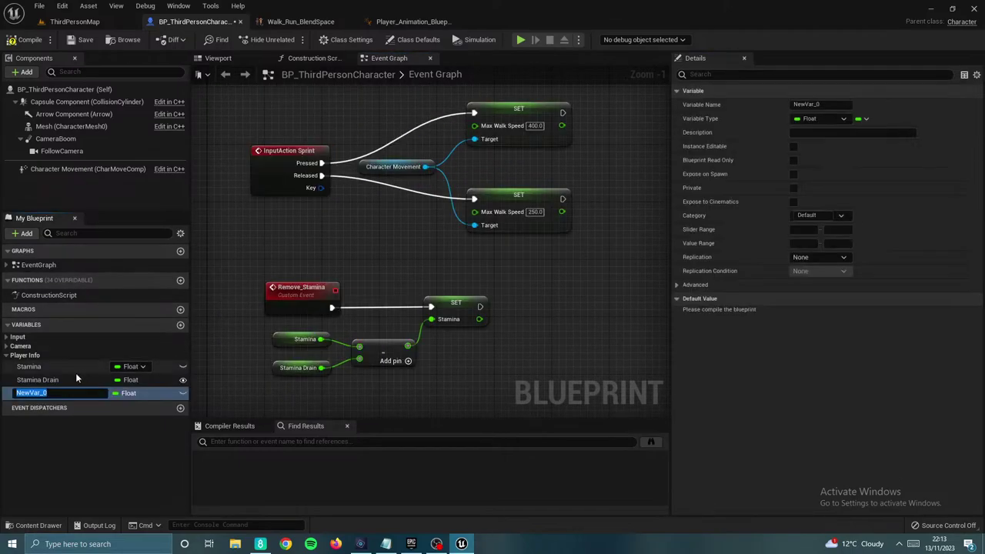
{"action": "left_click", "coordinate": [123, 392]}
{"action": "left_click", "coordinate": [126, 392]}
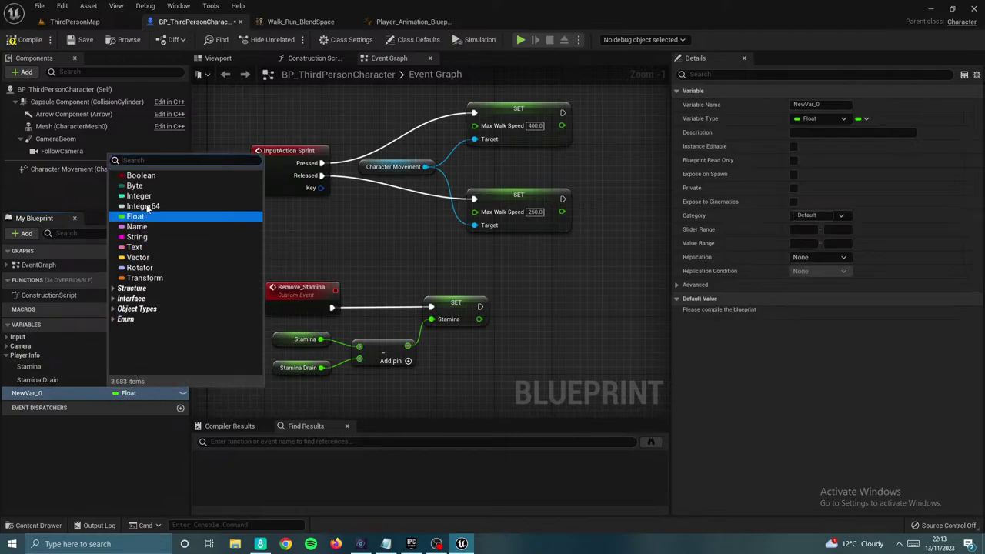
{"action": "left_click", "coordinate": [138, 176]}
{"action": "left_click", "coordinate": [129, 393]}
{"action": "left_click", "coordinate": [115, 403]}
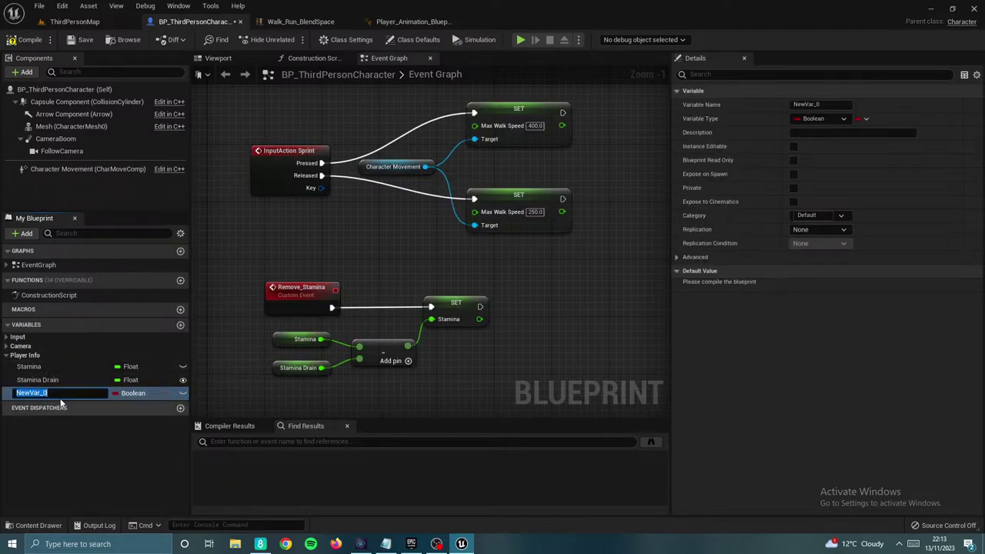
{"action": "type", "text": "Using Stamina"}
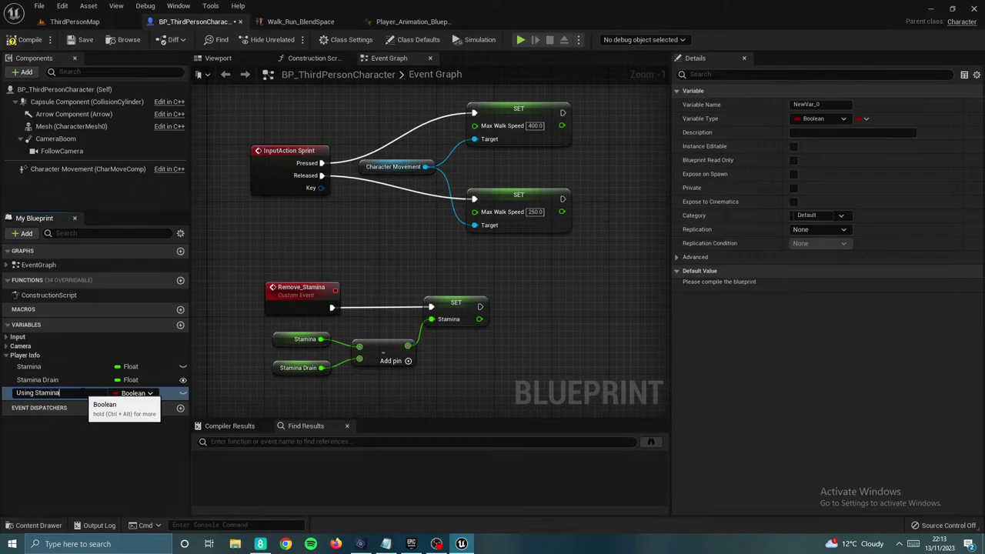
{"action": "key", "text": "Return"}
{"action": "left_click", "coordinate": [18, 40]}
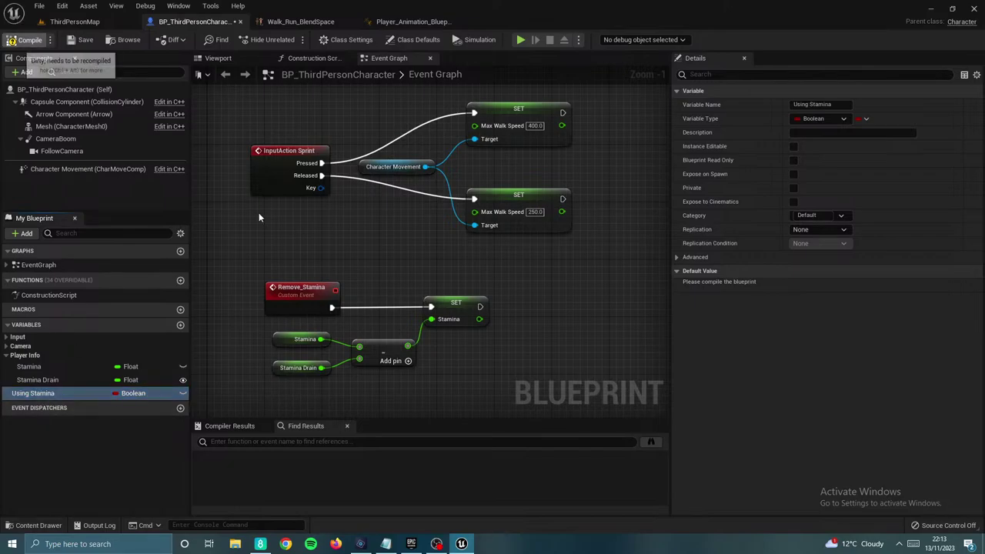
Step: Insert a Delay node between the Remove_Stamina event and the Set Stamina node, spacing the nodes out in a row
{"action": "right_click_drag", "start_coordinate": [310, 245], "coordinate": [299, 268]}
{"action": "right_click_drag", "start_coordinate": [277, 300], "coordinate": [263, 268]}
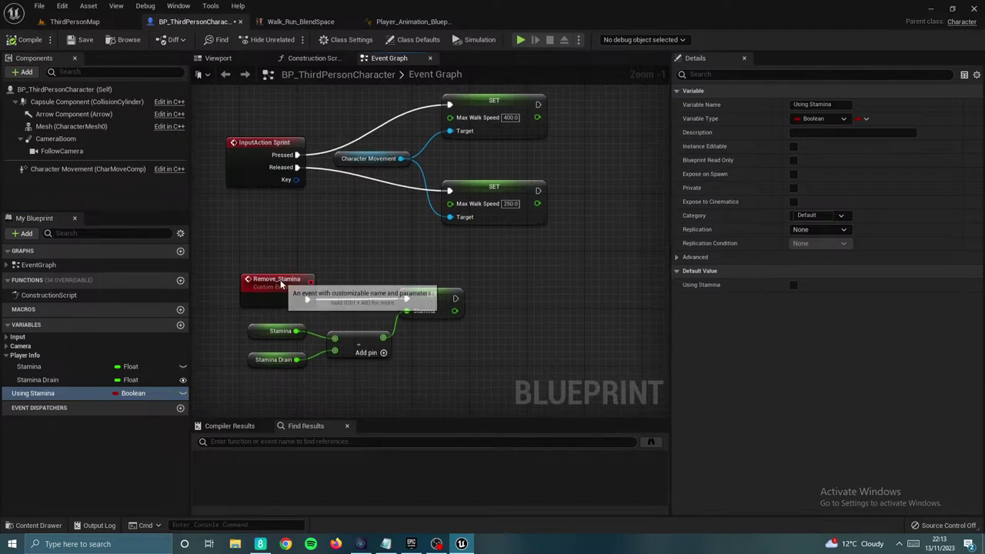
{"action": "left_click", "coordinate": [283, 277]}
{"action": "right_click_drag", "start_coordinate": [322, 253], "coordinate": [324, 237]}
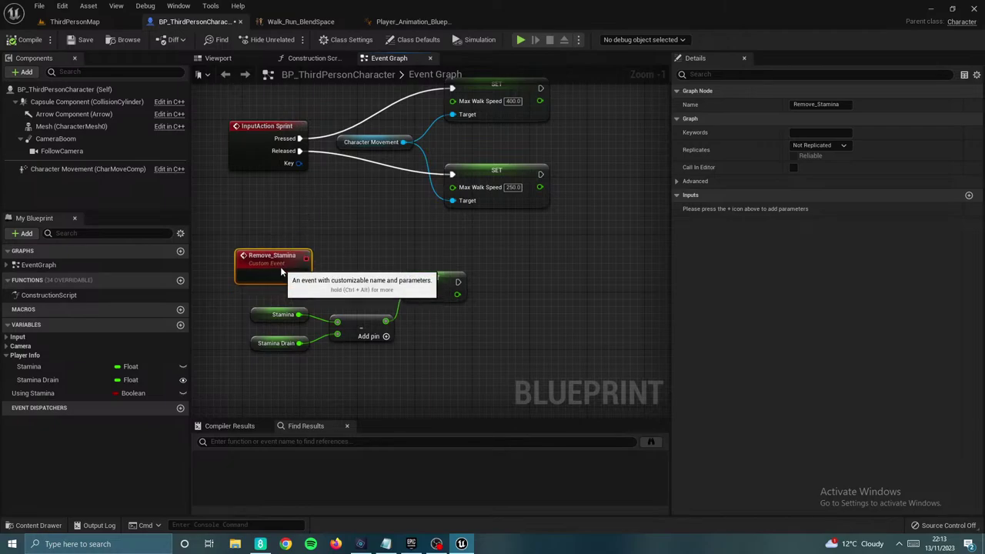
{"action": "left_click_drag", "start_coordinate": [302, 283], "coordinate": [328, 285]}
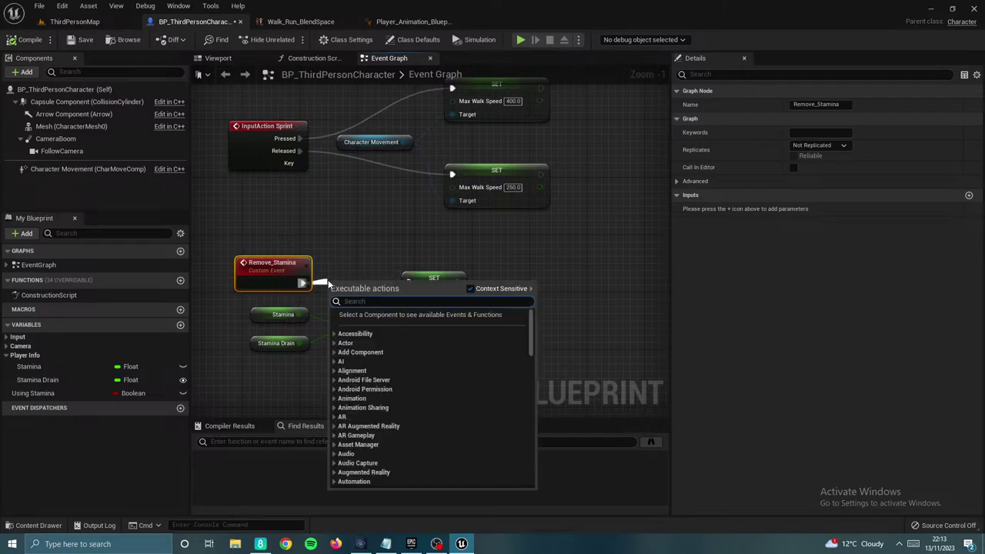
{"action": "type", "text": "delay"}
{"action": "key", "text": "Return"}
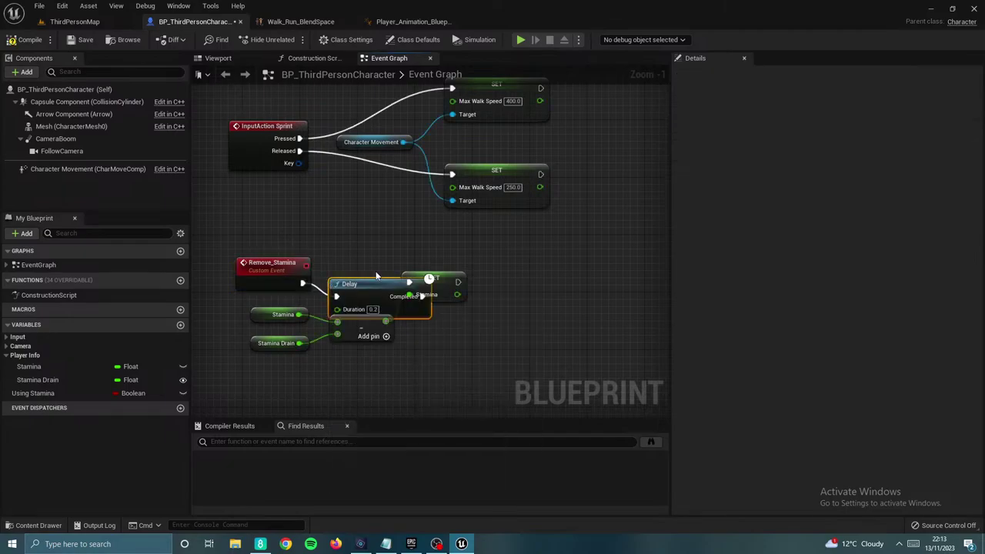
{"action": "left_click_drag", "start_coordinate": [450, 278], "coordinate": [544, 280]}
{"action": "left_click_drag", "start_coordinate": [394, 285], "coordinate": [392, 271]}
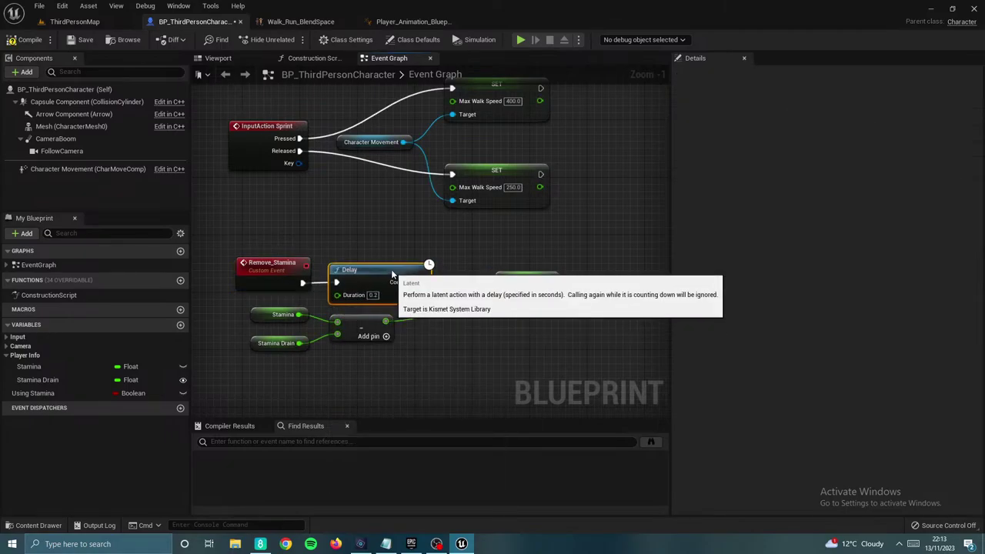
Step: Set the Delay node's duration to 1.0 and move the Set Stamina node closer to it
{"action": "left_click", "coordinate": [373, 295]}
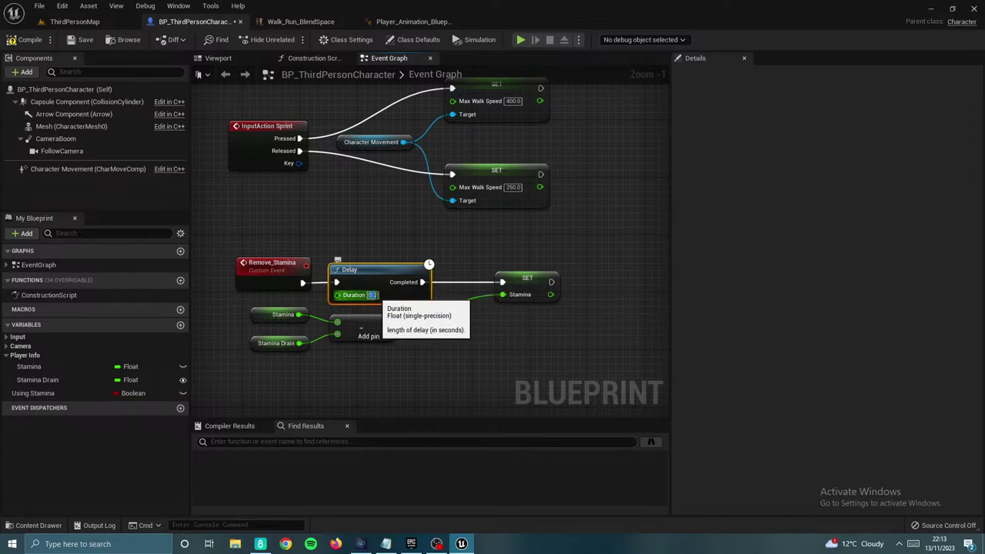
{"action": "type", "text": "0"}
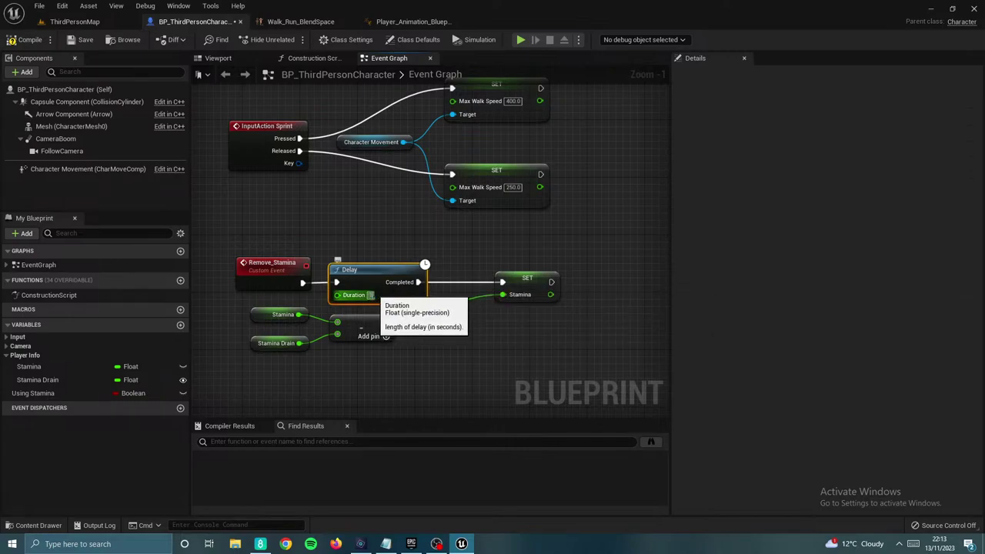
{"action": "left_click", "coordinate": [384, 249]}
{"action": "left_click_drag", "start_coordinate": [521, 286], "coordinate": [484, 286]}
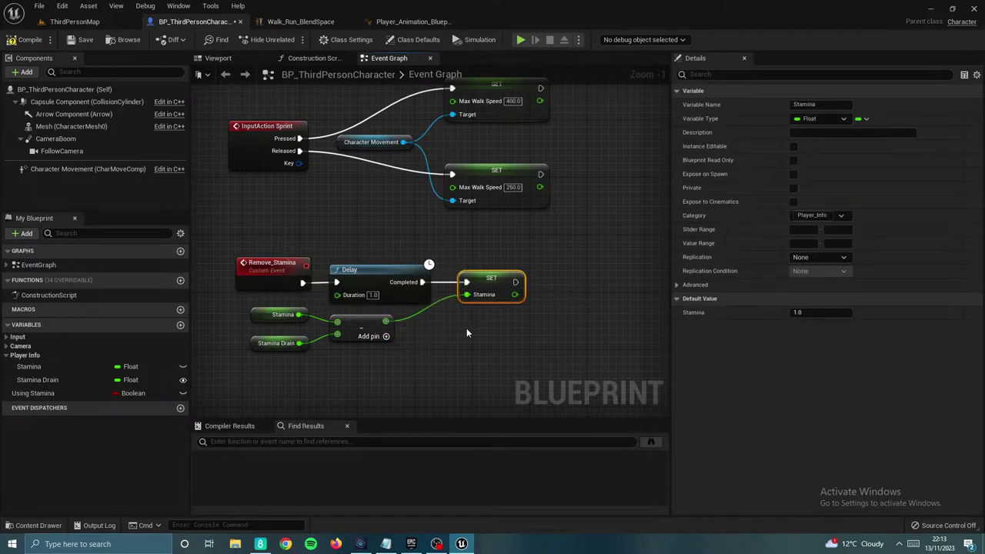
Step: Add an Event Tick node in the empty graph area above the InputAction Sprint event
{"action": "right_click_drag", "start_coordinate": [466, 328], "coordinate": [466, 358]}
{"action": "right_click_drag", "start_coordinate": [406, 261], "coordinate": [398, 346]}
{"action": "scroll", "coordinate": [383, 279], "scroll_direction": "down", "scroll_amount": 2}
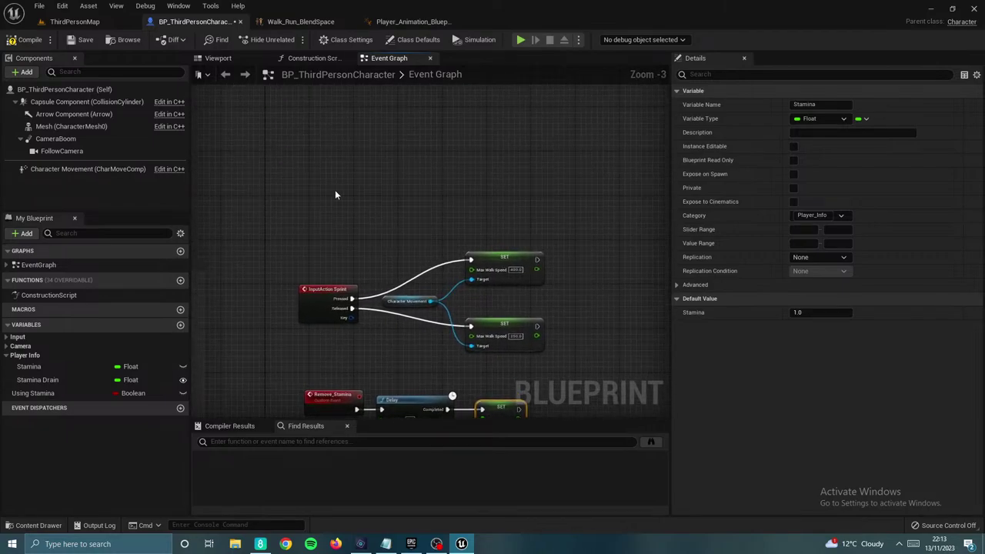
{"action": "right_click", "coordinate": [335, 190]}
{"action": "type", "text": "event"}
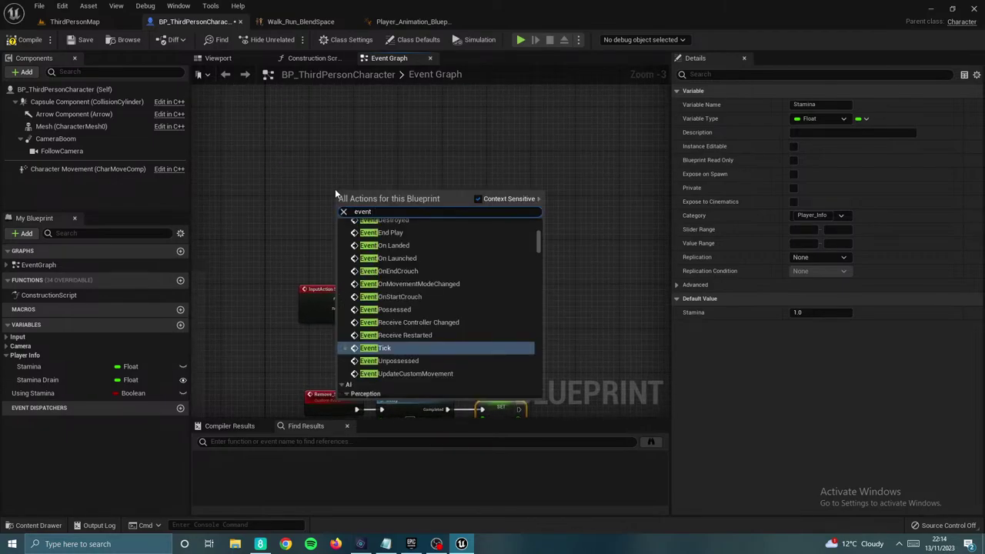
{"action": "type", "text": " tick"}
{"action": "key", "text": "Return"}
{"action": "left_click_drag", "start_coordinate": [354, 188], "coordinate": [323, 173]}
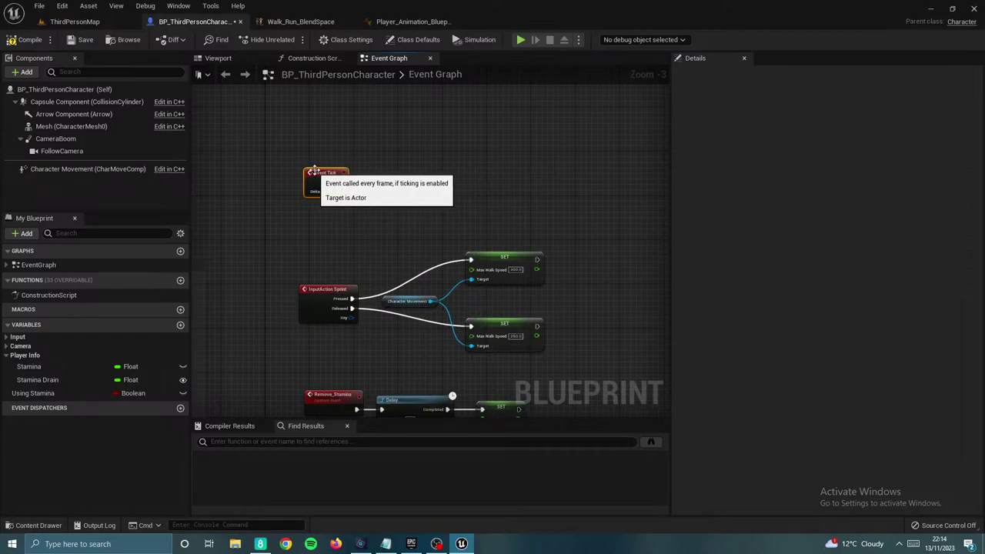
Step: Connect Event Tick to a new Branch node and use a Using Stamina getter, placed above Event Tick, as its condition
{"action": "right_click_drag", "start_coordinate": [465, 181], "coordinate": [445, 231]}
{"action": "scroll", "coordinate": [366, 233], "scroll_direction": "up", "scroll_amount": 3}
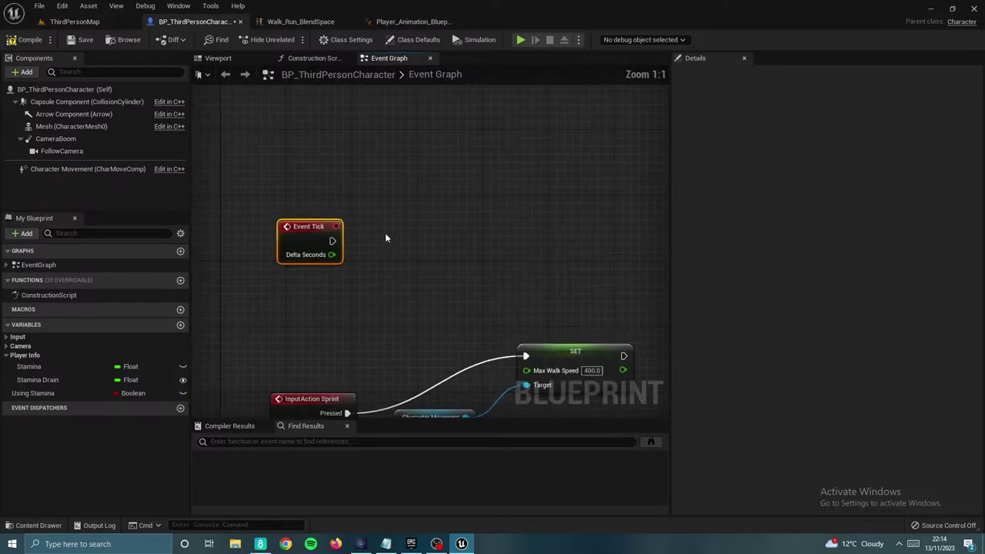
{"action": "left_click_drag", "start_coordinate": [331, 240], "coordinate": [481, 197]}
{"action": "type", "text": "branch"}
{"action": "key", "text": "Return"}
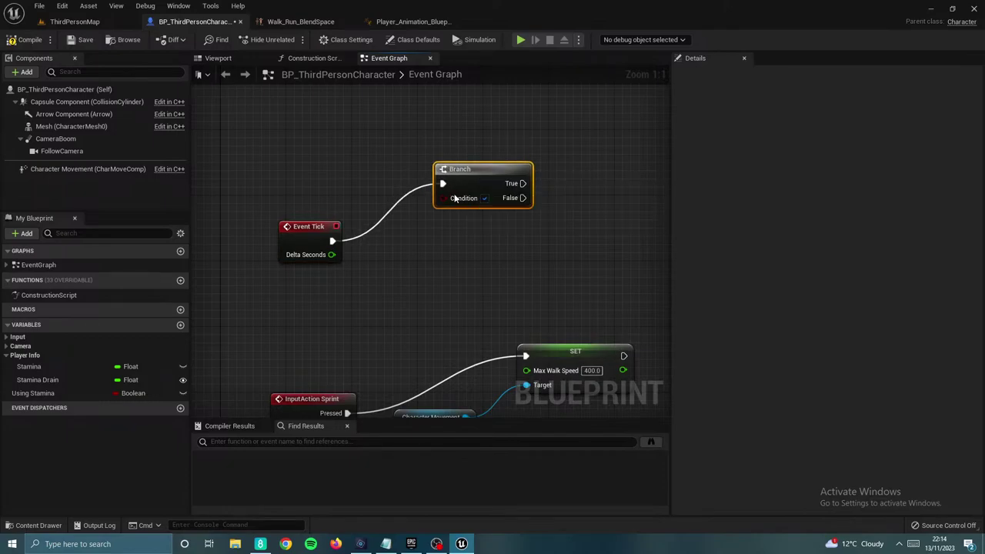
{"action": "left_click_drag", "start_coordinate": [33, 393], "coordinate": [442, 206]}
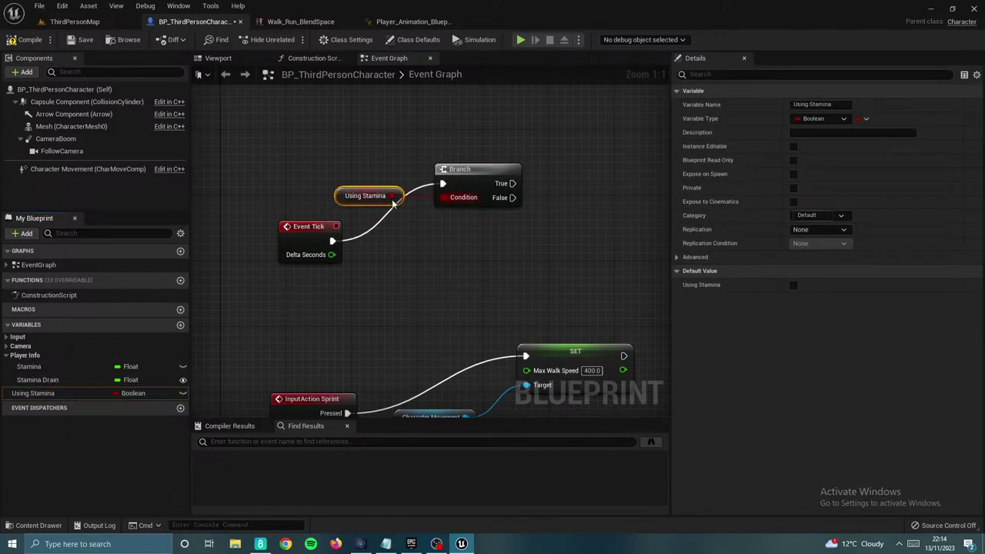
{"action": "left_click_drag", "start_coordinate": [381, 189], "coordinate": [315, 192]}
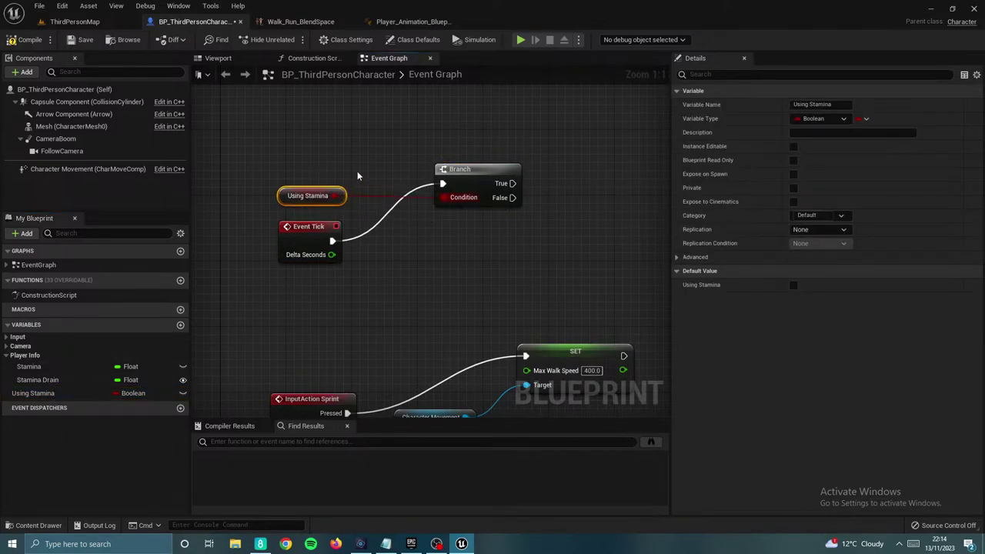
Step: Call Remove Stamina from the Branch node's True output and place the call node above and beyond the Branch
{"action": "right_click_drag", "start_coordinate": [472, 244], "coordinate": [462, 190]}
{"action": "right_click_drag", "start_coordinate": [448, 257], "coordinate": [387, 248]}
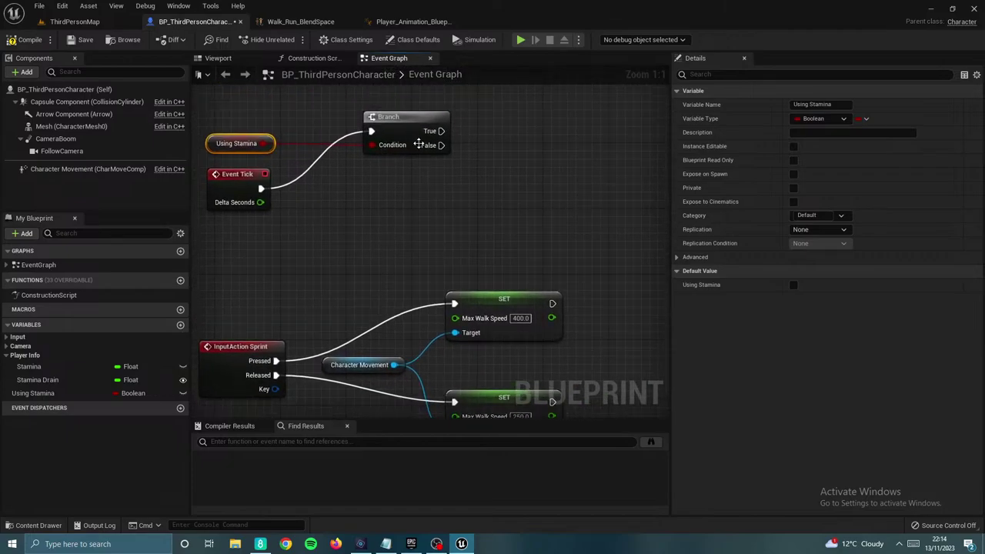
{"action": "right_click_drag", "start_coordinate": [496, 281], "coordinate": [440, 234]}
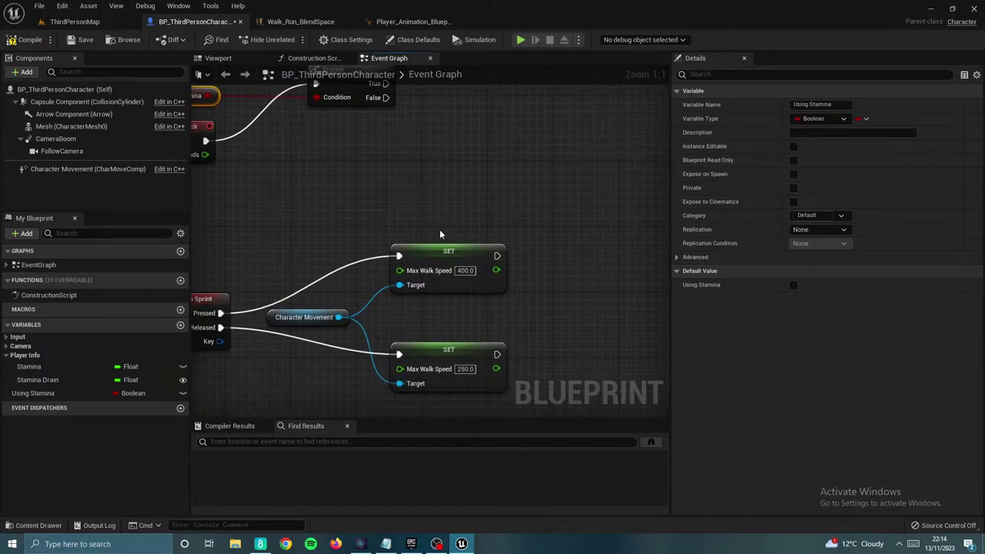
{"action": "right_click_drag", "start_coordinate": [428, 176], "coordinate": [477, 130]}
{"action": "right_click_drag", "start_coordinate": [425, 156], "coordinate": [461, 67]}
{"action": "right_click_drag", "start_coordinate": [394, 189], "coordinate": [369, 338]}
{"action": "right_click_drag", "start_coordinate": [425, 128], "coordinate": [411, 248]}
{"action": "left_click_drag", "start_coordinate": [428, 164], "coordinate": [509, 134]}
{"action": "type", "text": "remov"}
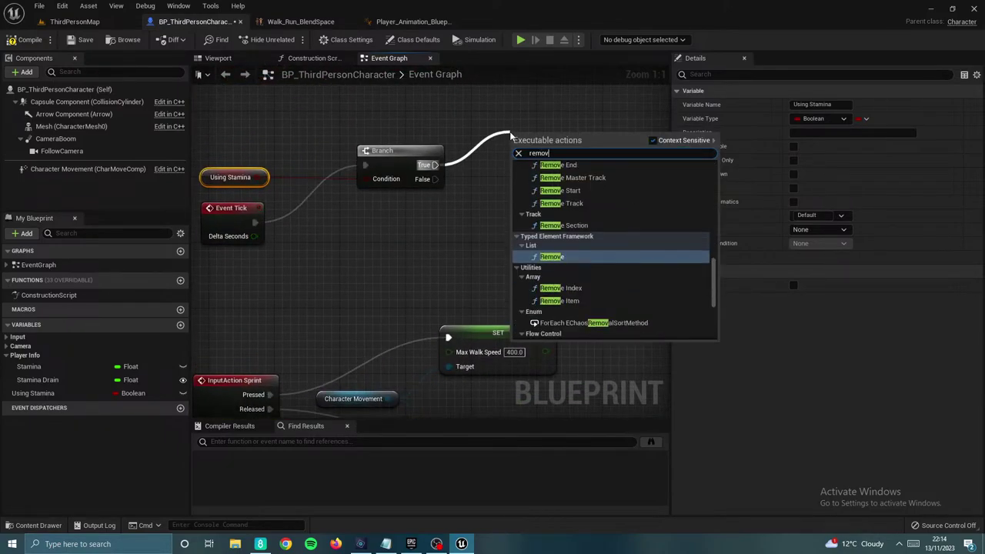
{"action": "type", "text": "e sta"}
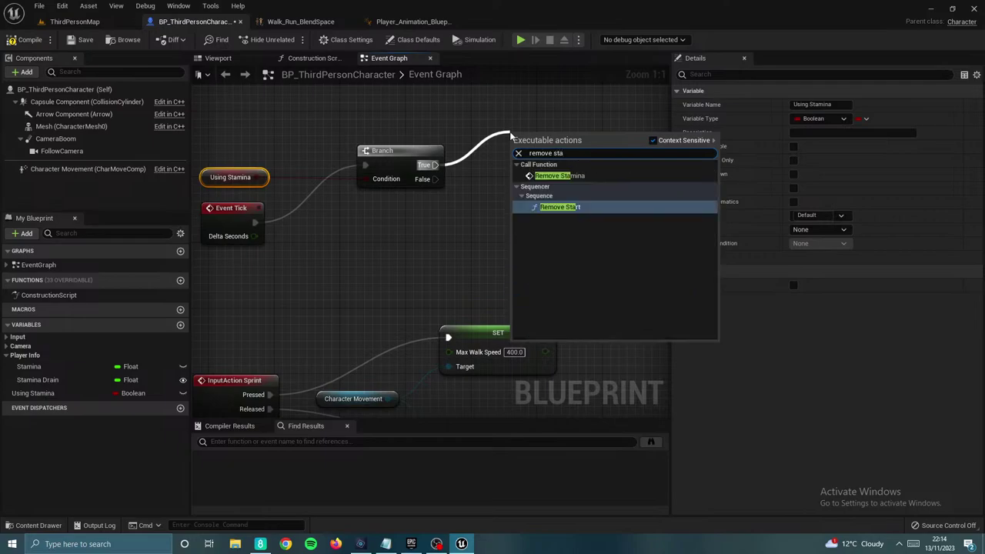
{"action": "left_click", "coordinate": [567, 177]}
{"action": "left_click_drag", "start_coordinate": [554, 152], "coordinate": [532, 101]}
{"action": "right_click_drag", "start_coordinate": [466, 199], "coordinate": [530, 227]}
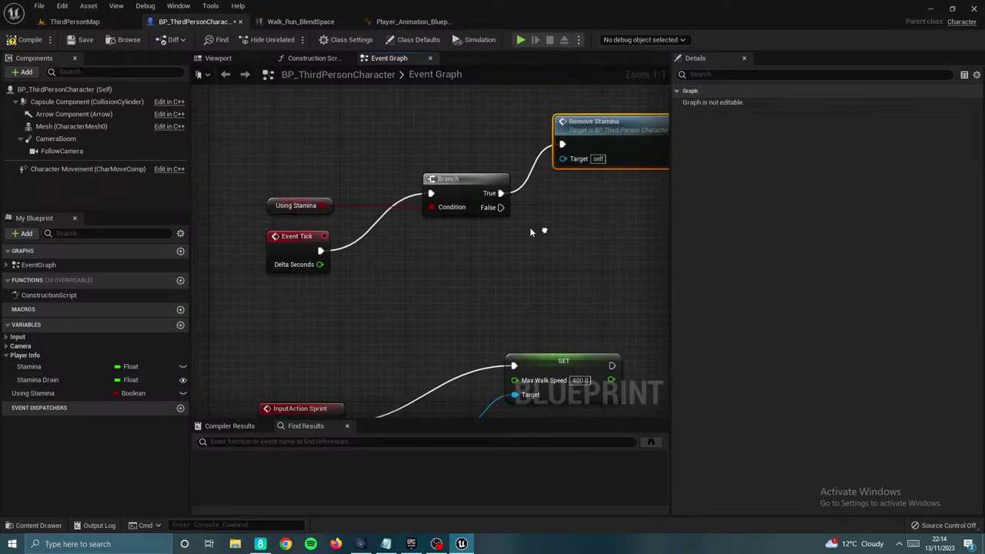
{"action": "left_click", "coordinate": [300, 237]}
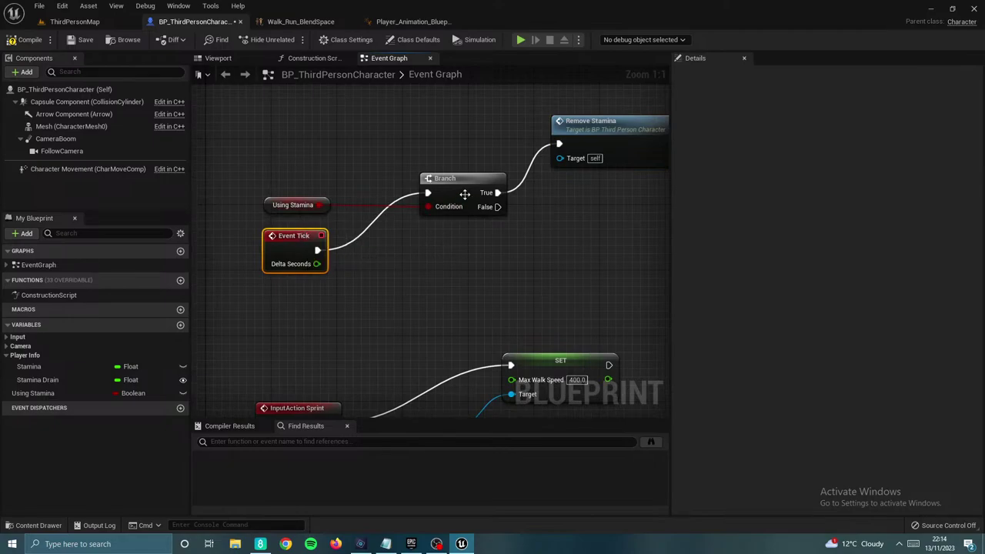
Step: Create a custom event named Regen_Stamina and align it below the Remove_Stamina event's nodes
{"action": "right_click_drag", "start_coordinate": [590, 229], "coordinate": [481, 209]}
{"action": "right_click_drag", "start_coordinate": [487, 316], "coordinate": [515, 86]}
{"action": "scroll", "coordinate": [475, 313], "scroll_direction": "down", "scroll_amount": 2}
{"action": "scroll", "coordinate": [475, 313], "scroll_direction": "down", "scroll_amount": 2}
{"action": "scroll", "coordinate": [441, 292], "scroll_direction": "up", "scroll_amount": 4}
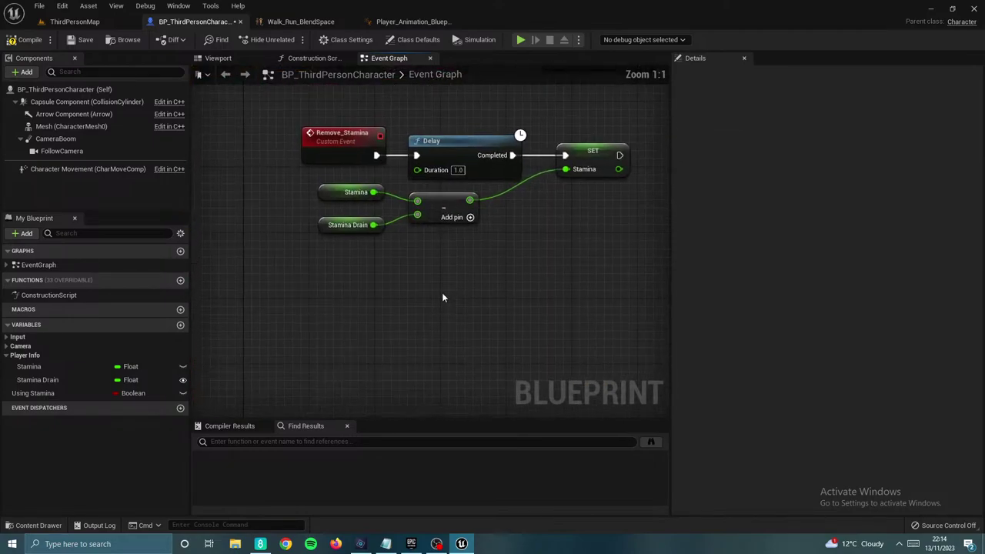
{"action": "right_click", "coordinate": [365, 293]}
{"action": "type", "text": "custom"}
{"action": "key", "text": "Return"}
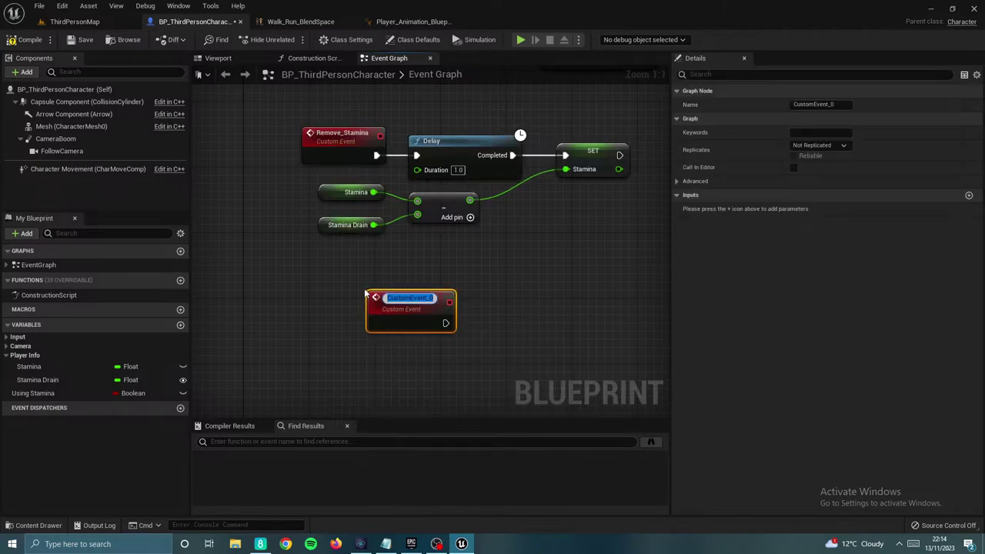
{"action": "type", "text": "Regen_Stamina"}
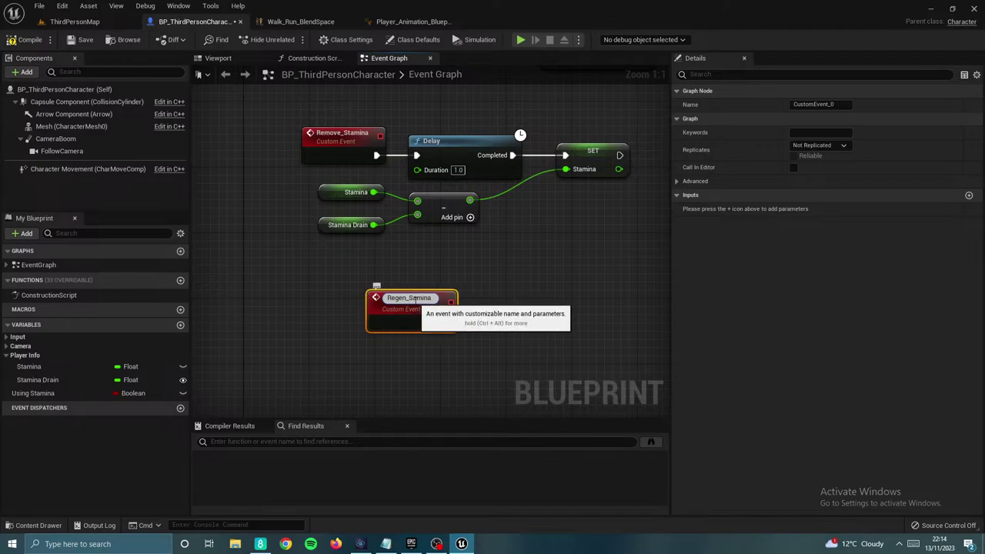
{"action": "key", "text": "Return"}
{"action": "left_click_drag", "start_coordinate": [430, 299], "coordinate": [365, 289]}
{"action": "right_click_drag", "start_coordinate": [446, 254], "coordinate": [433, 265]}
Step: Duplicate Remove_Stamina's Delay, getter, Subtract and Set Stamina nodes, place the copies beside Regen_Stamina, and connect the event to the copied Delay
{"action": "left_click_drag", "start_coordinate": [339, 261], "coordinate": [531, 250]}
{"action": "left_click_drag", "start_coordinate": [300, 250], "coordinate": [583, 184]}
{"action": "key", "text": "ctrl+c"}
{"action": "key", "text": "ctrl+v"}
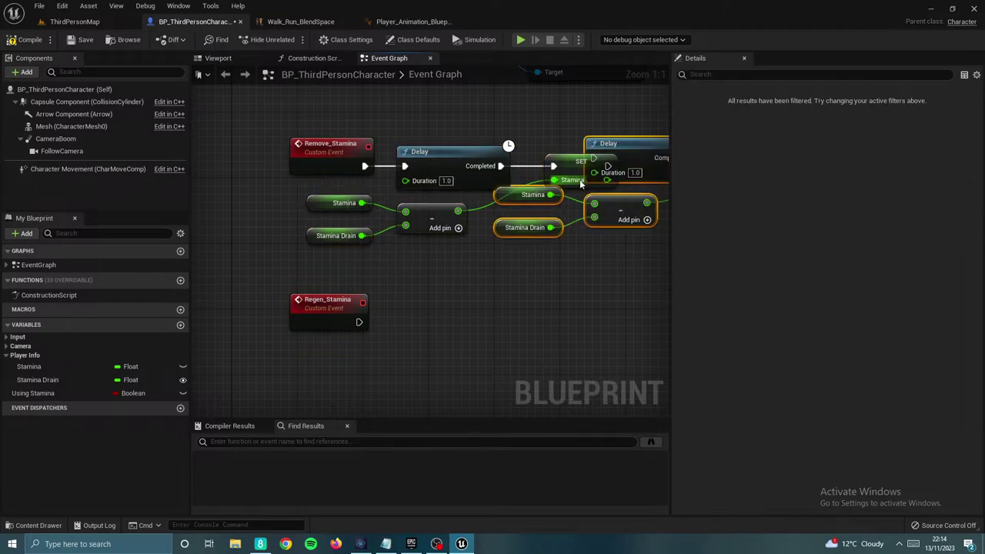
{"action": "left_click_drag", "start_coordinate": [620, 154], "coordinate": [360, 322]}
{"action": "left_click_drag", "start_coordinate": [469, 309], "coordinate": [444, 311]}
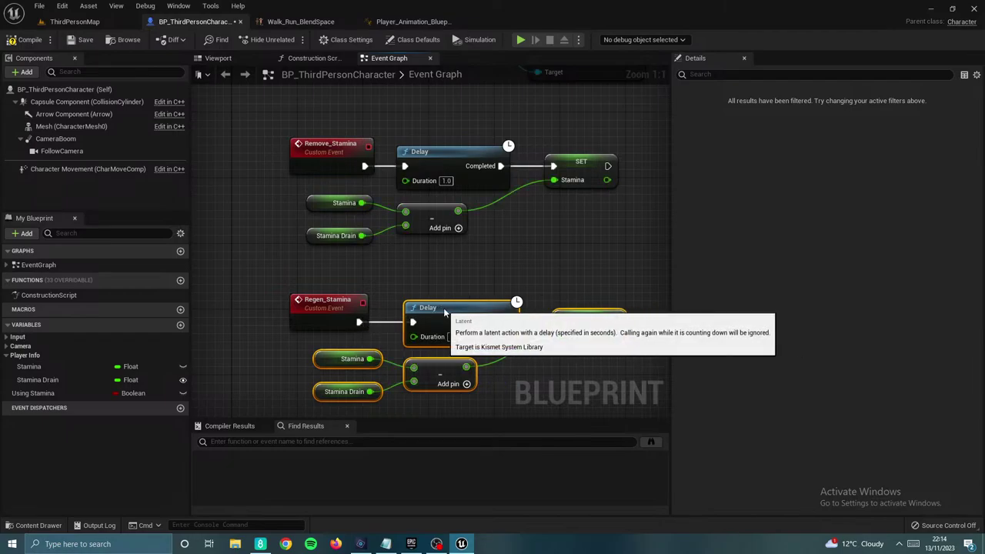
{"action": "right_click_drag", "start_coordinate": [370, 294], "coordinate": [418, 396]}
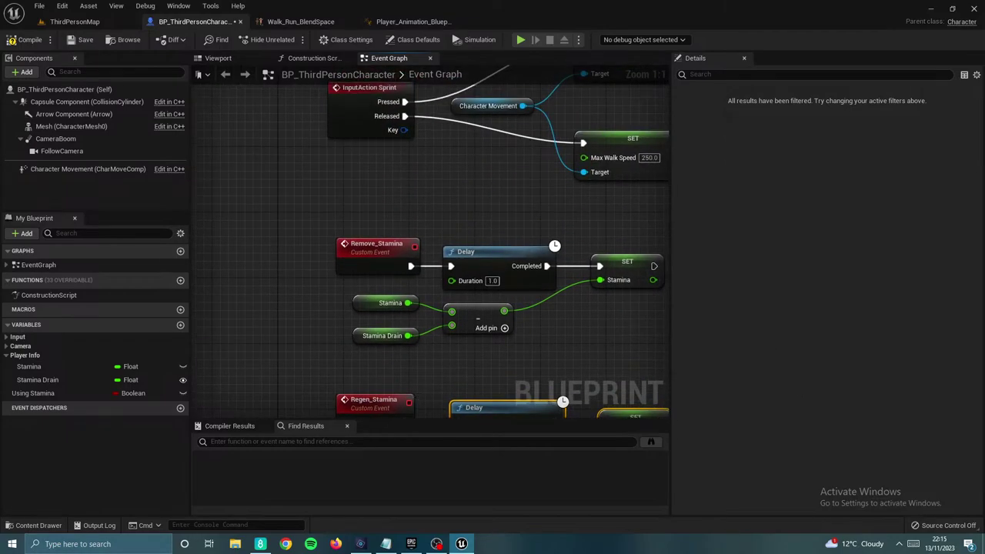
Step: Create an Add node fed by the Stamina getter under the Regen_Stamina event
{"action": "right_click_drag", "start_coordinate": [433, 125], "coordinate": [472, 155]}
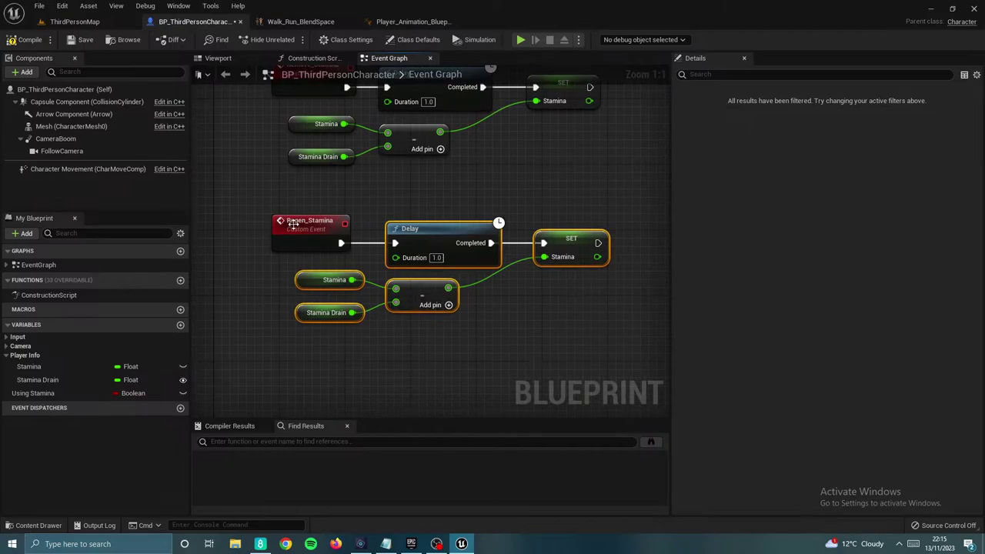
{"action": "right_click_drag", "start_coordinate": [378, 190], "coordinate": [374, 166]}
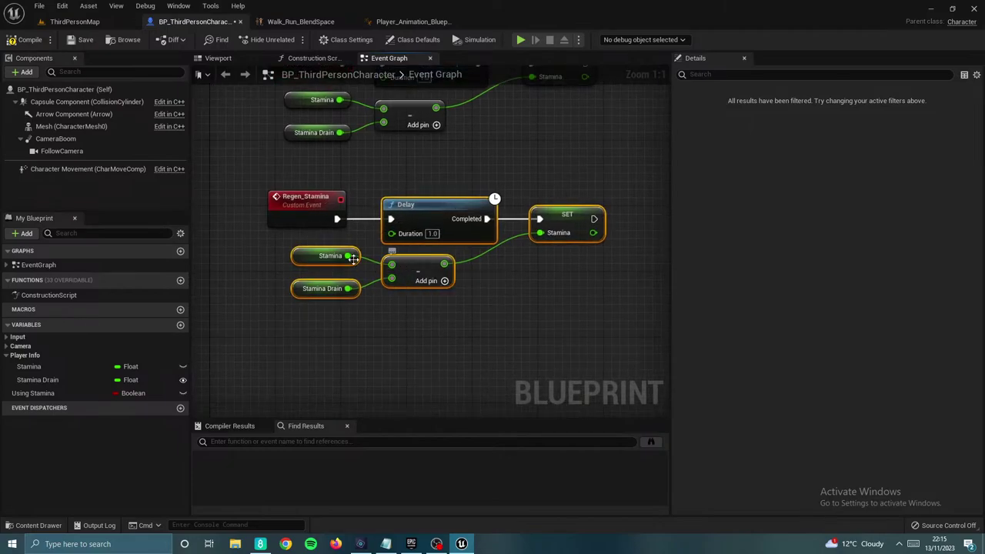
{"action": "left_click_drag", "start_coordinate": [350, 257], "coordinate": [424, 307]}
{"action": "type", "text": "+"}
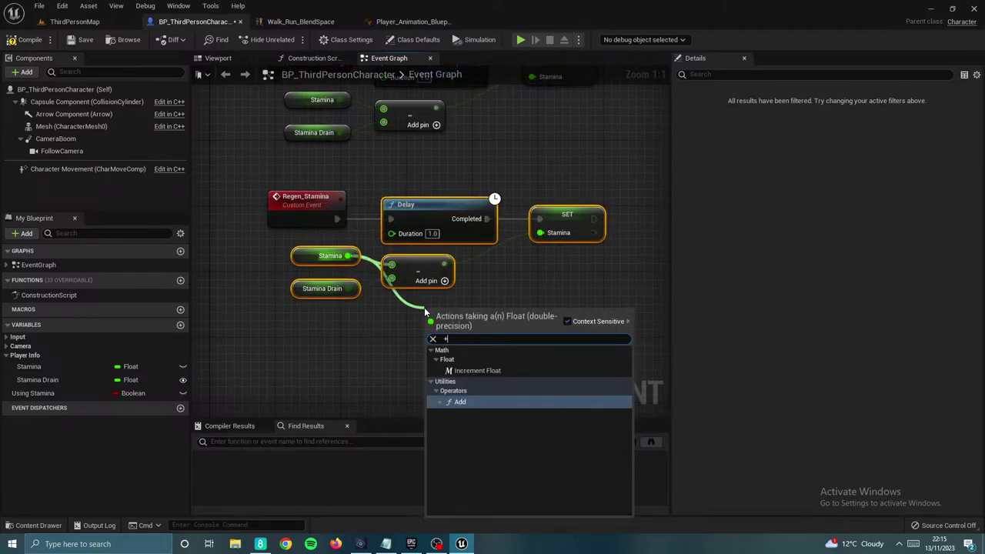
{"action": "key", "text": "Return"}
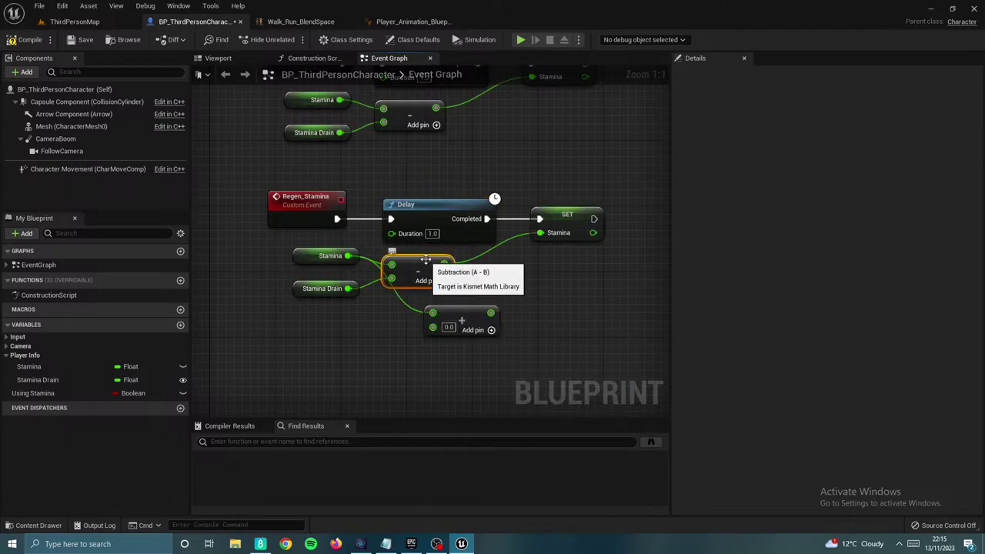
Step: Delete the Subtract and Stamina Drain nodes from the Regen_Stamina chain and wire the Add result into SET Stamina
{"action": "key", "text": "Delete"}
{"action": "left_click", "coordinate": [322, 290]}
{"action": "key", "text": "Delete"}
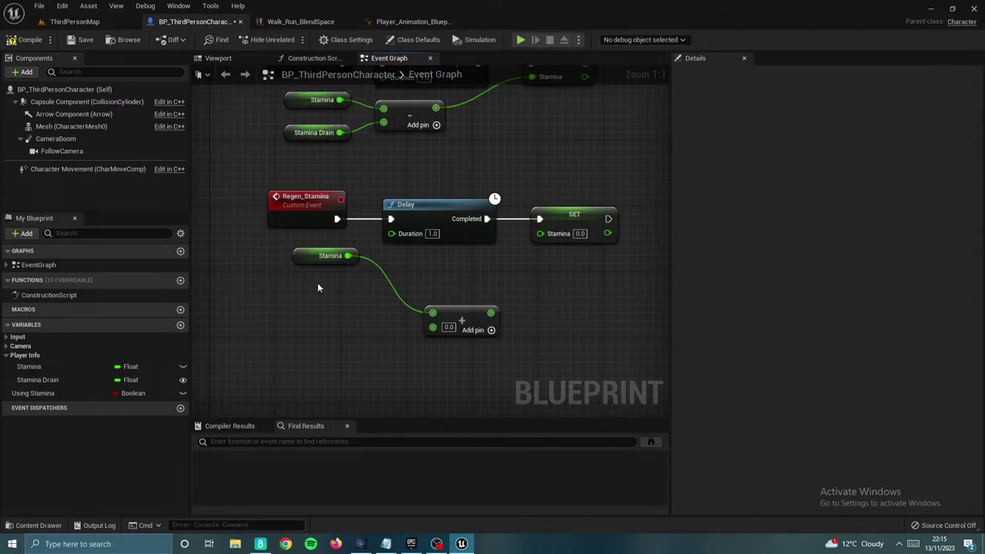
{"action": "left_click_drag", "start_coordinate": [452, 306], "coordinate": [540, 233]}
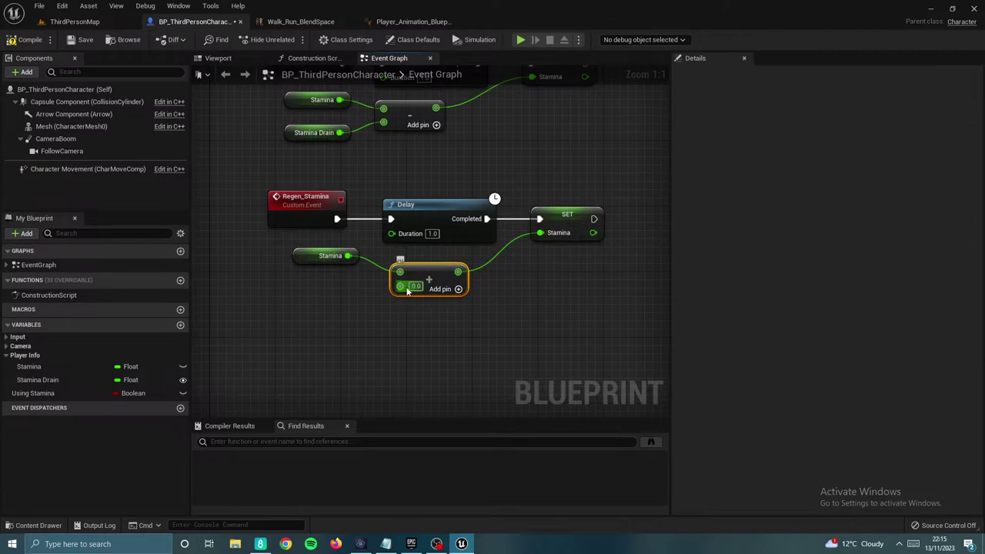
Step: Promote the Add node's second input to a new float variable and assign it to the Player_Info category
{"action": "left_click_drag", "start_coordinate": [400, 286], "coordinate": [327, 323]}
{"action": "left_click", "coordinate": [367, 383]}
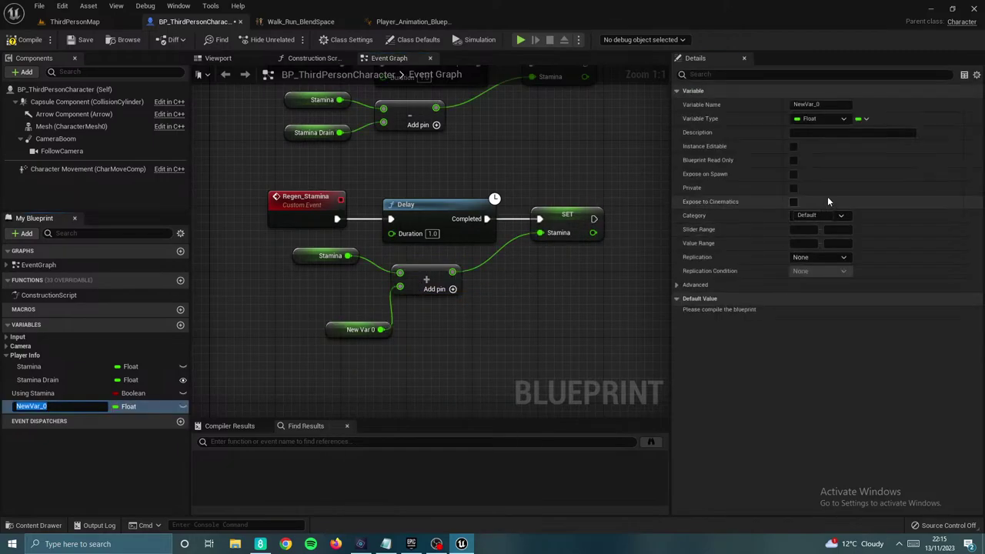
{"action": "left_click", "coordinate": [819, 215]}
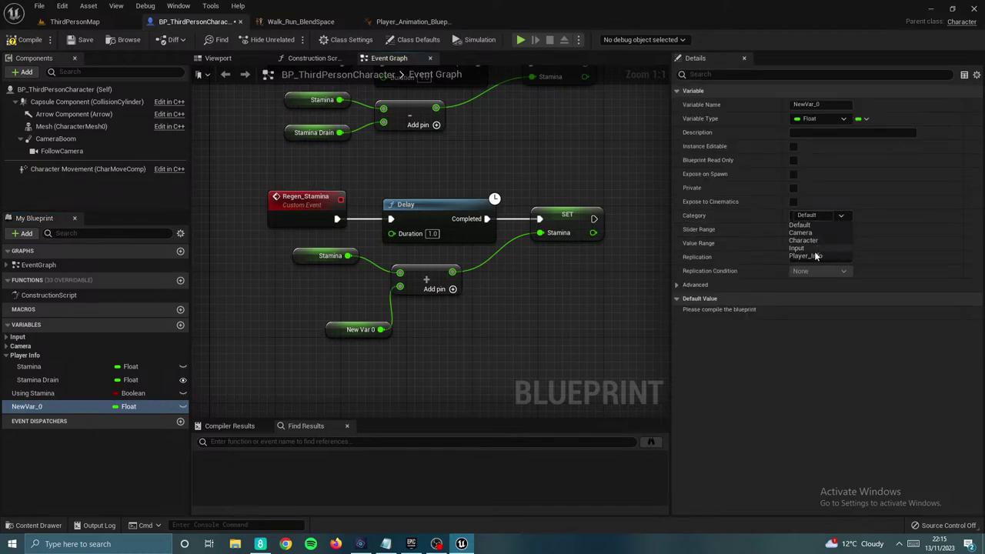
{"action": "left_click", "coordinate": [821, 260]}
Step: Rename the new float variable as "Statina Regen"
{"action": "left_click", "coordinate": [823, 105]}
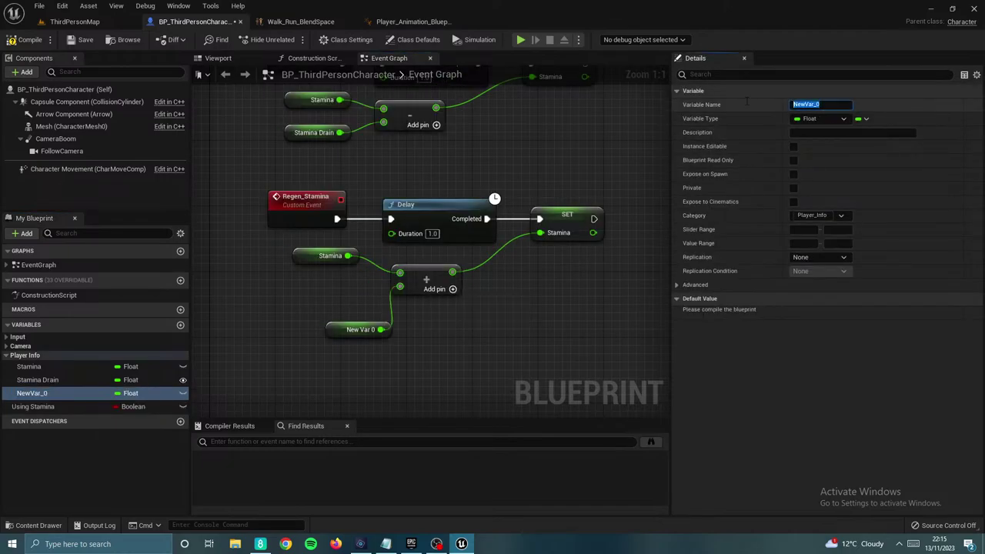
{"action": "type", "text": "Stya"}
{"action": "key", "text": "BackSpace"}
{"action": "key", "text": "BackSpace"}
{"action": "type", "text": "atm"}
{"action": "type", "text": "ina"}
{"action": "key", "text": "BackSpace"}
{"action": "key", "text": "BackSpace"}
{"action": "key", "text": "BackSpace"}
{"action": "key", "text": "BackSpace"}
{"action": "key", "text": "BackSpace"}
{"action": "type", "text": "mina Regen"}
{"action": "key", "text": "Return"}
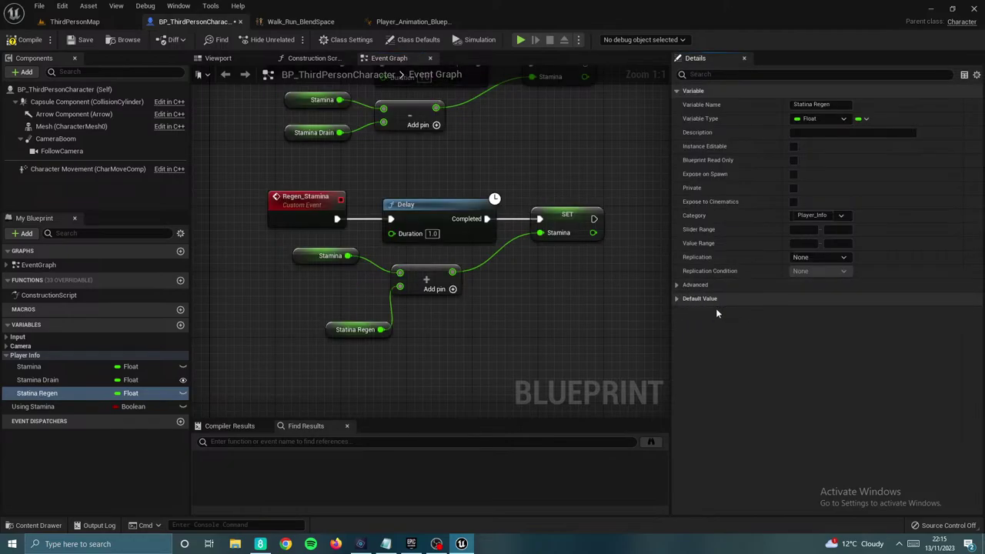
Step: Compile the blueprint, set Statina Regen's default value to 0.1, and compile and save again
{"action": "left_click", "coordinate": [28, 40]}
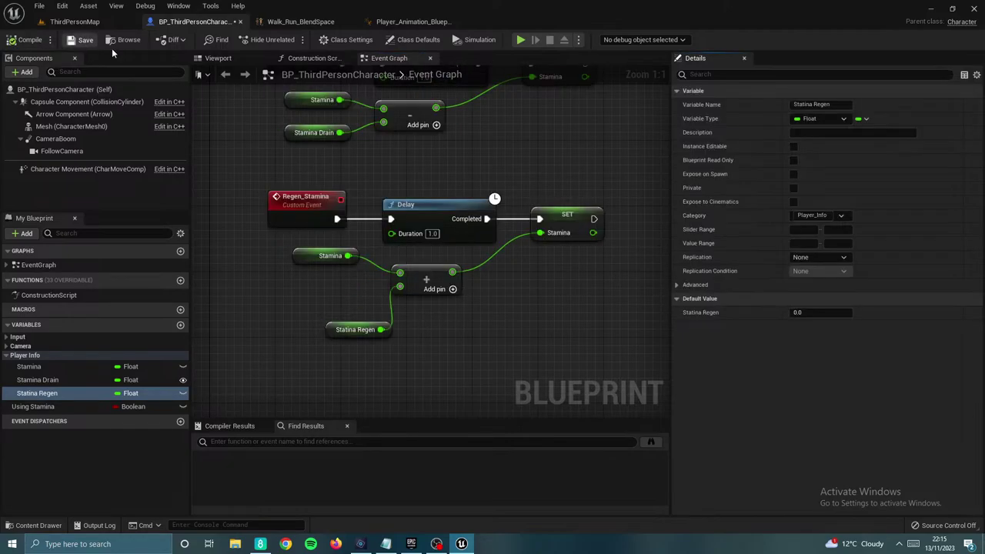
{"action": "left_click", "coordinate": [809, 312]}
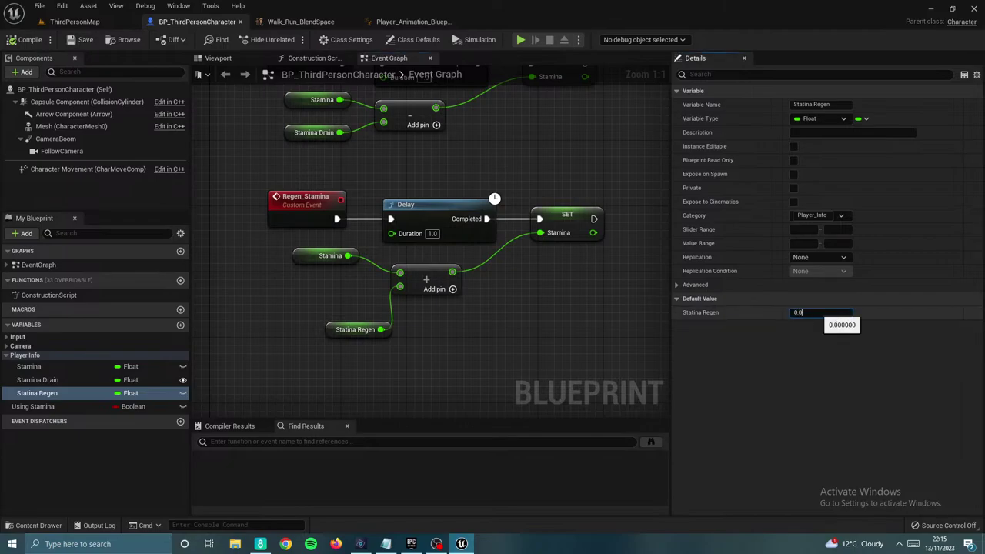
{"action": "type", "text": "0.1"}
{"action": "left_click", "coordinate": [163, 336]}
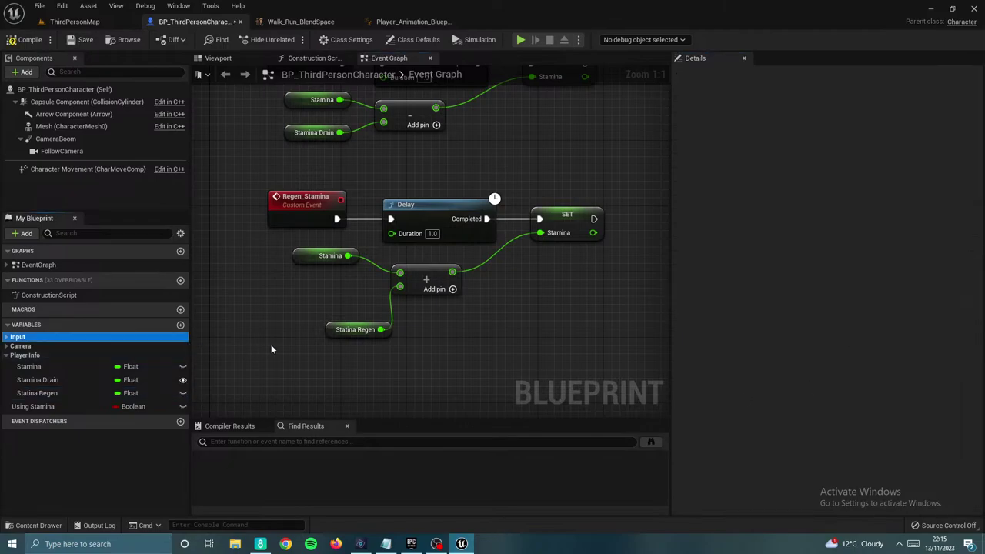
{"action": "left_click", "coordinate": [34, 42]}
{"action": "left_click", "coordinate": [90, 44]}
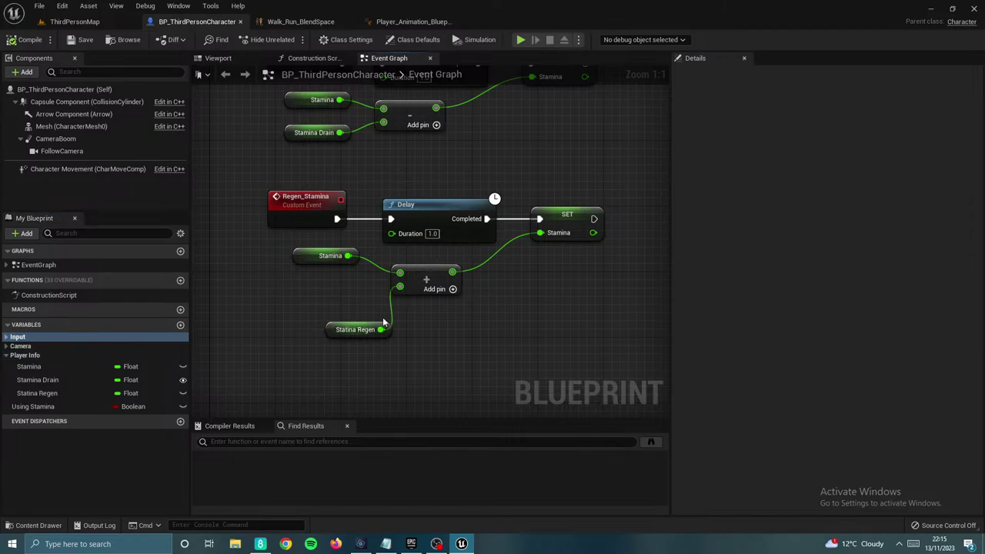
Step: Tidy the regeneration chain by moving the Statina Regen getter beneath the Stamina getter and adjusting the Regen_Stamina event's position
{"action": "left_click_drag", "start_coordinate": [373, 329], "coordinate": [348, 287]}
{"action": "left_click_drag", "start_coordinate": [342, 287], "coordinate": [343, 295]}
{"action": "left_click", "coordinate": [460, 338]}
{"action": "right_click_drag", "start_coordinate": [566, 272], "coordinate": [514, 283]}
{"action": "right_click_drag", "start_coordinate": [320, 167], "coordinate": [385, 254]}
{"action": "left_click_drag", "start_coordinate": [325, 266], "coordinate": [301, 268]}
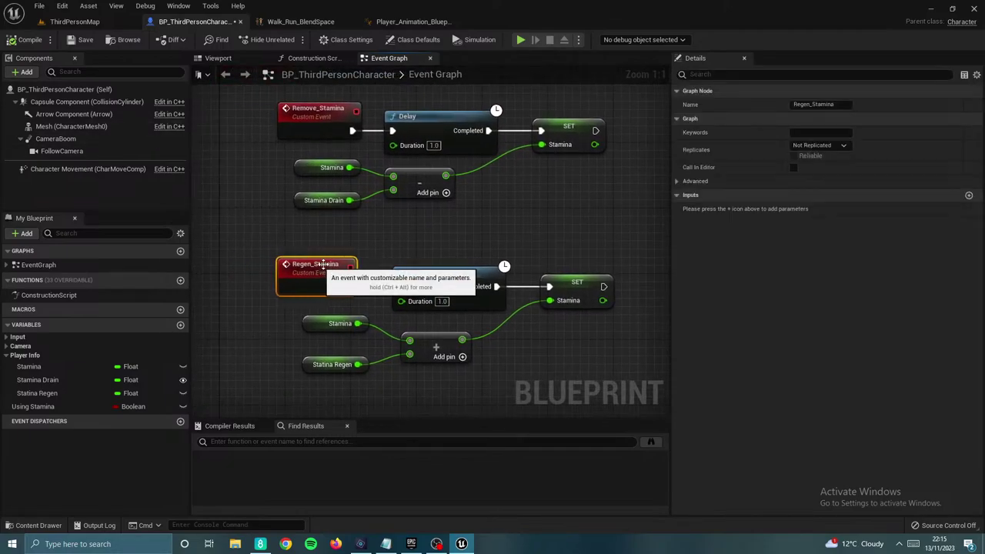
Step: Add a Greater Equal comparison on the output of the Regen_Stamina chain's SET Stamina node, comparing it with 1.0
{"action": "right_click_drag", "start_coordinate": [418, 248], "coordinate": [341, 246]}
{"action": "left_click", "coordinate": [480, 281]}
{"action": "right_click_drag", "start_coordinate": [480, 282], "coordinate": [414, 260]}
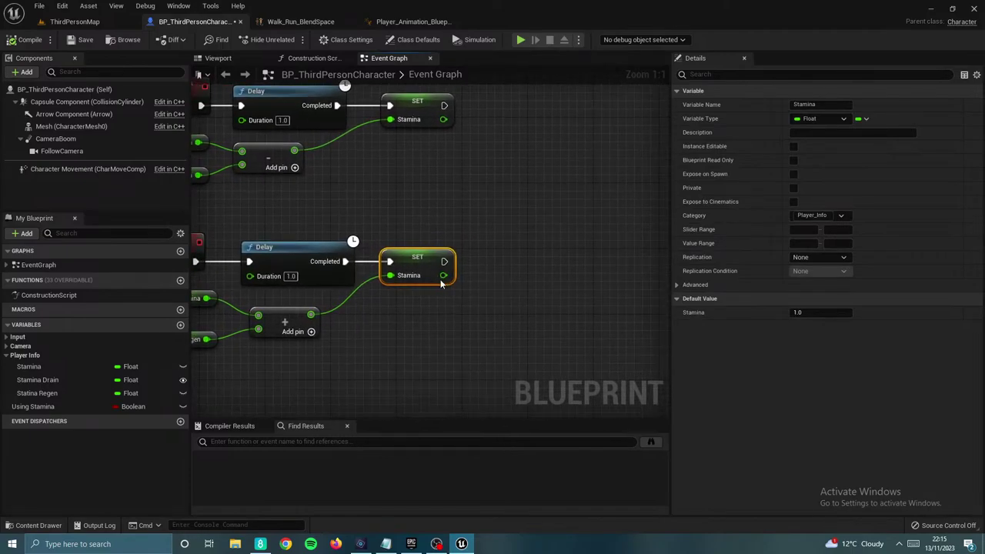
{"action": "left_click_drag", "start_coordinate": [443, 275], "coordinate": [508, 317]}
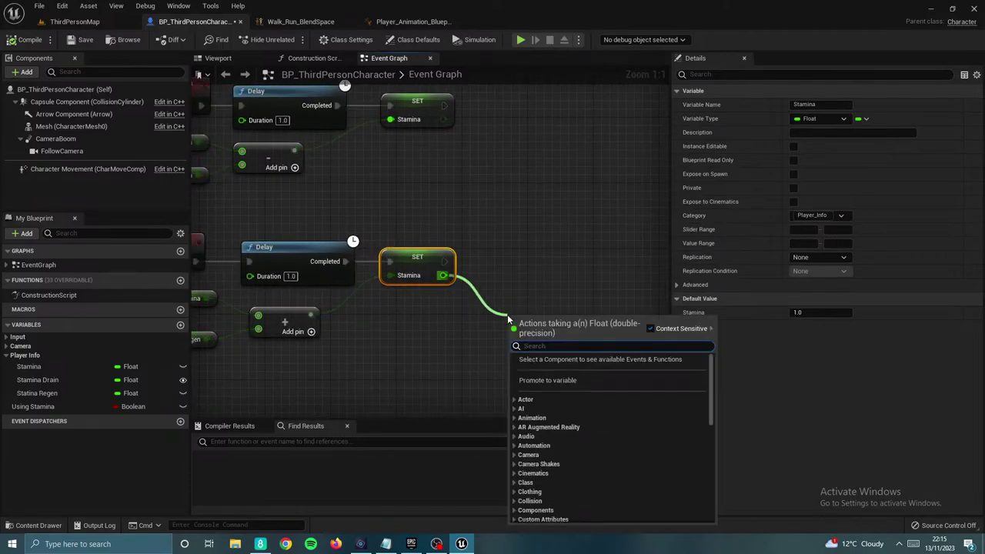
{"action": "type", "text": ">="}
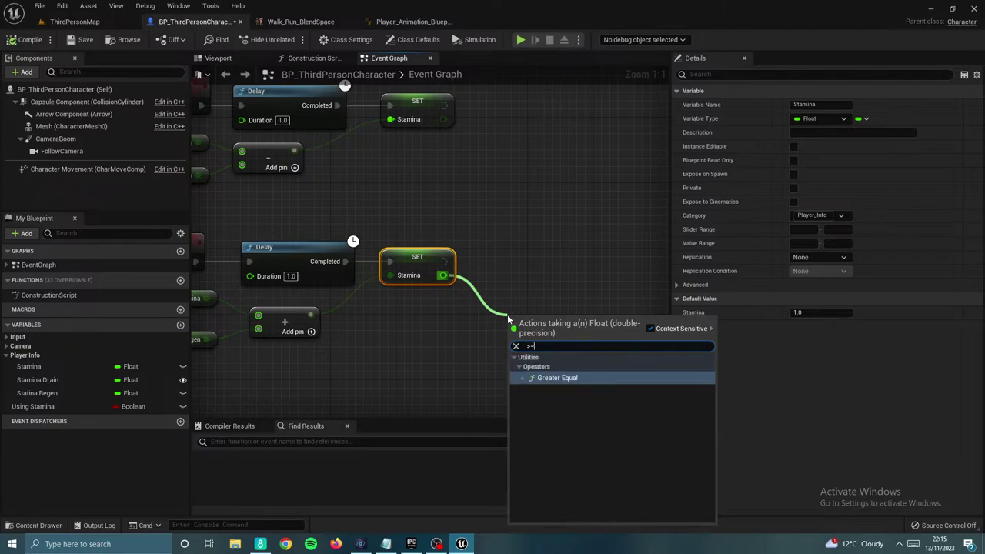
{"action": "key", "text": "Return"}
{"action": "left_click", "coordinate": [529, 335]}
{"action": "type", "text": "1"}
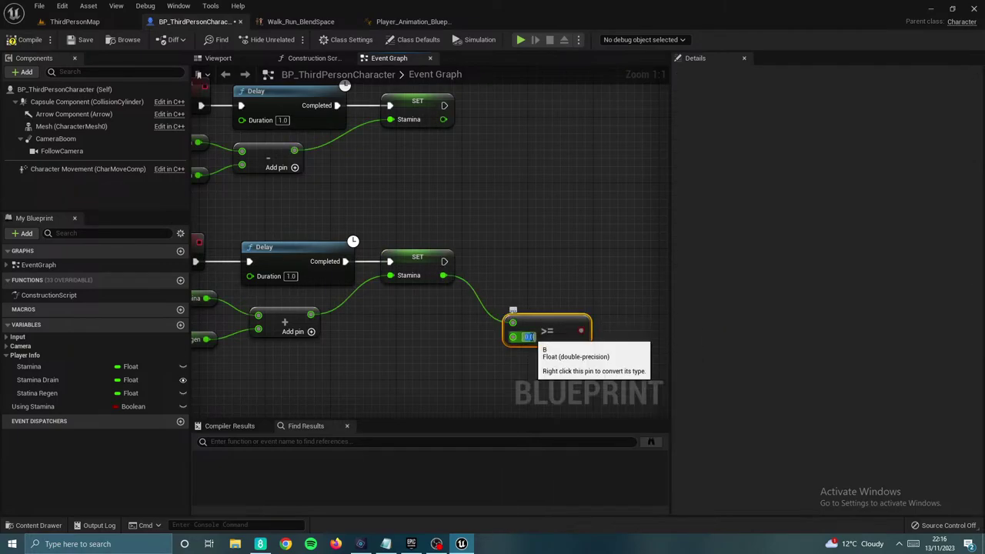
{"action": "left_click", "coordinate": [550, 305]}
Step: Add a Branch conditioned on the Greater Equal result and connect SET Stamina's execution output to it
{"action": "left_click_drag", "start_coordinate": [546, 321], "coordinate": [623, 257]}
{"action": "type", "text": "branc"}
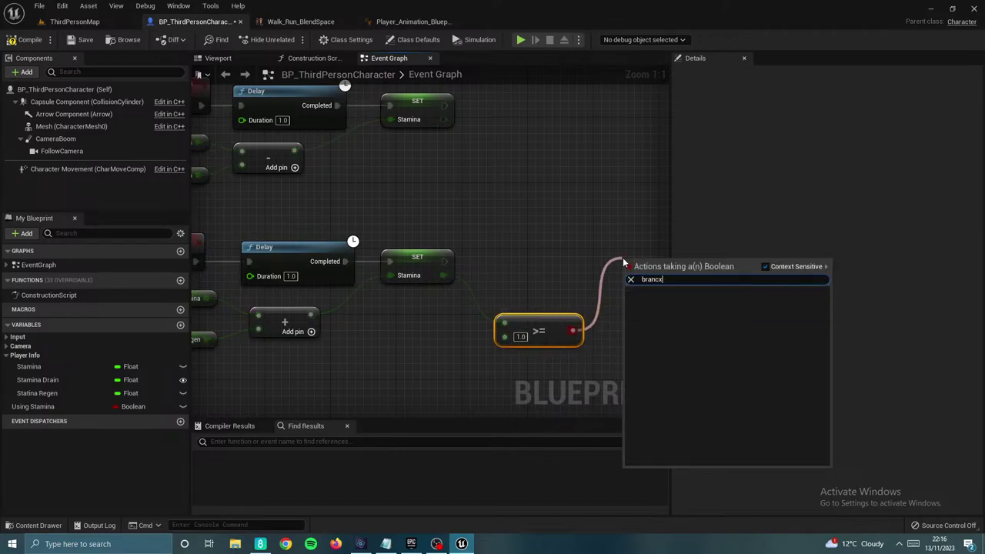
{"action": "key", "text": "Return"}
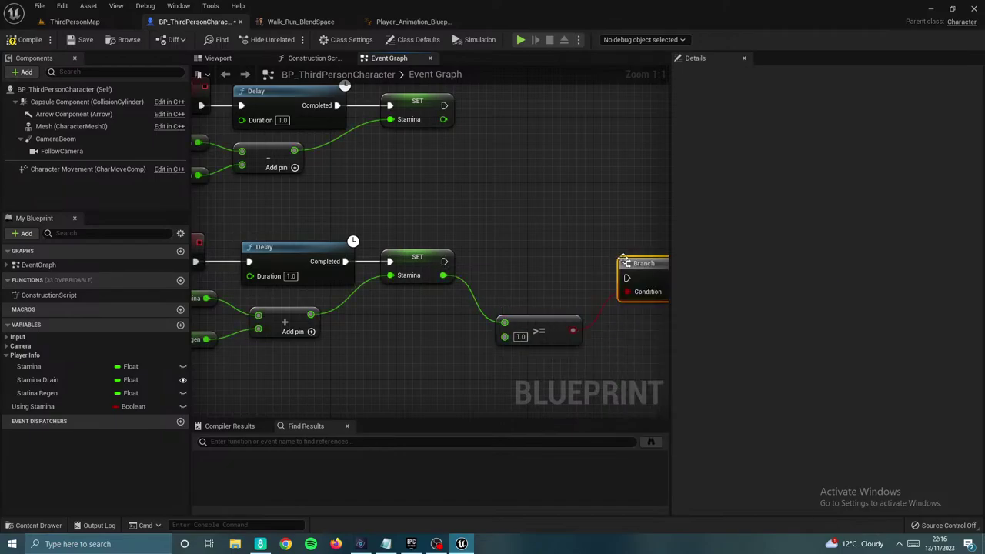
{"action": "left_click_drag", "start_coordinate": [444, 261], "coordinate": [627, 261]}
Step: Add a SET Using Stamina node ticked true on the True output of the regeneration Branch
{"action": "right_click_drag", "start_coordinate": [539, 221], "coordinate": [329, 223]}
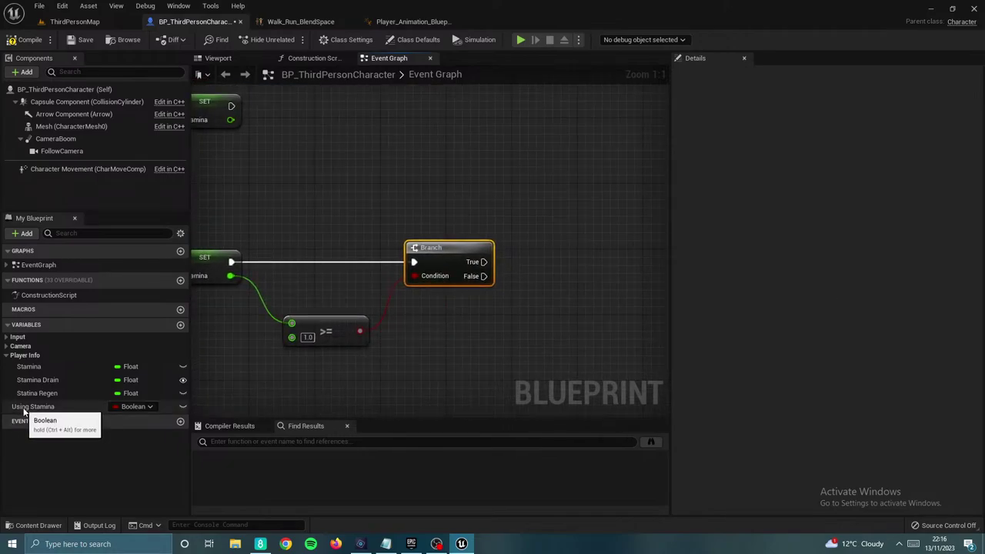
{"action": "left_click_drag", "start_coordinate": [34, 406], "coordinate": [531, 300]}
{"action": "left_click_drag", "start_coordinate": [505, 244], "coordinate": [484, 261]}
{"action": "left_click", "coordinate": [538, 268]}
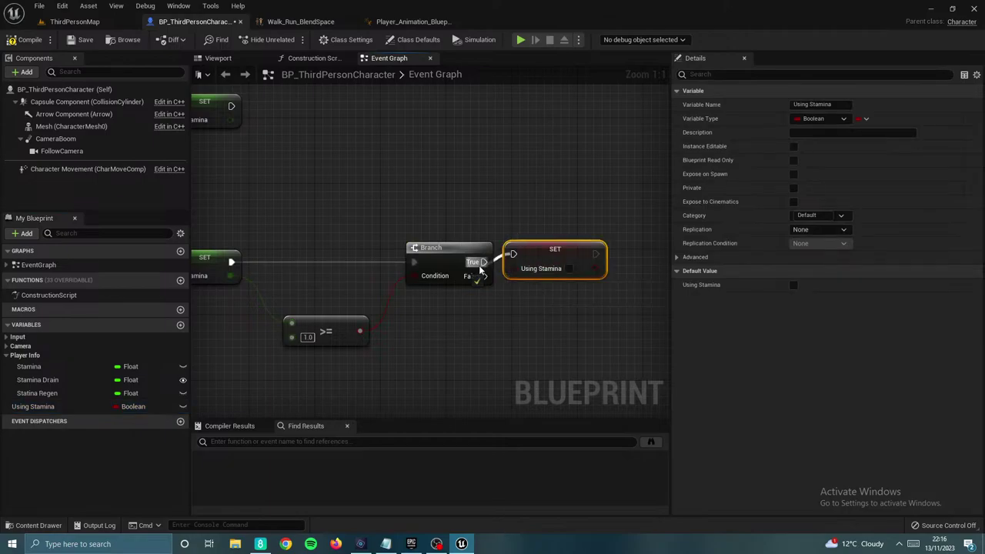
{"action": "left_click", "coordinate": [569, 269]}
Step: Insert a SET Using Stamina node ticked true between InputAction Sprint's Pressed output and the 400 Max Walk Speed setter
{"action": "right_click_drag", "start_coordinate": [401, 177], "coordinate": [548, 295]}
{"action": "scroll", "coordinate": [459, 221], "scroll_direction": "down", "scroll_amount": 3}
{"action": "right_click_drag", "start_coordinate": [368, 219], "coordinate": [498, 304]}
{"action": "right_click_drag", "start_coordinate": [457, 154], "coordinate": [352, 215]}
{"action": "scroll", "coordinate": [428, 258], "scroll_direction": "up", "scroll_amount": 2}
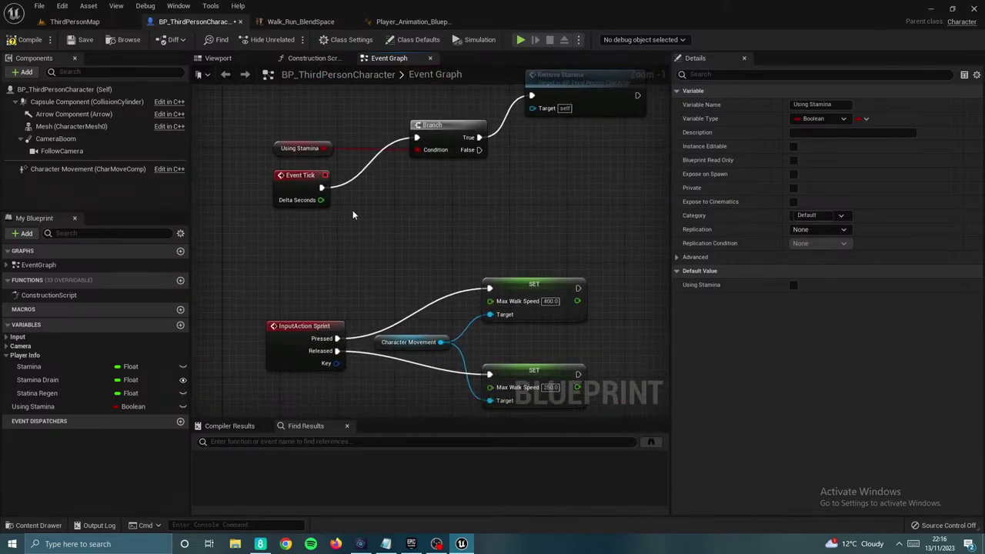
{"action": "left_click_drag", "start_coordinate": [33, 406], "coordinate": [337, 339]}
{"action": "left_click", "coordinate": [393, 309]}
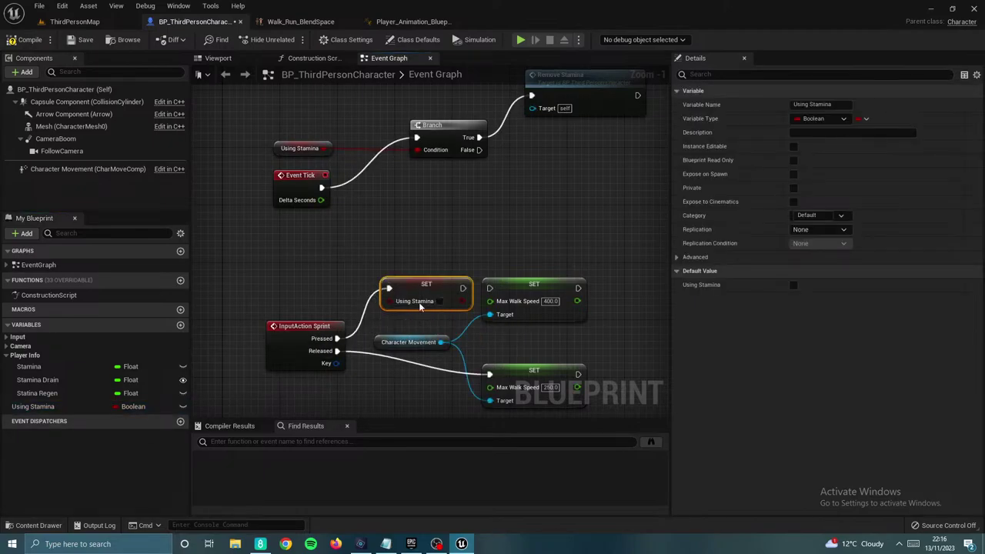
{"action": "left_click_drag", "start_coordinate": [423, 286], "coordinate": [492, 289]}
{"action": "left_click", "coordinate": [432, 301]}
{"action": "left_click", "coordinate": [467, 276]}
Step: Insert an unticked SET Using Stamina node between InputAction Sprint's Released output and the 250 Max Walk Speed setter, aligned in the row
{"action": "right_click_drag", "start_coordinate": [382, 350], "coordinate": [385, 294]}
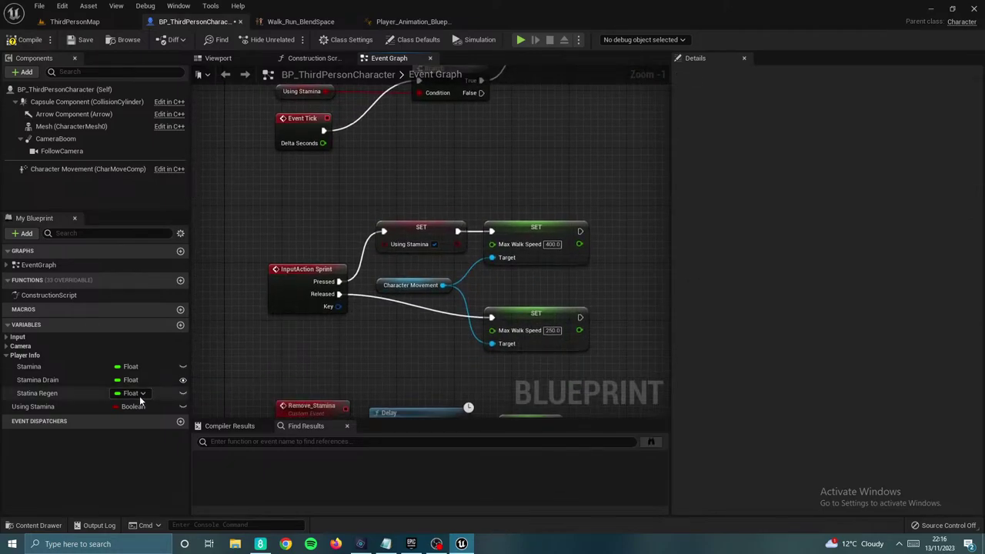
{"action": "left_click_drag", "start_coordinate": [139, 405], "coordinate": [339, 294]}
{"action": "left_click", "coordinate": [394, 351]}
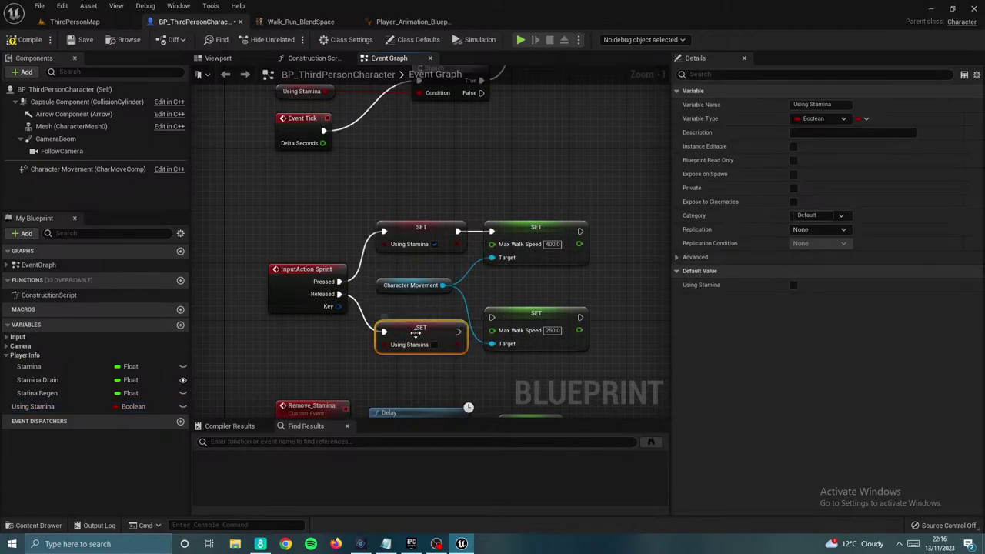
{"action": "left_click_drag", "start_coordinate": [416, 333], "coordinate": [492, 317]}
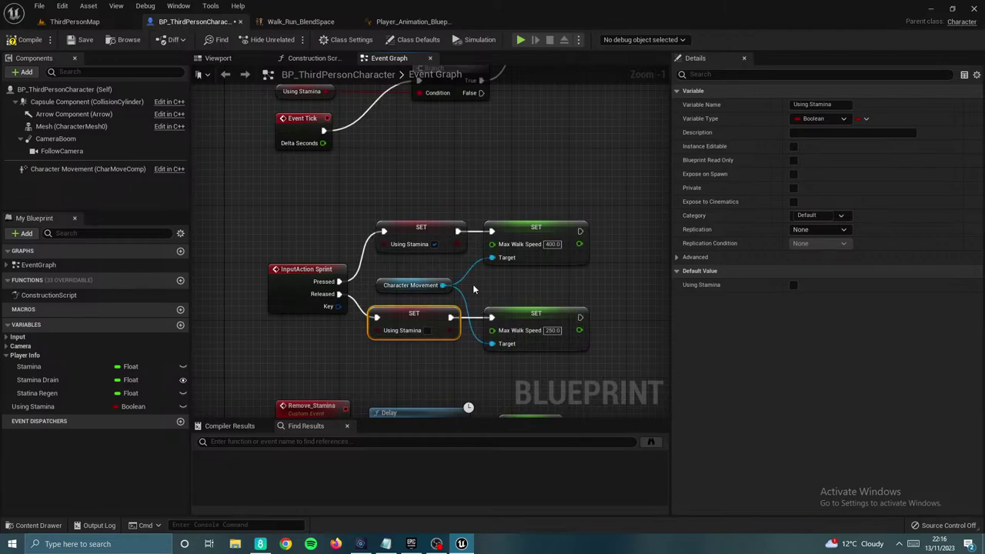
{"action": "right_click_drag", "start_coordinate": [533, 308], "coordinate": [528, 304]}
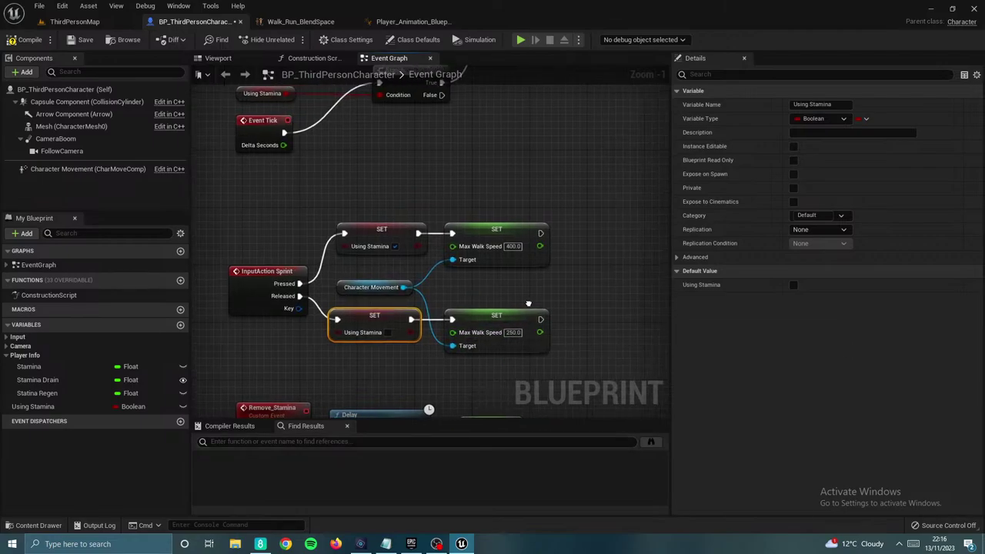
{"action": "left_click_drag", "start_coordinate": [402, 320], "coordinate": [408, 320]}
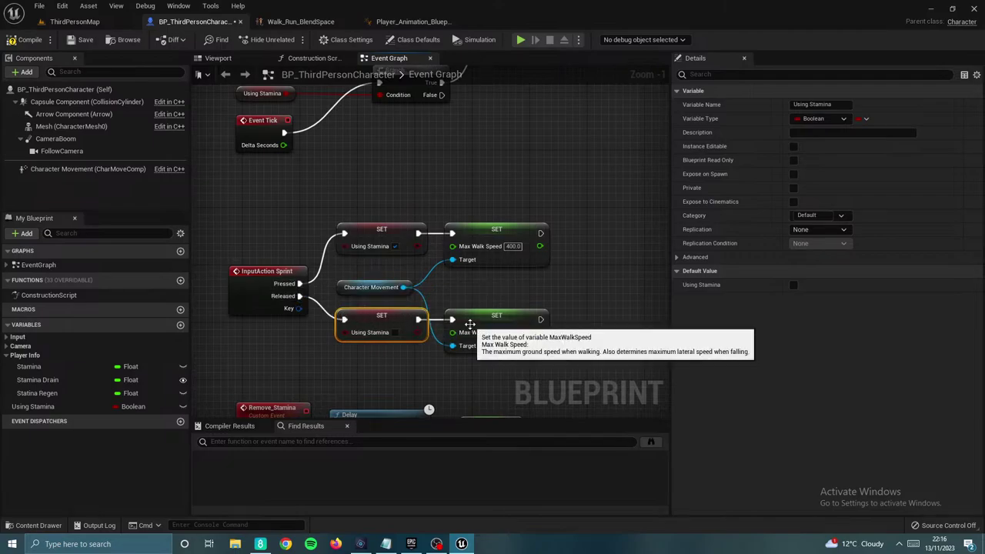
Step: Delete the SET Using Stamina node after the Branch in the Regen_Stamina chain
{"action": "right_click_drag", "start_coordinate": [450, 399], "coordinate": [391, 310]}
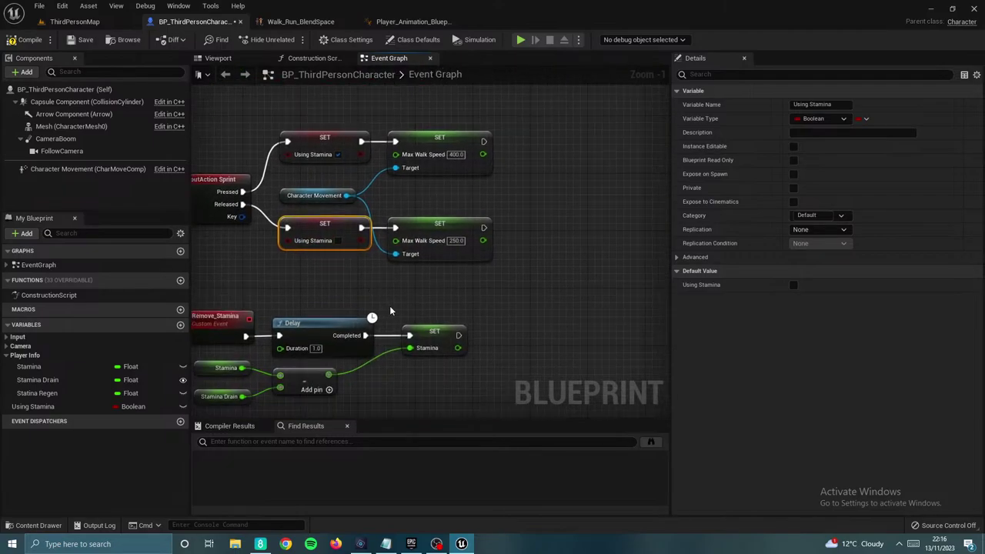
{"action": "scroll", "coordinate": [392, 310], "scroll_direction": "down", "scroll_amount": 2}
{"action": "right_click_drag", "start_coordinate": [416, 394], "coordinate": [395, 305]}
{"action": "right_click_drag", "start_coordinate": [503, 389], "coordinate": [400, 361]}
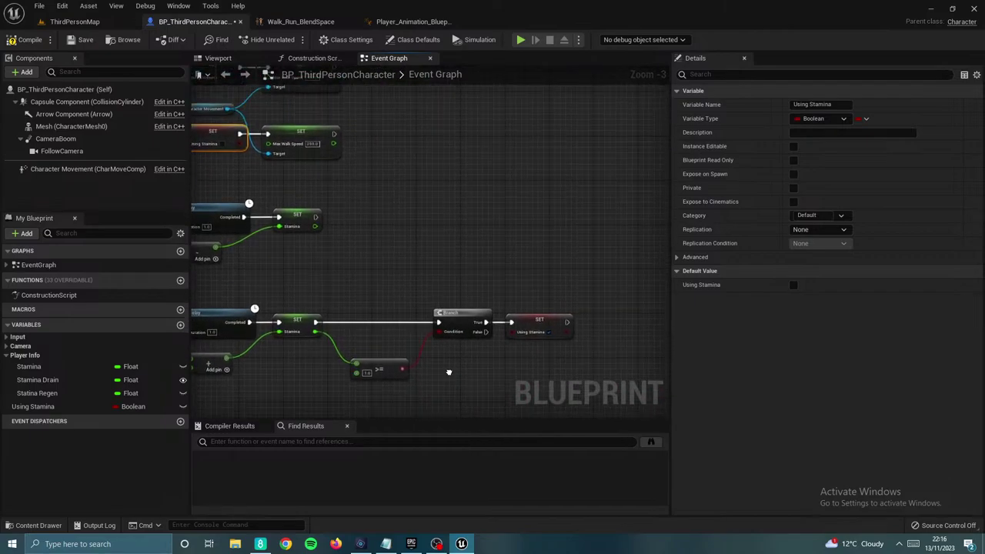
{"action": "right_click_drag", "start_coordinate": [477, 324], "coordinate": [419, 326]}
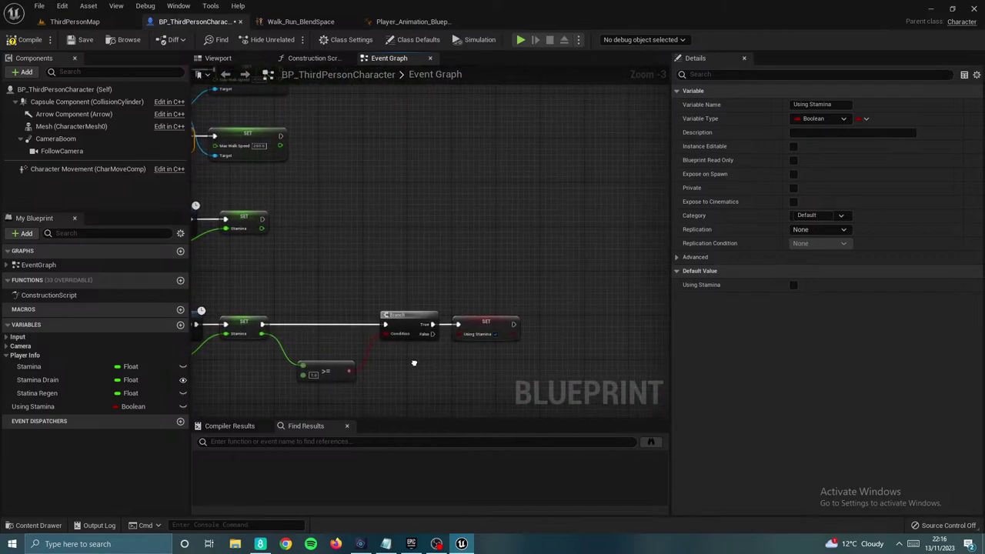
{"action": "left_click", "coordinate": [468, 327]}
{"action": "right_click_drag", "start_coordinate": [477, 303], "coordinate": [414, 277]}
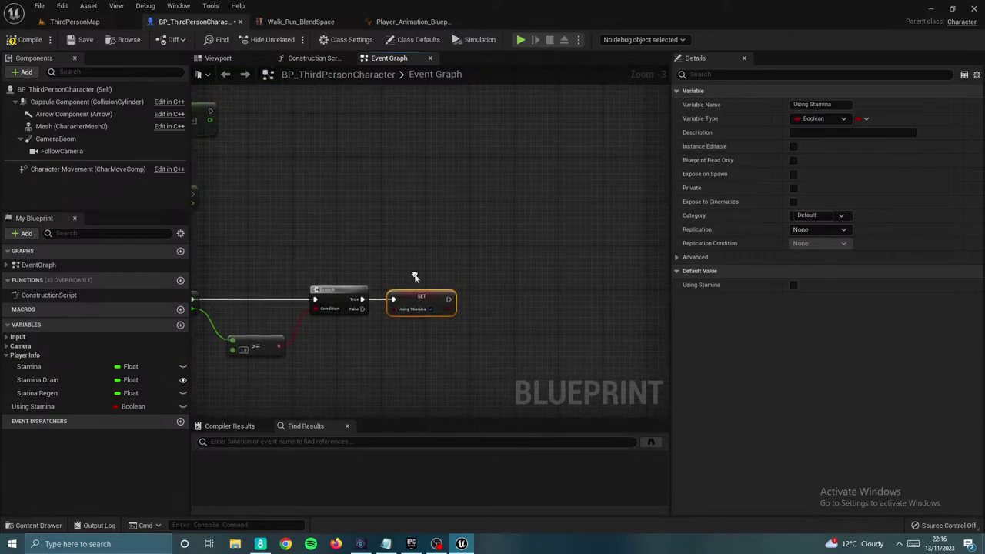
{"action": "key", "text": "Delete"}
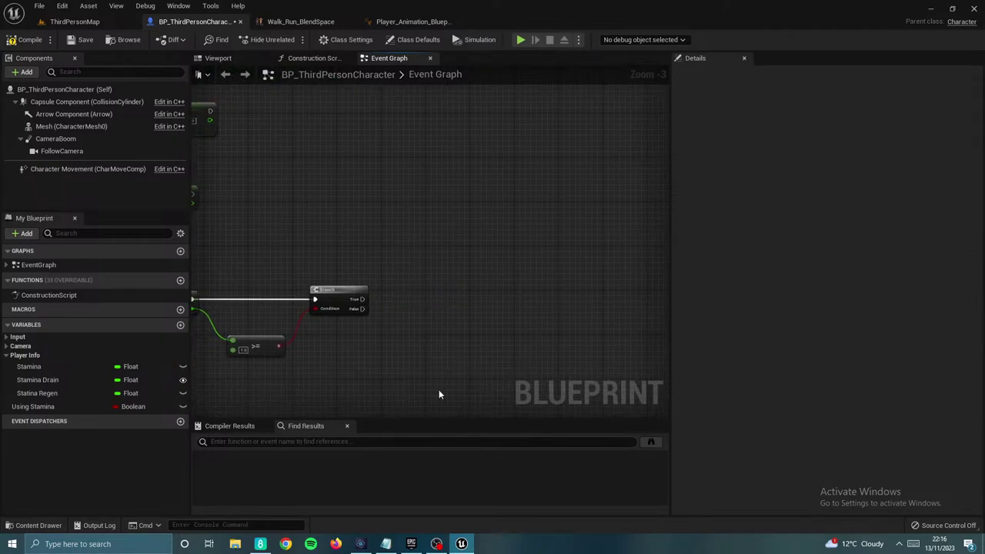
Step: Create a Boolean variable named Stamina Full? and save the blueprint
{"action": "left_click", "coordinate": [180, 324]}
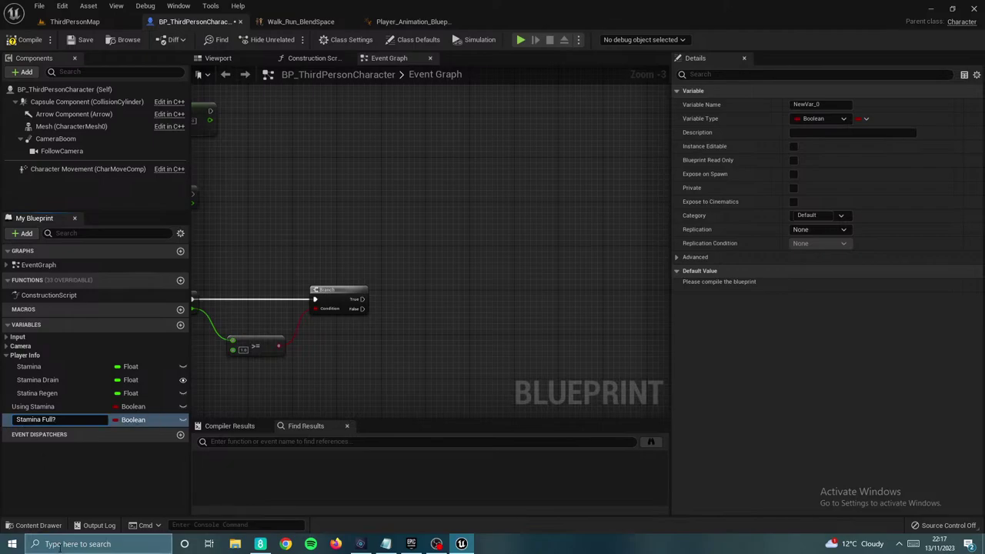
{"action": "key", "text": "Return"}
{"action": "left_click", "coordinate": [77, 40]}
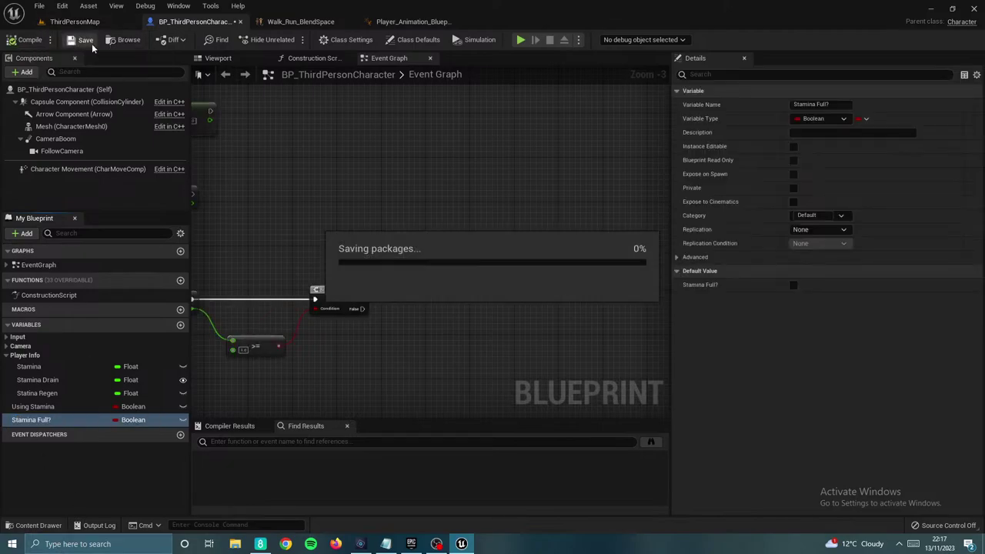
Step: Add a SET Stamina Full? node ticked true on the True output of the Branch in the Regen_Stamina chain
{"action": "left_click_drag", "start_coordinate": [46, 420], "coordinate": [360, 301]}
{"action": "left_click", "coordinate": [419, 318]}
Step: Move the Remove Stamina call aside and add a second Branch on the False output of the Using Stamina Branch
{"action": "right_click_drag", "start_coordinate": [423, 252], "coordinate": [490, 389]}
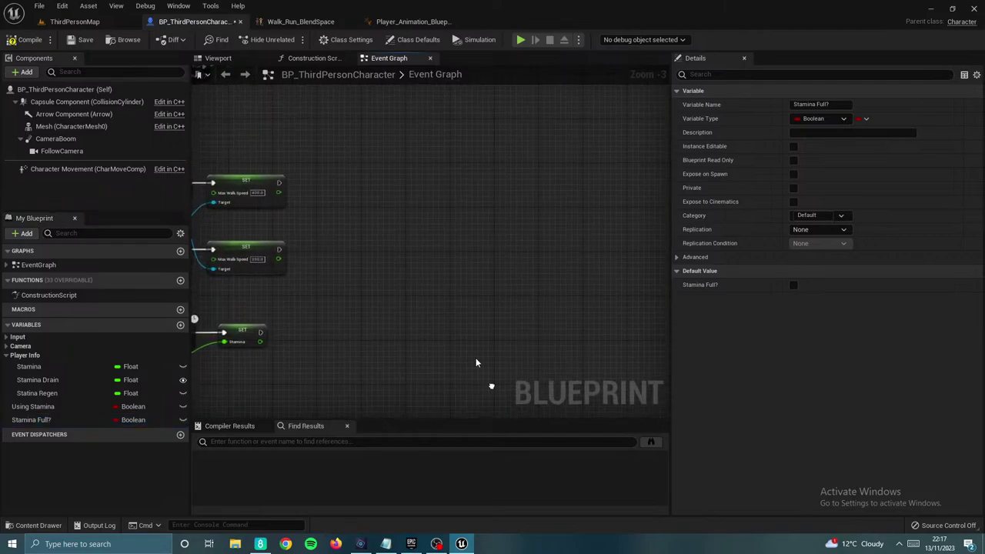
{"action": "right_click_drag", "start_coordinate": [322, 143], "coordinate": [525, 282]}
{"action": "scroll", "coordinate": [391, 238], "scroll_direction": "up", "scroll_amount": 3}
{"action": "right_click_drag", "start_coordinate": [407, 251], "coordinate": [395, 246]}
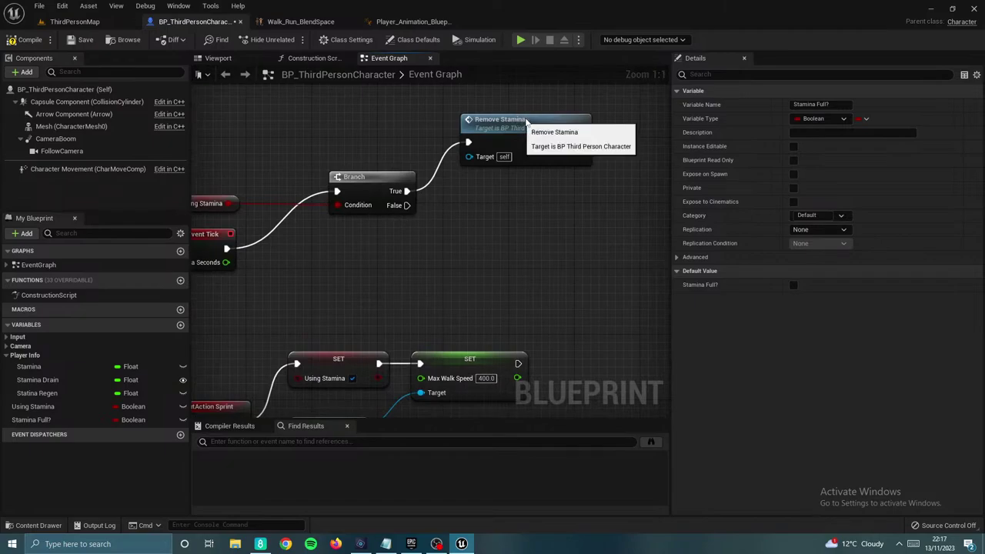
{"action": "left_click_drag", "start_coordinate": [526, 121], "coordinate": [557, 105]}
{"action": "right_click_drag", "start_coordinate": [459, 213], "coordinate": [466, 237]}
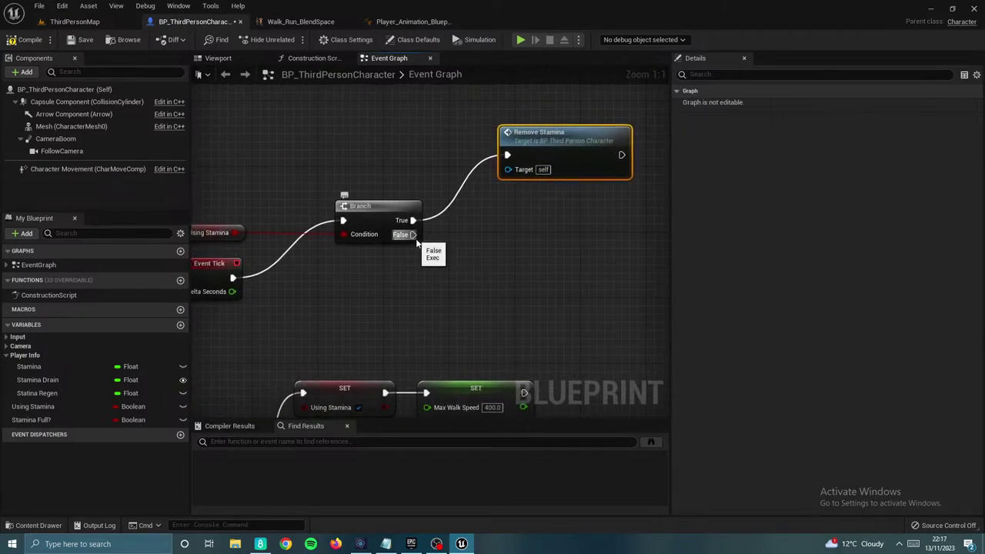
{"action": "left_click_drag", "start_coordinate": [413, 234], "coordinate": [464, 281]}
{"action": "type", "text": "branch"}
{"action": "key", "text": "Return"}
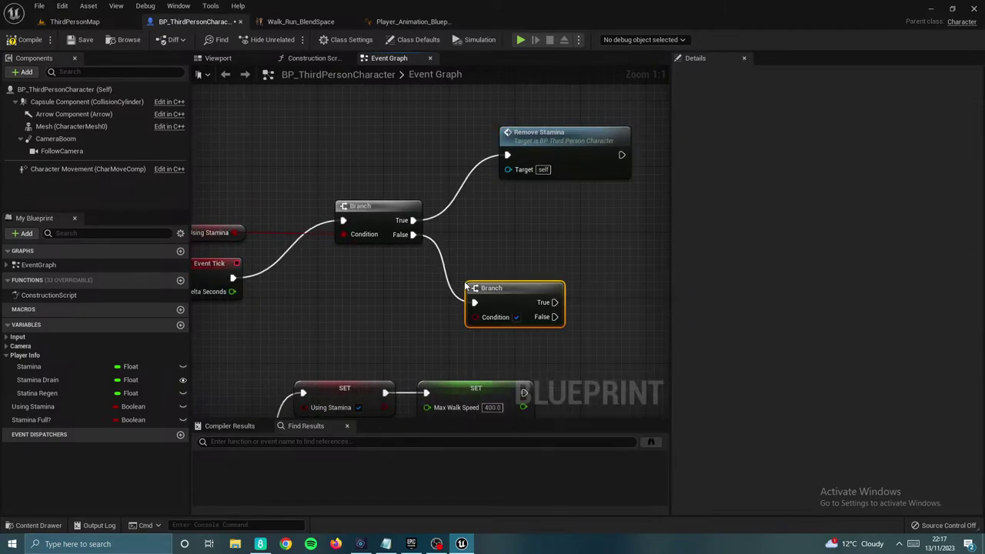
Step: Wire a Stamina Full? getter into the new Branch's Condition and tidy the getters beside their Branches
{"action": "left_click_drag", "start_coordinate": [68, 420], "coordinate": [470, 257]}
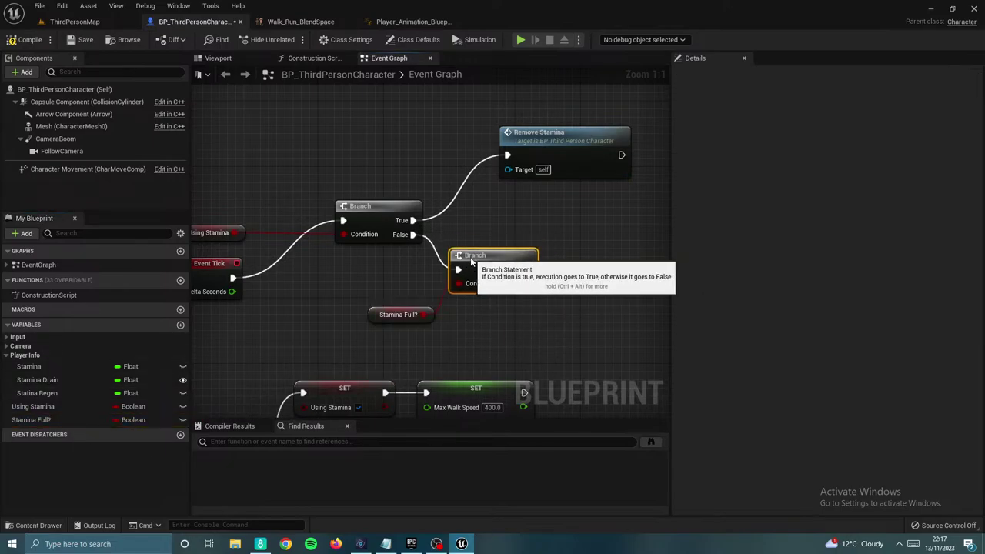
{"action": "left_click_drag", "start_coordinate": [385, 308], "coordinate": [384, 275]}
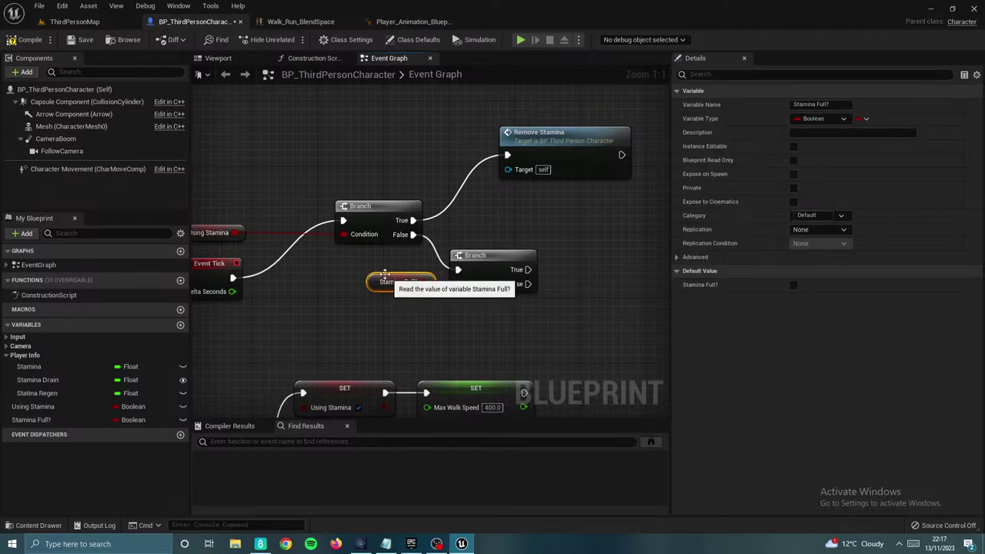
{"action": "left_click_drag", "start_coordinate": [229, 226], "coordinate": [293, 227]}
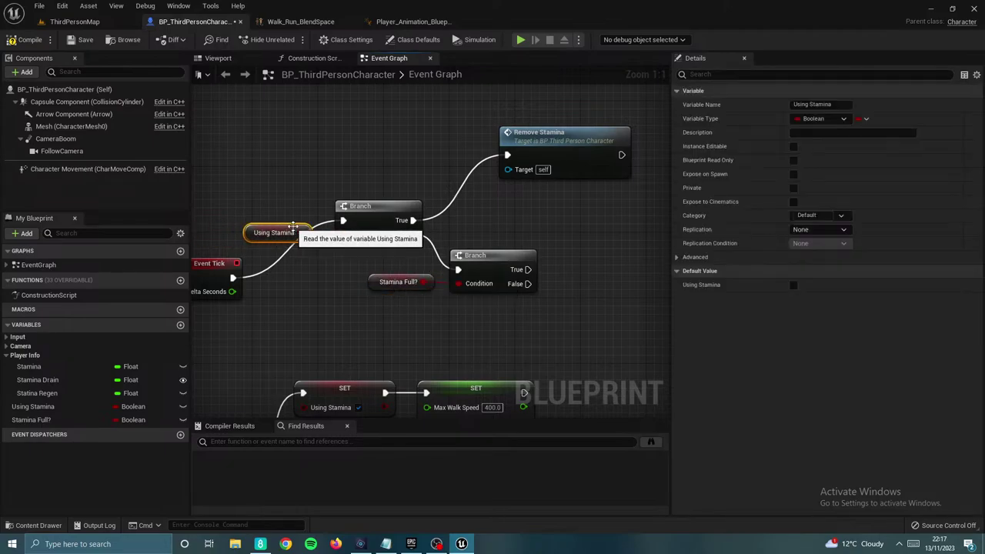
Step: Add an unticked SET Stamina Full? node after SET Stamina in the Remove_Stamina chain, then compile and save the blueprint
{"action": "right_click_drag", "start_coordinate": [380, 270], "coordinate": [302, 273]}
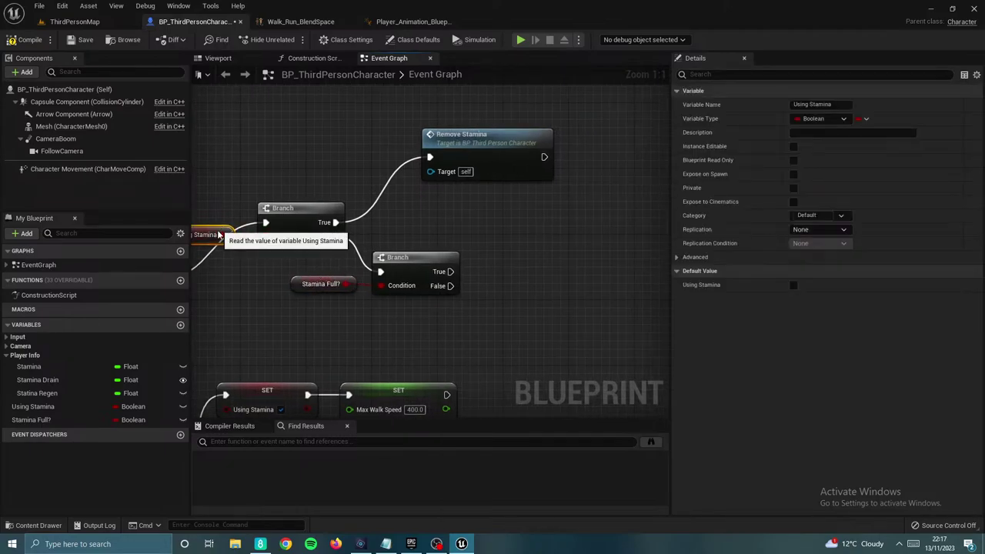
{"action": "right_click_drag", "start_coordinate": [469, 259], "coordinate": [408, 248]}
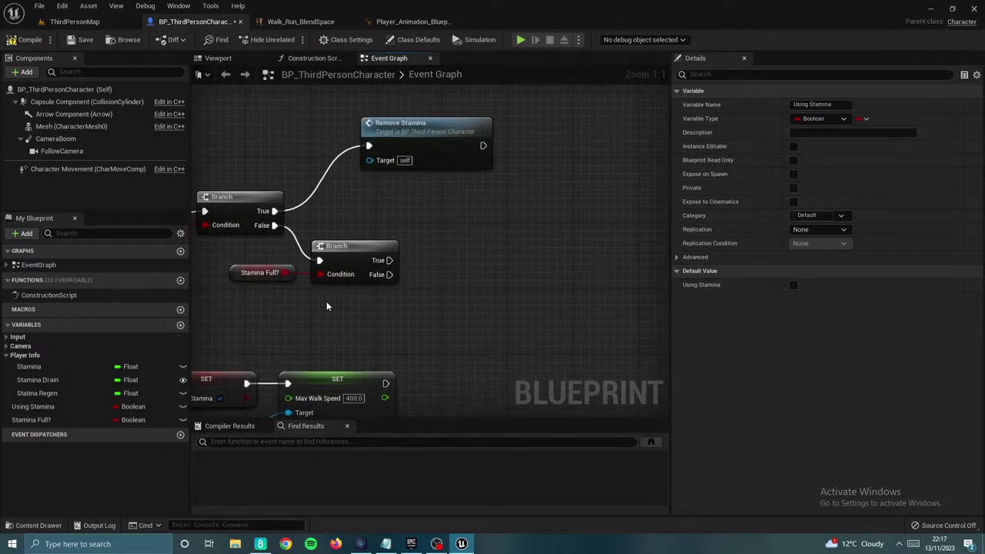
{"action": "scroll", "coordinate": [262, 318], "scroll_direction": "down", "scroll_amount": 2}
{"action": "right_click_drag", "start_coordinate": [314, 321], "coordinate": [407, 213]}
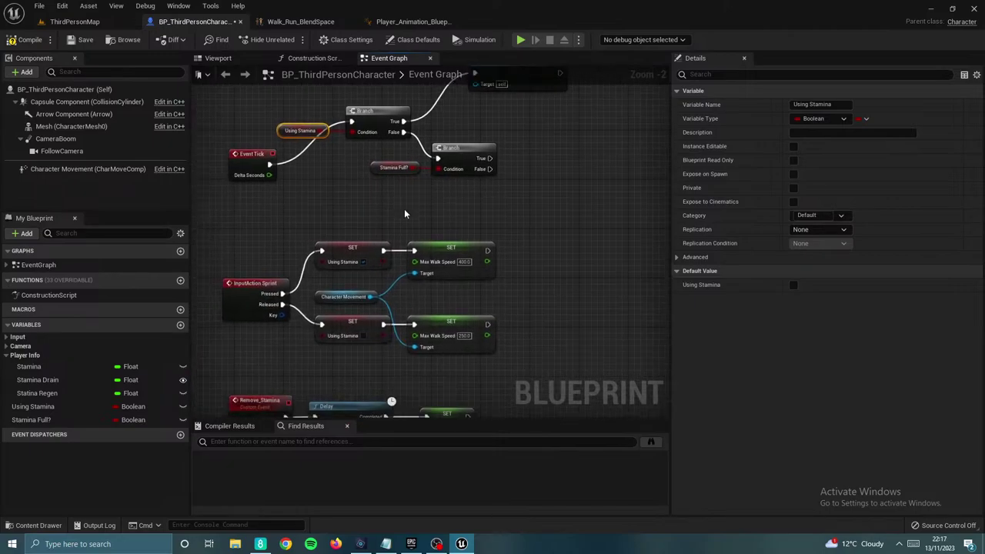
{"action": "right_click_drag", "start_coordinate": [400, 394], "coordinate": [377, 264]}
{"action": "right_click_drag", "start_coordinate": [391, 362], "coordinate": [413, 258]}
{"action": "right_click_drag", "start_coordinate": [506, 267], "coordinate": [500, 246]}
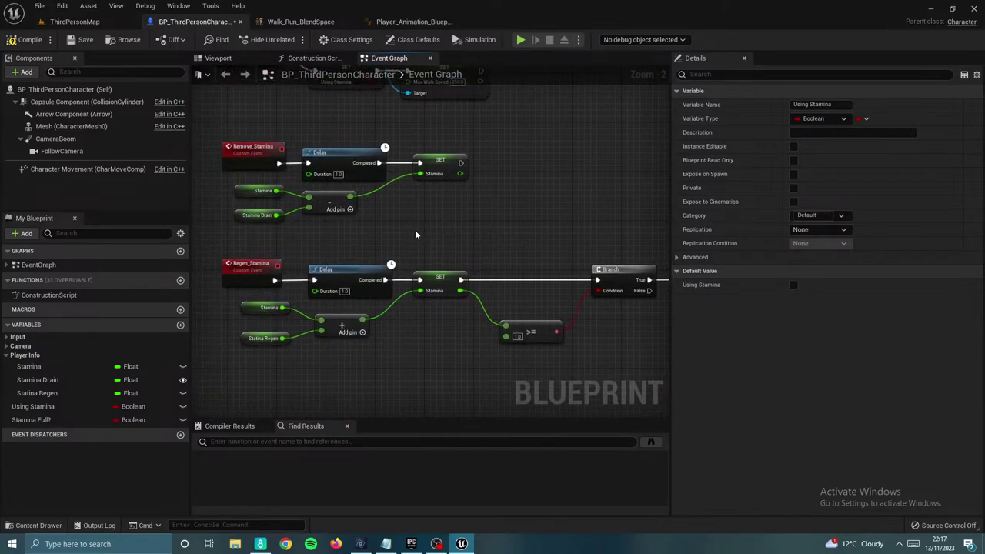
{"action": "right_click_drag", "start_coordinate": [414, 234], "coordinate": [366, 305]}
{"action": "left_click_drag", "start_coordinate": [59, 419], "coordinate": [407, 242]}
{"action": "left_click", "coordinate": [446, 267]}
{"action": "left_click", "coordinate": [457, 237]}
{"action": "left_click_drag", "start_coordinate": [466, 232], "coordinate": [459, 237]}
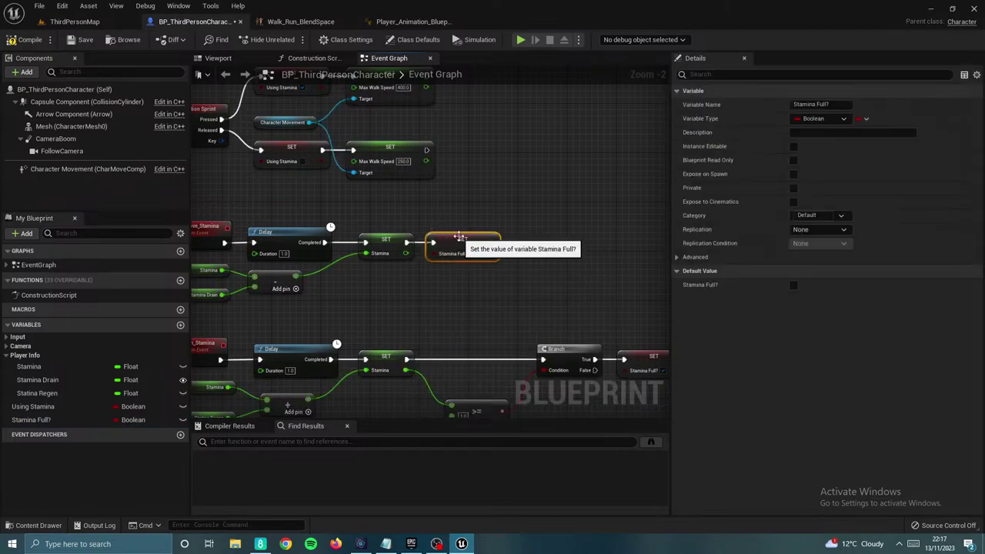
{"action": "left_click", "coordinate": [21, 43]}
{"action": "left_click", "coordinate": [81, 40]}
Step: Call Regen Stamina from the False output of the Stamina Full? Branch and place it close beside that Branch
{"action": "right_click_drag", "start_coordinate": [475, 192], "coordinate": [481, 327]}
{"action": "right_click_drag", "start_coordinate": [439, 161], "coordinate": [457, 266]}
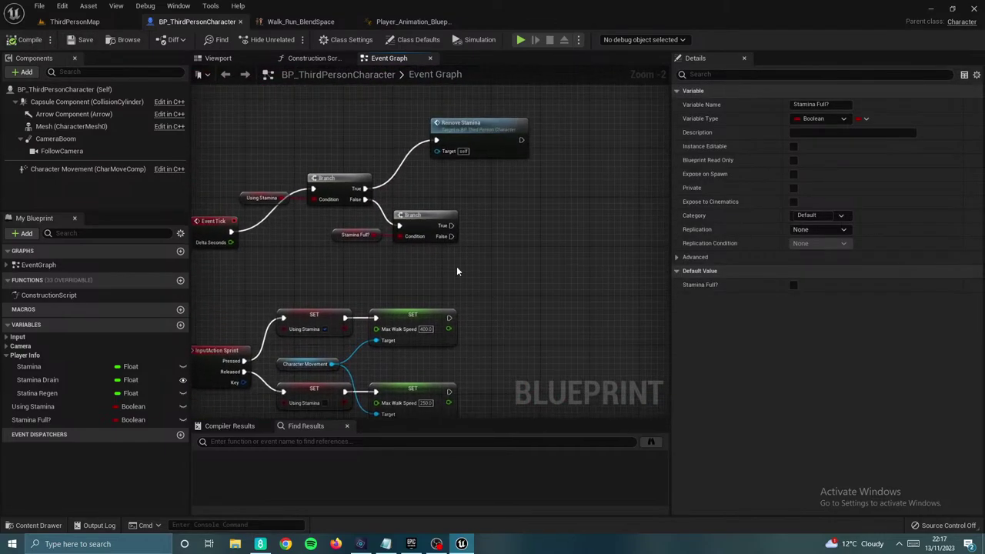
{"action": "scroll", "coordinate": [456, 271], "scroll_direction": "up", "scroll_amount": 2}
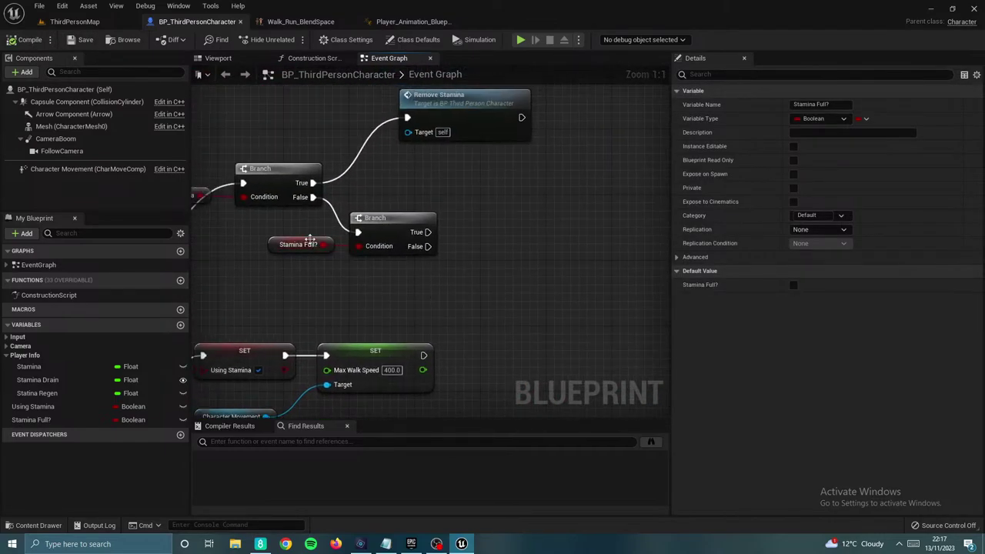
{"action": "mouse_move", "coordinate": [310, 240]}
{"action": "left_mouse_down"}
{"action": "mouse_move", "coordinate": [304, 249]}
{"action": "mouse_move", "coordinate": [312, 259]}
{"action": "left_mouse_up"}
{"action": "right_click_drag", "start_coordinate": [310, 241], "coordinate": [275, 234]}
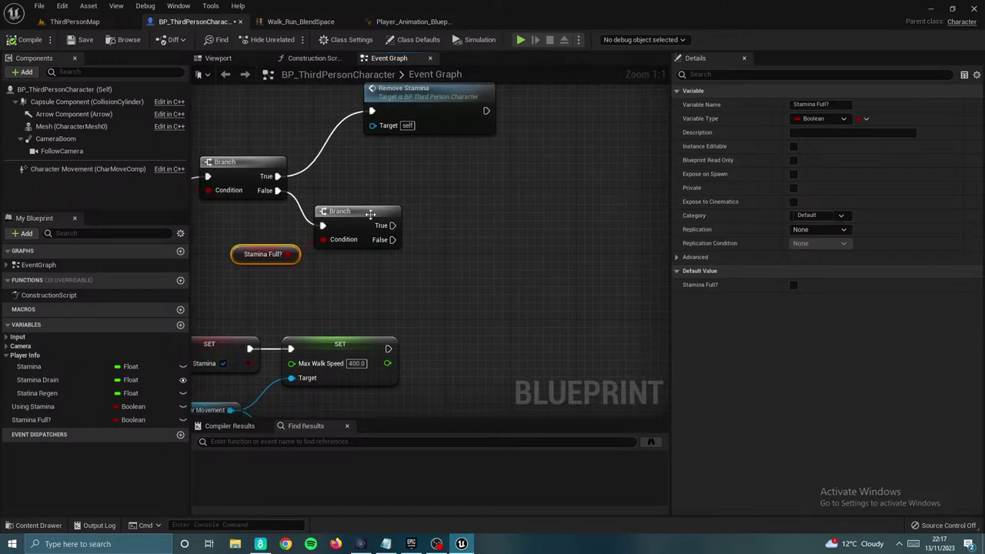
{"action": "right_click_drag", "start_coordinate": [450, 235], "coordinate": [413, 216]}
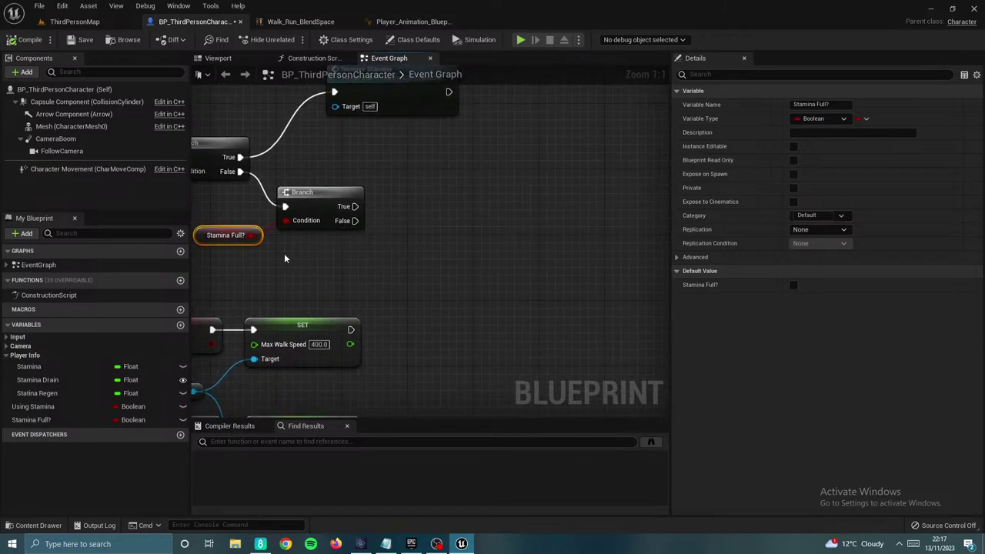
{"action": "right_click_drag", "start_coordinate": [356, 211], "coordinate": [348, 245]}
{"action": "left_click_drag", "start_coordinate": [347, 255], "coordinate": [401, 285]}
{"action": "type", "text": "regen"}
{"action": "left_click", "coordinate": [434, 323]}
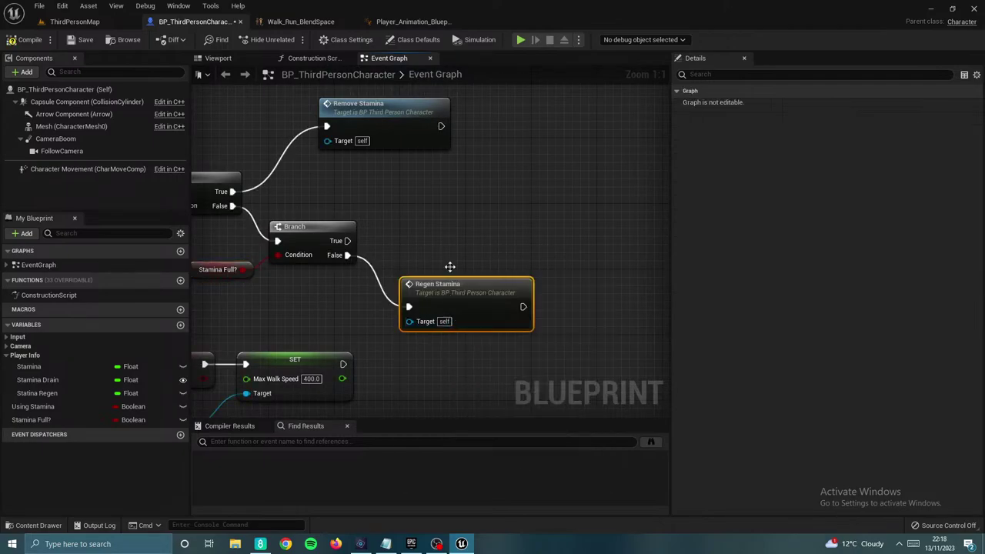
{"action": "left_click_drag", "start_coordinate": [464, 288], "coordinate": [431, 263]}
Step: Move the two Branches with their getters and stamina calls higher above the sprint nodes, and shift Event Tick slightly left
{"action": "right_click_drag", "start_coordinate": [527, 211], "coordinate": [540, 215]}
{"action": "scroll", "coordinate": [439, 241], "scroll_direction": "down", "scroll_amount": 1}
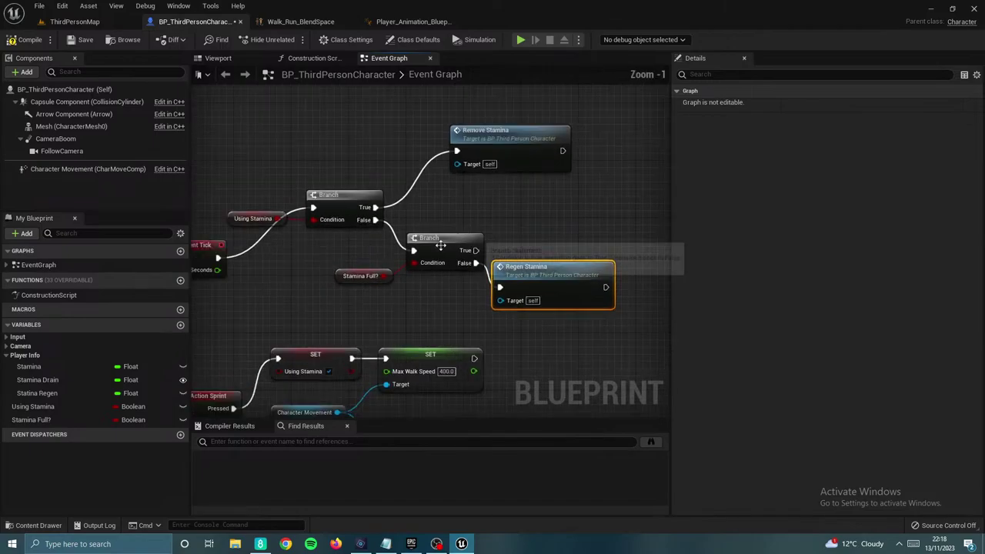
{"action": "right_click_drag", "start_coordinate": [278, 171], "coordinate": [364, 176]}
{"action": "left_click_drag", "start_coordinate": [347, 158], "coordinate": [634, 305]}
{"action": "left_click_drag", "start_coordinate": [620, 268], "coordinate": [621, 153]}
{"action": "right_click_drag", "start_coordinate": [302, 255], "coordinate": [403, 275]}
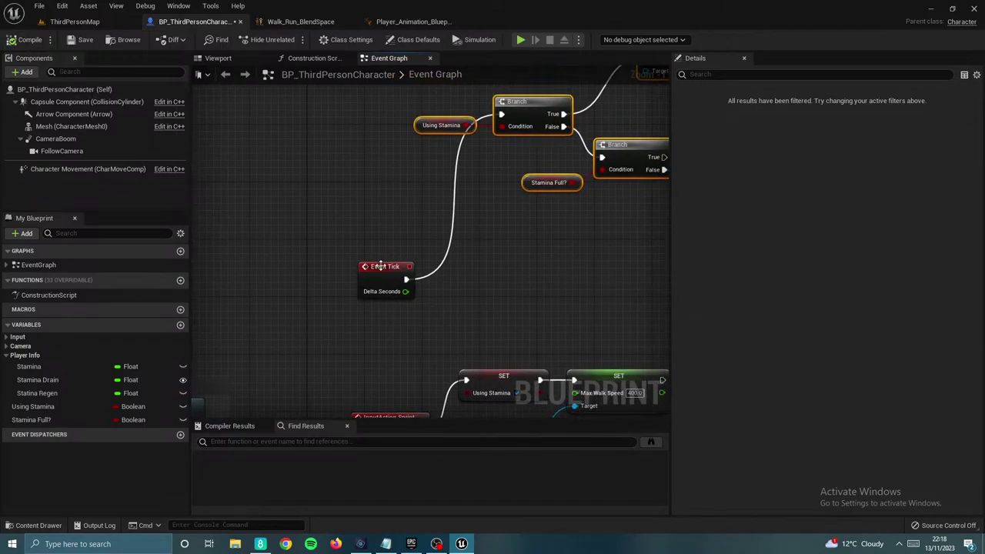
{"action": "left_click_drag", "start_coordinate": [380, 266], "coordinate": [372, 266]}
Step: Align the Remove Stamina call directly above the Regen Stamina call
{"action": "right_click_drag", "start_coordinate": [483, 299], "coordinate": [376, 314]}
{"action": "scroll", "coordinate": [401, 180], "scroll_direction": "down", "scroll_amount": 3}
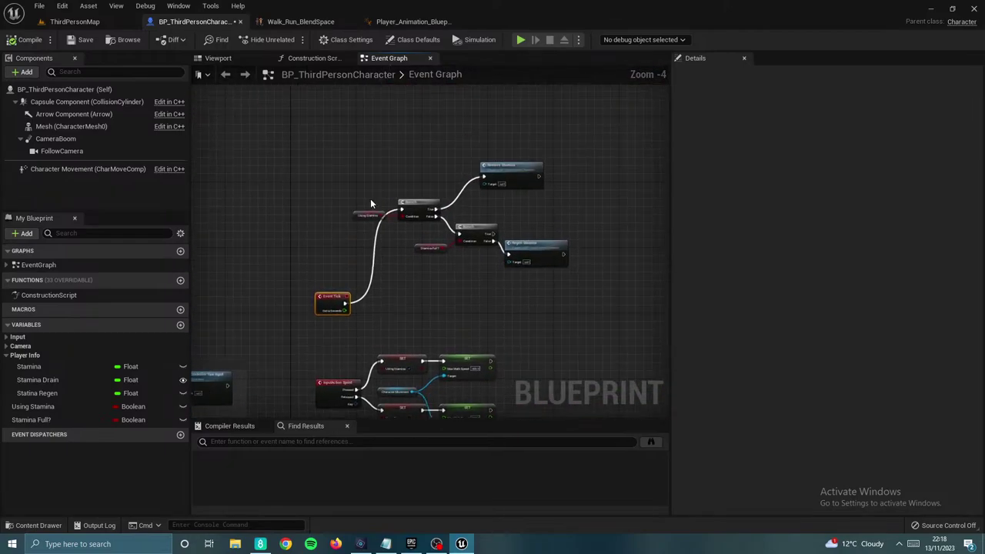
{"action": "scroll", "coordinate": [500, 273], "scroll_direction": "up", "scroll_amount": 3}
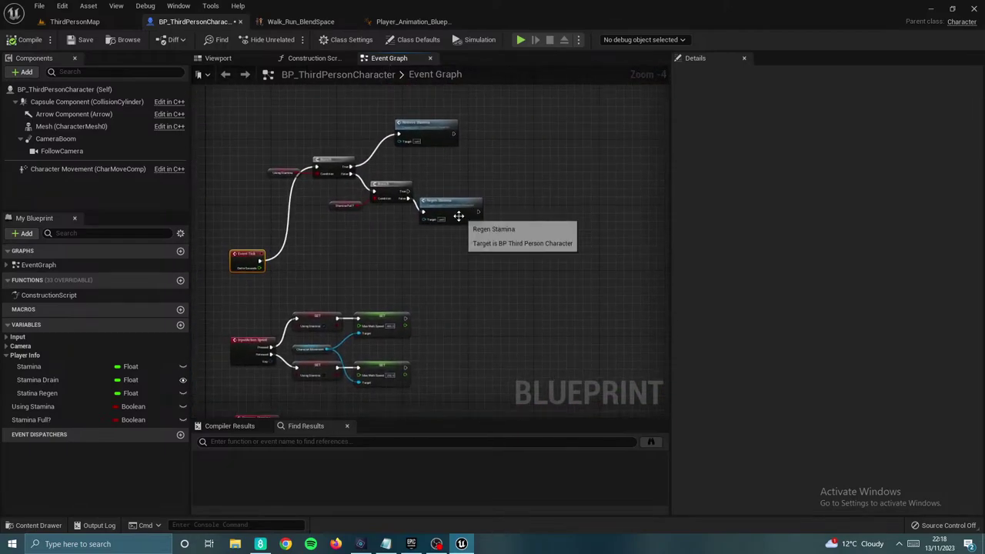
{"action": "right_click_drag", "start_coordinate": [471, 156], "coordinate": [494, 245]}
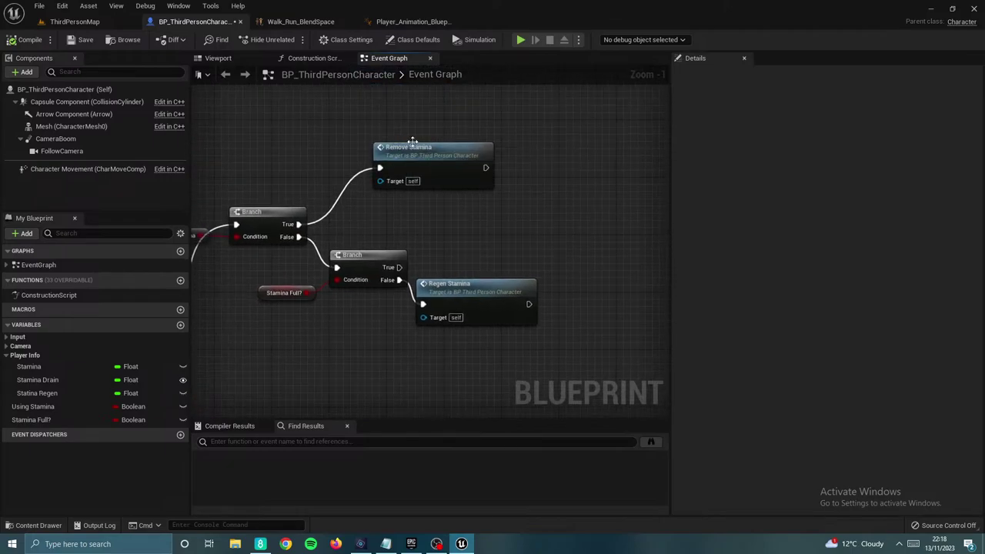
{"action": "left_click", "coordinate": [457, 151]}
{"action": "mouse_move", "coordinate": [443, 269]}
{"action": "right_mouse_down"}
{"action": "mouse_move", "coordinate": [414, 134]}
{"action": "mouse_move", "coordinate": [448, 270]}
{"action": "right_mouse_up"}
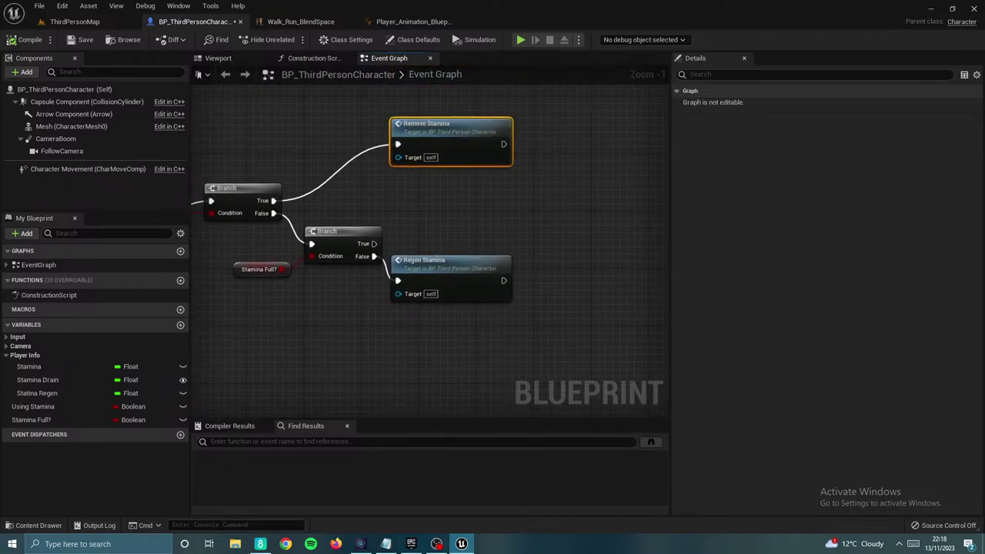
Step: Enclose the InputAction Sprint, Remove_Stamina and Regen_Stamina chains in a comment box titled Stamina Regen/Drain
{"action": "right_click_drag", "start_coordinate": [431, 393], "coordinate": [515, 218]}
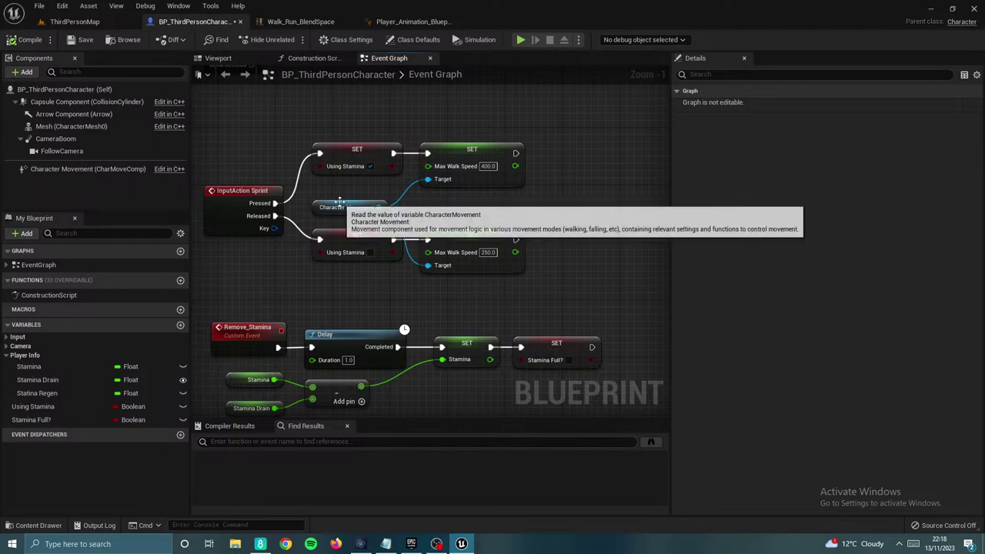
{"action": "left_click", "coordinate": [357, 240]}
{"action": "right_click_drag", "start_coordinate": [362, 297], "coordinate": [368, 199]}
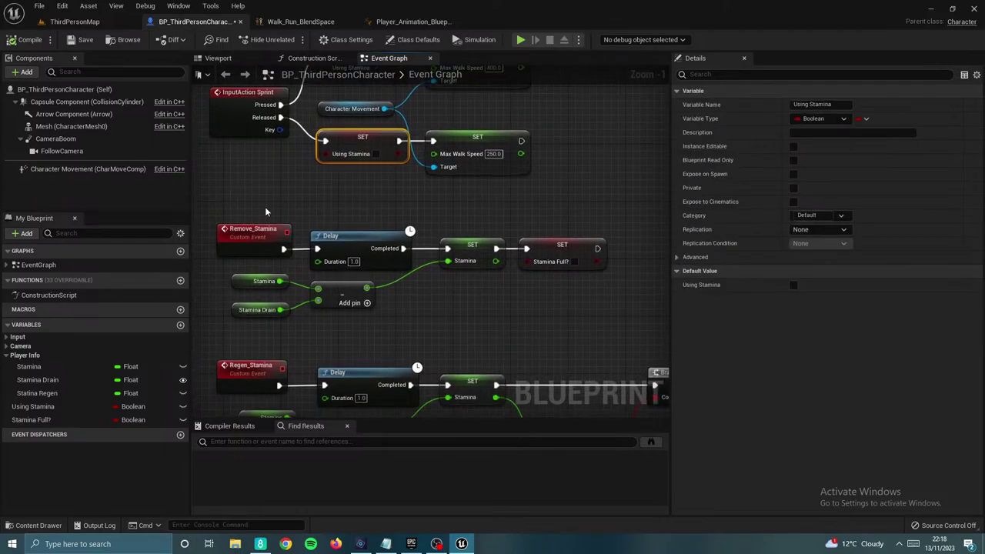
{"action": "right_click_drag", "start_coordinate": [541, 359], "coordinate": [492, 250]}
{"action": "scroll", "coordinate": [497, 331], "scroll_direction": "down", "scroll_amount": 5}
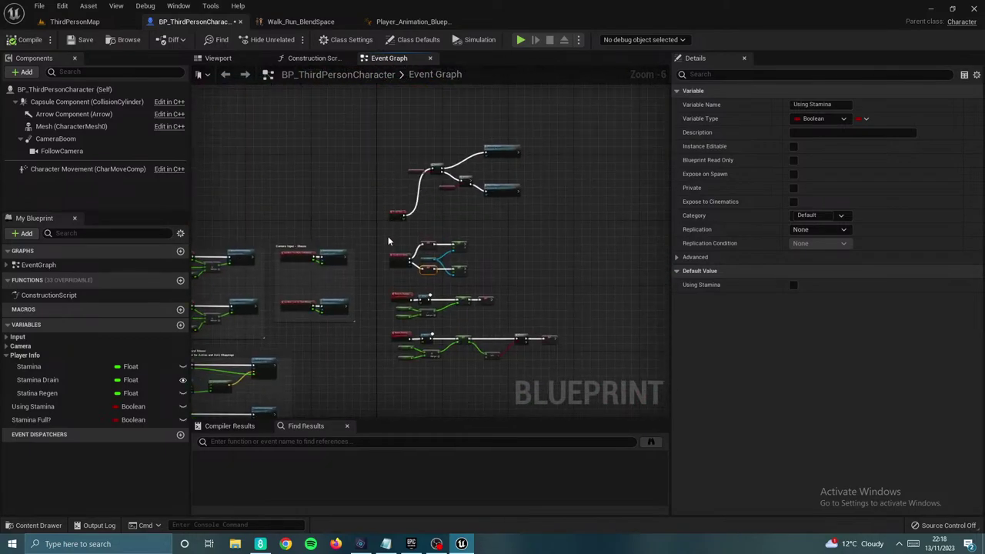
{"action": "left_click_drag", "start_coordinate": [389, 242], "coordinate": [566, 369]}
{"action": "key", "text": "c"}
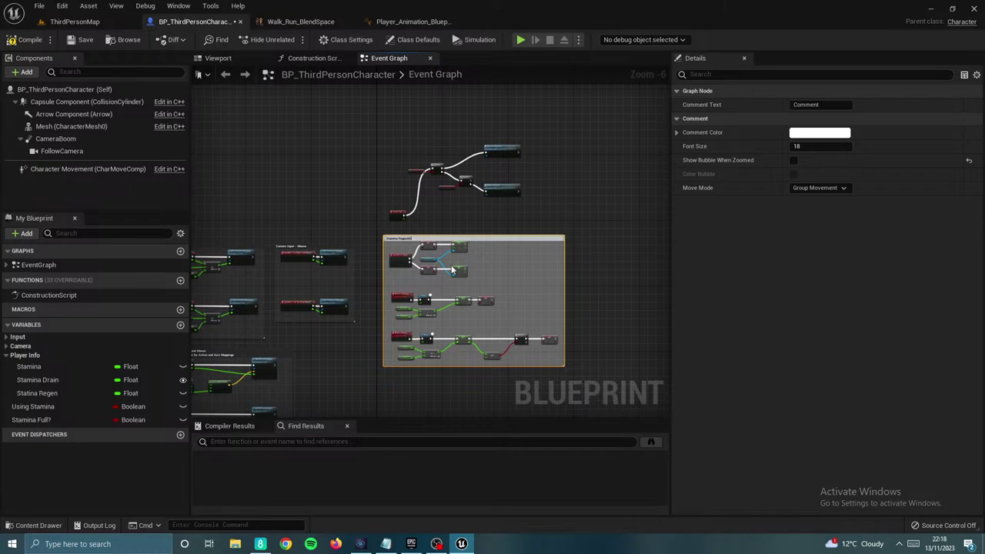
Step: Enable Show Bubble When Zoomed for the Stamina Regen/Drain comment and move its box to the right, clear of the other nodes
{"action": "left_click", "coordinate": [793, 160]}
{"action": "left_click_drag", "start_coordinate": [497, 250], "coordinate": [630, 259]}
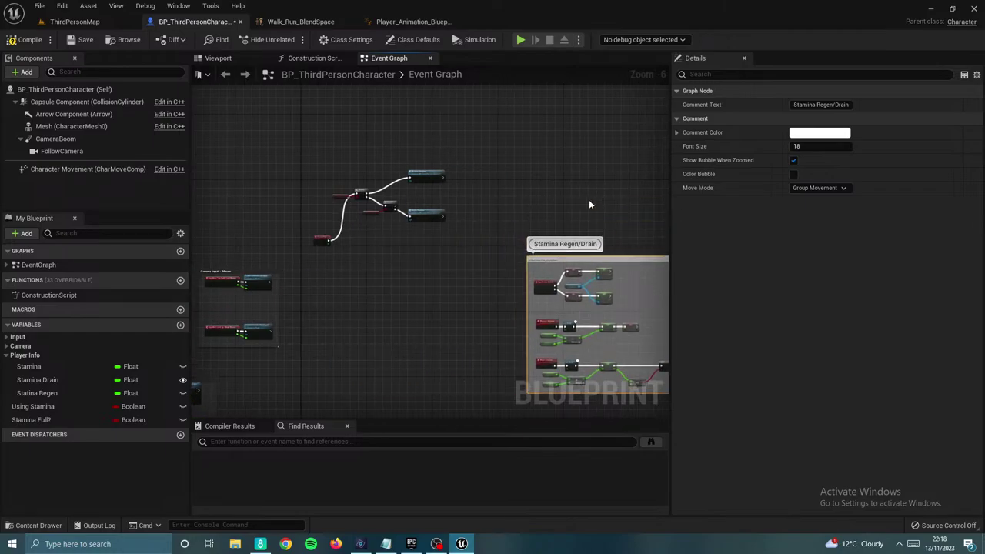
{"action": "right_click_drag", "start_coordinate": [588, 199], "coordinate": [511, 199]}
Step: Set the Stamina Regen/Drain comment color to bright blue
{"action": "left_click", "coordinate": [819, 133]}
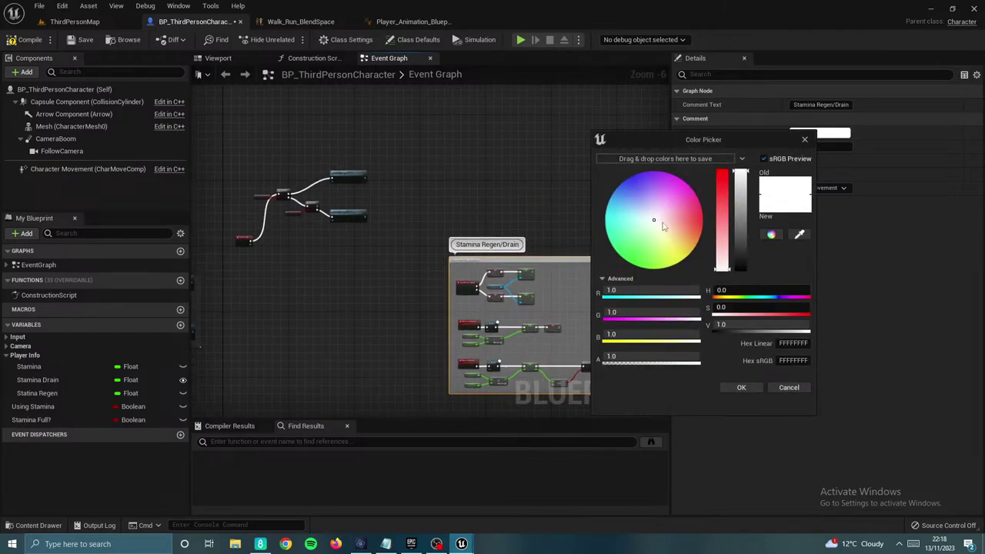
{"action": "left_click_drag", "start_coordinate": [663, 226], "coordinate": [613, 192]}
{"action": "left_click", "coordinate": [741, 388]}
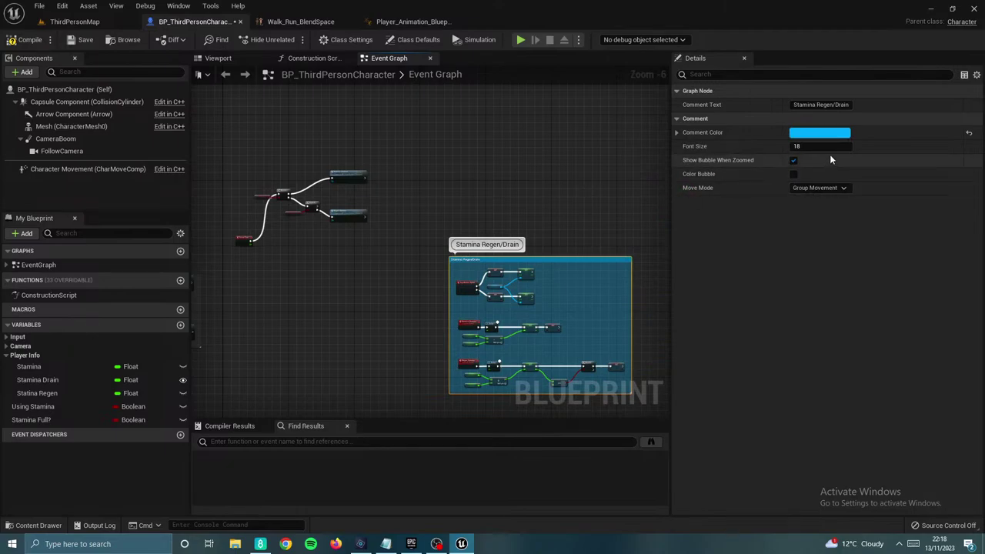
Step: Set the Stamina Regen/Drain comment color to black by lowering its brightness value to 0.0
{"action": "left_click", "coordinate": [819, 133]}
{"action": "left_click_drag", "start_coordinate": [736, 200], "coordinate": [740, 346]}
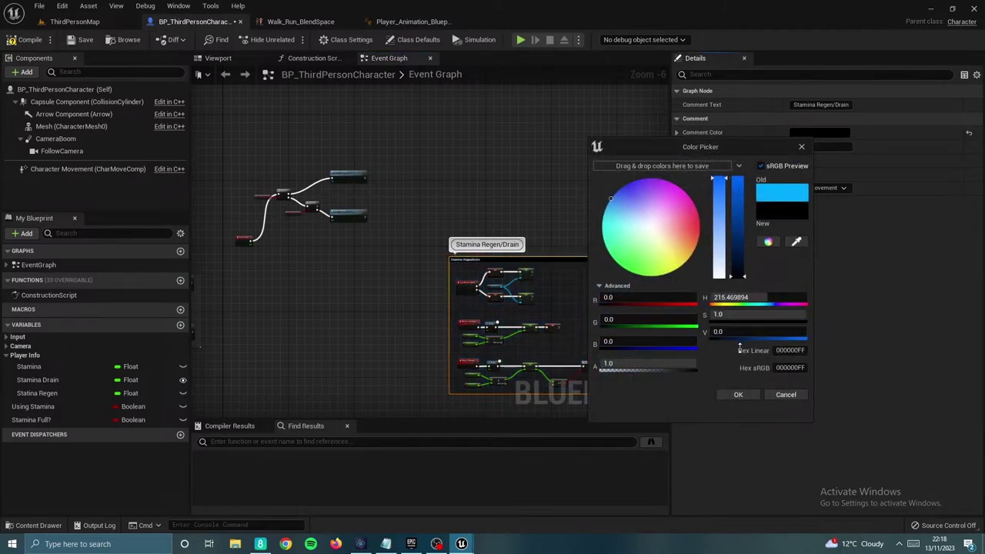
{"action": "left_click", "coordinate": [738, 394]}
Step: Move the Event Tick node up so it lines up with the Using Stamina Branch
{"action": "right_click_drag", "start_coordinate": [576, 189], "coordinate": [626, 141]}
{"action": "left_click", "coordinate": [504, 197]}
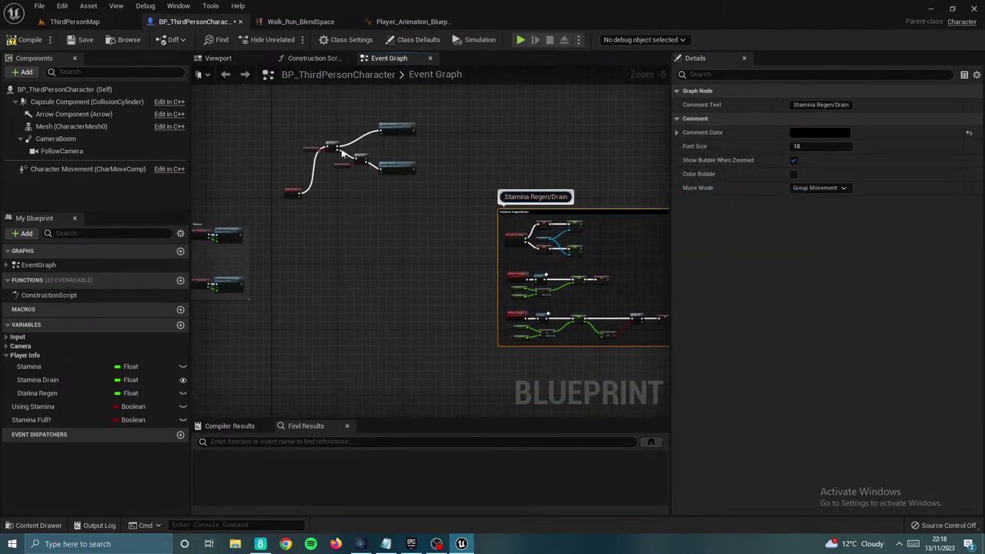
{"action": "left_click_drag", "start_coordinate": [294, 193], "coordinate": [281, 146]}
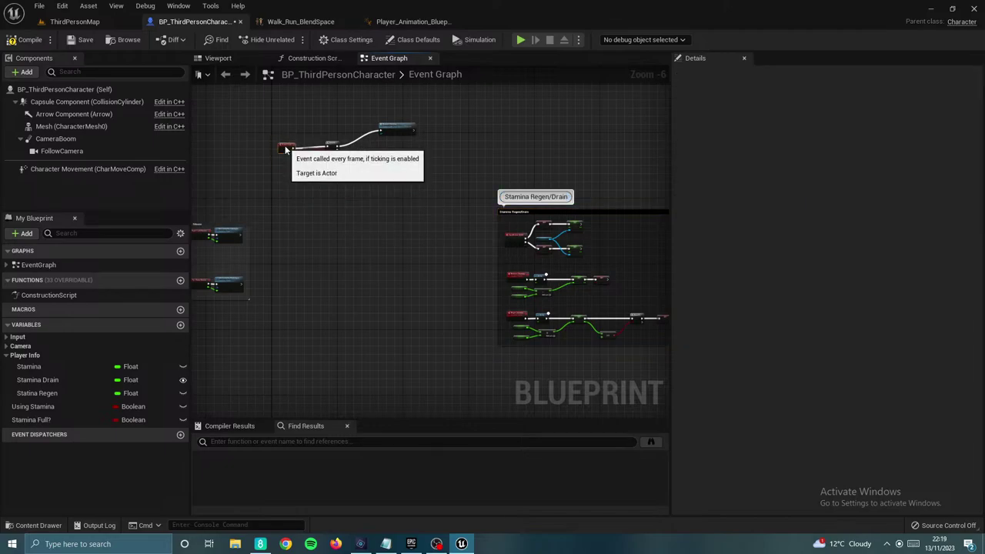
Step: Move the Event Tick node further left of the Using Stamina Branch, level with the Branch node
{"action": "scroll", "coordinate": [321, 190], "scroll_direction": "up", "scroll_amount": 3}
{"action": "right_click_drag", "start_coordinate": [322, 190], "coordinate": [416, 239]}
{"action": "left_click_drag", "start_coordinate": [283, 136], "coordinate": [244, 127]}
{"action": "left_click", "coordinate": [237, 213]}
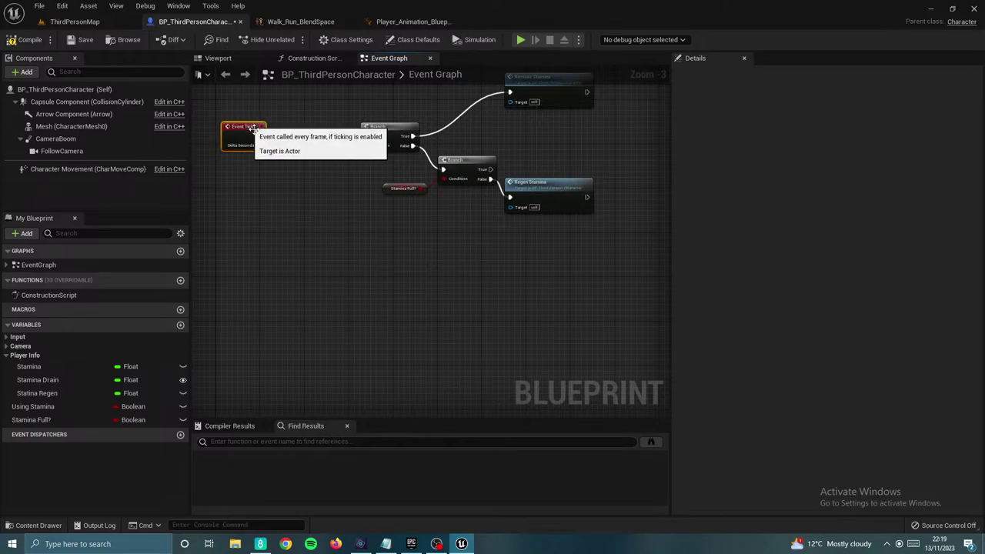
Step: Compile and save the third-person character blueprint
{"action": "scroll", "coordinate": [341, 274], "scroll_direction": "down", "scroll_amount": 5}
{"action": "right_click_drag", "start_coordinate": [448, 215], "coordinate": [383, 314]}
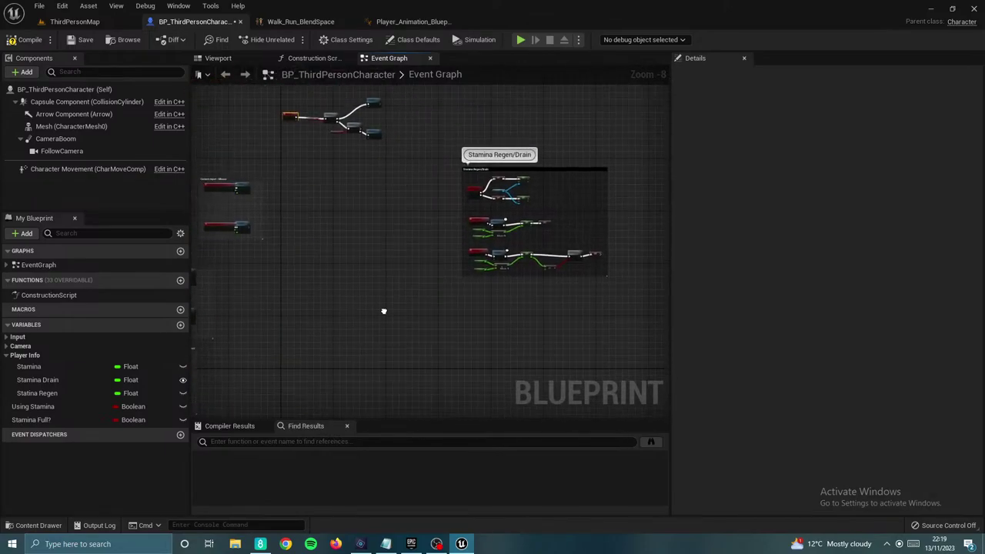
{"action": "left_click", "coordinate": [27, 39]}
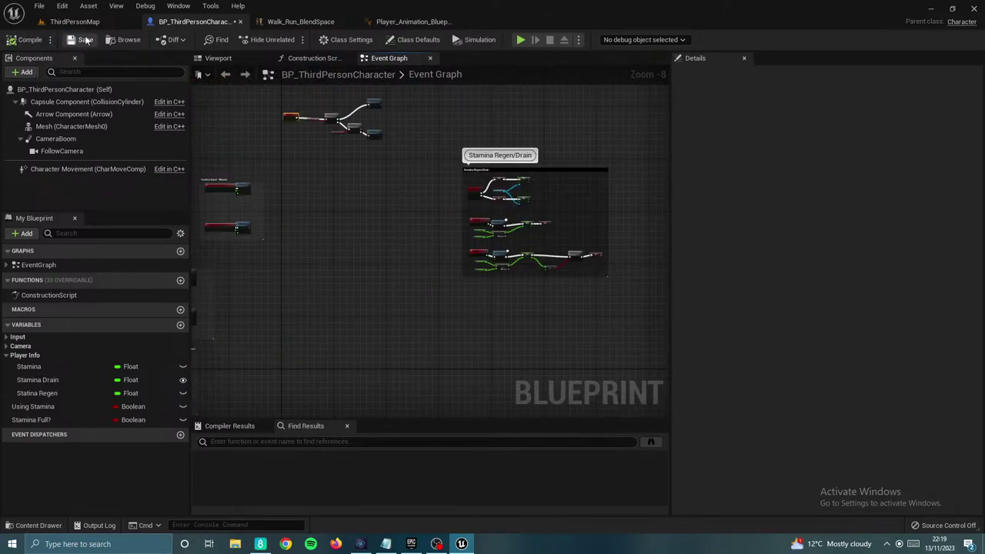
Step: Make the Statina Regen variable instance editable, like Stamina Drain, and save the blueprint
{"action": "left_click", "coordinate": [43, 393]}
{"action": "left_click", "coordinate": [46, 379]}
{"action": "left_click", "coordinate": [43, 394]}
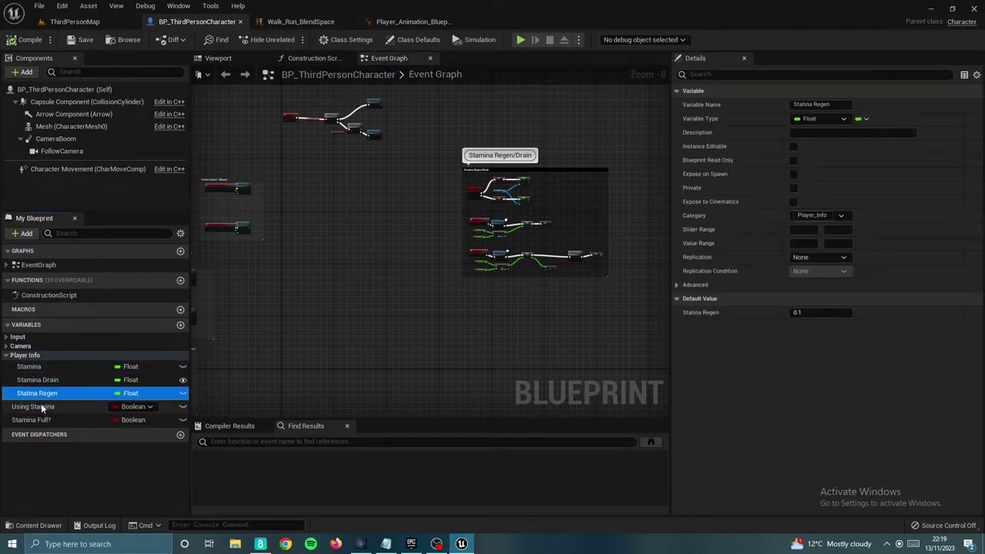
{"action": "left_click", "coordinate": [40, 404]}
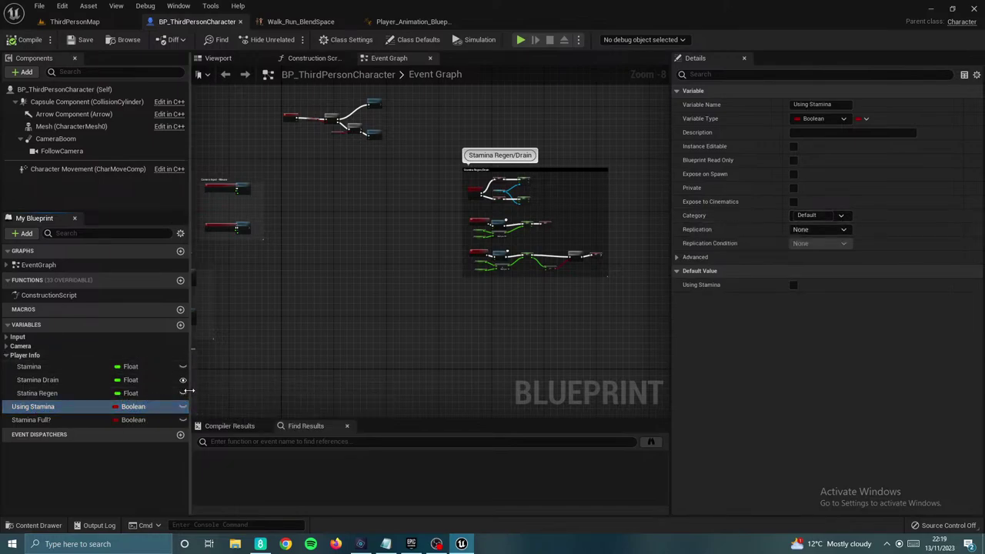
{"action": "left_click", "coordinate": [182, 393]}
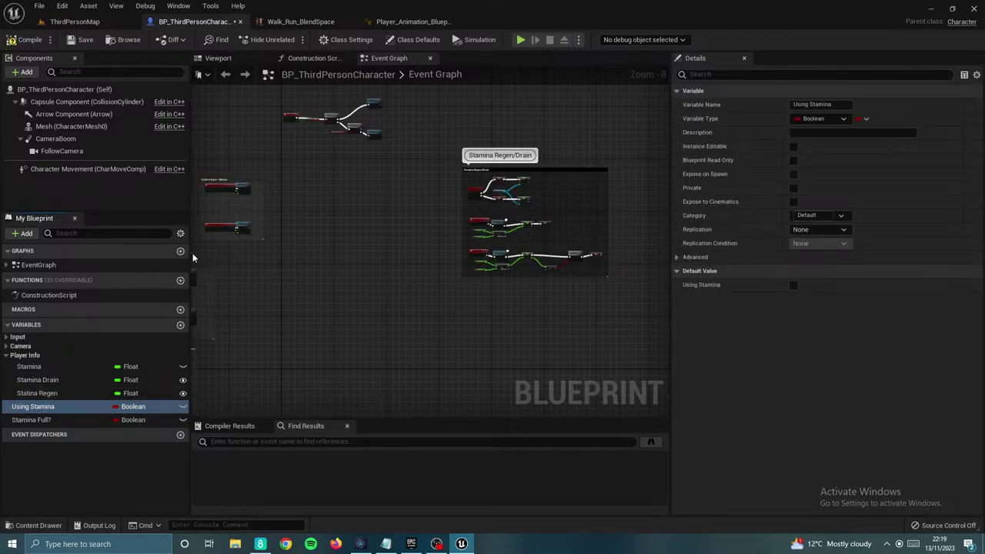
{"action": "left_click", "coordinate": [95, 395]}
{"action": "left_click", "coordinate": [92, 380]}
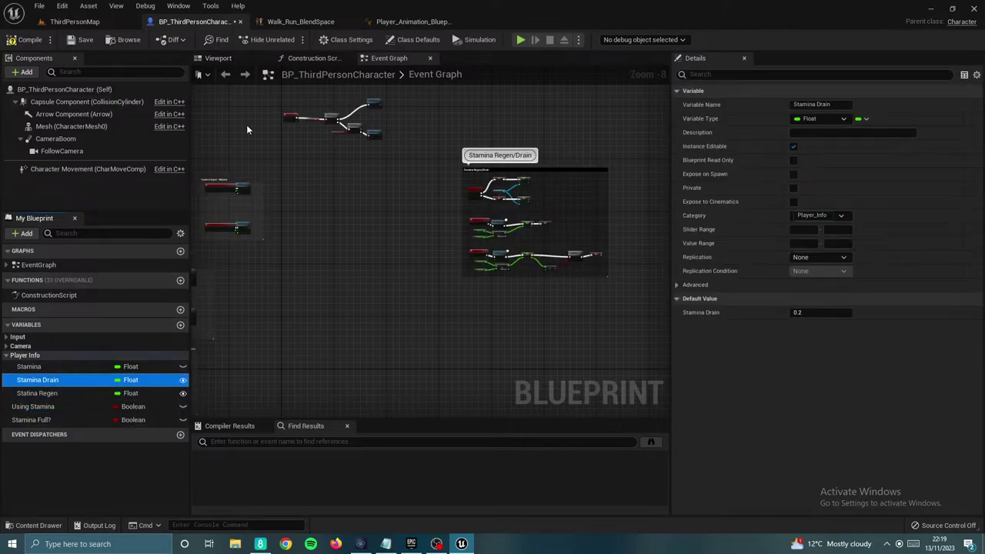
{"action": "left_click", "coordinate": [84, 40]}
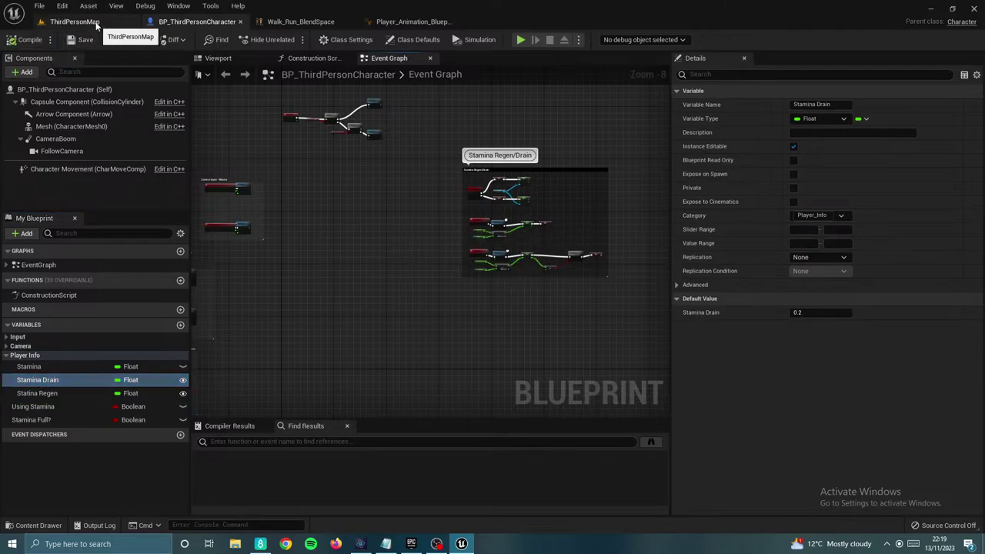
Step: In the ThirdPersonMap content's Game_Folder, create a User Widget blueprint named Main_Hud
{"action": "left_click", "coordinate": [74, 22]}
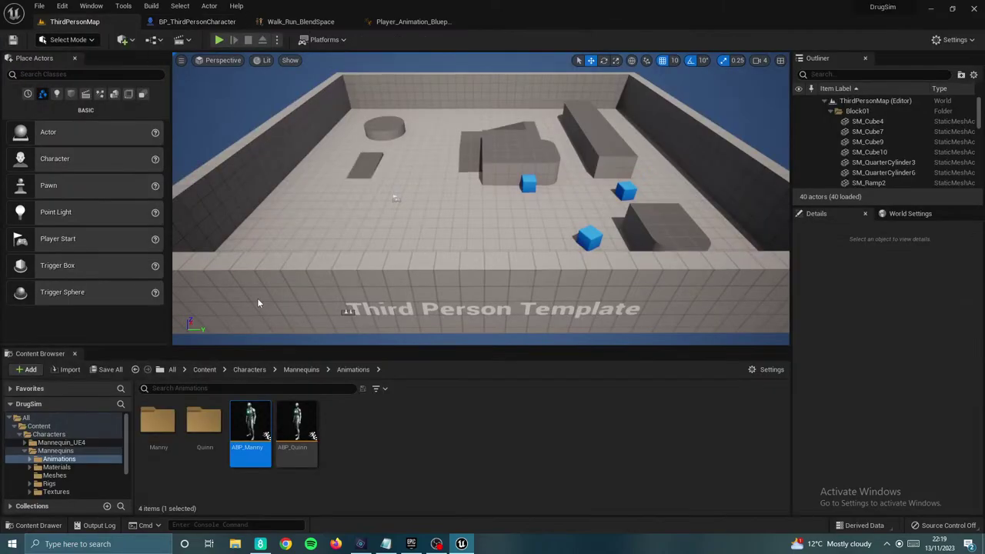
{"action": "left_click", "coordinate": [204, 369]}
{"action": "double_click", "coordinate": [205, 422]}
{"action": "right_click", "coordinate": [279, 429]}
{"action": "mouse_move", "coordinate": [308, 415]}
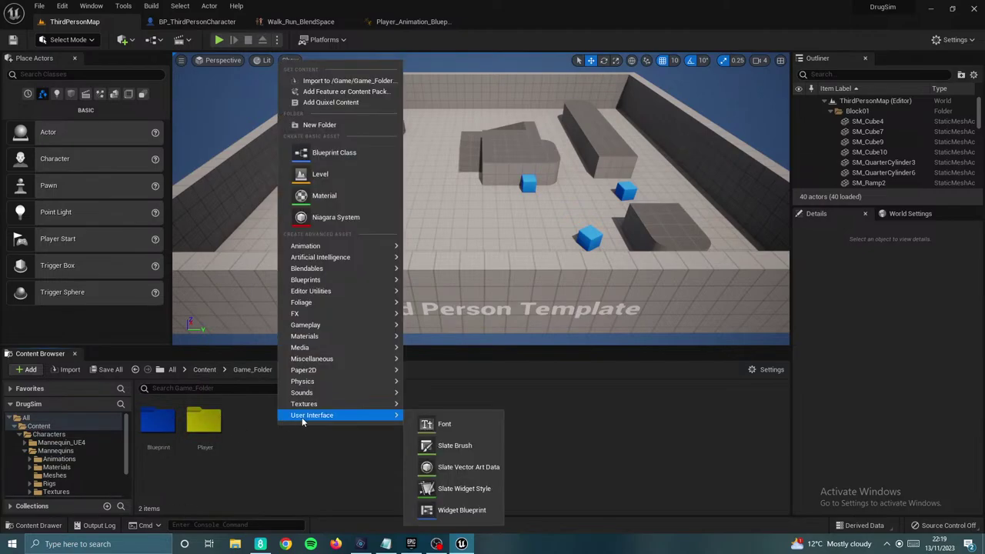
{"action": "left_click", "coordinate": [446, 510]}
{"action": "left_click", "coordinate": [377, 188]}
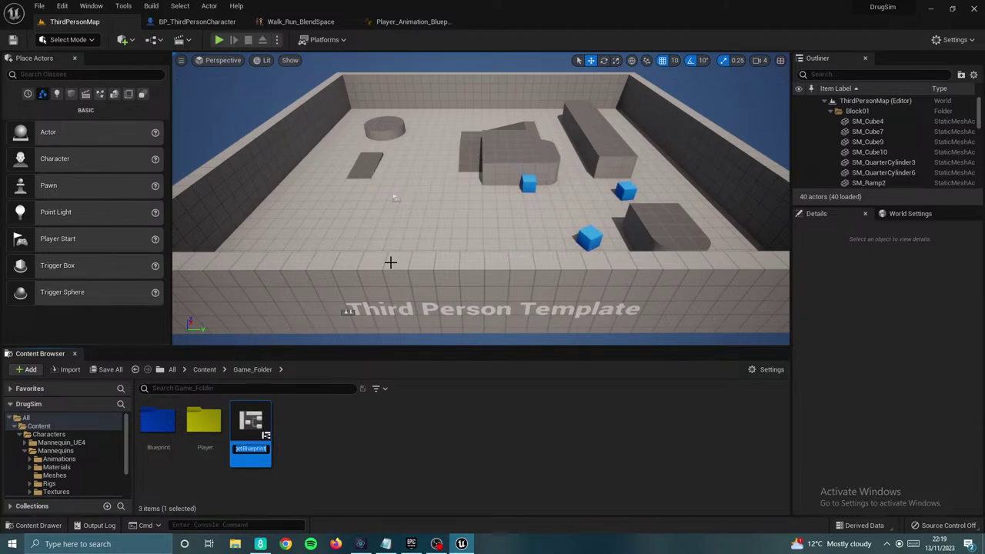
{"action": "type", "text": "Main_Hud"}
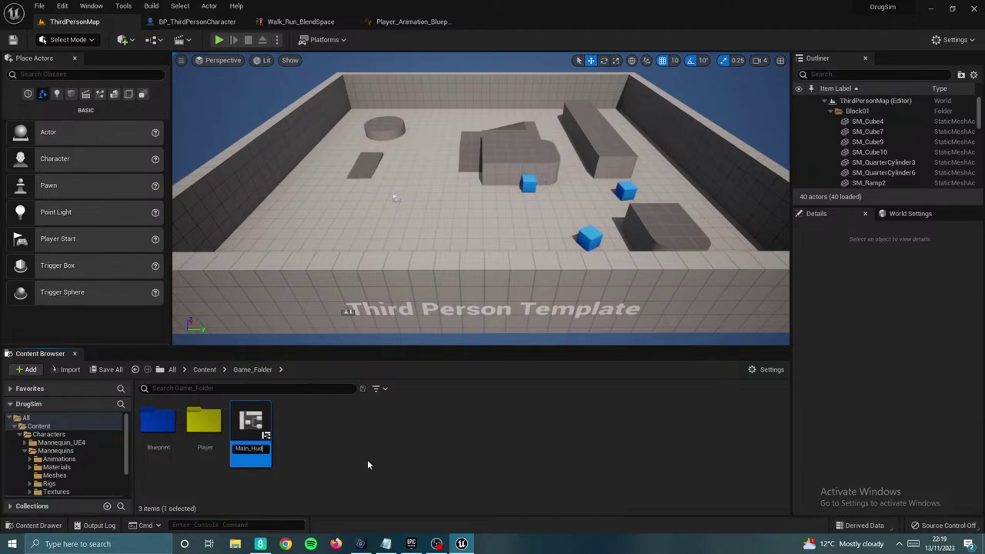
{"action": "key", "text": "Return"}
Step: Create a second User Widget blueprint named Player_Vitals in Game_Folder
{"action": "right_click", "coordinate": [327, 441]}
{"action": "left_click", "coordinate": [293, 427]}
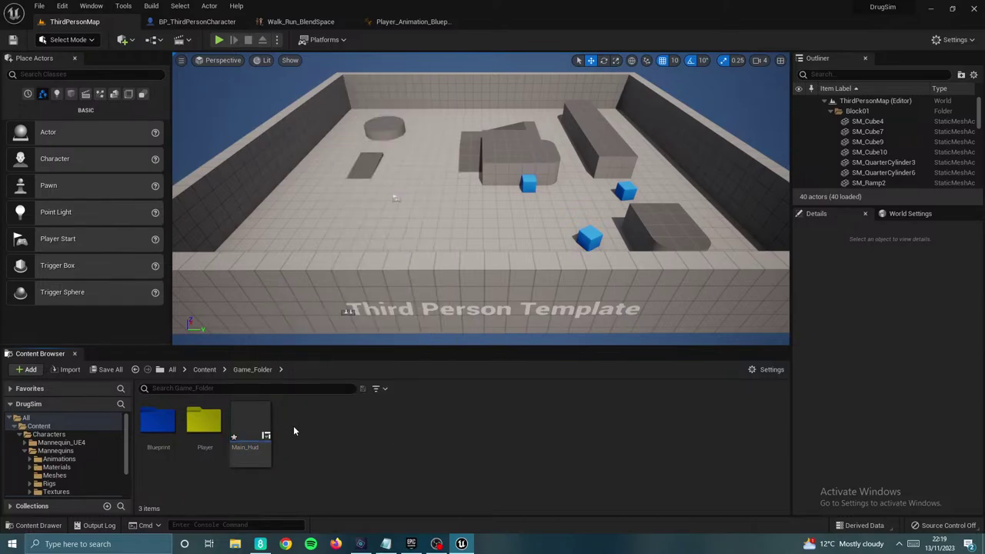
{"action": "right_click", "coordinate": [293, 431]}
{"action": "mouse_move", "coordinate": [340, 416]}
{"action": "left_click", "coordinate": [478, 513]}
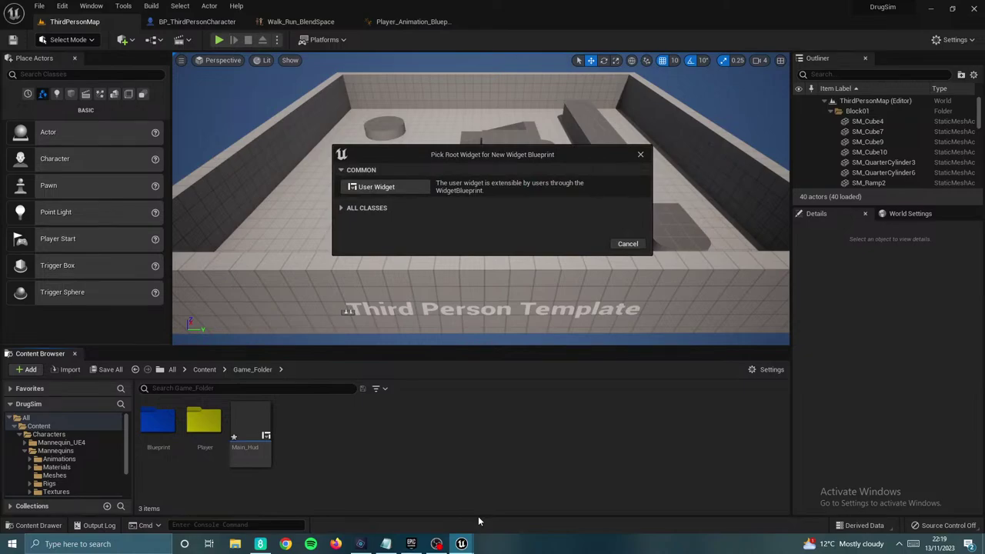
{"action": "left_click", "coordinate": [375, 187]}
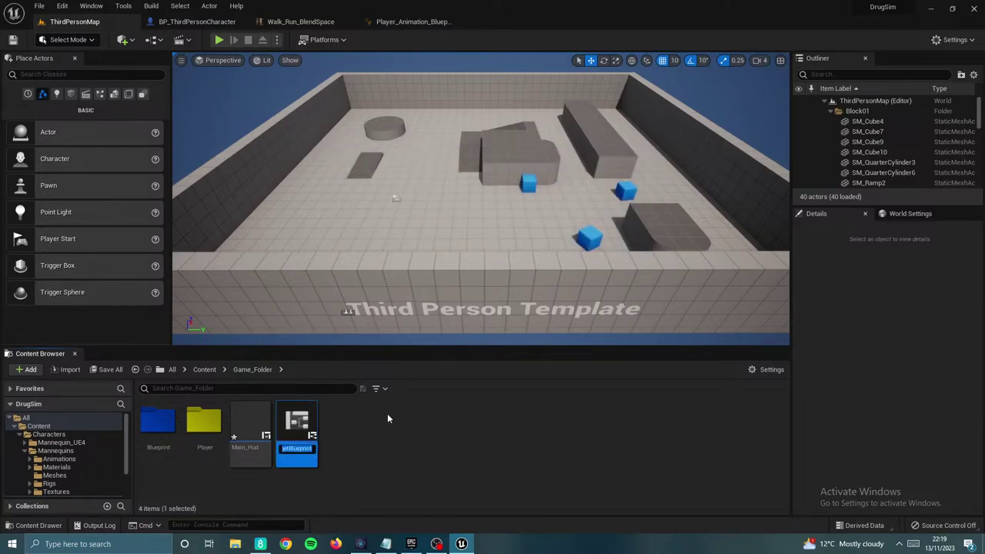
{"action": "type", "text": "Player"}
{"action": "type", "text": "_"}
{"action": "type", "text": "Vitals"}
{"action": "key", "text": "Return"}
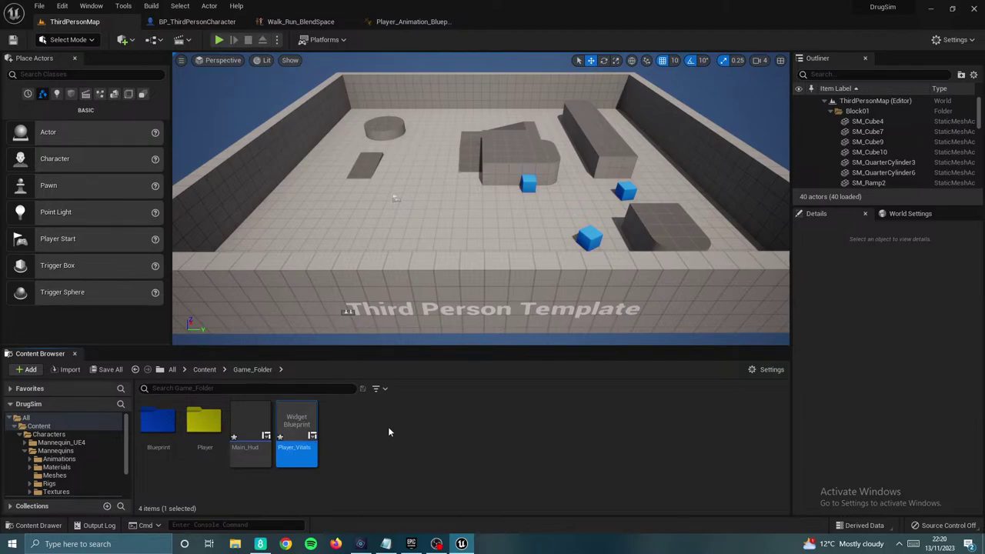
{"action": "right_click", "coordinate": [395, 440]}
{"action": "key", "text": "Escape"}
Step: Open the Main_Hud widget, add a Canvas Panel as its root, and save it
{"action": "left_click", "coordinate": [250, 431]}
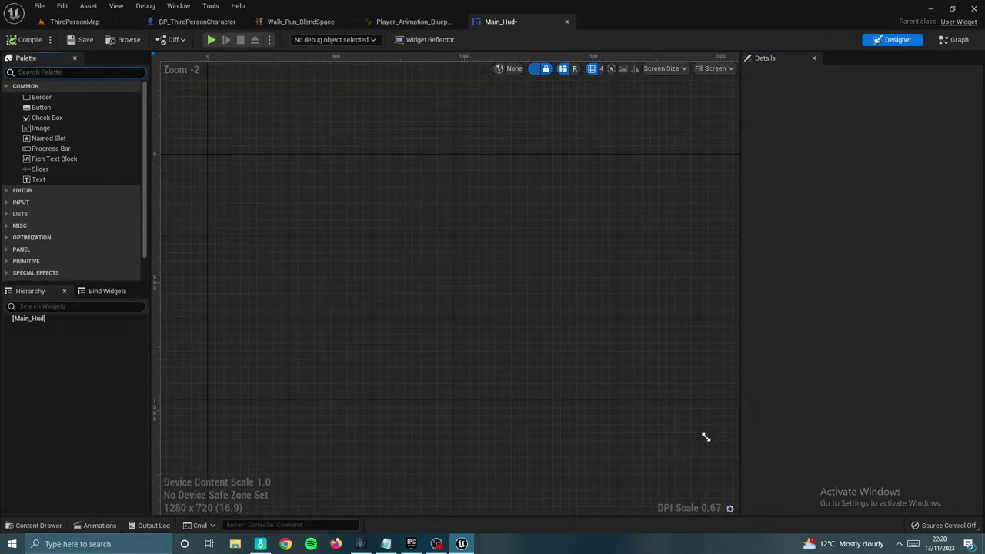
{"action": "type", "text": "canva"}
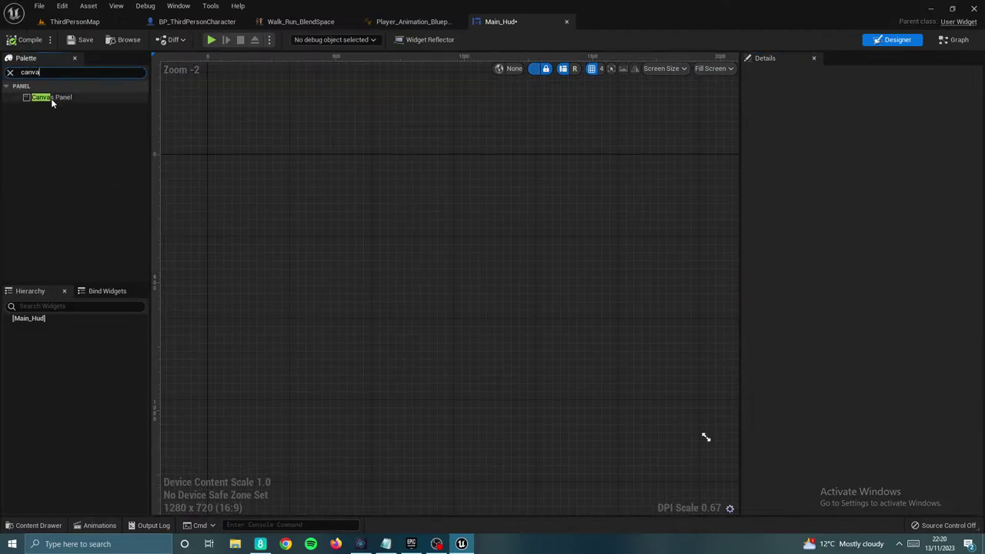
{"action": "left_click_drag", "start_coordinate": [51, 98], "coordinate": [312, 148]}
{"action": "left_click", "coordinate": [84, 39]}
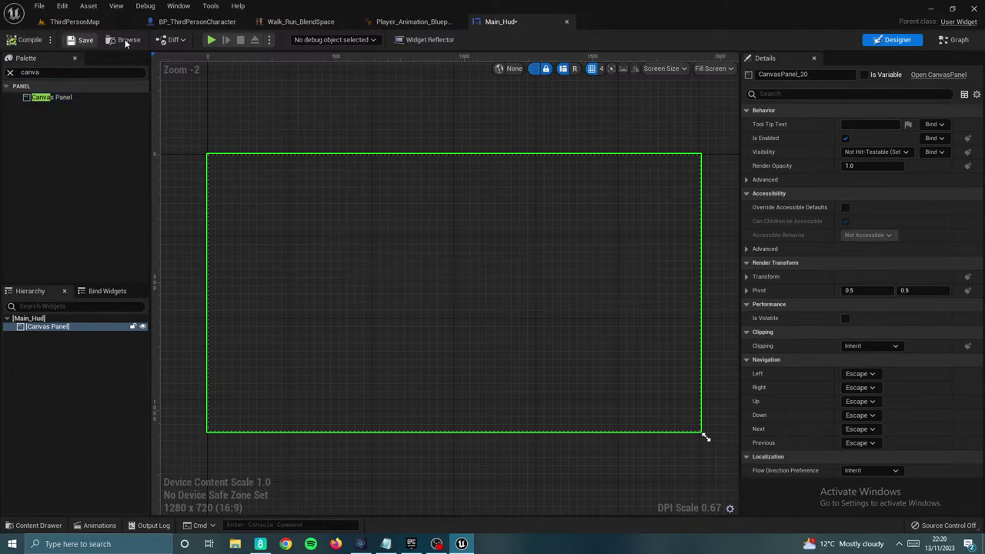
Step: In the BP_ThirdPersonCharacter event graph, add an Event BeginPlay node in the empty area above the Stamina Regen/Drain comment
{"action": "left_click", "coordinate": [197, 22]}
{"action": "scroll", "coordinate": [312, 236], "scroll_direction": "down", "scroll_amount": 1}
{"action": "right_click_drag", "start_coordinate": [312, 236], "coordinate": [284, 294]}
{"action": "scroll", "coordinate": [359, 236], "scroll_direction": "up", "scroll_amount": 5}
{"action": "right_click_drag", "start_coordinate": [402, 245], "coordinate": [354, 218]}
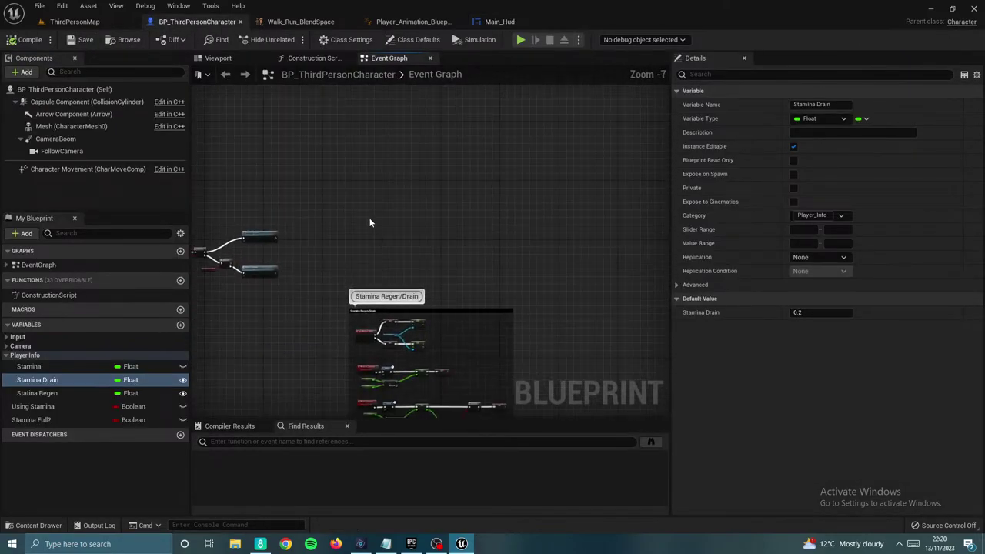
{"action": "right_click", "coordinate": [370, 223]}
{"action": "type", "text": "begin"}
{"action": "key", "text": "Return"}
{"action": "scroll", "coordinate": [369, 220], "scroll_direction": "up", "scroll_amount": 5}
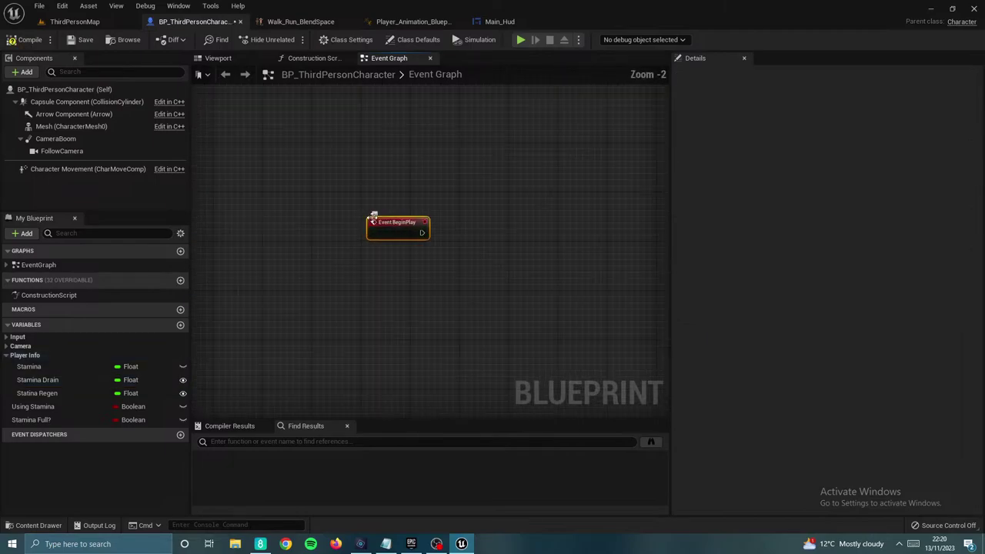
Step: Add a Create Widget node with class Main_Hud after Event BeginPlay and align it with the event
{"action": "left_click_drag", "start_coordinate": [420, 238], "coordinate": [482, 258]}
{"action": "type", "text": "create"}
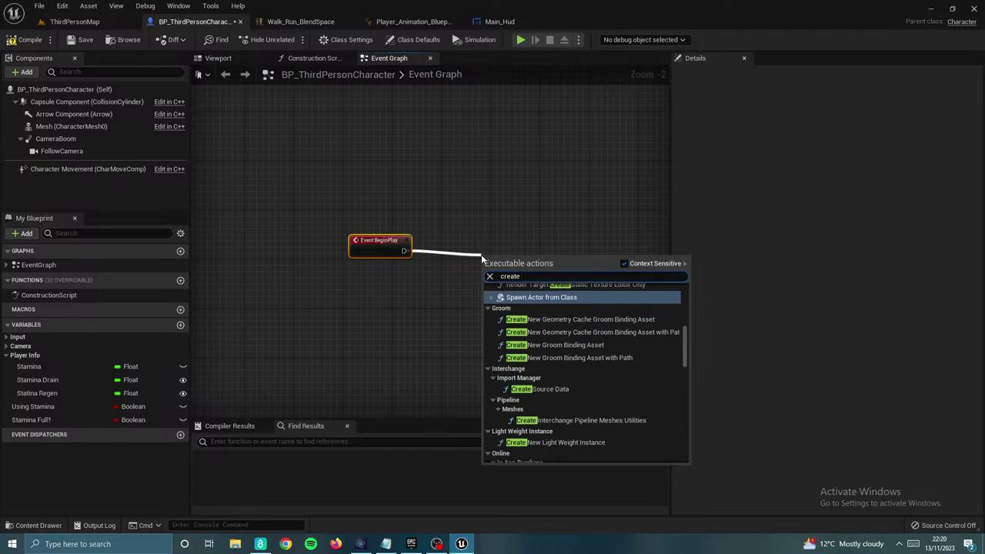
{"action": "type", "text": " widget"}
{"action": "key", "text": "Return"}
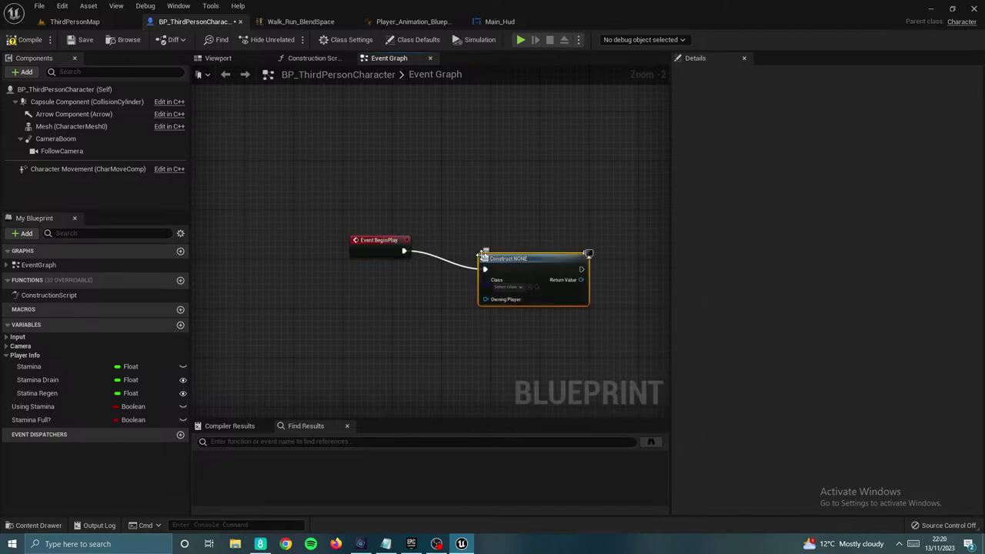
{"action": "left_click", "coordinate": [509, 287]}
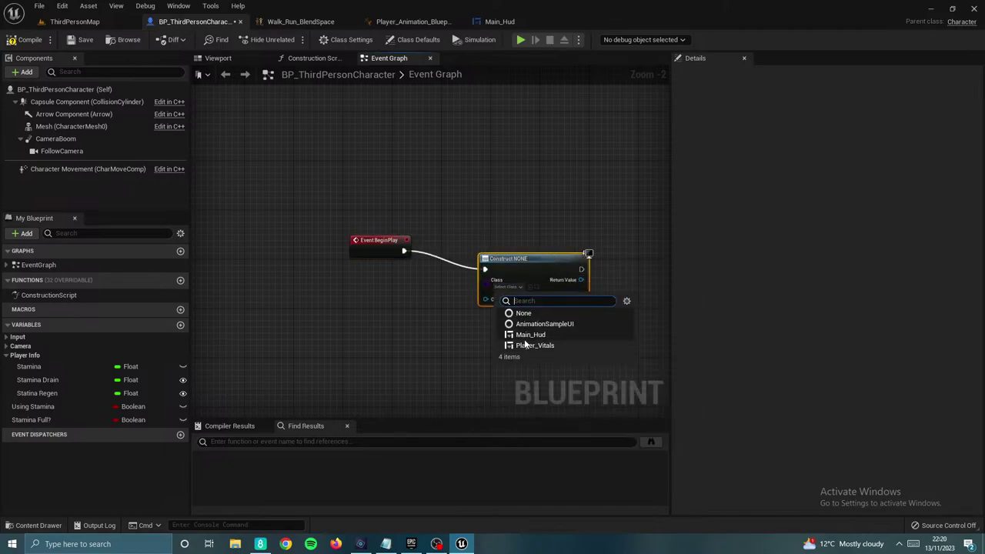
{"action": "left_click", "coordinate": [527, 336]}
{"action": "left_click_drag", "start_coordinate": [516, 268], "coordinate": [472, 251]}
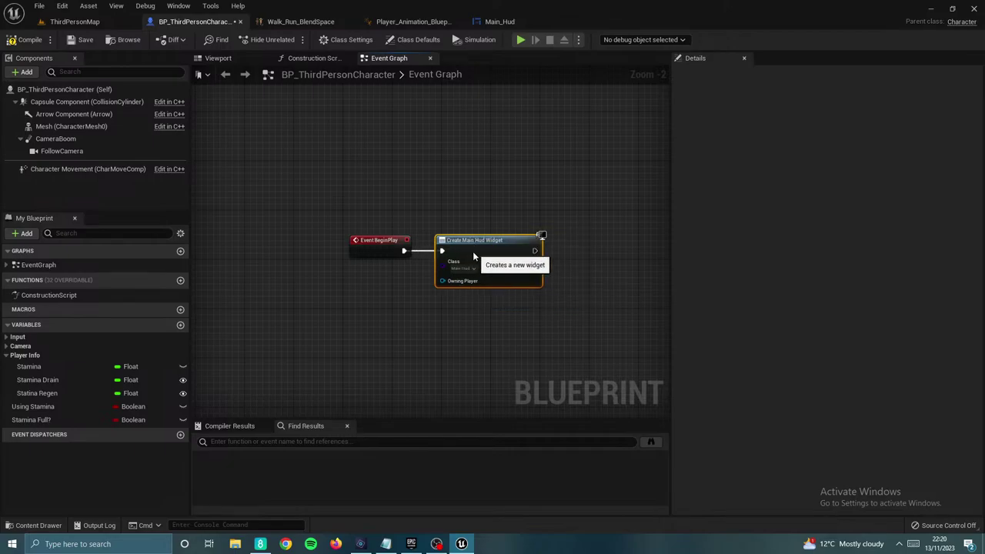
Step: Promote the Create Main Hud Widget node's return value to a variable named MainHud
{"action": "right_click_drag", "start_coordinate": [528, 265], "coordinate": [459, 269]}
{"action": "right_click", "coordinate": [463, 267]}
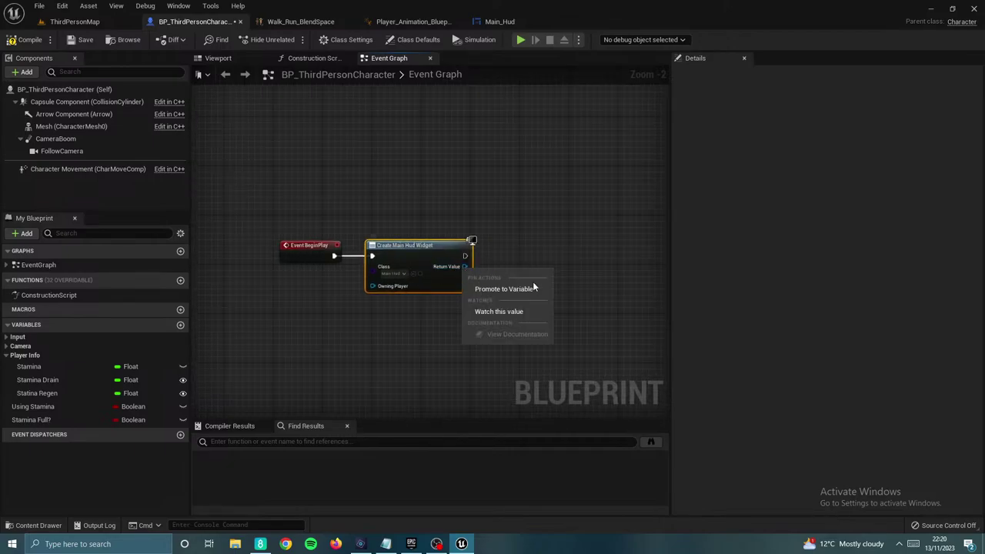
{"action": "left_click", "coordinate": [523, 286]}
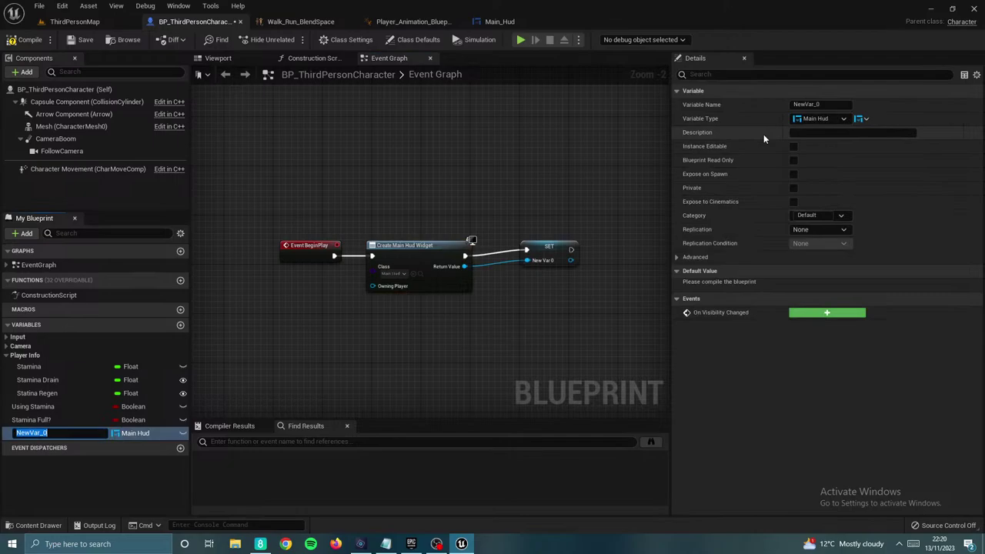
{"action": "left_click", "coordinate": [828, 103]}
{"action": "left_click", "coordinate": [824, 104]}
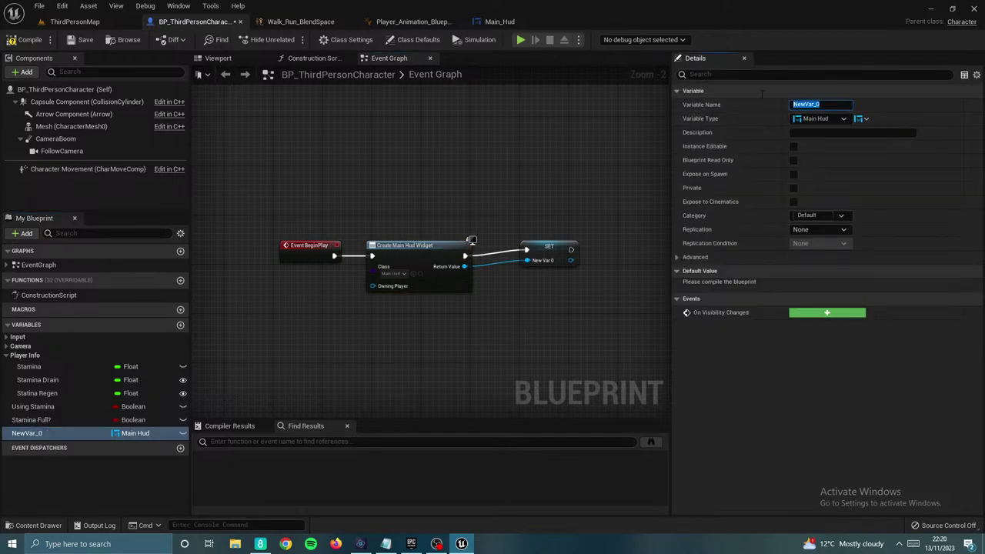
{"action": "type", "text": "MAinHud"}
{"action": "key", "text": "Left"}
{"action": "key", "text": "Left"}
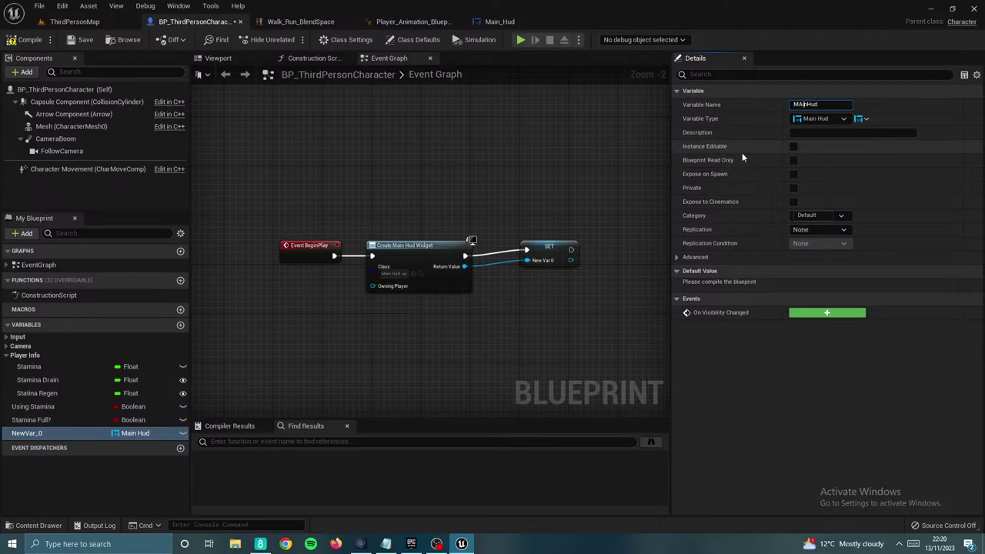
{"action": "key", "text": "BackSpace"}
{"action": "type", "text": "a"}
Step: Line up the MainHud Set node with the widget node and add an Add to Viewport node from its output
{"action": "left_click_drag", "start_coordinate": [538, 245], "coordinate": [618, 271]}
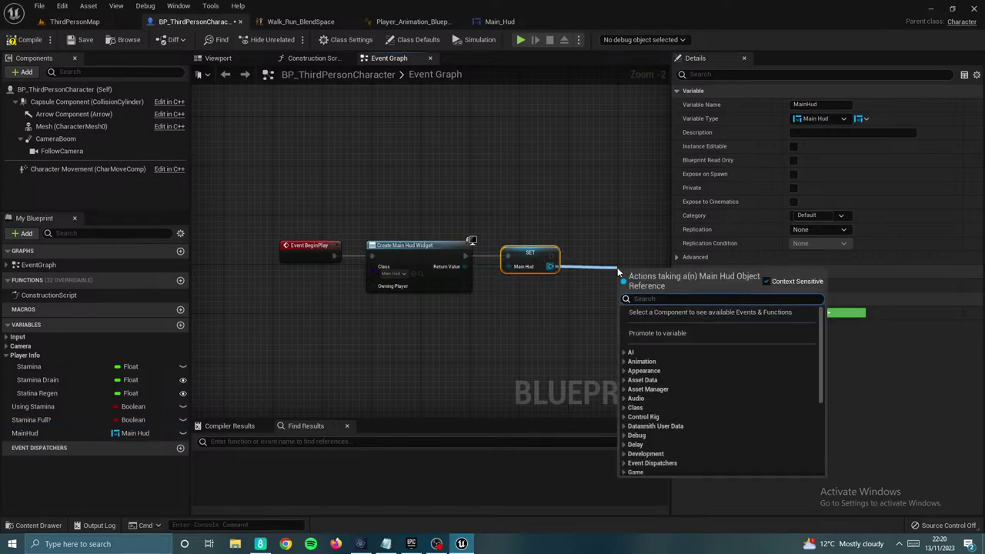
{"action": "type", "text": "add toi"}
{"action": "key", "text": "BackSpace"}
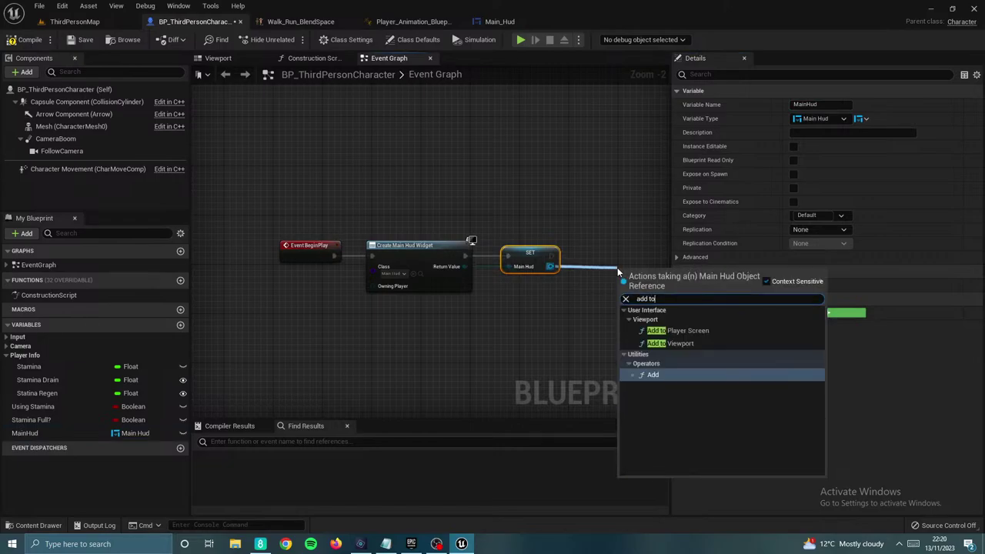
{"action": "left_click", "coordinate": [671, 344]}
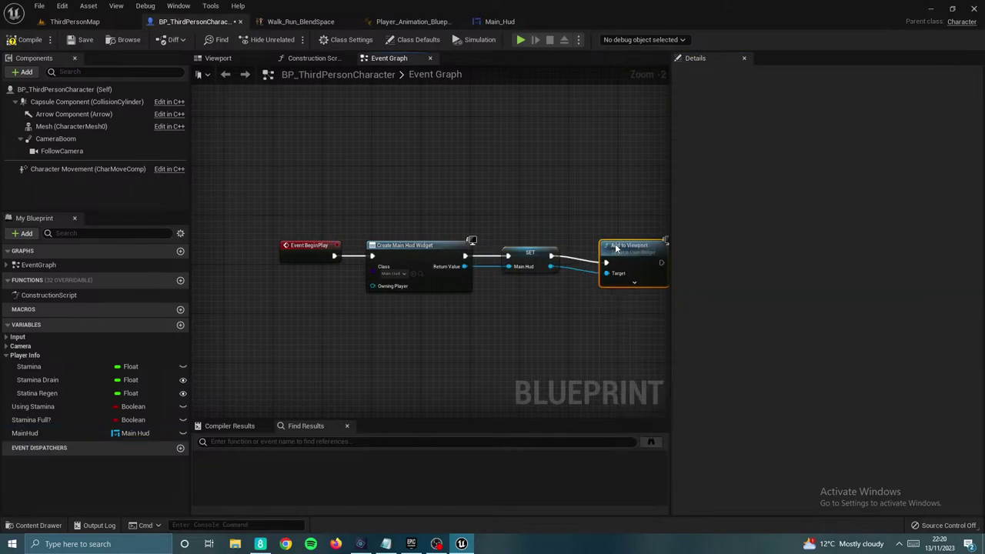
Step: Collapse the Create Widget, Set Main Hud and Add to Viewport nodes into a function named HudWidget, and reposition its node near Event BeginPlay
{"action": "left_click_drag", "start_coordinate": [460, 188], "coordinate": [613, 326]}
{"action": "right_click", "coordinate": [626, 260]}
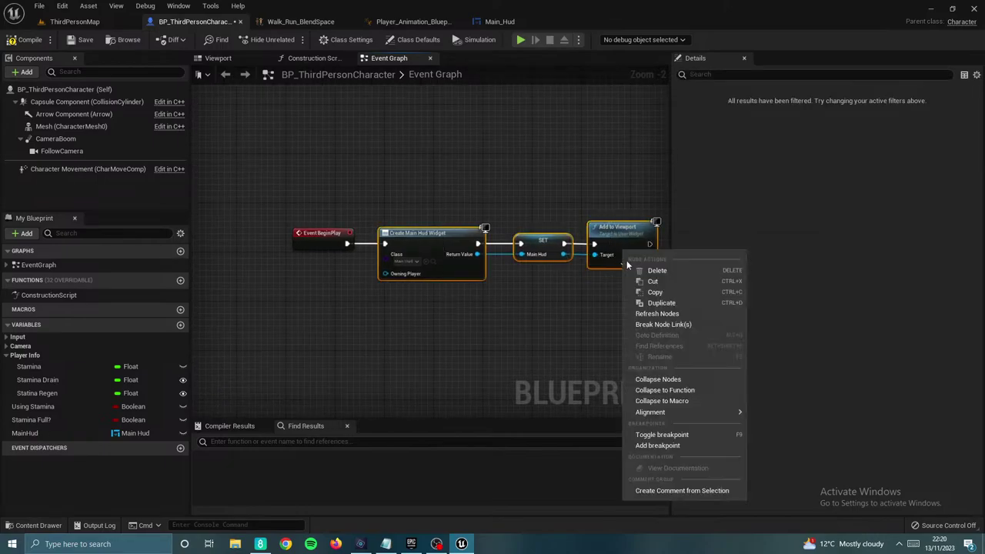
{"action": "left_click", "coordinate": [660, 390]}
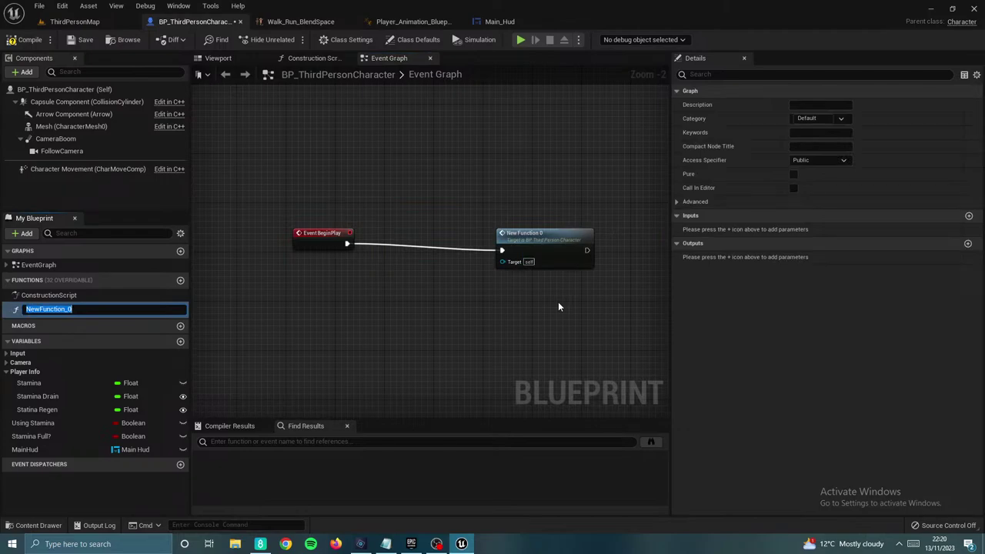
{"action": "type", "text": "HudWidget"}
{"action": "key", "text": "Return"}
{"action": "left_click_drag", "start_coordinate": [524, 234], "coordinate": [477, 181]}
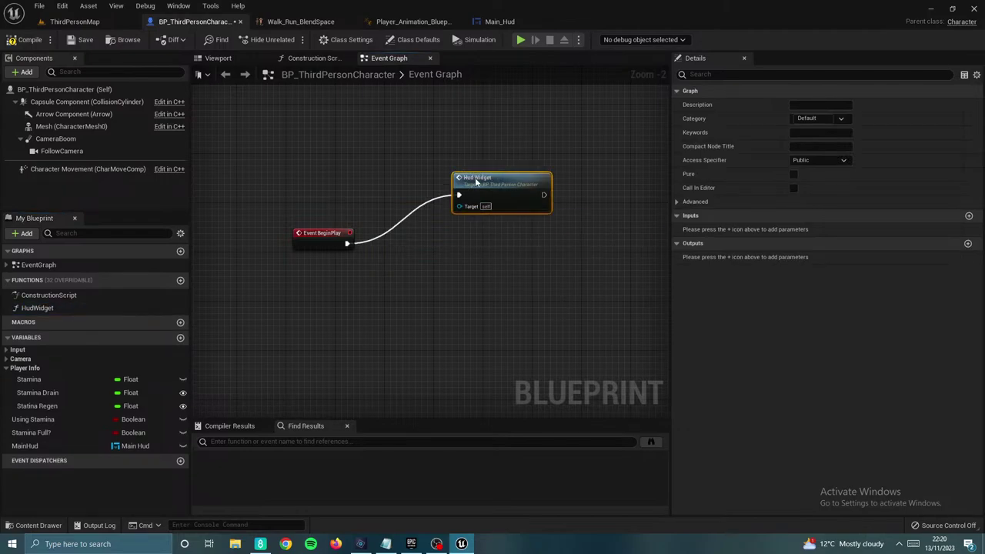
Step: Insert a Sequence node between Event BeginPlay and the Hud Widget node, driving Hud Widget from Then 0, and compile the blueprint
{"action": "left_click", "coordinate": [81, 39]}
{"action": "key", "text": "s"}
{"action": "left_click", "coordinate": [388, 240]}
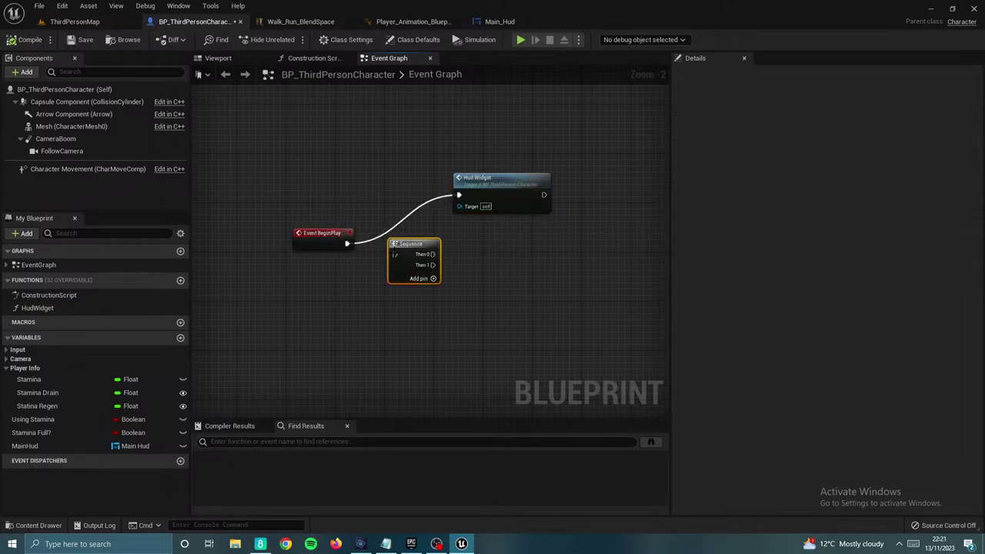
{"action": "left_click_drag", "start_coordinate": [393, 253], "coordinate": [348, 243]}
{"action": "left_click_drag", "start_coordinate": [397, 246], "coordinate": [459, 194]}
{"action": "left_click", "coordinate": [428, 245]}
{"action": "left_click", "coordinate": [30, 41]}
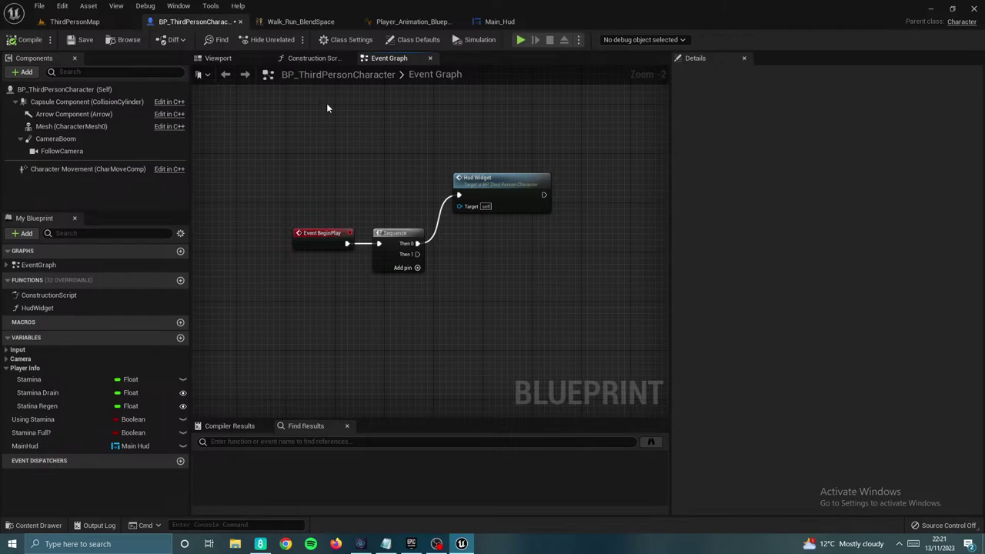
{"action": "right_click_drag", "start_coordinate": [435, 150], "coordinate": [406, 179]}
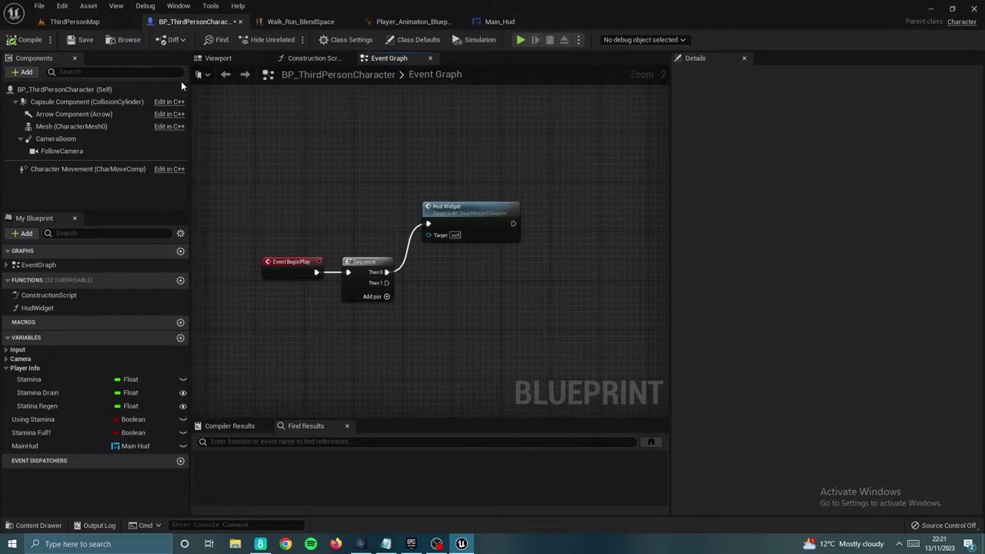
Step: Close the Player_Animation_Blueprint and Walk_Run_BlendSpace editors and open the Player_Vitals widget from Game_Folder
{"action": "left_click", "coordinate": [445, 22]}
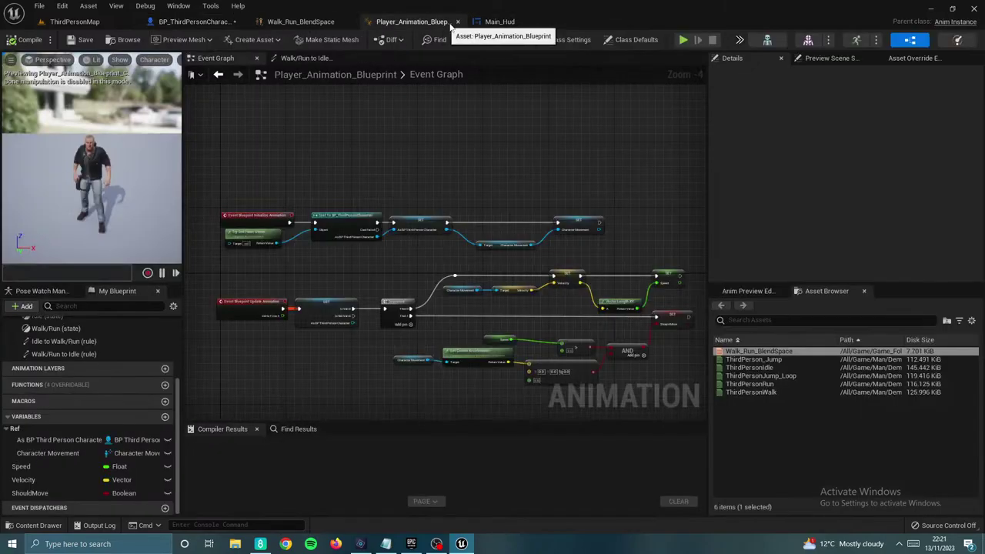
{"action": "left_click", "coordinate": [457, 21]}
{"action": "left_click", "coordinate": [348, 22]}
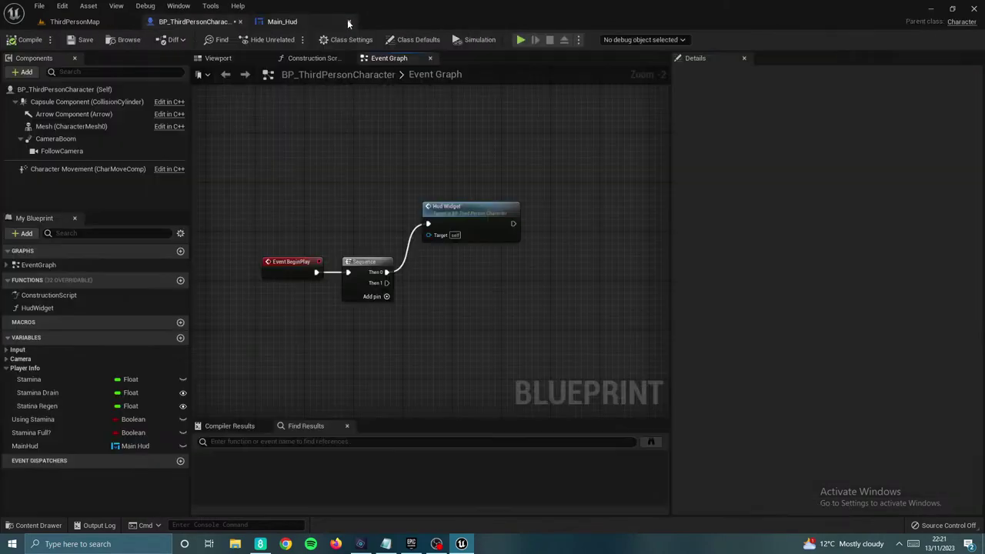
{"action": "left_click", "coordinate": [75, 21]}
{"action": "left_click", "coordinate": [308, 403]}
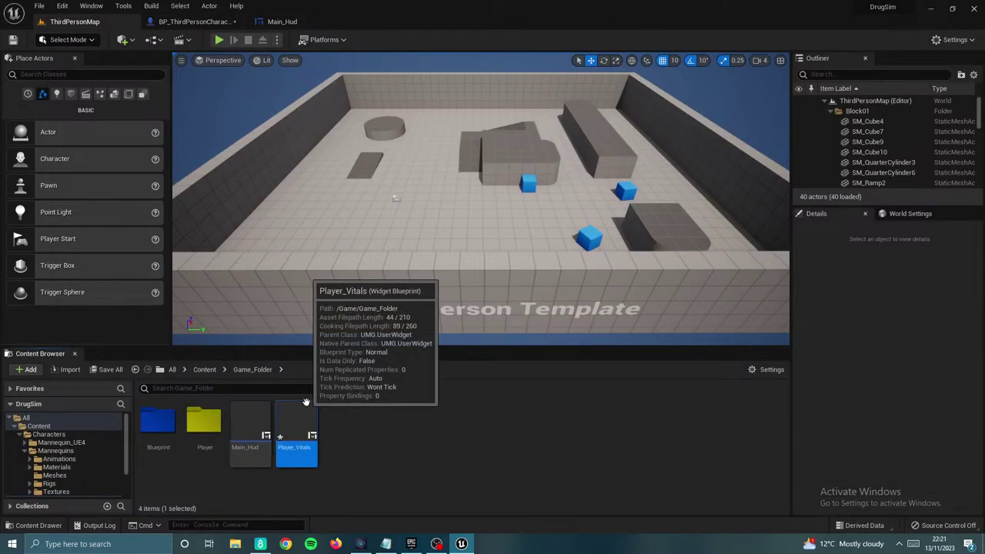
{"action": "double_click", "coordinate": [313, 402]}
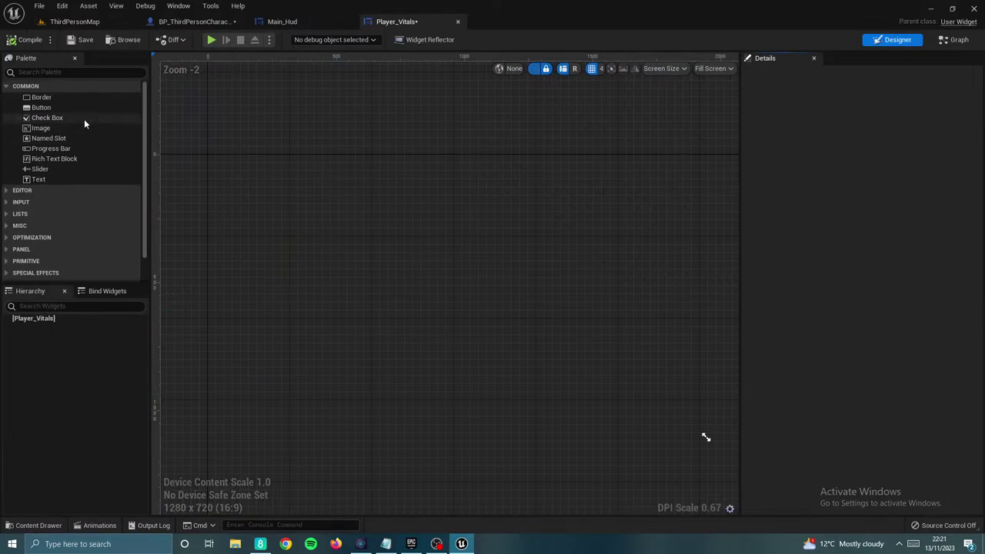
Step: Add a Size Box as the root of Player_Vitals and nest a Border inside it
{"action": "left_click", "coordinate": [116, 111]}
{"action": "type", "text": "size"}
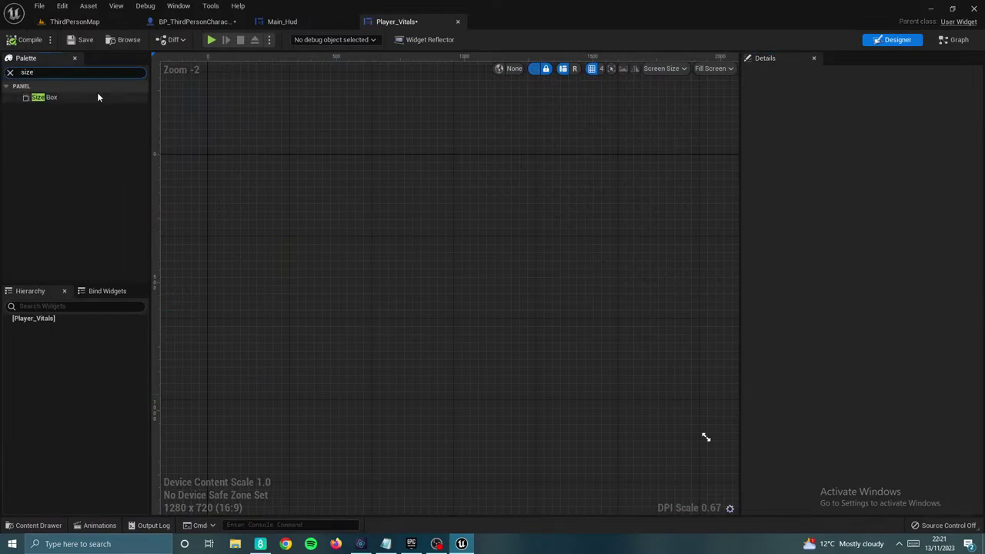
{"action": "left_click", "coordinate": [56, 99]}
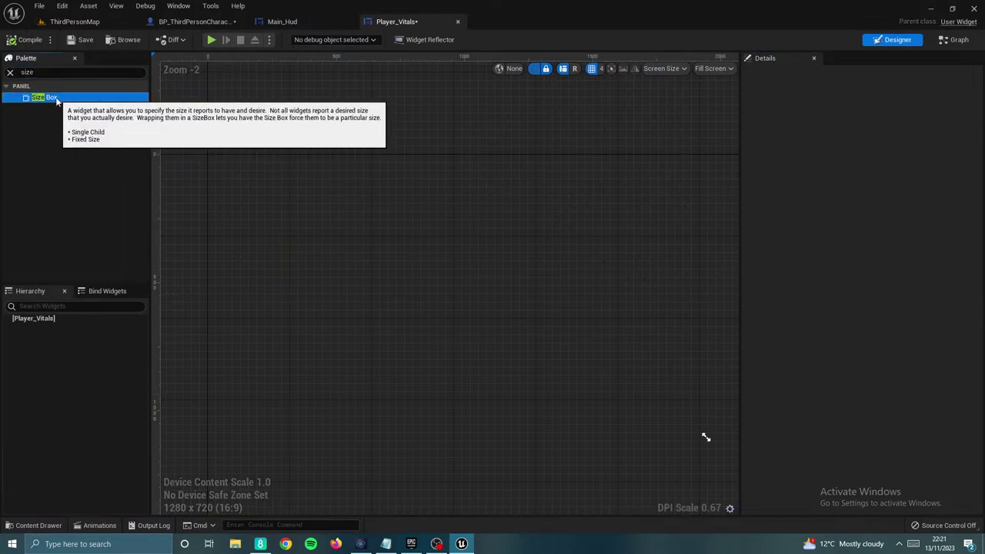
{"action": "left_click_drag", "start_coordinate": [56, 99], "coordinate": [400, 252]}
{"action": "left_click", "coordinate": [14, 73]}
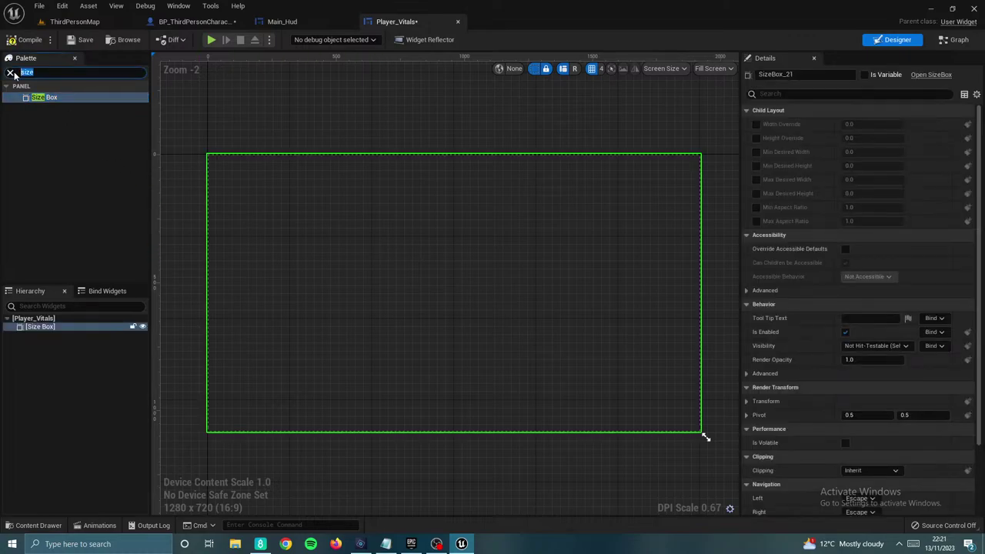
{"action": "type", "text": "board"}
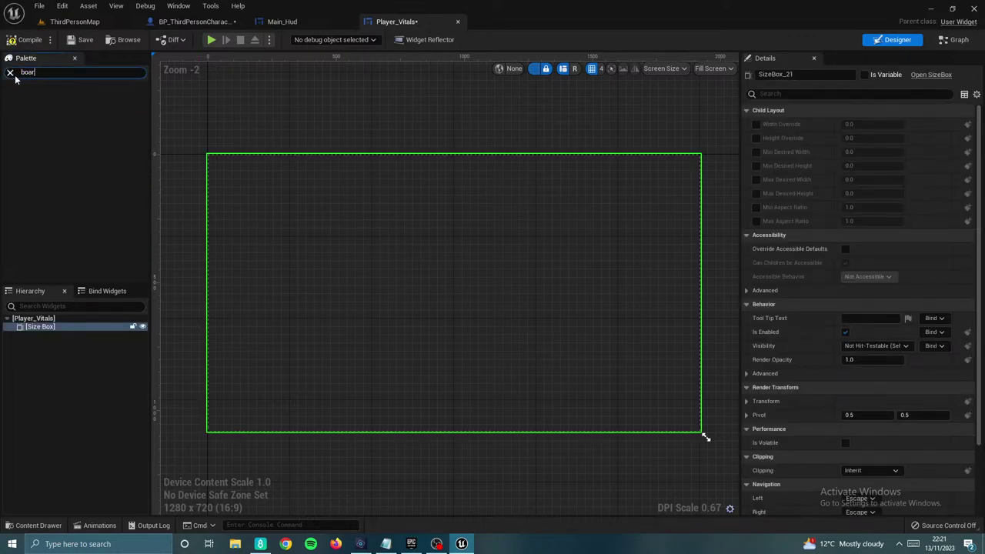
{"action": "left_click_drag", "start_coordinate": [39, 97], "coordinate": [42, 331]}
Step: Set the designer's preview size mode to Desired
{"action": "left_click", "coordinate": [712, 68]}
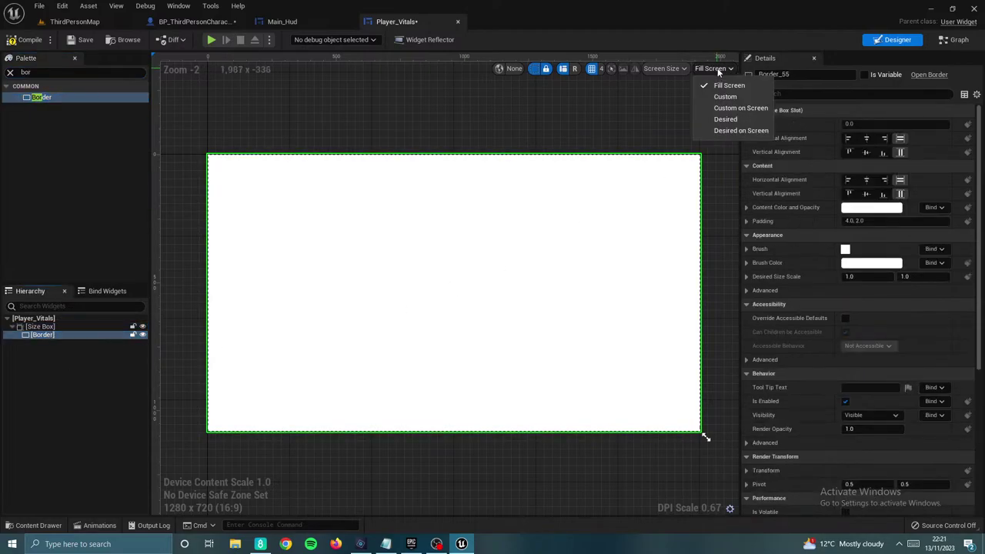
{"action": "left_click", "coordinate": [717, 119]}
{"action": "scroll", "coordinate": [242, 177], "scroll_direction": "up", "scroll_amount": 9}
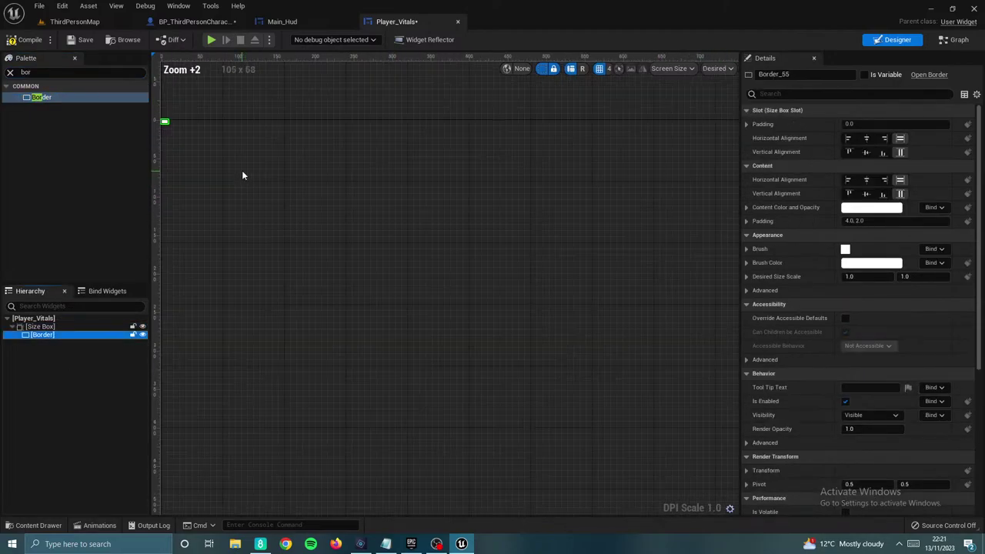
{"action": "right_click_drag", "start_coordinate": [187, 124], "coordinate": [382, 271]}
Step: Enable the Size Box's width and height overrides, setting the width to 150 and the height to 50
{"action": "left_click", "coordinate": [61, 326]}
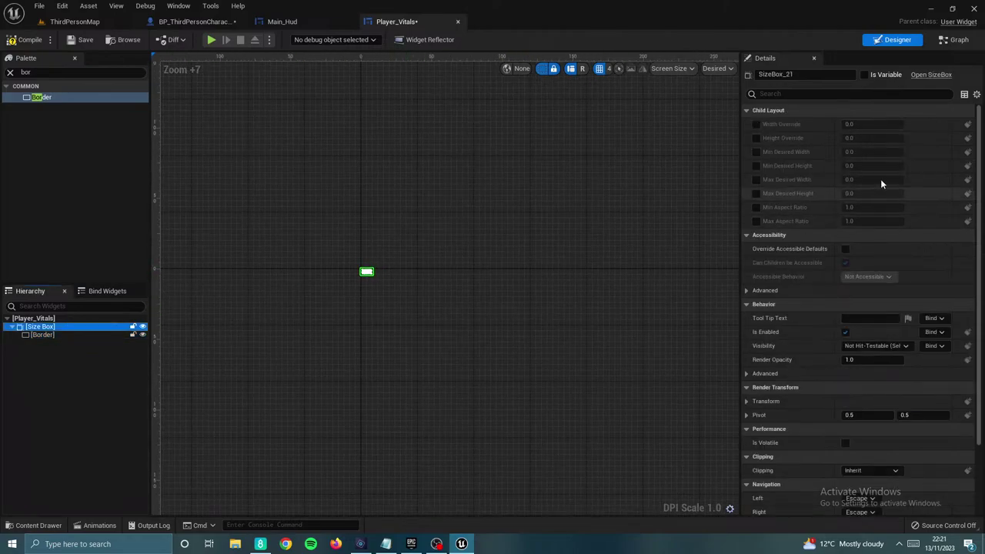
{"action": "left_click", "coordinate": [755, 124]}
{"action": "left_click", "coordinate": [756, 138]}
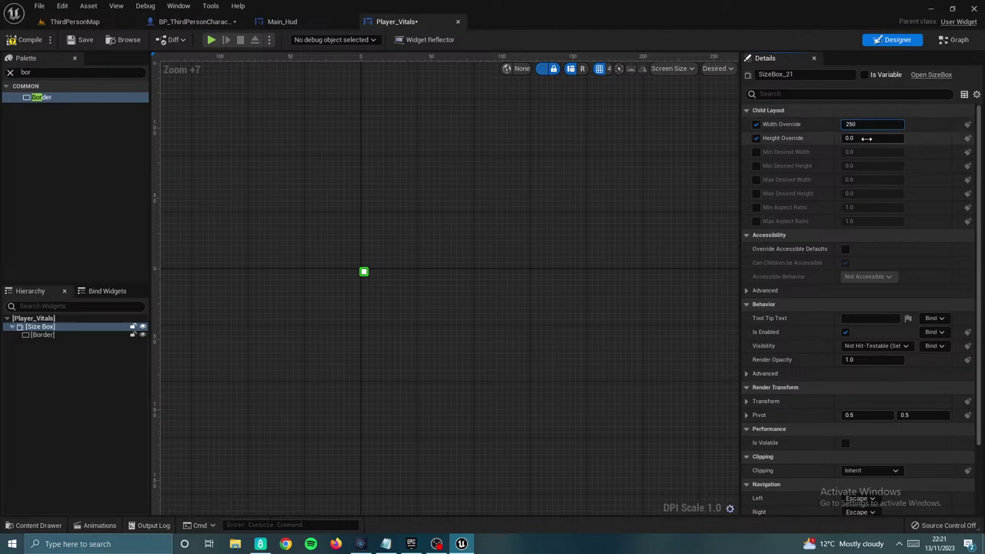
{"action": "key", "text": "Return"}
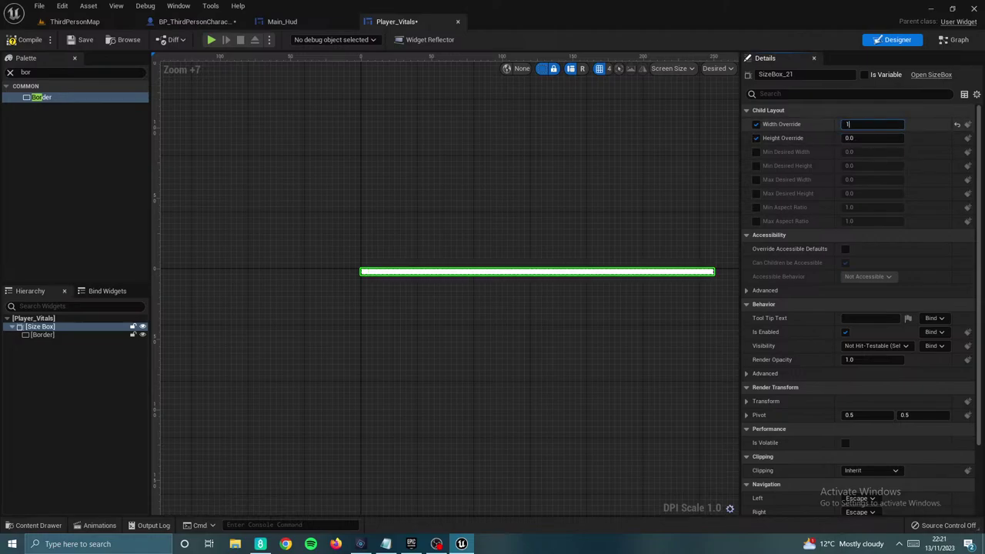
{"action": "left_click", "coordinate": [869, 138]}
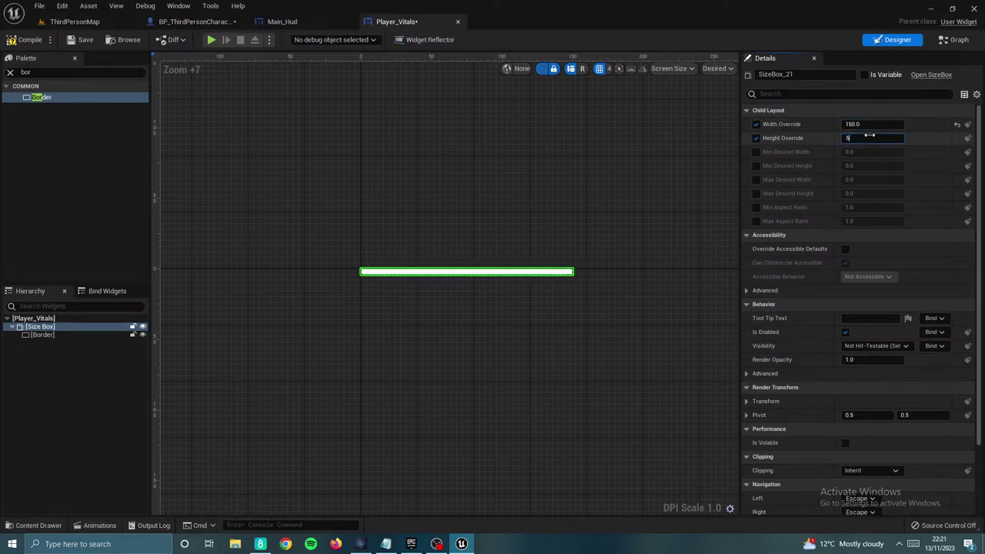
{"action": "left_click", "coordinate": [583, 212]}
{"action": "right_click_drag", "start_coordinate": [536, 264], "coordinate": [541, 228]}
{"action": "left_click", "coordinate": [513, 237]}
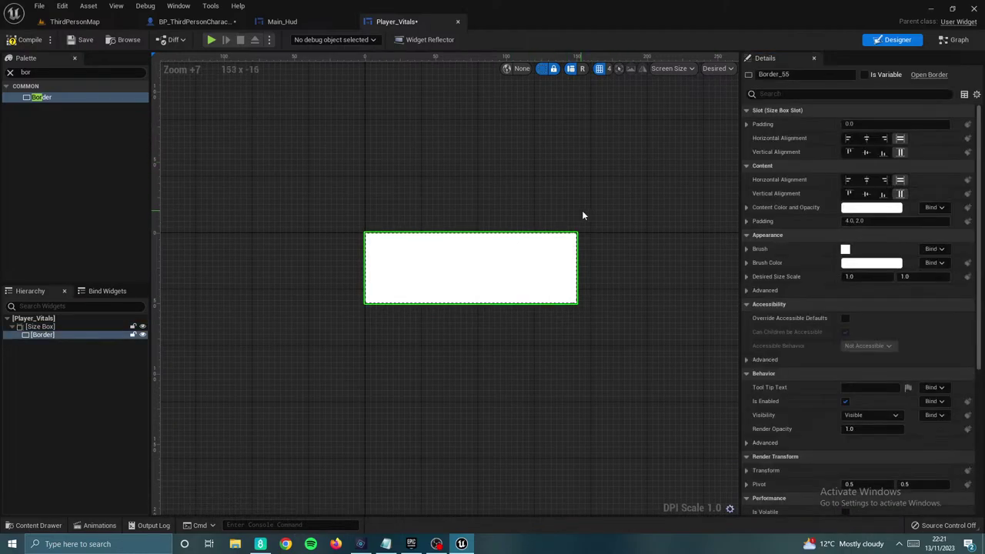
Step: Set the Size Box's Height Override to 30
{"action": "left_click", "coordinate": [40, 326]}
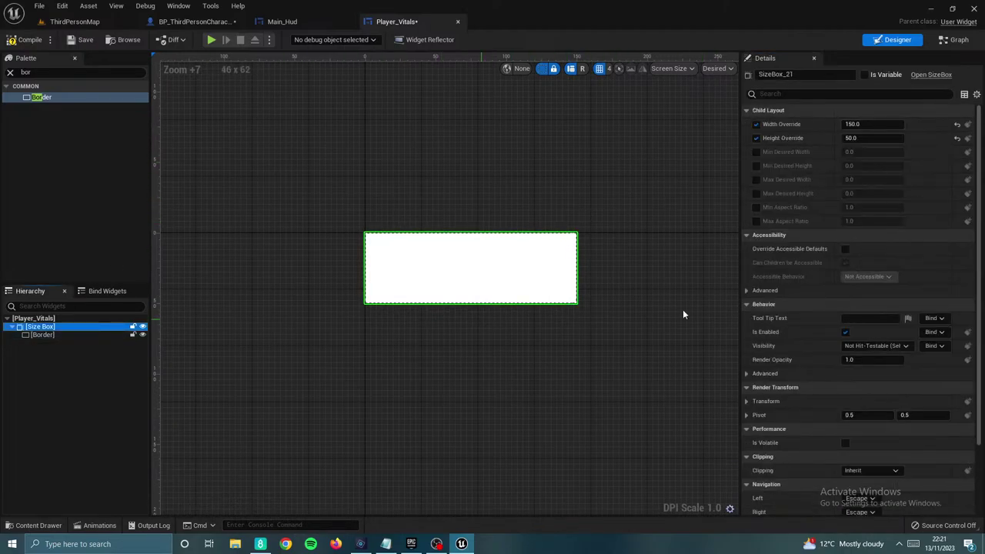
{"action": "left_click", "coordinate": [877, 138]}
{"action": "type", "text": "30"}
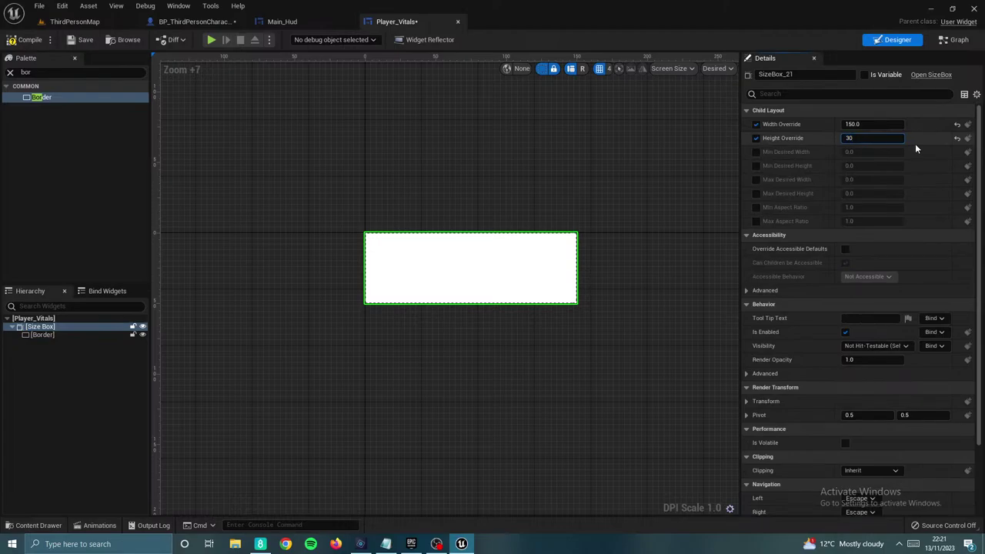
{"action": "left_click", "coordinate": [591, 151]}
{"action": "scroll", "coordinate": [527, 195], "scroll_direction": "up", "scroll_amount": 4}
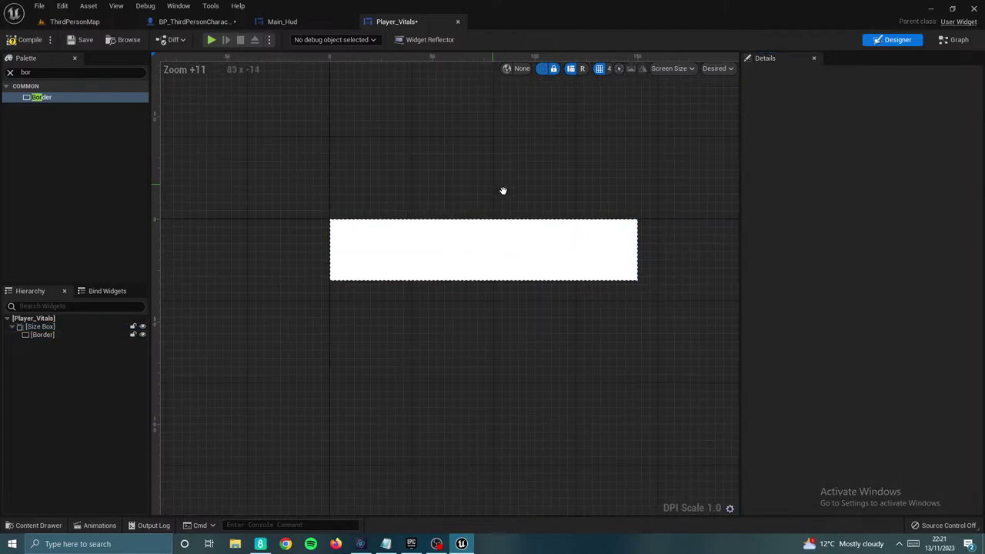
{"action": "left_click", "coordinate": [47, 336]}
{"action": "left_click", "coordinate": [869, 207]}
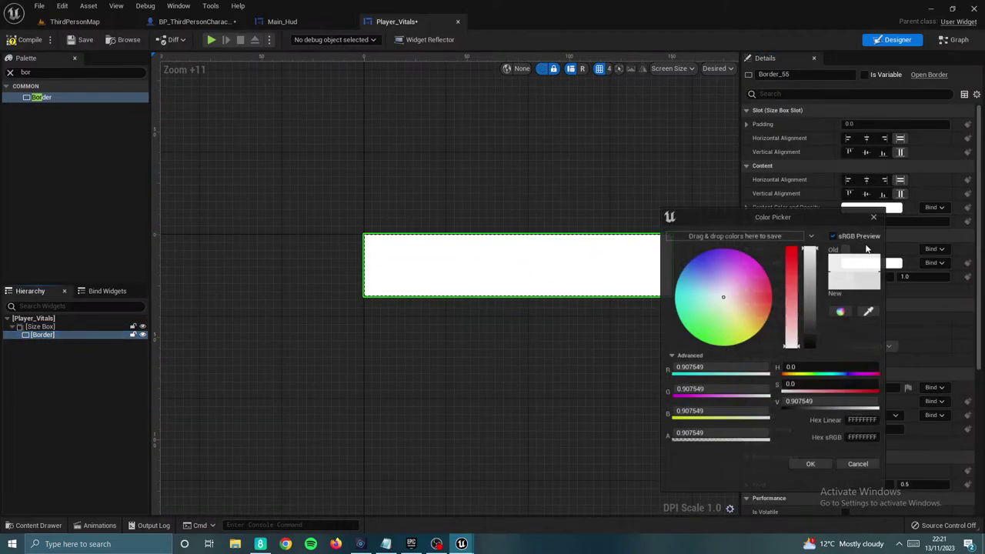
{"action": "left_click_drag", "start_coordinate": [808, 260], "coordinate": [812, 336]}
{"action": "left_click", "coordinate": [689, 264]}
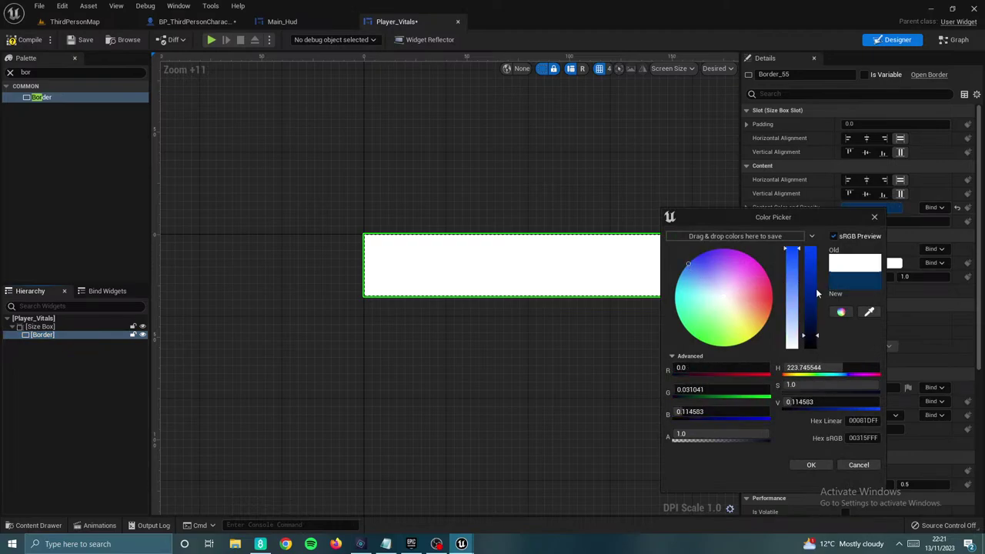
{"action": "left_click_drag", "start_coordinate": [804, 268], "coordinate": [821, 306]}
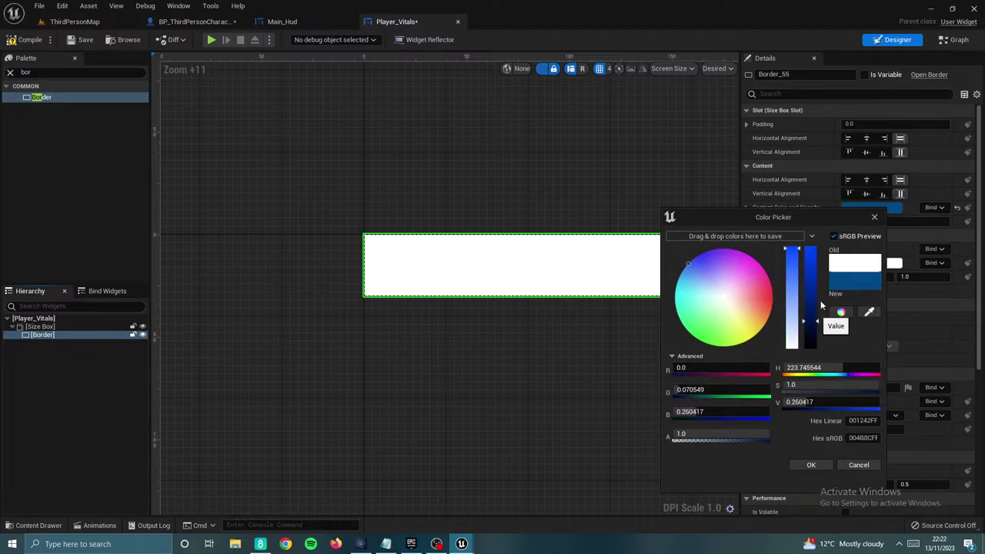
{"action": "left_click", "coordinate": [859, 465]}
Step: Set the Border's Brush Color to a bright blue with linear hex 004EFFFF and lower its alpha to make it semi-transparent
{"action": "left_click", "coordinate": [885, 263]}
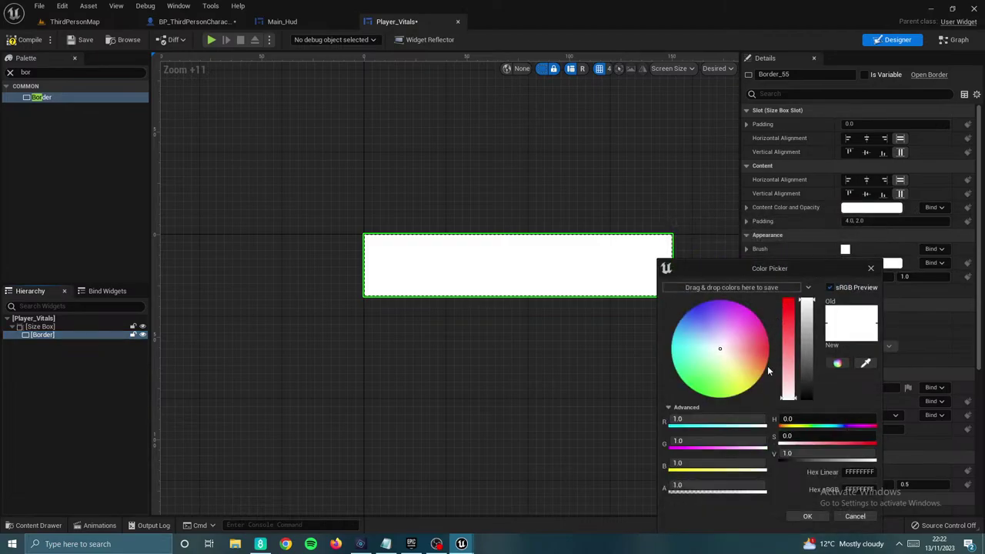
{"action": "left_click_drag", "start_coordinate": [708, 309], "coordinate": [683, 316]}
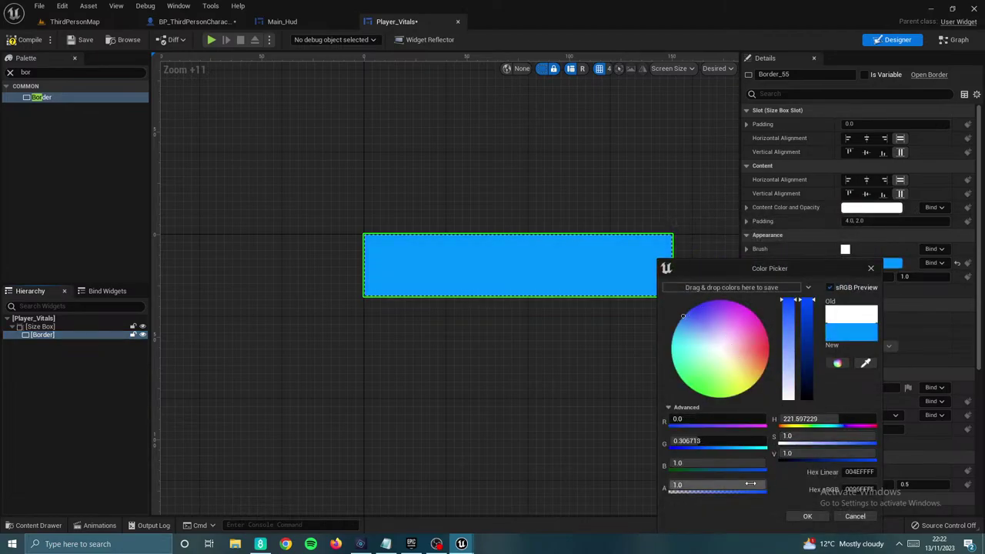
{"action": "left_click_drag", "start_coordinate": [750, 484], "coordinate": [703, 484]}
{"action": "left_click", "coordinate": [807, 516]}
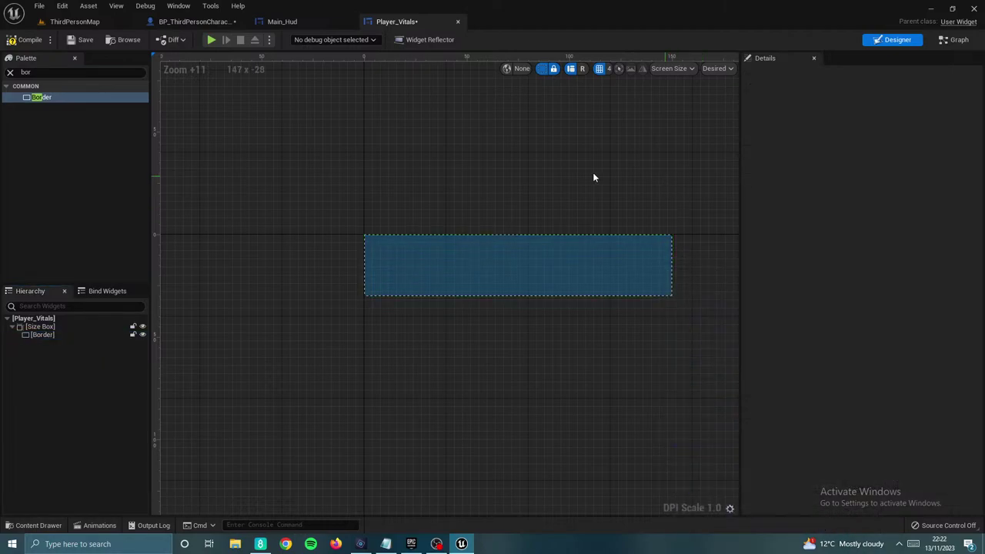
{"action": "right_click_drag", "start_coordinate": [535, 170], "coordinate": [505, 184]}
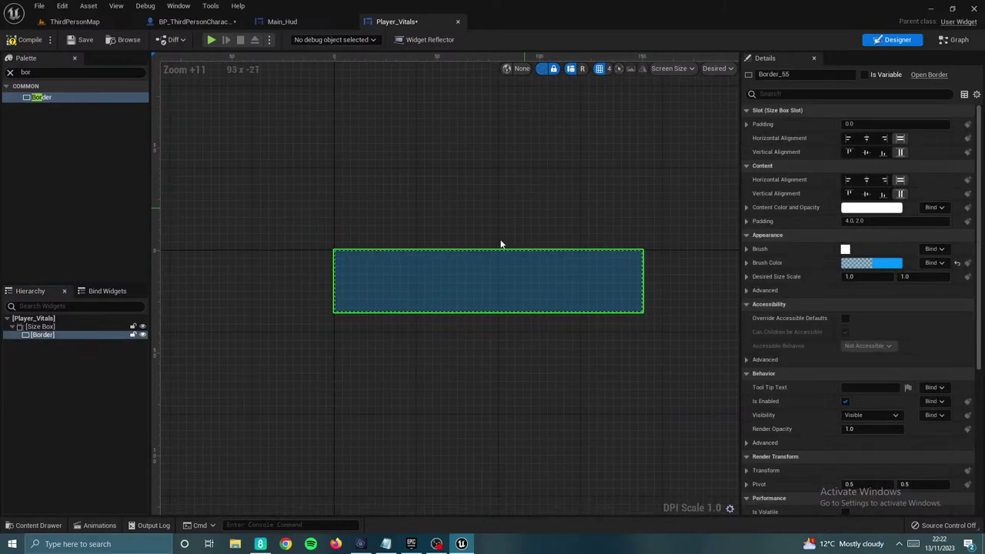
Step: Add a Progress Bar inside the Border
{"action": "left_click", "coordinate": [28, 72]}
{"action": "type", "text": "pro"}
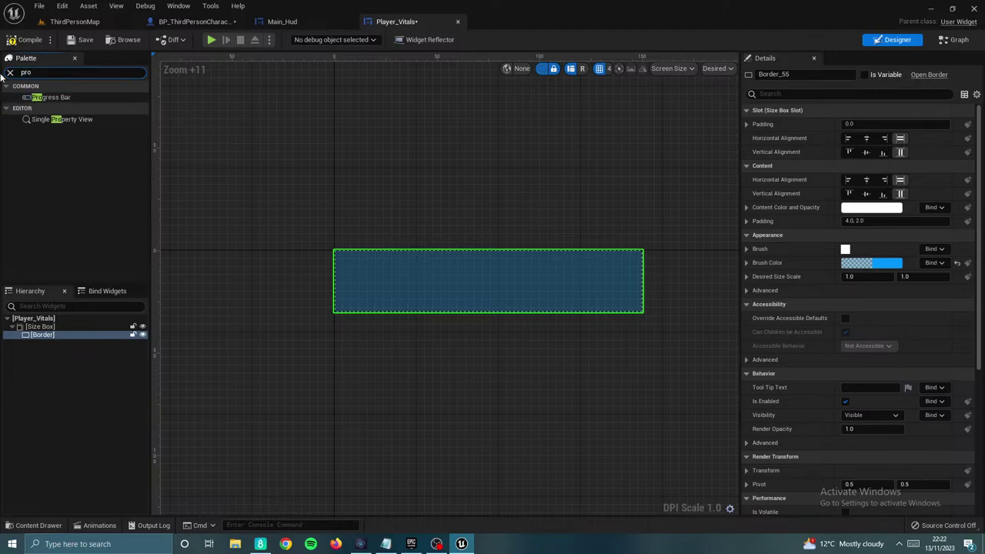
{"action": "left_click_drag", "start_coordinate": [48, 97], "coordinate": [368, 283]}
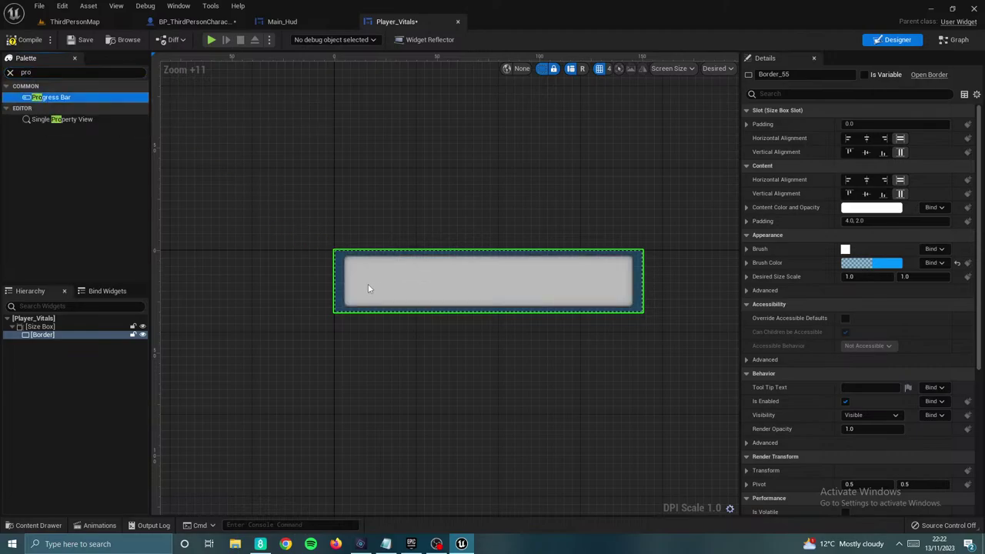
{"action": "right_click_drag", "start_coordinate": [509, 207], "coordinate": [484, 181]}
{"action": "right_click_drag", "start_coordinate": [422, 176], "coordinate": [434, 145]}
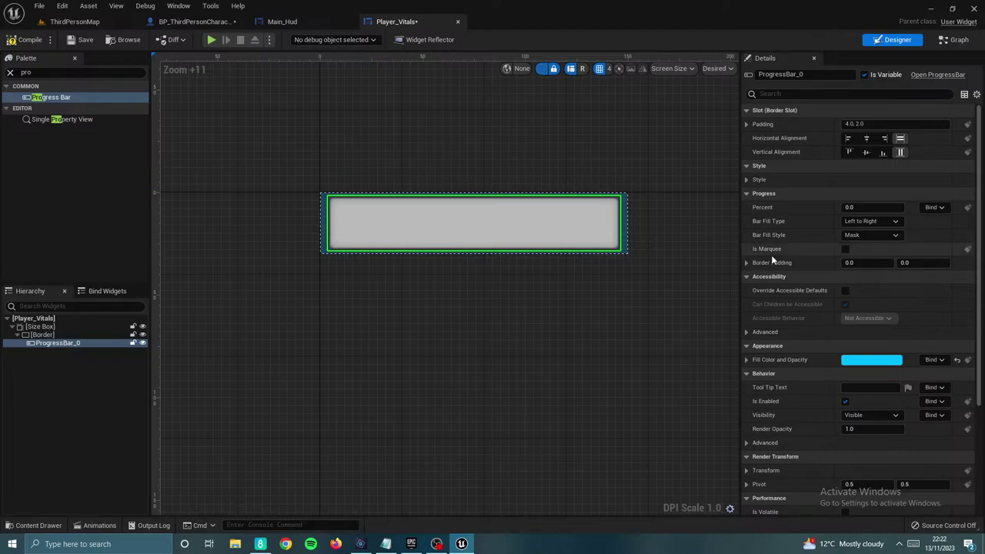
Step: Align the Progress Bar to the vertical center of the Border while filling it horizontally
{"action": "left_click", "coordinate": [866, 138]}
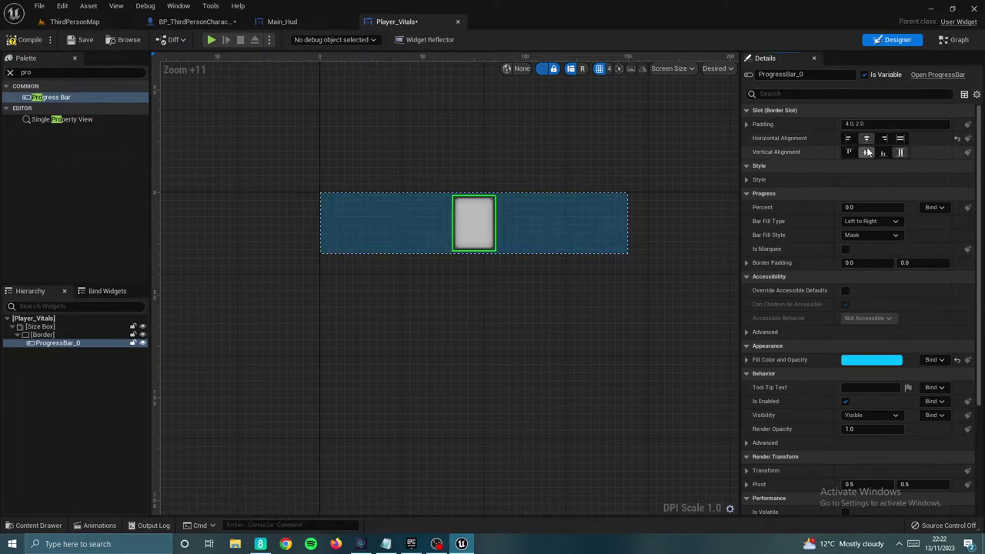
{"action": "left_click", "coordinate": [867, 152]}
{"action": "left_click", "coordinate": [900, 138]}
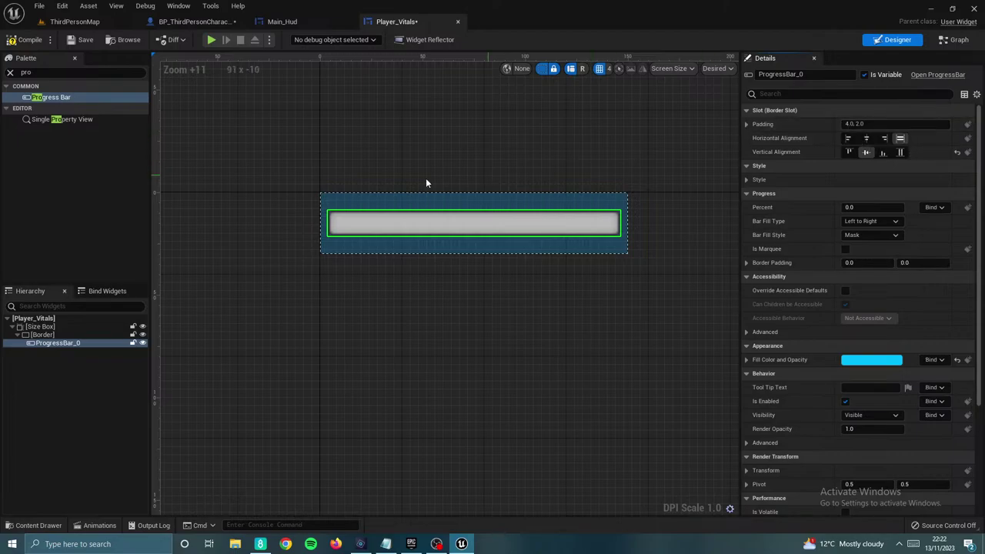
Step: Try to nest a Horizontal Box in the Border while it still holds the Progress Bar
{"action": "left_click", "coordinate": [56, 339]}
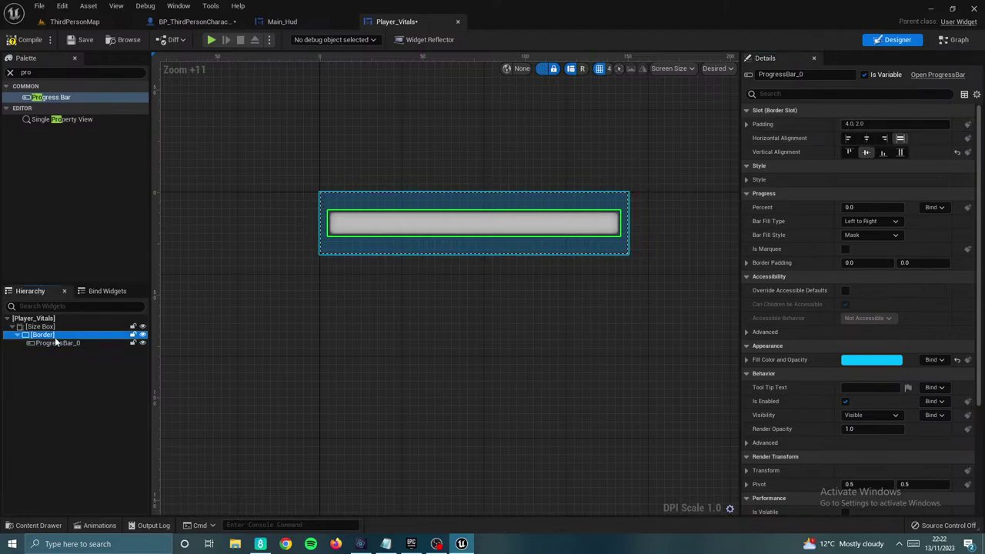
{"action": "right_click", "coordinate": [56, 338]}
{"action": "mouse_move", "coordinate": [98, 421]}
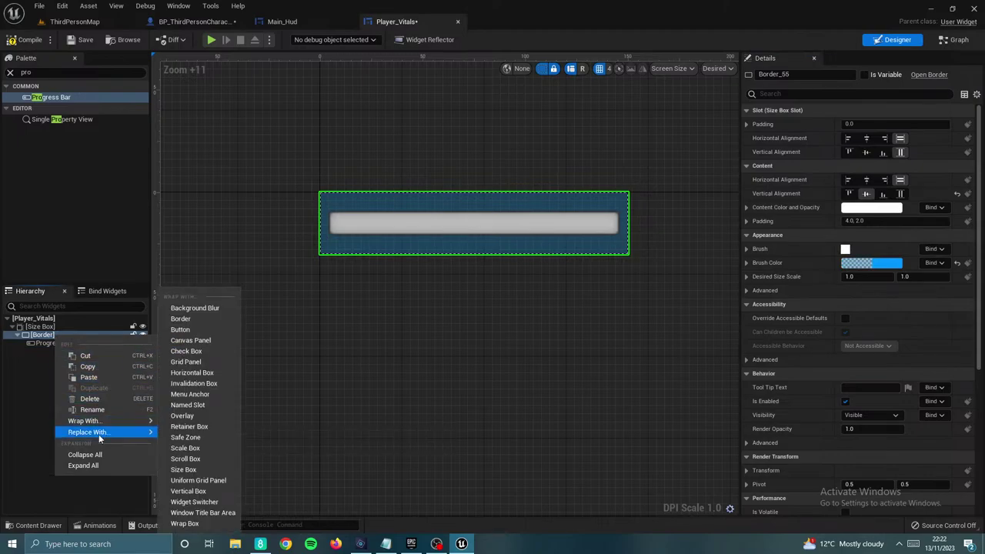
{"action": "left_click", "coordinate": [19, 382]}
{"action": "left_click", "coordinate": [48, 73]}
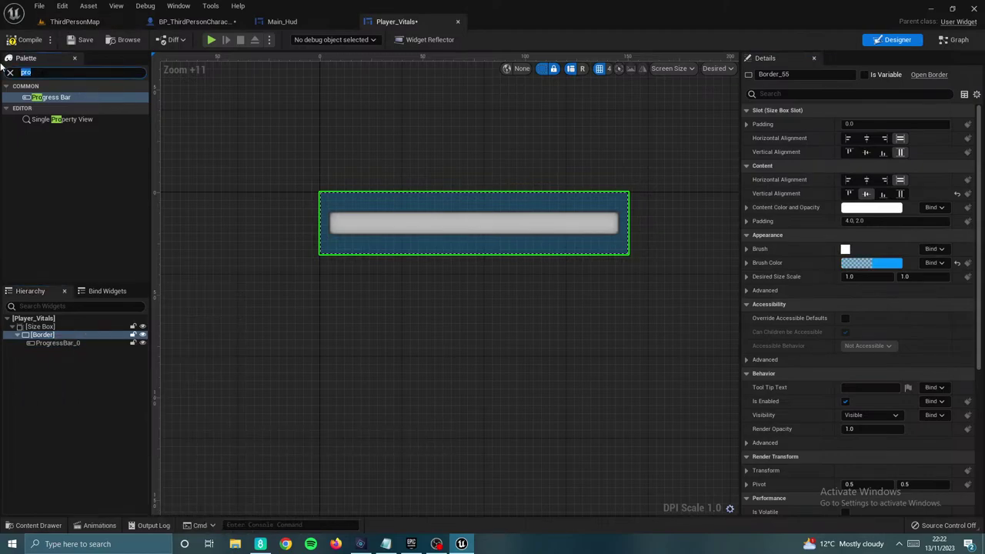
{"action": "type", "text": "hor"}
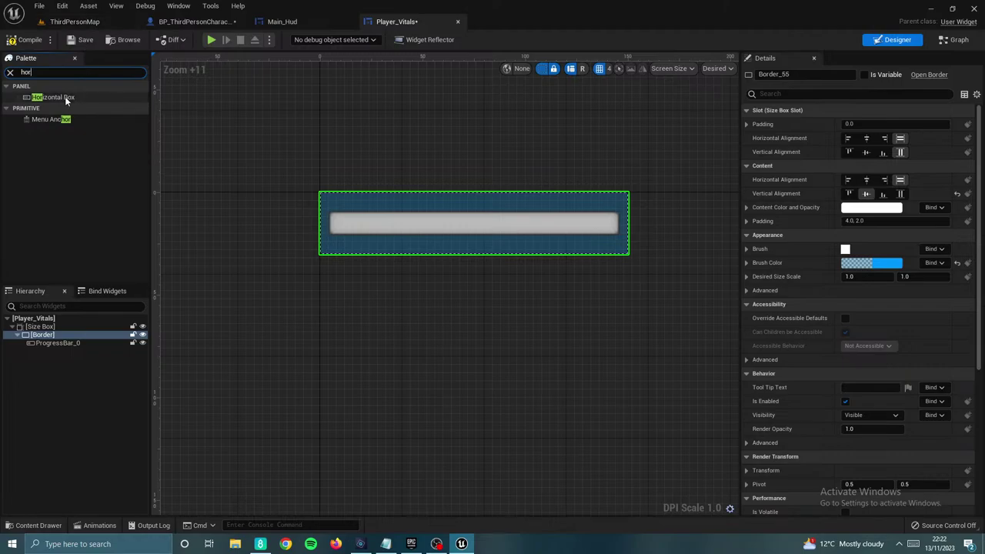
{"action": "left_click_drag", "start_coordinate": [66, 98], "coordinate": [45, 343]}
{"action": "left_click", "coordinate": [47, 353]}
{"action": "right_click", "coordinate": [50, 329]}
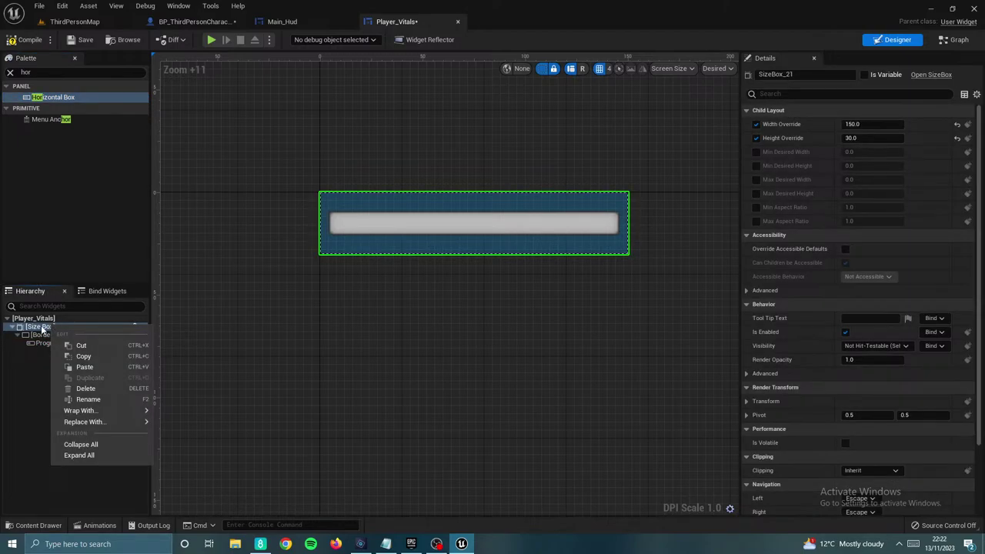
{"action": "left_click", "coordinate": [47, 356]}
{"action": "left_click", "coordinate": [53, 343]}
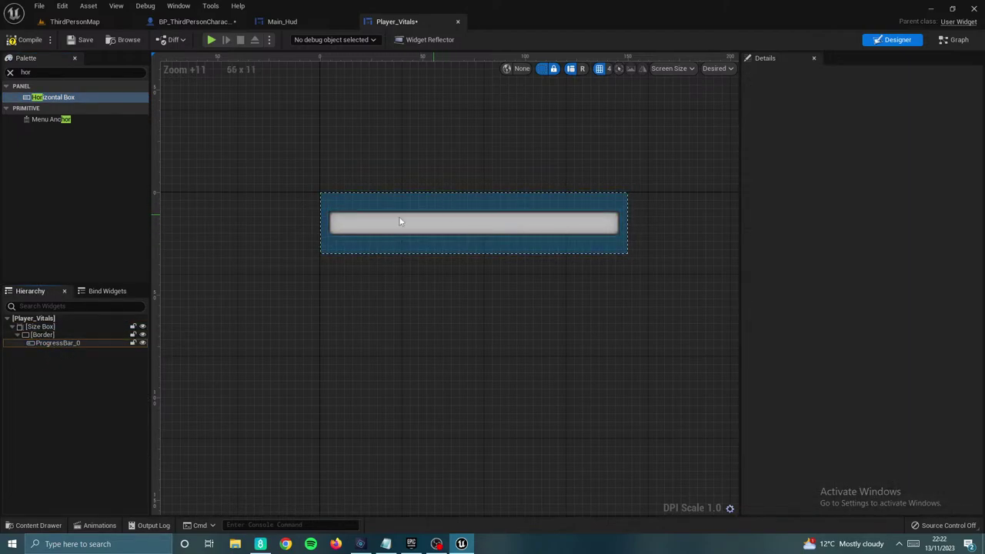
Step: Save the widget and replace the Progress Bar inside the Border with a Horizontal Box
{"action": "left_click", "coordinate": [88, 40]}
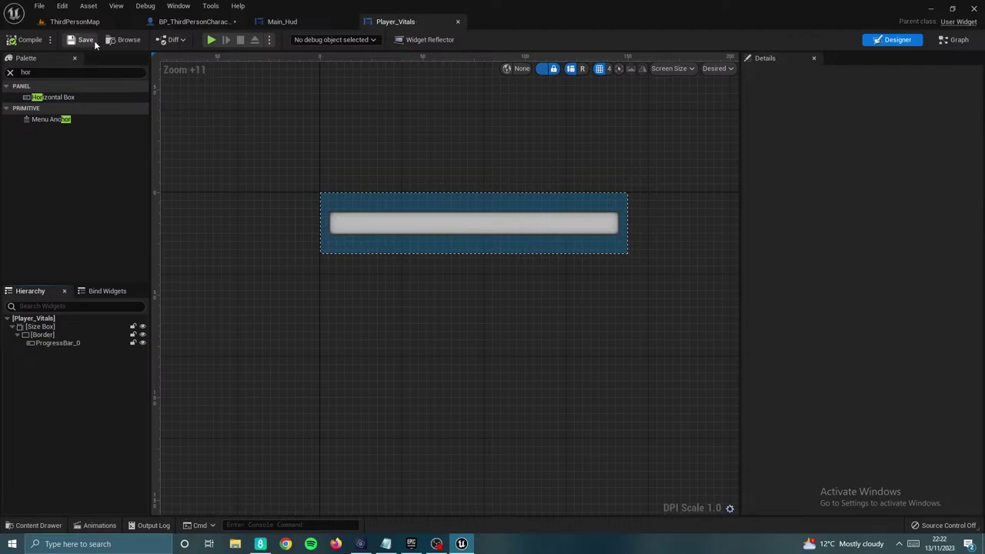
{"action": "left_click", "coordinate": [49, 343]}
{"action": "key", "text": "Delete"}
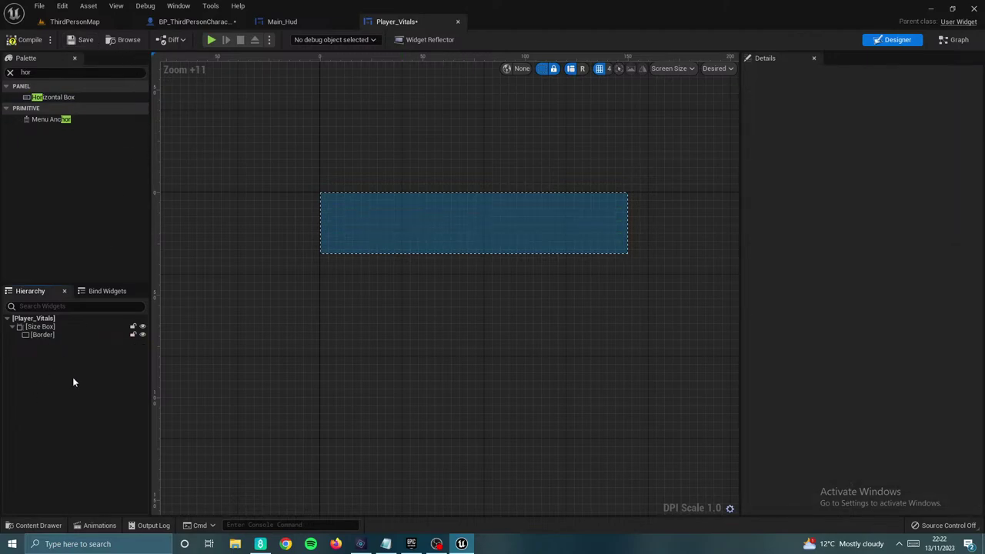
{"action": "left_click_drag", "start_coordinate": [57, 96], "coordinate": [58, 344]}
Step: Add an Image inside the Horizontal Box
{"action": "left_click", "coordinate": [23, 72]}
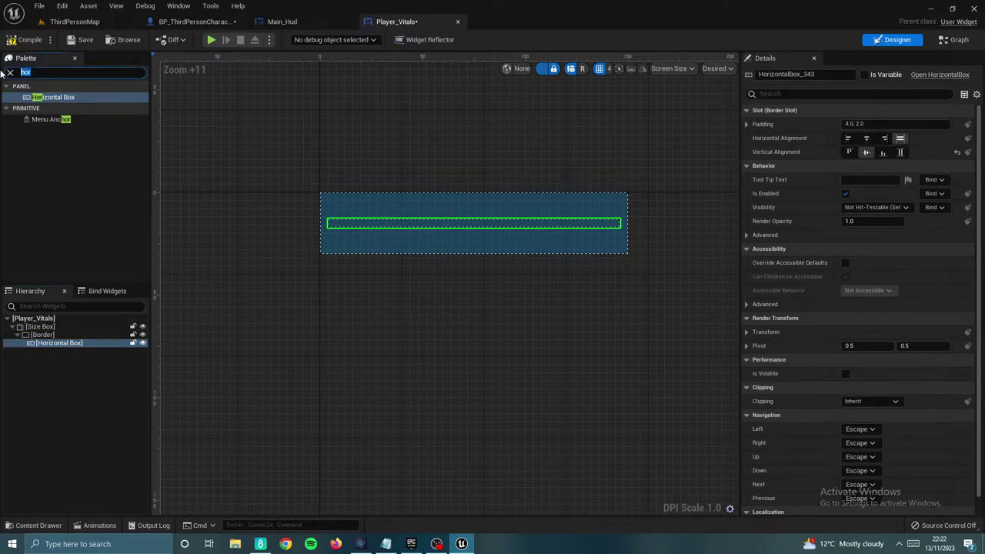
{"action": "type", "text": "image"}
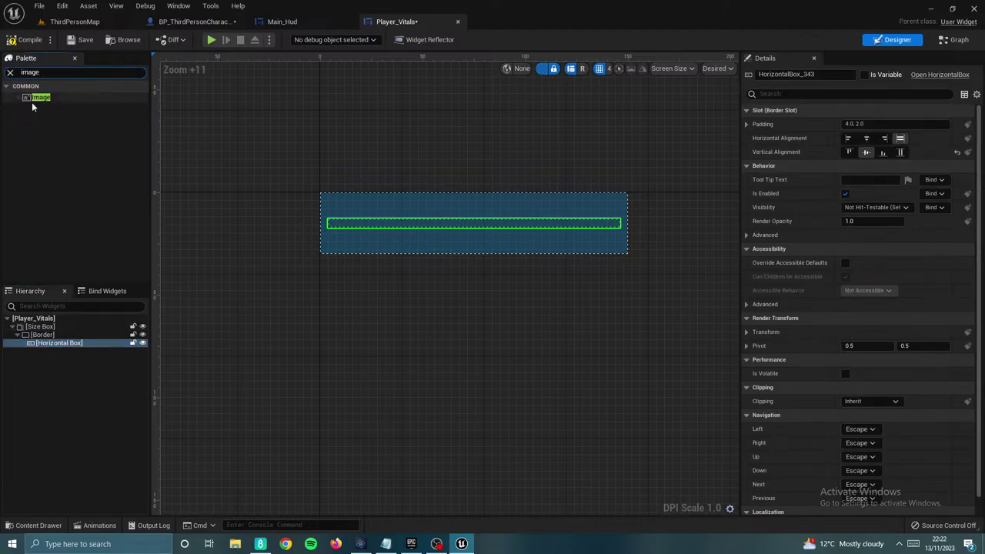
{"action": "left_click_drag", "start_coordinate": [31, 102], "coordinate": [53, 344]}
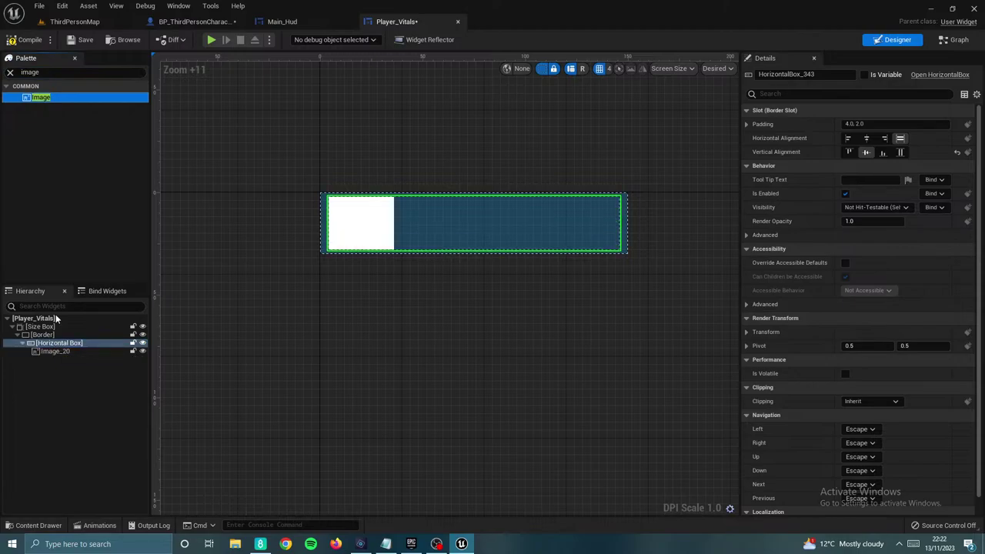
Step: Add a Progress Bar inside the Horizontal Box, after the Image
{"action": "left_click", "coordinate": [20, 72]}
{"action": "type", "text": "pro"}
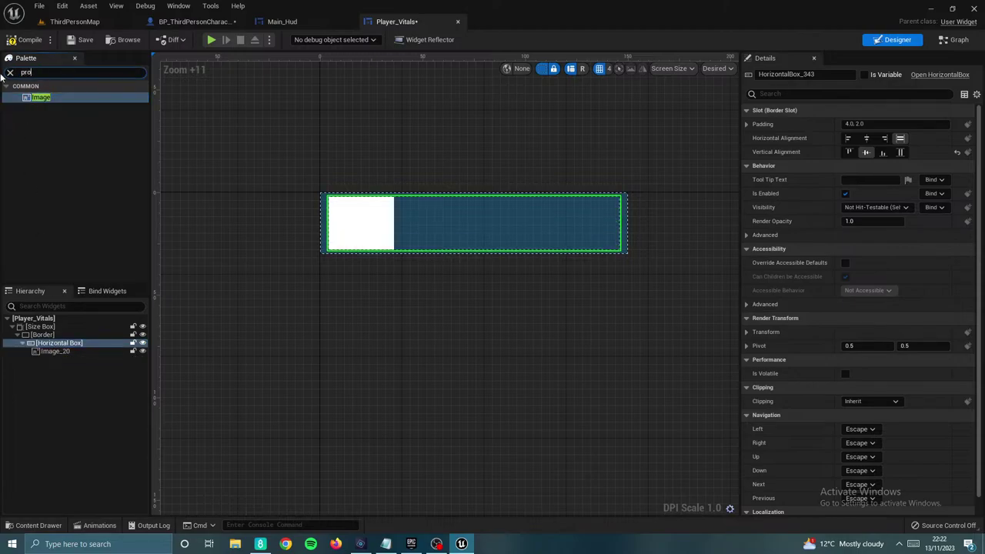
{"action": "type", "text": "gre"}
{"action": "left_click_drag", "start_coordinate": [46, 97], "coordinate": [55, 355]}
Step: Set the Progress Bar's slot size to Fill, with fill horizontal alignment and center vertical alignment
{"action": "left_click", "coordinate": [56, 359]}
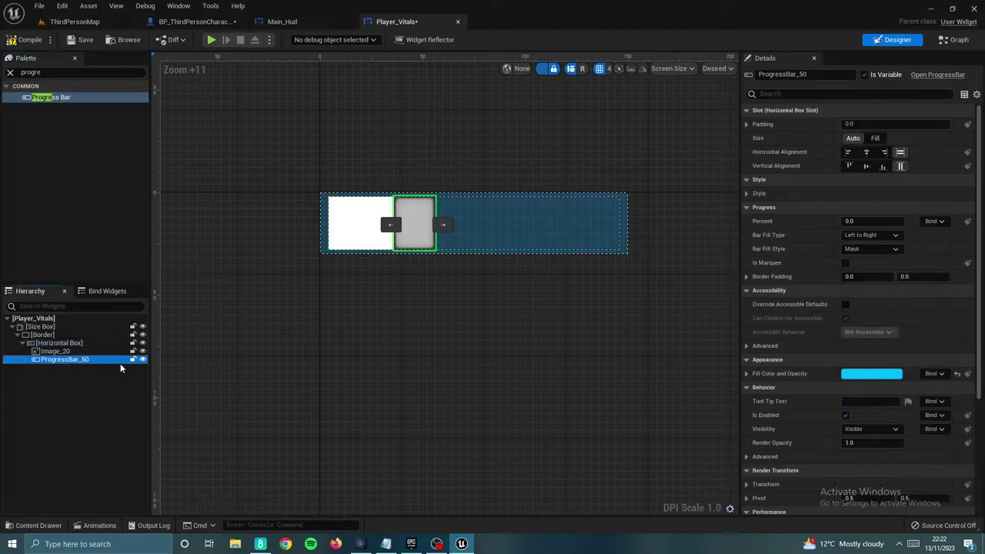
{"action": "left_click", "coordinate": [875, 137]}
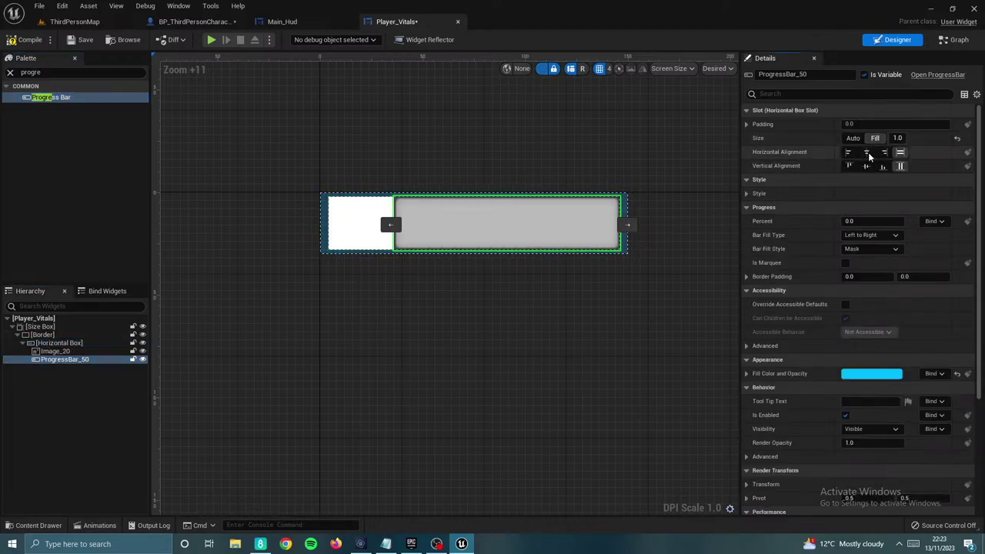
{"action": "left_click", "coordinate": [866, 152]}
{"action": "left_click", "coordinate": [866, 165]}
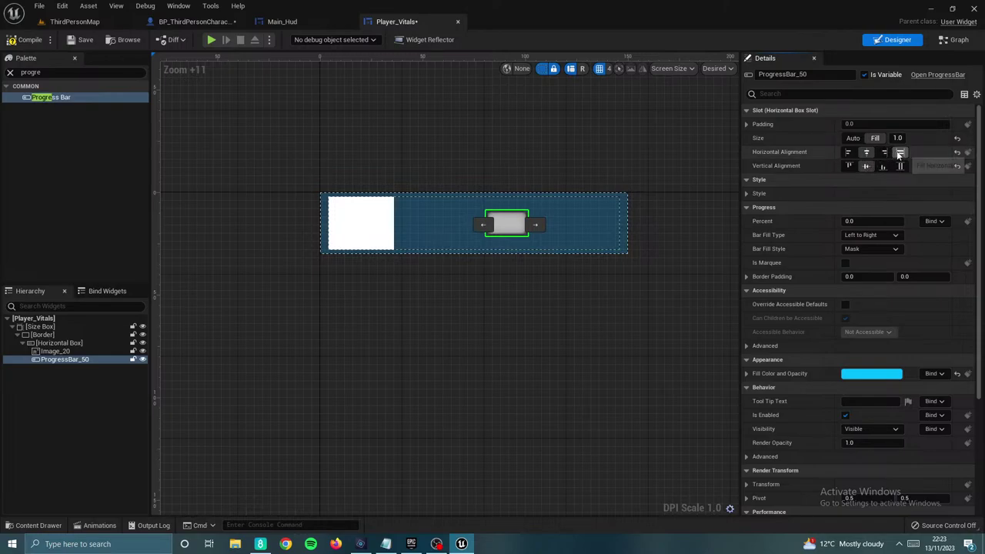
{"action": "left_click", "coordinate": [900, 152]}
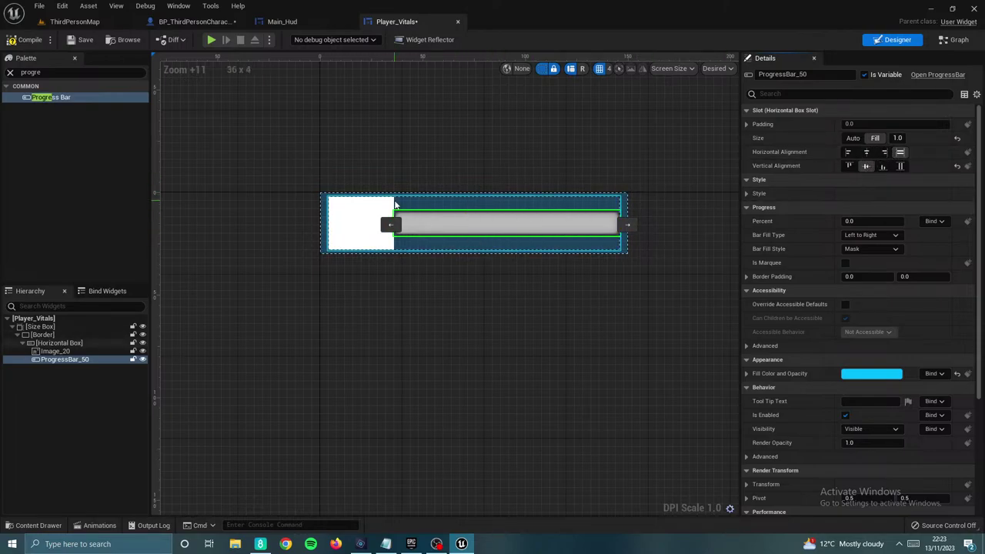
Step: Select the Image widget, switch to Chrome with the existing personal profile, and search Icons8 for "stamina" icons
{"action": "left_click", "coordinate": [392, 206]}
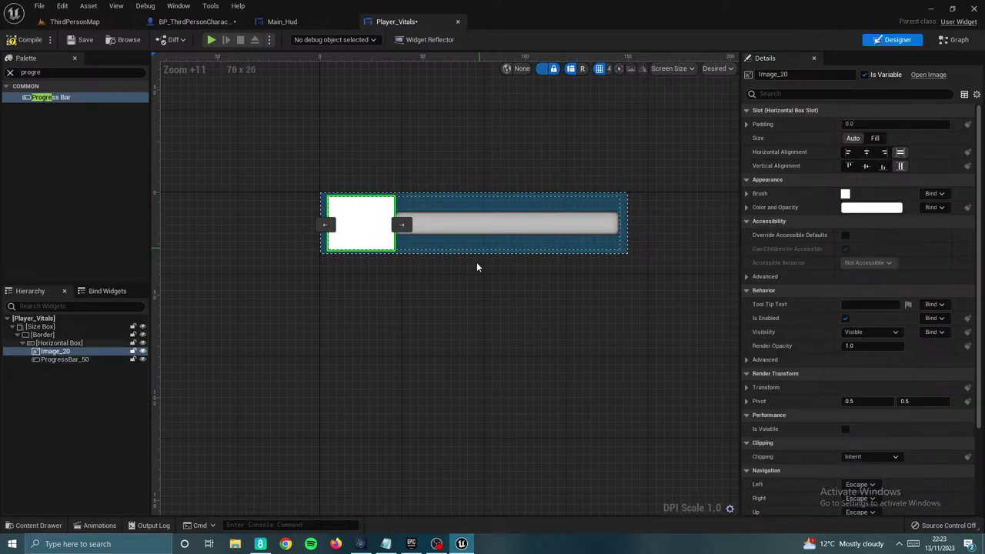
{"action": "left_click", "coordinate": [286, 544]}
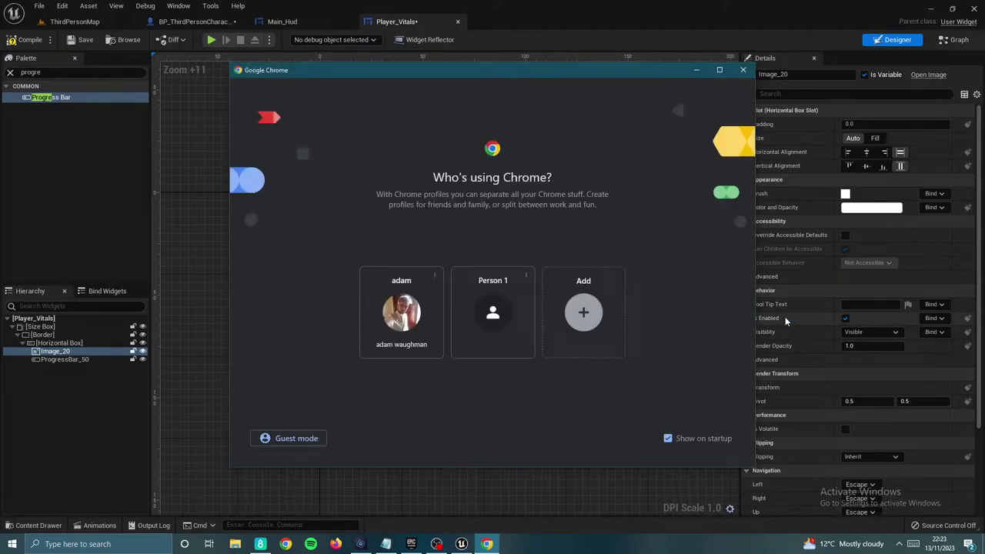
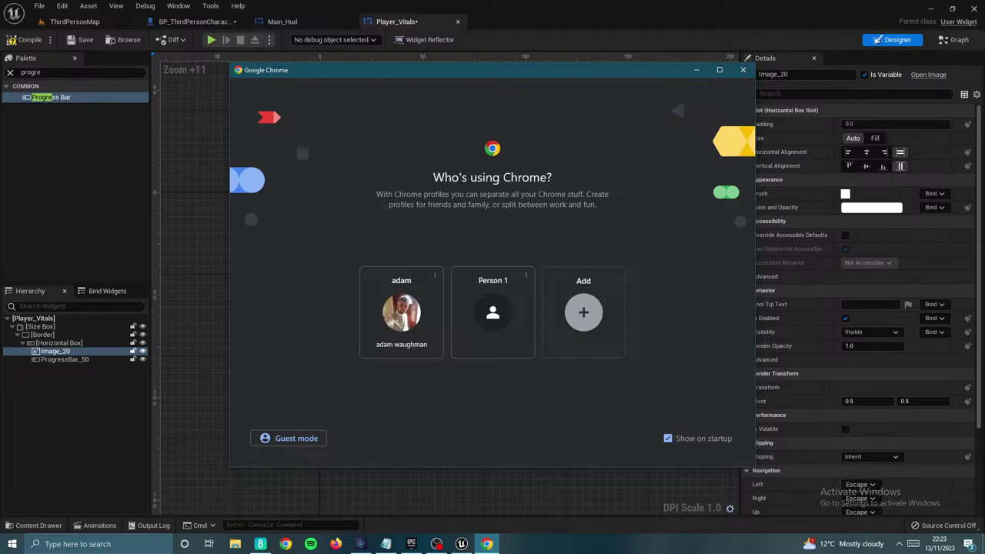
{"action": "left_click", "coordinate": [398, 317]}
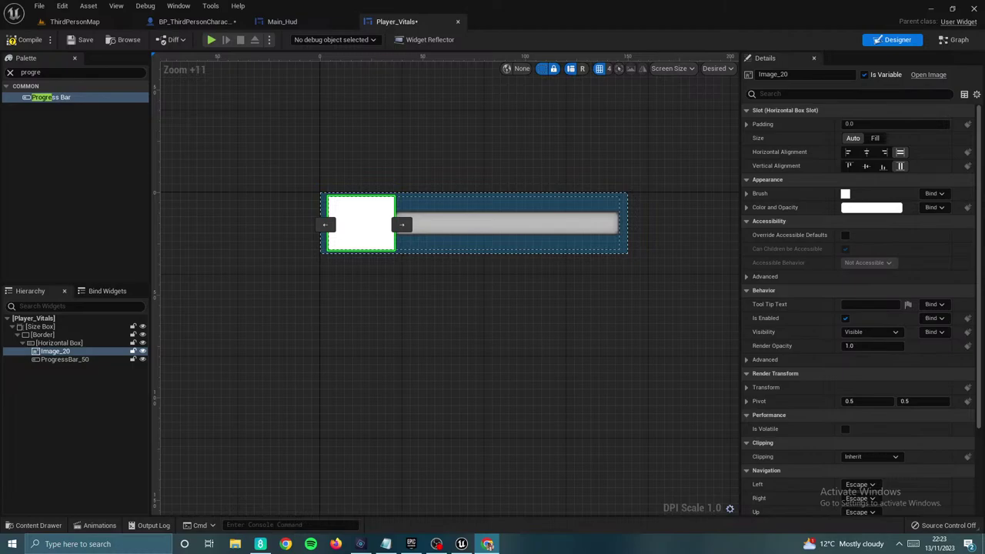
{"action": "left_click_drag", "start_coordinate": [984, 138], "coordinate": [487, 70]}
{"action": "double_click", "coordinate": [488, 71]}
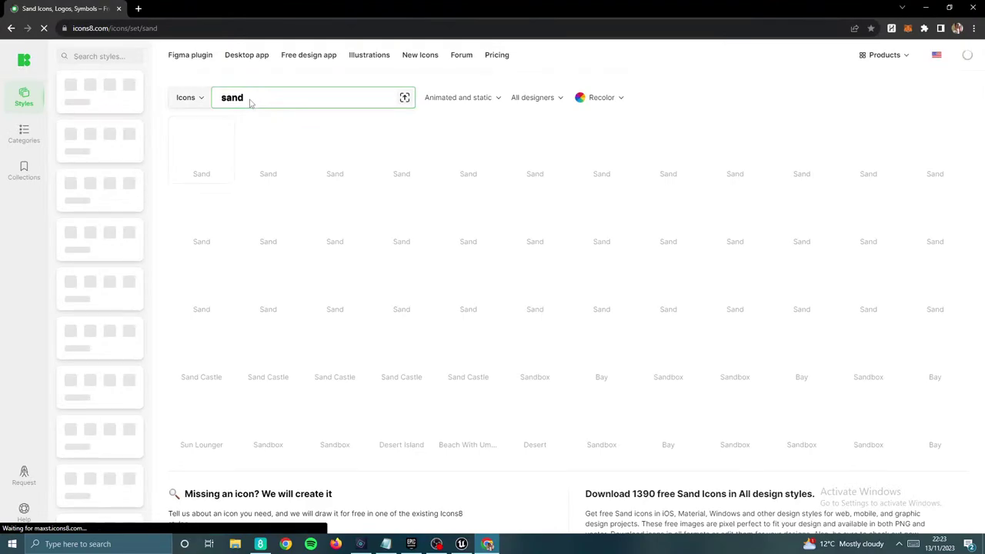
{"action": "left_click_drag", "start_coordinate": [243, 97], "coordinate": [203, 97]}
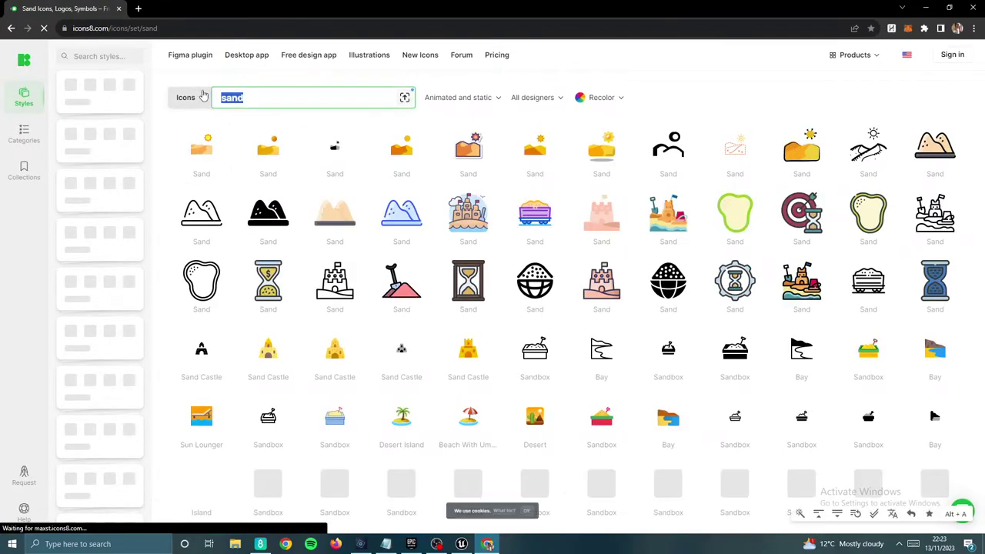
{"action": "type", "text": "Stamina"}
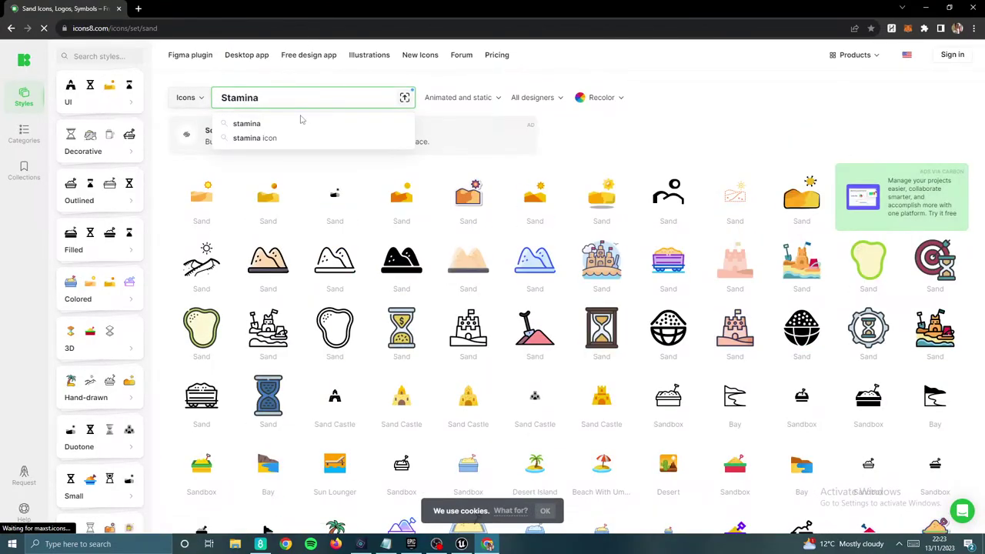
{"action": "left_click", "coordinate": [321, 133]}
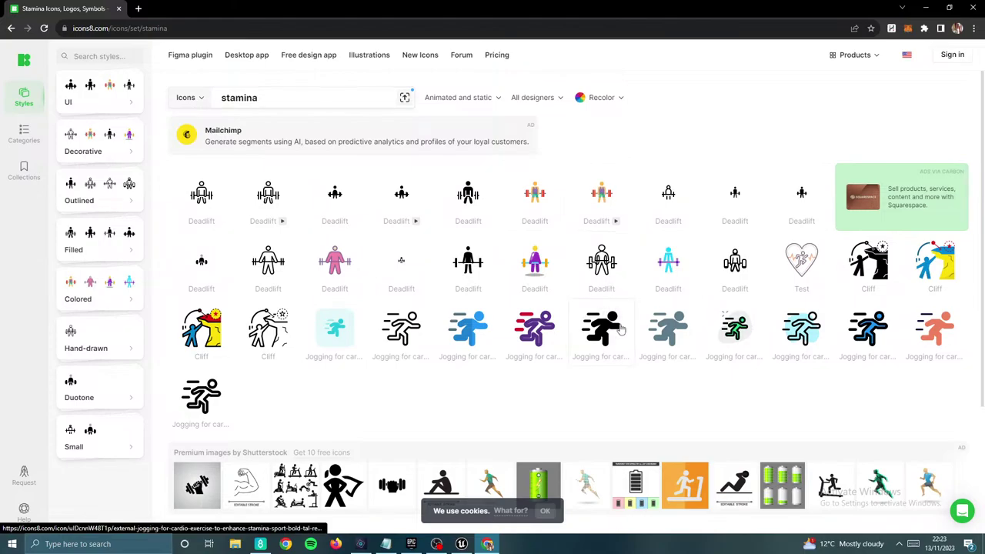
Step: Open the solid black "Jogging for cardio exercise to enhance stamina" icon and recolor it white
{"action": "scroll", "coordinate": [616, 329], "scroll_direction": "down", "scroll_amount": 2}
{"action": "scroll", "coordinate": [600, 308], "scroll_direction": "up", "scroll_amount": 2}
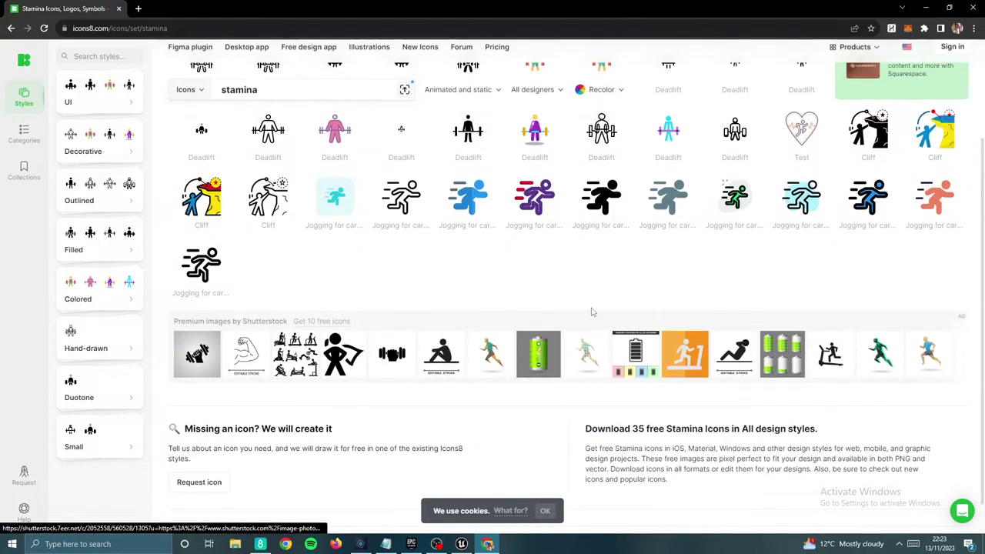
{"action": "left_click", "coordinate": [606, 335]}
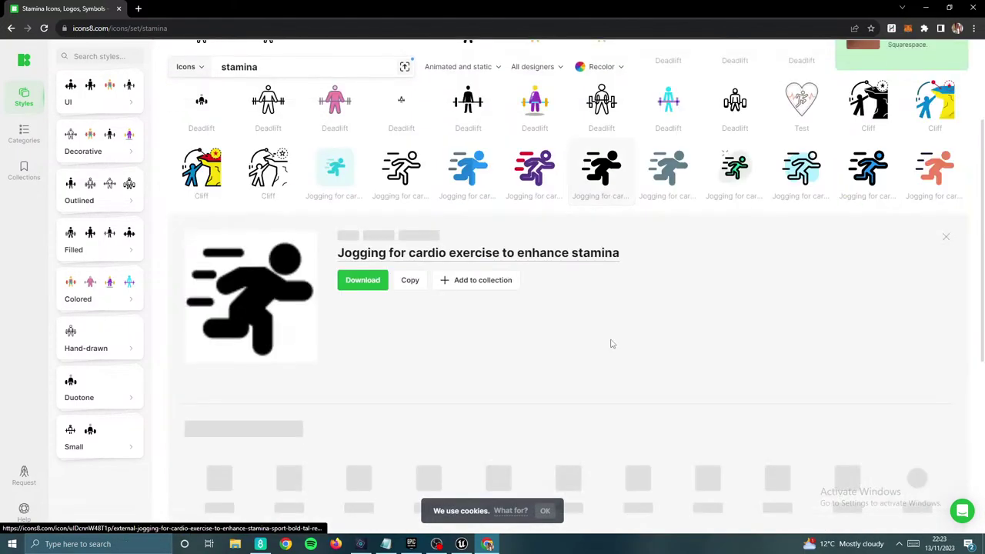
{"action": "left_click", "coordinate": [353, 323]}
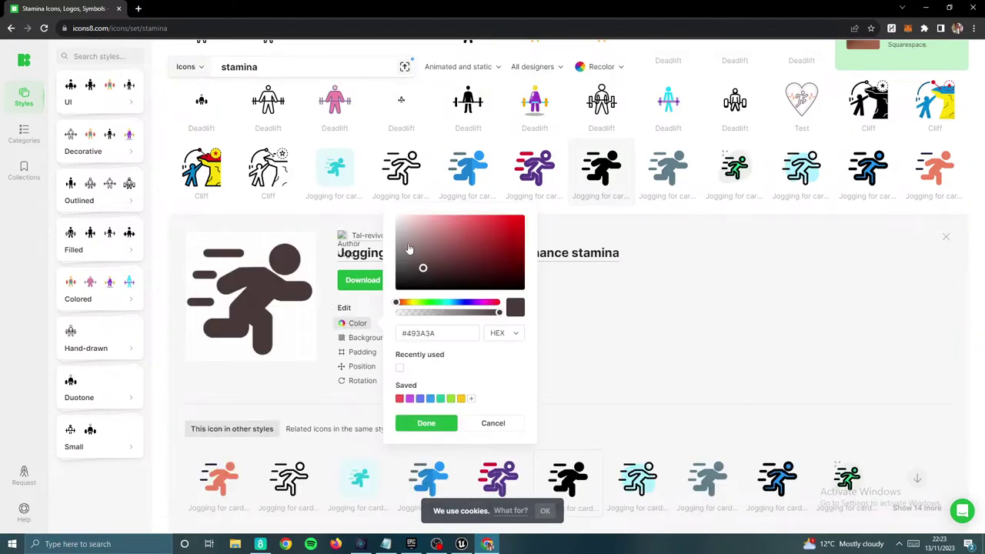
{"action": "left_click", "coordinate": [419, 422]}
Step: Download the recolored jogging icon and dismiss the attribution-link notice
{"action": "left_click", "coordinate": [361, 279]}
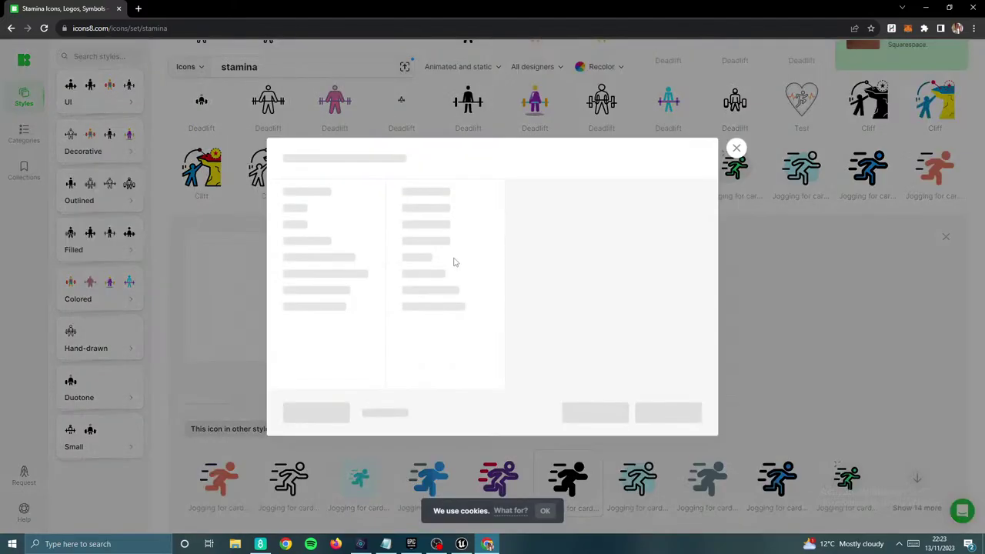
{"action": "left_click", "coordinate": [328, 413]}
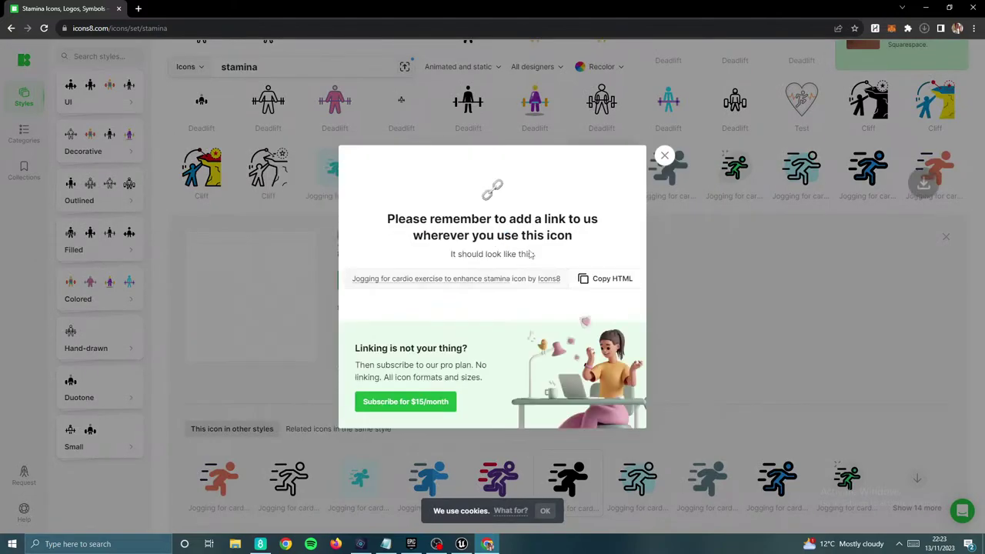
{"action": "left_click", "coordinate": [665, 155]}
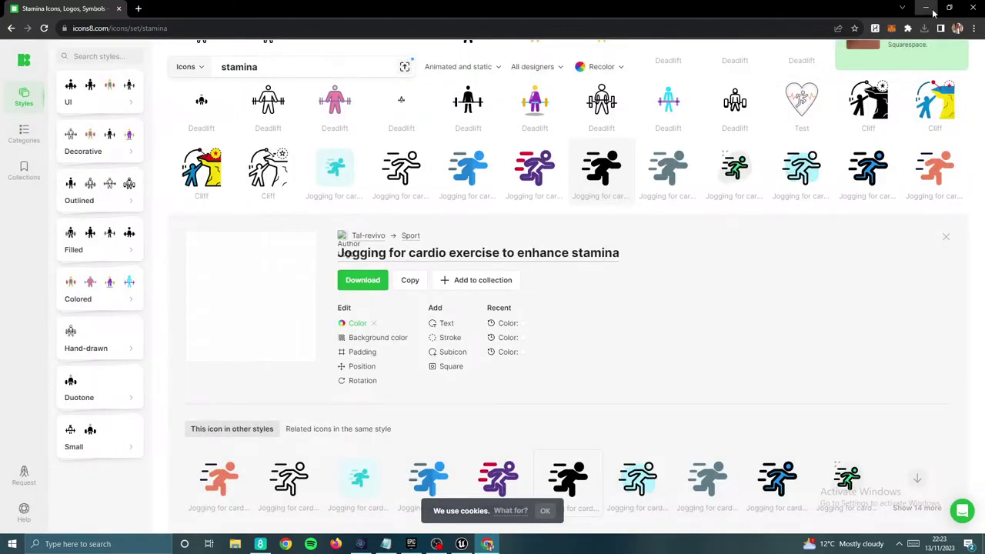
Step: Switch back to Unreal Editor and create a folder named Widgets in Game_Folder
{"action": "key", "text": "alt+Tab"}
{"action": "left_click", "coordinate": [75, 21]}
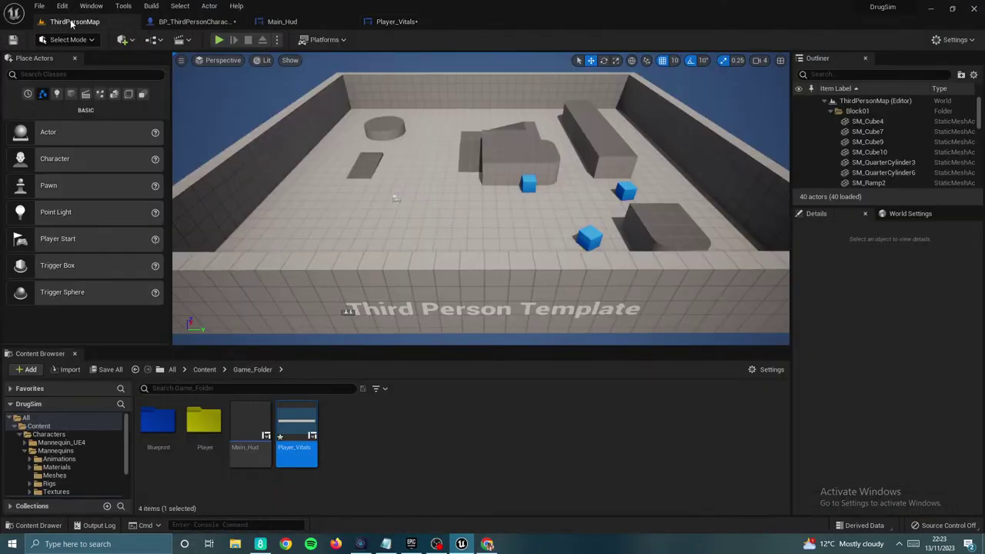
{"action": "left_click", "coordinate": [357, 444]}
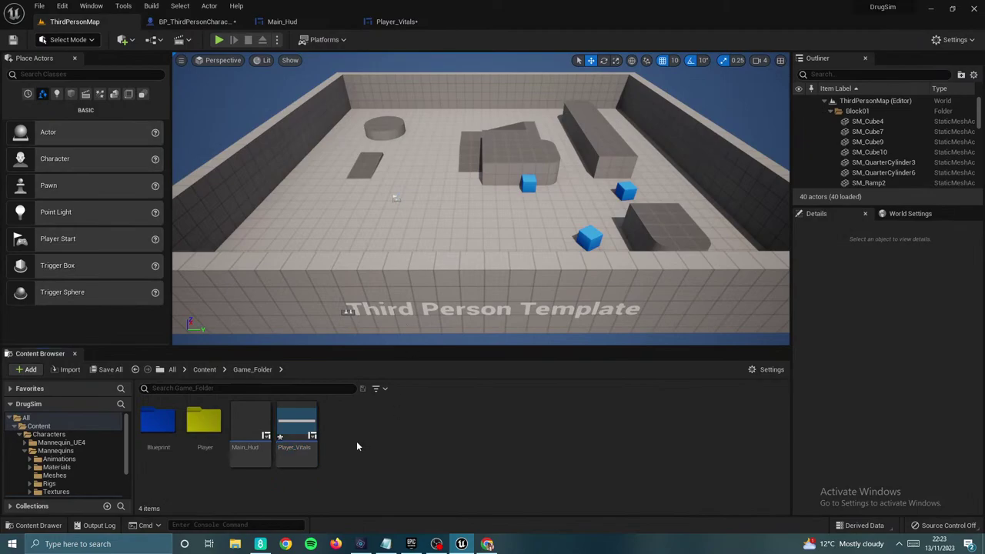
{"action": "right_click", "coordinate": [400, 436]}
{"action": "left_click", "coordinate": [448, 135]}
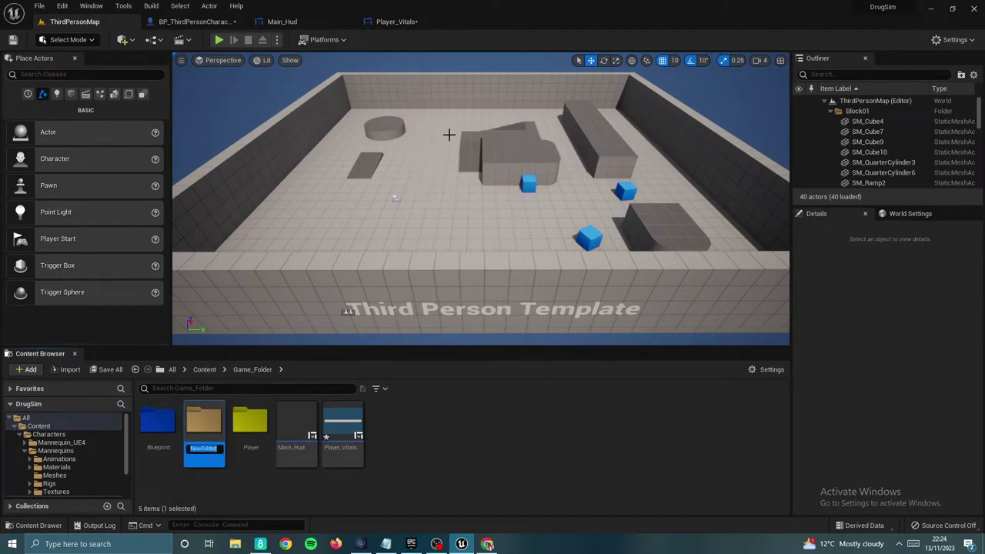
{"action": "type", "text": "Widgets"}
{"action": "key", "text": "Return"}
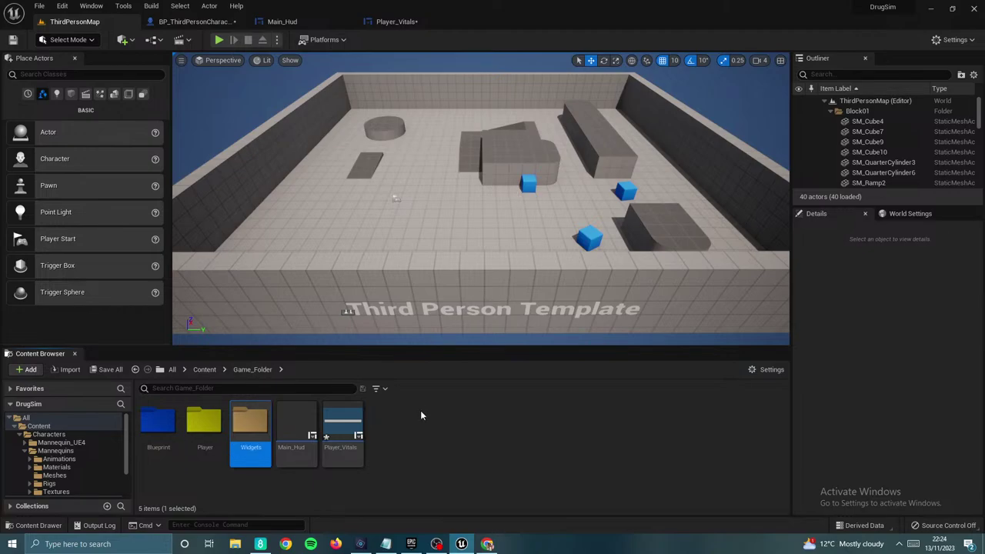
Step: Open the Player_Vitals widget in the designer
{"action": "double_click", "coordinate": [344, 429]}
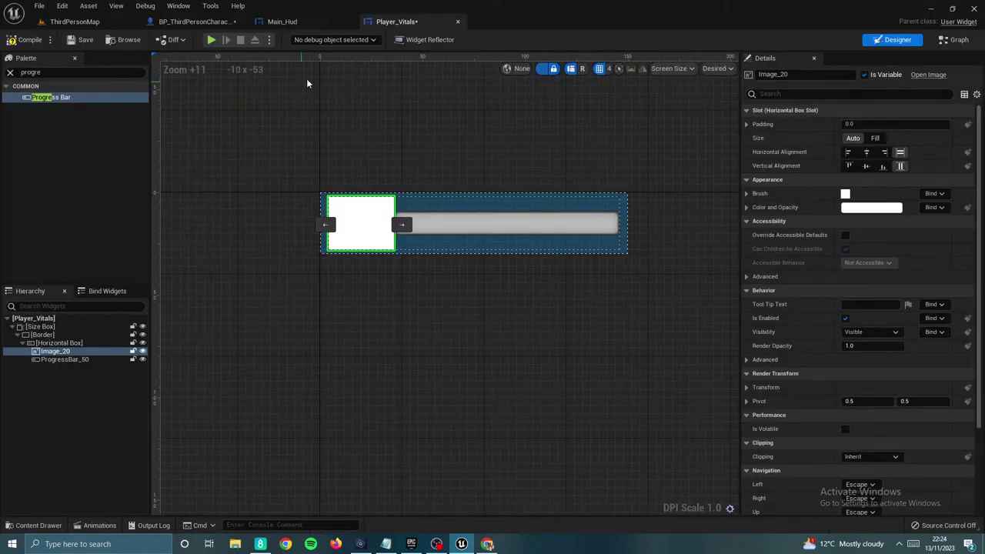
Step: Move the Main_Hud and Player_Vitals widgets from Game_Folder into the Widgets folder
{"action": "left_click", "coordinate": [75, 22]}
{"action": "left_click_drag", "start_coordinate": [343, 431], "coordinate": [257, 436]}
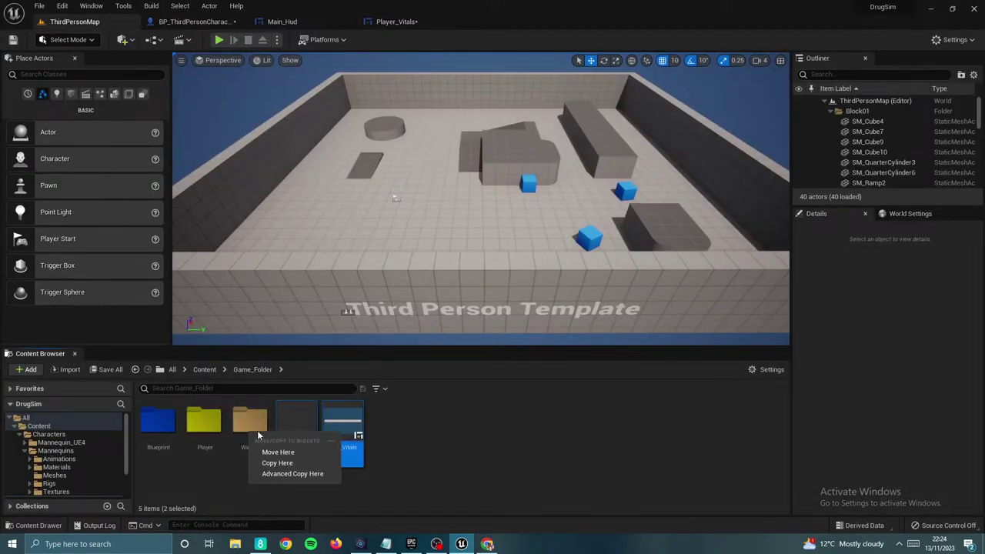
{"action": "left_click", "coordinate": [281, 452]}
Step: Create a new folder named Texture inside Game_Folder
{"action": "right_click", "coordinate": [380, 429]}
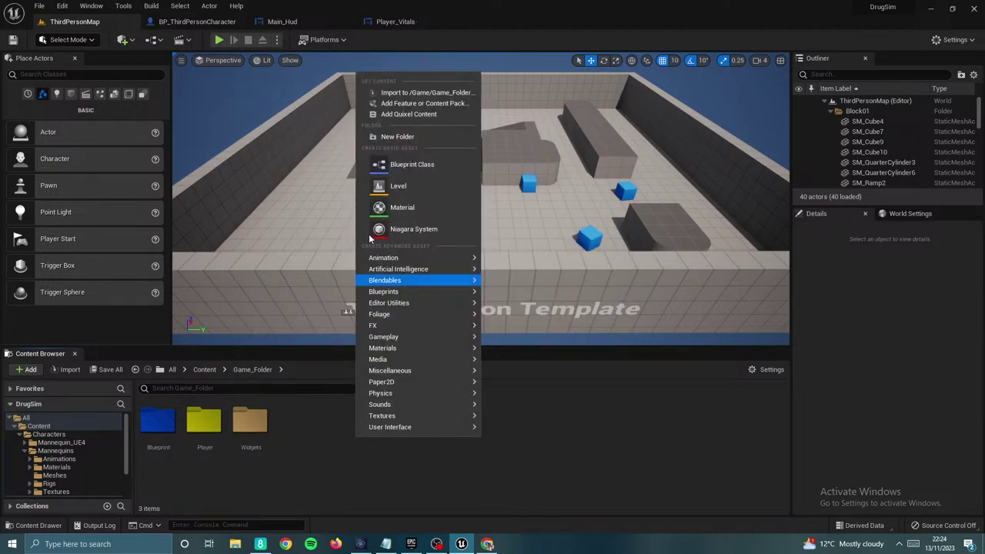
{"action": "left_click", "coordinate": [392, 137]}
{"action": "type", "text": "Te"}
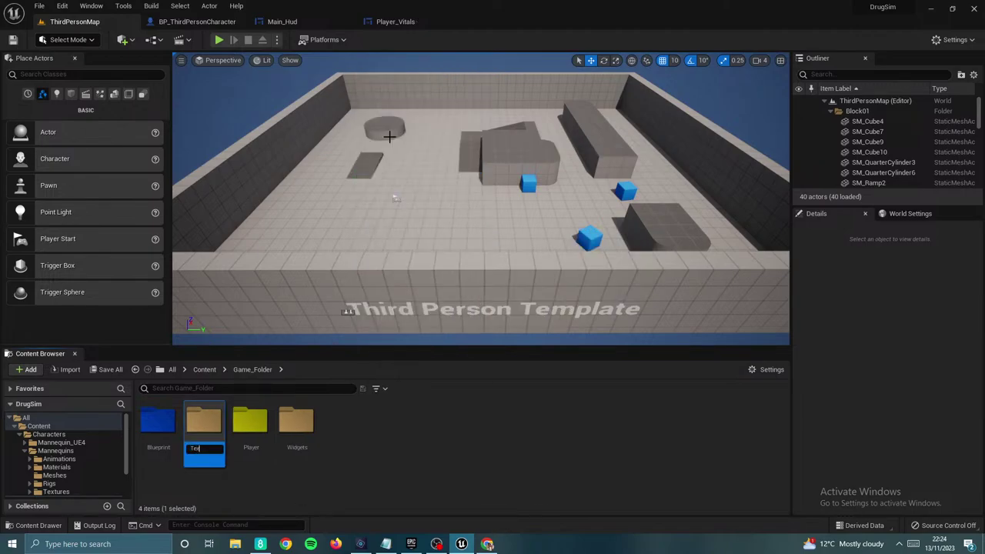
{"action": "type", "text": "xture"}
{"action": "key", "text": "Return"}
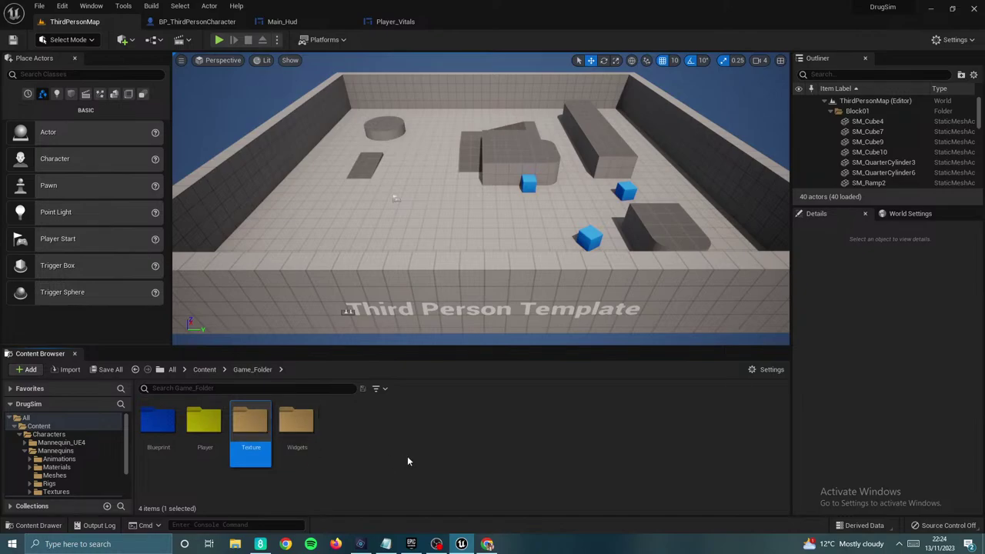
Step: Open the Texture folder and import the downloaded jogging icon into it from File Explorer
{"action": "left_click", "coordinate": [378, 457]}
{"action": "key", "text": "super+e"}
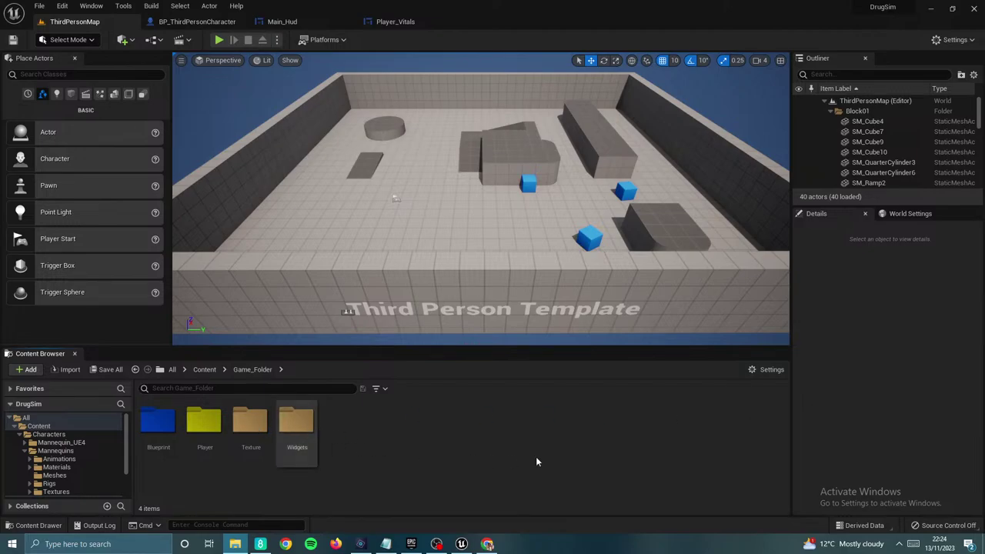
{"action": "double_click", "coordinate": [251, 421]}
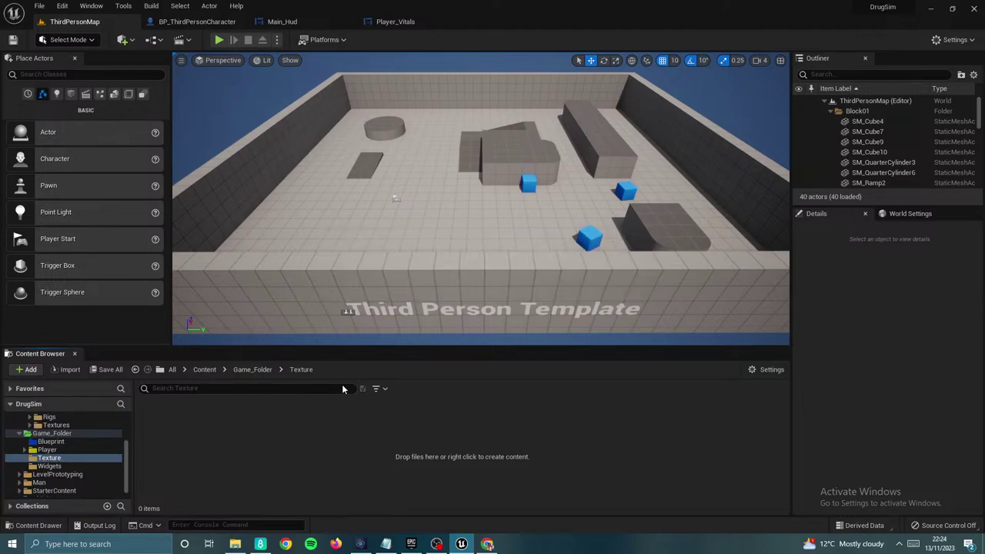
Step: Rename the imported jogging icon texture as Stamina_Icon and return to the Player_Vitals widget
{"action": "right_click", "coordinate": [160, 419]}
{"action": "mouse_move", "coordinate": [223, 134]}
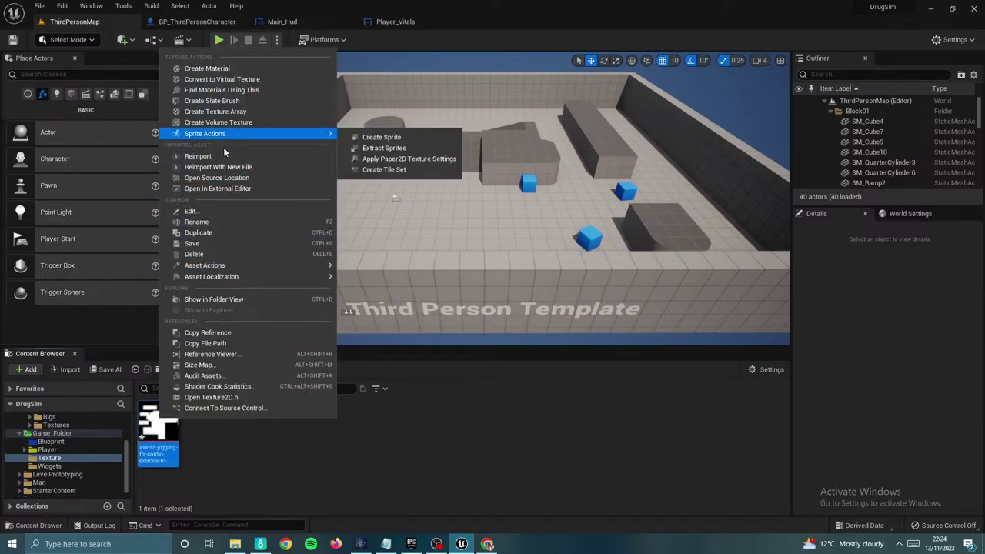
{"action": "left_click", "coordinate": [207, 222]}
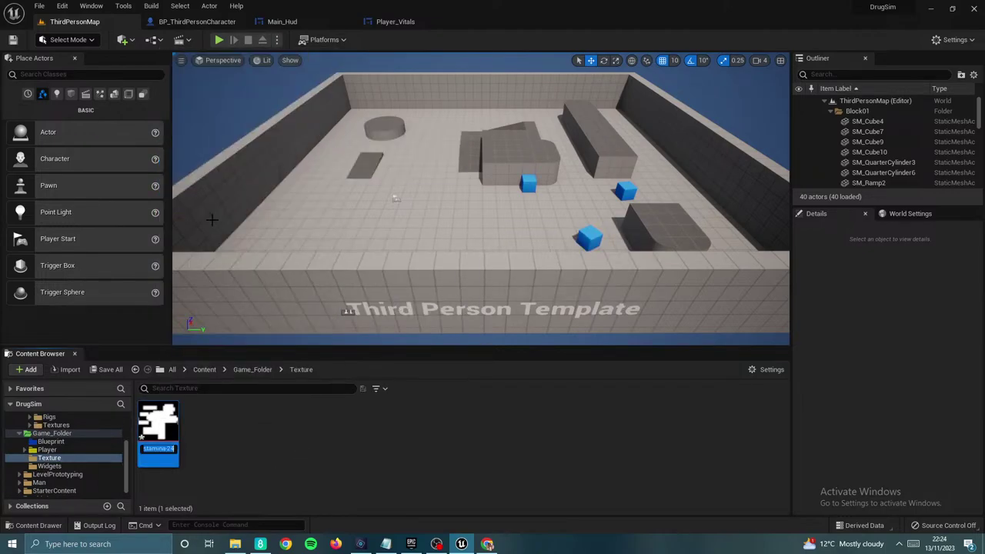
{"action": "type", "text": "S"}
{"action": "type", "text": "tamina_Icon"}
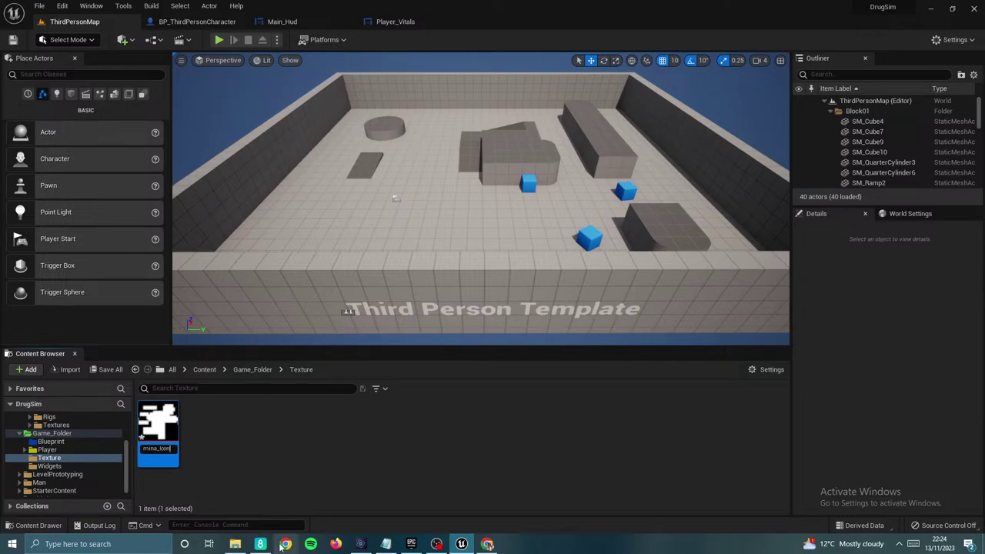
{"action": "key", "text": "Return"}
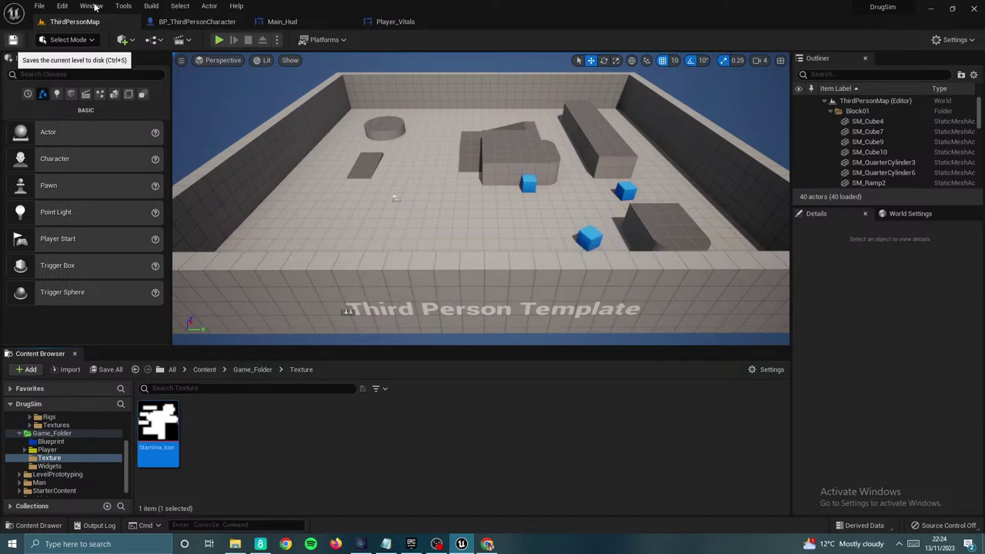
{"action": "left_click", "coordinate": [395, 21]}
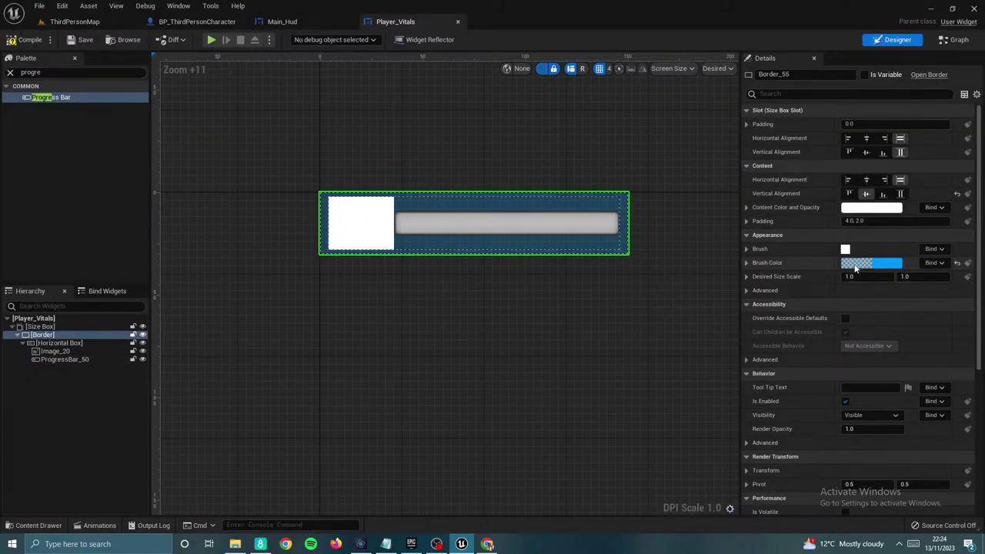
Step: Try to assign the Stamina_Icon texture to the border's brush image
{"action": "left_click", "coordinate": [747, 249]}
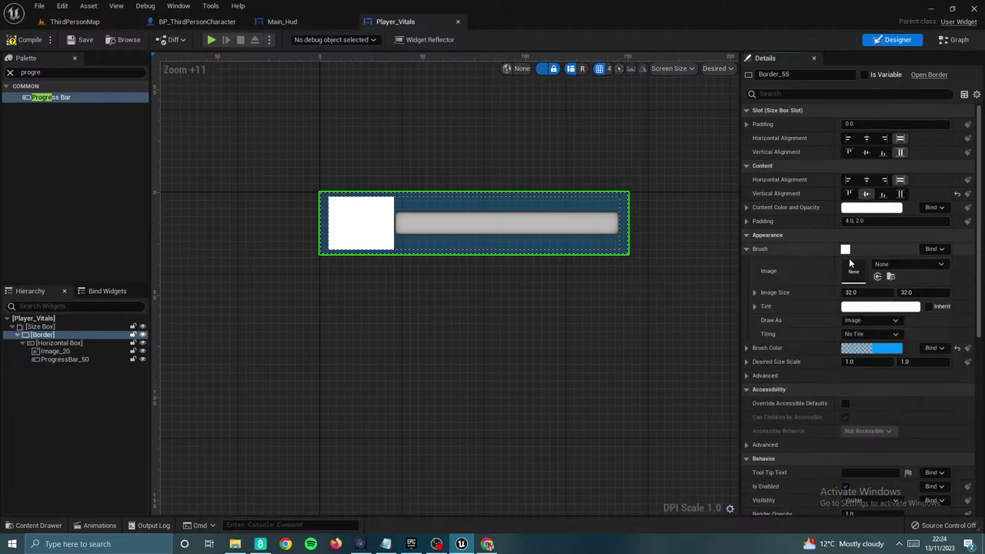
{"action": "left_click", "coordinate": [908, 263]}
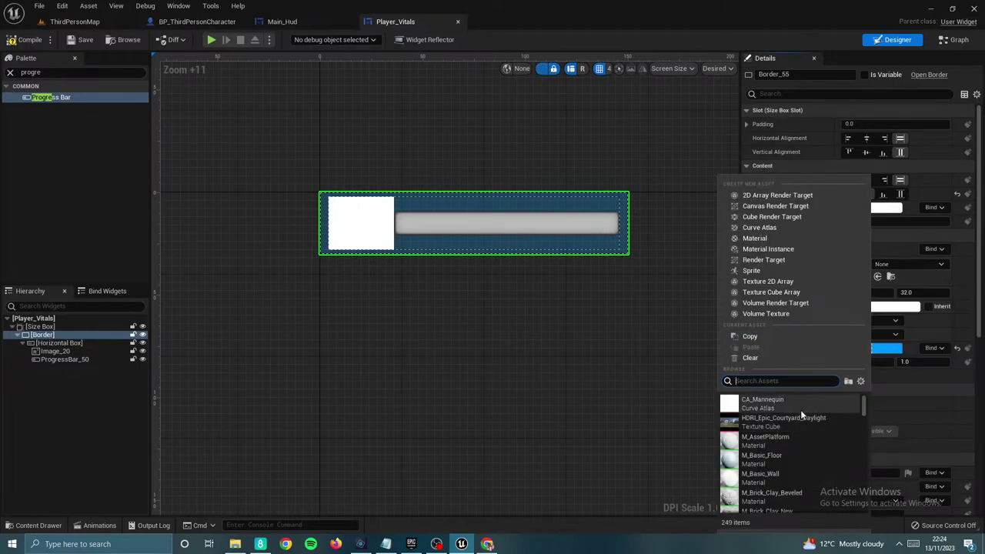
{"action": "mouse_move", "coordinate": [801, 412]}
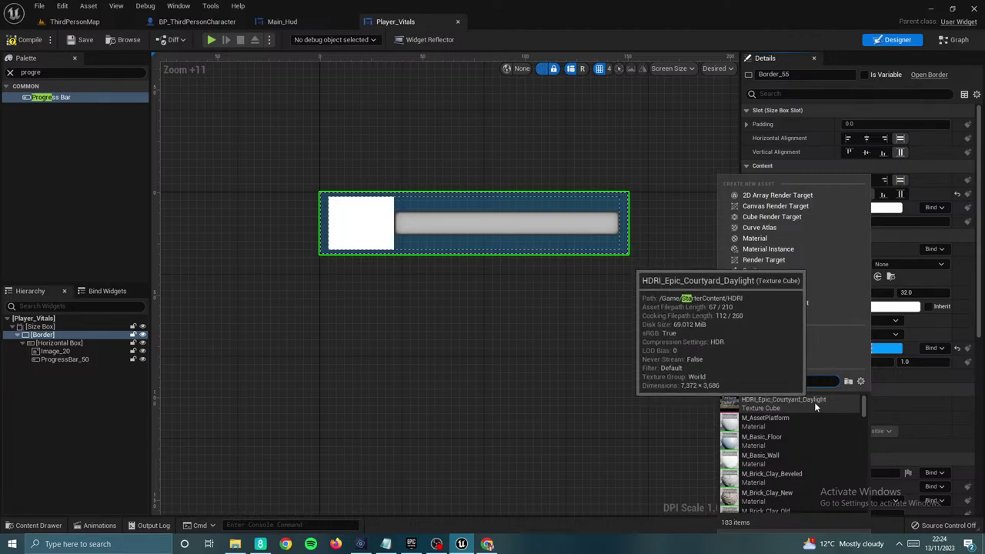
{"action": "type", "text": "stamina"}
{"action": "left_click", "coordinate": [814, 402]}
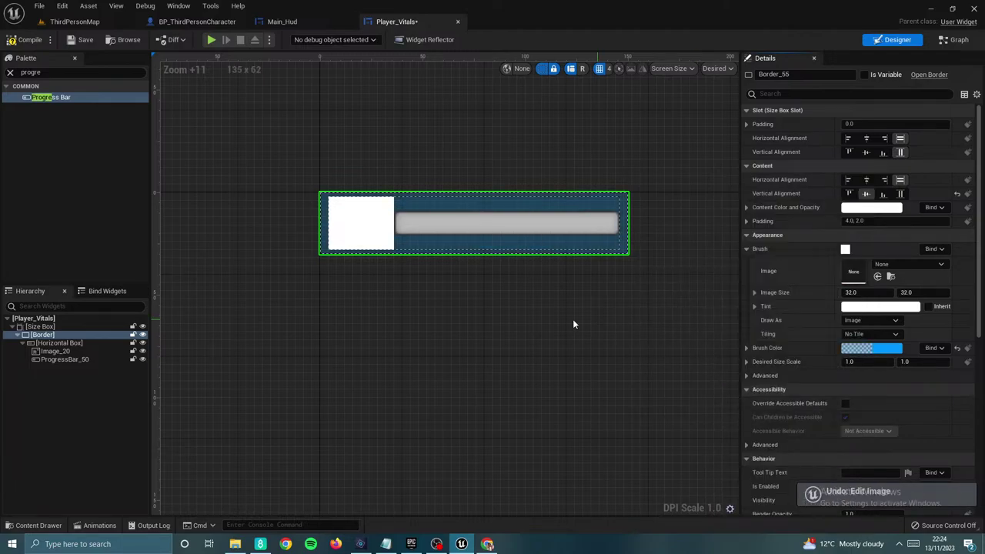
Step: Set the brush image of the Image widget in the horizontal box to Stamina_Icon and save the widget
{"action": "left_click", "coordinate": [100, 343]}
{"action": "left_click", "coordinate": [86, 351]}
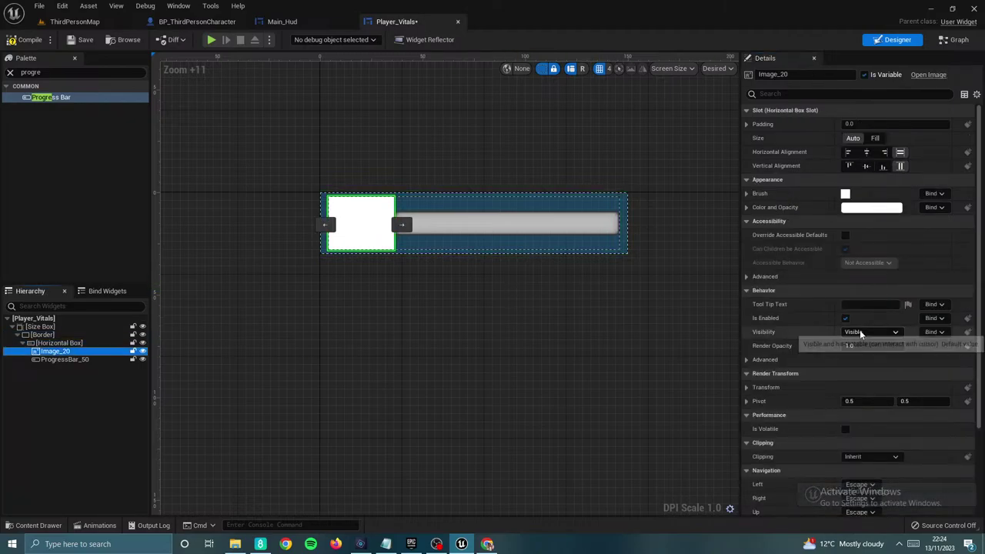
{"action": "left_click", "coordinate": [745, 194]}
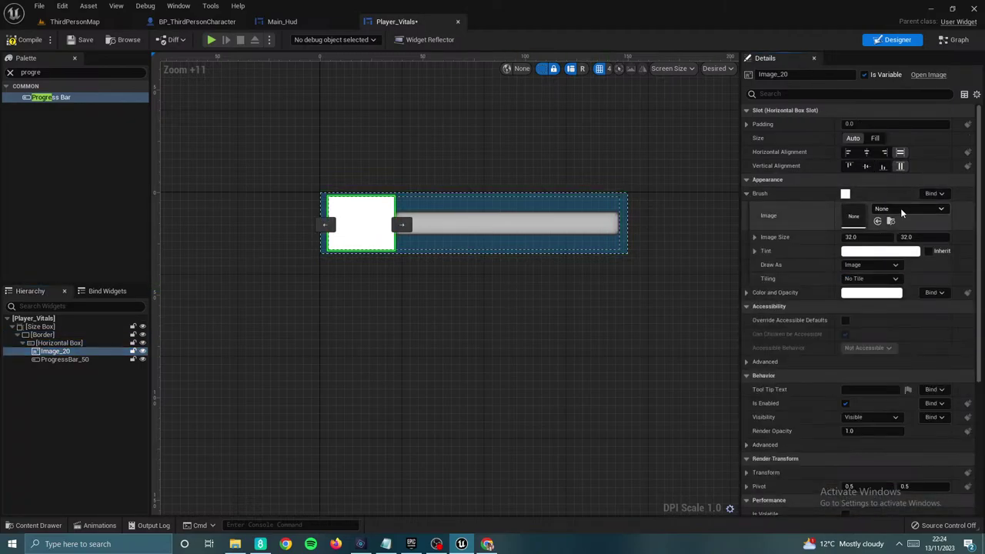
{"action": "left_click", "coordinate": [900, 207]}
{"action": "type", "text": "stanm"}
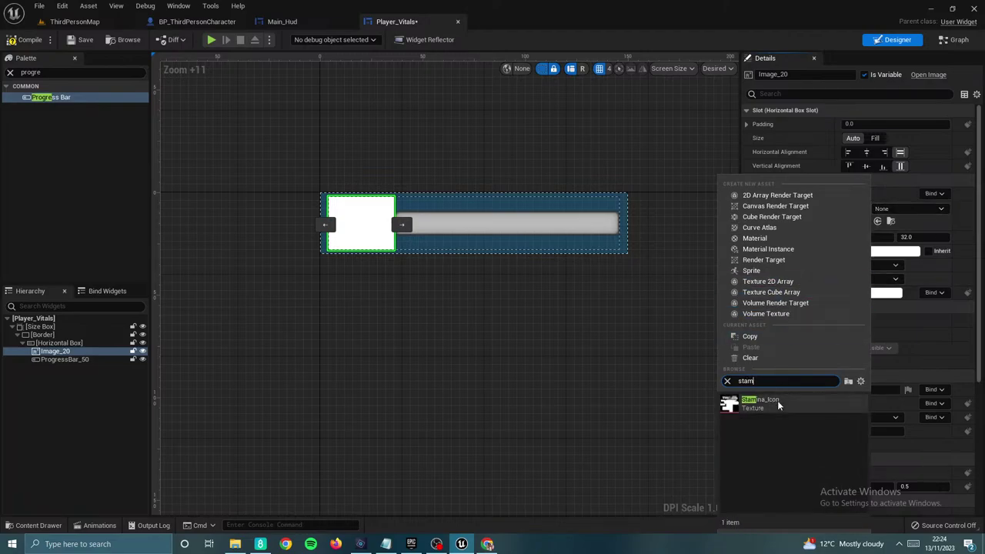
{"action": "left_click", "coordinate": [777, 400]}
{"action": "left_click", "coordinate": [339, 77]}
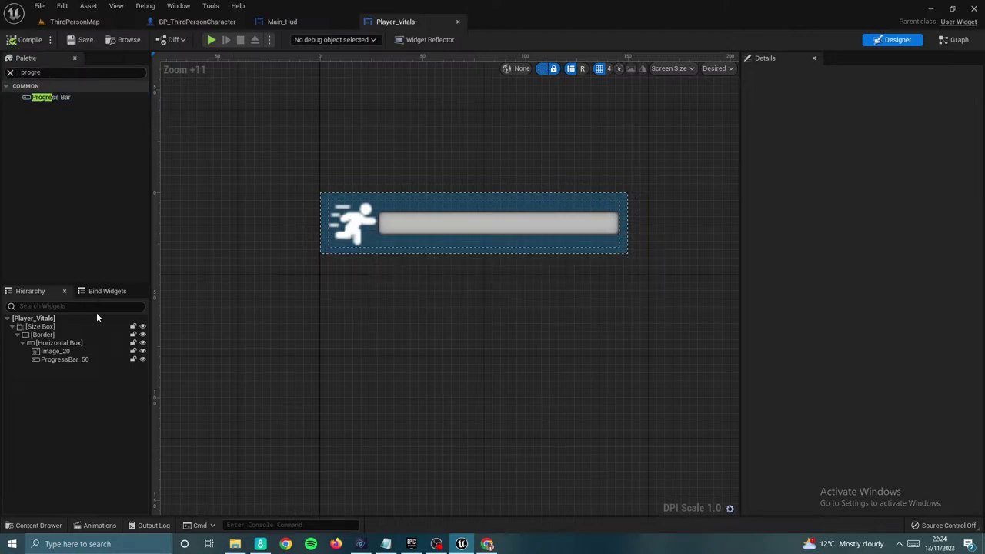
Step: Set the progress bar's percent to about 0.416 and its fill color to deep blue, hex linear 0016FFFF
{"action": "left_click", "coordinate": [100, 358]}
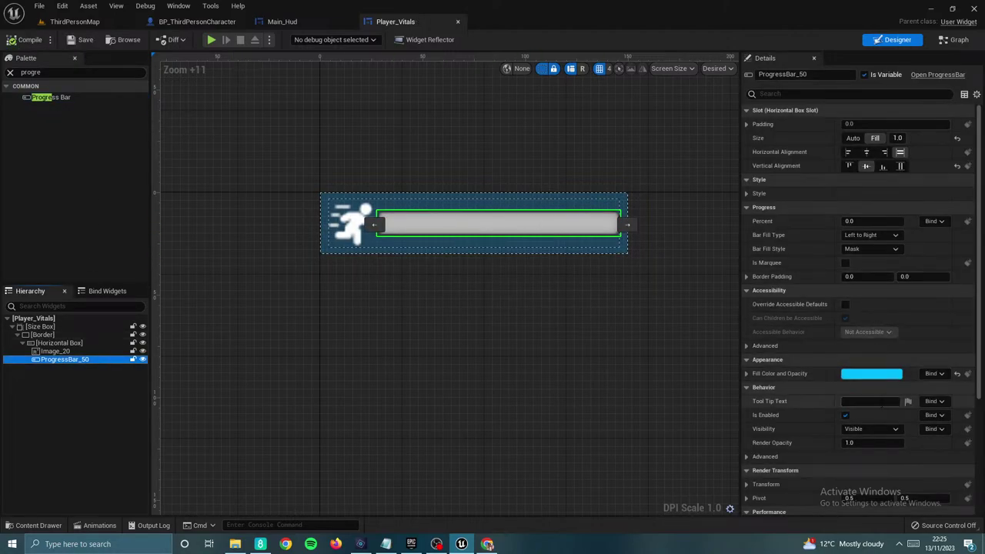
{"action": "mouse_move", "coordinate": [868, 221]}
{"action": "left_mouse_down"}
{"action": "mouse_move", "coordinate": [892, 221]}
{"action": "mouse_move", "coordinate": [851, 220]}
{"action": "mouse_move", "coordinate": [867, 221]}
{"action": "left_mouse_up"}
{"action": "left_click", "coordinate": [868, 387]}
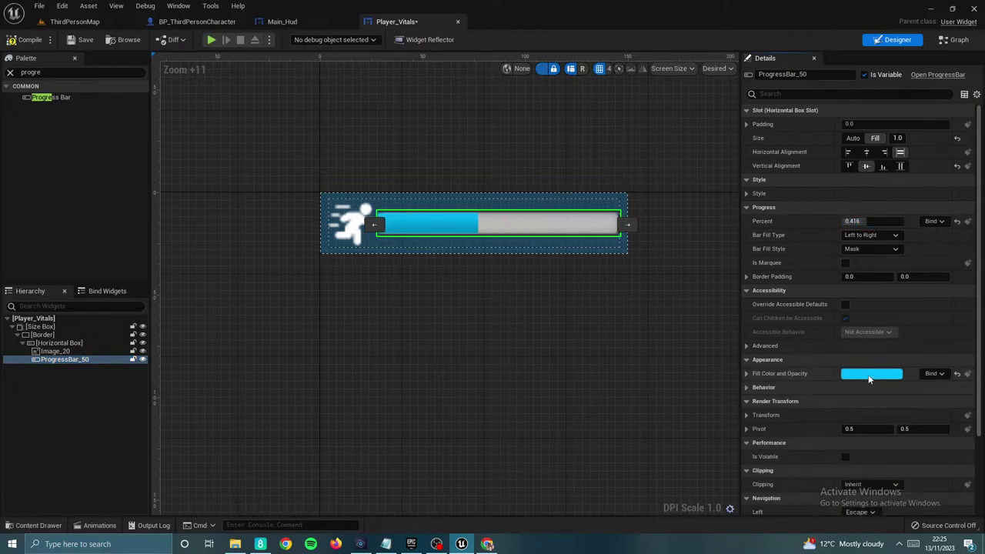
{"action": "left_click", "coordinate": [869, 374]}
{"action": "left_click_drag", "start_coordinate": [722, 353], "coordinate": [659, 287]}
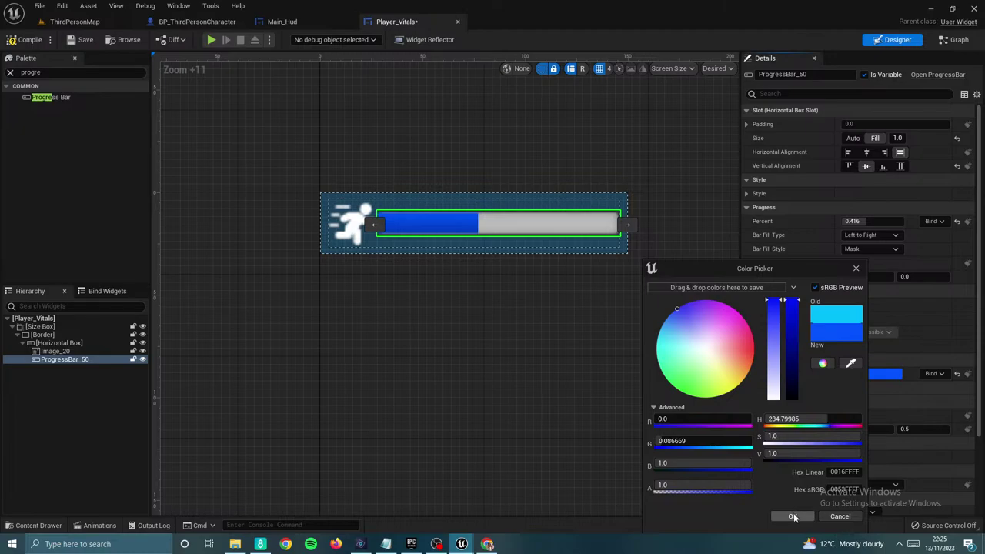
{"action": "left_click", "coordinate": [793, 516]}
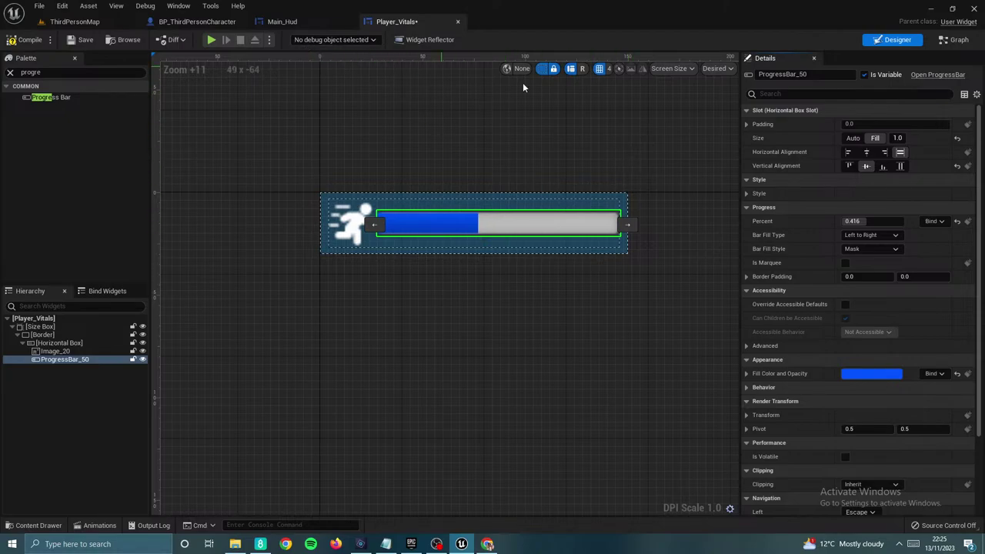
Step: In the Player_Vitals event graph, add a Cast To BP_ThirdPersonCharacter node executed from Event Pre Construct
{"action": "left_click", "coordinate": [954, 40]}
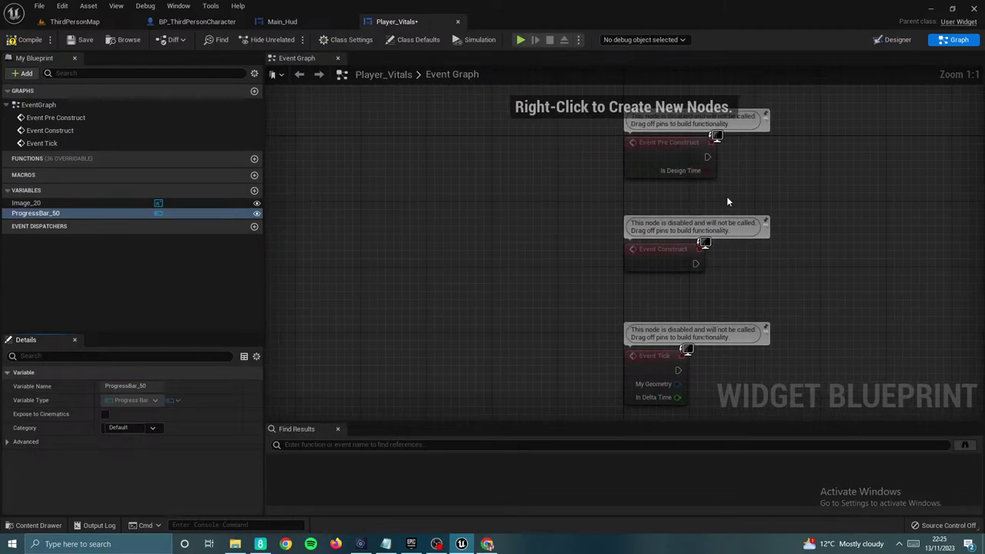
{"action": "left_click_drag", "start_coordinate": [576, 222], "coordinate": [647, 188]}
{"action": "type", "text": "cast"}
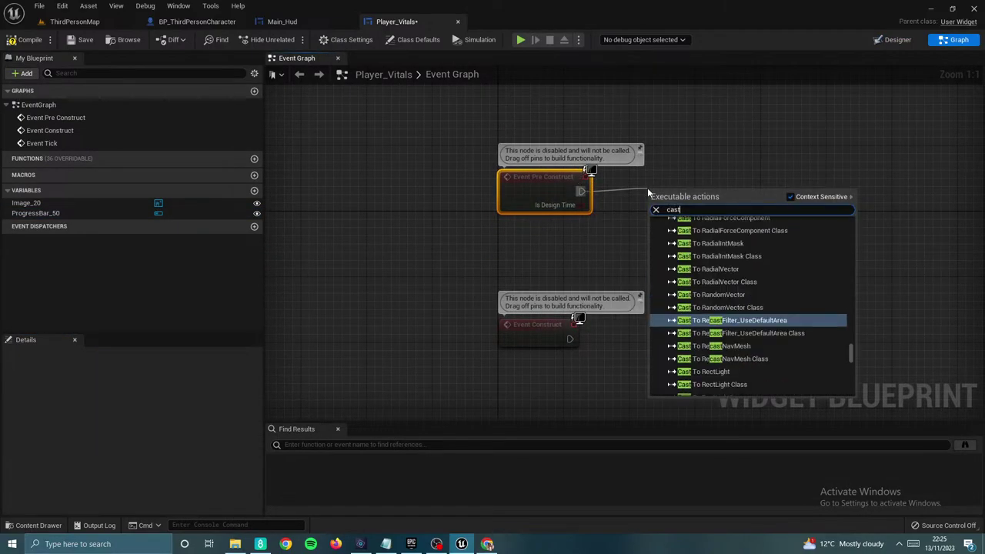
{"action": "type", "text": " third"}
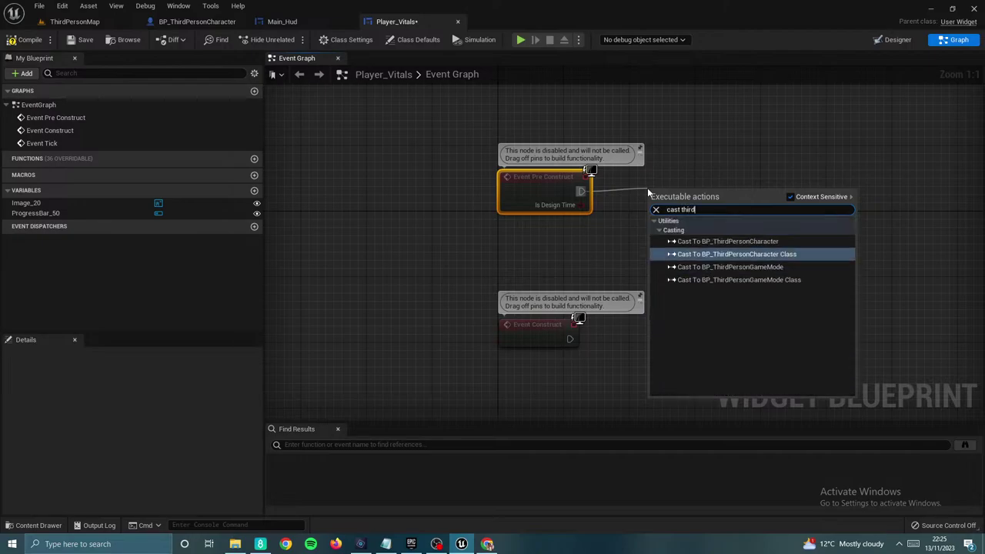
{"action": "key", "text": "Up"}
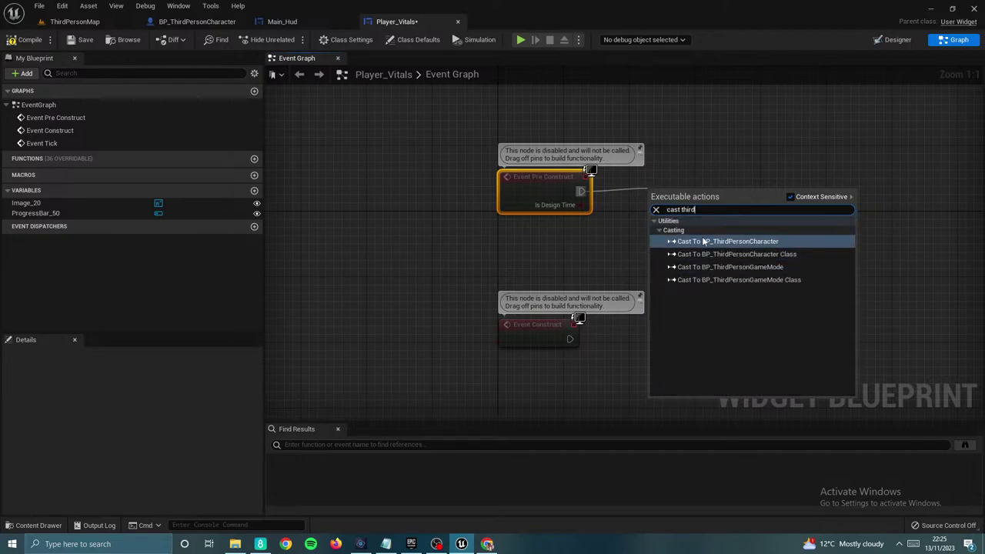
{"action": "key", "text": "Return"}
{"action": "left_click_drag", "start_coordinate": [690, 195], "coordinate": [691, 178]}
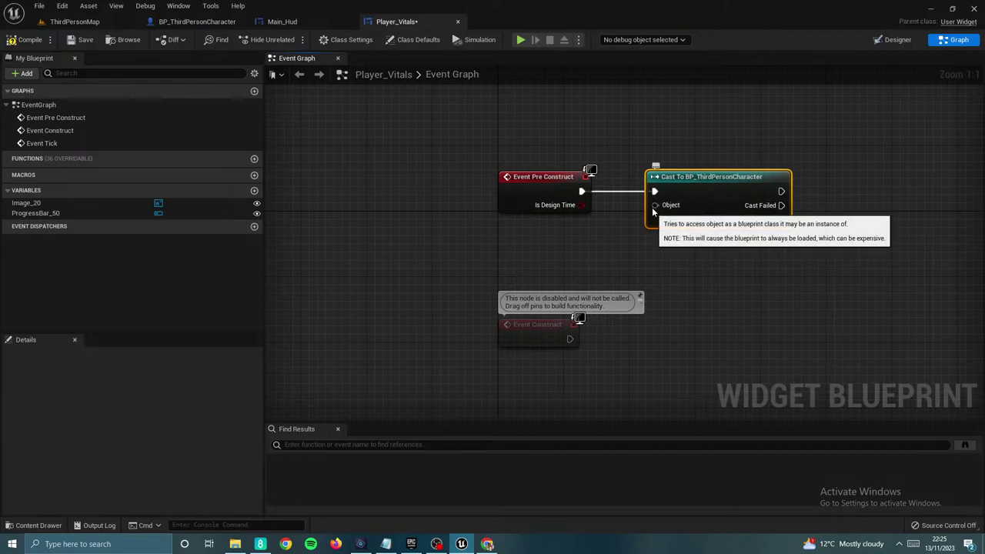
Step: Feed the cast's Object input from a new Get Player Pawn node placed below Event Pre Construct
{"action": "left_click_drag", "start_coordinate": [654, 206], "coordinate": [577, 226]}
{"action": "type", "text": "player pawn"}
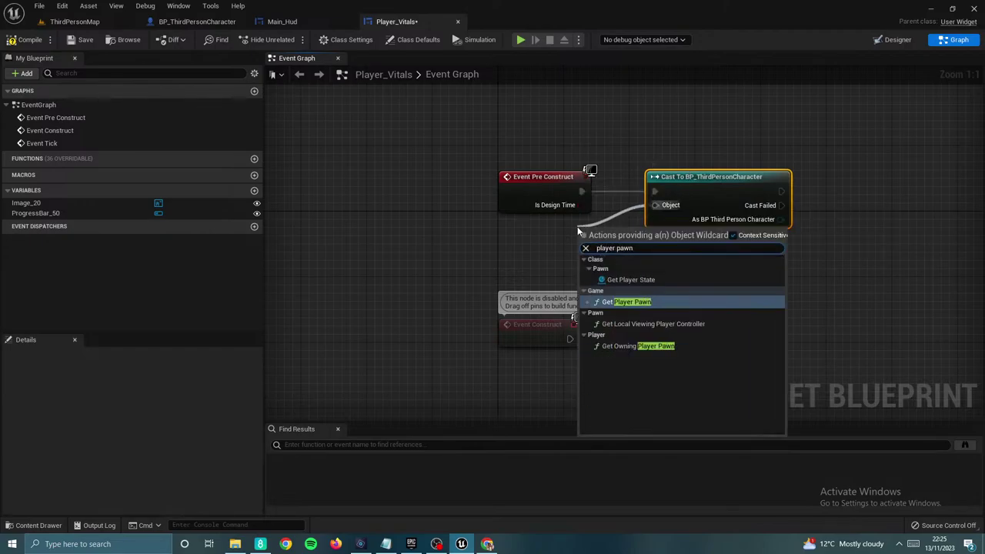
{"action": "key", "text": "Return"}
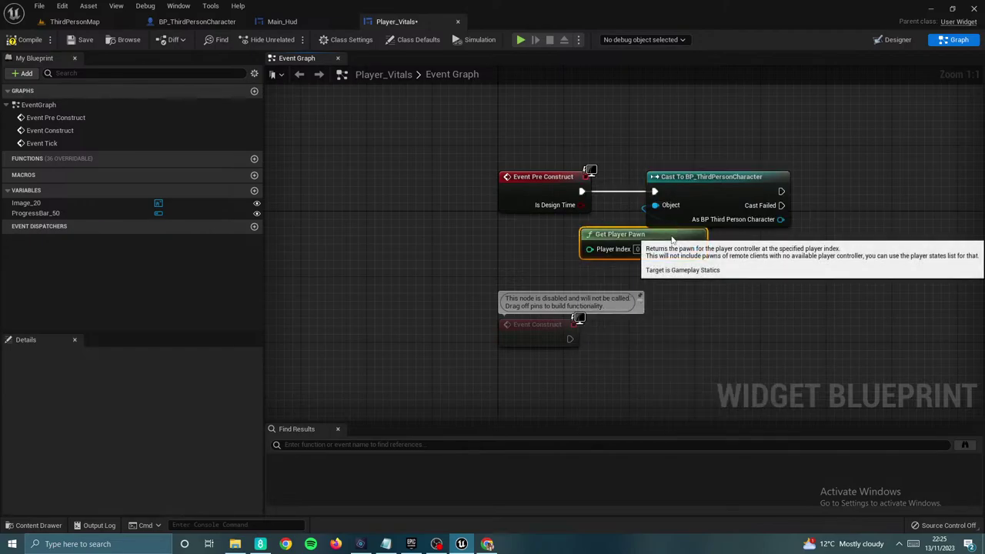
{"action": "left_click_drag", "start_coordinate": [673, 236], "coordinate": [567, 229]}
Step: Promote the cast's As BP Third Person Character output to a variable and align its SET node beside the cast
{"action": "right_click_drag", "start_coordinate": [567, 228], "coordinate": [501, 224]}
{"action": "right_click", "coordinate": [717, 215]}
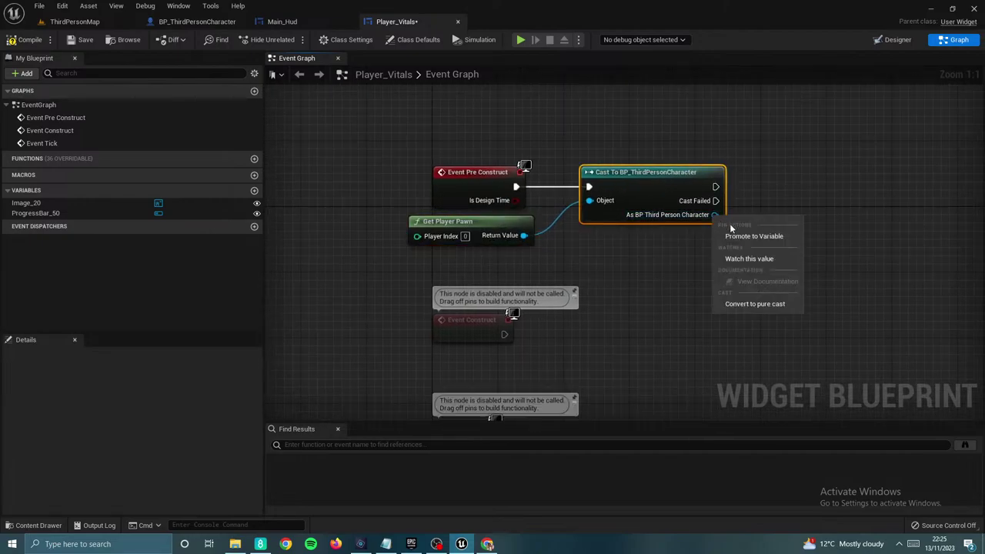
{"action": "left_click", "coordinate": [750, 234]}
{"action": "left_click_drag", "start_coordinate": [789, 185], "coordinate": [780, 185]}
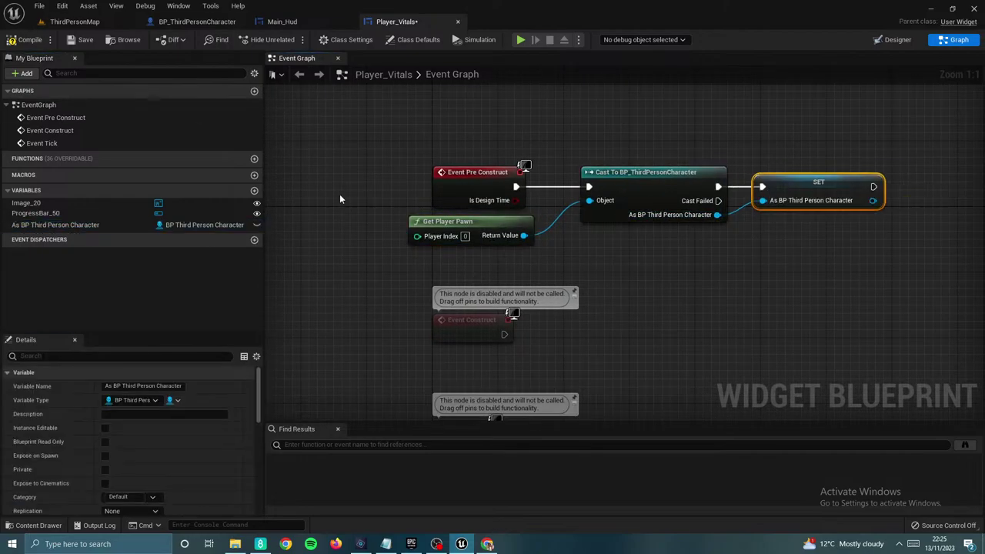
Step: Put the As BP Third Person Character variable in a category named ref, then compile and save the widget
{"action": "left_click", "coordinate": [134, 497]}
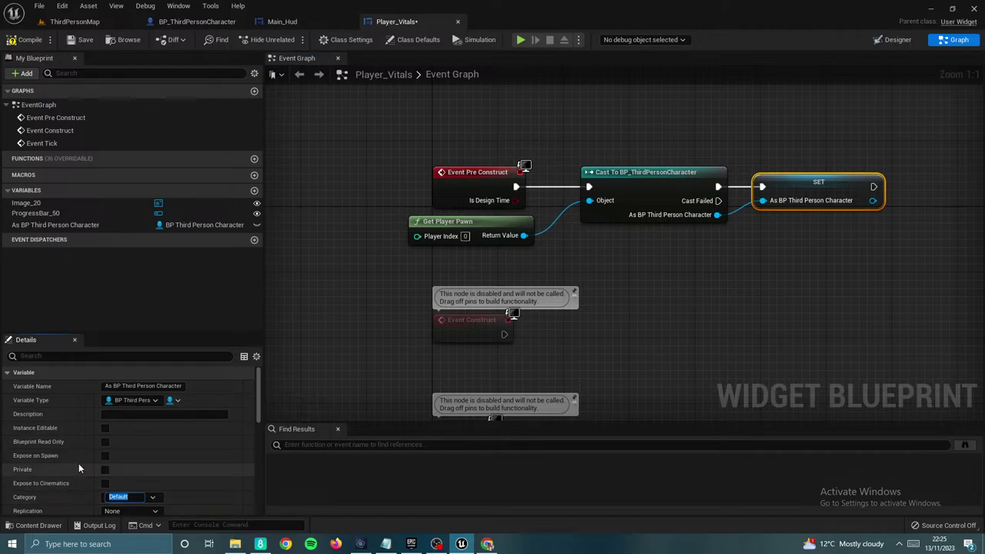
{"action": "type", "text": "ref"}
{"action": "key", "text": "Return"}
{"action": "left_click", "coordinate": [366, 305]}
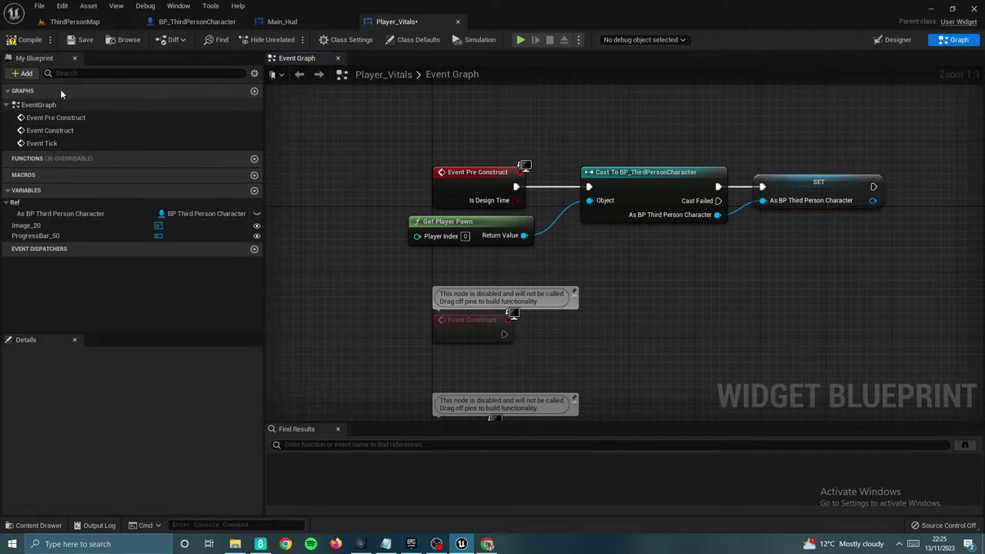
{"action": "left_click", "coordinate": [80, 40]}
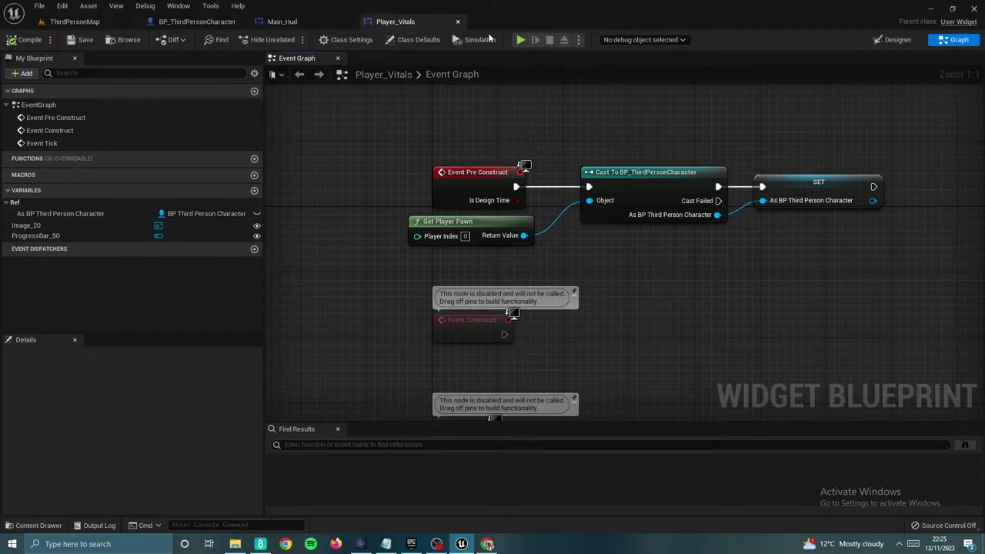
Step: In the Player_Vitals widget layout, rename the progress bar to StaminaBar
{"action": "left_click", "coordinate": [895, 39]}
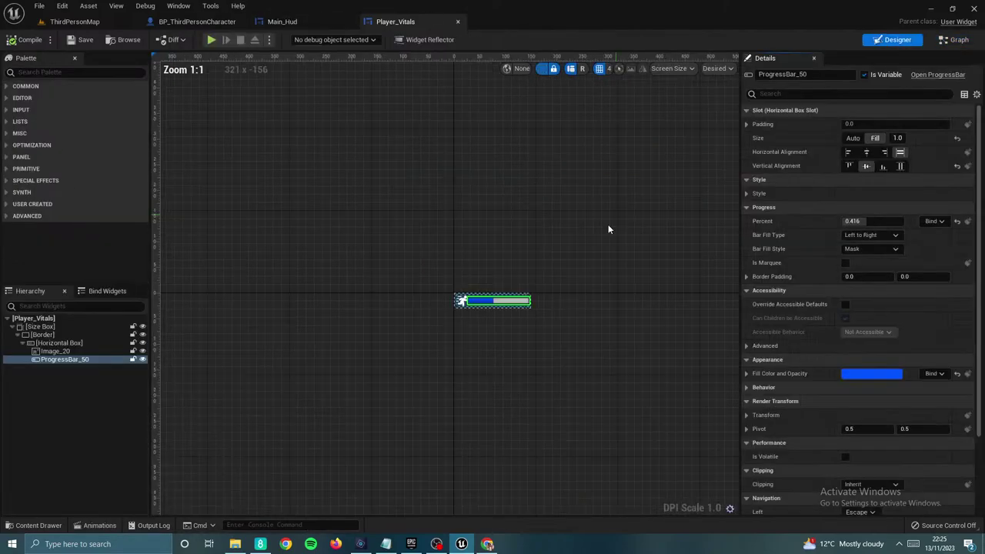
{"action": "left_click", "coordinate": [67, 361]}
{"action": "left_click_drag", "start_coordinate": [818, 74], "coordinate": [623, 59]}
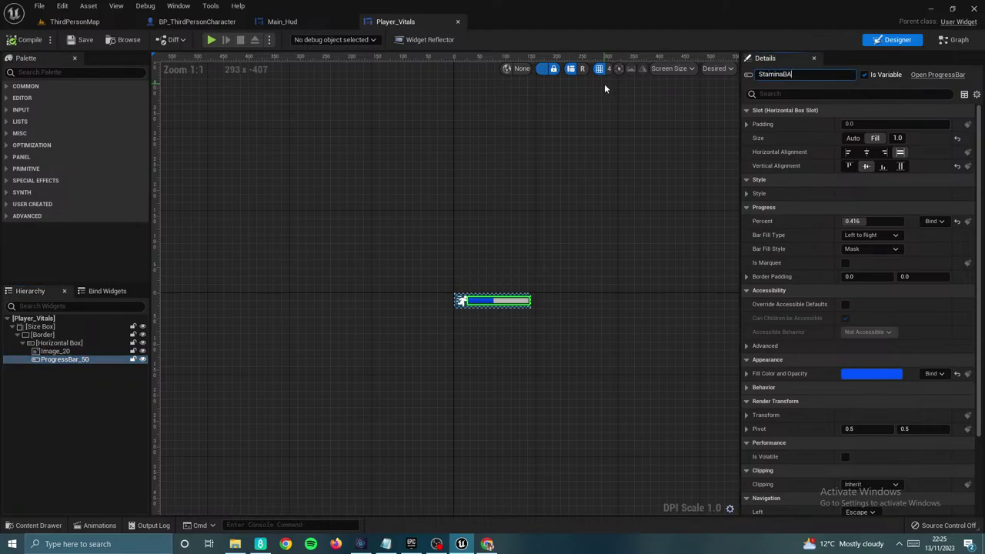
{"action": "type", "text": "StaminaBar"}
{"action": "left_click", "coordinate": [575, 144]}
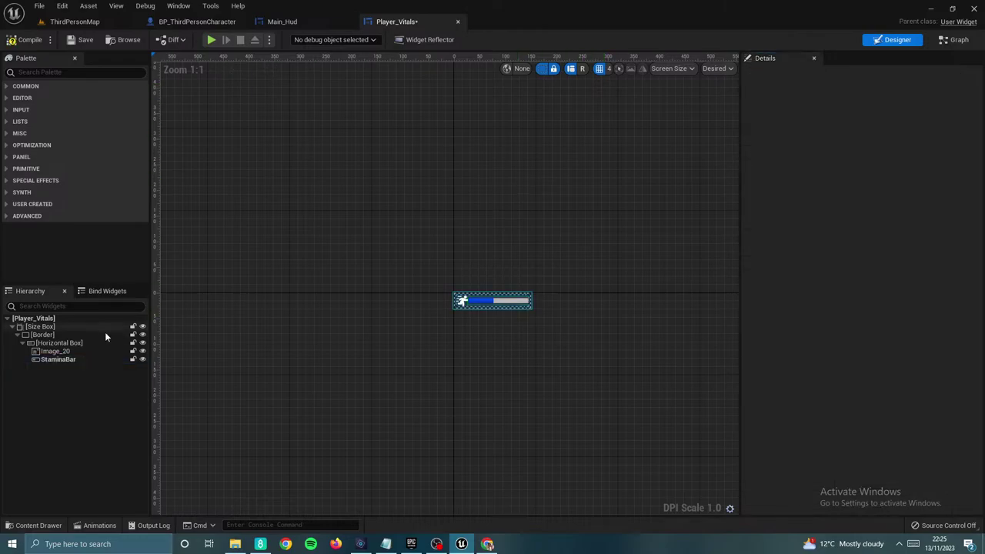
Step: Rename the running-figure icon image in the horizontal box to StaminaImage
{"action": "left_click", "coordinate": [54, 351]}
{"action": "left_click", "coordinate": [800, 75]}
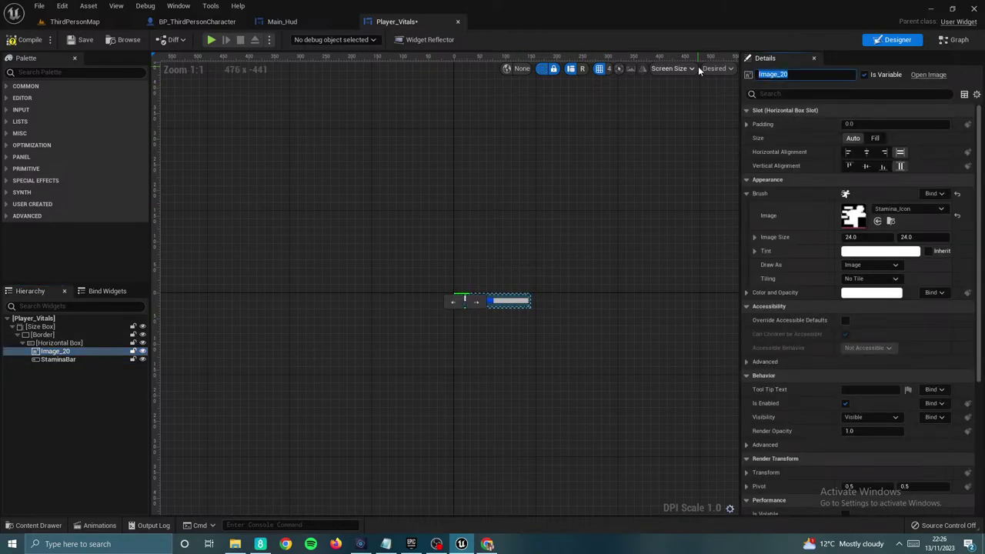
{"action": "type", "text": "StaminaImage"}
{"action": "left_click", "coordinate": [628, 189]}
Step: Bind StaminaBar's Percent to the stamina property of As BP Third Person Character, then compile and save the widget
{"action": "scroll", "coordinate": [489, 314], "scroll_direction": "up", "scroll_amount": 8}
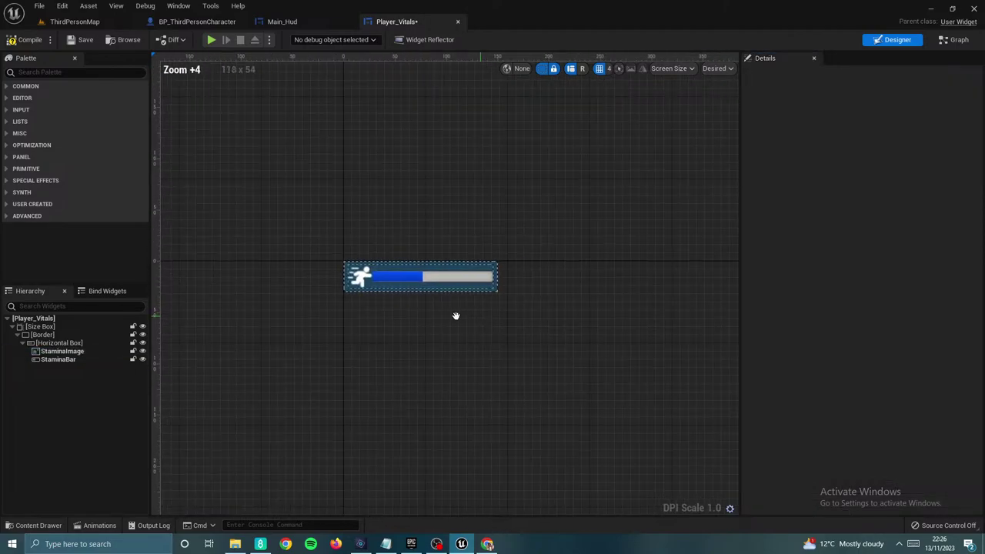
{"action": "right_click_drag", "start_coordinate": [472, 276], "coordinate": [398, 309]}
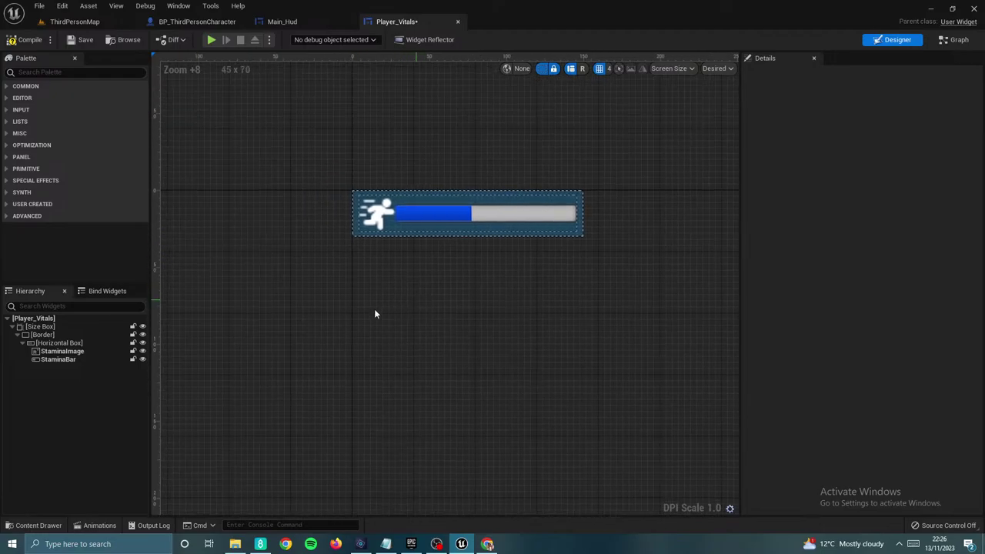
{"action": "left_click", "coordinate": [58, 359]}
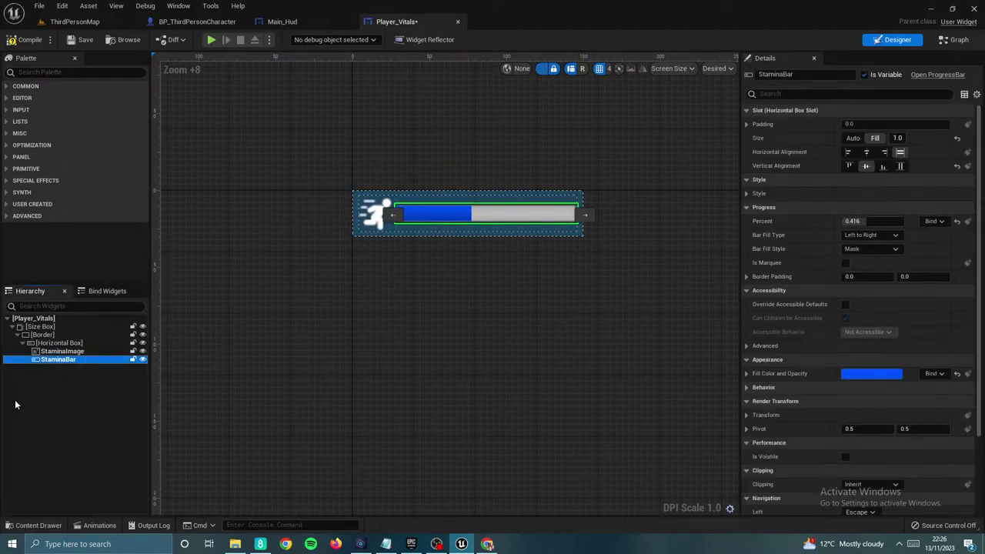
{"action": "left_click", "coordinate": [934, 221]}
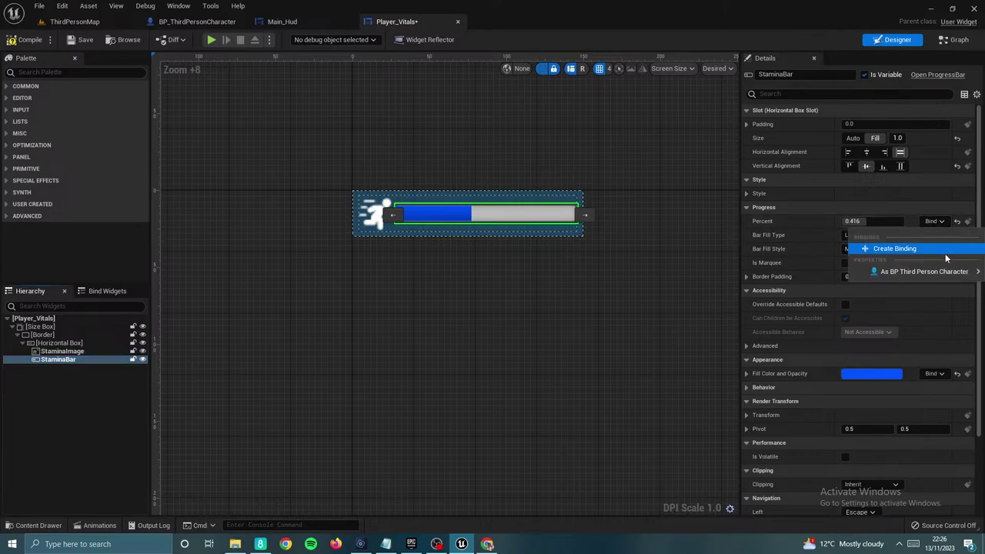
{"action": "mouse_move", "coordinate": [930, 275]}
{"action": "left_click", "coordinate": [785, 343]}
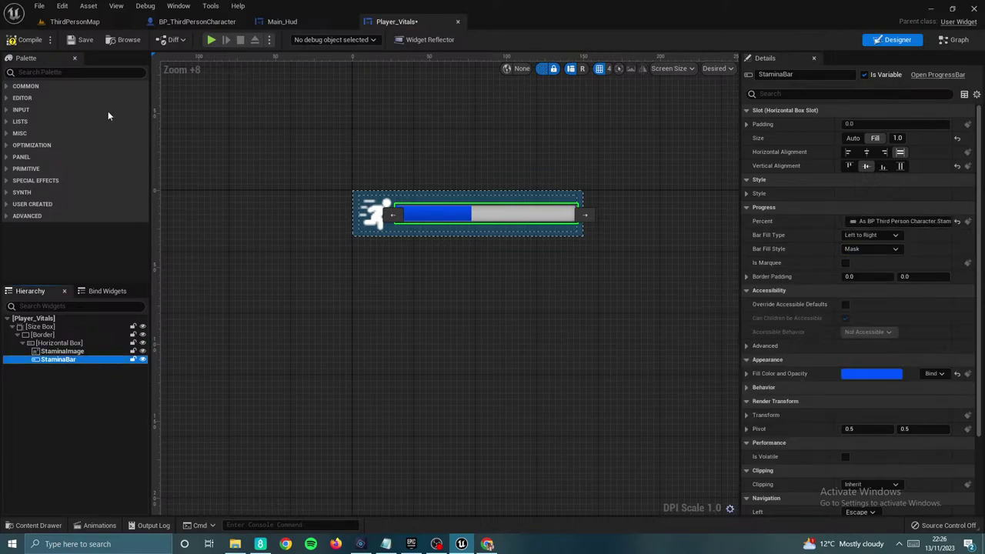
{"action": "left_click", "coordinate": [30, 40]}
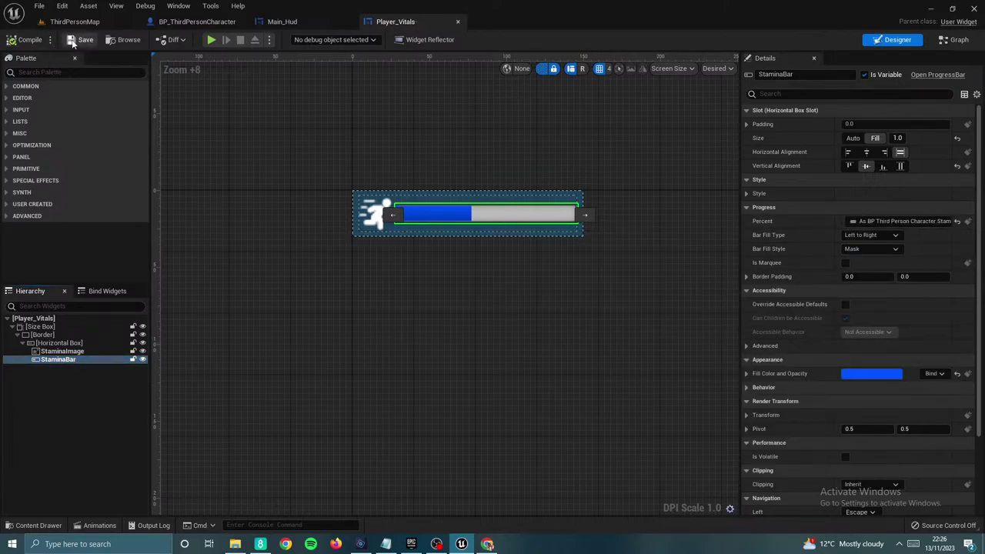
{"action": "left_click", "coordinate": [73, 40]}
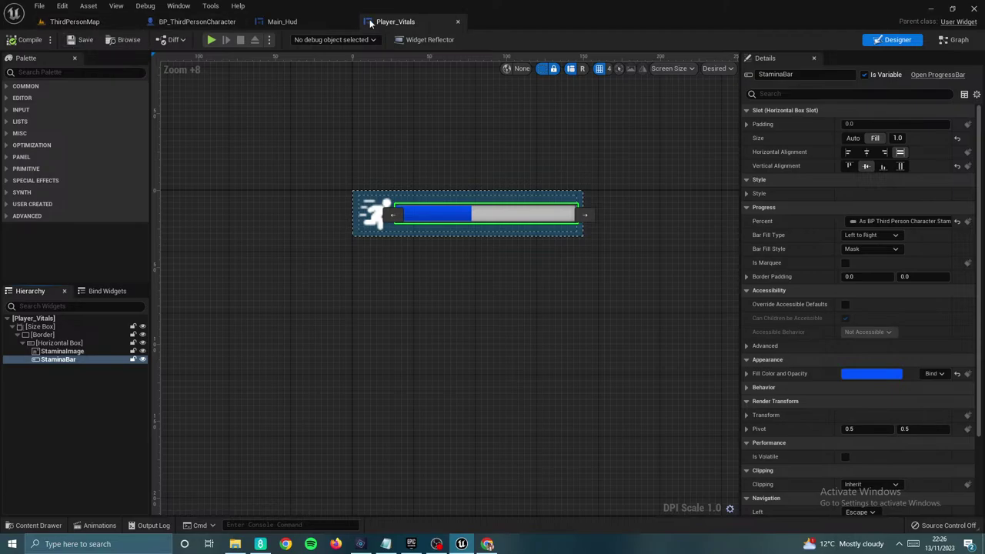
Step: In Main_Hud, place a Player Vitals widget in the canvas's lower-left corner at about 56, 980, sized about 328 by 60
{"action": "left_click", "coordinate": [320, 21]}
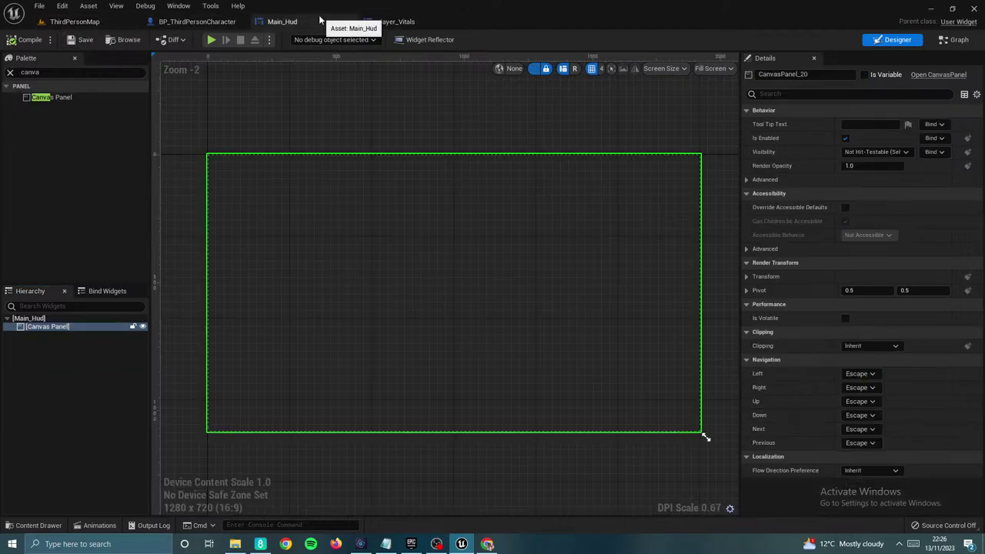
{"action": "left_click", "coordinate": [10, 72]}
{"action": "left_click", "coordinate": [15, 205]}
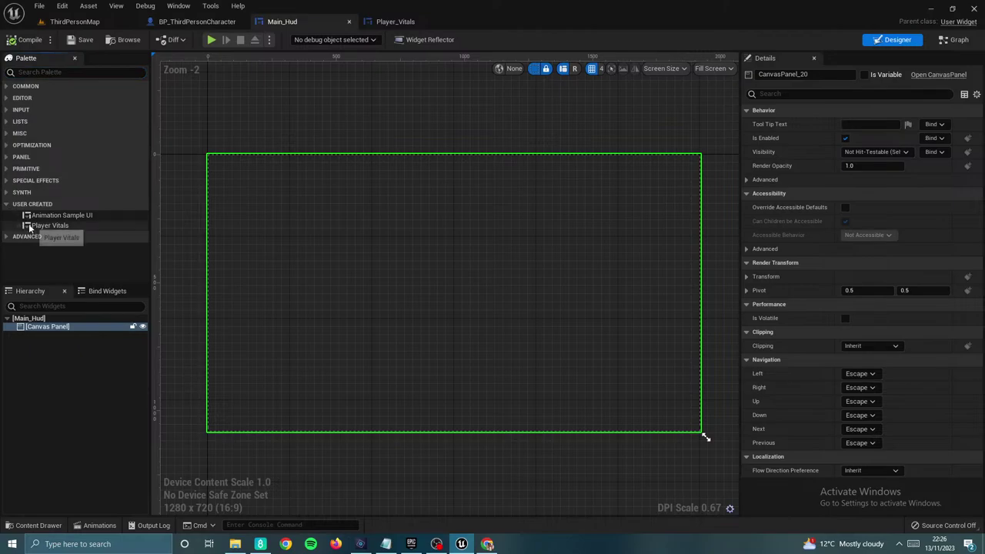
{"action": "left_click_drag", "start_coordinate": [30, 228], "coordinate": [308, 421]}
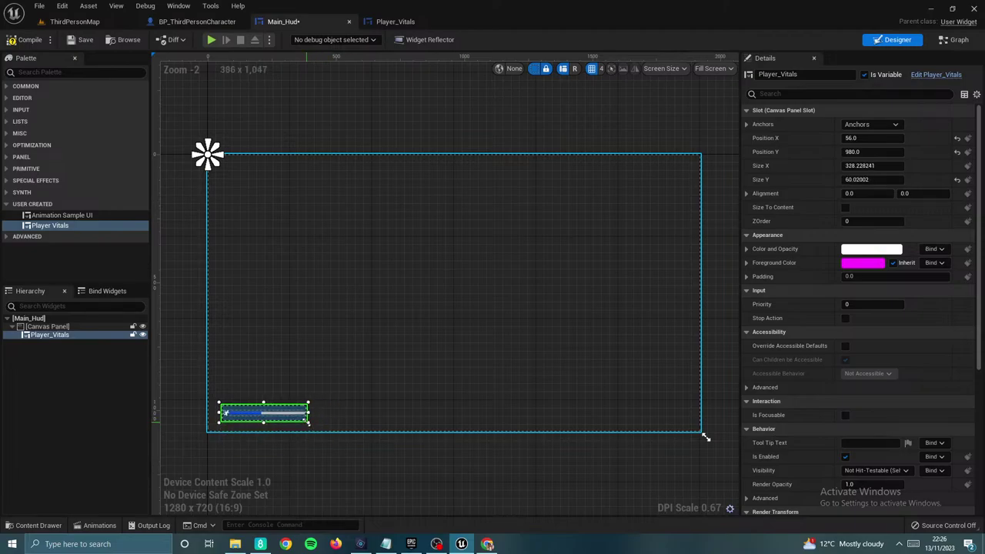
{"action": "left_click", "coordinate": [274, 316]}
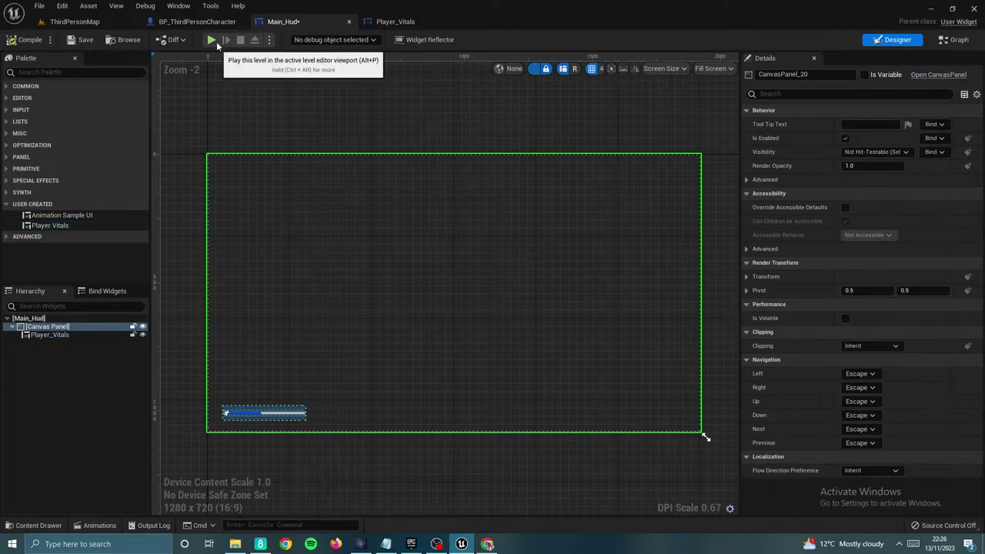
Step: Play-test the level, alternately walking and sprinting the character to check how the stamina bar responds, then end the play session
{"action": "key", "text": "alt+p"}
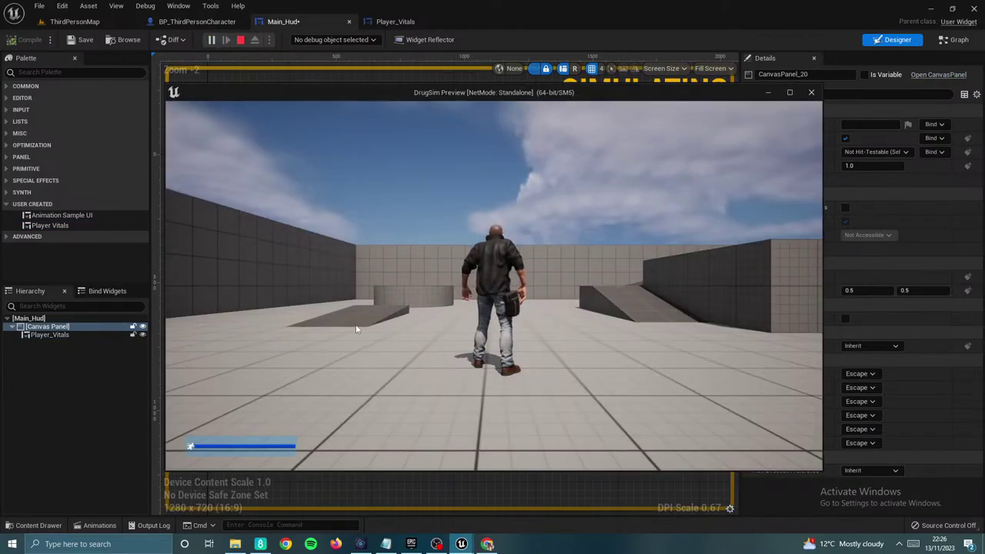
{"action": "key", "text": "w"}
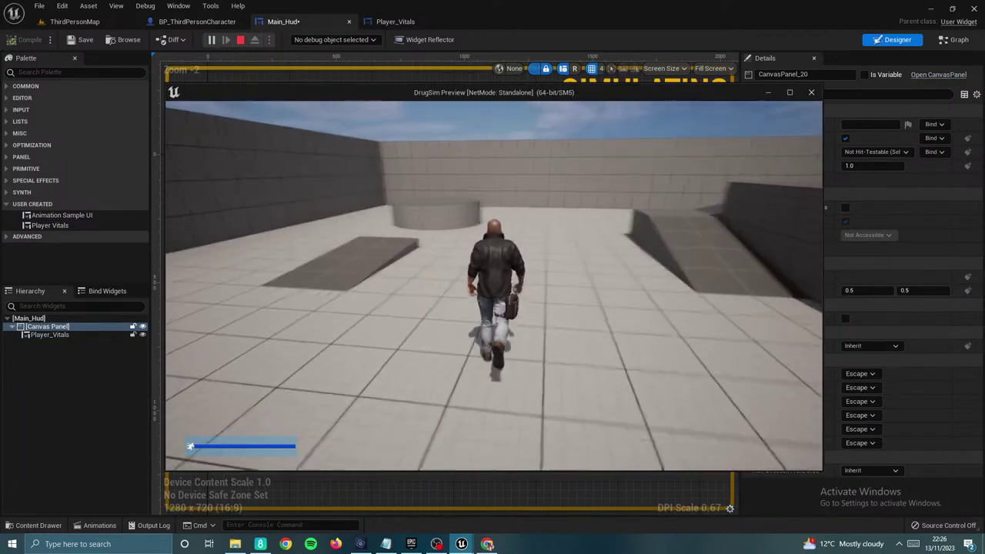
{"action": "key", "text": "shift"}
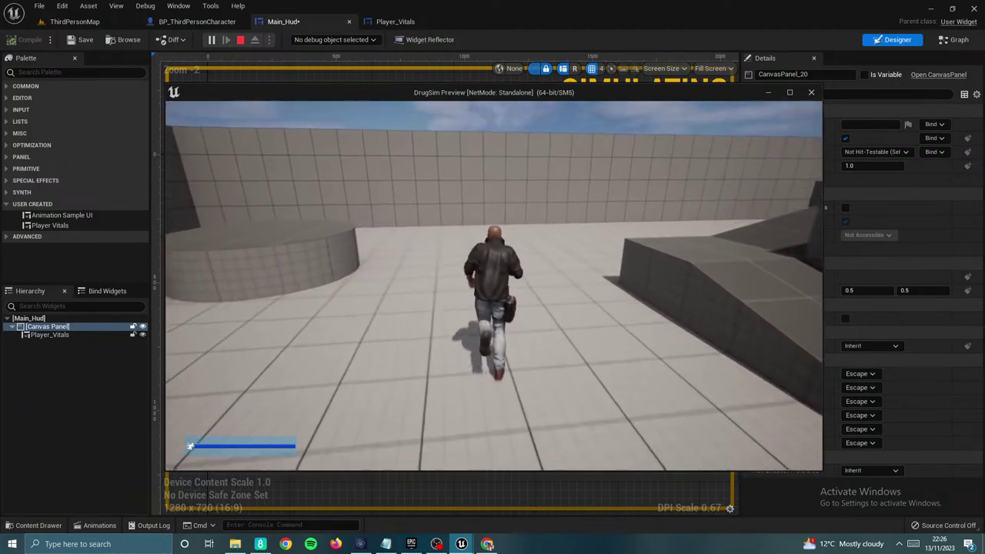
{"action": "key", "text": "w"}
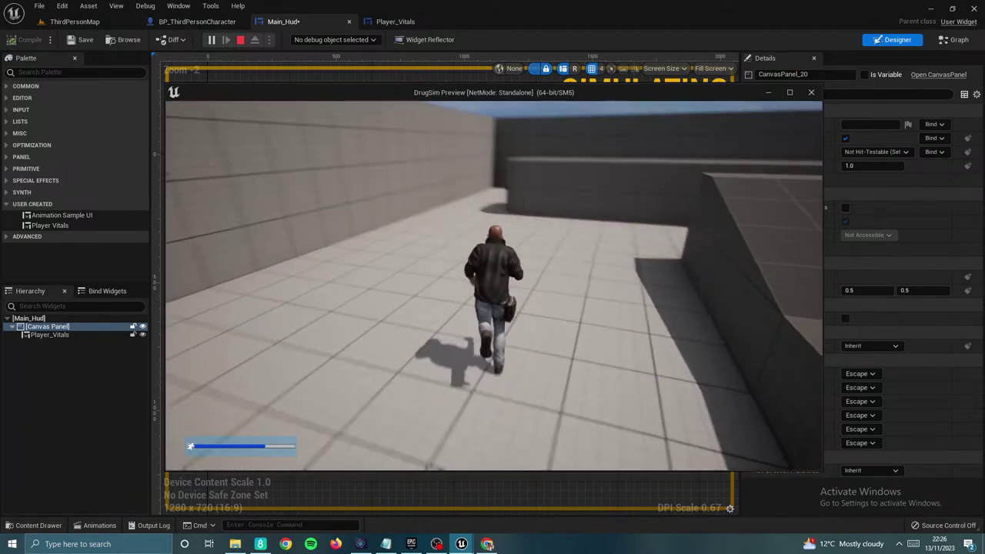
{"action": "key", "text": "w"}
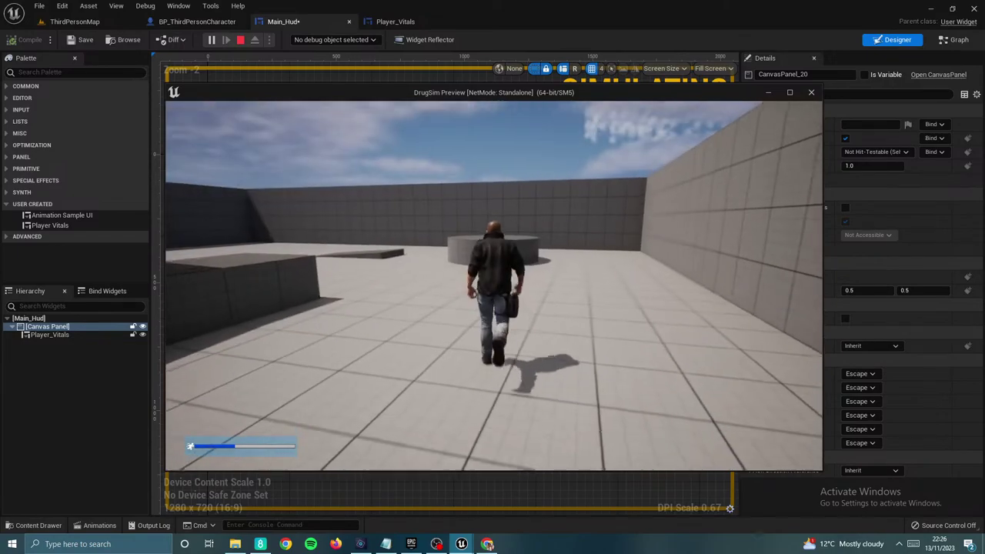
{"action": "key", "text": "w"}
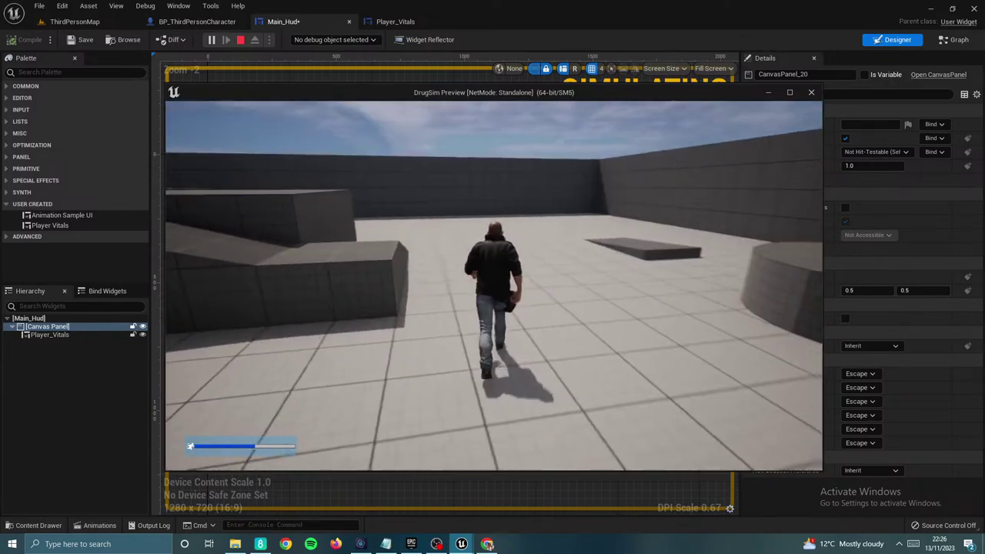
{"action": "key", "text": "shift+w"}
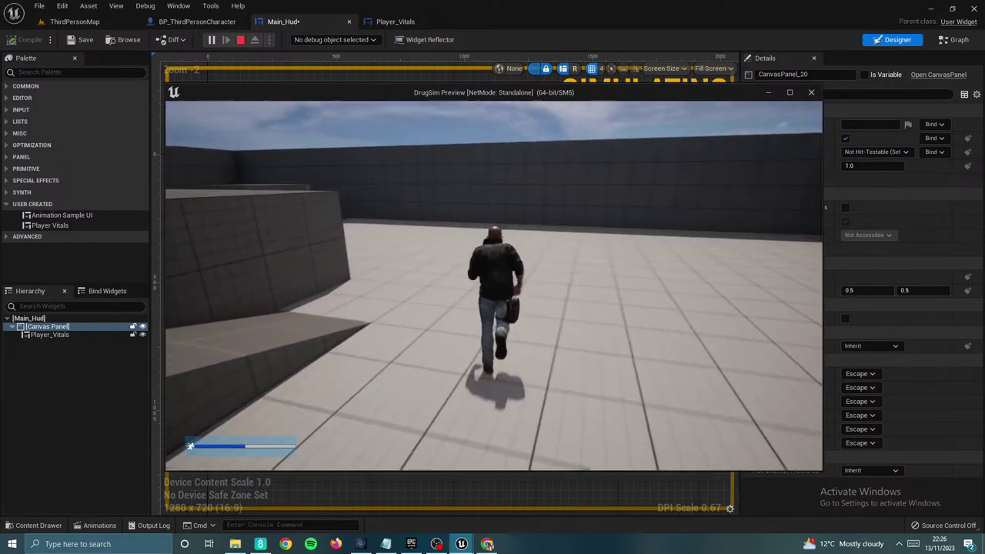
{"action": "key", "text": "w"}
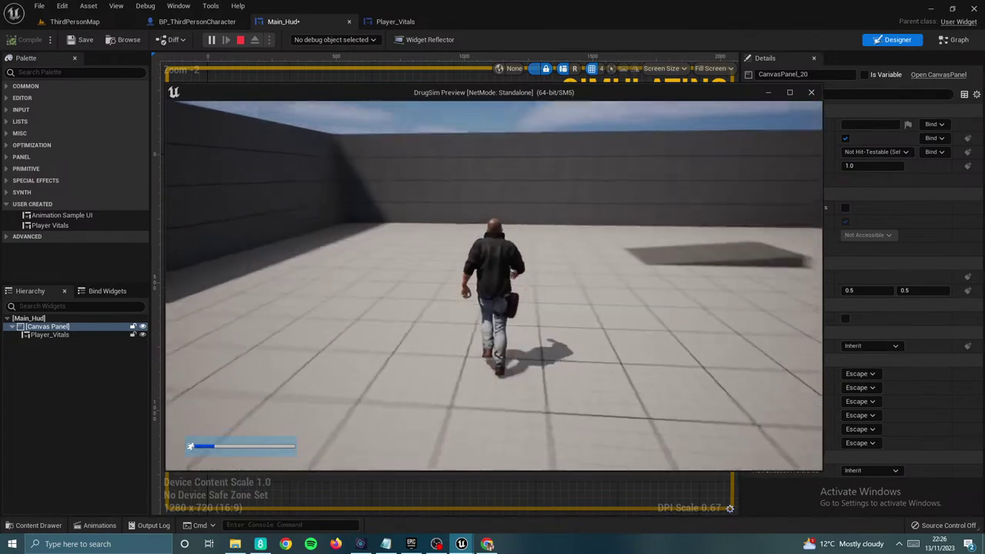
{"action": "key", "text": "w"}
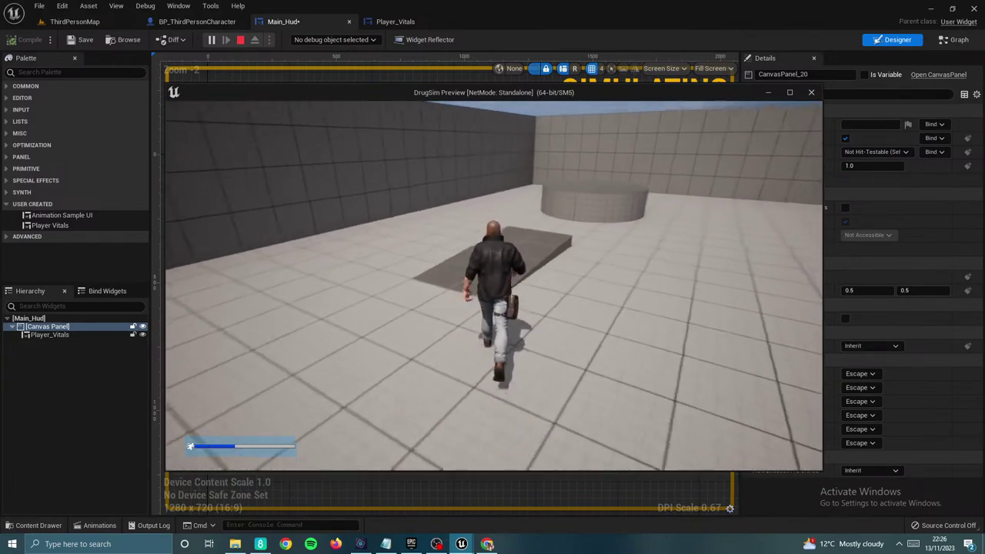
{"action": "key", "text": "w"}
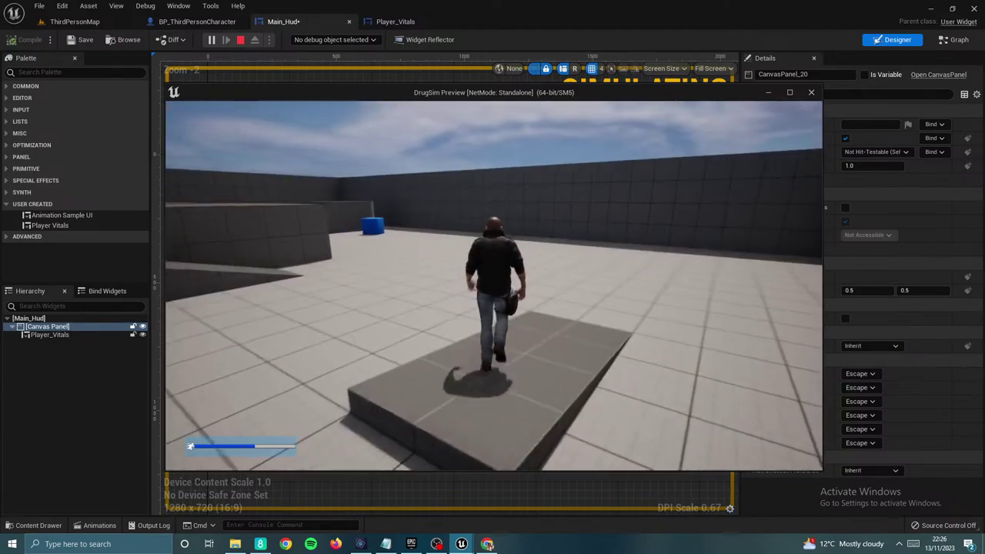
{"action": "key", "text": "w"}
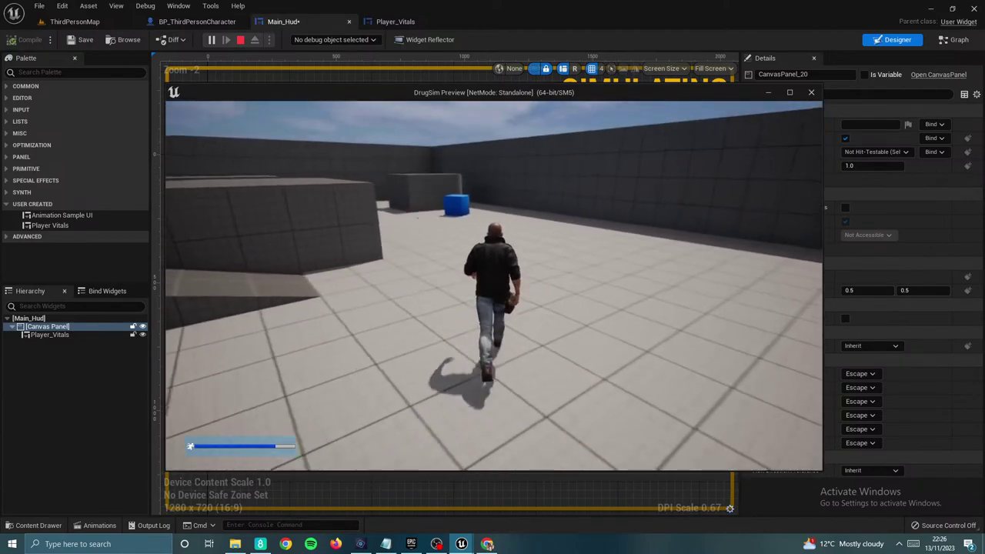
{"action": "key", "text": "w"}
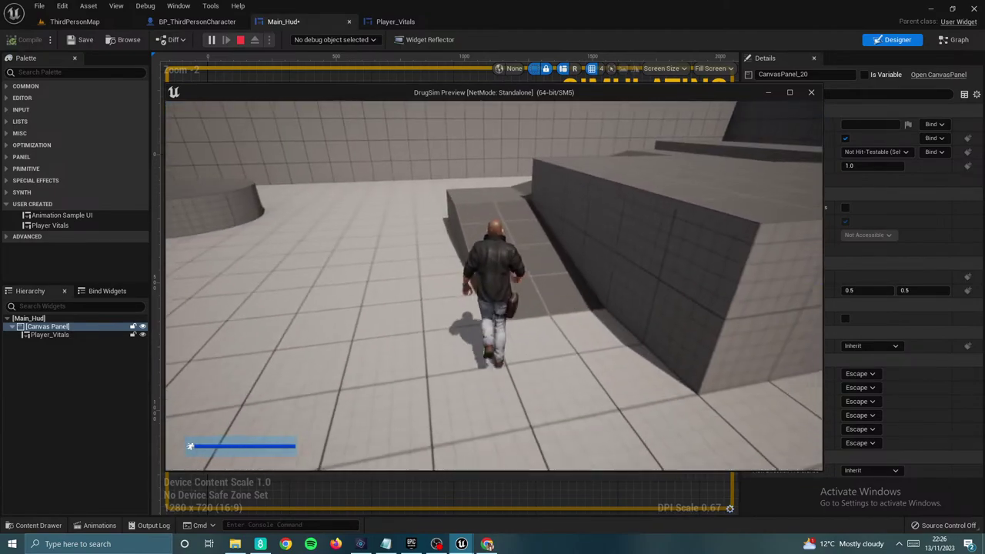
{"action": "key", "text": "Escape"}
Step: In Player_Vitals, set the Size Box's width override to 250 and its height override to 60
{"action": "left_click", "coordinate": [395, 21]}
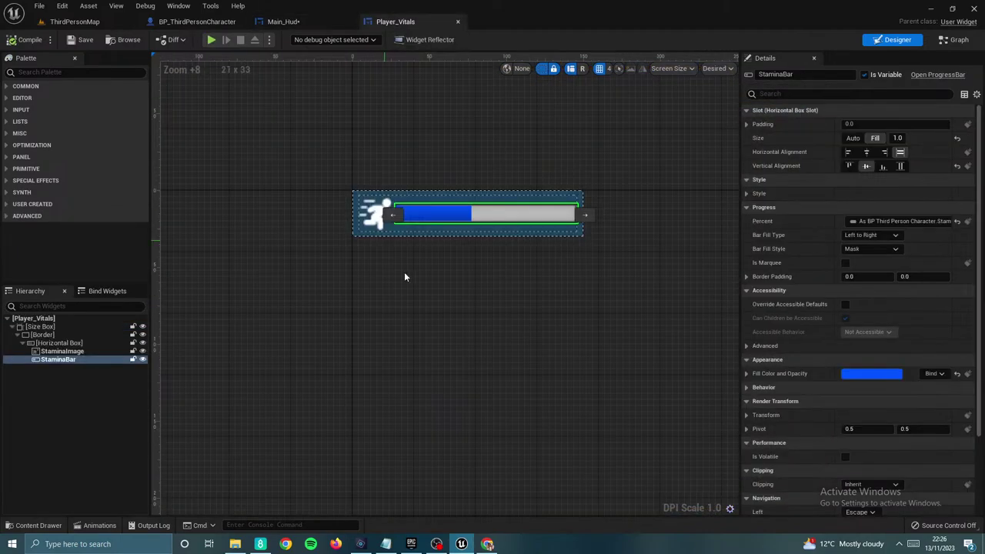
{"action": "right_click_drag", "start_coordinate": [485, 271], "coordinate": [451, 293]}
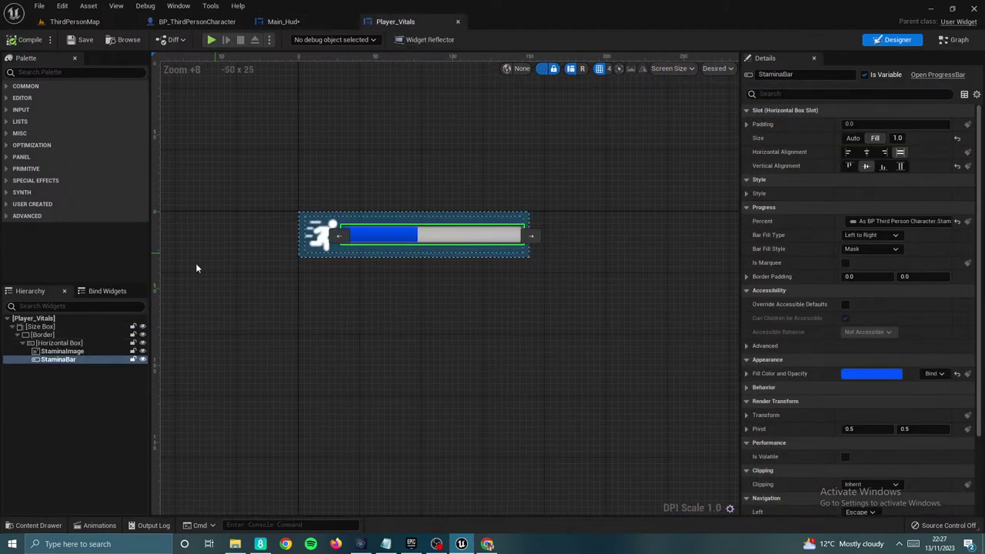
{"action": "left_click", "coordinate": [40, 326]}
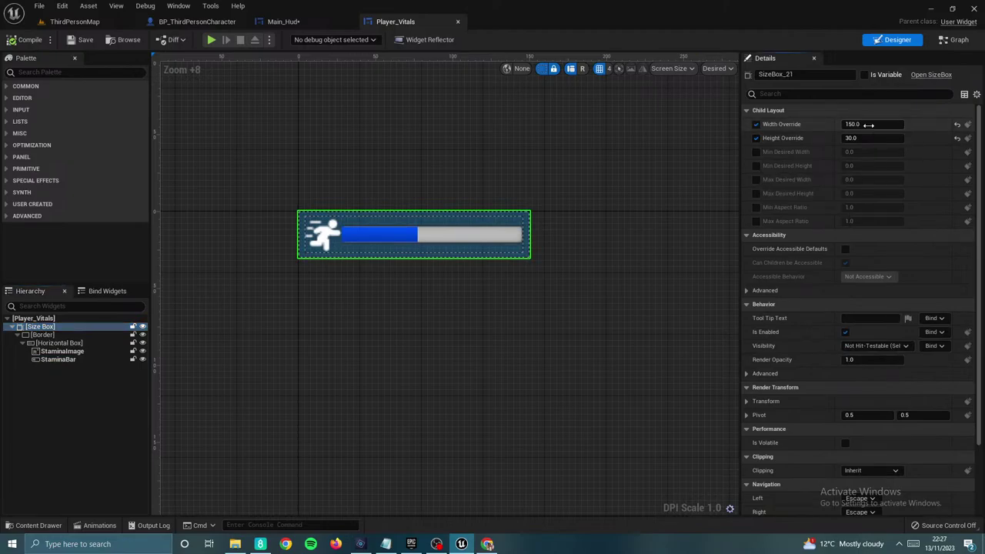
{"action": "type", "text": "250"}
{"action": "key", "text": "Return"}
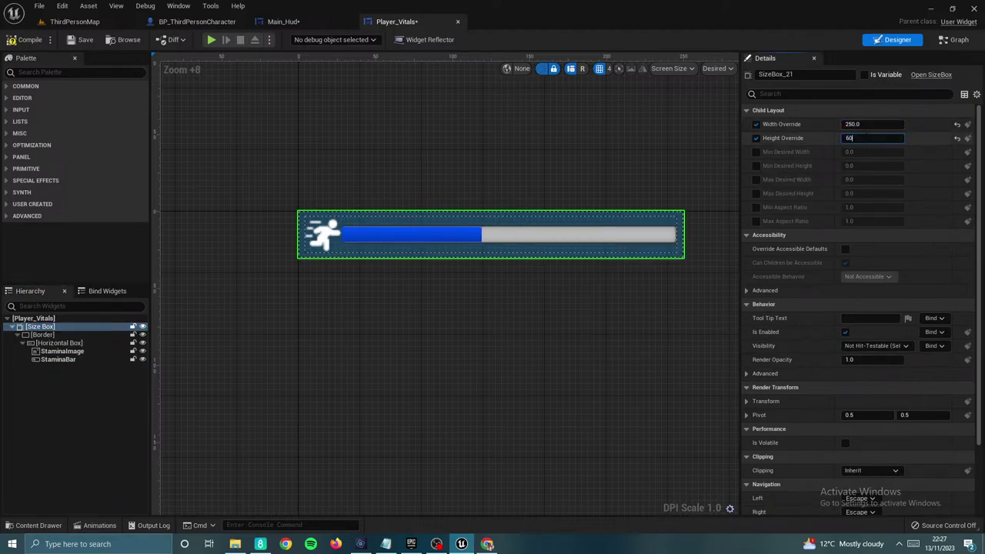
{"action": "type", "text": "60"}
{"action": "left_click", "coordinate": [673, 150]}
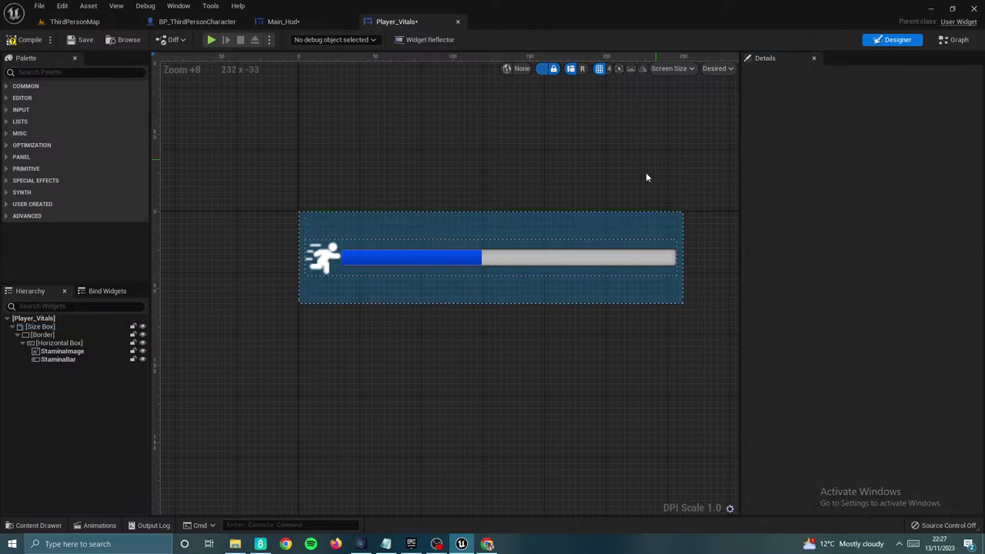
Step: Make the Horizontal Box fill its Border slot horizontally and vertically, and set StaminaBar's vertical alignment to fill
{"action": "left_click", "coordinate": [434, 249]}
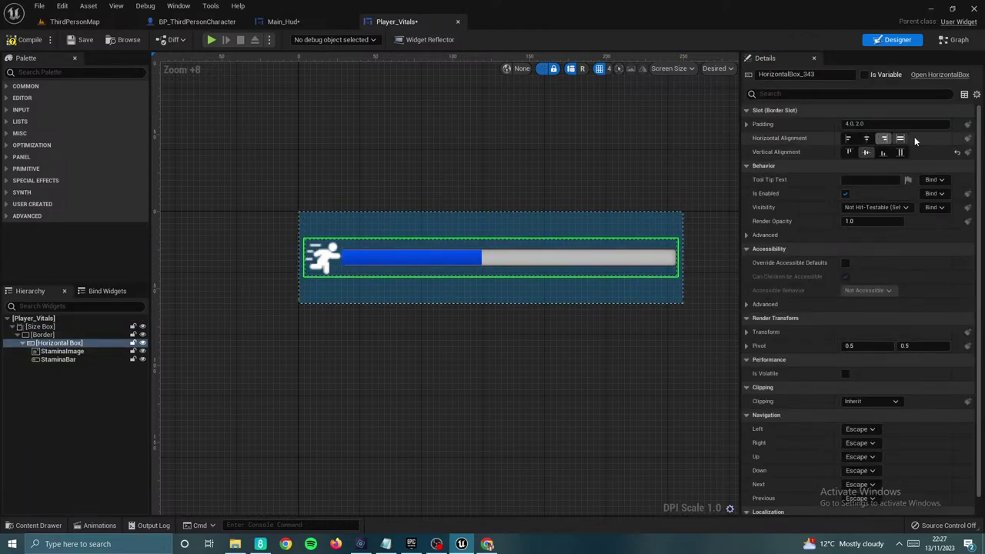
{"action": "left_click", "coordinate": [901, 153]}
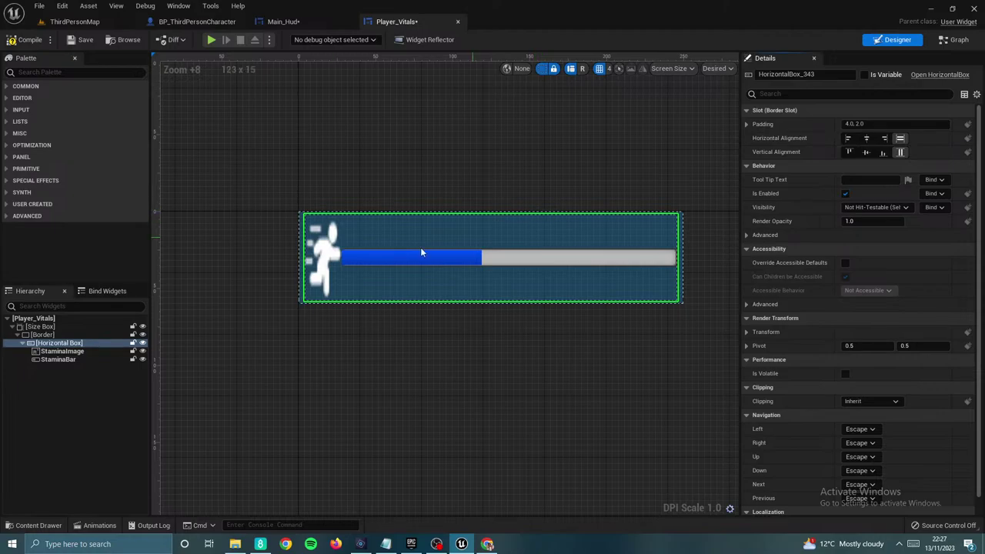
{"action": "left_click", "coordinate": [59, 359]}
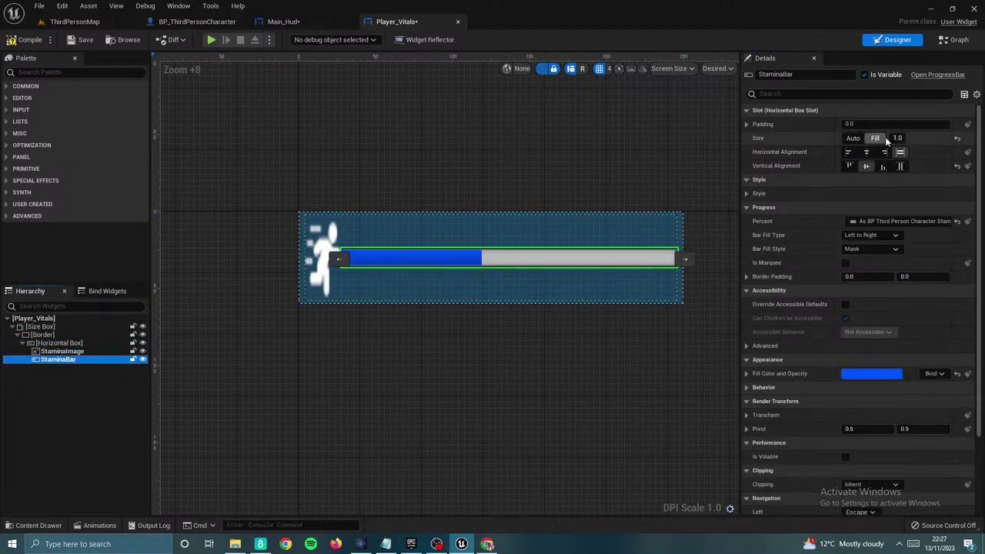
{"action": "left_click", "coordinate": [867, 152]}
{"action": "left_click", "coordinate": [899, 153]}
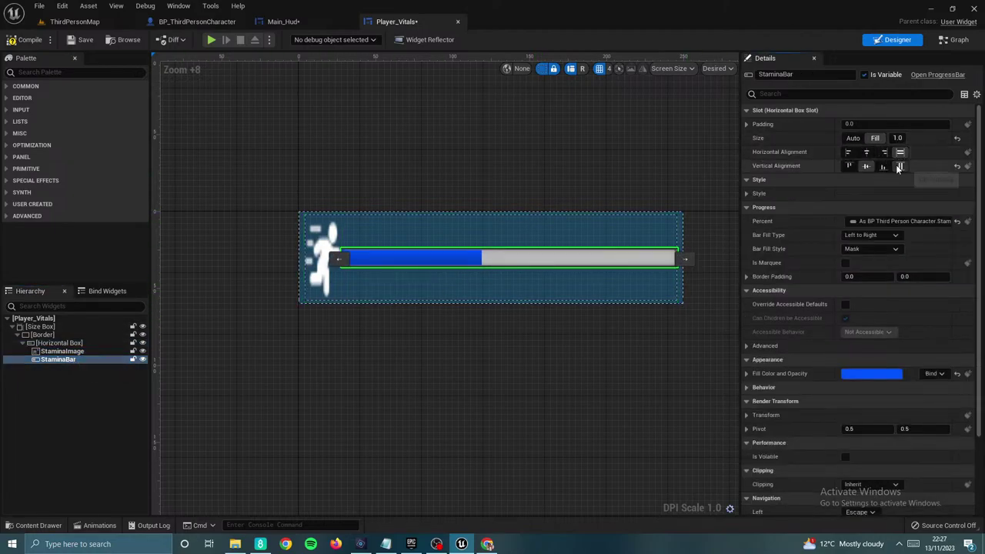
{"action": "left_click", "coordinate": [899, 166]}
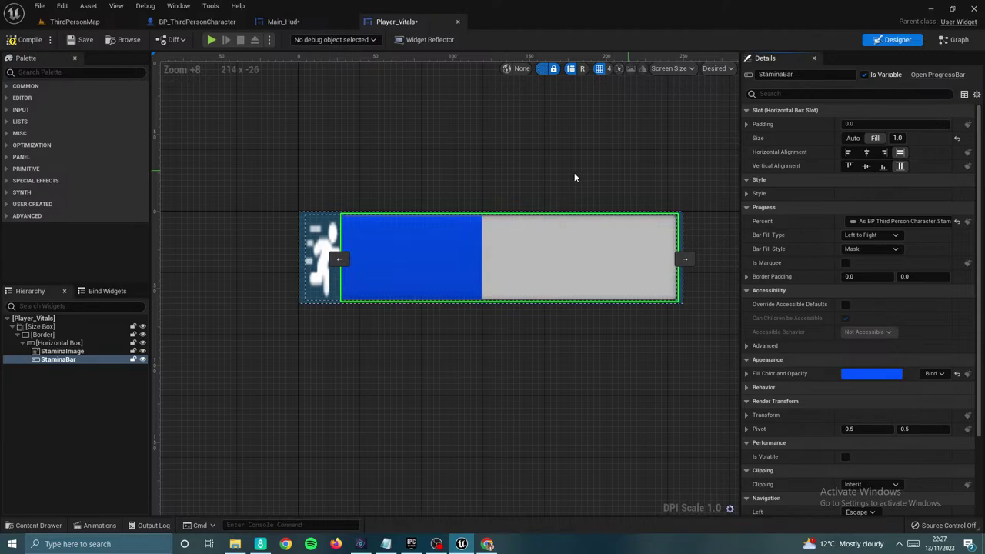
Step: Try the Fill size rule on StaminaImage and return it to Auto, leaving StaminaBar on Fill
{"action": "left_click", "coordinate": [329, 245]}
{"action": "left_click", "coordinate": [875, 138]}
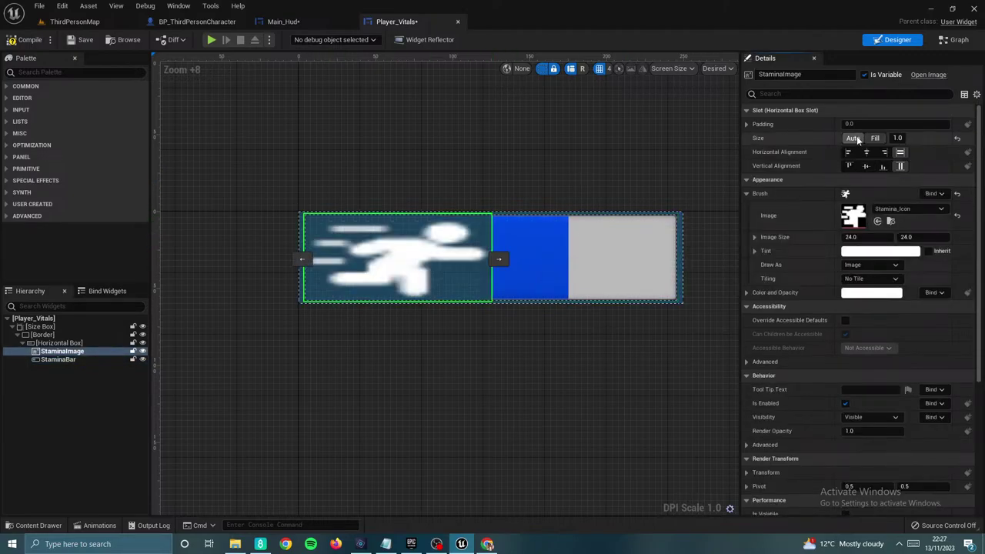
{"action": "left_click", "coordinate": [853, 137]}
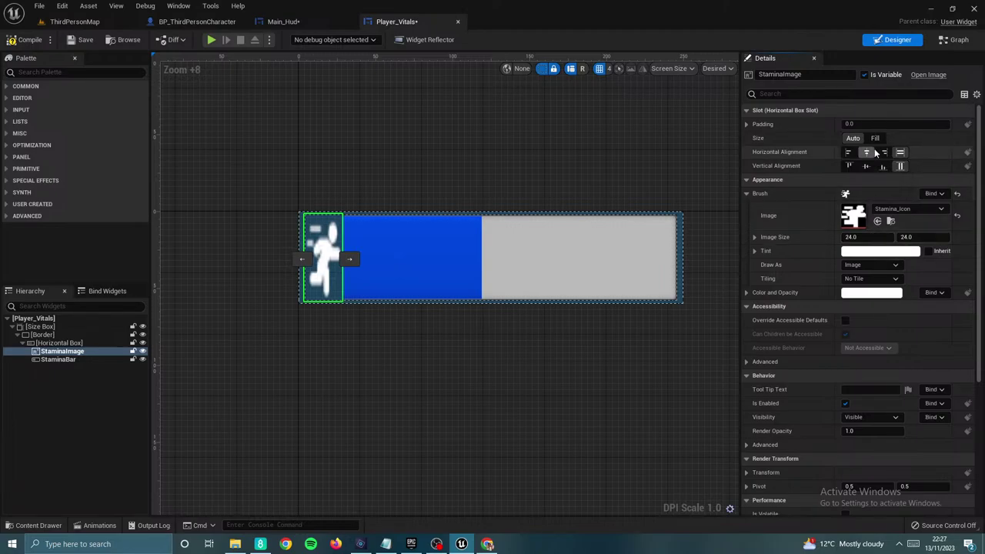
{"action": "left_click", "coordinate": [875, 138]}
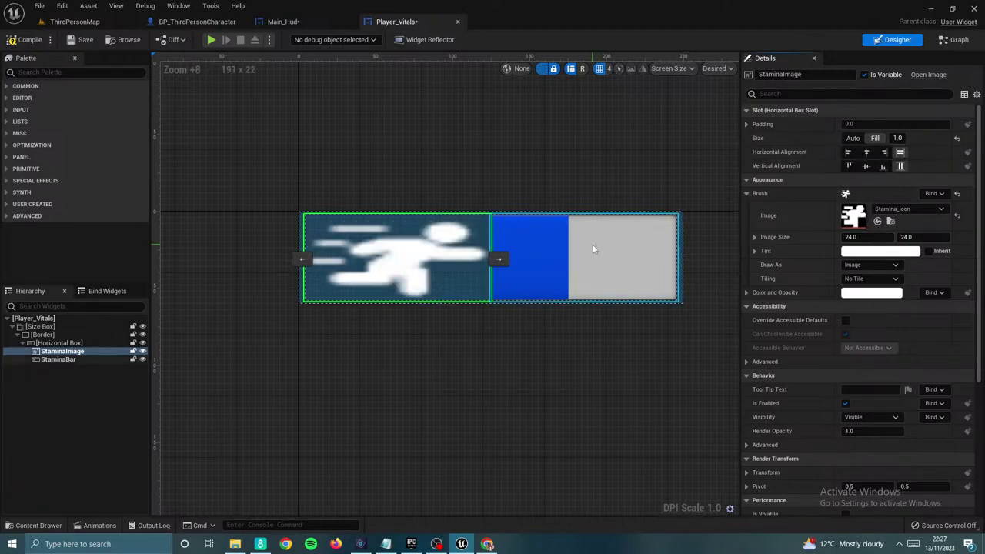
{"action": "left_click", "coordinate": [592, 249]}
{"action": "left_click", "coordinate": [853, 138]}
{"action": "left_click", "coordinate": [874, 138]}
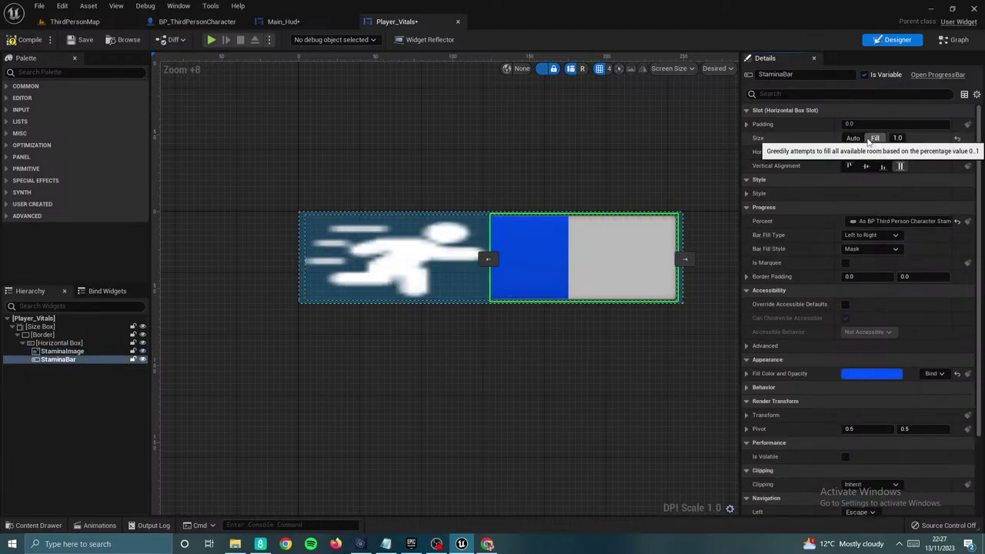
{"action": "left_click", "coordinate": [480, 231]}
{"action": "left_click", "coordinate": [853, 138]}
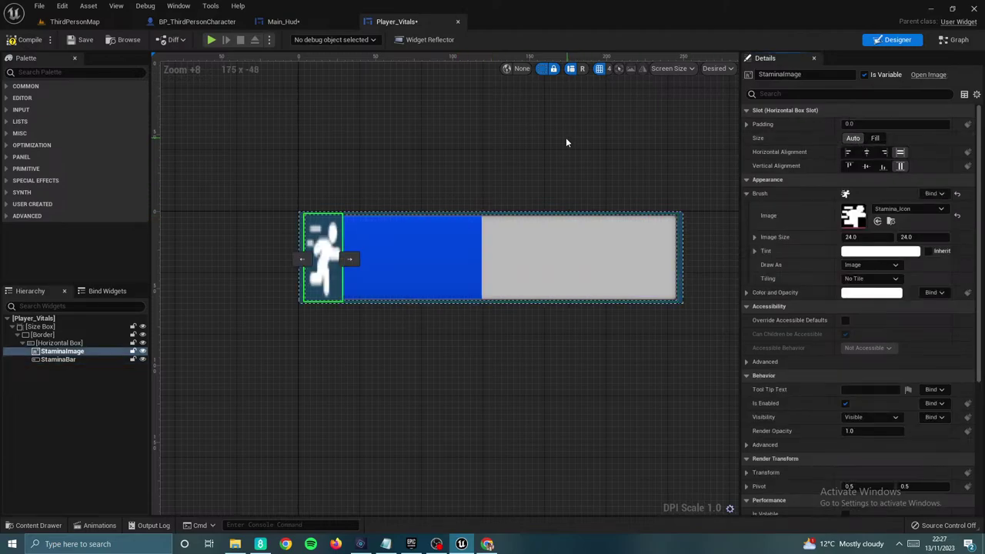
{"action": "left_click", "coordinate": [565, 137]}
Step: Center StaminaImage both horizontally and vertically within its Horizontal Box slot
{"action": "left_click", "coordinate": [339, 231]}
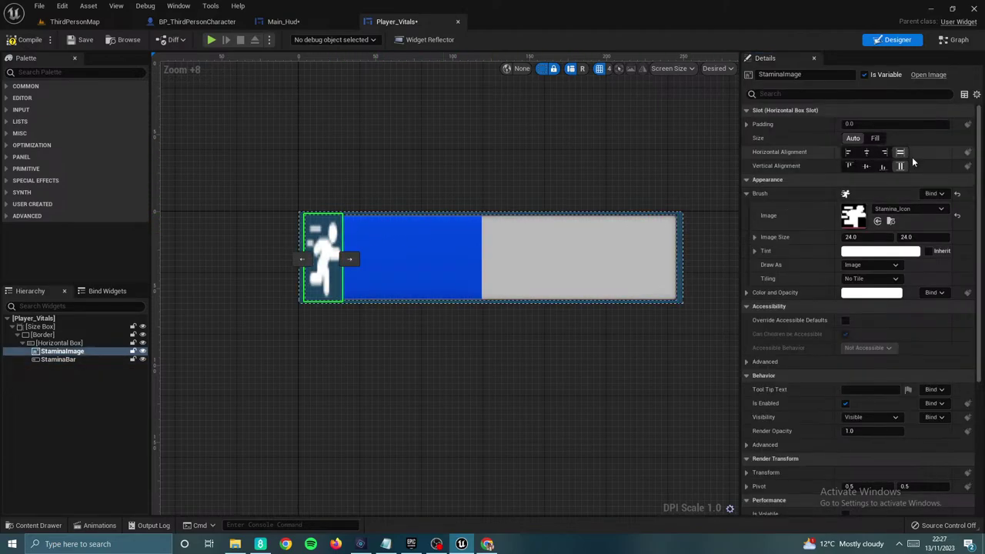
{"action": "left_click", "coordinate": [865, 153]}
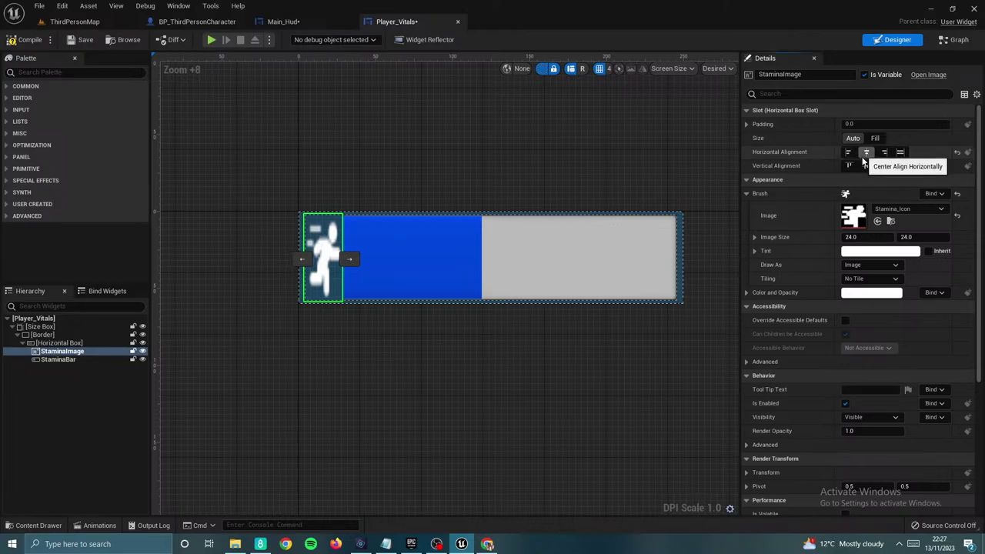
{"action": "left_click", "coordinate": [501, 146]}
Step: Try center against fill vertical alignment on StaminaBar, settle on fill, and set its top and bottom padding to 15
{"action": "left_click", "coordinate": [467, 216]}
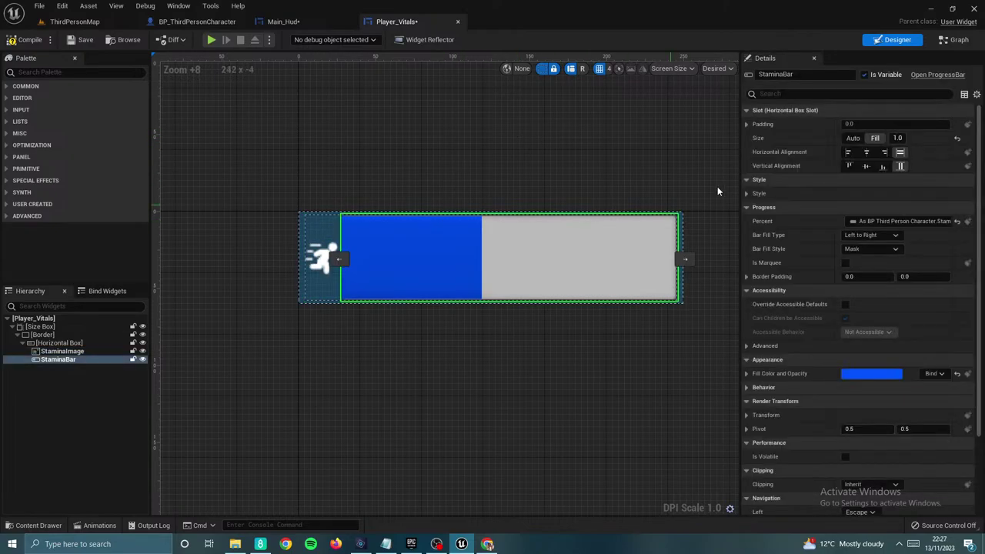
{"action": "left_click", "coordinate": [866, 166]}
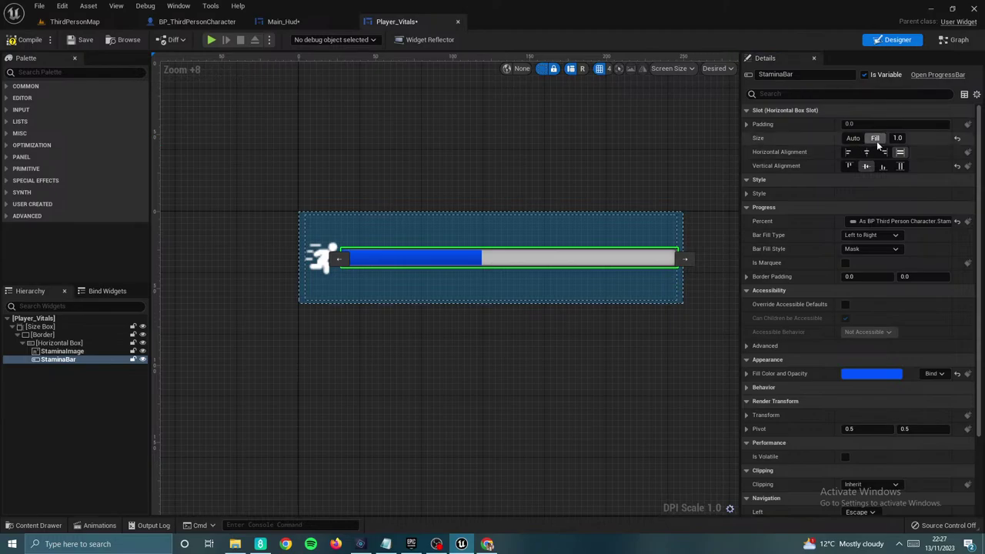
{"action": "left_click", "coordinate": [900, 166]}
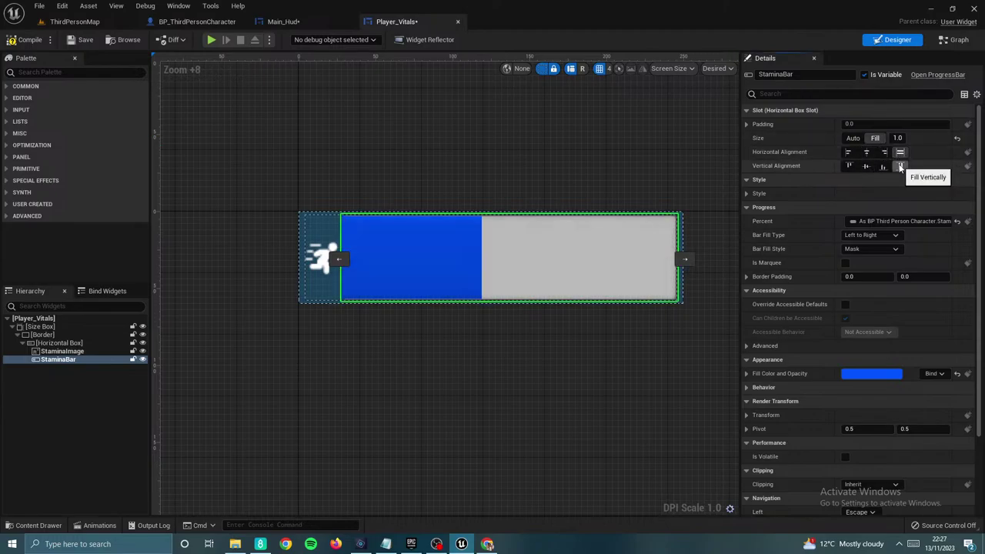
{"action": "left_click", "coordinate": [758, 125]}
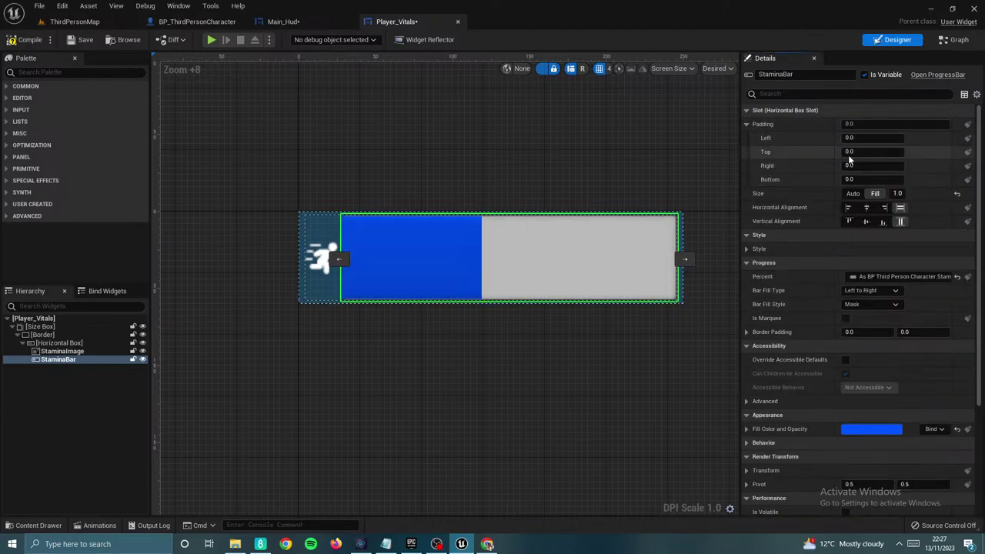
{"action": "type", "text": "15"}
{"action": "left_click", "coordinate": [873, 180]}
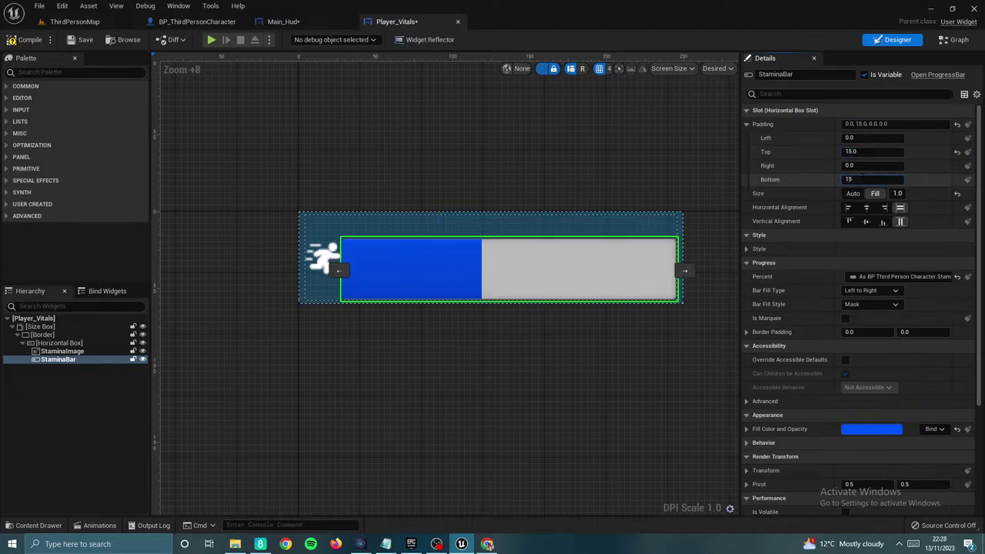
{"action": "left_click", "coordinate": [630, 157]}
Step: Set StaminaImage's brush image size to 32, keeping it ahead of StaminaBar, and save Player_Vitals
{"action": "left_click", "coordinate": [337, 261]}
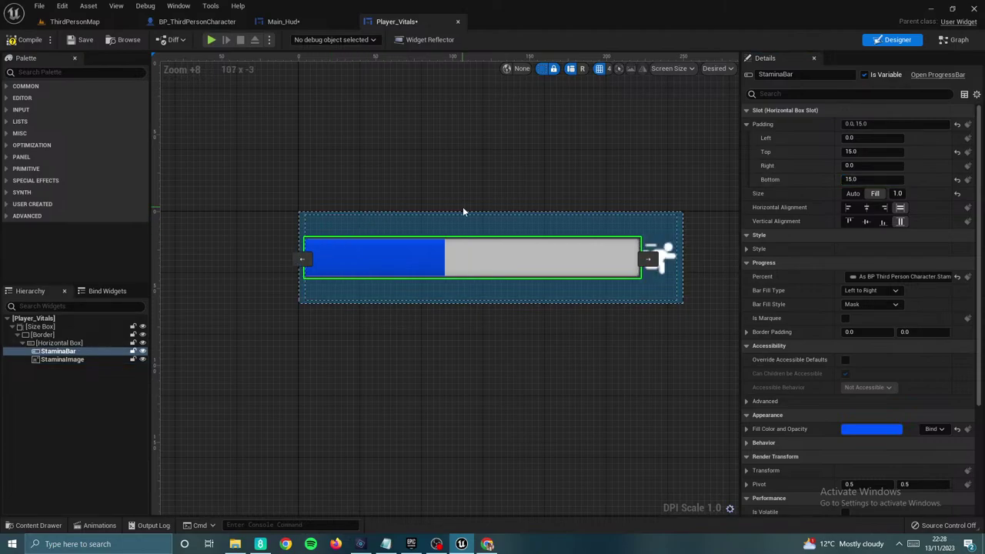
{"action": "left_click", "coordinate": [650, 263]}
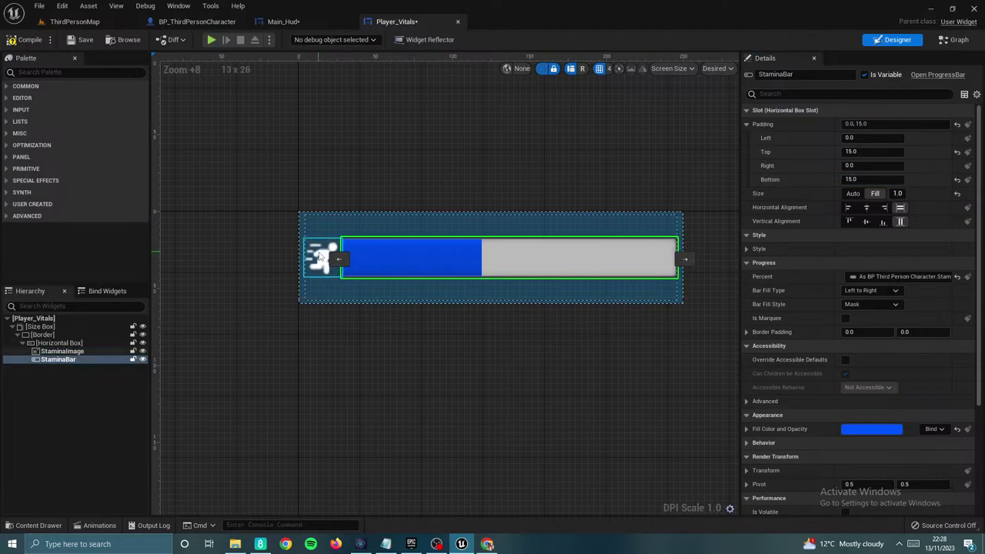
{"action": "left_click", "coordinate": [320, 256]}
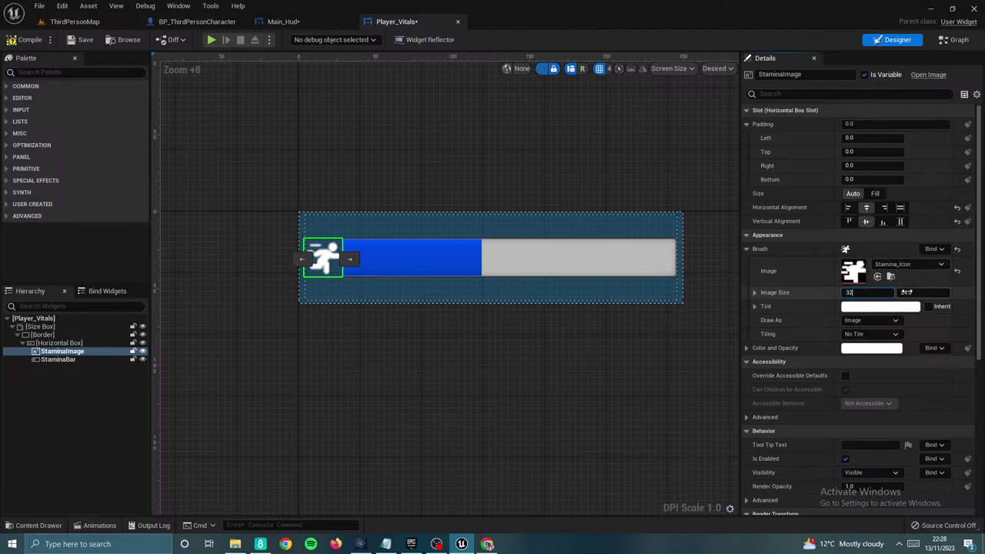
{"action": "left_click", "coordinate": [559, 164]}
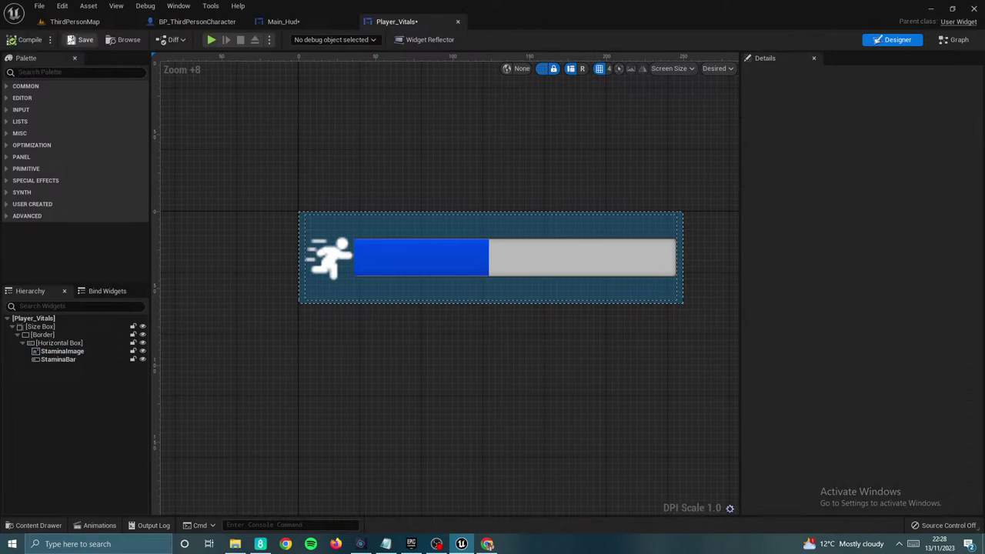
Step: In Main_Hud, move the Player_Vitals widget closer to the canvas's lower-left corner, to about 20, 1004
{"action": "left_click", "coordinate": [360, 24]}
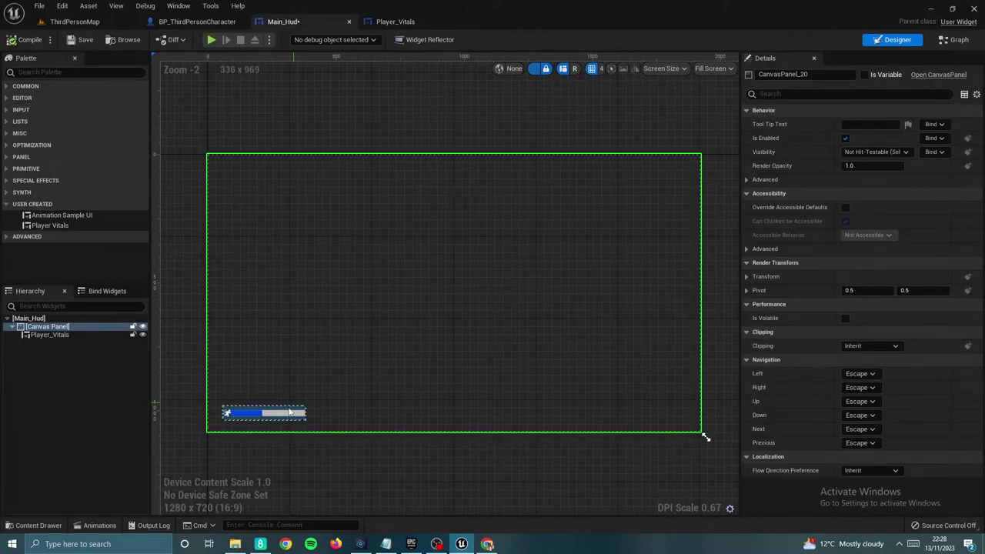
{"action": "scroll", "coordinate": [289, 412], "scroll_direction": "up", "scroll_amount": 9}
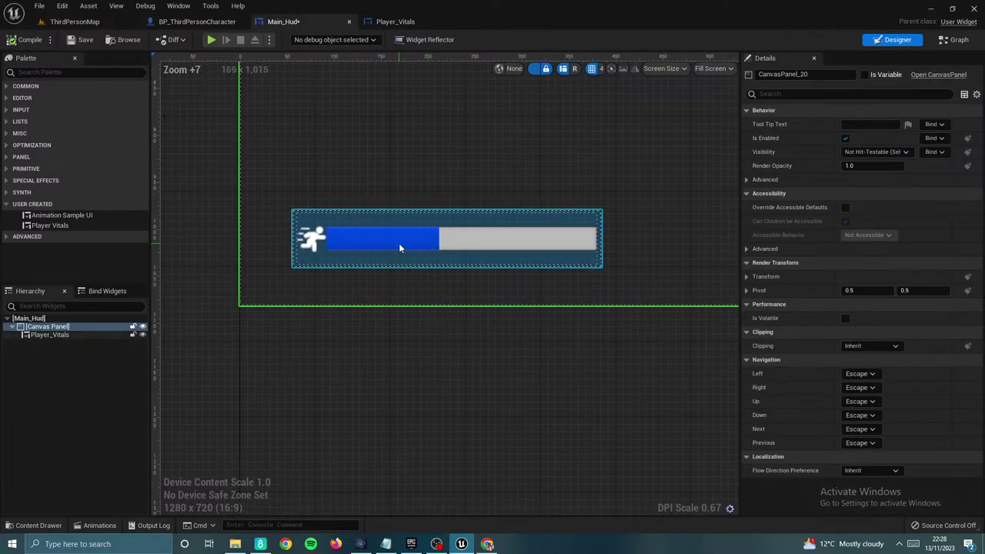
{"action": "left_click", "coordinate": [379, 252]}
{"action": "right_click_drag", "start_coordinate": [401, 209], "coordinate": [373, 273]}
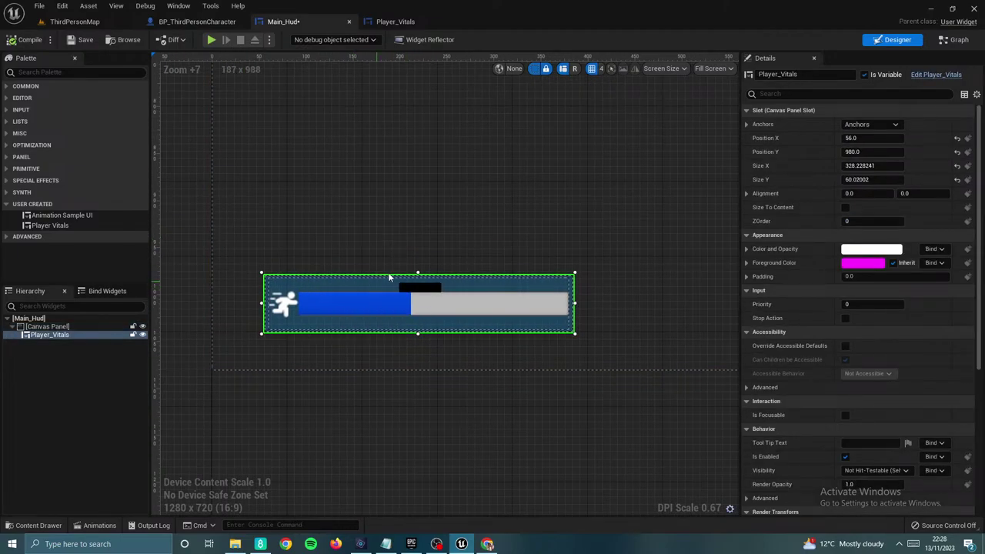
{"action": "left_click_drag", "start_coordinate": [389, 278], "coordinate": [376, 315]}
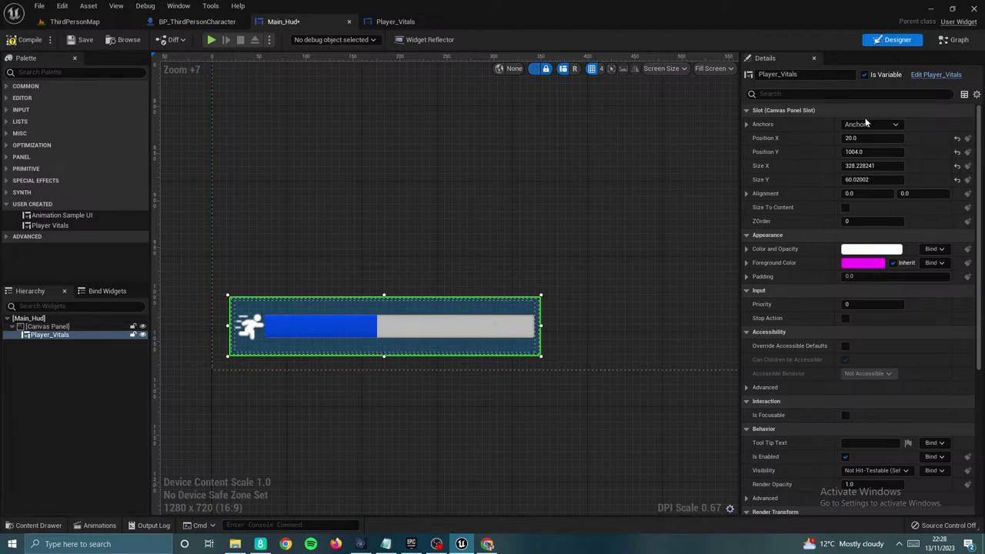
Step: Anchor Player_Vitals to the canvas's bottom-left corner, spread its anchor points to the widget's own four corners, and save Main_Hud
{"action": "left_click", "coordinate": [866, 124]}
{"action": "left_click", "coordinate": [858, 215]}
{"action": "left_click", "coordinate": [241, 357]}
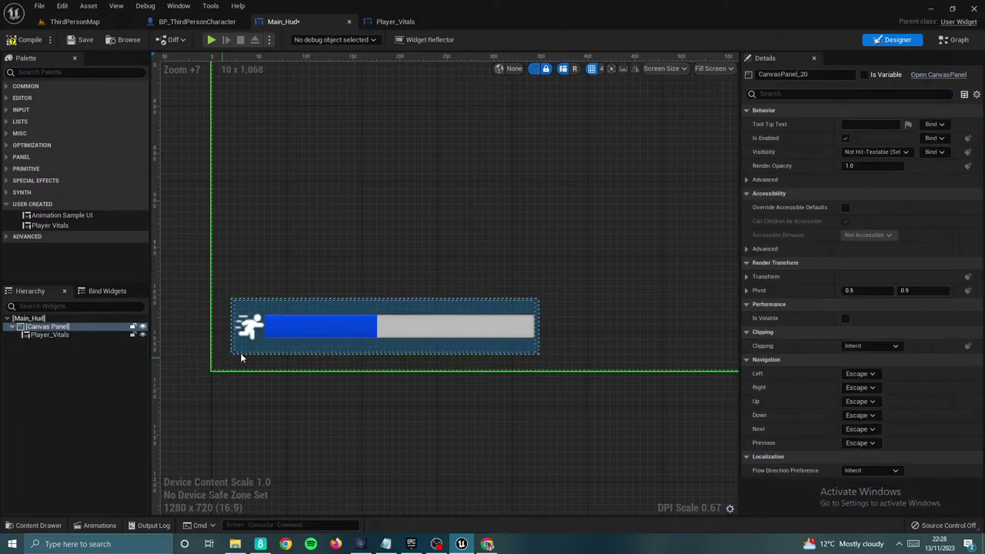
{"action": "left_click", "coordinate": [414, 311]}
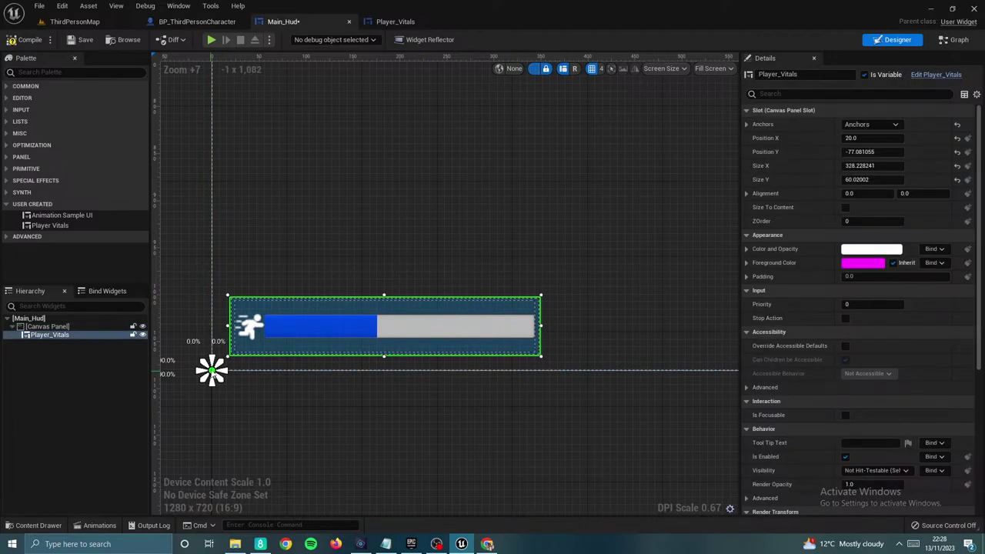
{"action": "left_click_drag", "start_coordinate": [220, 364], "coordinate": [547, 289]}
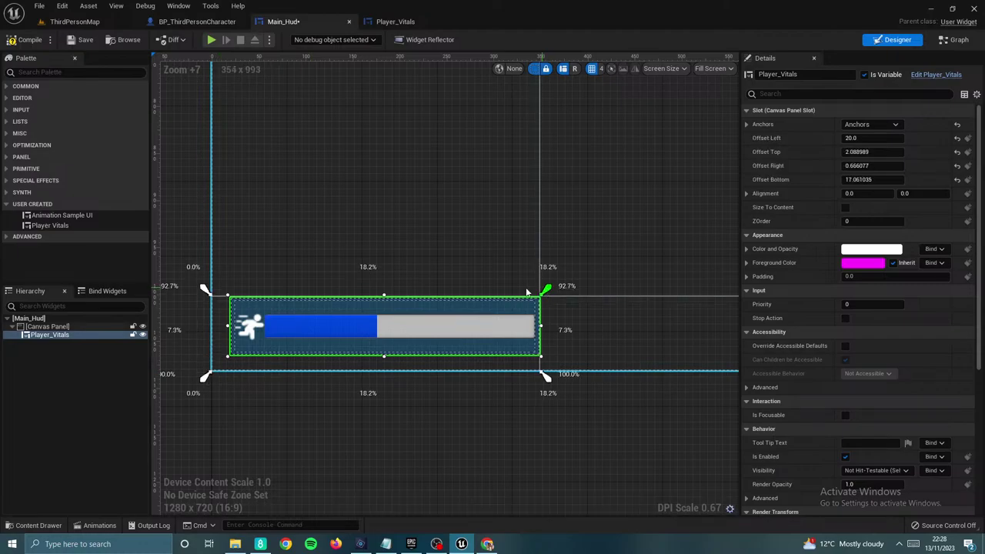
{"action": "left_click_drag", "start_coordinate": [187, 383], "coordinate": [224, 363]}
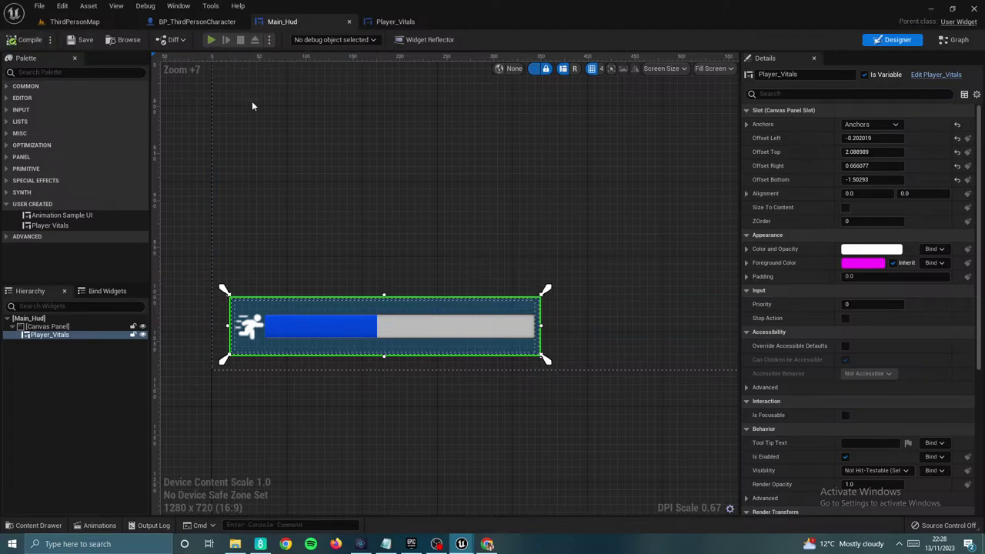
Step: Play-test the level in the preview window, sprinting around to check the stamina bar's placement and drain, and end the session
{"action": "key", "text": "alt+p"}
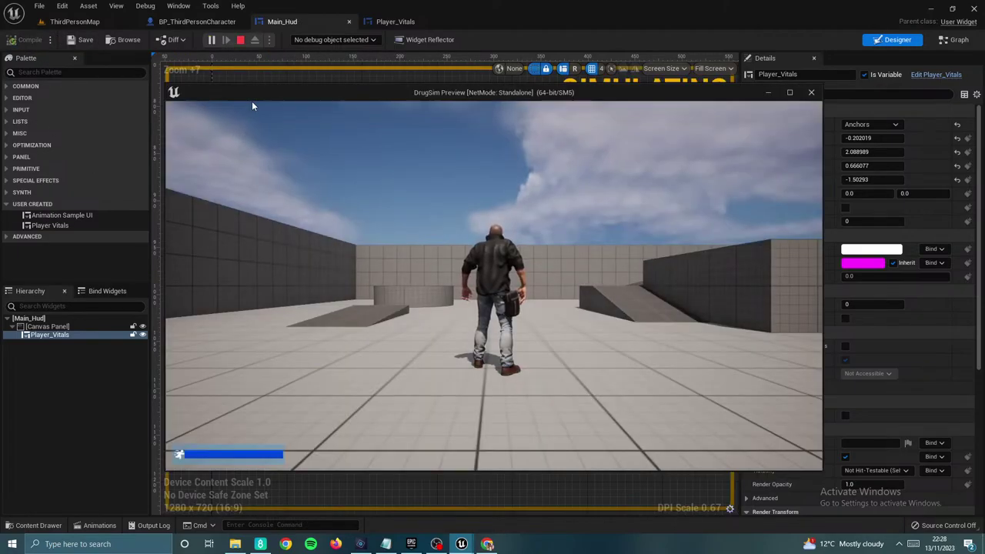
{"action": "left_click", "coordinate": [407, 199]}
{"action": "key", "text": "w"}
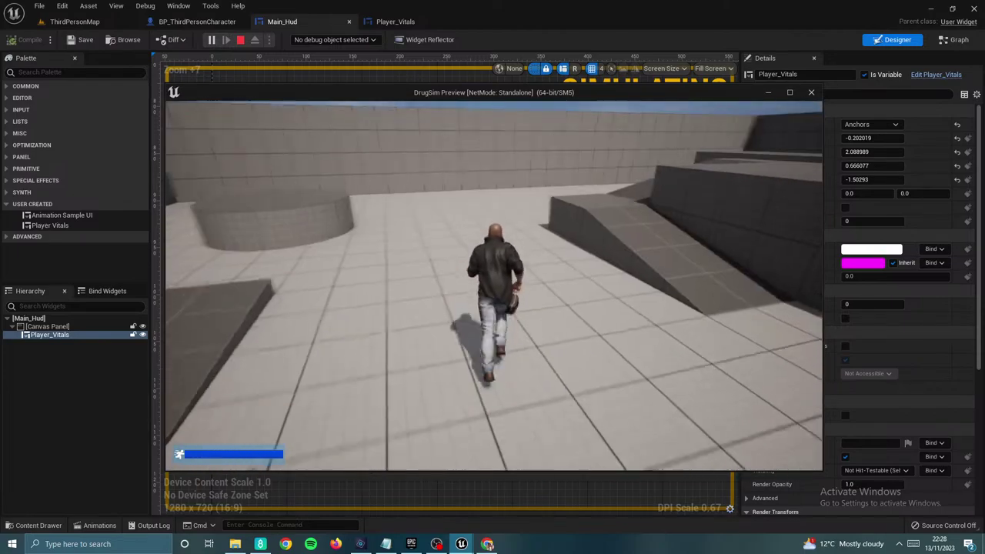
{"action": "key", "text": "shift"}
{"action": "key", "text": "w"}
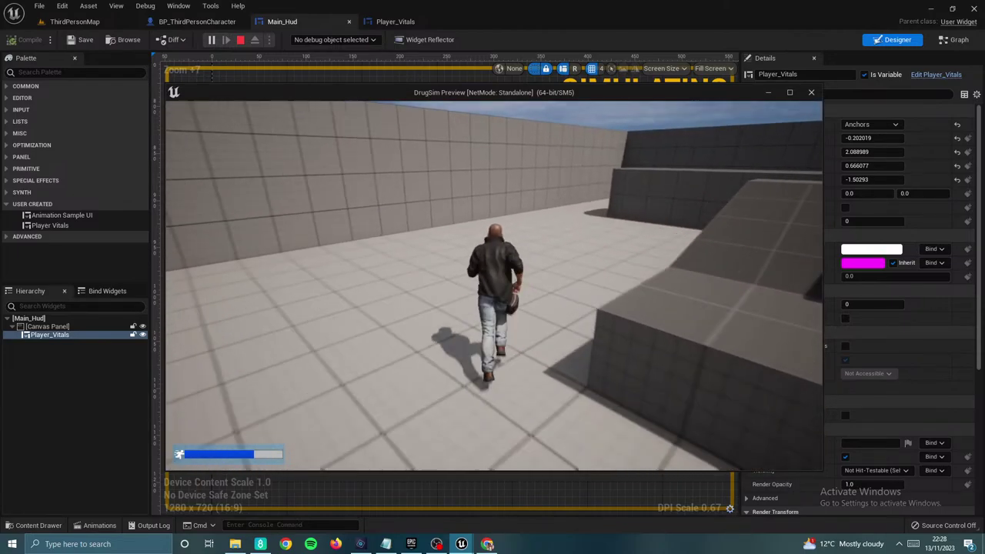
{"action": "key", "text": "w"}
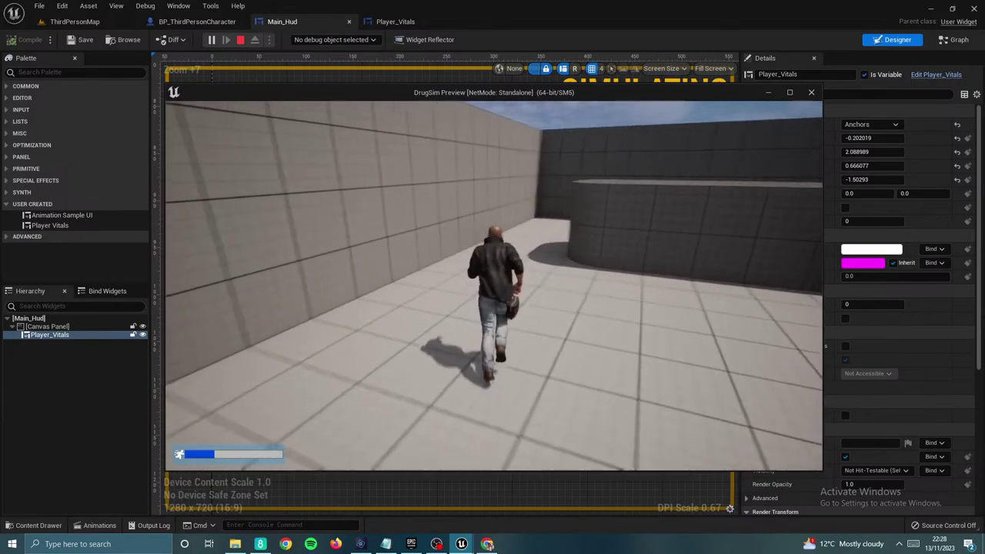
{"action": "key", "text": "w"}
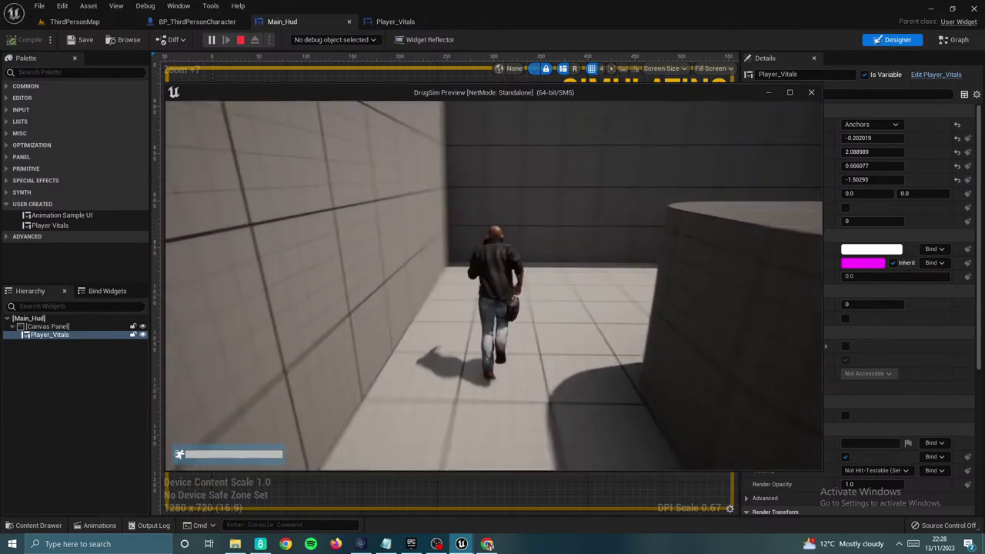
{"action": "key", "text": "w"}
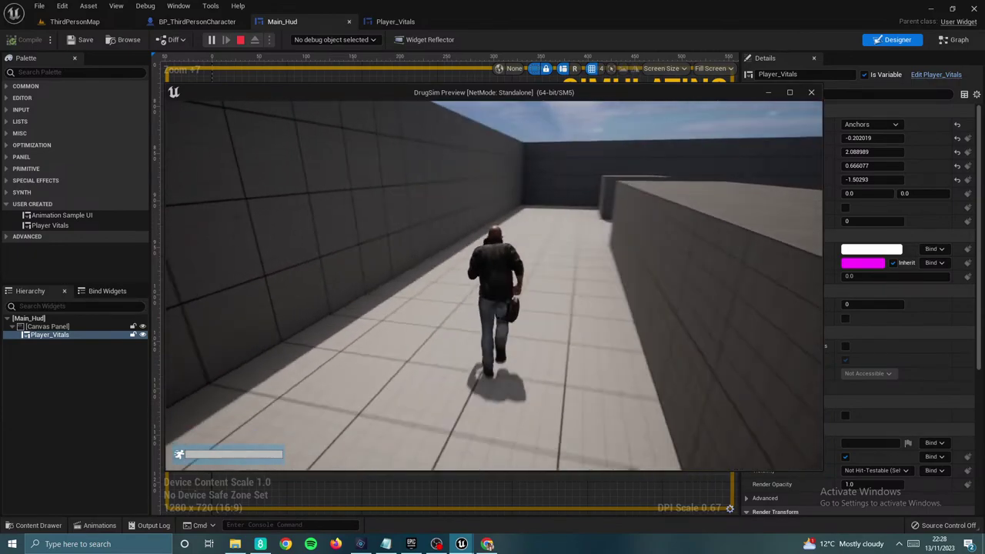
{"action": "key", "text": "w"}
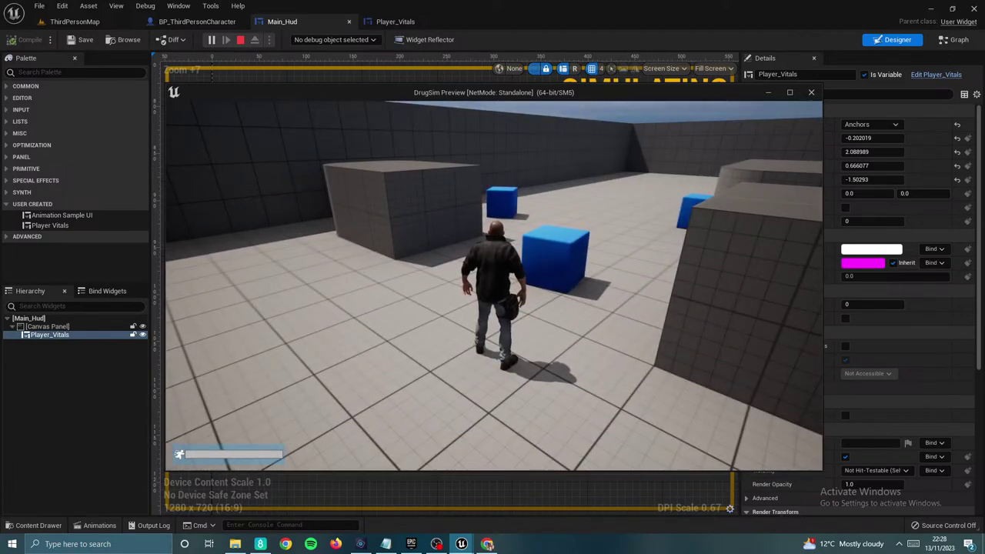
{"action": "key", "text": "w"}
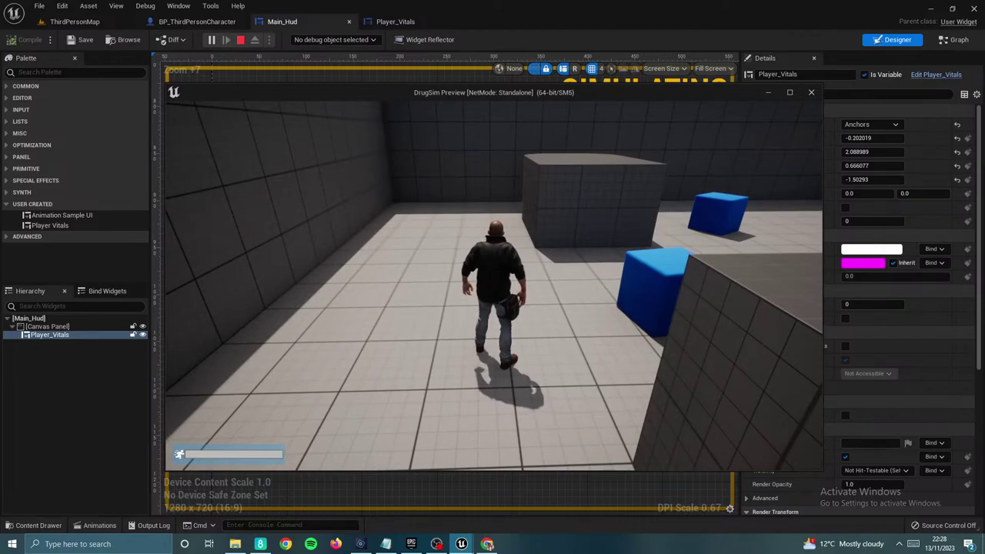
{"action": "key", "text": "w"}
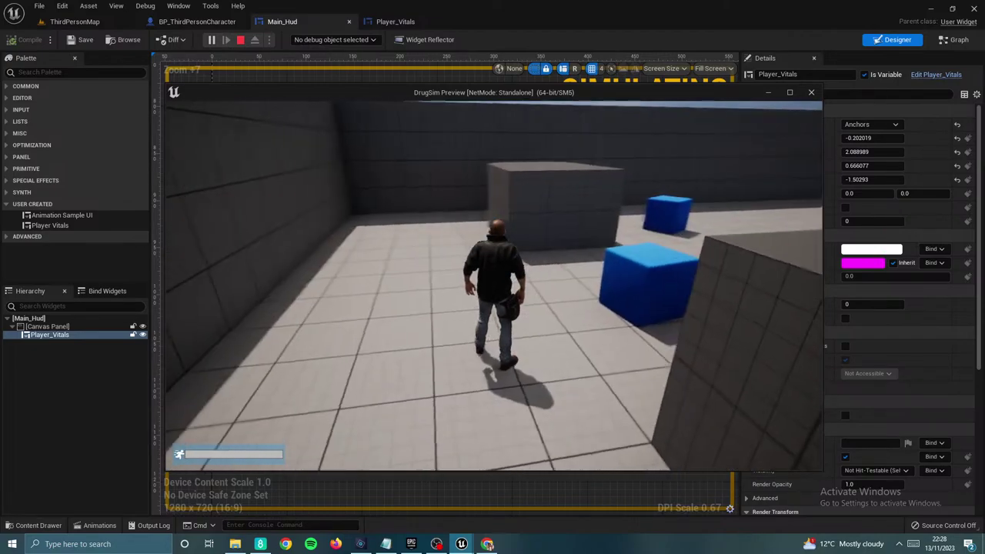
{"action": "key", "text": "w"}
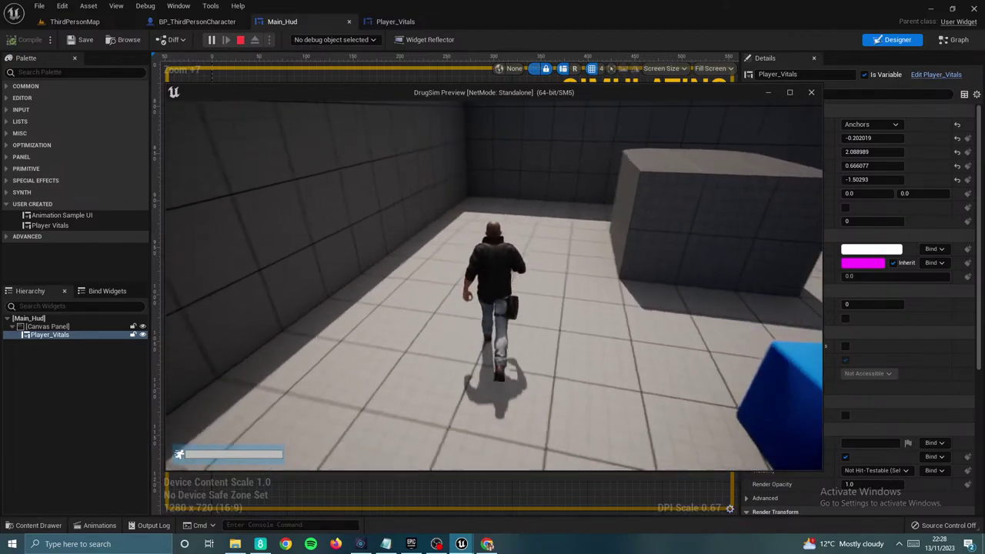
{"action": "key", "text": "Escape"}
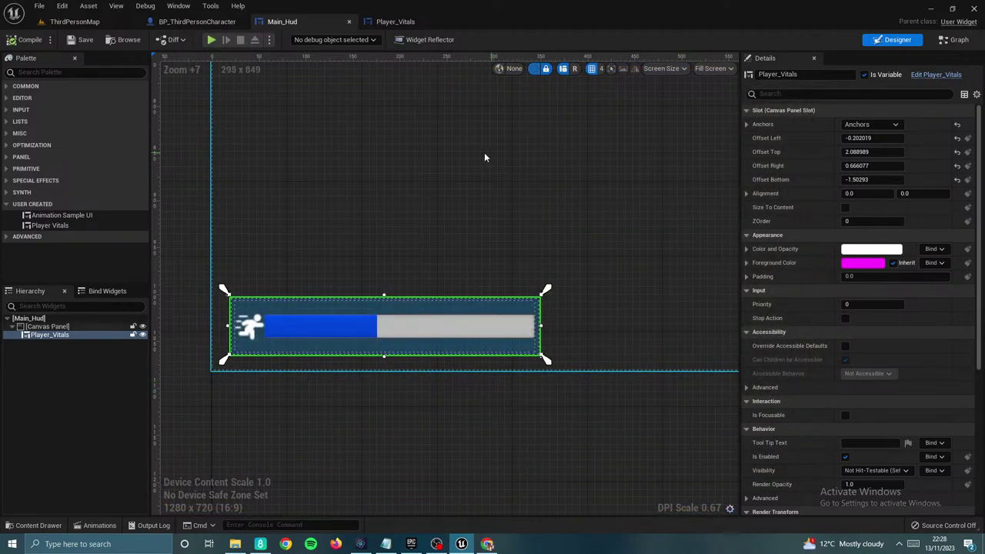
{"action": "right_click_drag", "start_coordinate": [484, 158], "coordinate": [507, 263]}
Step: In BP_ThirdPersonCharacter's Event Graph, place a Stamina getter beside the Max Walk Speed 400 setter in the Stamina Regen/Drain section
{"action": "left_click", "coordinate": [194, 22]}
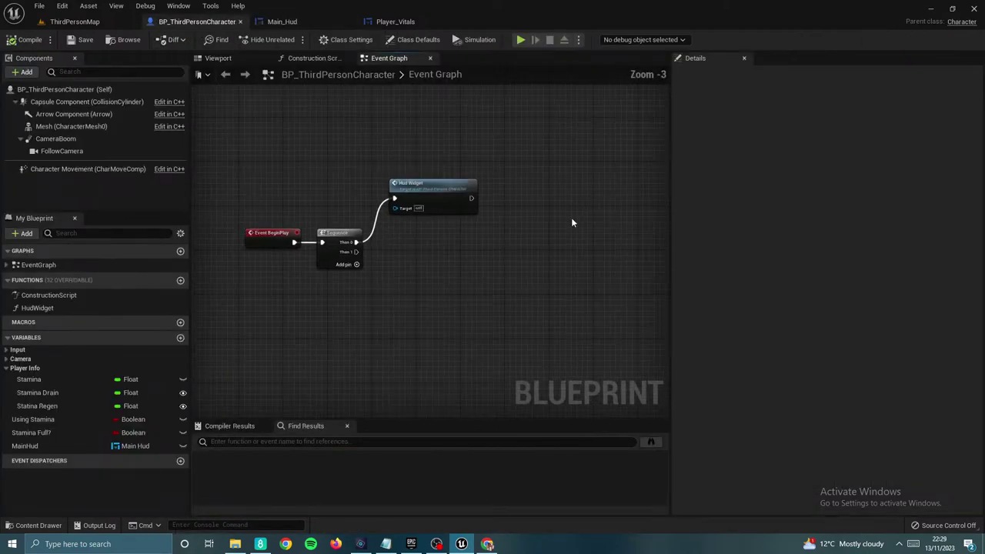
{"action": "scroll", "coordinate": [571, 217], "scroll_direction": "down", "scroll_amount": 3}
{"action": "scroll", "coordinate": [483, 205], "scroll_direction": "up", "scroll_amount": 6}
{"action": "right_click_drag", "start_coordinate": [483, 205], "coordinate": [484, 336]}
{"action": "right_click_drag", "start_coordinate": [475, 256], "coordinate": [565, 257]}
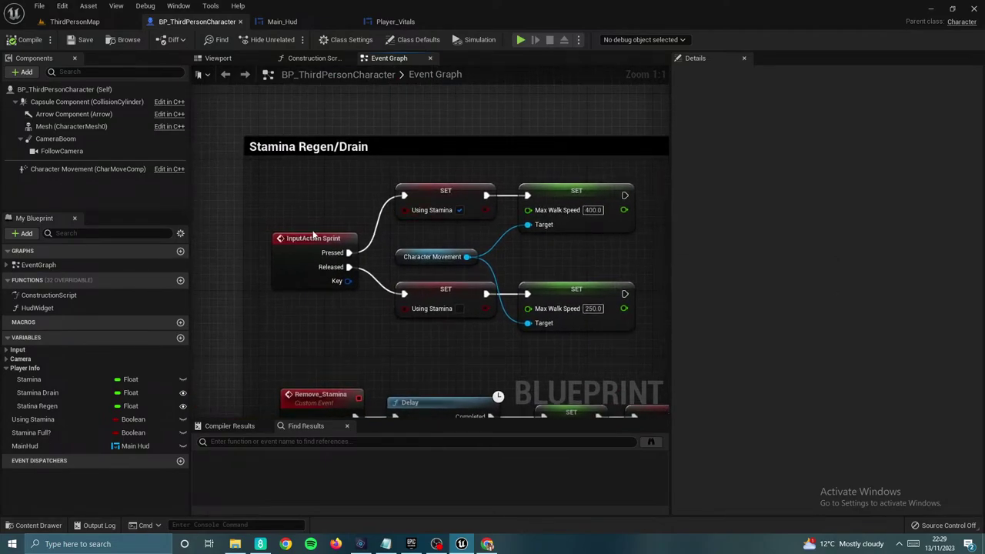
{"action": "right_click_drag", "start_coordinate": [453, 212], "coordinate": [547, 166]}
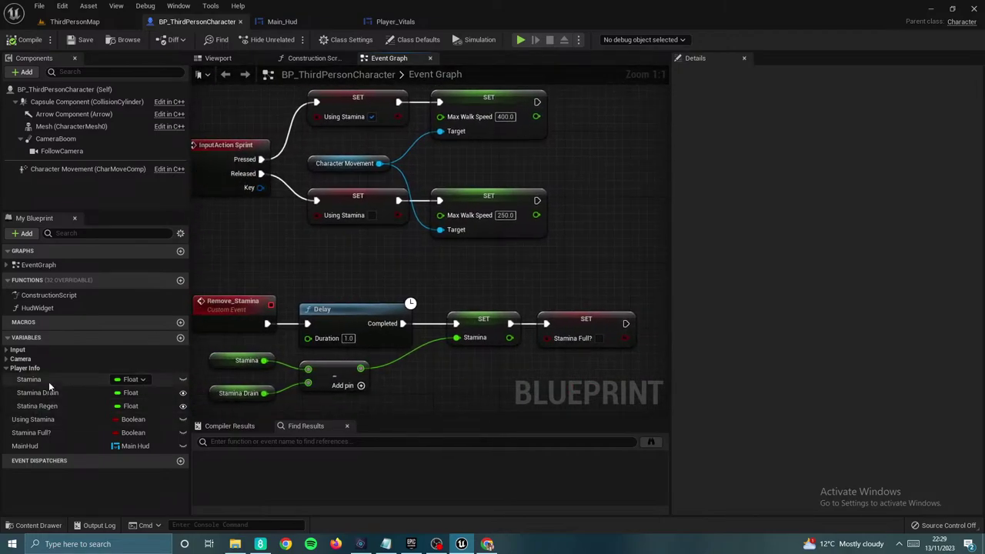
{"action": "left_click_drag", "start_coordinate": [49, 384], "coordinate": [535, 147]}
{"action": "left_click_drag", "start_coordinate": [588, 118], "coordinate": [588, 118]}
{"action": "left_click", "coordinate": [604, 134]}
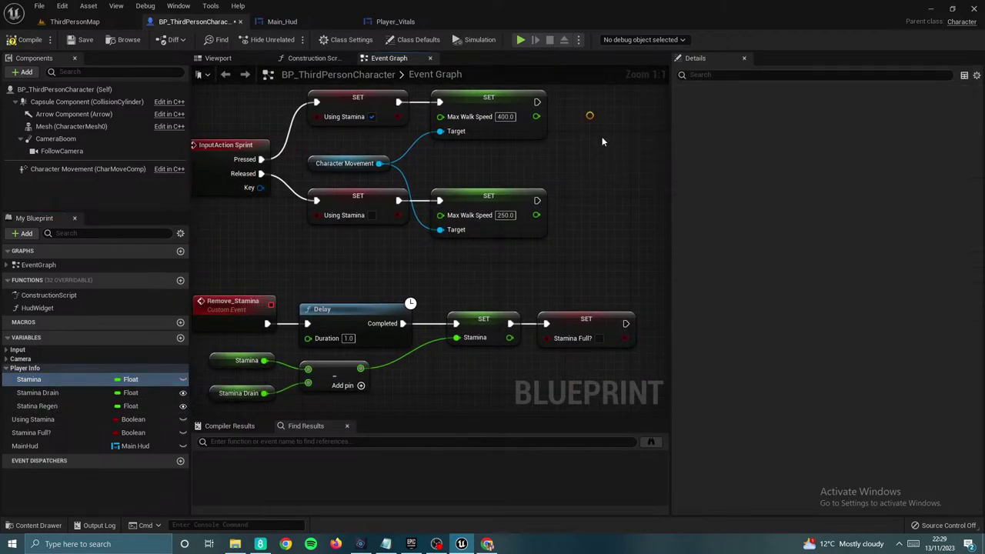
{"action": "right_click_drag", "start_coordinate": [604, 135], "coordinate": [545, 176]}
{"action": "left_click_drag", "start_coordinate": [544, 175], "coordinate": [504, 191]}
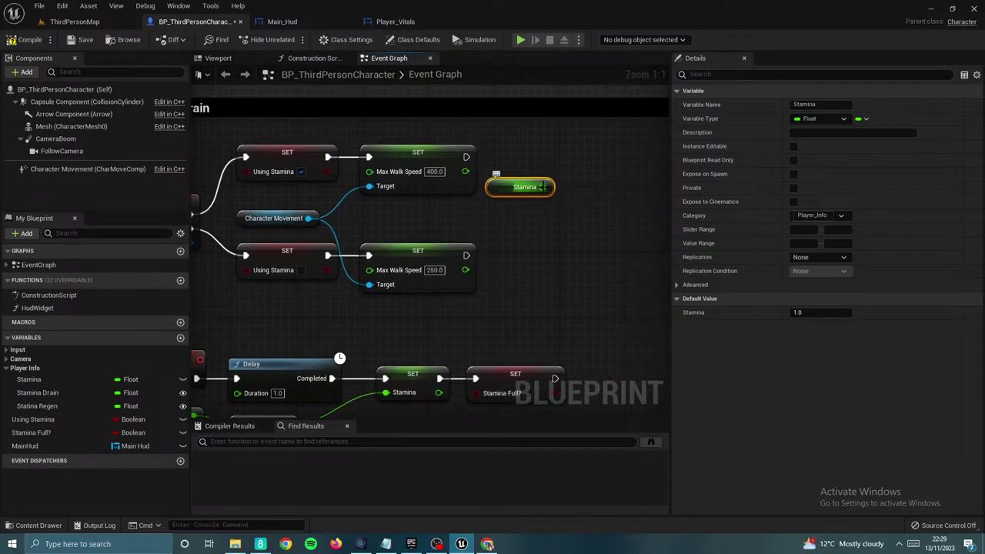
Step: Add a Less Equal comparison that checks whether Stamina is at or below 0.0, placing it beside the Stamina getter
{"action": "left_click_drag", "start_coordinate": [602, 174], "coordinate": [601, 173]}
{"action": "type", "text": "<="}
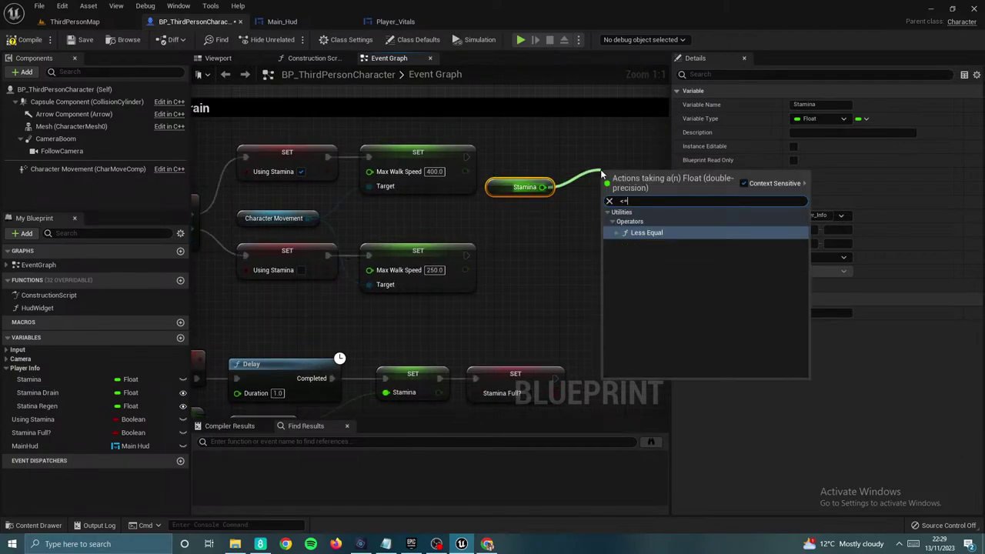
{"action": "key", "text": "Return"}
{"action": "left_click", "coordinate": [626, 193]}
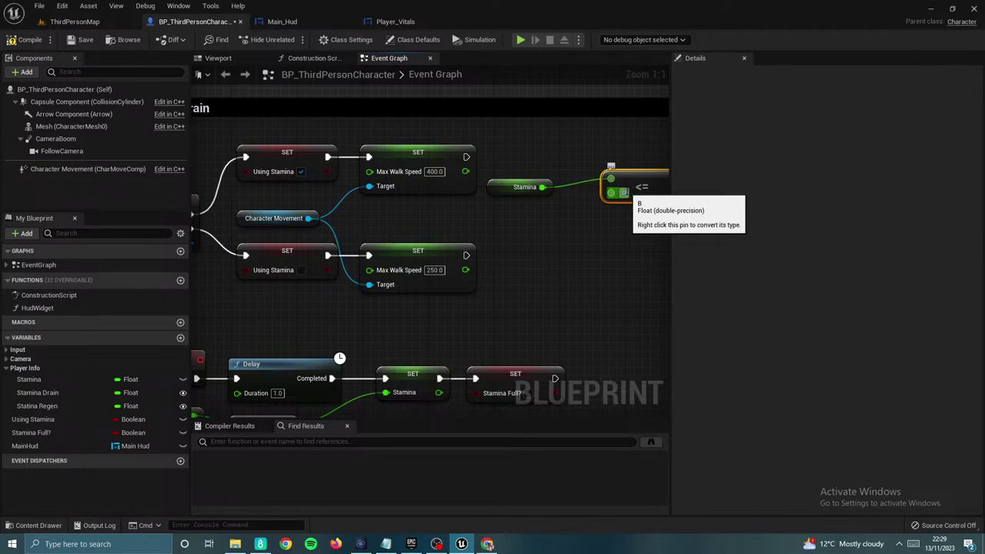
{"action": "left_click_drag", "start_coordinate": [632, 176], "coordinate": [606, 168]}
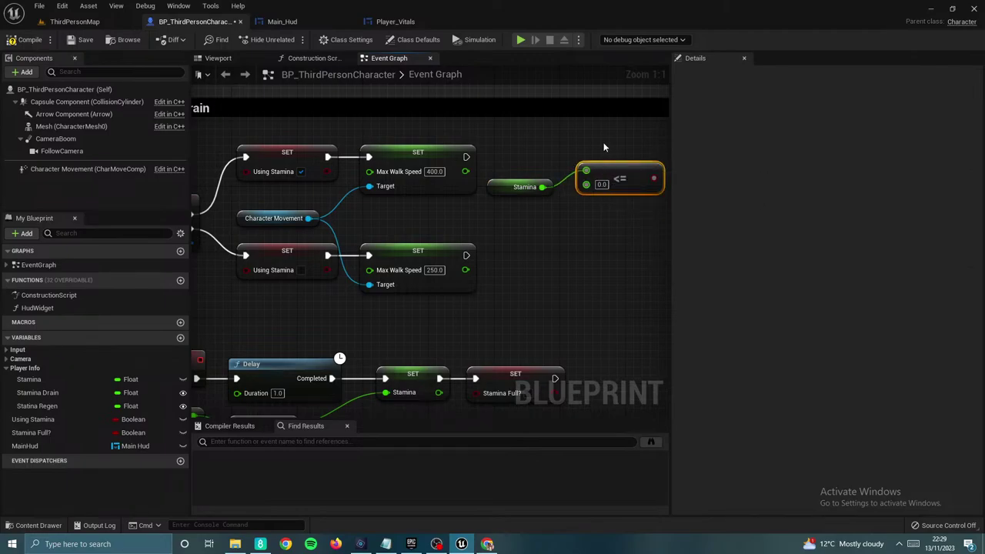
{"action": "right_click_drag", "start_coordinate": [604, 147], "coordinate": [533, 193]}
{"action": "left_click_drag", "start_coordinate": [533, 203], "coordinate": [524, 237]}
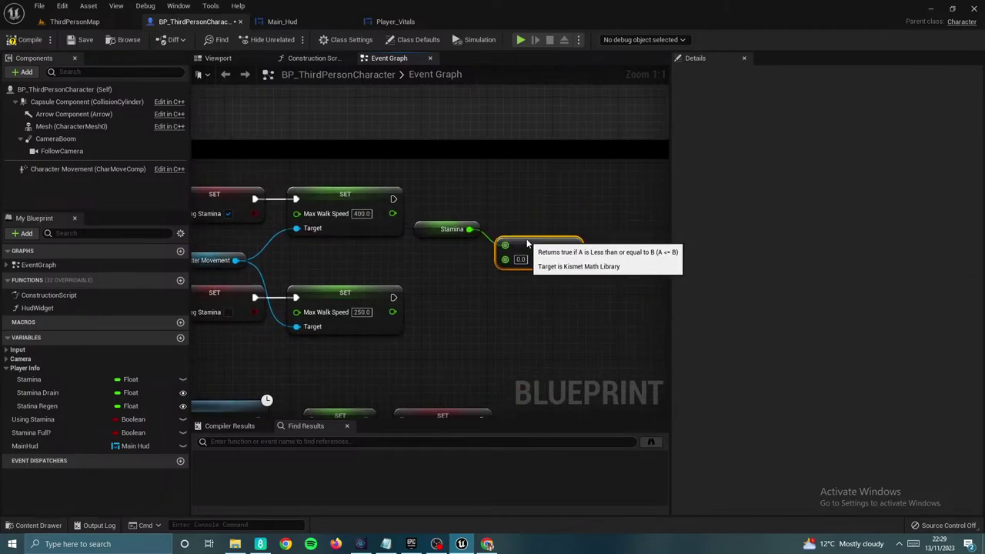
Step: Add a Branch conditioned on the Stamina comparison and run it after the Max Walk Speed 400 setter
{"action": "right_click_drag", "start_coordinate": [565, 260], "coordinate": [493, 247]}
{"action": "left_click_drag", "start_coordinate": [533, 213], "coordinate": [540, 174]}
{"action": "type", "text": "branch"}
{"action": "key", "text": "Return"}
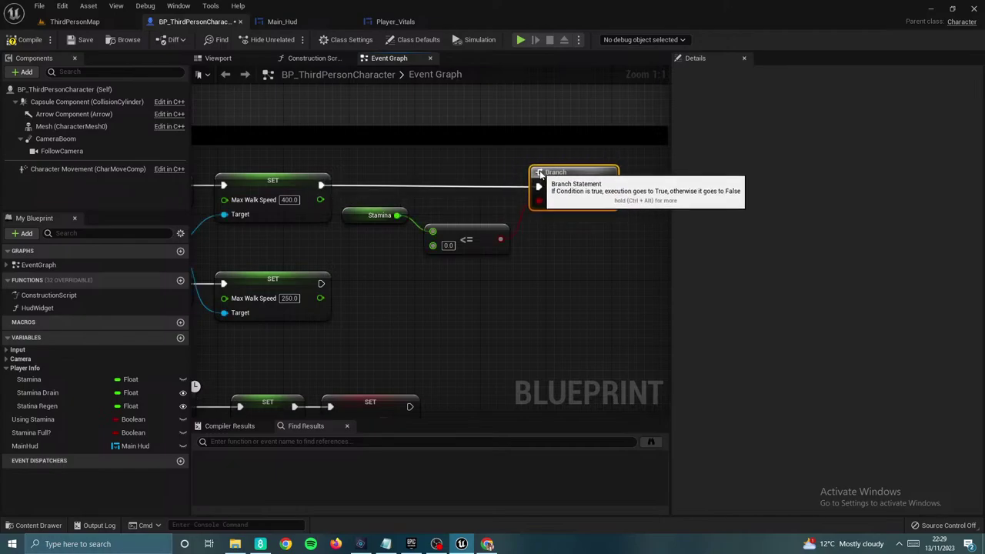
Step: Duplicate the Max Walk Speed 250 setter, place the copy beside the Branch, and connect it to the Branch's True output
{"action": "right_click_drag", "start_coordinate": [580, 242], "coordinate": [494, 234]}
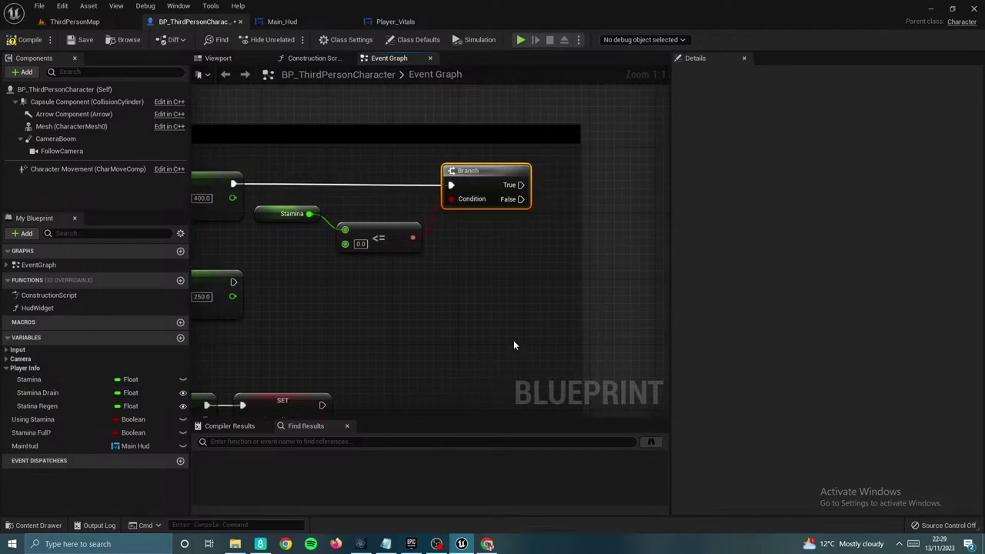
{"action": "scroll", "coordinate": [615, 225], "scroll_direction": "down", "scroll_amount": 1}
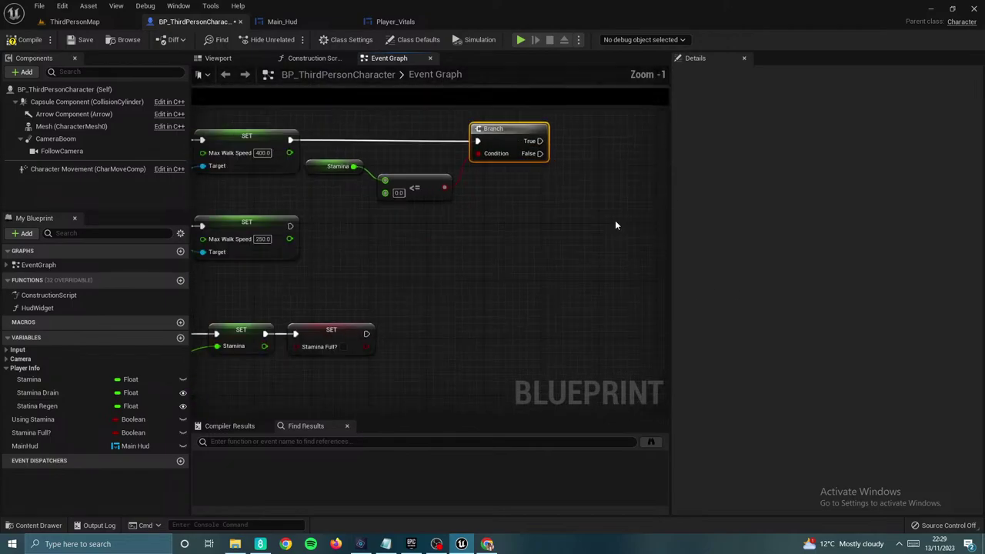
{"action": "scroll", "coordinate": [616, 225], "scroll_direction": "down", "scroll_amount": 2}
{"action": "mouse_move", "coordinate": [445, 260]}
{"action": "right_mouse_down"}
{"action": "mouse_move", "coordinate": [380, 263]}
{"action": "mouse_move", "coordinate": [433, 262]}
{"action": "right_mouse_up"}
{"action": "mouse_move", "coordinate": [568, 272]}
{"action": "right_mouse_down"}
{"action": "mouse_move", "coordinate": [452, 302]}
{"action": "mouse_move", "coordinate": [578, 263]}
{"action": "right_mouse_up"}
{"action": "right_click_drag", "start_coordinate": [517, 344], "coordinate": [492, 280]}
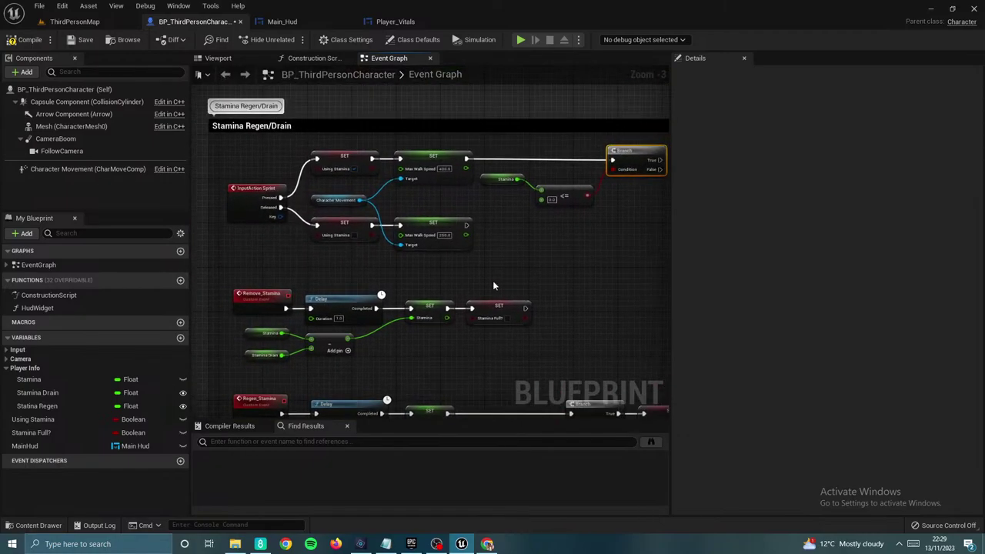
{"action": "right_click_drag", "start_coordinate": [433, 275], "coordinate": [472, 256]}
{"action": "left_click", "coordinate": [464, 235]}
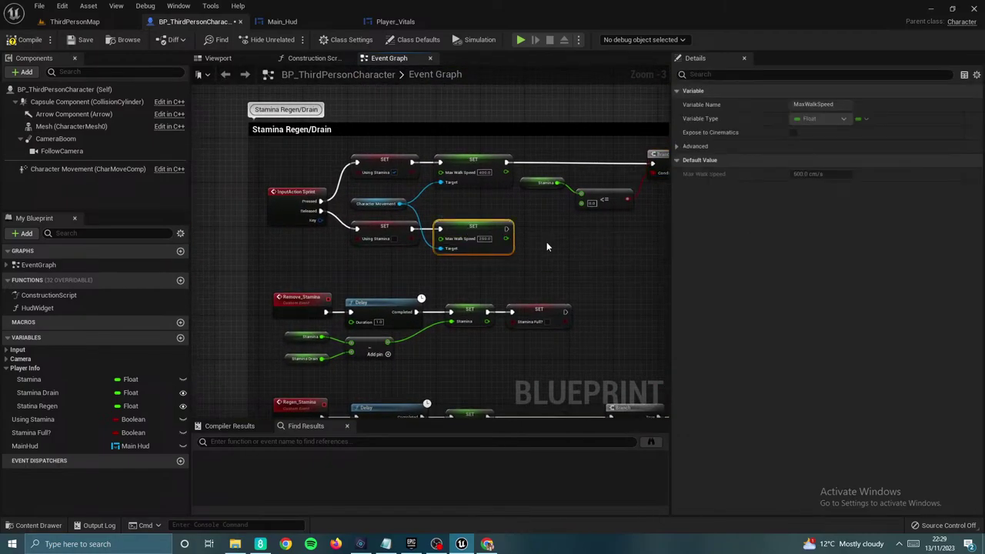
{"action": "right_click_drag", "start_coordinate": [546, 244], "coordinate": [433, 252]}
{"action": "left_click", "coordinate": [584, 201]}
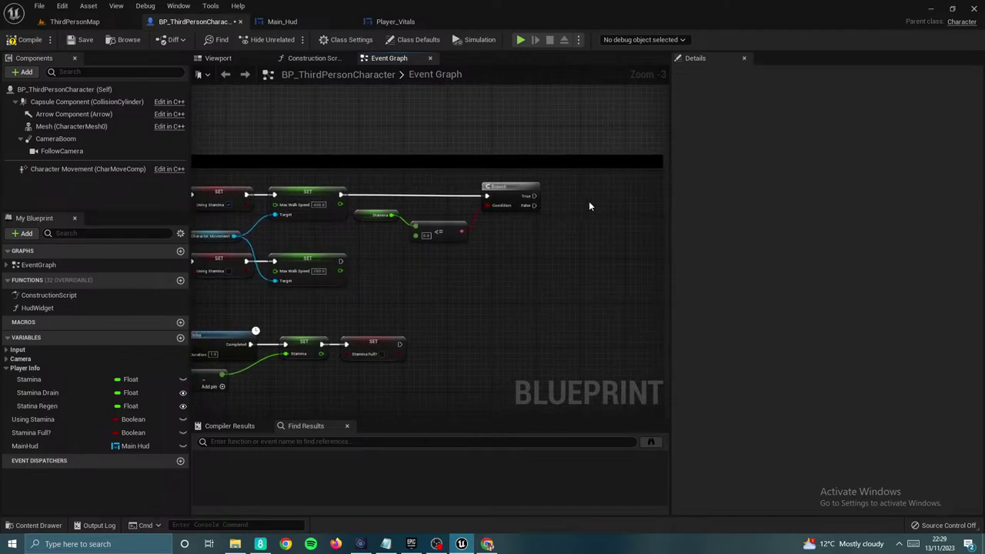
{"action": "key", "text": "ctrl+v"}
{"action": "left_click_drag", "start_coordinate": [601, 209], "coordinate": [595, 186]}
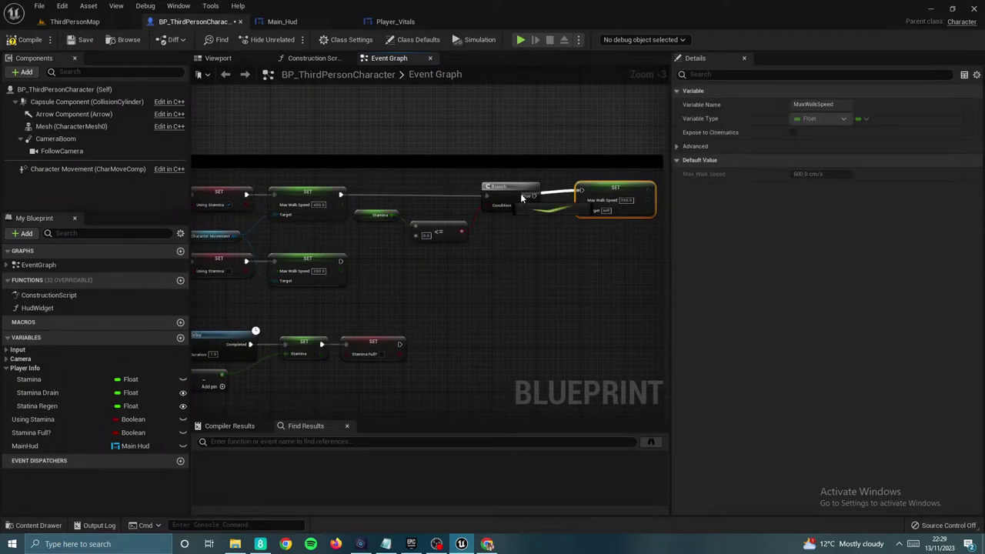
{"action": "left_click_drag", "start_coordinate": [530, 197], "coordinate": [533, 196]}
{"action": "left_click_drag", "start_coordinate": [600, 194], "coordinate": [597, 200]}
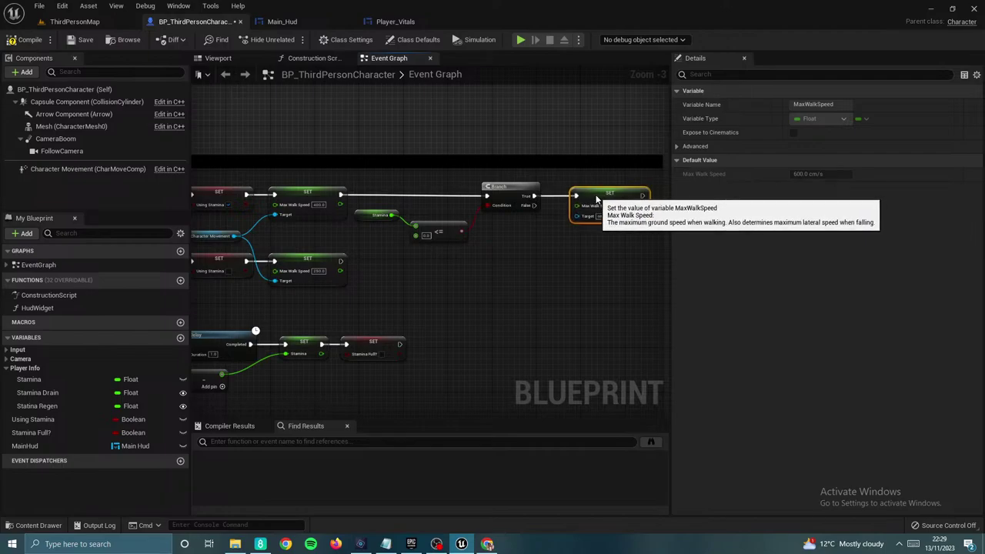
Step: Connect a Character Movement reference to the copied Max Walk Speed setter's target and widen the Stamina Regen/Drain comment box
{"action": "mouse_move", "coordinate": [547, 251]}
{"action": "right_mouse_down"}
{"action": "mouse_move", "coordinate": [479, 249]}
{"action": "mouse_move", "coordinate": [578, 244]}
{"action": "mouse_move", "coordinate": [538, 246]}
{"action": "right_mouse_up"}
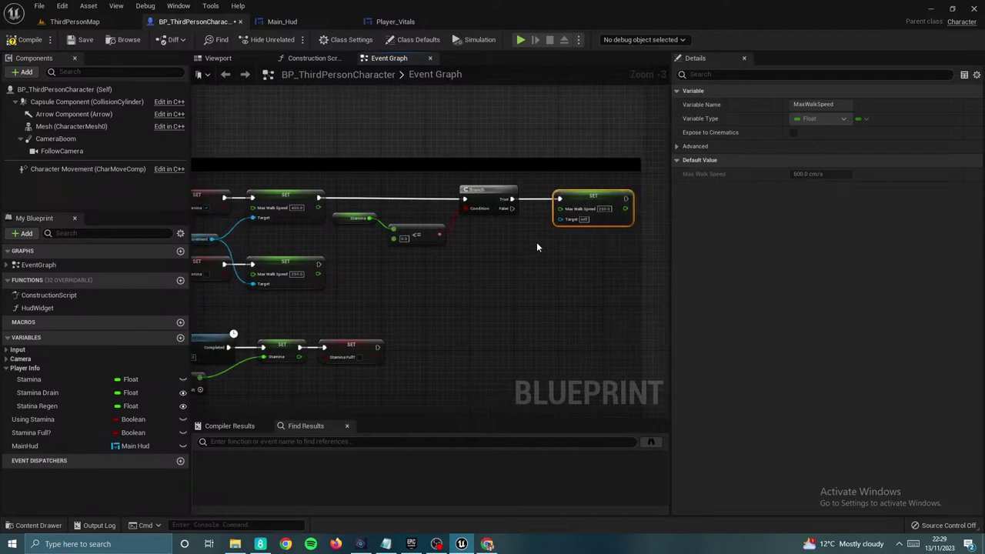
{"action": "scroll", "coordinate": [494, 251], "scroll_direction": "up", "scroll_amount": 3}
{"action": "scroll", "coordinate": [554, 220], "scroll_direction": "down", "scroll_amount": 3}
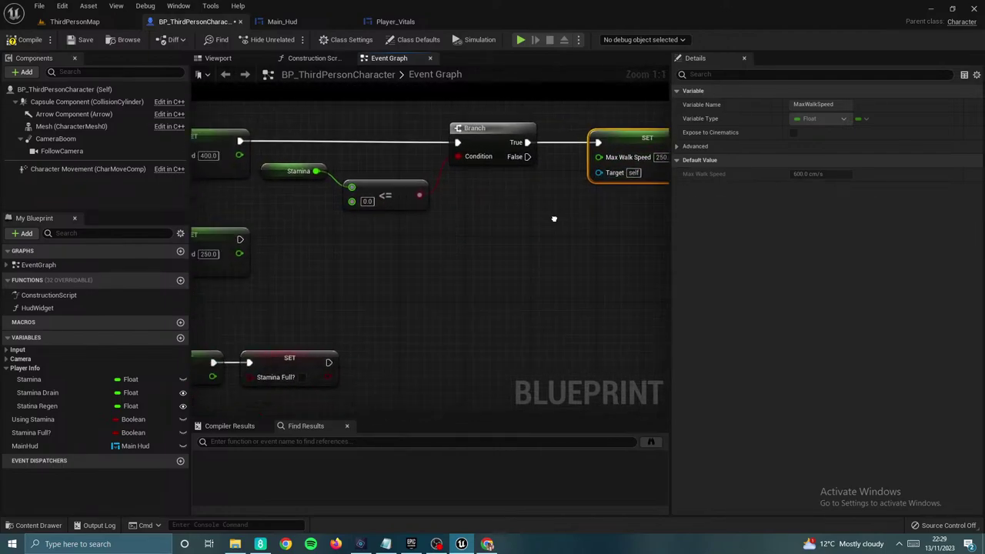
{"action": "scroll", "coordinate": [367, 341], "scroll_direction": "up", "scroll_amount": 3}
{"action": "right_click_drag", "start_coordinate": [376, 355], "coordinate": [191, 312]}
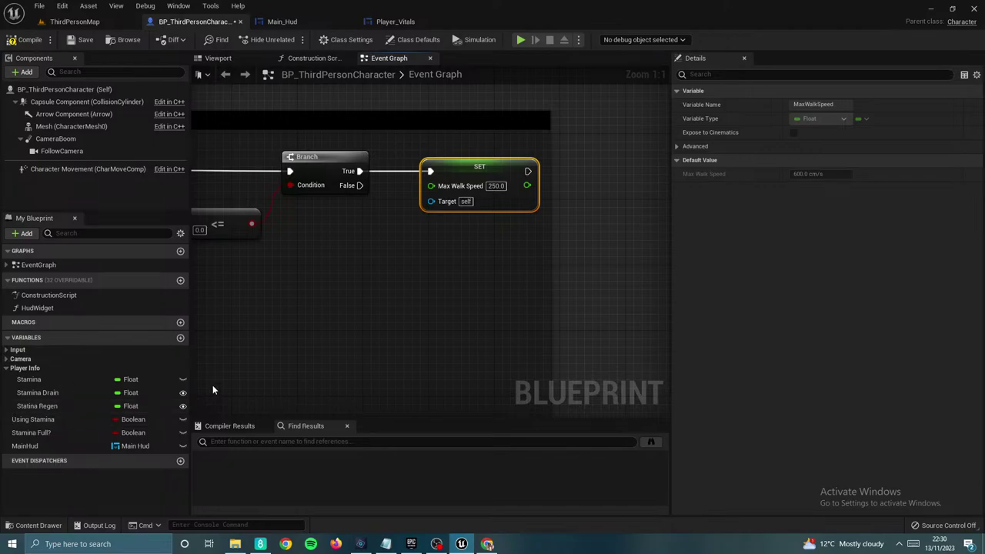
{"action": "left_click_drag", "start_coordinate": [85, 168], "coordinate": [431, 201]}
{"action": "right_click_drag", "start_coordinate": [469, 246], "coordinate": [442, 284]}
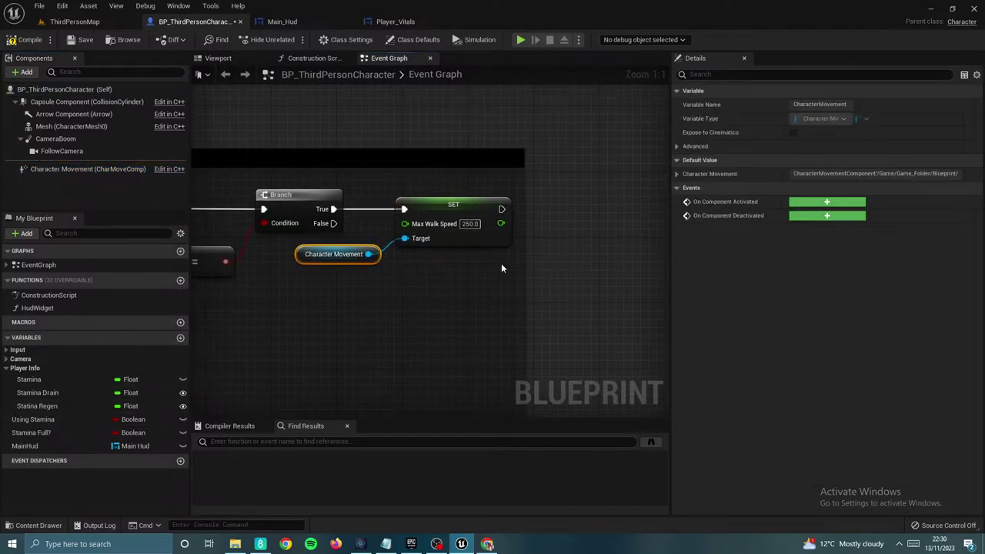
{"action": "left_click_drag", "start_coordinate": [523, 267], "coordinate": [743, 267]}
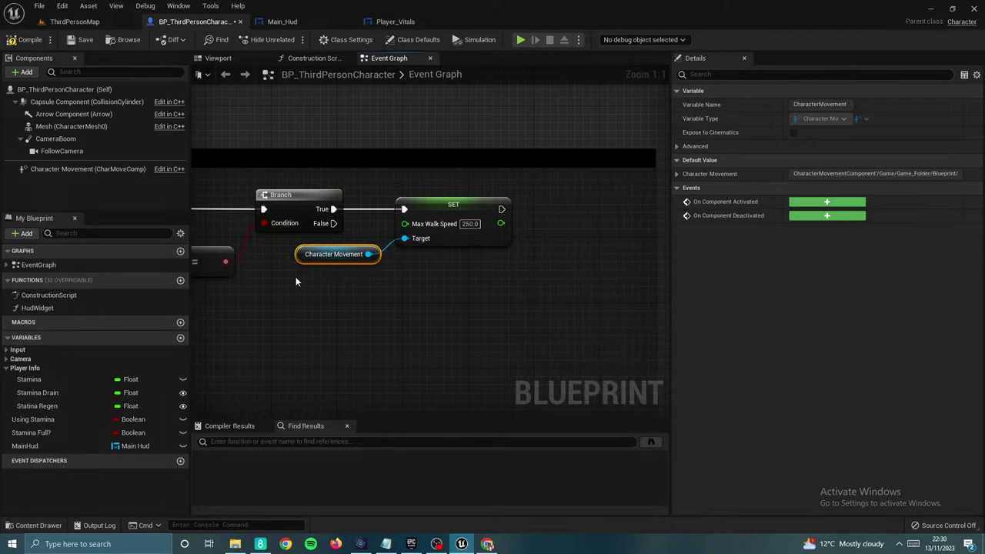
Step: Paste a Using Stamina setter with its value unchecked and connect it after the Branch's Max Walk Speed 250 setter
{"action": "right_click_drag", "start_coordinate": [275, 325], "coordinate": [618, 320]}
{"action": "right_click_drag", "start_coordinate": [255, 250], "coordinate": [329, 254]}
{"action": "mouse_move", "coordinate": [358, 301]}
{"action": "right_mouse_down"}
{"action": "mouse_move", "coordinate": [390, 307]}
{"action": "mouse_move", "coordinate": [340, 295]}
{"action": "right_mouse_up"}
{"action": "left_click", "coordinate": [306, 290]}
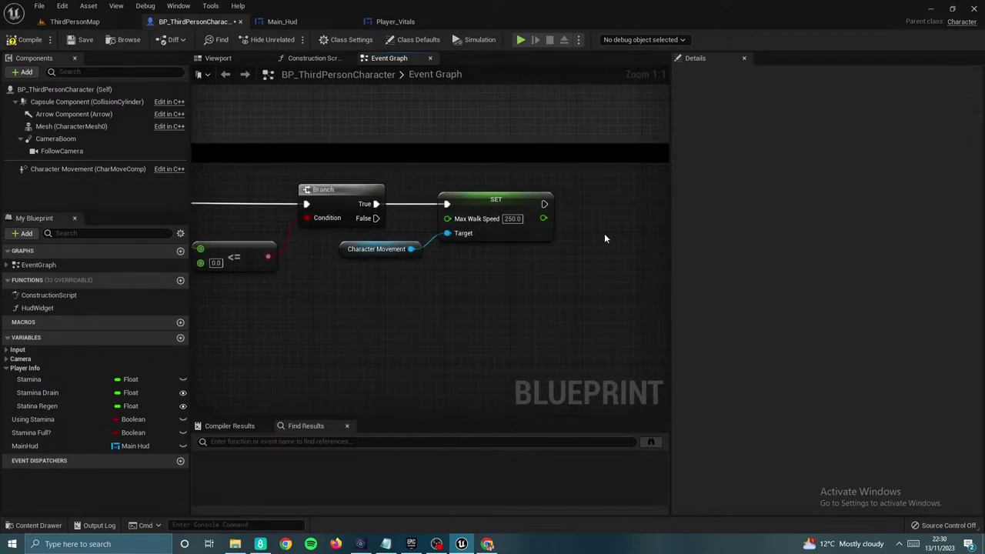
{"action": "key", "text": "ctrl+v"}
{"action": "left_click_drag", "start_coordinate": [607, 239], "coordinate": [604, 198]}
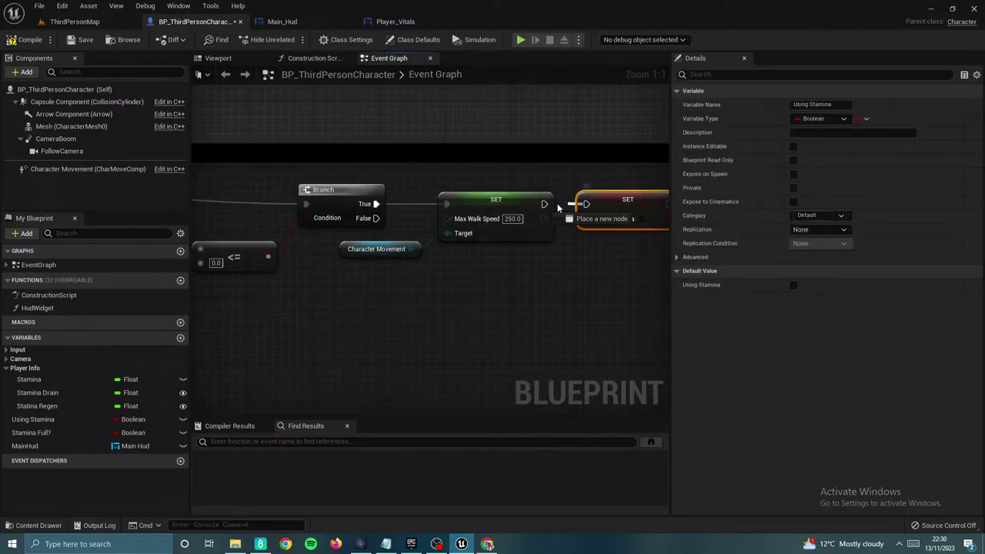
{"action": "right_click_drag", "start_coordinate": [587, 188], "coordinate": [474, 253]}
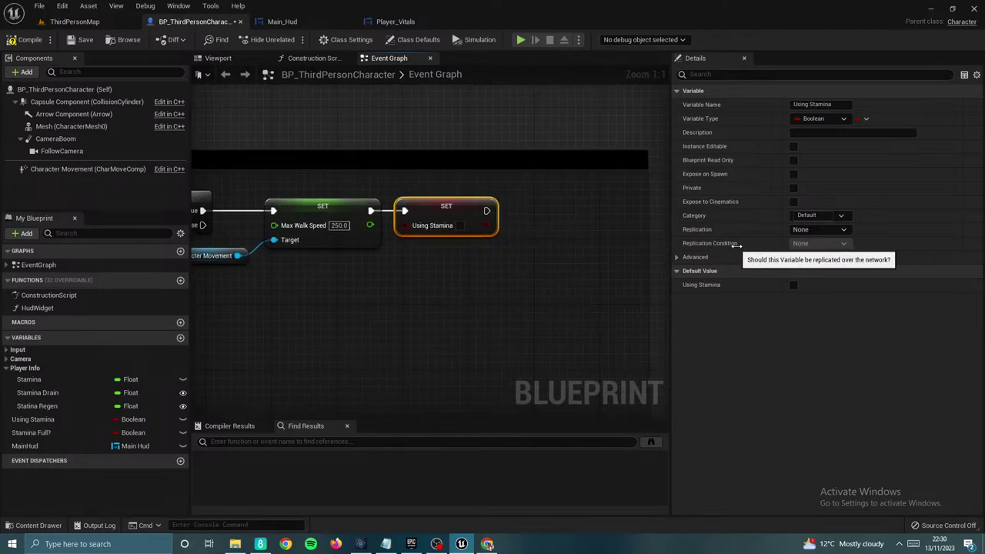
Step: Add a Regen Stamina call that runs after the pasted Using Stamina setter
{"action": "scroll", "coordinate": [538, 263], "scroll_direction": "down", "scroll_amount": 2}
{"action": "right_click_drag", "start_coordinate": [377, 279], "coordinate": [506, 268]}
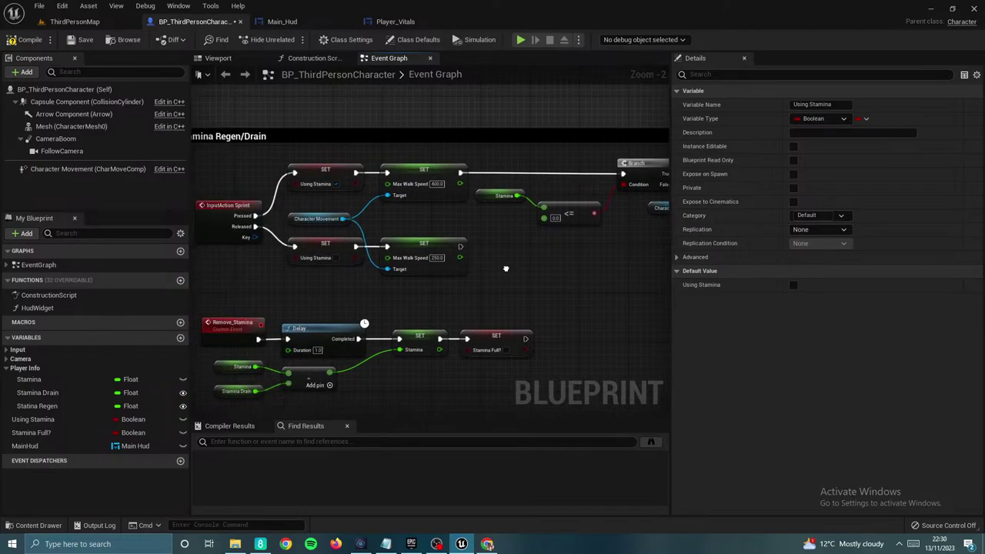
{"action": "right_click_drag", "start_coordinate": [364, 296], "coordinate": [401, 214]}
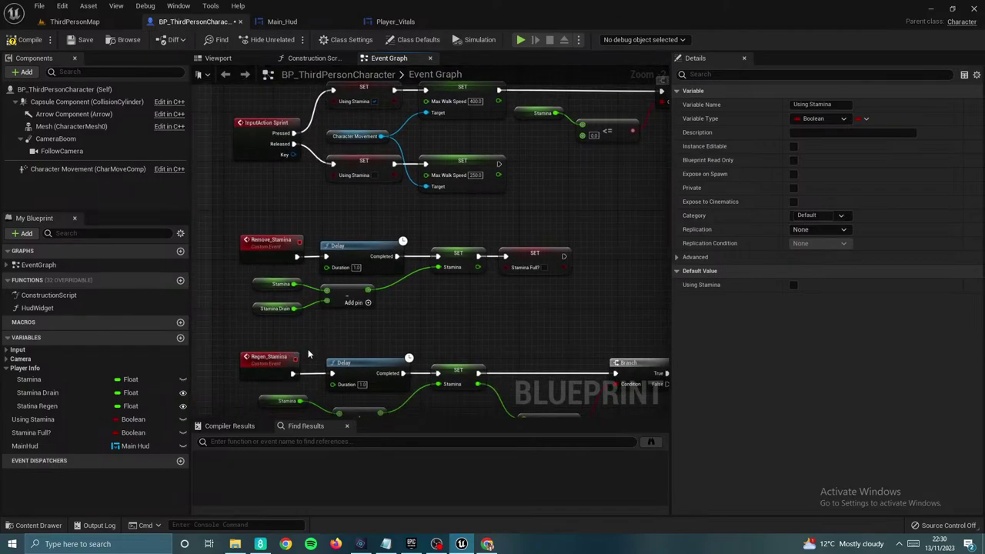
{"action": "right_click_drag", "start_coordinate": [430, 318], "coordinate": [243, 415]}
{"action": "right_click_drag", "start_coordinate": [525, 262], "coordinate": [319, 271]}
{"action": "right_click_drag", "start_coordinate": [524, 216], "coordinate": [444, 221]}
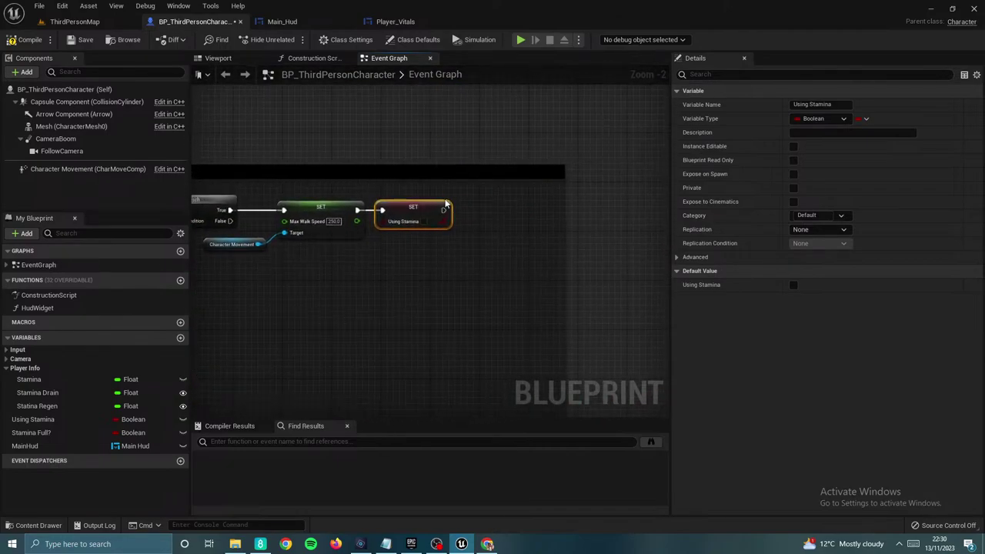
{"action": "left_click_drag", "start_coordinate": [504, 212], "coordinate": [503, 213]}
{"action": "type", "text": "REGEN"}
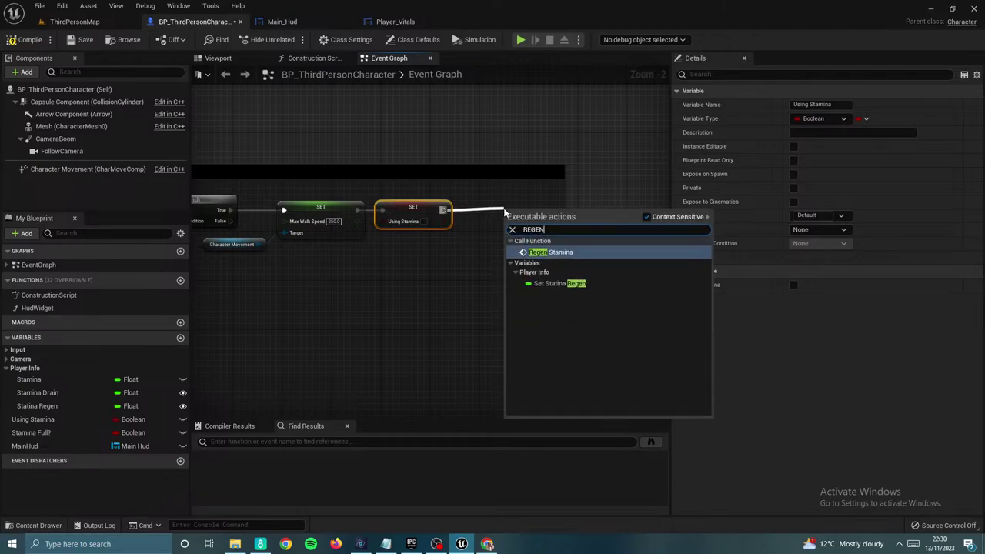
{"action": "left_click", "coordinate": [558, 255]}
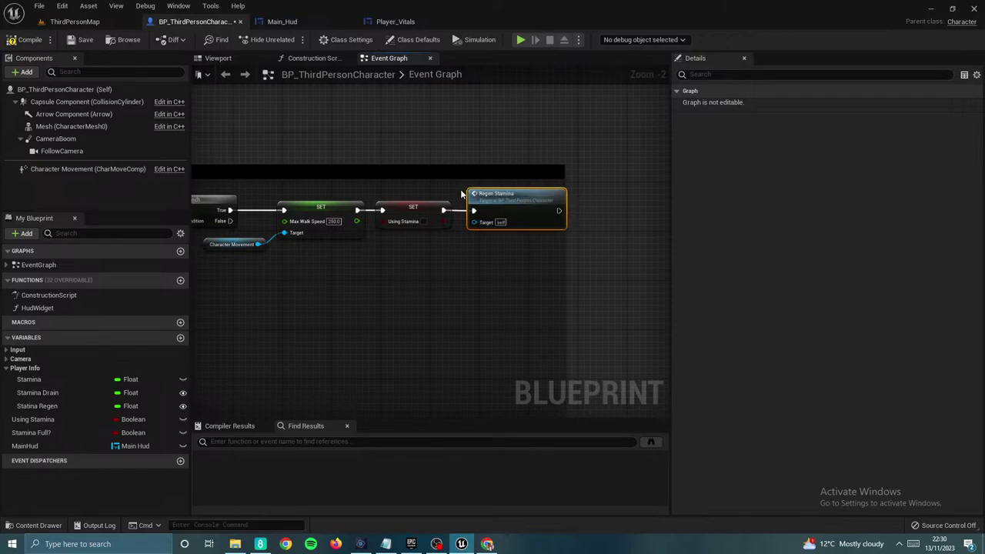
{"action": "left_click_drag", "start_coordinate": [522, 212], "coordinate": [486, 229]}
Step: Examine the Event Tick branches that call Remove Stamina and Regen Stamina
{"action": "right_click_drag", "start_coordinate": [421, 160], "coordinate": [549, 237]}
{"action": "right_click_drag", "start_coordinate": [278, 109], "coordinate": [457, 233]}
{"action": "scroll", "coordinate": [458, 232], "scroll_direction": "down", "scroll_amount": 3}
{"action": "right_click_drag", "start_coordinate": [315, 171], "coordinate": [631, 239]}
{"action": "scroll", "coordinate": [389, 228], "scroll_direction": "up", "scroll_amount": 4}
{"action": "scroll", "coordinate": [390, 230], "scroll_direction": "down", "scroll_amount": 5}
{"action": "scroll", "coordinate": [394, 261], "scroll_direction": "up", "scroll_amount": 6}
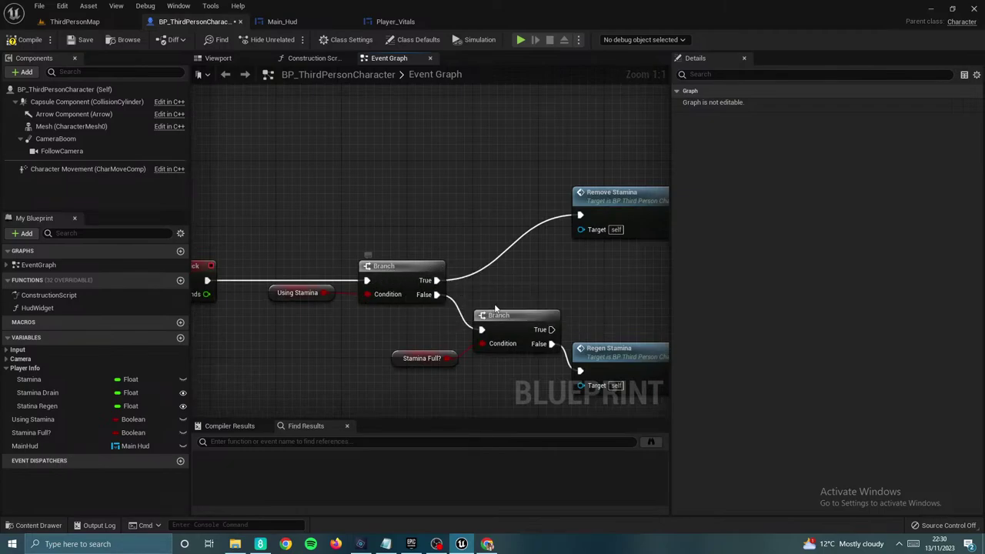
{"action": "right_click_drag", "start_coordinate": [514, 286], "coordinate": [383, 218]}
{"action": "scroll", "coordinate": [433, 263], "scroll_direction": "down", "scroll_amount": 4}
Step: Delete the Regen Stamina call following the Using Stamina setter in the sprint chain
{"action": "right_click_drag", "start_coordinate": [544, 299], "coordinate": [414, 281]}
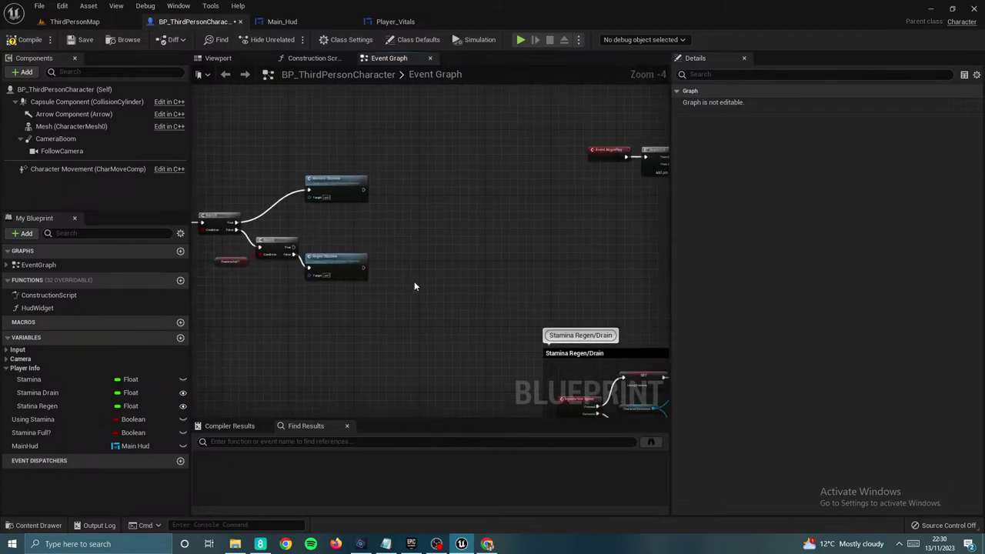
{"action": "scroll", "coordinate": [414, 281], "scroll_direction": "down", "scroll_amount": 4}
{"action": "right_click_drag", "start_coordinate": [663, 369], "coordinate": [482, 340]}
{"action": "scroll", "coordinate": [504, 339], "scroll_direction": "up", "scroll_amount": 5}
{"action": "right_click_drag", "start_coordinate": [441, 296], "coordinate": [453, 341]}
{"action": "left_click", "coordinate": [446, 300]}
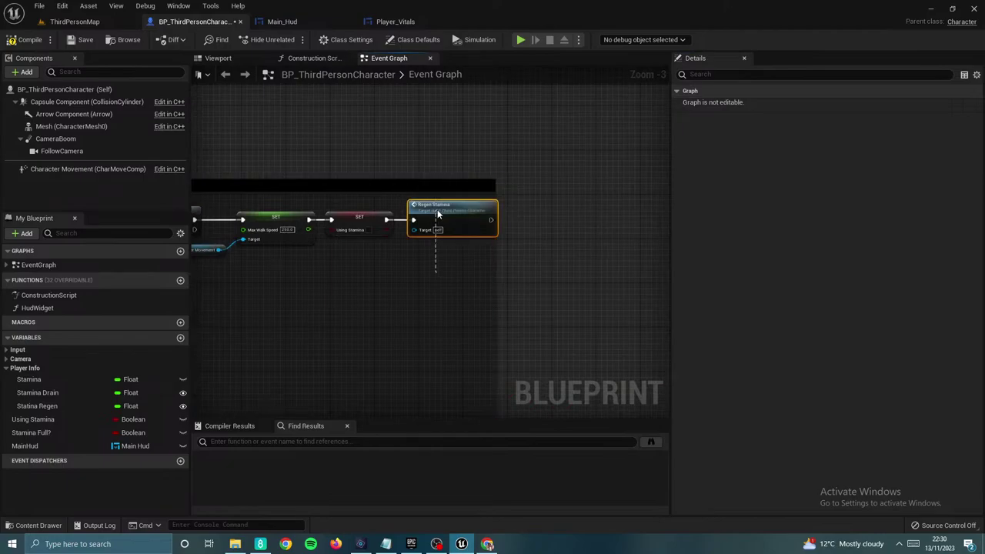
{"action": "key", "text": "Delete"}
Step: Compile and save the character blueprint, then playtest sprinting until the stamina bar is empty and stop the preview
{"action": "right_click_drag", "start_coordinate": [439, 213], "coordinate": [504, 225]}
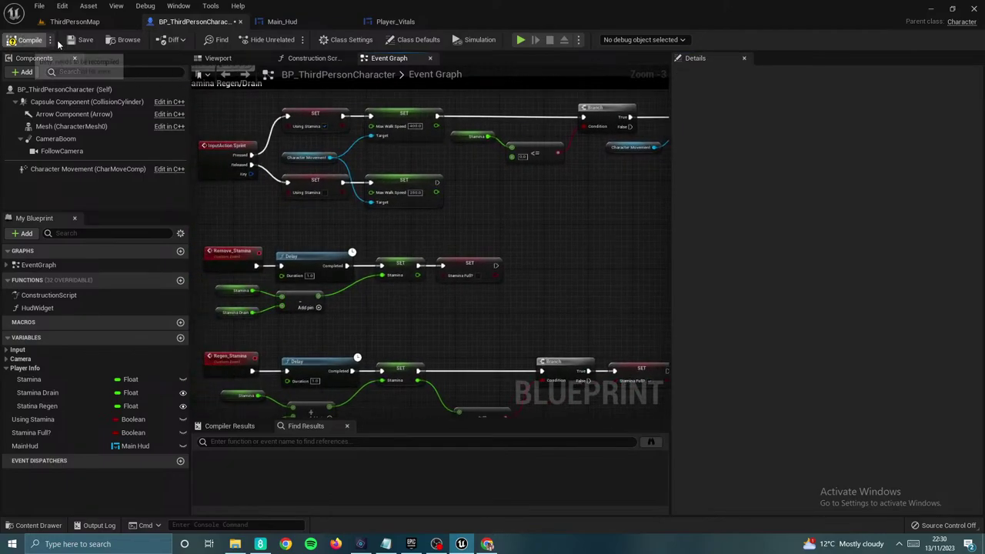
{"action": "left_click", "coordinate": [521, 40]}
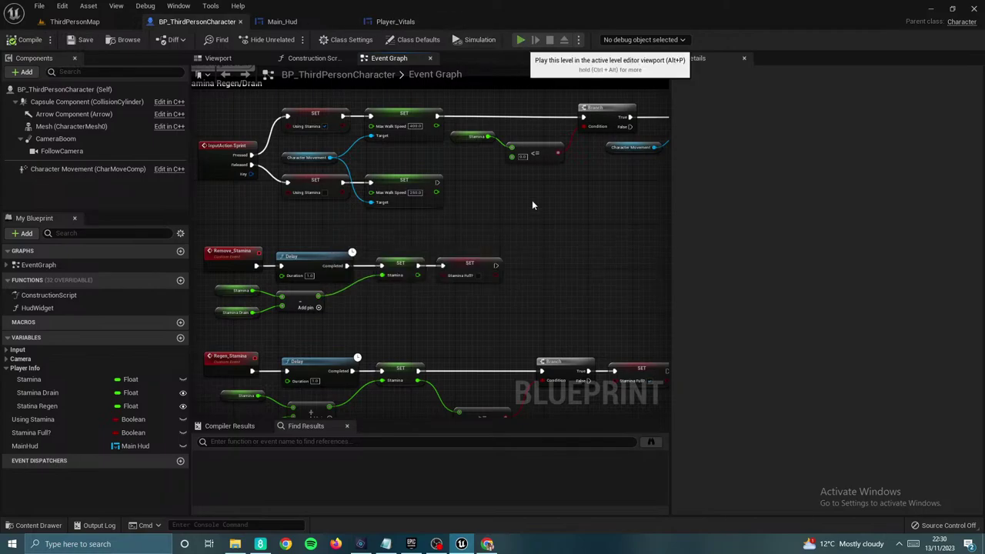
{"action": "left_click", "coordinate": [540, 269]}
{"action": "key", "text": "w"}
{"action": "key", "text": "shift"}
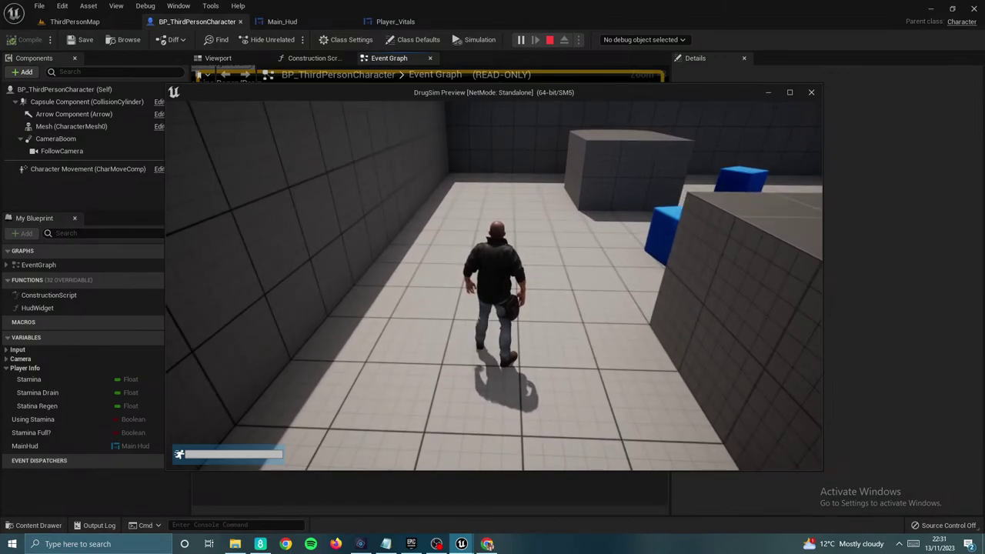
{"action": "key", "text": "Escape"}
Step: Move the Using Stamina getter slightly lower beside the Event Tick Branch it feeds
{"action": "right_click_drag", "start_coordinate": [352, 223], "coordinate": [496, 315]}
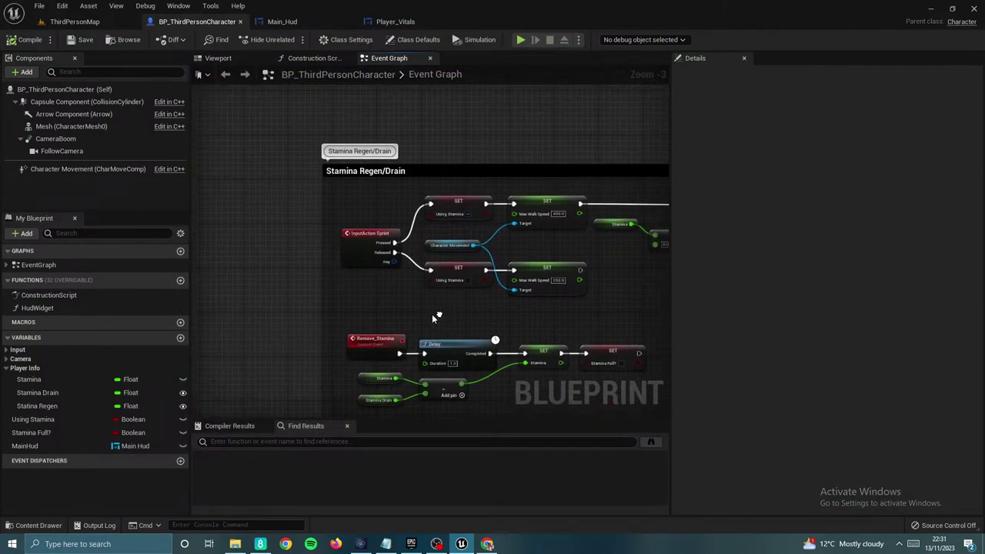
{"action": "scroll", "coordinate": [433, 314], "scroll_direction": "down", "scroll_amount": 4}
{"action": "right_click_drag", "start_coordinate": [386, 239], "coordinate": [474, 357]}
{"action": "scroll", "coordinate": [362, 334], "scroll_direction": "up", "scroll_amount": 4}
{"action": "right_click_drag", "start_coordinate": [383, 278], "coordinate": [391, 268]}
{"action": "scroll", "coordinate": [392, 269], "scroll_direction": "up", "scroll_amount": 3}
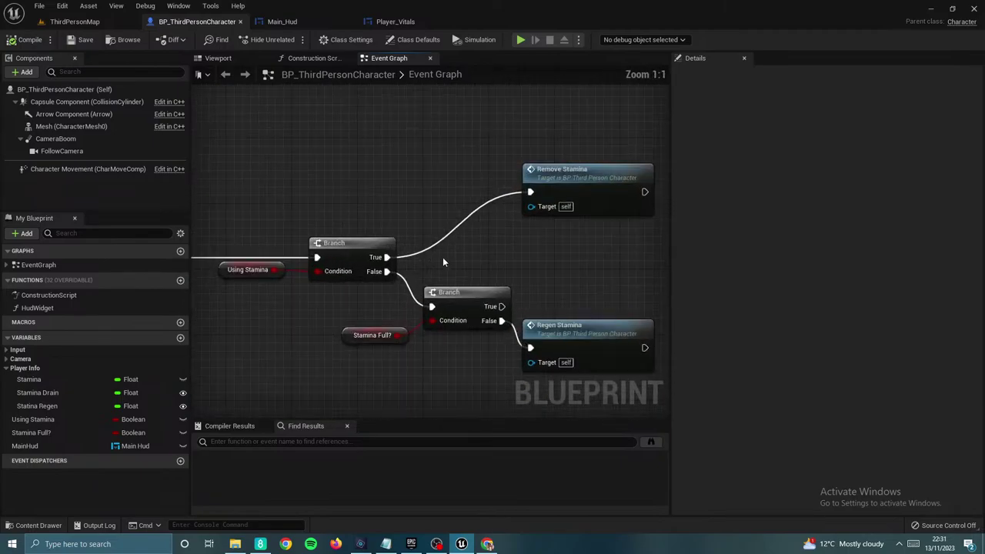
{"action": "right_click_drag", "start_coordinate": [251, 261], "coordinate": [382, 223]}
{"action": "left_click_drag", "start_coordinate": [335, 264], "coordinate": [349, 279]}
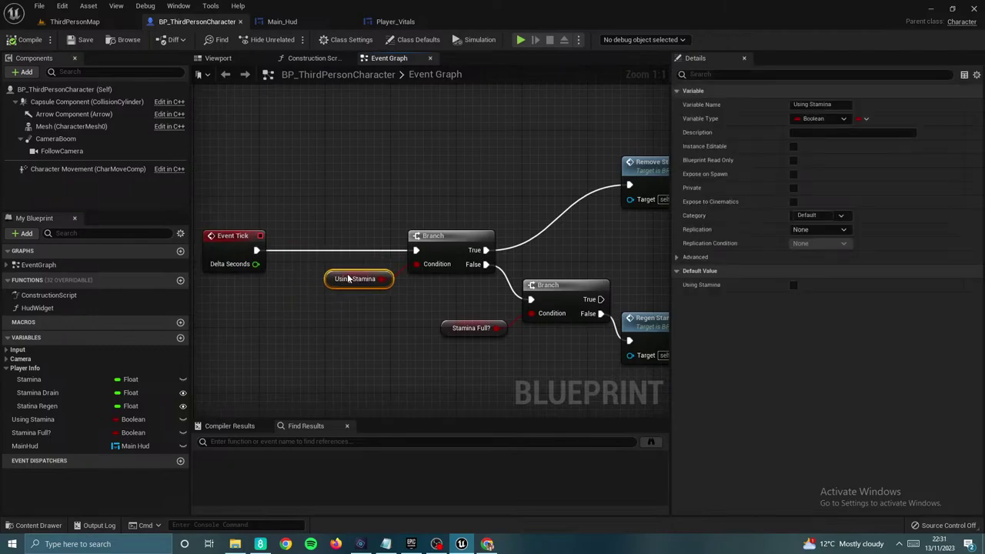
Step: Disconnect the zero-stamina Branch from the Max Walk Speed 400 setter and move its whole node group beside the Remove_Stamina chain
{"action": "right_click_drag", "start_coordinate": [419, 300], "coordinate": [242, 312]}
{"action": "scroll", "coordinate": [402, 242], "scroll_direction": "down", "scroll_amount": 4}
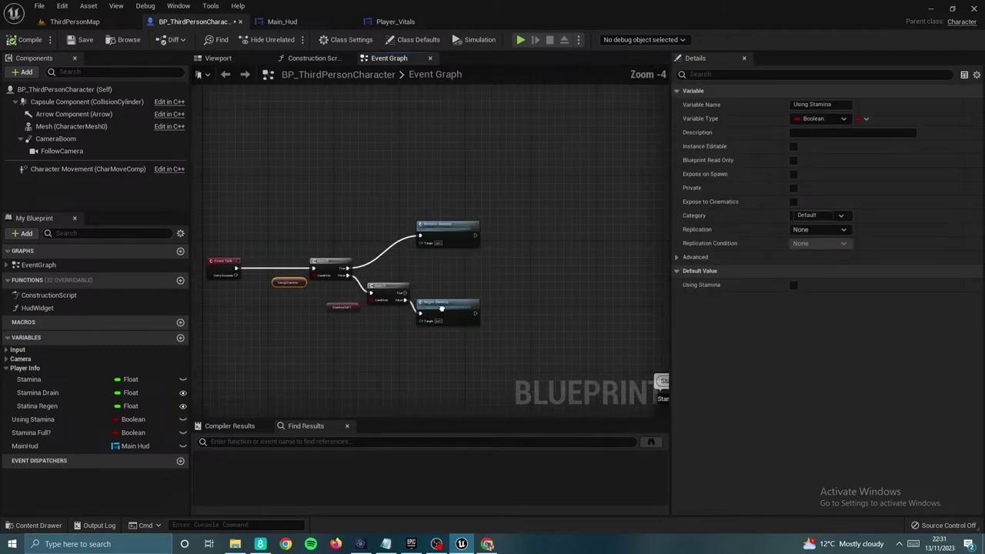
{"action": "right_click_drag", "start_coordinate": [401, 241], "coordinate": [415, 262]}
{"action": "right_click_drag", "start_coordinate": [510, 240], "coordinate": [433, 244]}
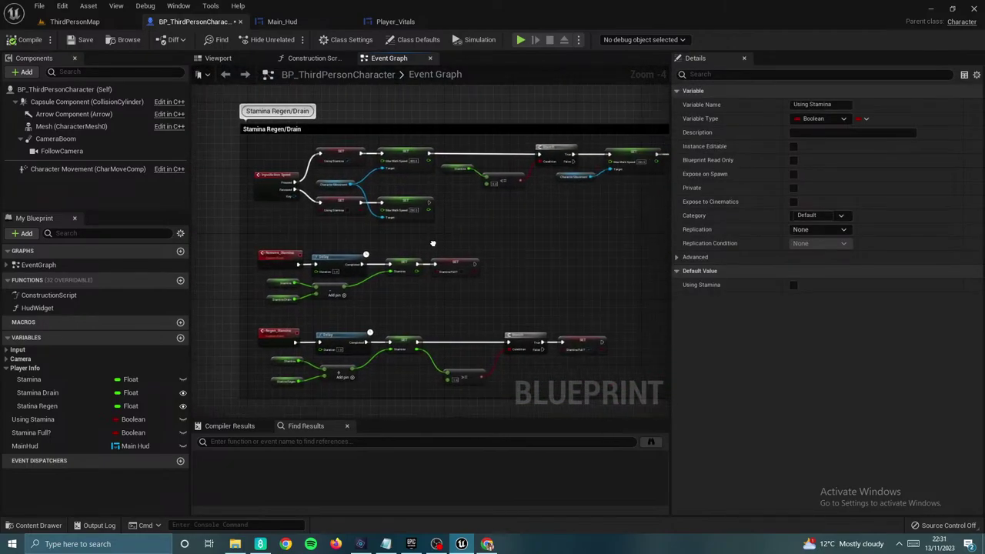
{"action": "right_click_drag", "start_coordinate": [501, 253], "coordinate": [409, 285]}
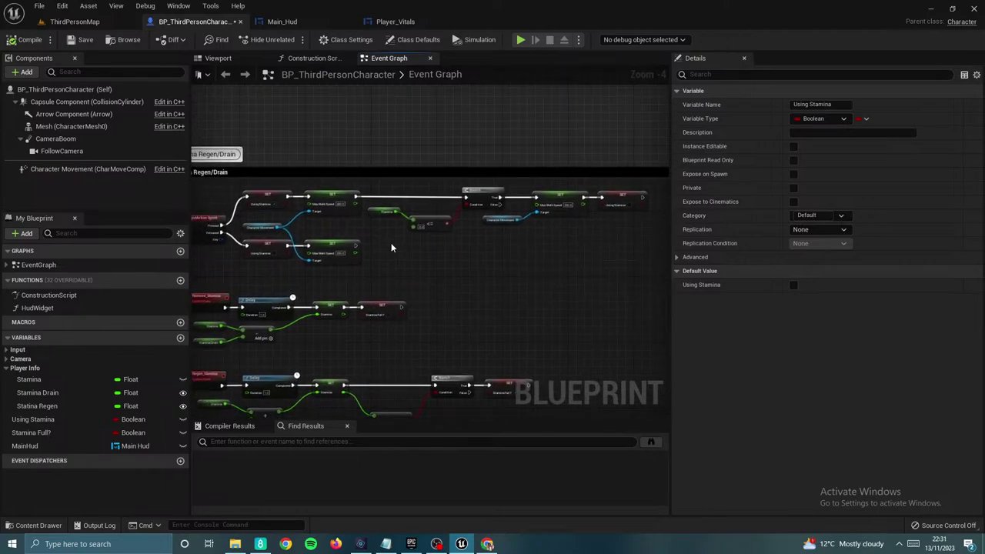
{"action": "left_click_drag", "start_coordinate": [617, 194], "coordinate": [616, 193]}
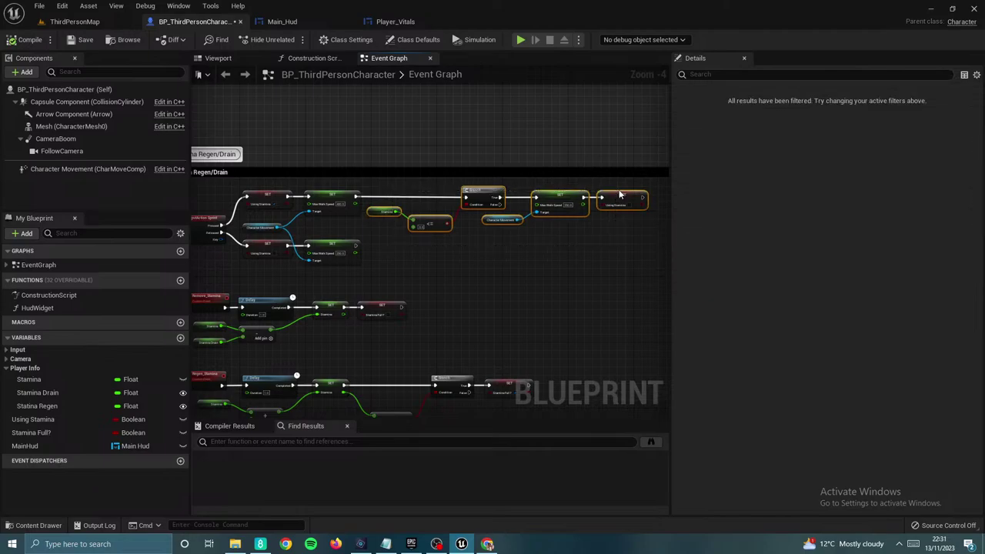
{"action": "left_click", "coordinate": [399, 196]}
{"action": "left_click", "coordinate": [400, 198], "text": "alt"}
{"action": "left_click_drag", "start_coordinate": [382, 263], "coordinate": [620, 315]}
Step: Connect the Remove_Stamina chain's Stamina Full? setter to the input of the zero-stamina Branch
{"action": "right_click_drag", "start_coordinate": [443, 311], "coordinate": [448, 268]}
{"action": "scroll", "coordinate": [448, 268], "scroll_direction": "up", "scroll_amount": 5}
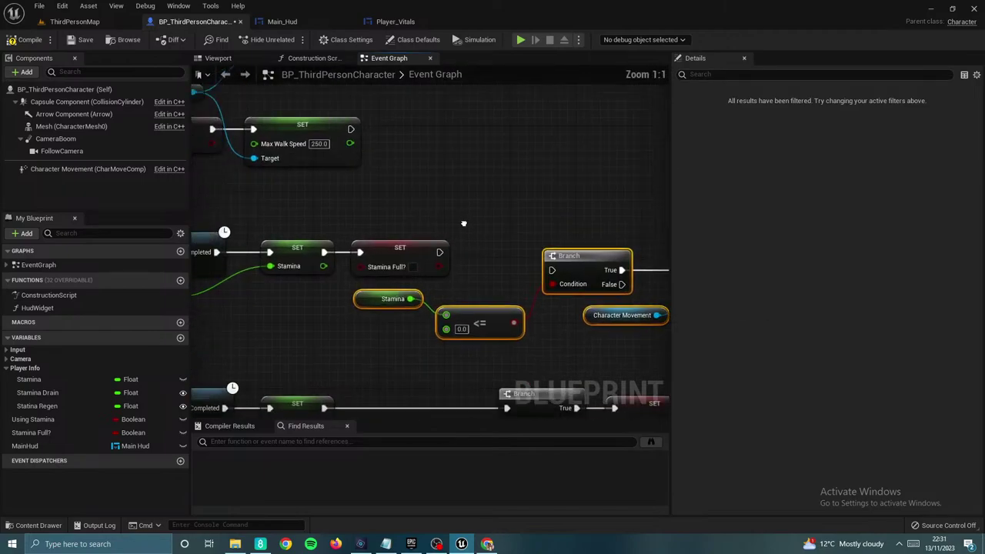
{"action": "right_click_drag", "start_coordinate": [505, 244], "coordinate": [490, 215]}
{"action": "left_click_drag", "start_coordinate": [512, 233], "coordinate": [624, 251]}
{"action": "right_click_drag", "start_coordinate": [620, 267], "coordinate": [345, 220]}
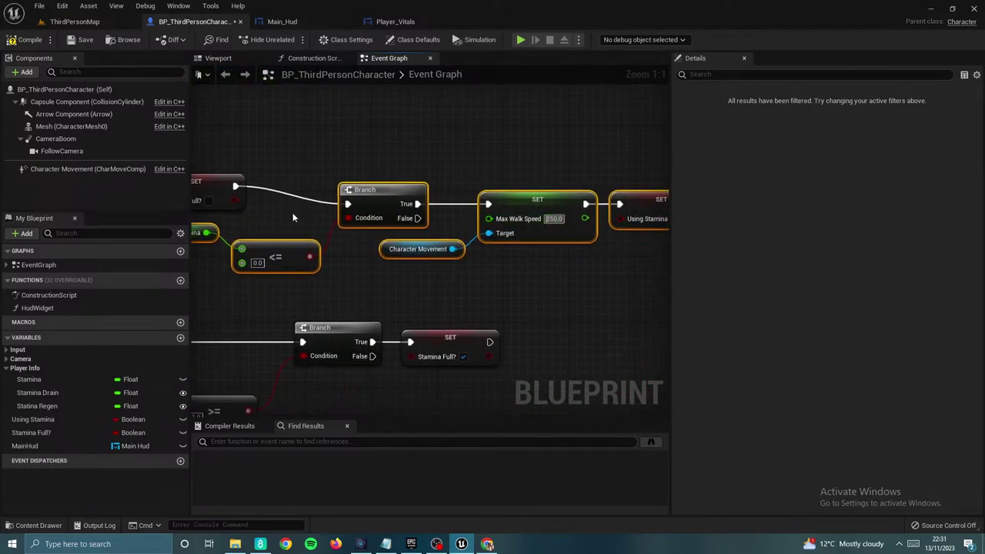
{"action": "right_click_drag", "start_coordinate": [548, 265], "coordinate": [423, 247]}
{"action": "scroll", "coordinate": [423, 247], "scroll_direction": "down", "scroll_amount": 3}
{"action": "right_click_drag", "start_coordinate": [258, 247], "coordinate": [407, 255]}
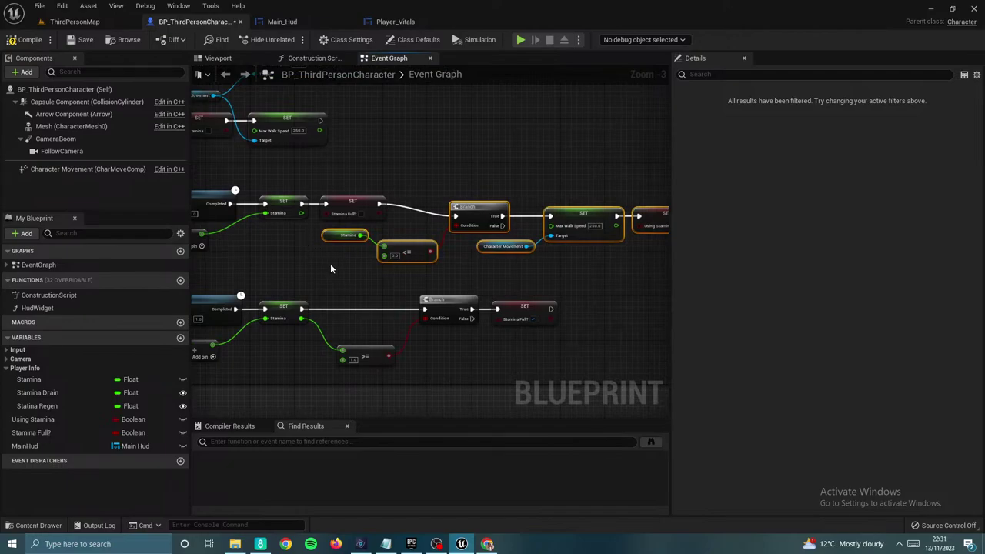
Step: Align the zero-stamina Branch and its setters with the Remove_Stamina chain, place the comparison beneath, and save the blueprint
{"action": "left_click_drag", "start_coordinate": [332, 263], "coordinate": [424, 260]}
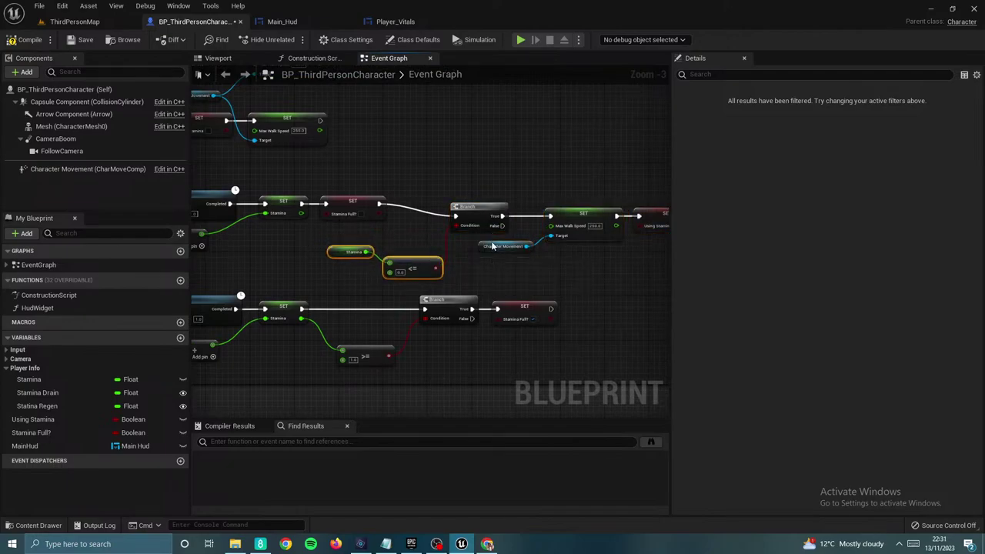
{"action": "left_click_drag", "start_coordinate": [477, 214], "coordinate": [453, 202]}
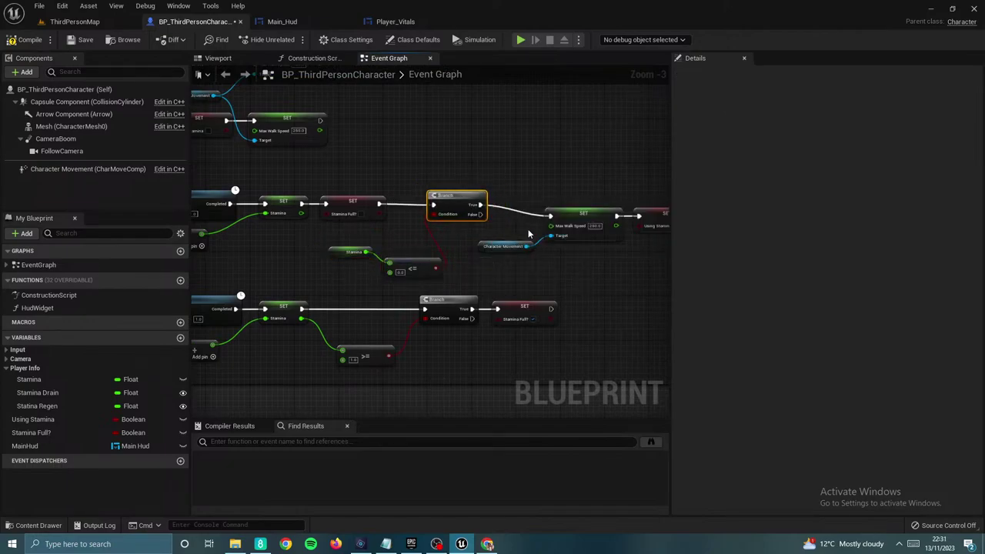
{"action": "right_click_drag", "start_coordinate": [529, 231], "coordinate": [441, 219]}
{"action": "left_click_drag", "start_coordinate": [441, 242], "coordinate": [570, 192]}
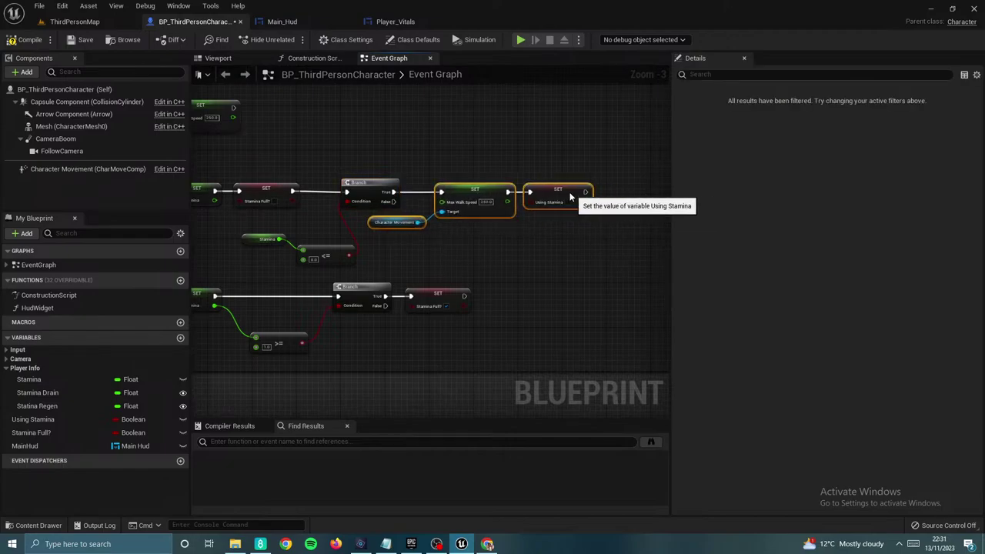
{"action": "left_click", "coordinate": [81, 40]}
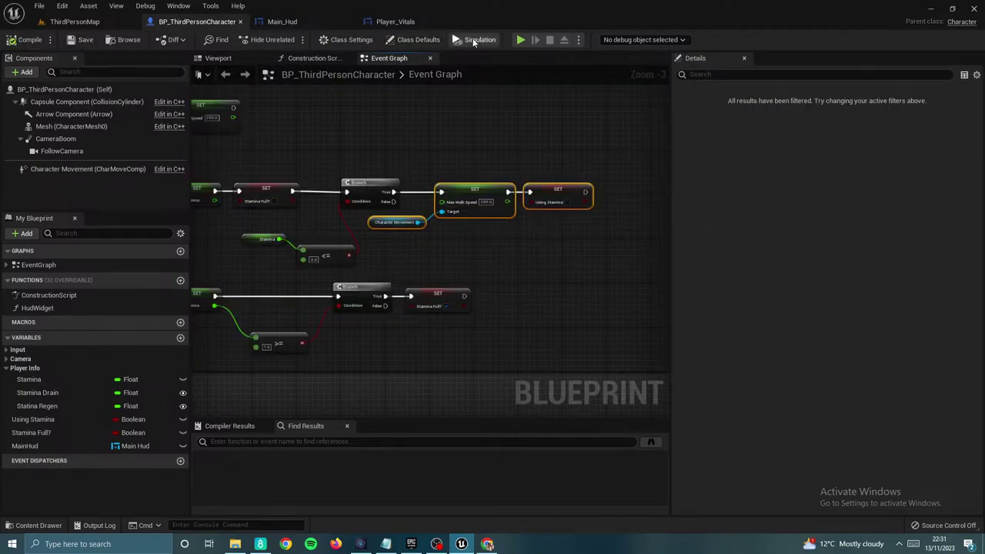
Step: Play-test the level by sprinting until the stamina bar drains, then keep walking to check walking speed and stamina regeneration
{"action": "left_click", "coordinate": [521, 39]}
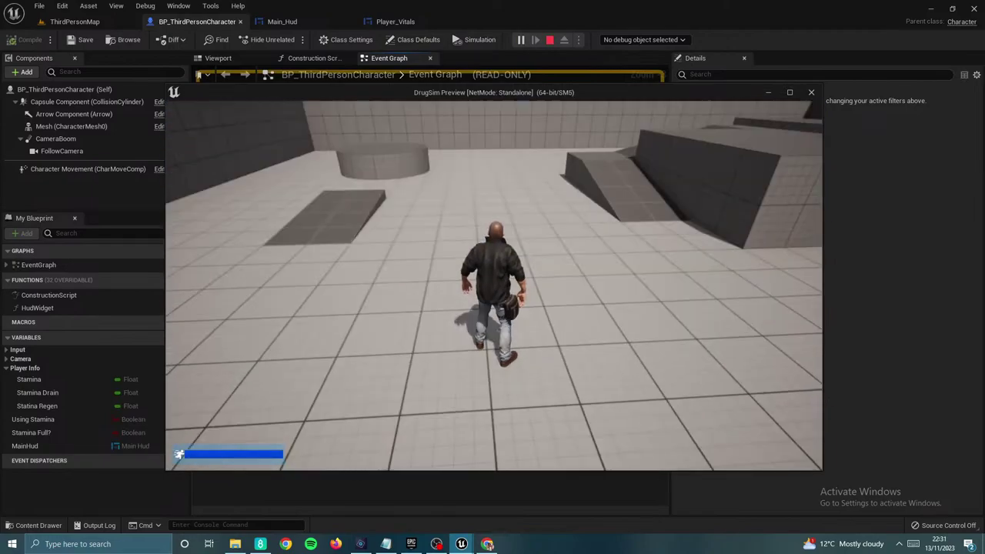
{"action": "key", "text": "w"}
{"action": "key", "text": "shift"}
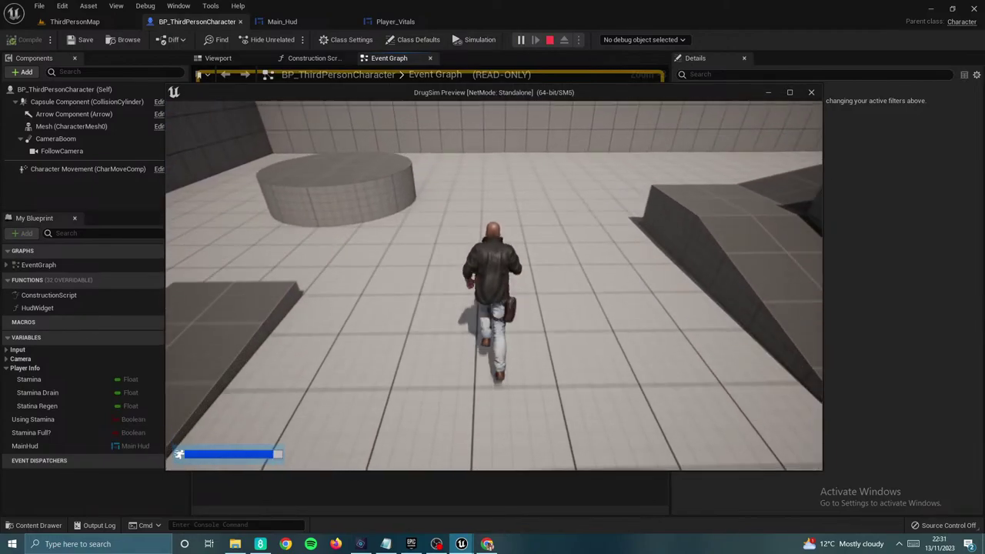
{"action": "key", "text": "shift+w"}
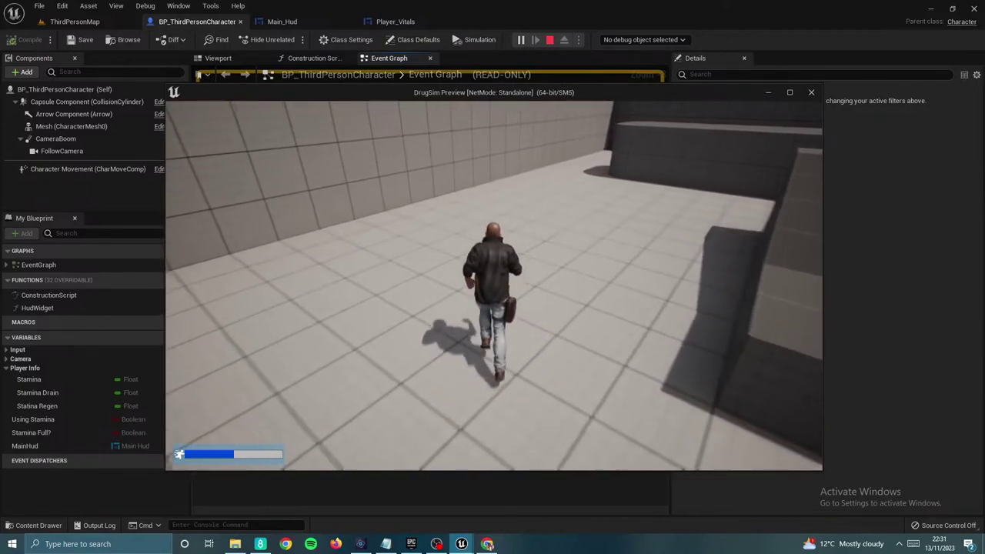
{"action": "key", "text": "shift+w"}
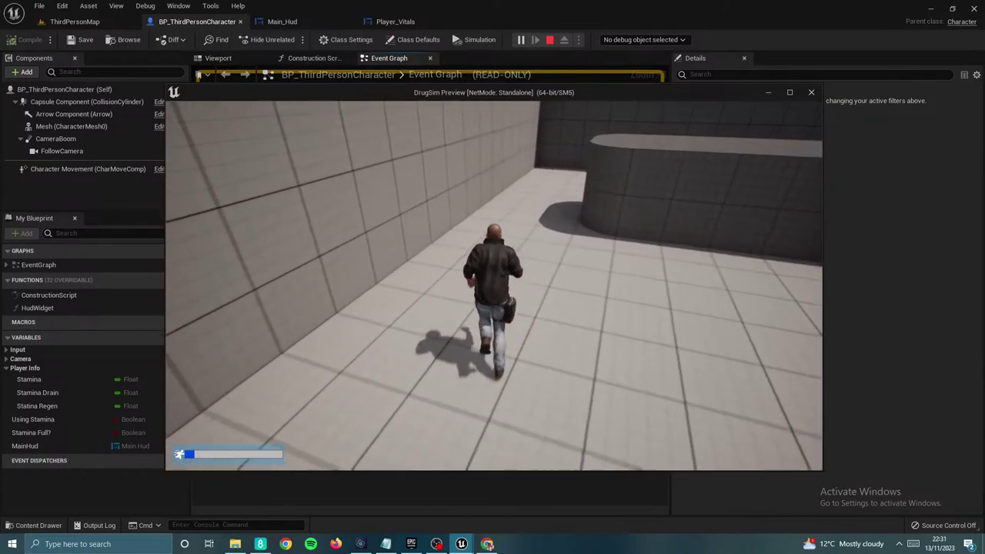
{"action": "key", "text": "w"}
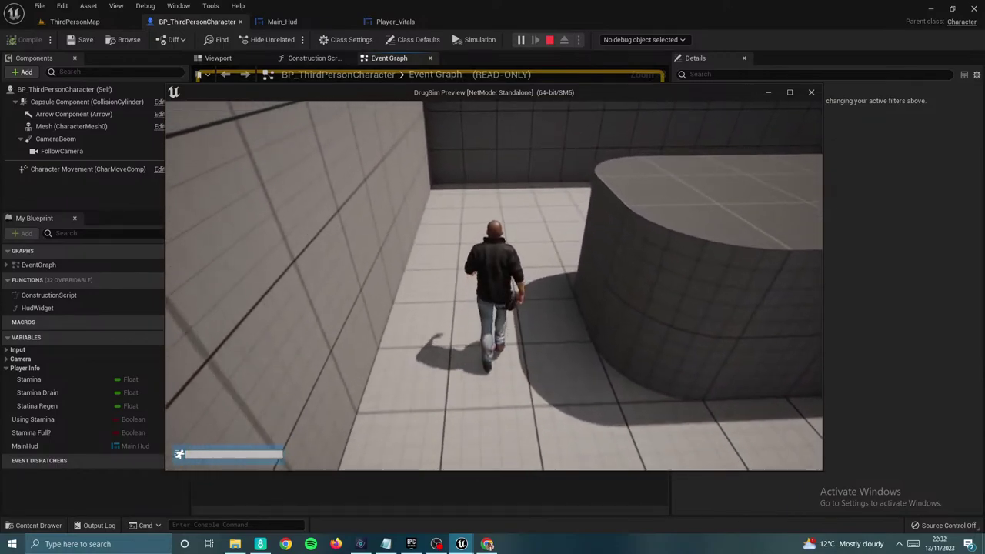
{"action": "key", "text": "w"}
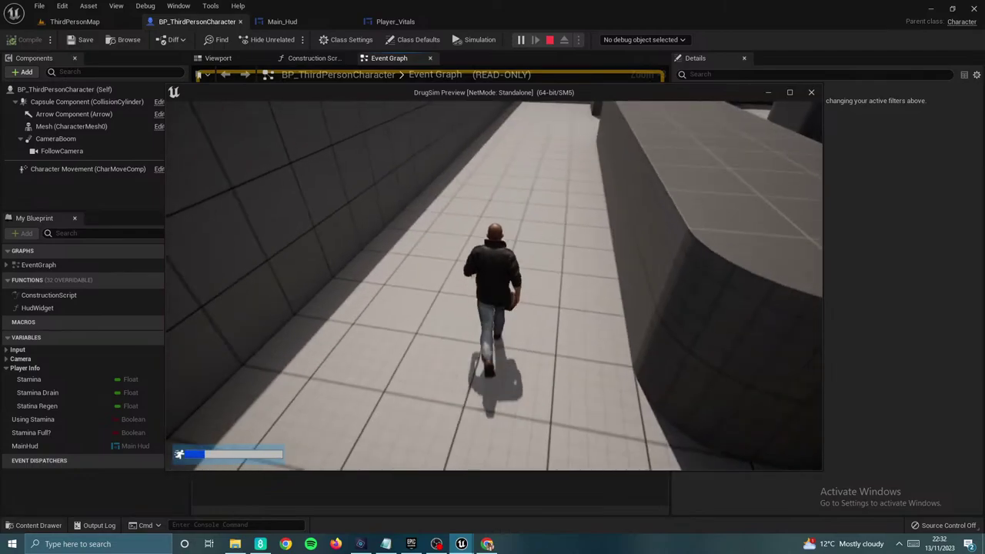
{"action": "key", "text": "w"}
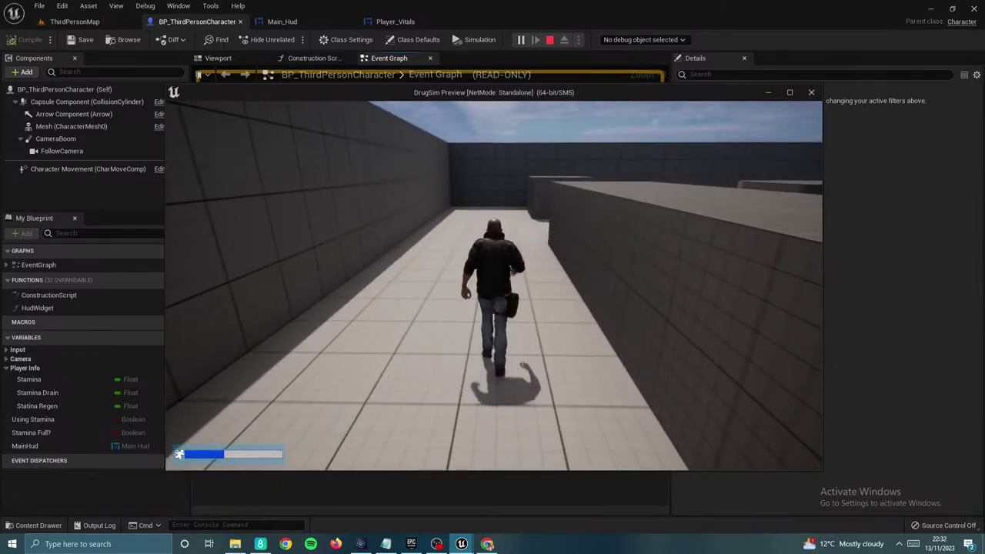
{"action": "key", "text": "w"}
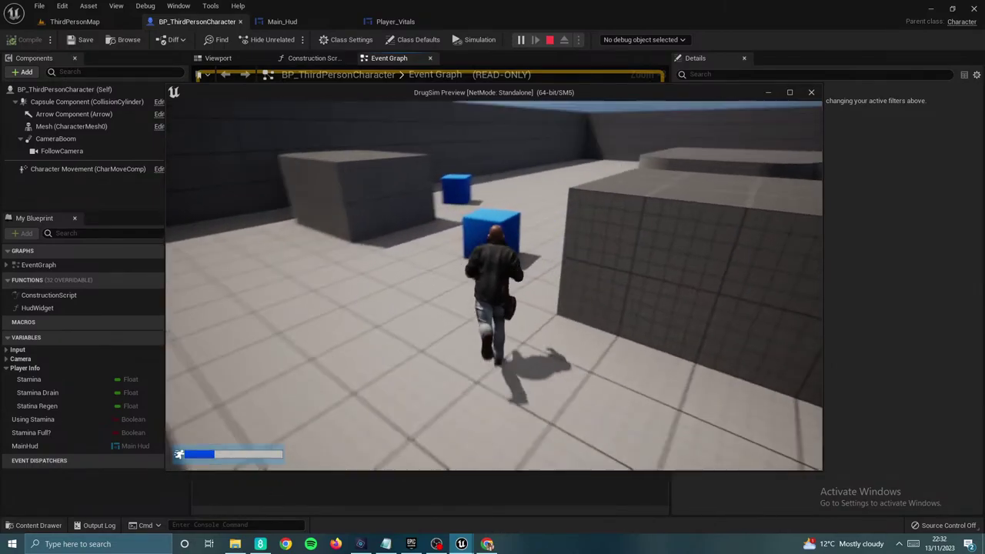
Step: Sprint again until stamina is empty, walk while checking that the bar refills, and end the play session
{"action": "key", "text": "shift+w"}
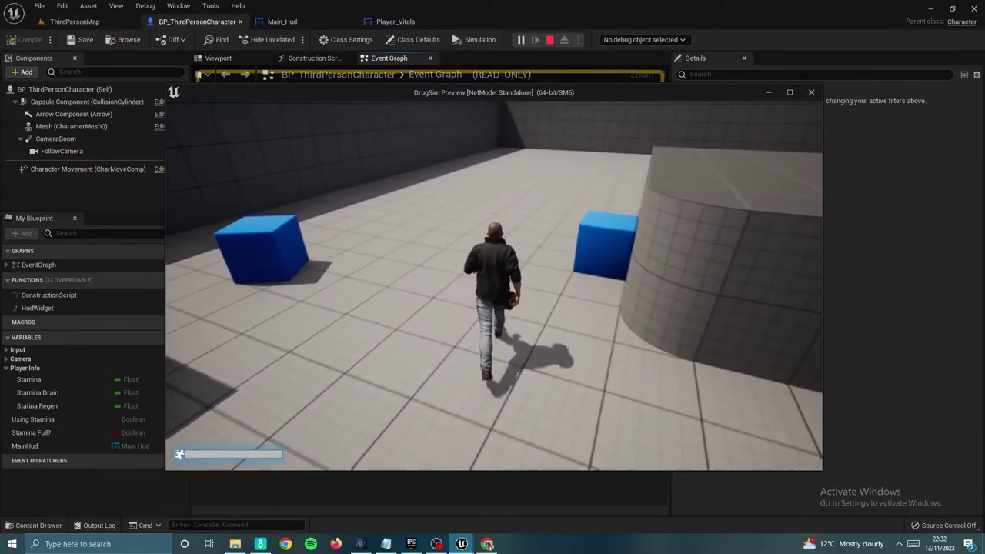
{"action": "key", "text": "w"}
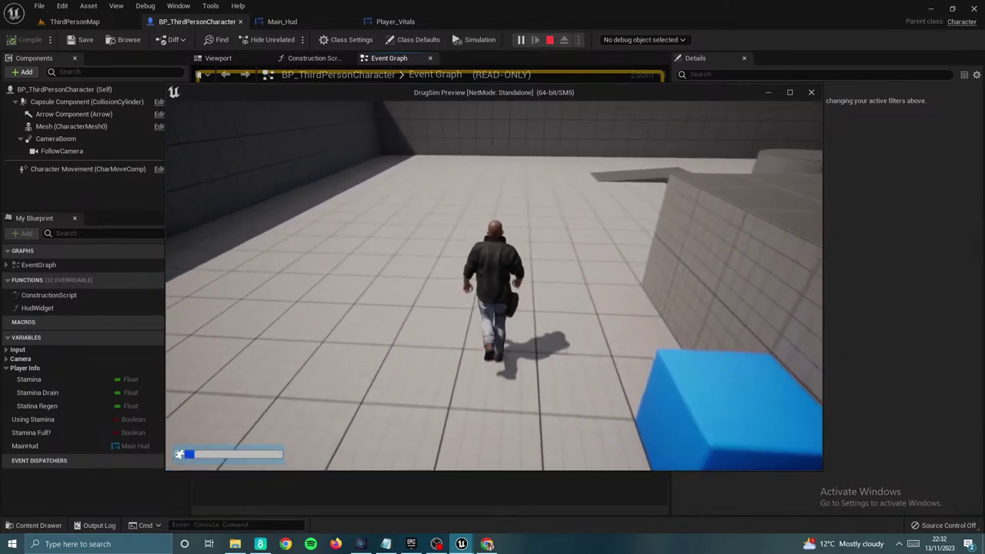
{"action": "key", "text": "w"}
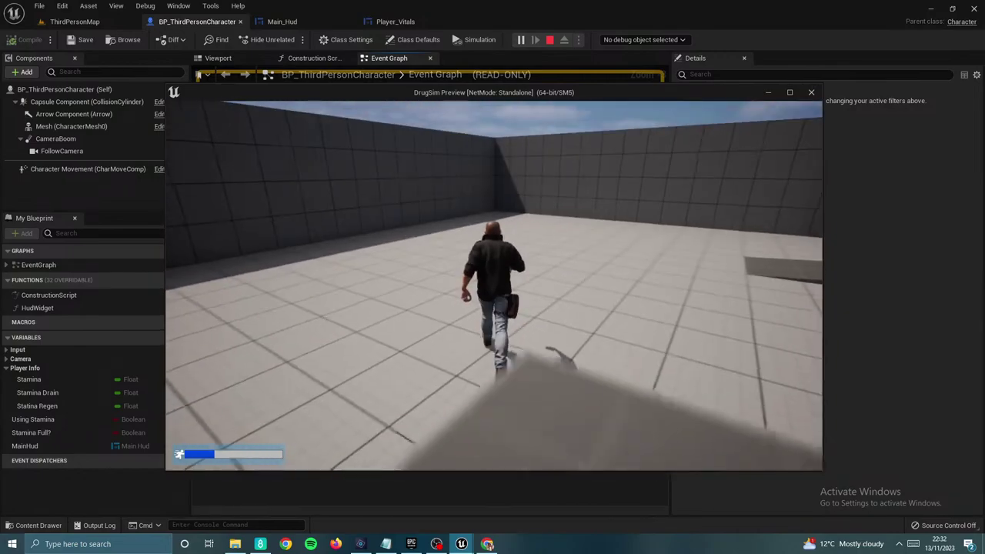
{"action": "key", "text": "w"}
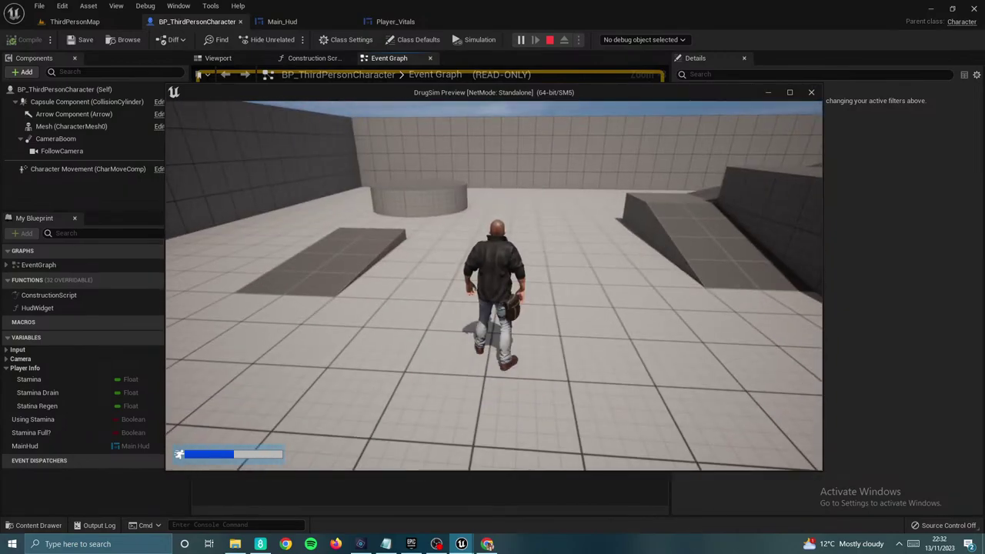
{"action": "key", "text": "w"}
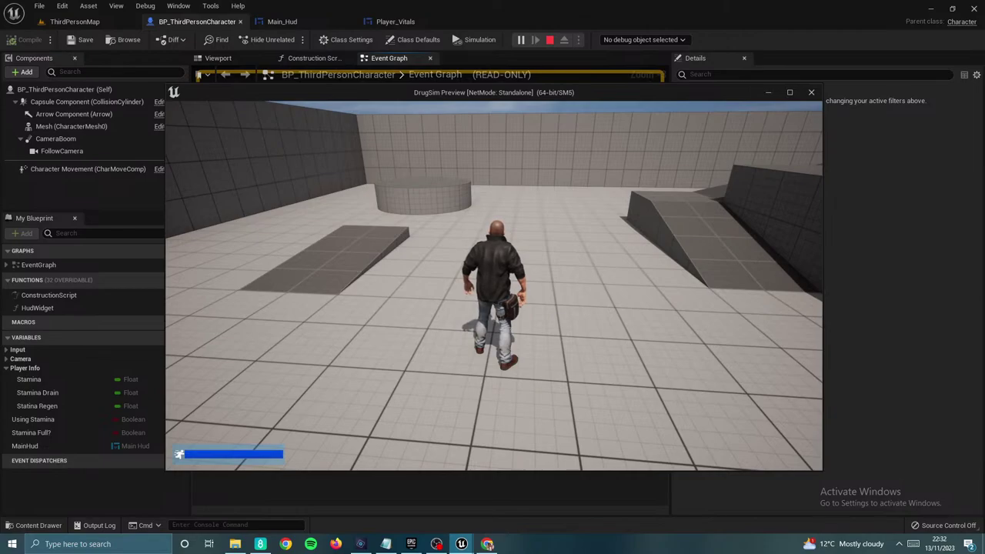
{"action": "key", "text": "w"}
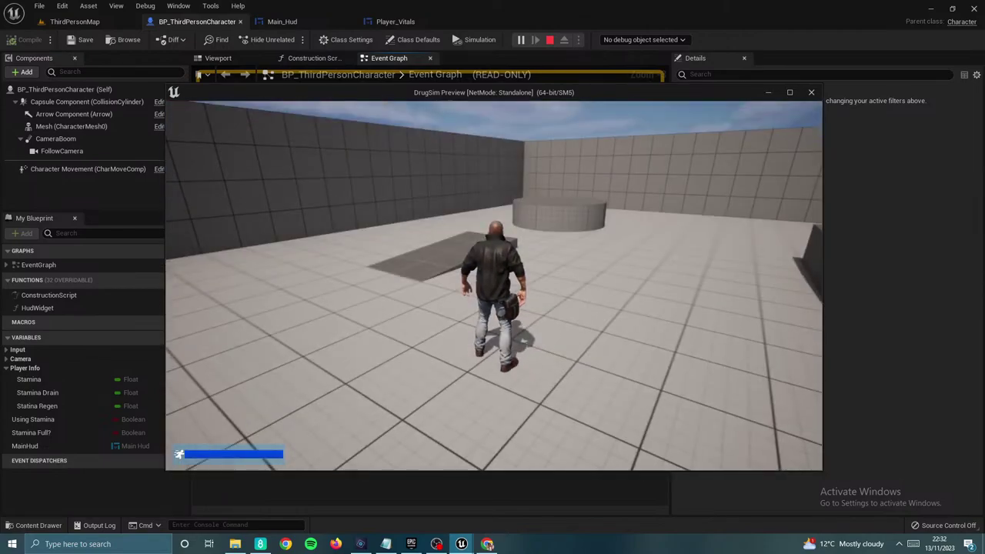
{"action": "key", "text": "Escape"}
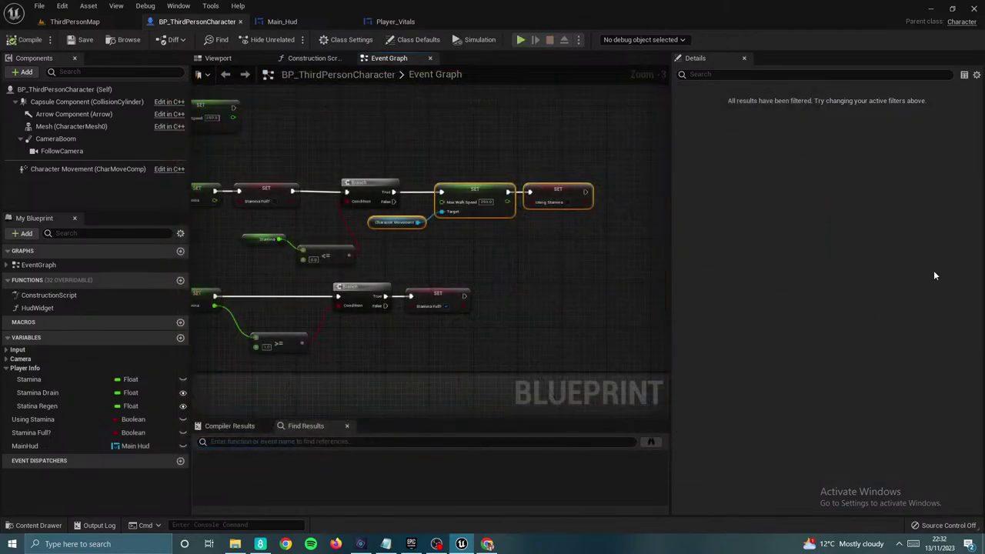
Step: Move the Stamina Regen/Drain comment block with its nodes up and beside the Event BeginPlay chain
{"action": "right_click_drag", "start_coordinate": [514, 297], "coordinate": [631, 340]}
{"action": "scroll", "coordinate": [631, 341], "scroll_direction": "down", "scroll_amount": 4}
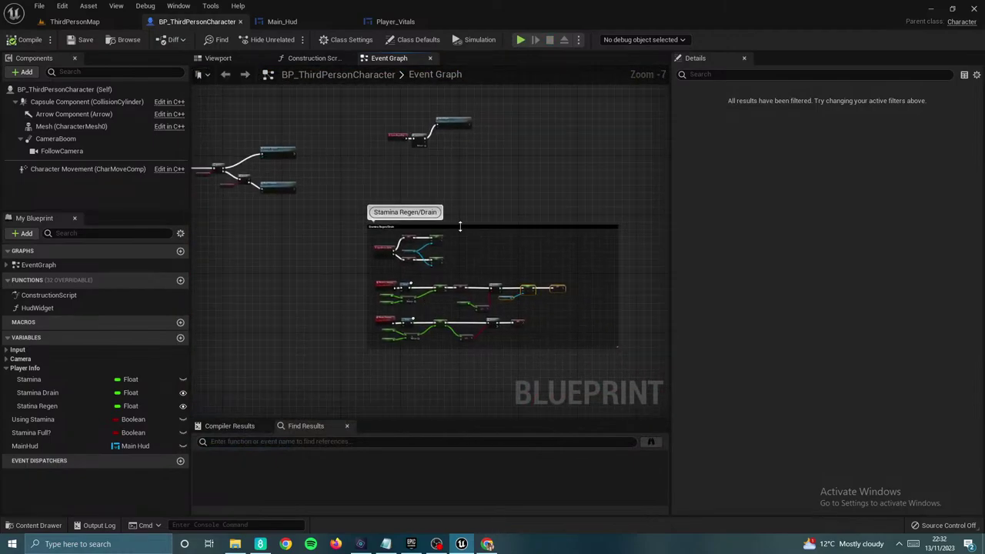
{"action": "left_click_drag", "start_coordinate": [454, 228], "coordinate": [568, 122]}
{"action": "scroll", "coordinate": [440, 211], "scroll_direction": "up", "scroll_amount": 3}
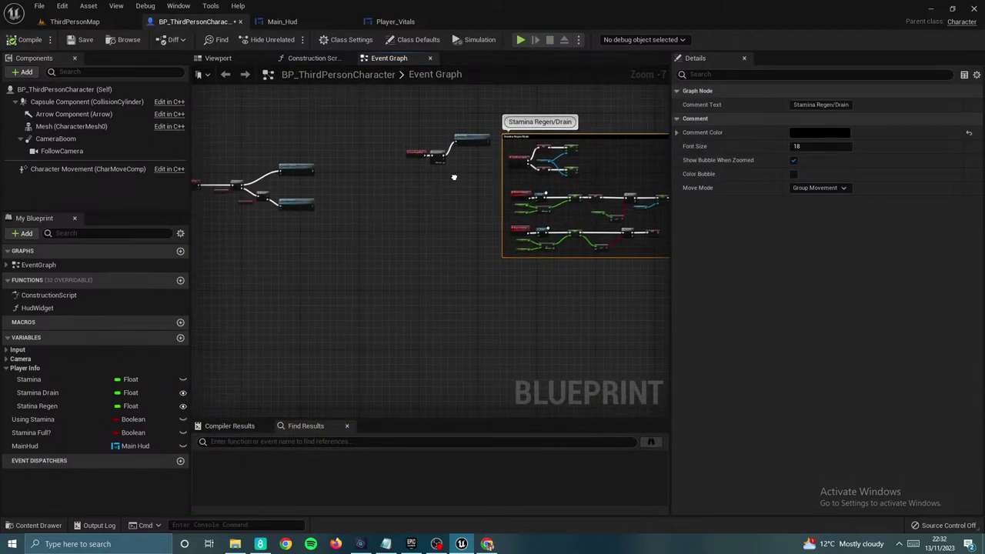
Step: Lower the Hud Widget call toward the Sequence node and move the whole Event BeginPlay chain directly above the Stamina Regen/Drain comment
{"action": "left_click_drag", "start_coordinate": [481, 168], "coordinate": [481, 179]}
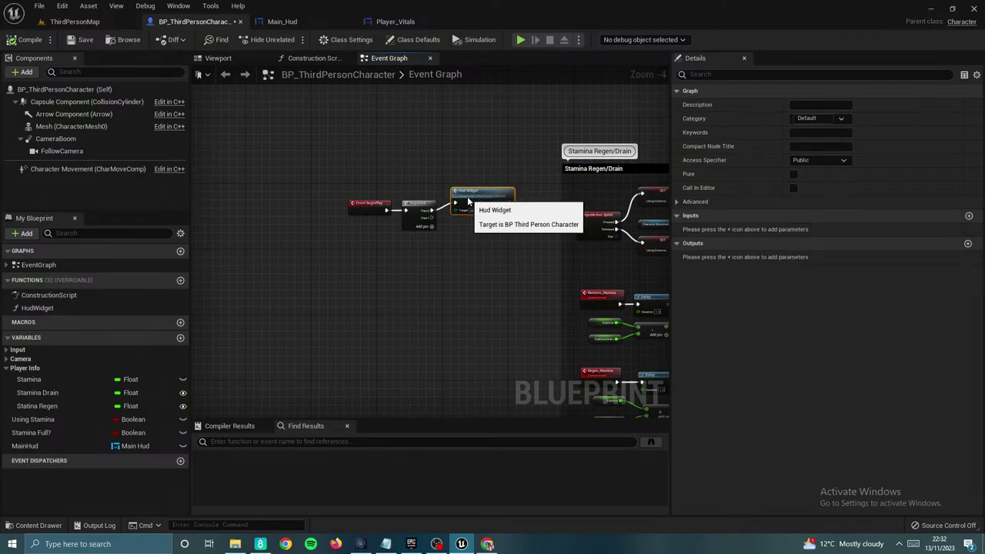
{"action": "left_click_drag", "start_coordinate": [353, 175], "coordinate": [500, 237]}
{"action": "left_click_drag", "start_coordinate": [494, 184], "coordinate": [642, 89]}
{"action": "right_click_drag", "start_coordinate": [440, 176], "coordinate": [458, 230]}
{"action": "scroll", "coordinate": [458, 231], "scroll_direction": "down", "scroll_amount": 3}
{"action": "right_click_drag", "start_coordinate": [322, 265], "coordinate": [458, 244]}
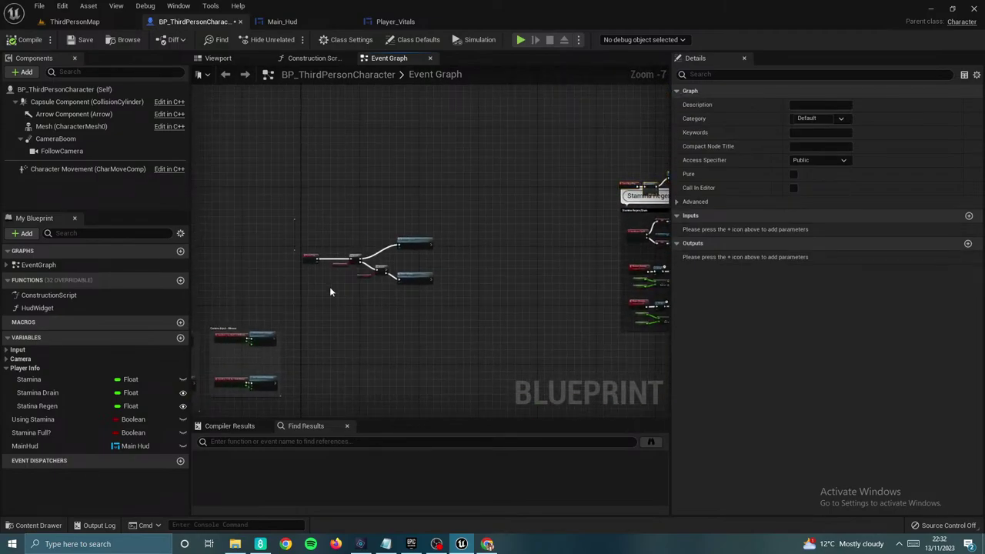
Step: Move the Event Tick stamina branch nodes above the Event BeginPlay nodes near the Stamina Regen/Drain comment
{"action": "left_click_drag", "start_coordinate": [290, 297], "coordinate": [436, 230]}
{"action": "left_click_drag", "start_coordinate": [399, 283], "coordinate": [686, 131]}
{"action": "scroll", "coordinate": [662, 150], "scroll_direction": "up", "scroll_amount": 2}
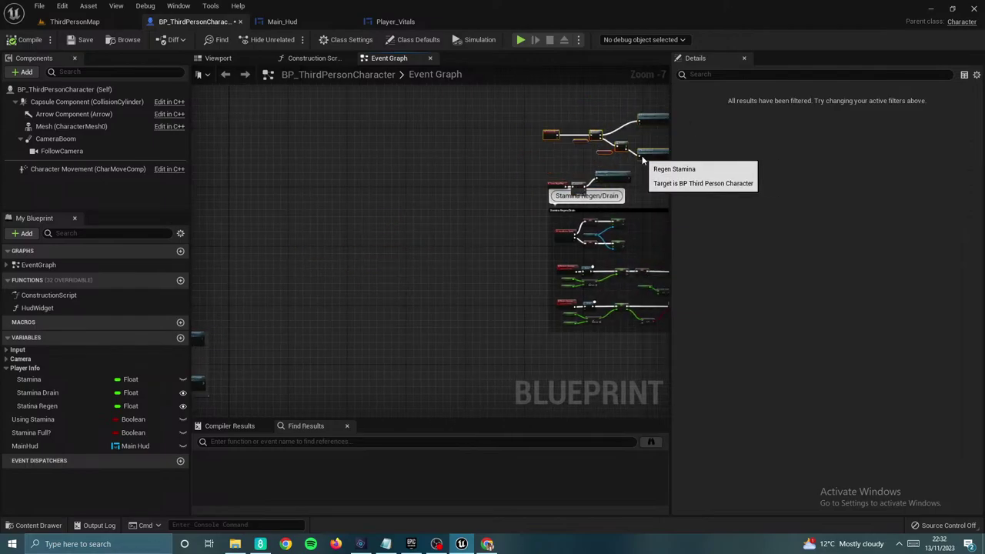
{"action": "right_click_drag", "start_coordinate": [638, 154], "coordinate": [377, 238]}
{"action": "left_click_drag", "start_coordinate": [432, 160], "coordinate": [586, 129]}
{"action": "right_click_drag", "start_coordinate": [585, 129], "coordinate": [567, 129]}
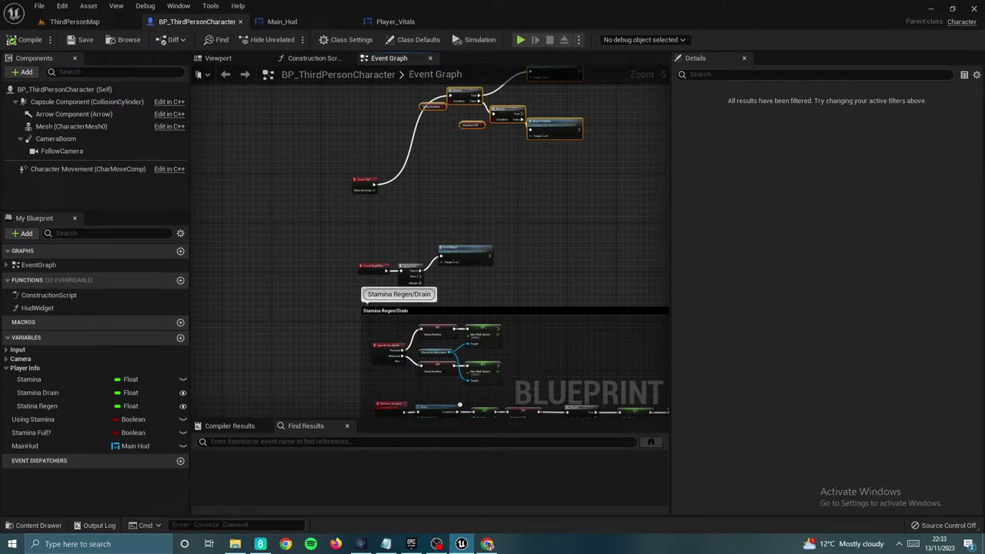
Step: Review the sprint input, Remove_Stamina and Regen_Stamina node chains inside the Stamina Regen/Drain comment
{"action": "right_click_drag", "start_coordinate": [402, 215], "coordinate": [404, 175]}
{"action": "scroll", "coordinate": [451, 279], "scroll_direction": "up", "scroll_amount": 3}
{"action": "right_click_drag", "start_coordinate": [452, 257], "coordinate": [453, 198]}
{"action": "right_click_drag", "start_coordinate": [511, 266], "coordinate": [446, 157]}
{"action": "right_click_drag", "start_coordinate": [558, 222], "coordinate": [501, 135]}
{"action": "scroll", "coordinate": [564, 234], "scroll_direction": "down", "scroll_amount": 2}
{"action": "right_click_drag", "start_coordinate": [516, 240], "coordinate": [477, 359]}
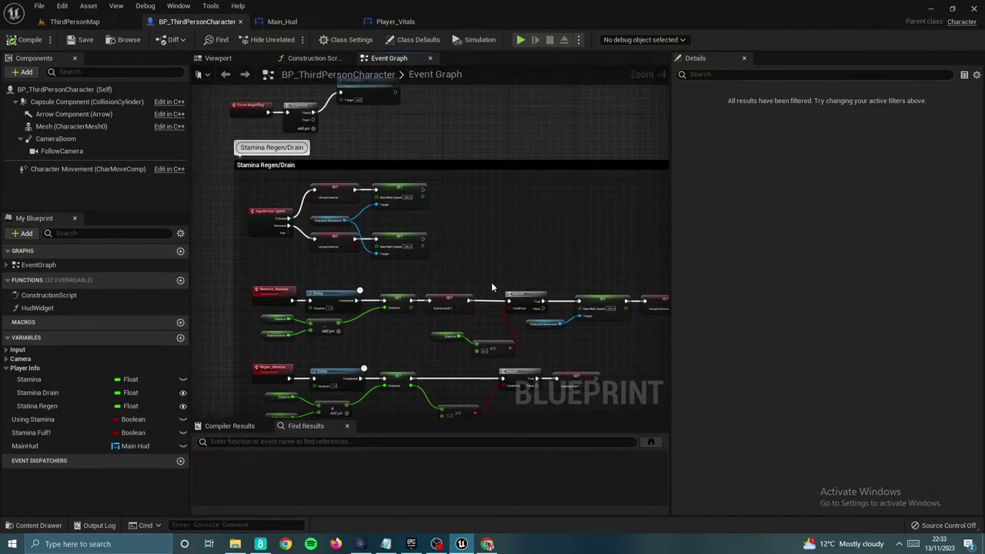
{"action": "right_click_drag", "start_coordinate": [491, 282], "coordinate": [457, 250]}
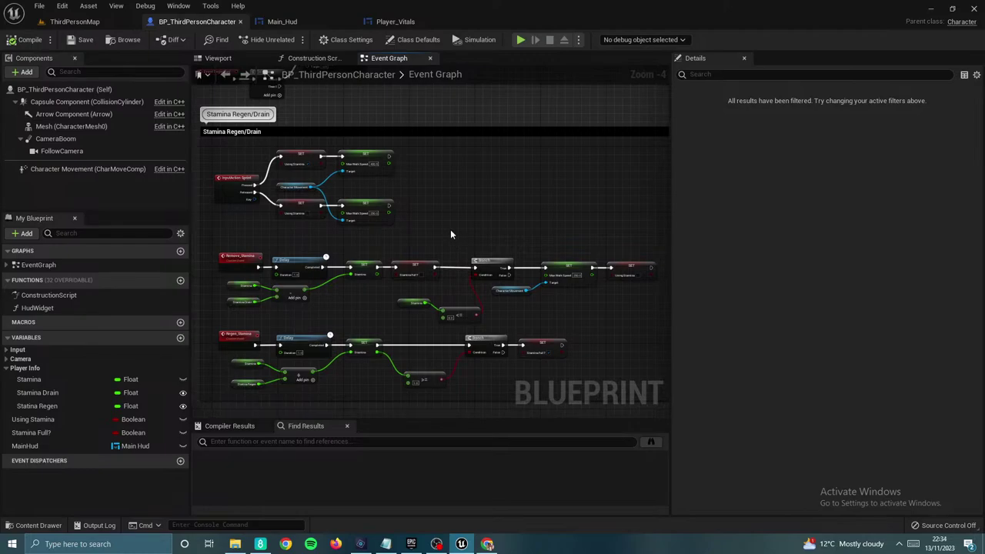
Step: Reposition the Event BeginPlay, Sequence and Hud Widget nodes together above the Stamina Regen/Drain comment
{"action": "right_click_drag", "start_coordinate": [436, 192], "coordinate": [524, 297]}
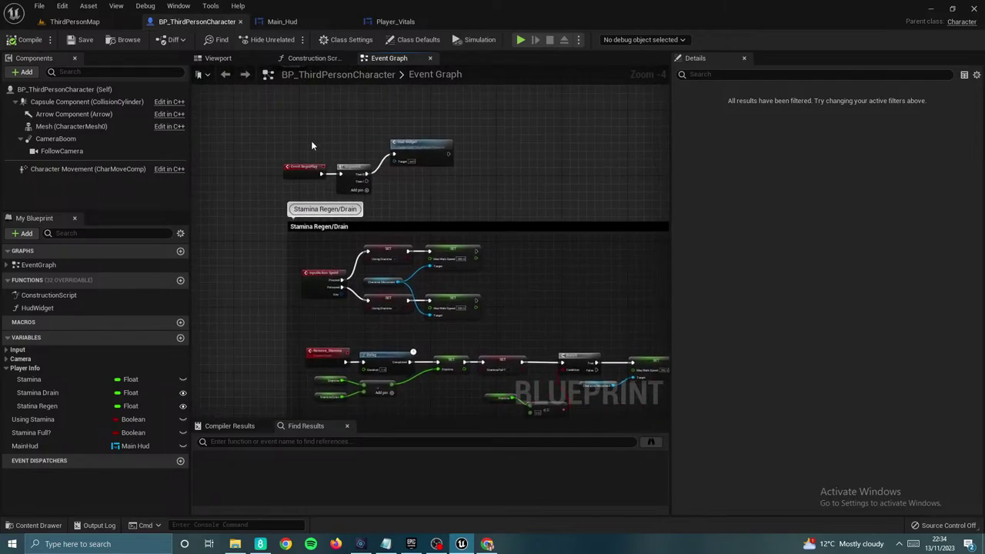
{"action": "left_click_drag", "start_coordinate": [311, 146], "coordinate": [436, 148]}
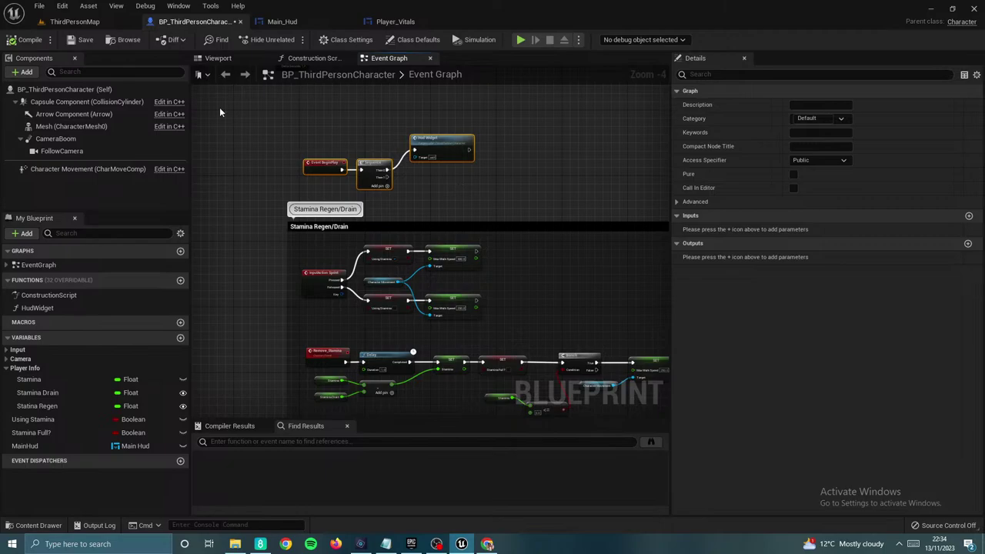
Step: Return to ThirdPersonMap and show the contents of Game_Folder in the project content
{"action": "left_click", "coordinate": [75, 21]}
{"action": "left_click", "coordinate": [252, 370]}
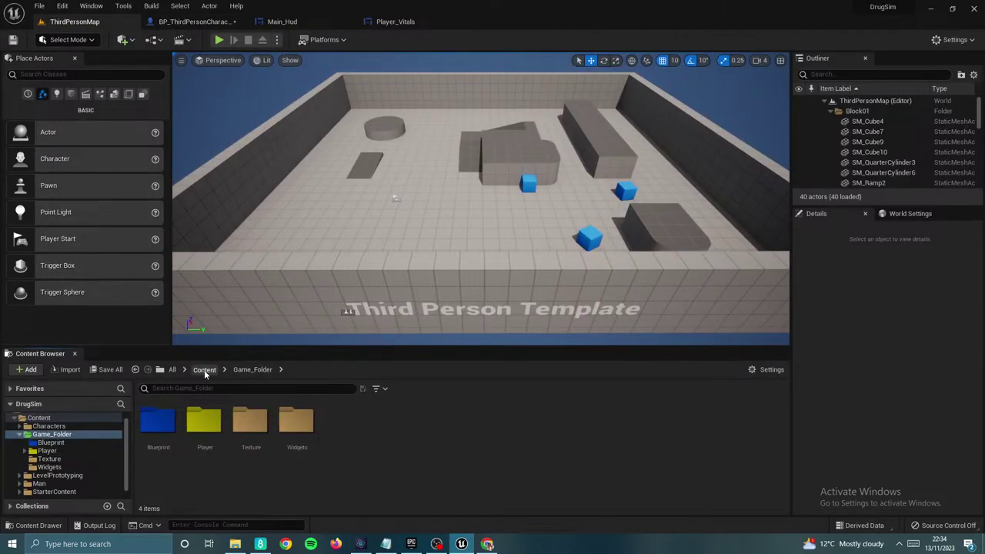
{"action": "left_click", "coordinate": [204, 370]}
{"action": "double_click", "coordinate": [205, 419]}
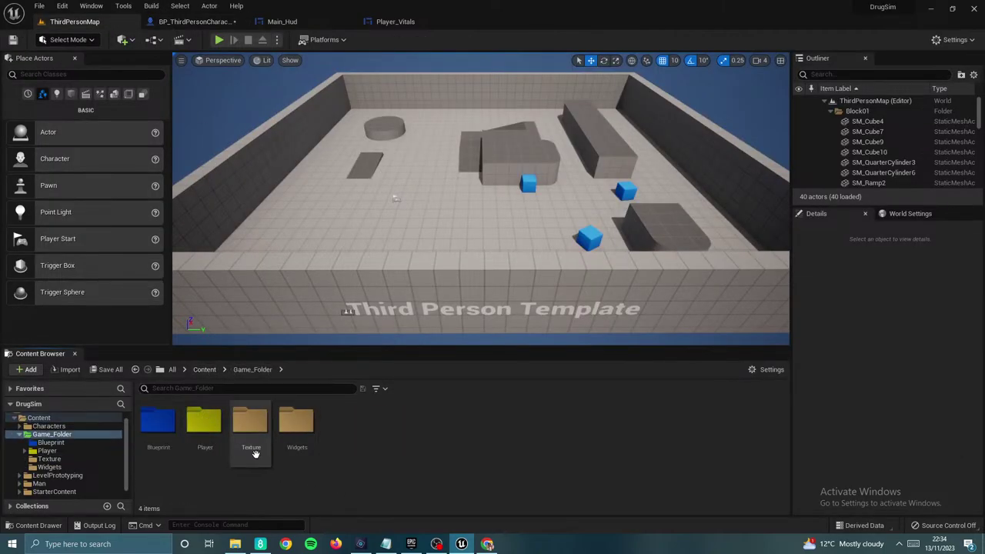
Step: Create a new folder named Npc inside Game_Folder
{"action": "right_click", "coordinate": [282, 421]}
{"action": "left_click", "coordinate": [357, 430]}
{"action": "right_click", "coordinate": [357, 430]}
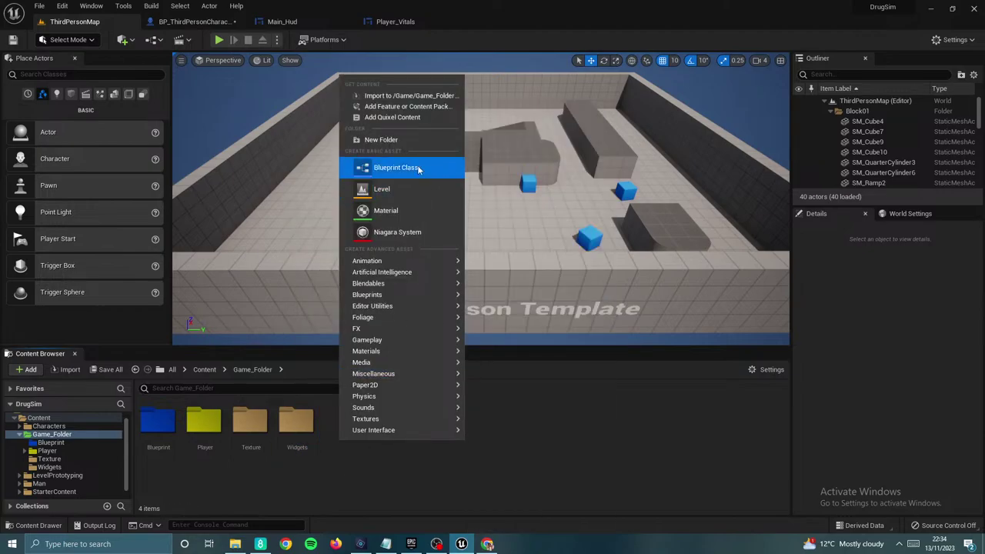
{"action": "left_click", "coordinate": [377, 137]}
{"action": "type", "text": "nP"}
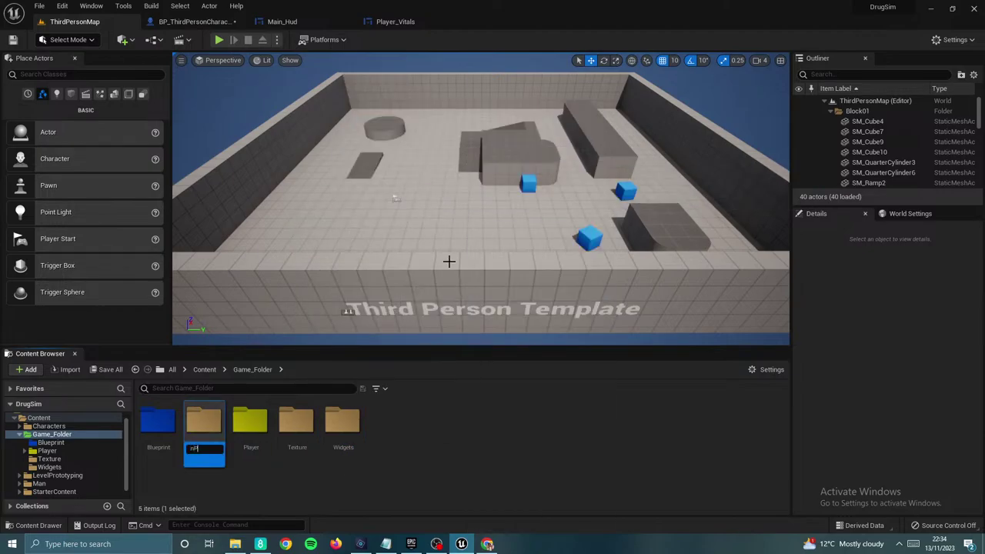
{"action": "key", "text": "BackSpace"}
{"action": "key", "text": "BackSpace"}
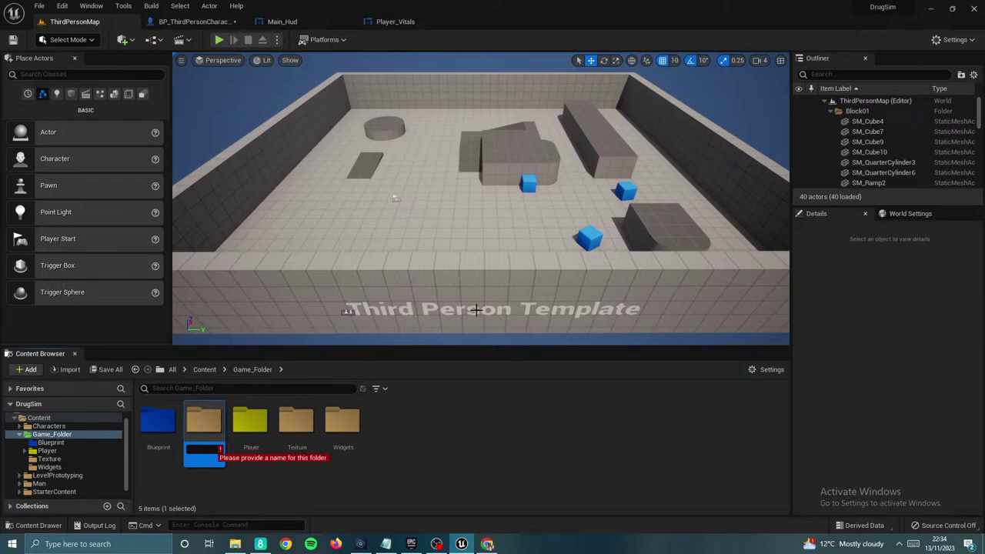
{"action": "type", "text": "n"}
{"action": "key", "text": "BackSpace"}
{"action": "type", "text": "N"}
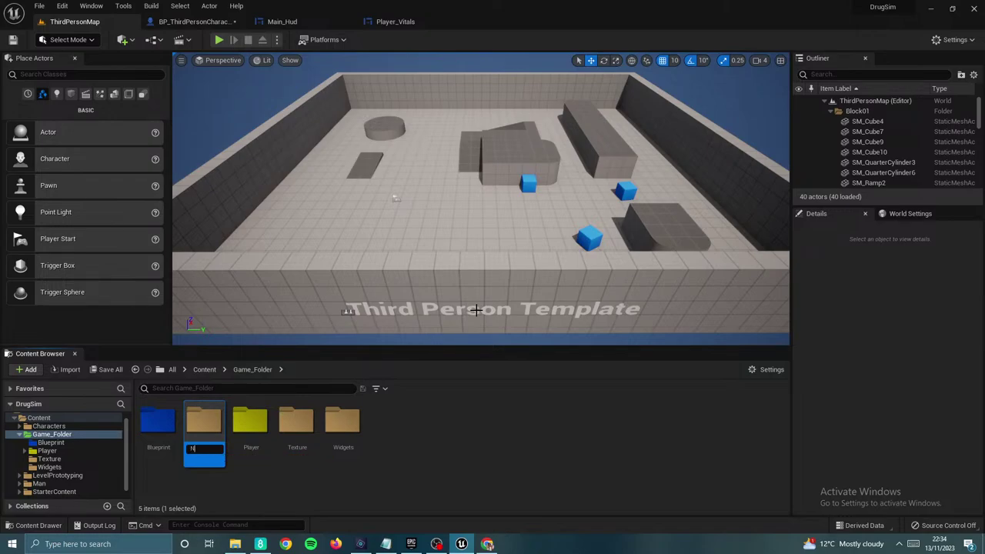
{"action": "type", "text": "pc"}
{"action": "key", "text": "Return"}
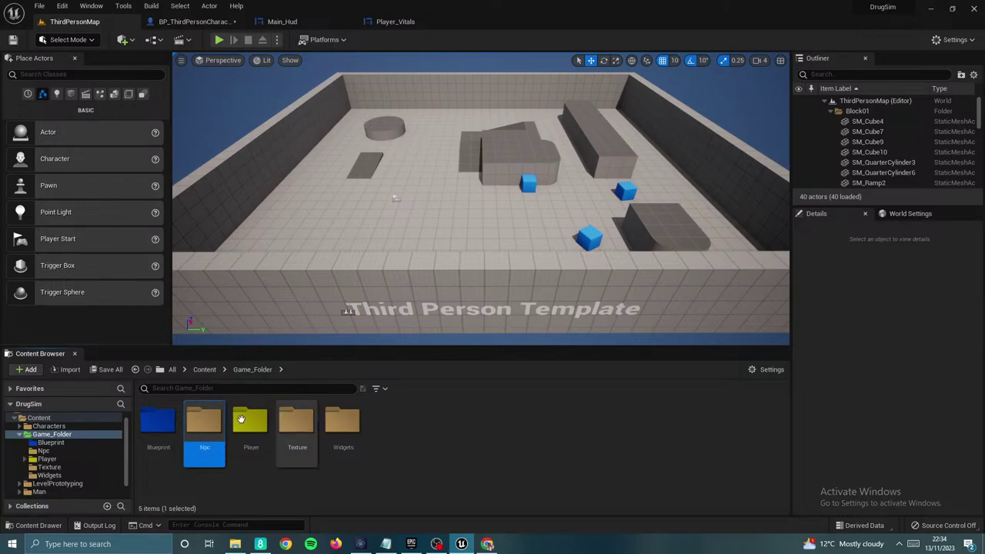
{"action": "double_click", "coordinate": [204, 423]}
{"action": "left_click", "coordinate": [246, 369]}
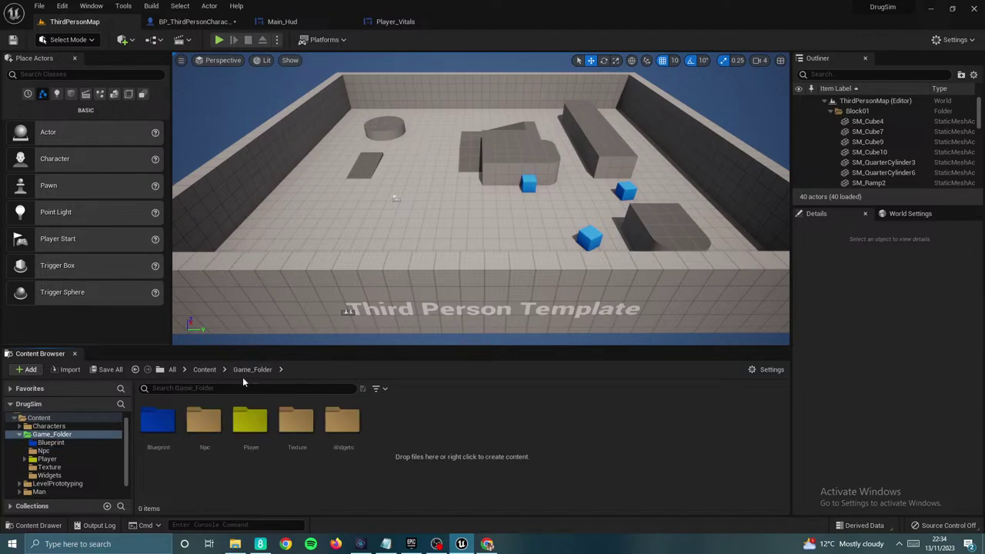
{"action": "right_click", "coordinate": [204, 427]}
{"action": "left_click", "coordinate": [277, 244]}
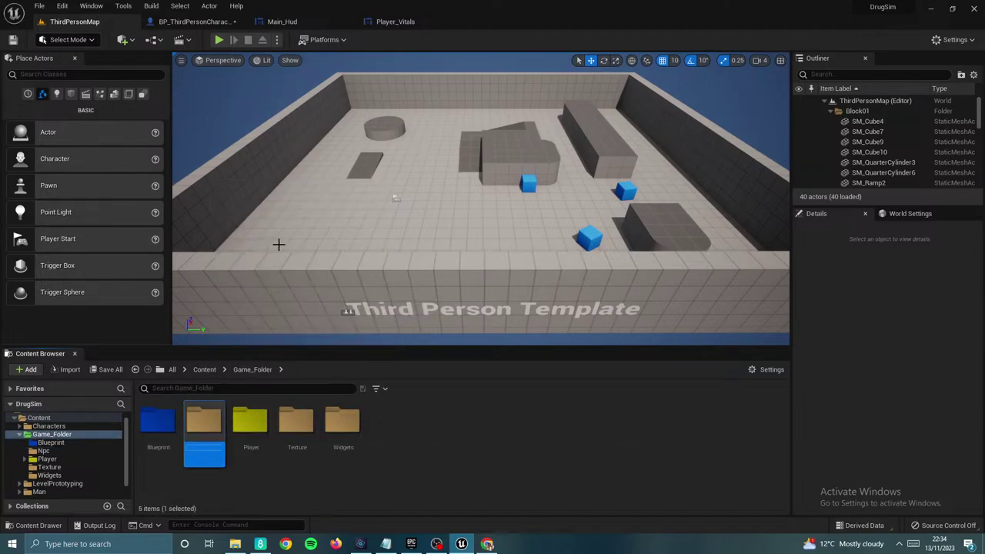
{"action": "left_click", "coordinate": [220, 463]}
Step: Set the Npc folder's colour to dark red, hex sRGB B61800FF
{"action": "right_click", "coordinate": [210, 432]}
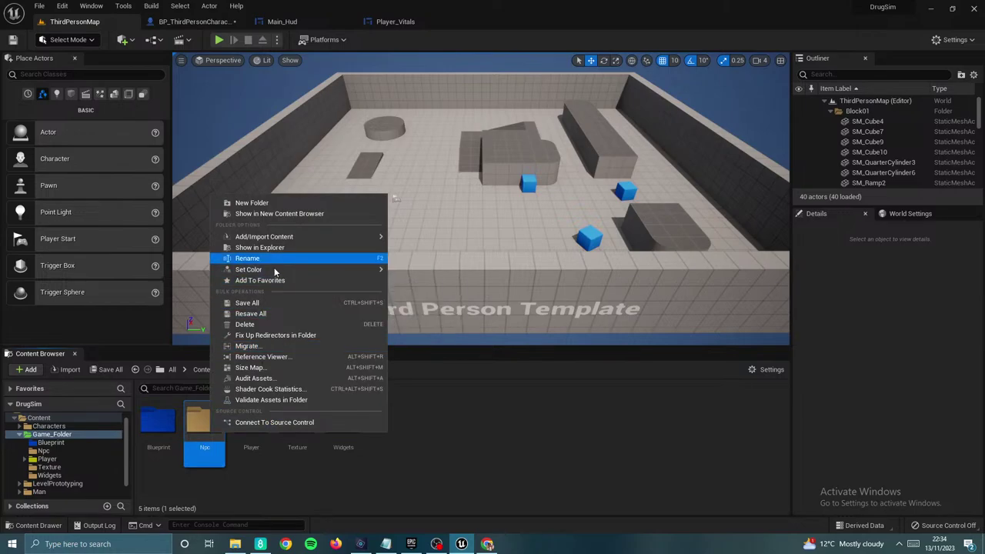
{"action": "mouse_move", "coordinate": [262, 270]}
{"action": "left_click", "coordinate": [420, 271]}
{"action": "left_click_drag", "start_coordinate": [481, 346], "coordinate": [567, 354]}
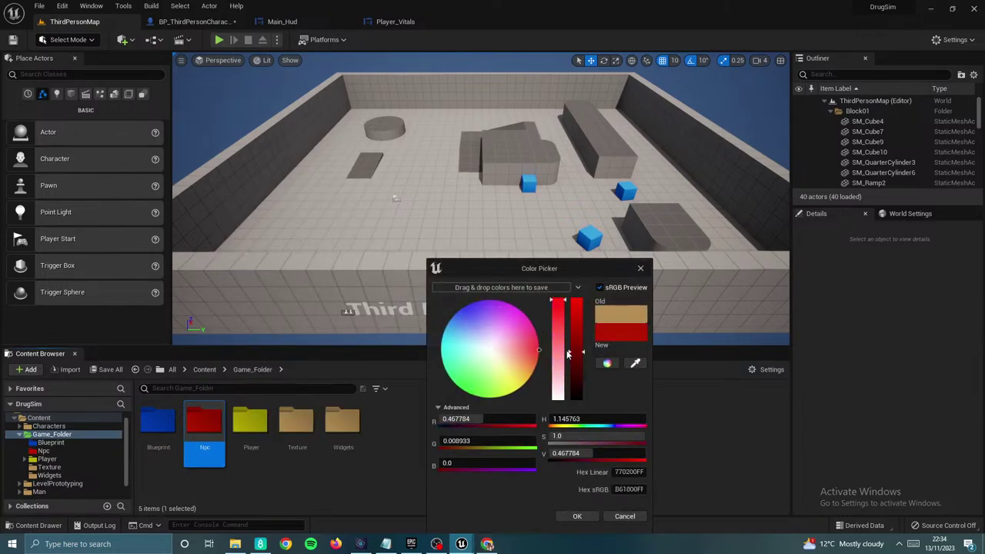
{"action": "left_click", "coordinate": [577, 517]}
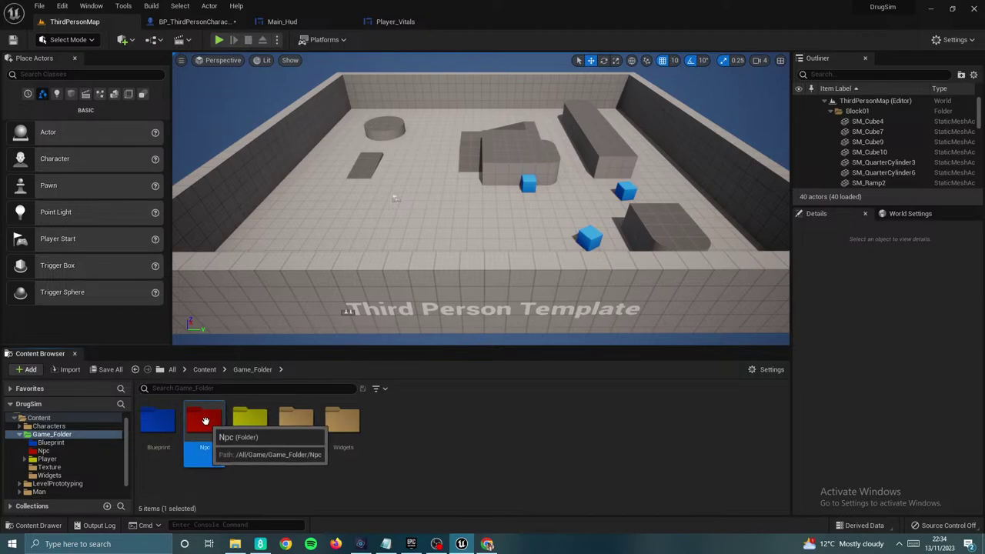
Step: Create an Actor Blueprint Class named Master_NPC in the Npc folder and open it for editing
{"action": "double_click", "coordinate": [206, 427]}
{"action": "right_click", "coordinate": [225, 429]}
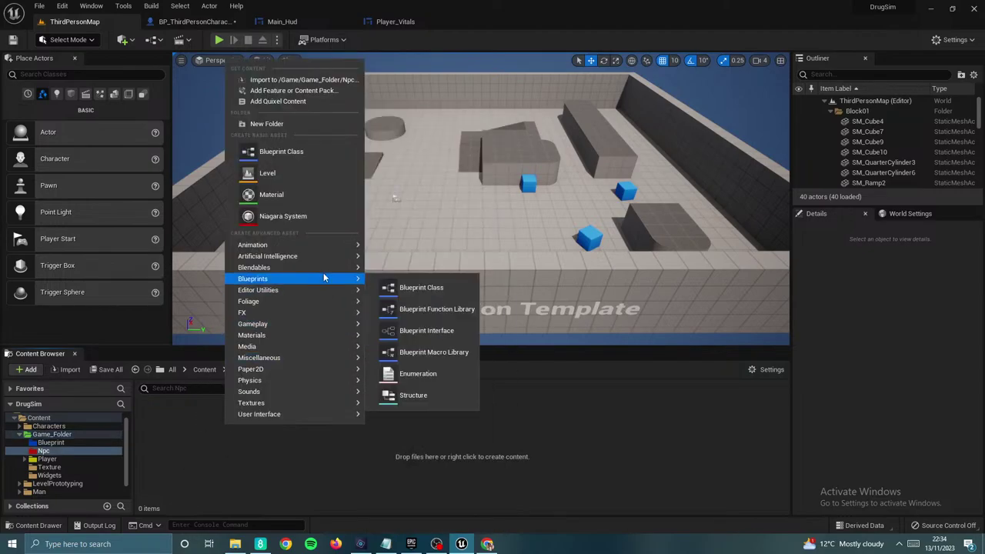
{"action": "left_click", "coordinate": [274, 149]}
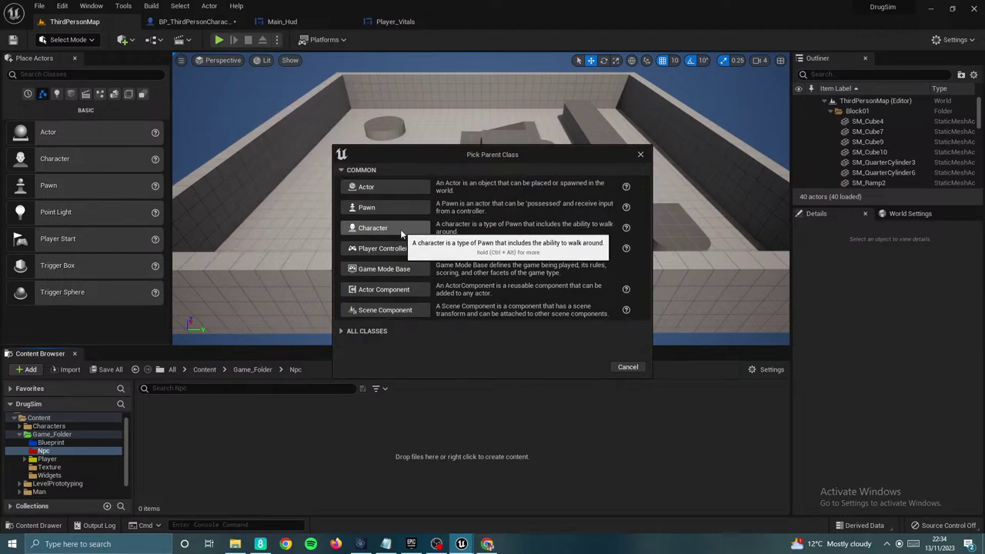
{"action": "left_click", "coordinate": [400, 190]}
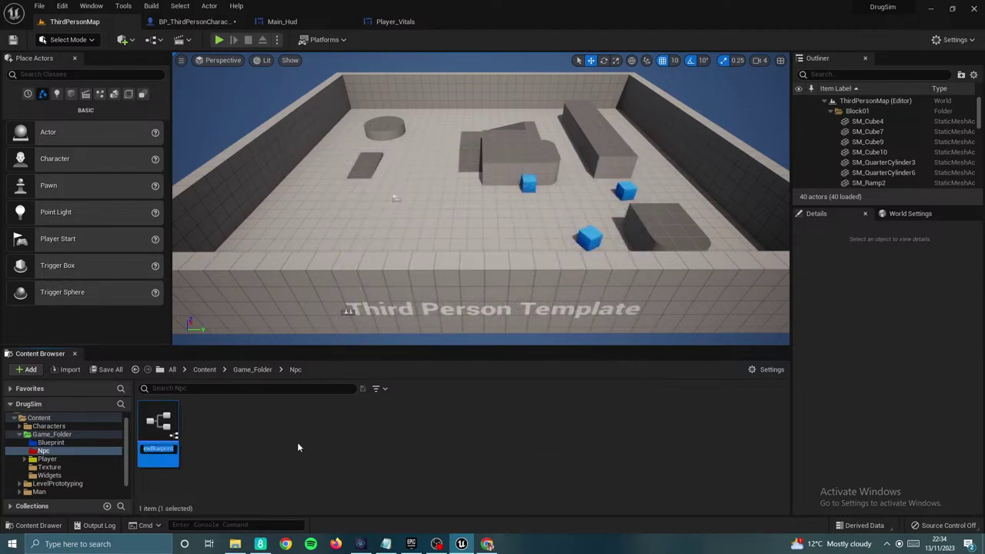
{"action": "type", "text": "Master_NPC"}
{"action": "key", "text": "Return"}
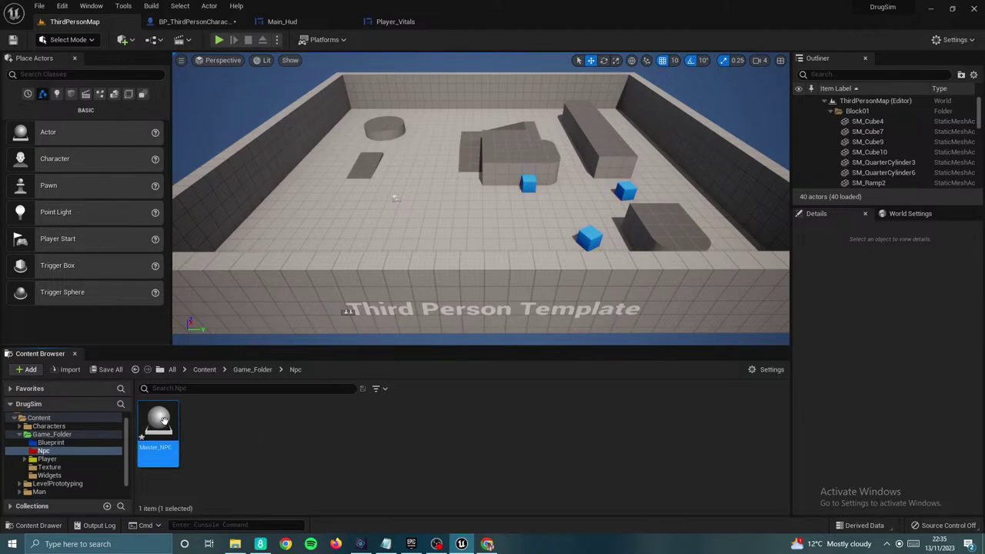
{"action": "double_click", "coordinate": [169, 413]}
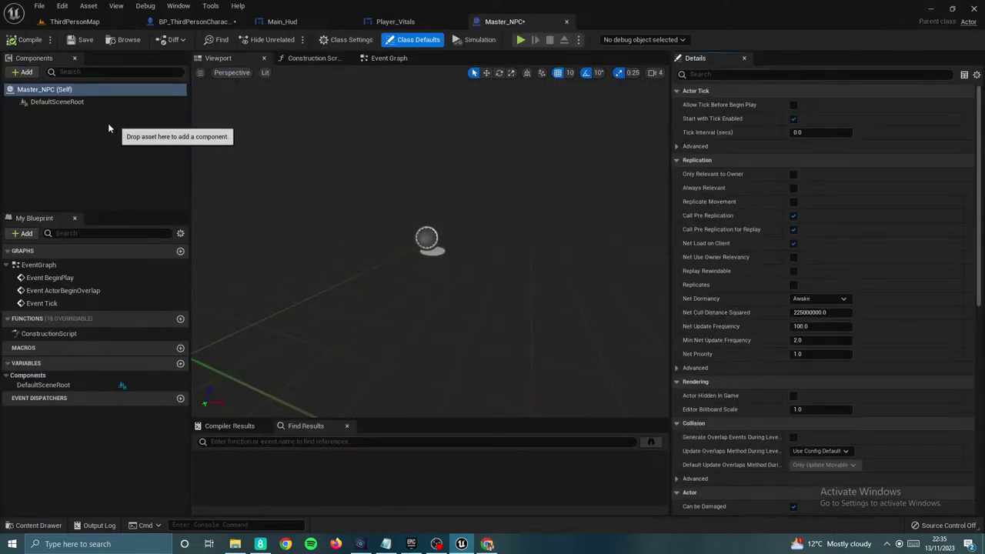
Step: Add a Static Mesh component to Master_NPC with a Box Collision component beneath it
{"action": "left_click", "coordinate": [22, 72]}
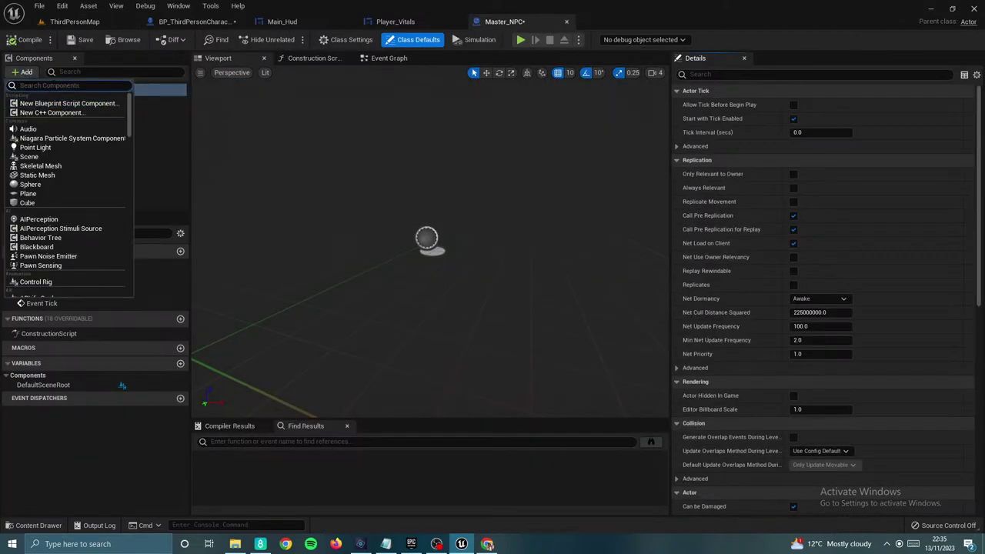
{"action": "type", "text": "static"}
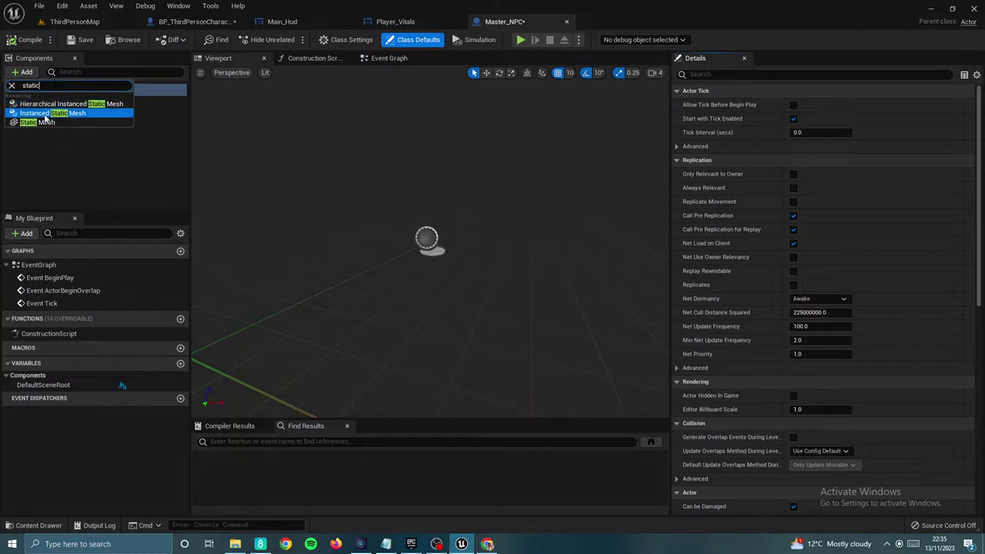
{"action": "left_click", "coordinate": [37, 122]}
{"action": "left_click", "coordinate": [23, 71]}
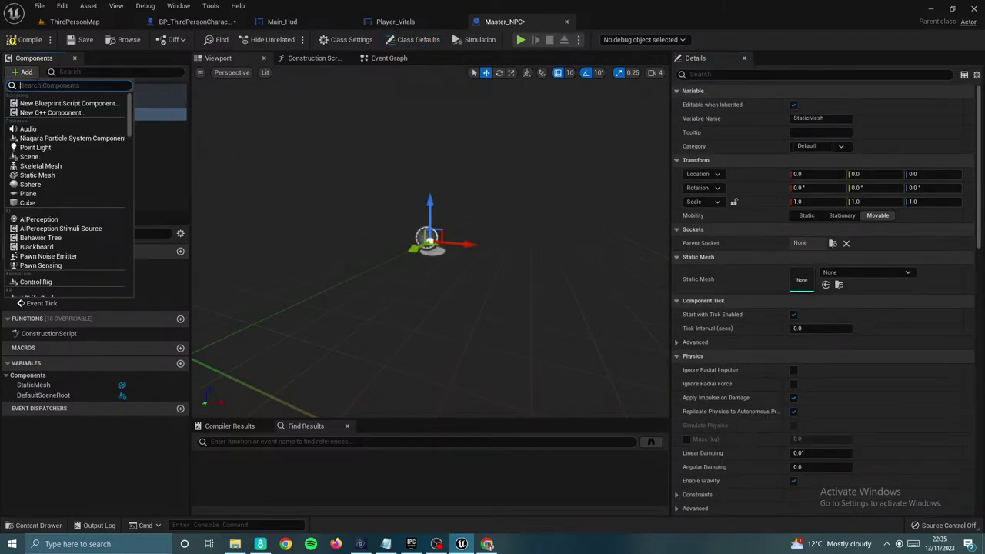
{"action": "type", "text": "box"}
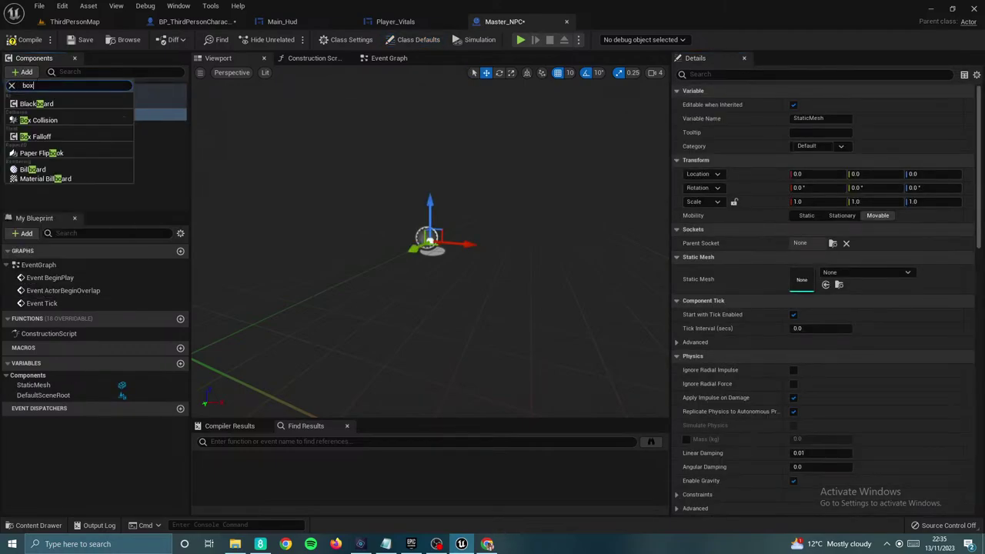
{"action": "left_click", "coordinate": [46, 101]}
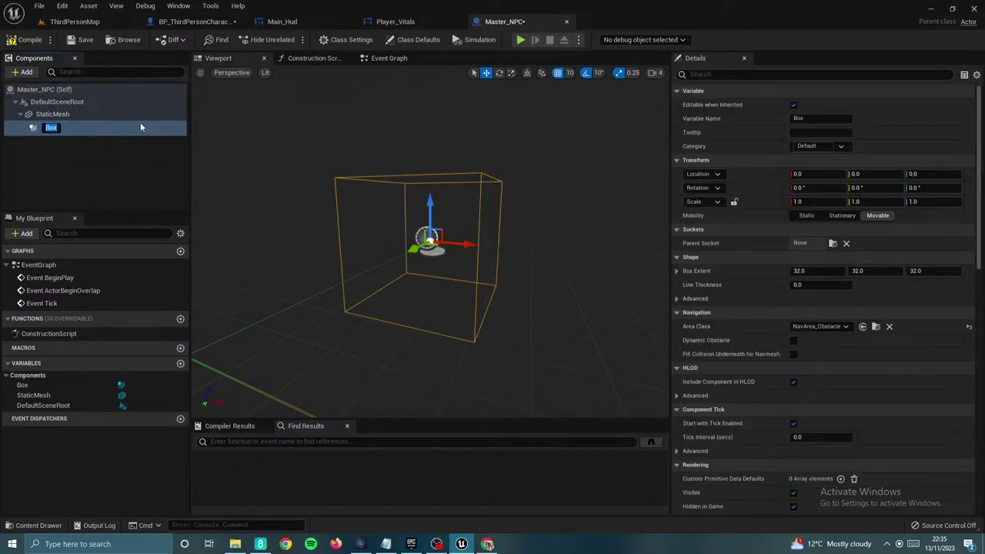
Step: Look through the available static mesh assets for the StaticMesh component
{"action": "left_click", "coordinate": [136, 114]}
{"action": "left_click", "coordinate": [851, 271]}
{"action": "scroll", "coordinate": [870, 392], "scroll_direction": "down", "scroll_amount": 5}
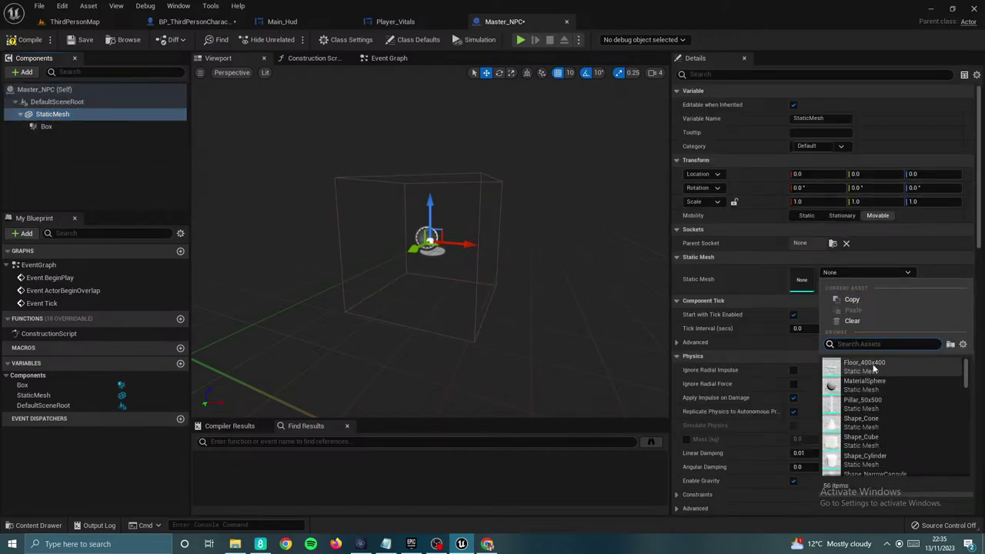
{"action": "scroll", "coordinate": [869, 395], "scroll_direction": "down", "scroll_amount": 8}
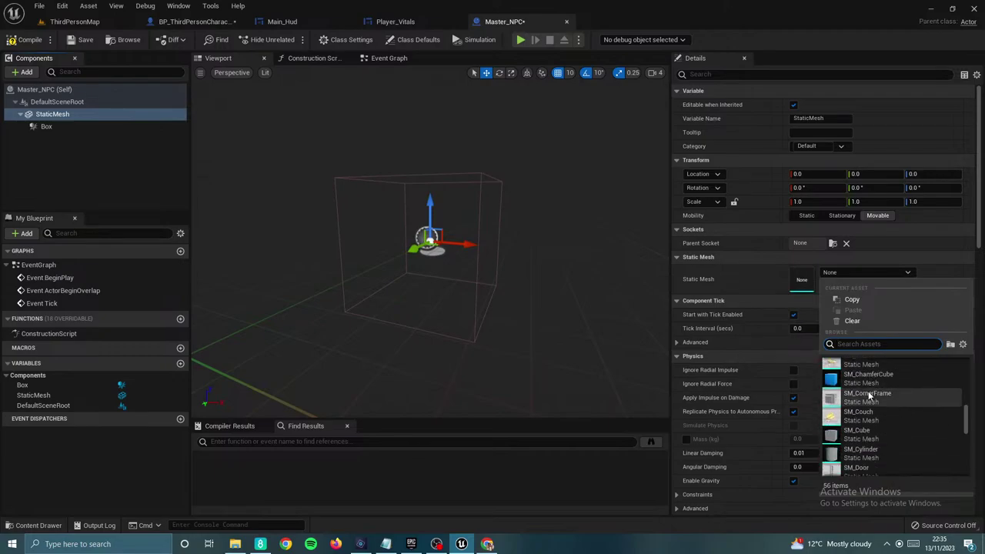
{"action": "scroll", "coordinate": [868, 395], "scroll_direction": "down", "scroll_amount": 5}
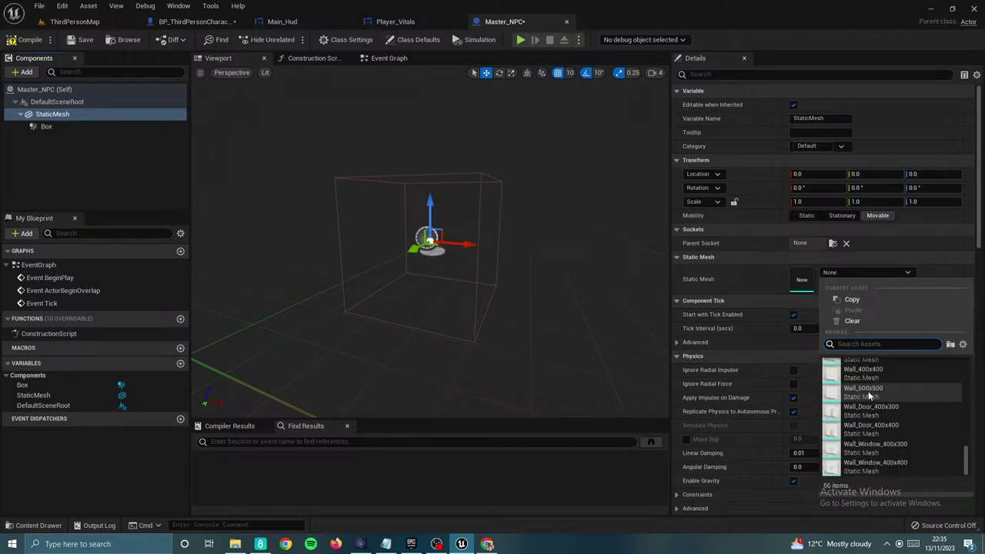
{"action": "scroll", "coordinate": [870, 396], "scroll_direction": "up", "scroll_amount": 10}
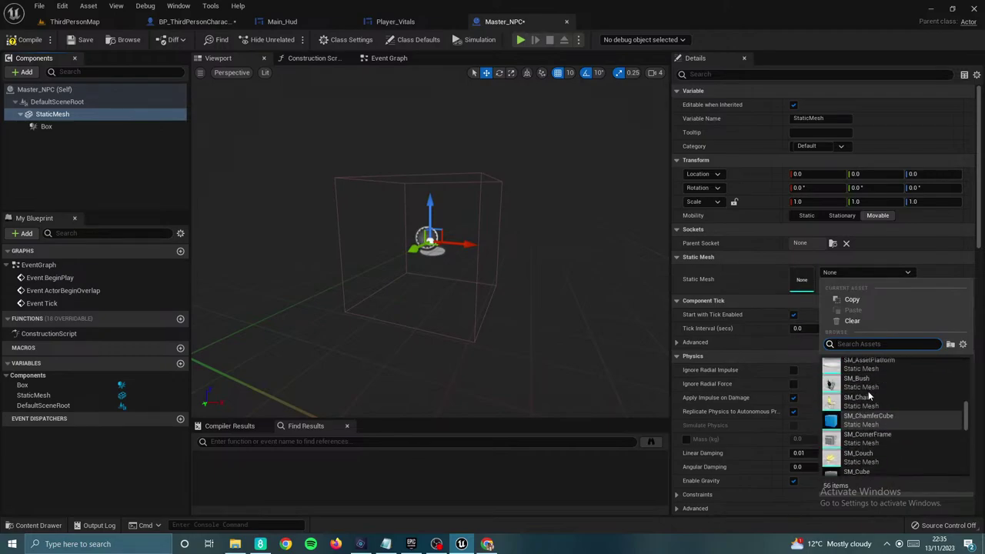
{"action": "scroll", "coordinate": [871, 402], "scroll_direction": "up", "scroll_amount": 3}
Step: Delete the StaticMesh and Box components from Master_NPC
{"action": "left_click", "coordinate": [51, 115]}
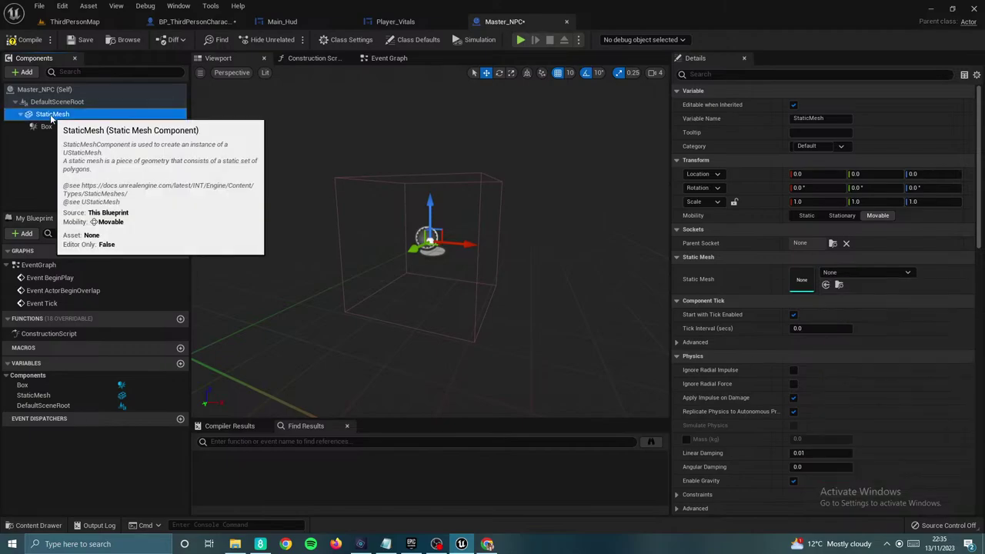
{"action": "key", "text": "Delete"}
{"action": "left_click", "coordinate": [42, 116]}
{"action": "key", "text": "Delete"}
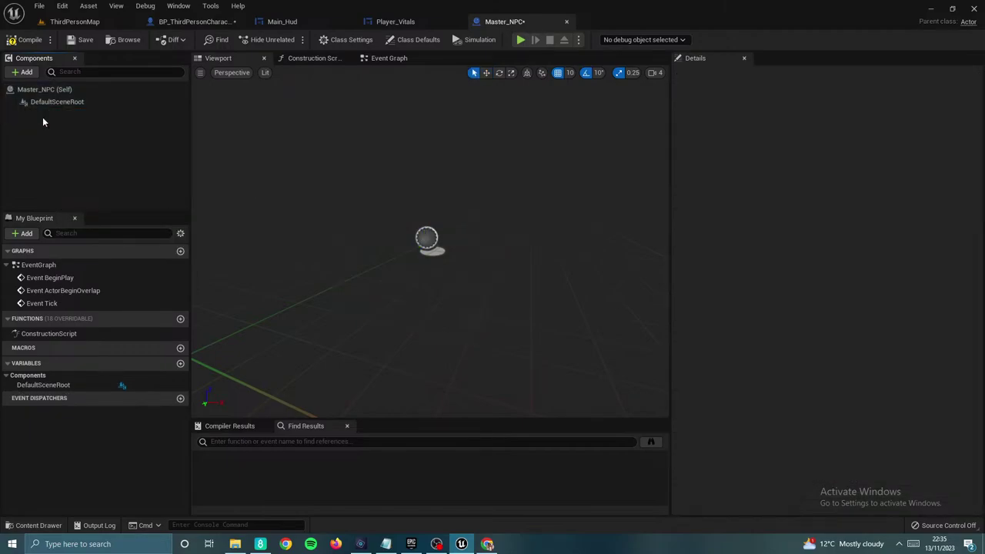
Step: Add a Skeletal Mesh component to Master_NPC, keeping the default component name
{"action": "left_click", "coordinate": [23, 73]}
{"action": "type", "text": "s"}
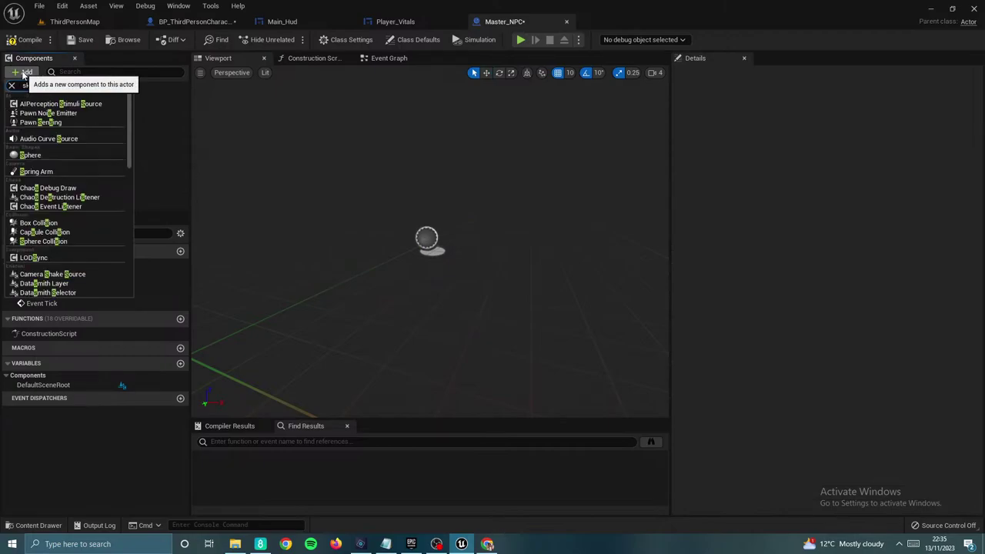
{"action": "type", "text": "kel"}
{"action": "left_click", "coordinate": [37, 103]}
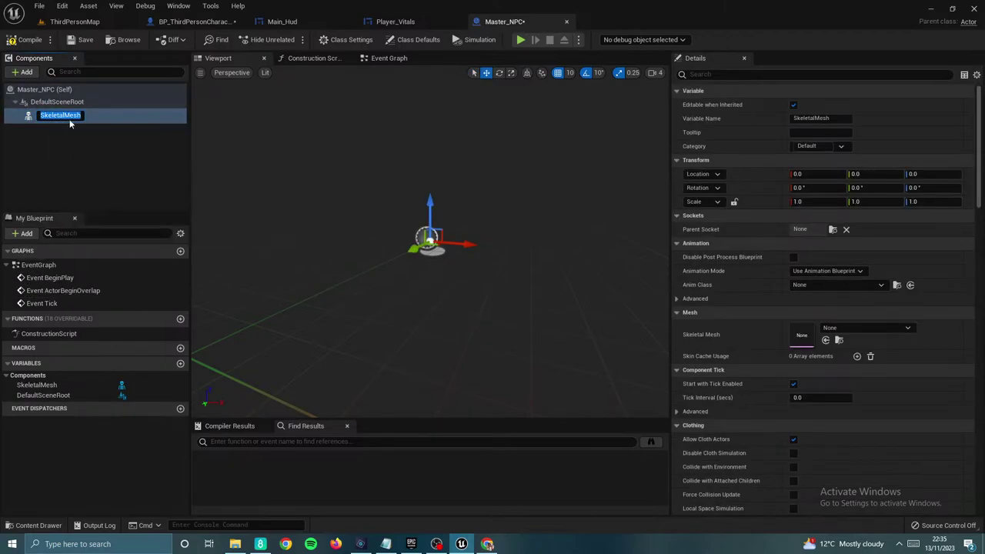
{"action": "left_click", "coordinate": [67, 127]}
Step: Add a Box Collision component and nest it beneath the SkeletalMesh component
{"action": "left_click", "coordinate": [19, 76]}
{"action": "type", "text": "bopx"}
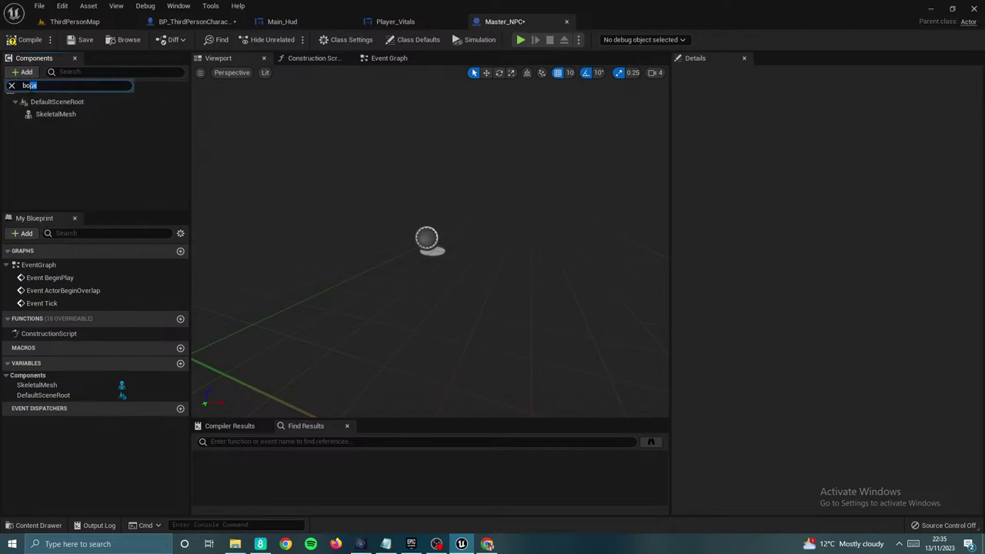
{"action": "type", "text": "x"}
{"action": "left_click", "coordinate": [43, 101]}
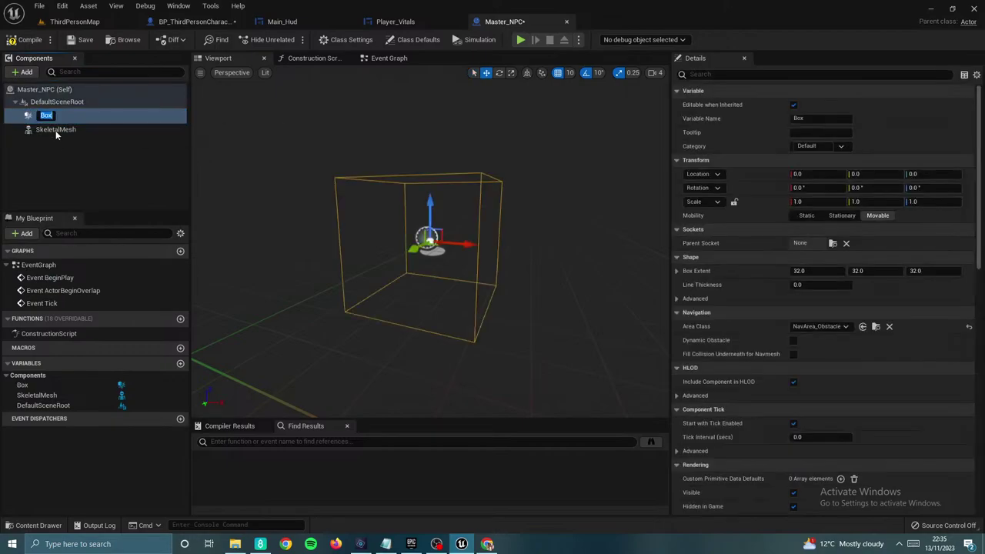
{"action": "left_click", "coordinate": [53, 129]}
{"action": "left_click_drag", "start_coordinate": [40, 114], "coordinate": [48, 129]}
{"action": "left_click", "coordinate": [56, 114]}
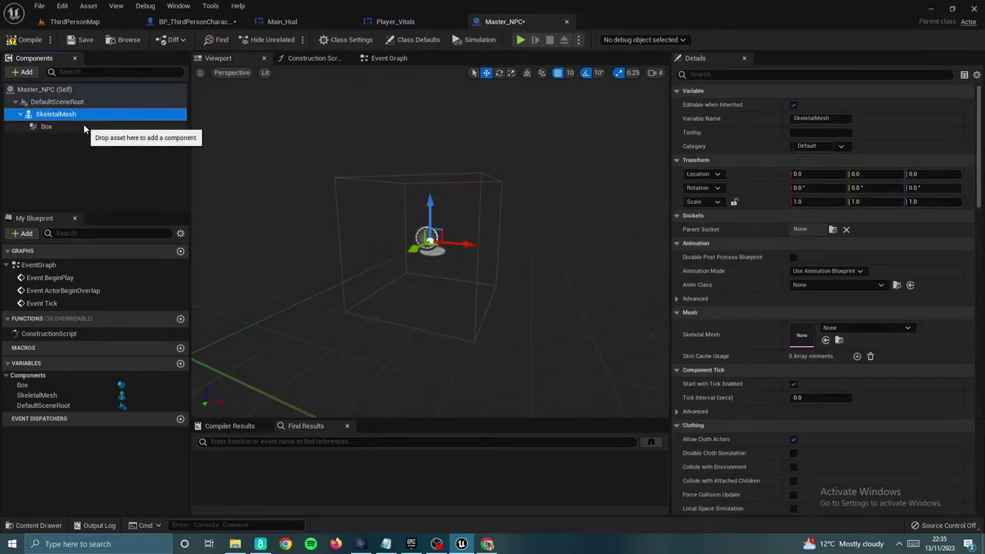
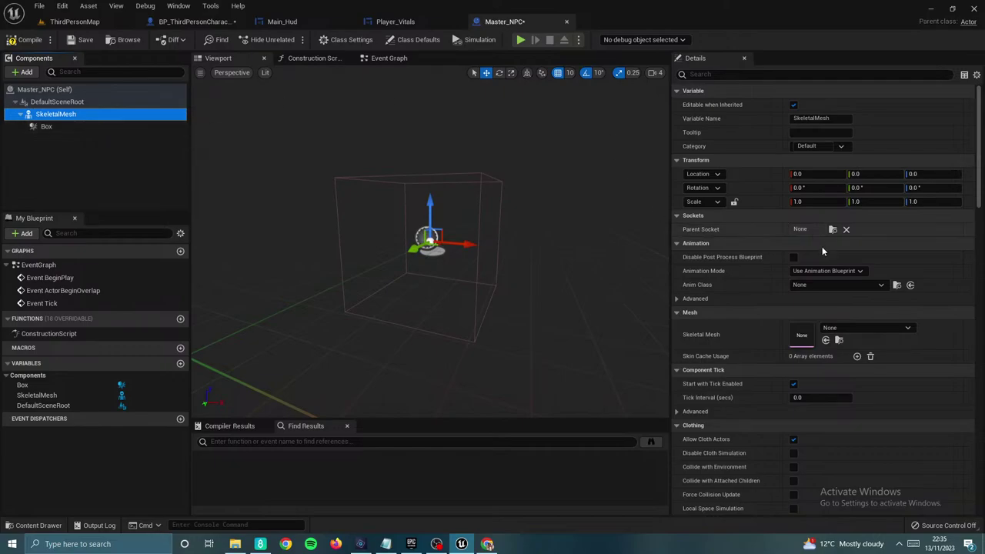
Step: Assign the SK_Man_Full_01 asset to the SkeletalMesh component
{"action": "left_click", "coordinate": [855, 332]}
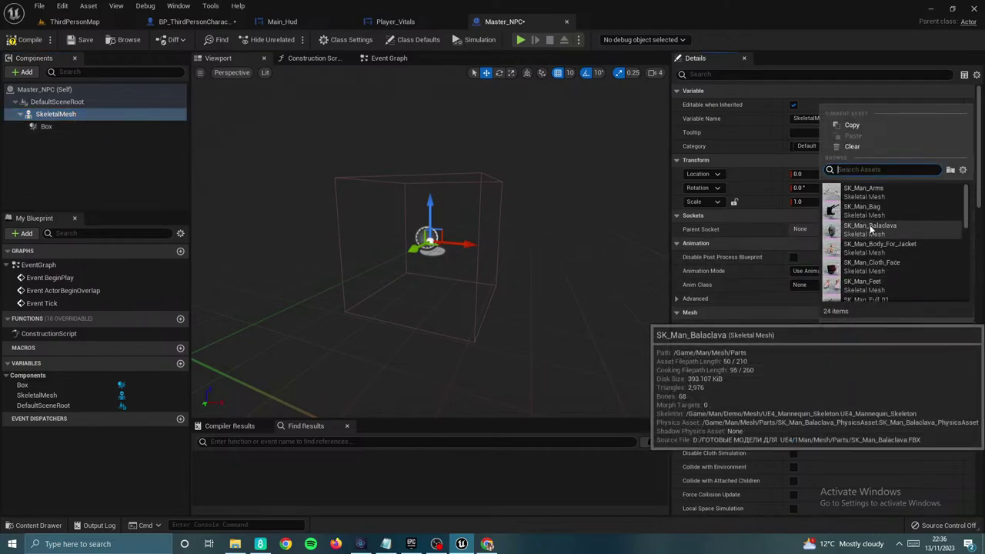
{"action": "scroll", "coordinate": [884, 269], "scroll_direction": "down", "scroll_amount": 2}
{"action": "left_click", "coordinate": [885, 255]}
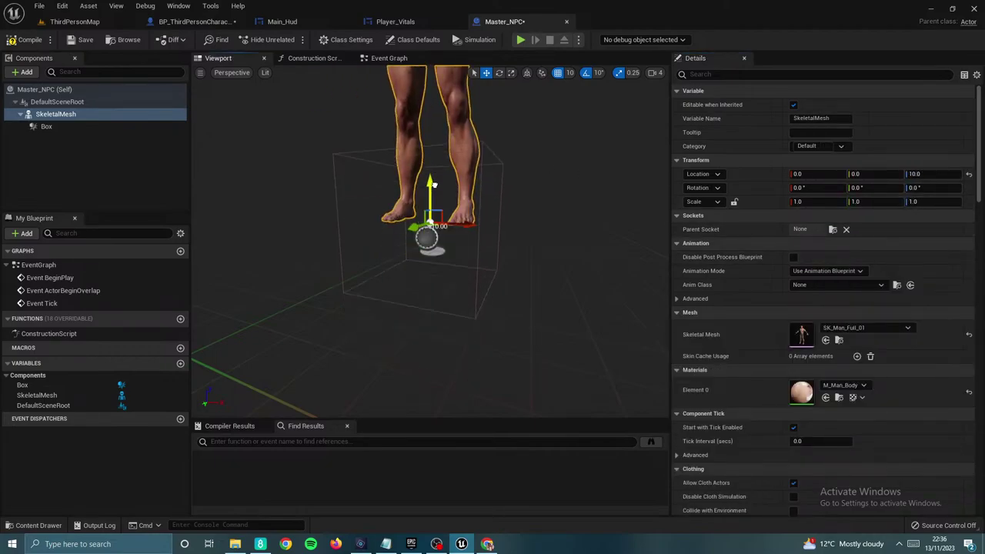
Step: Lower the SkeletalMesh to a Z location of -10 and rotate it about -90° around the Z axis
{"action": "left_click_drag", "start_coordinate": [433, 204], "coordinate": [434, 211]}
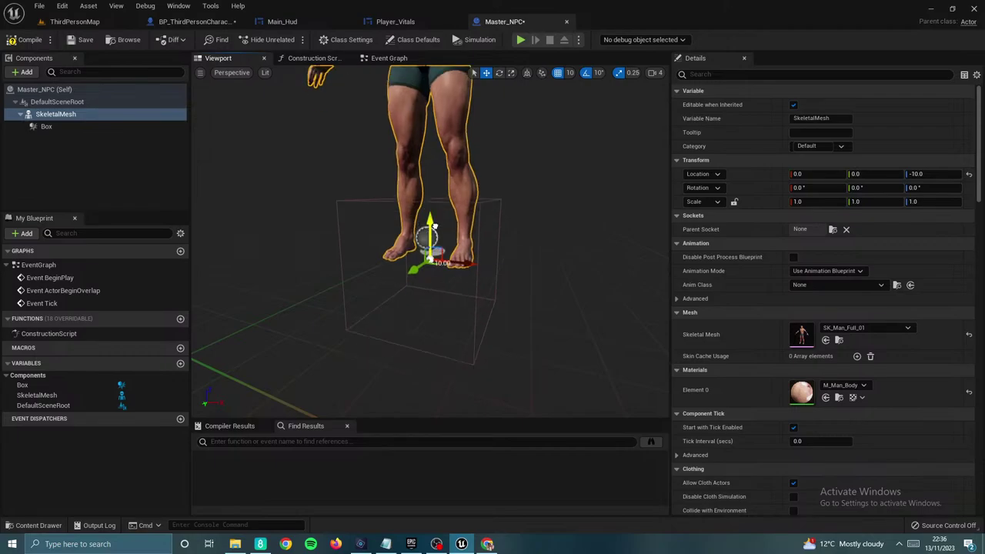
{"action": "left_click", "coordinate": [499, 73]}
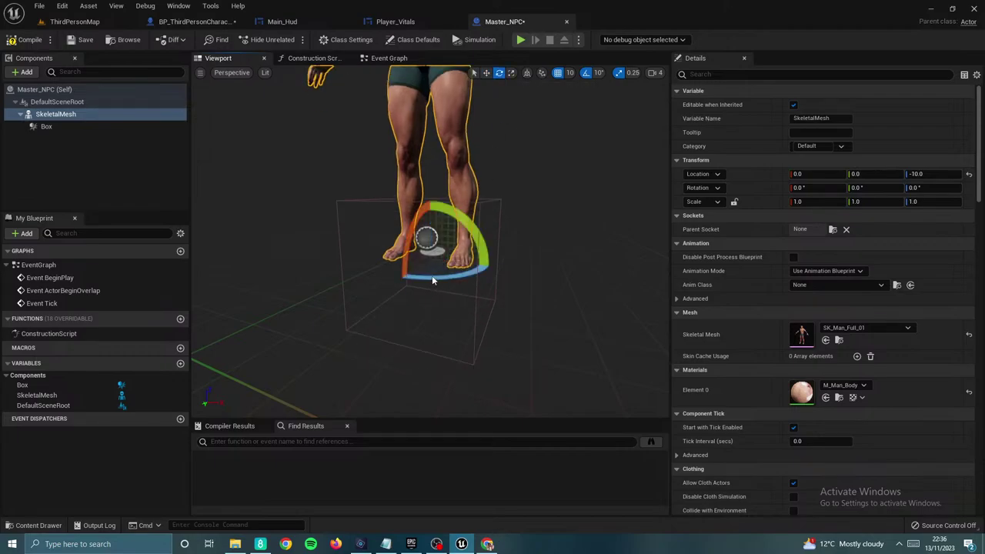
{"action": "left_click_drag", "start_coordinate": [433, 278], "coordinate": [446, 258]}
Step: Raise the Box collision component to a Z location of 90 so it sits around the character's body
{"action": "left_click", "coordinate": [76, 128]}
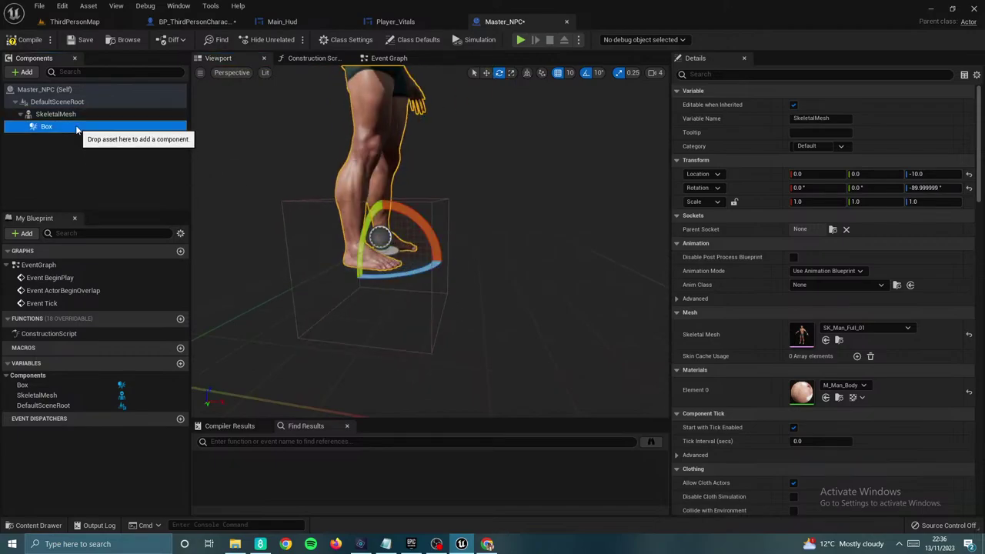
{"action": "left_click", "coordinate": [486, 73]}
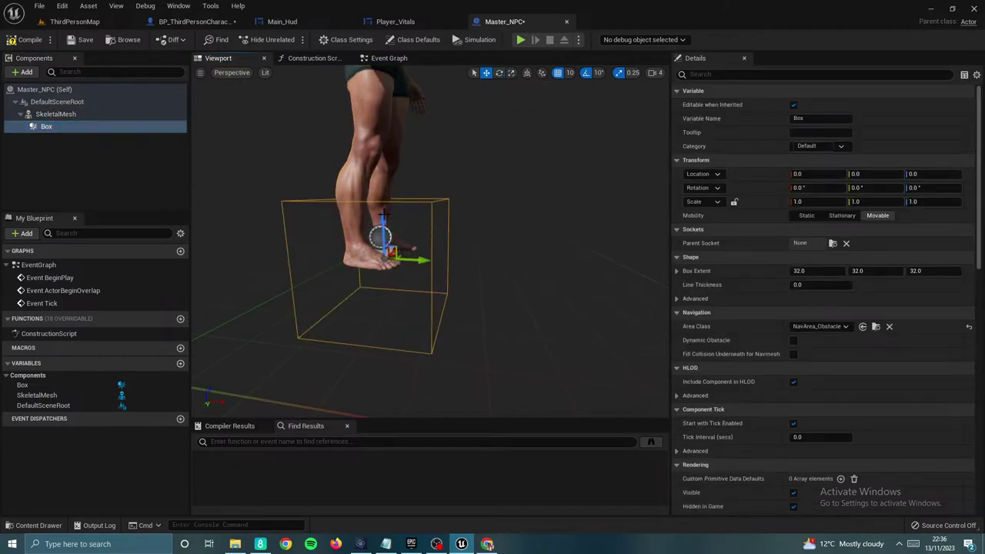
{"action": "left_click_drag", "start_coordinate": [383, 216], "coordinate": [383, 246]}
{"action": "left_click_drag", "start_coordinate": [400, 204], "coordinate": [421, 71]}
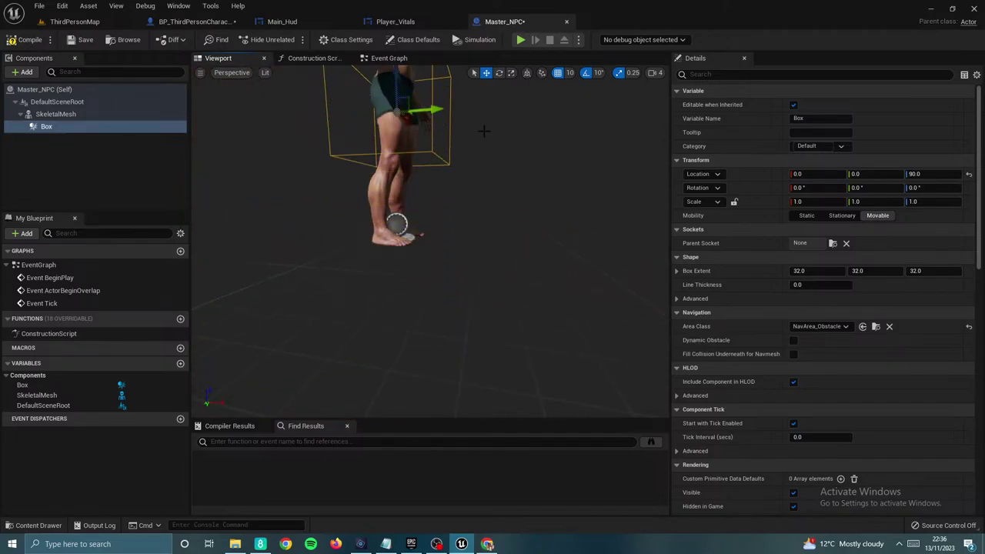
Step: Scale the Box collision component to 3.0 in both X and Y so it extends around the character
{"action": "scroll", "coordinate": [422, 84], "scroll_direction": "down", "scroll_amount": 5}
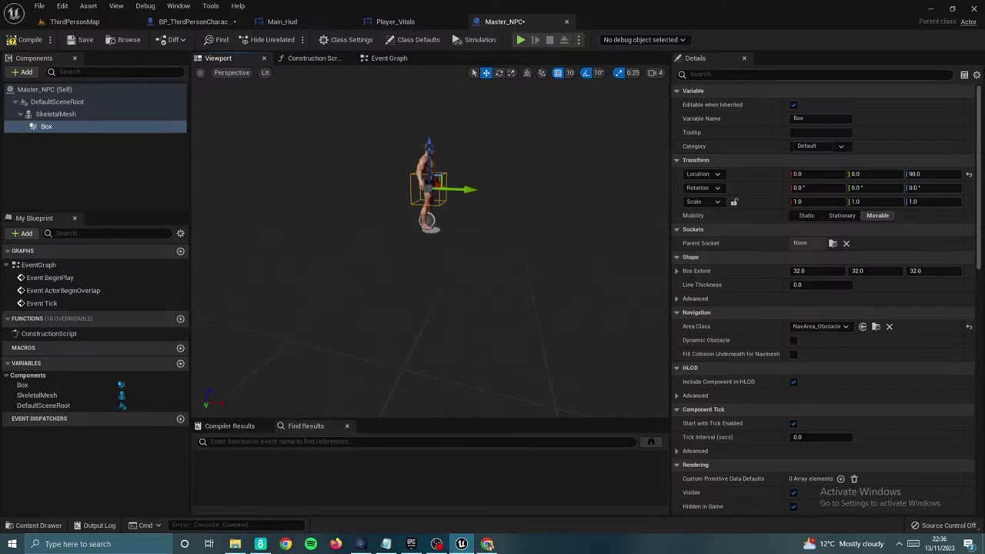
{"action": "left_click_drag", "start_coordinate": [479, 200], "coordinate": [479, 145]}
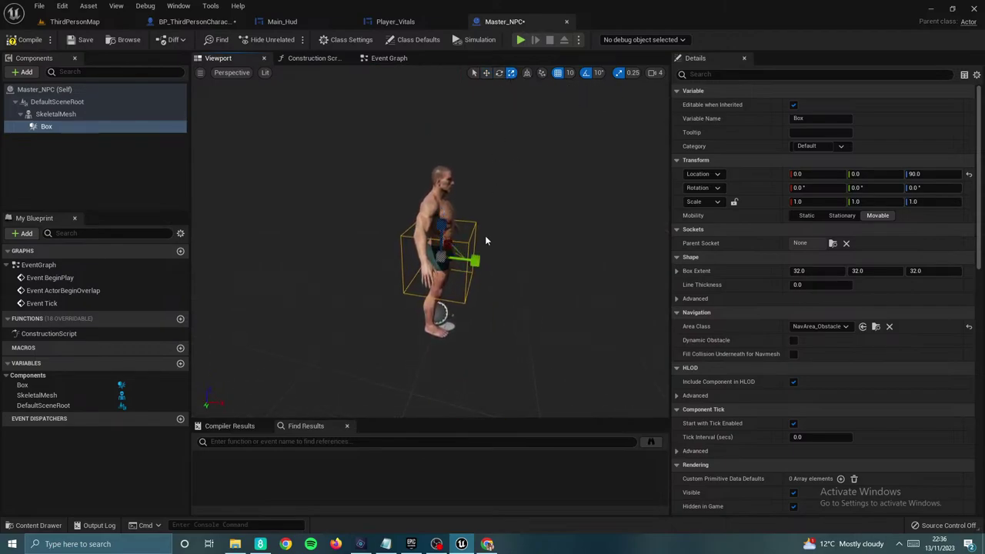
{"action": "left_click_drag", "start_coordinate": [484, 264], "coordinate": [538, 267]}
{"action": "left_click_drag", "start_coordinate": [471, 231], "coordinate": [400, 231], "text": "alt"}
{"action": "scroll", "coordinate": [470, 231], "scroll_direction": "down", "scroll_amount": 3}
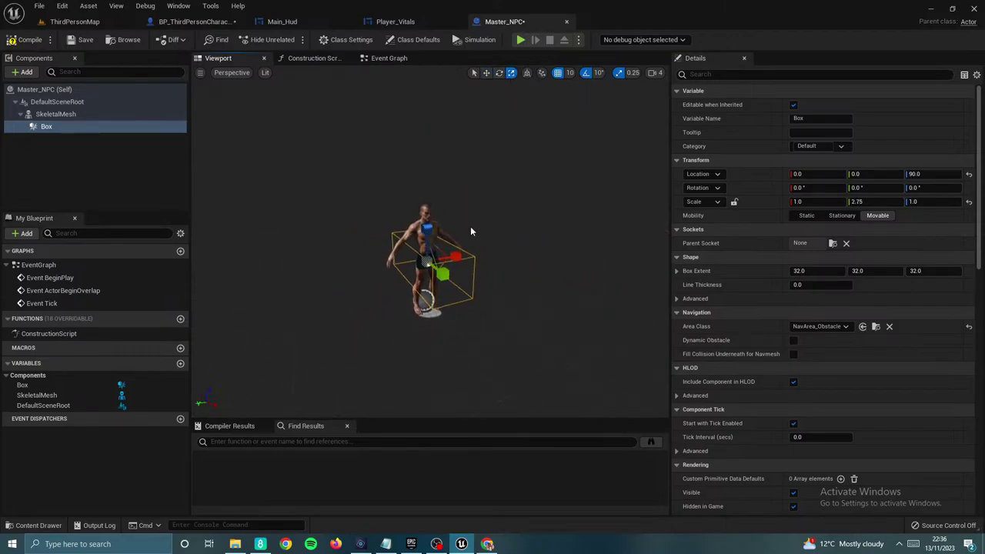
{"action": "left_click_drag", "start_coordinate": [459, 254], "coordinate": [517, 240]}
{"action": "left_click_drag", "start_coordinate": [437, 259], "coordinate": [500, 259], "text": "alt"}
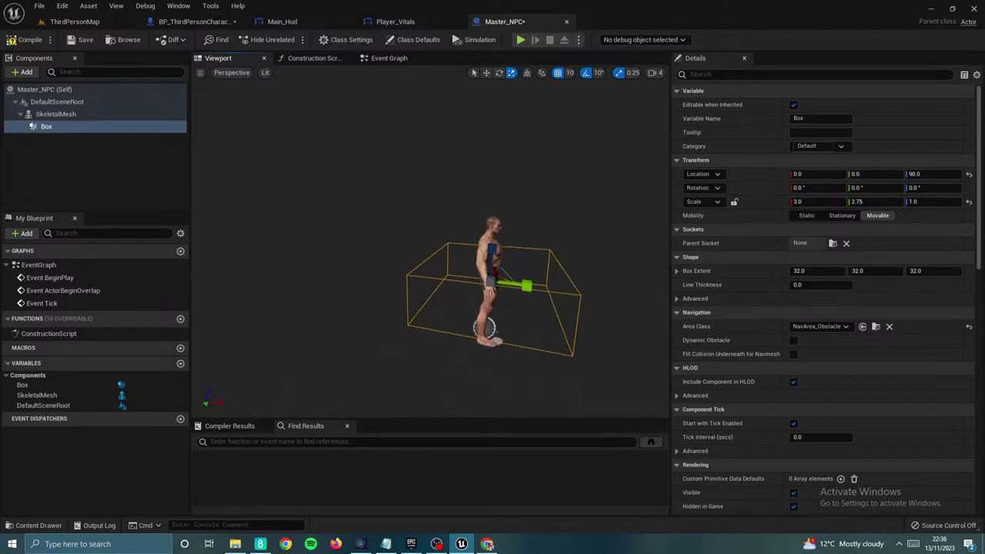
{"action": "scroll", "coordinate": [530, 296], "scroll_direction": "up", "scroll_amount": 3}
{"action": "left_click_drag", "start_coordinate": [549, 289], "coordinate": [564, 308]}
{"action": "left_click_drag", "start_coordinate": [538, 252], "coordinate": [431, 251], "text": "alt"}
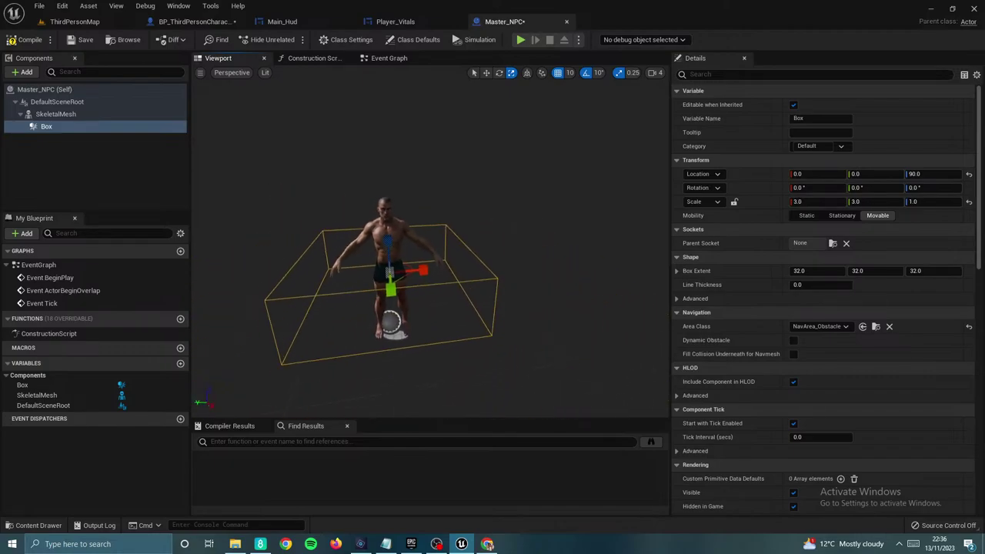
{"action": "scroll", "coordinate": [539, 252], "scroll_direction": "down", "scroll_amount": 4}
{"action": "scroll", "coordinate": [539, 251], "scroll_direction": "up", "scroll_amount": 4}
{"action": "left_click_drag", "start_coordinate": [538, 252], "coordinate": [646, 251], "text": "alt"}
{"action": "right_click_drag", "start_coordinate": [431, 247], "coordinate": [408, 239]}
{"action": "right_click_drag", "start_coordinate": [538, 257], "coordinate": [539, 257]}
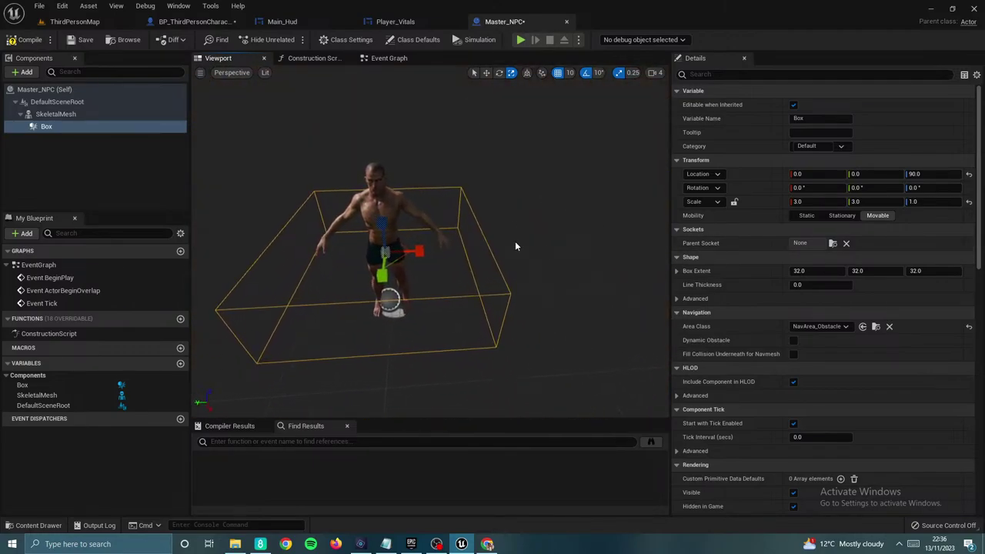
Step: Keep the SkeletalMesh in Use Animation Blueprint mode and set its Anim Class to Player_Animation_Blueprint
{"action": "left_click", "coordinate": [55, 114]}
{"action": "left_click", "coordinate": [828, 270]}
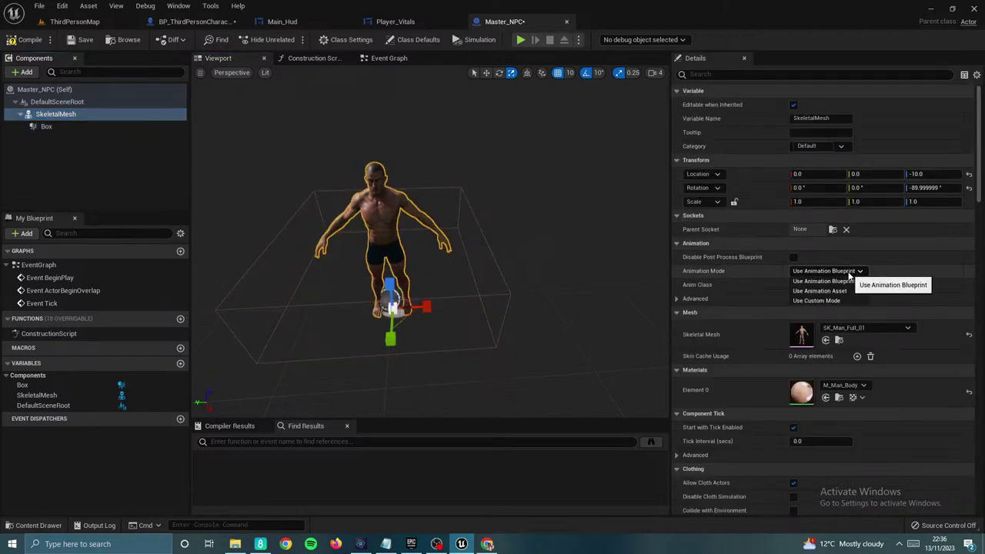
{"action": "left_click", "coordinate": [847, 282]}
{"action": "left_click", "coordinate": [843, 284]}
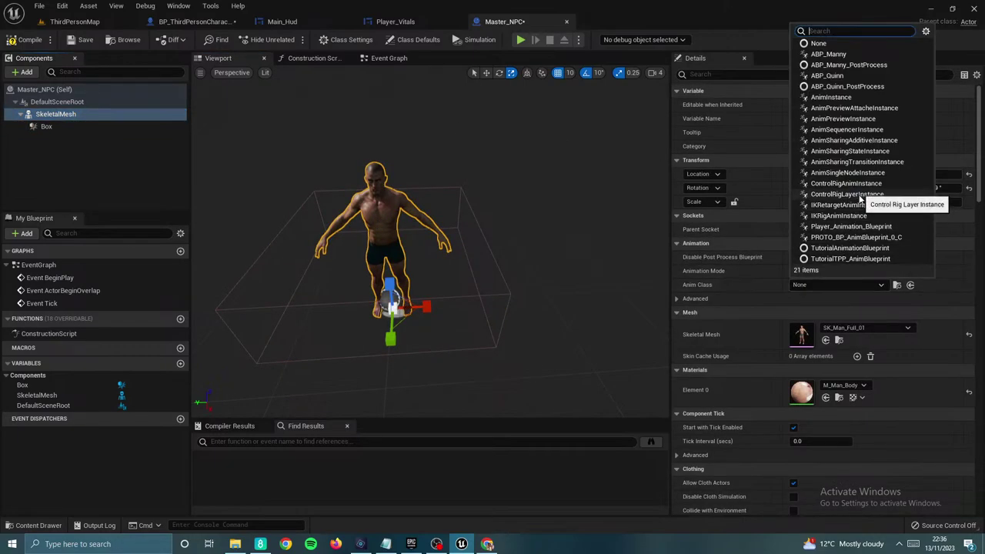
{"action": "left_click", "coordinate": [852, 227]}
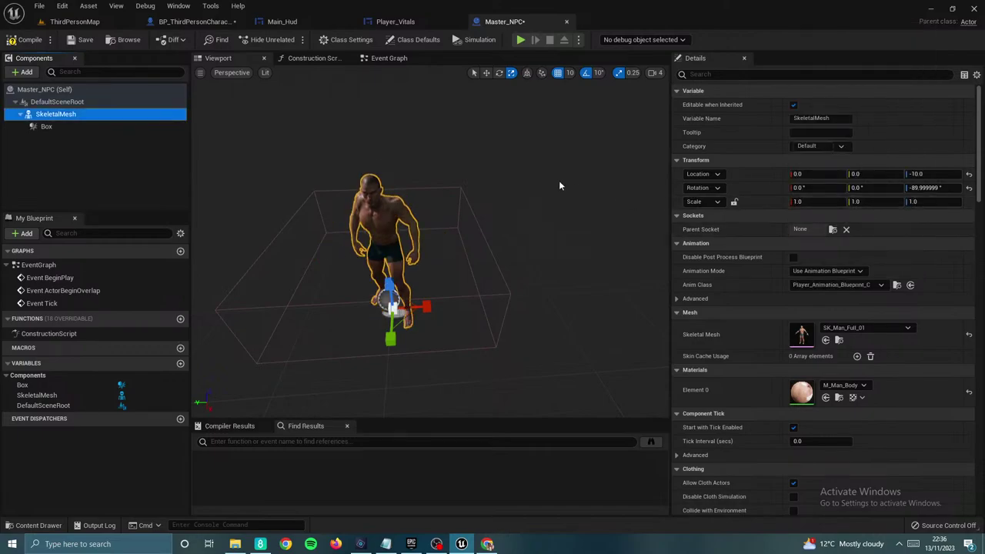
{"action": "right_click_drag", "start_coordinate": [559, 180], "coordinate": [568, 183]}
Step: Add a Widget component to Master_NPC and nest it beneath the SkeletalMesh component
{"action": "left_click", "coordinate": [51, 142]}
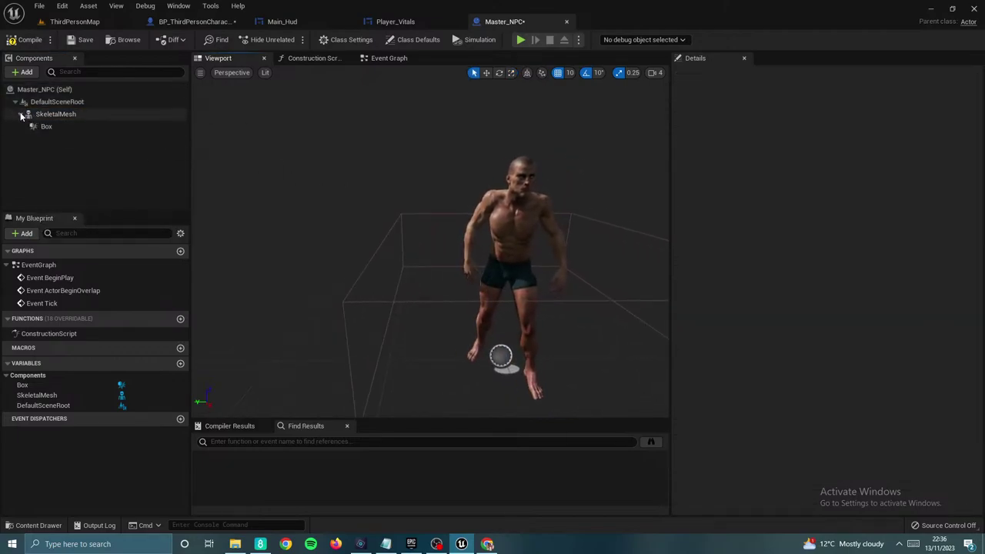
{"action": "left_click", "coordinate": [21, 71]}
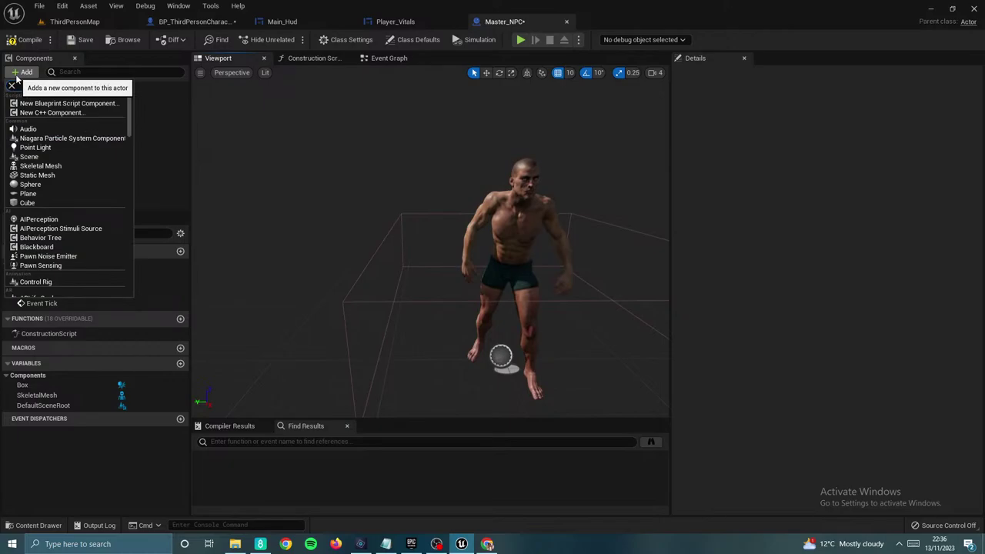
{"action": "type", "text": "widget"}
{"action": "left_click", "coordinate": [47, 105]}
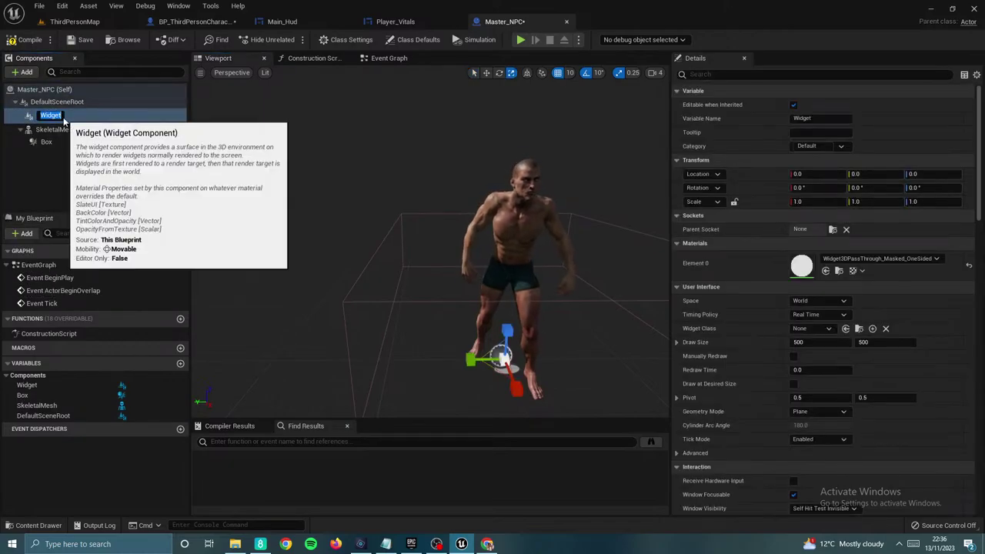
{"action": "mouse_move", "coordinate": [64, 119]}
{"action": "left_mouse_down"}
{"action": "mouse_move", "coordinate": [46, 138]}
{"action": "mouse_move", "coordinate": [58, 130]}
{"action": "left_mouse_up"}
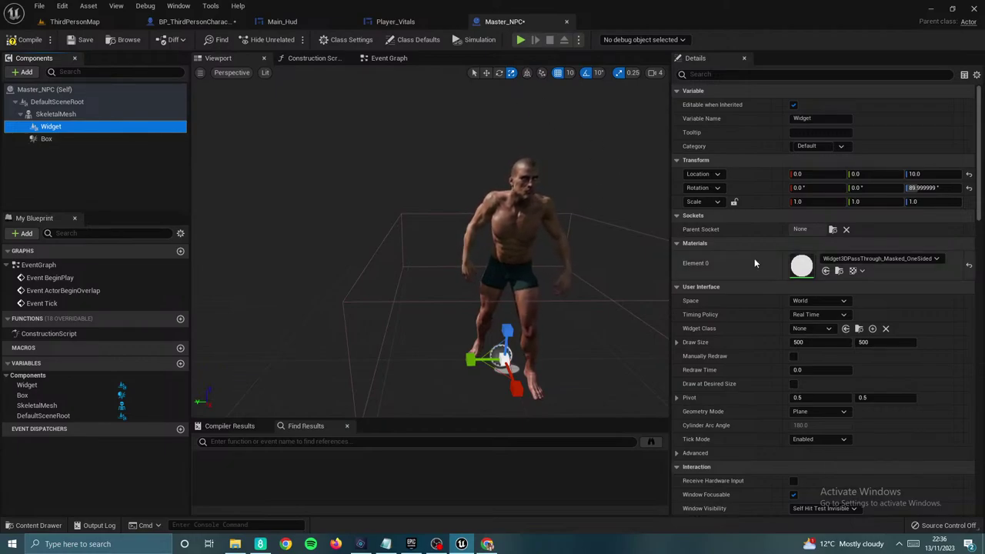
Step: Browse the available materials for the Widget component's Element 0 and delete the Widget component
{"action": "left_click", "coordinate": [845, 259]}
{"action": "scroll", "coordinate": [894, 408], "scroll_direction": "down", "scroll_amount": 1}
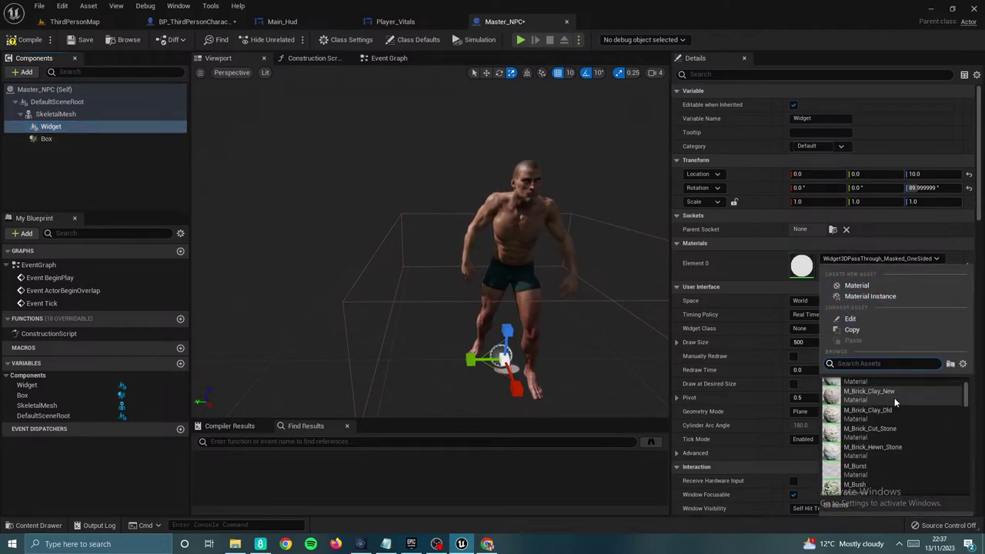
{"action": "scroll", "coordinate": [894, 401], "scroll_direction": "down", "scroll_amount": 10}
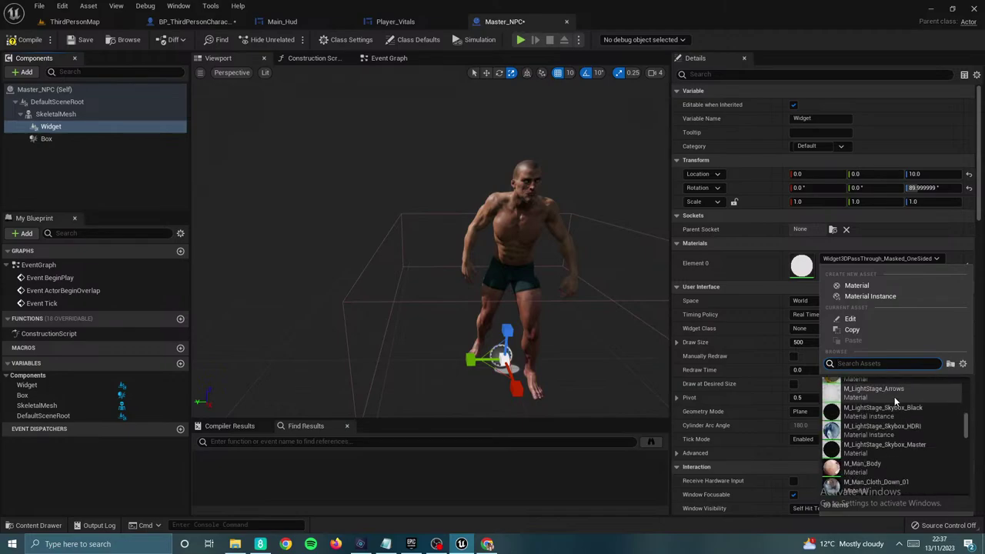
{"action": "scroll", "coordinate": [894, 402], "scroll_direction": "down", "scroll_amount": 10}
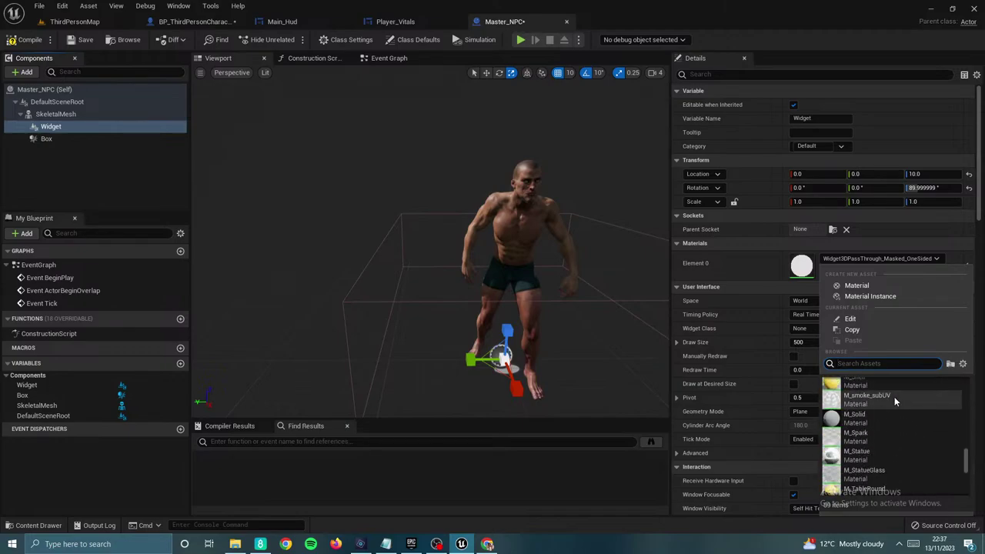
{"action": "left_click", "coordinate": [90, 127]}
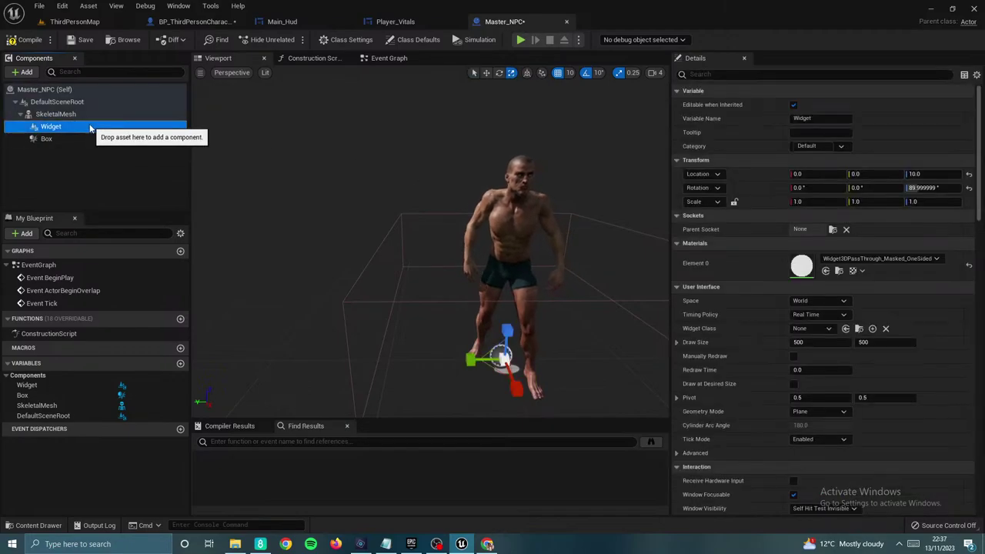
{"action": "key", "text": "Delete"}
Step: Add a Text Render component to Master_NPC and nest it beneath the SkeletalMesh component
{"action": "left_click", "coordinate": [22, 71]}
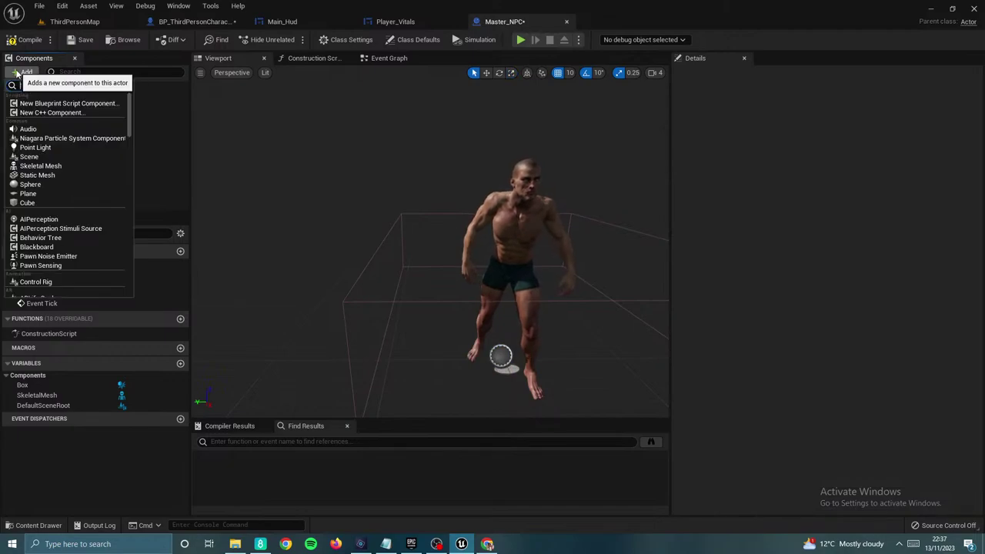
{"action": "type", "text": "text"}
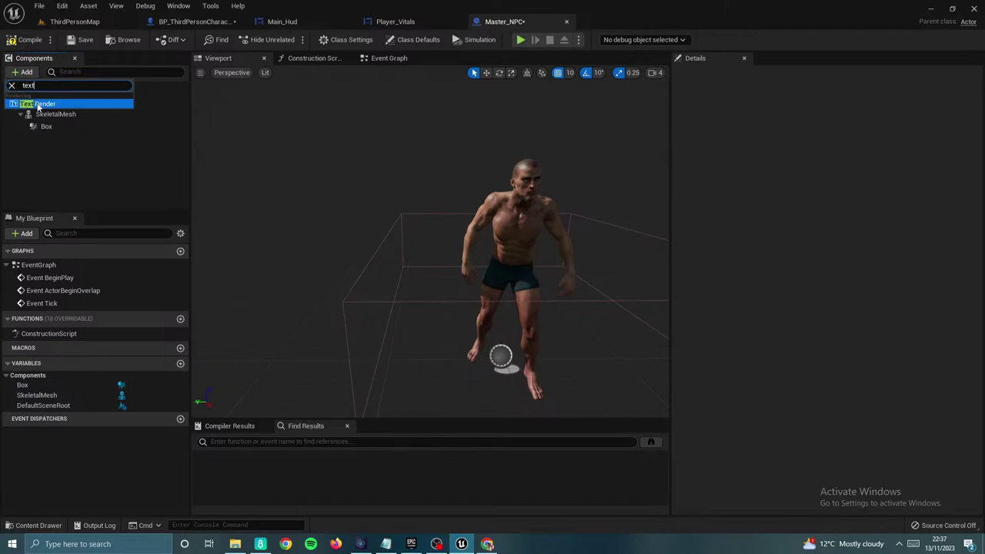
{"action": "left_click", "coordinate": [36, 105]}
{"action": "left_click", "coordinate": [106, 154]}
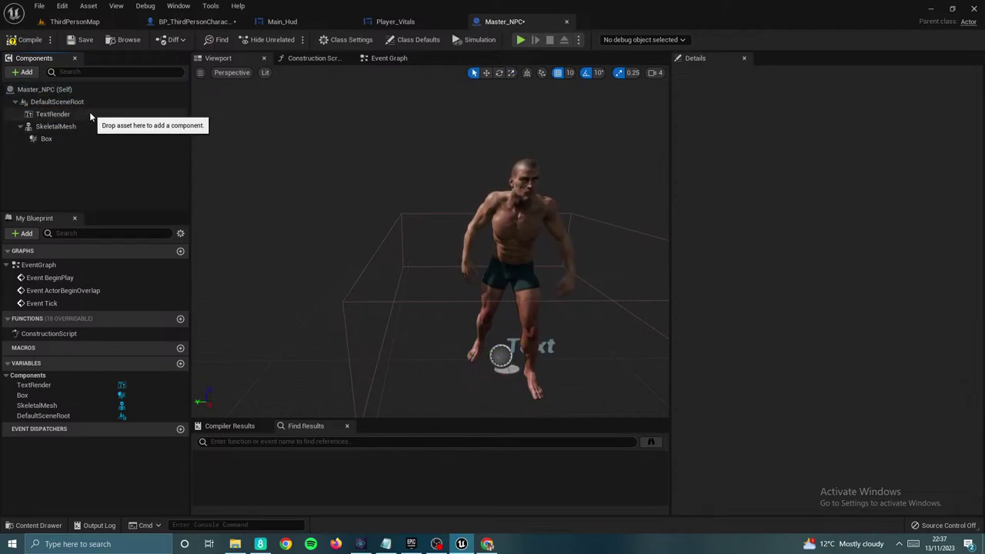
{"action": "left_click_drag", "start_coordinate": [90, 115], "coordinate": [77, 127]}
{"action": "left_click", "coordinate": [63, 128]}
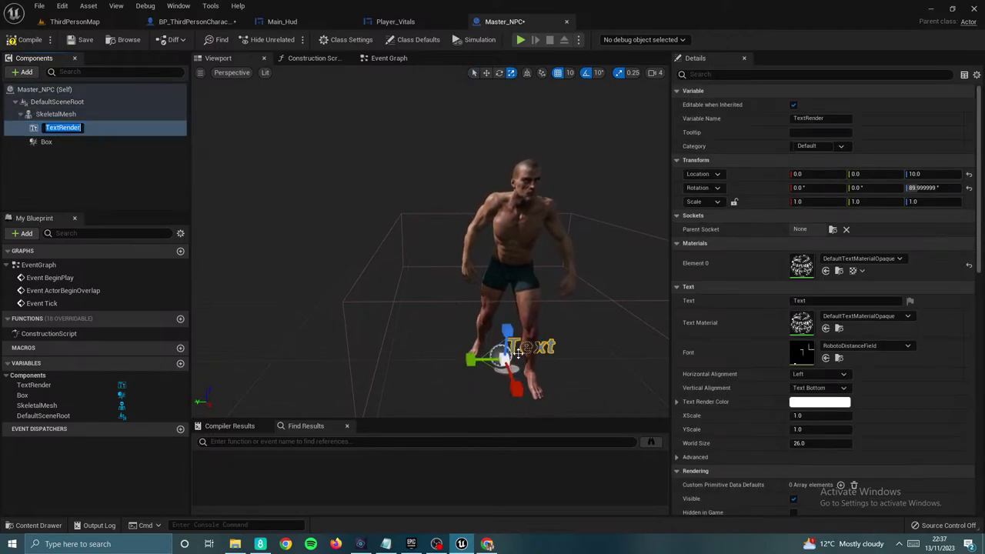
Step: Move the TextRender component above the character's head, to location X -20, Z 180
{"action": "left_click", "coordinate": [487, 73]}
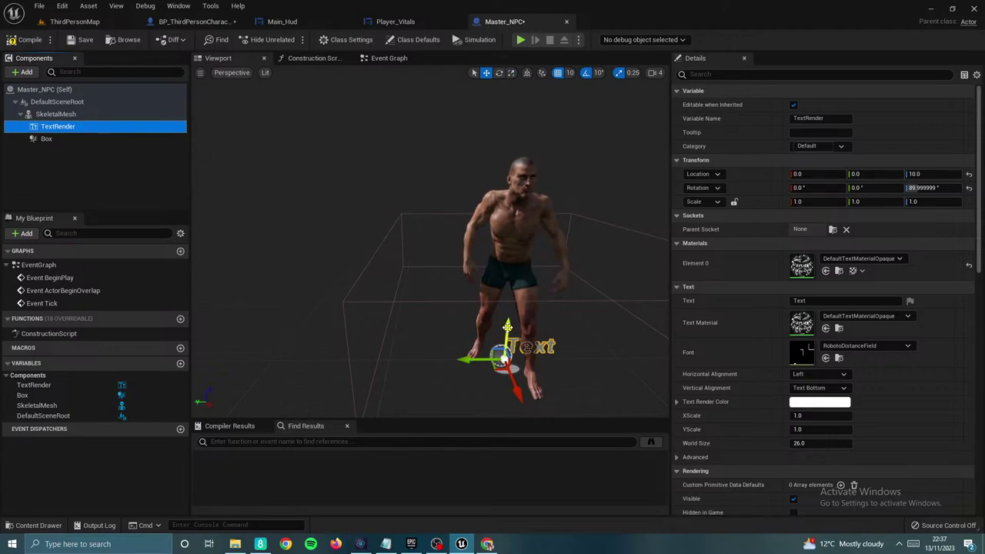
{"action": "left_click_drag", "start_coordinate": [504, 334], "coordinate": [496, 93]}
{"action": "left_click_drag", "start_coordinate": [498, 151], "coordinate": [469, 151]}
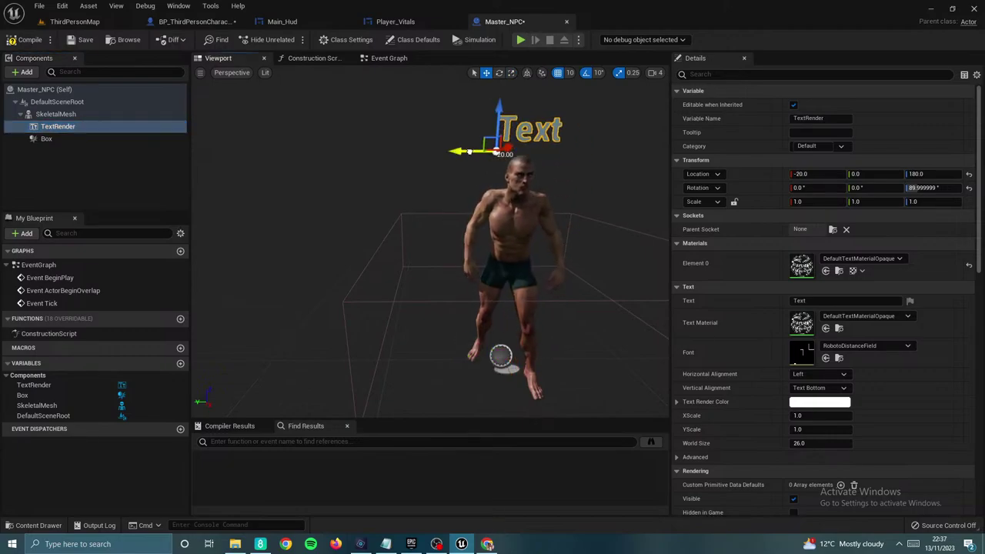
Step: Change the TextRender's text to "!" and shift it sideways to location X -10
{"action": "left_click", "coordinate": [115, 130]}
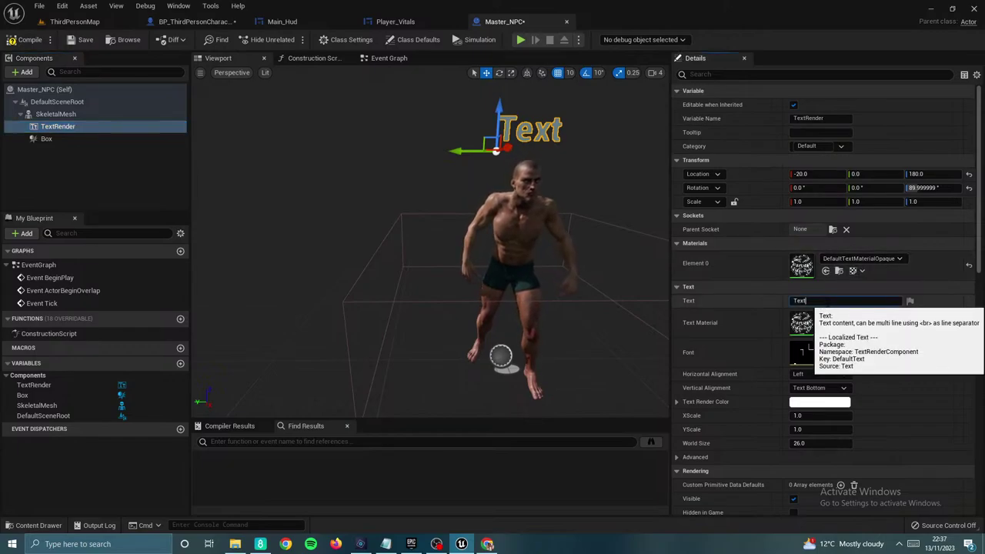
{"action": "left_click", "coordinate": [797, 301]}
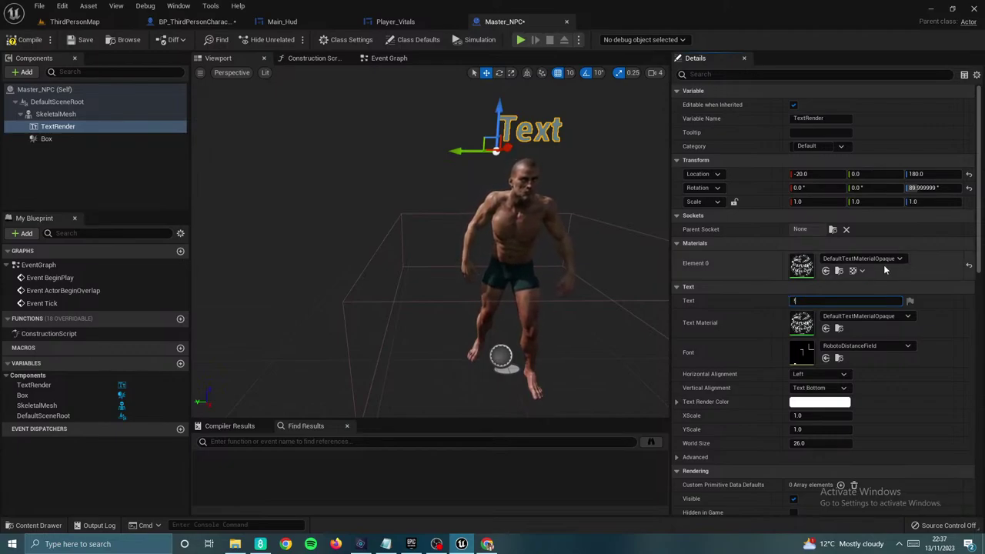
{"action": "key", "text": "Return"}
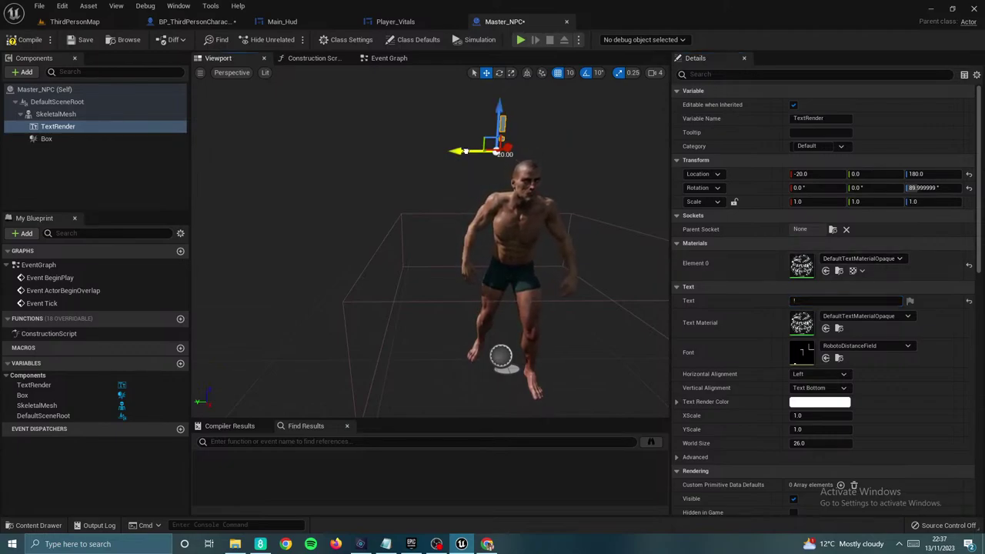
{"action": "left_click_drag", "start_coordinate": [469, 150], "coordinate": [484, 150]}
{"action": "right_click_drag", "start_coordinate": [484, 150], "coordinate": [471, 85]}
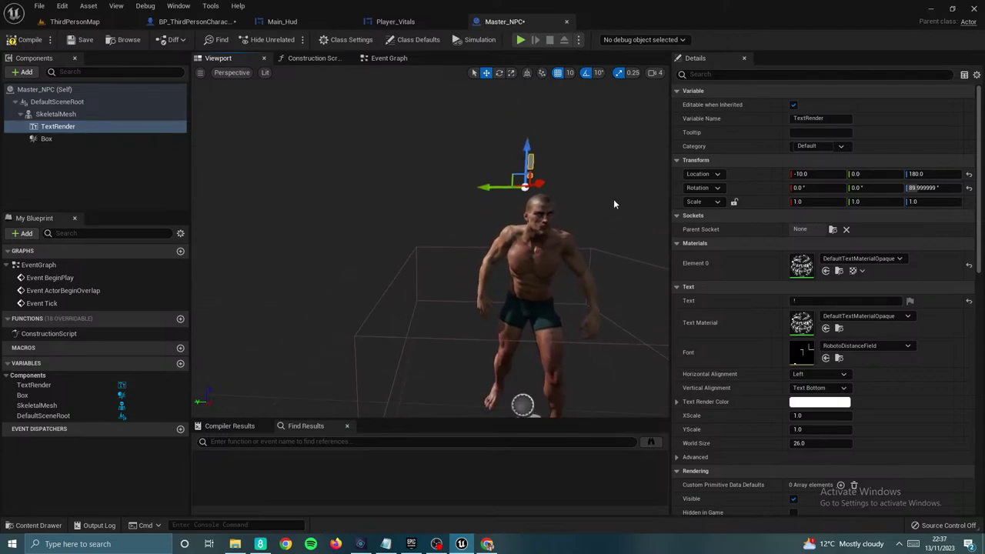
Step: Attach the TextRender to the skeletal mesh's head bone as its parent socket
{"action": "left_click", "coordinate": [832, 229]}
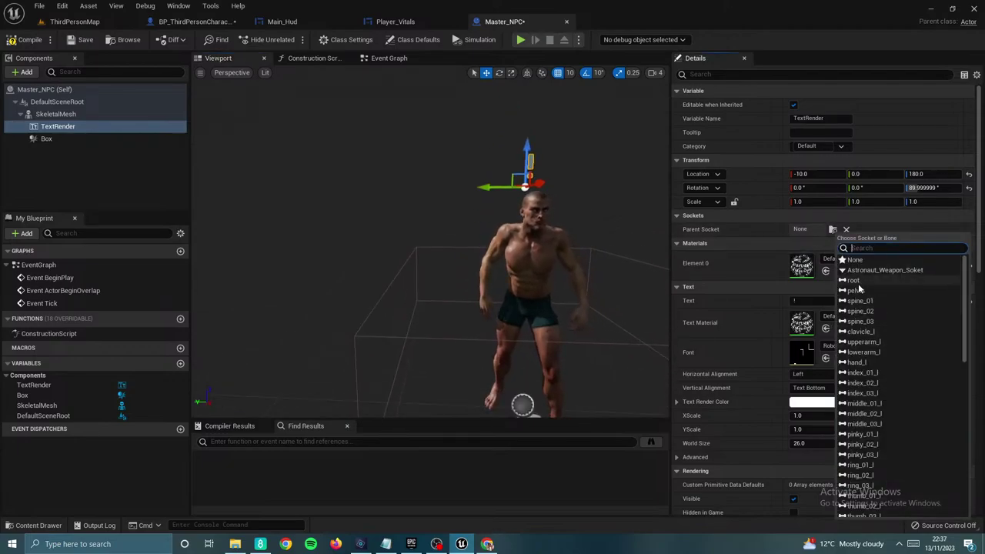
{"action": "scroll", "coordinate": [874, 373], "scroll_direction": "down", "scroll_amount": 8}
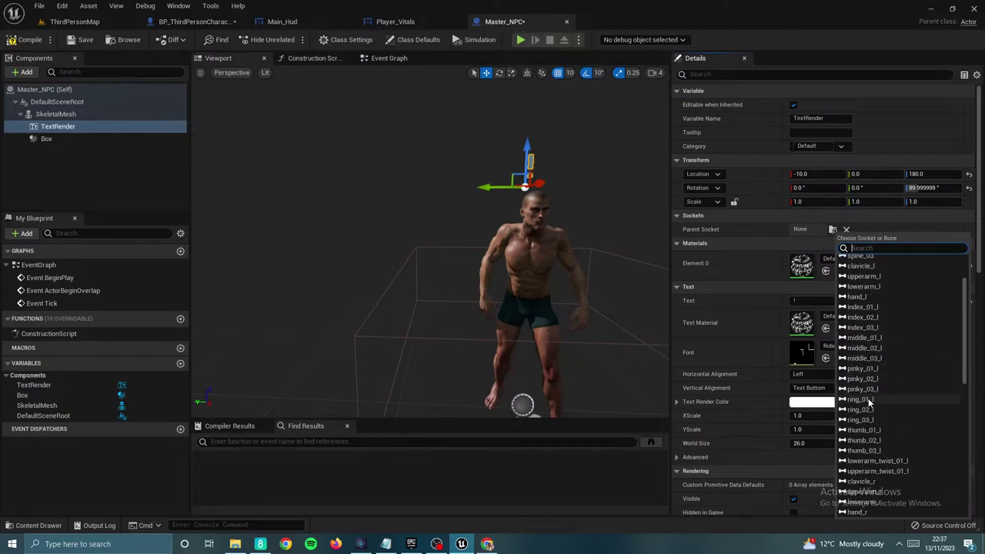
{"action": "scroll", "coordinate": [867, 436], "scroll_direction": "down", "scroll_amount": 6}
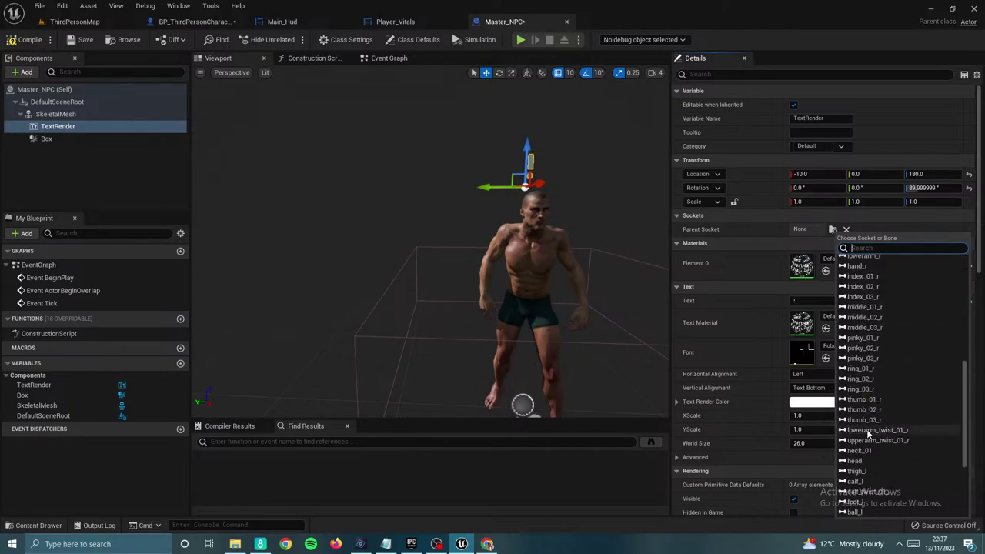
{"action": "scroll", "coordinate": [867, 436], "scroll_direction": "down", "scroll_amount": 1}
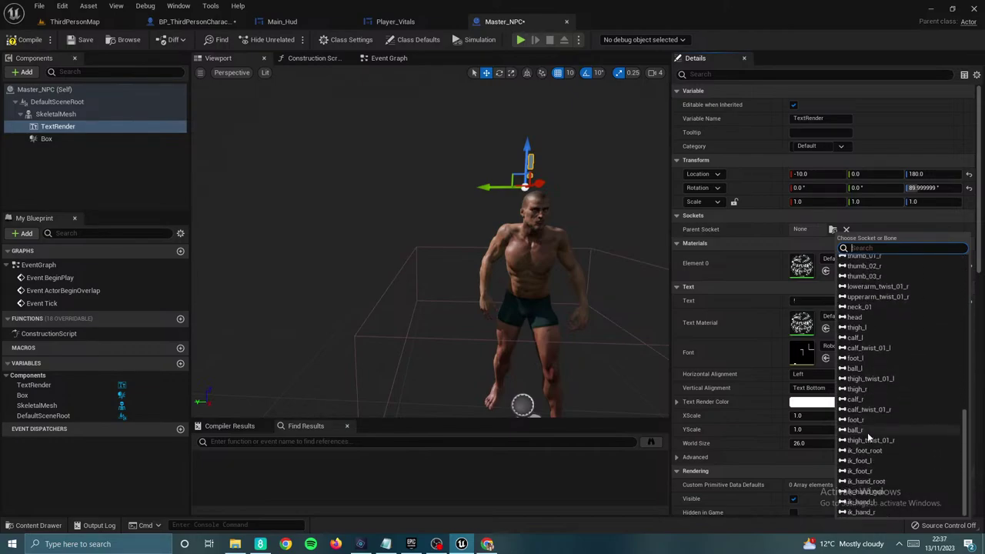
{"action": "scroll", "coordinate": [869, 437], "scroll_direction": "up", "scroll_amount": 2}
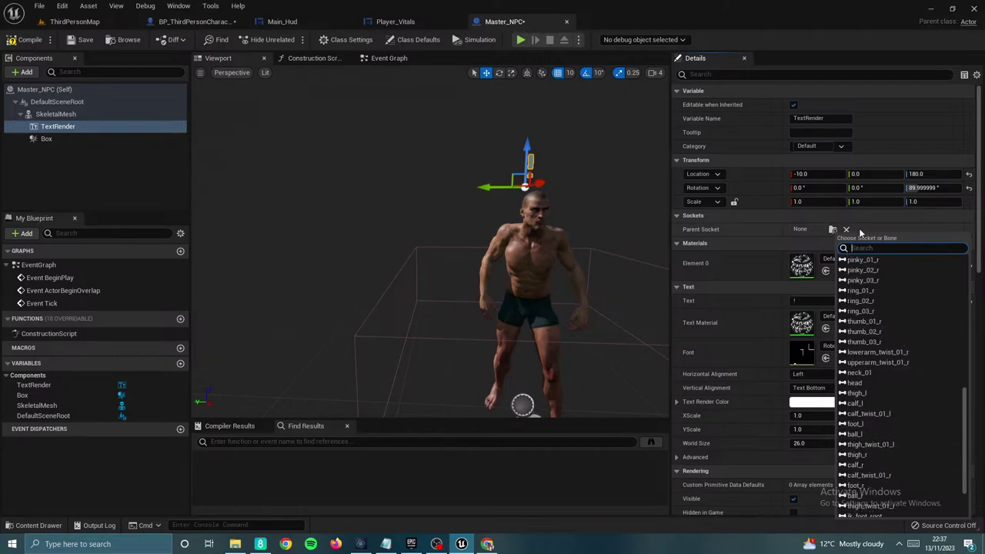
{"action": "type", "text": "he"}
{"action": "left_click", "coordinate": [871, 262]}
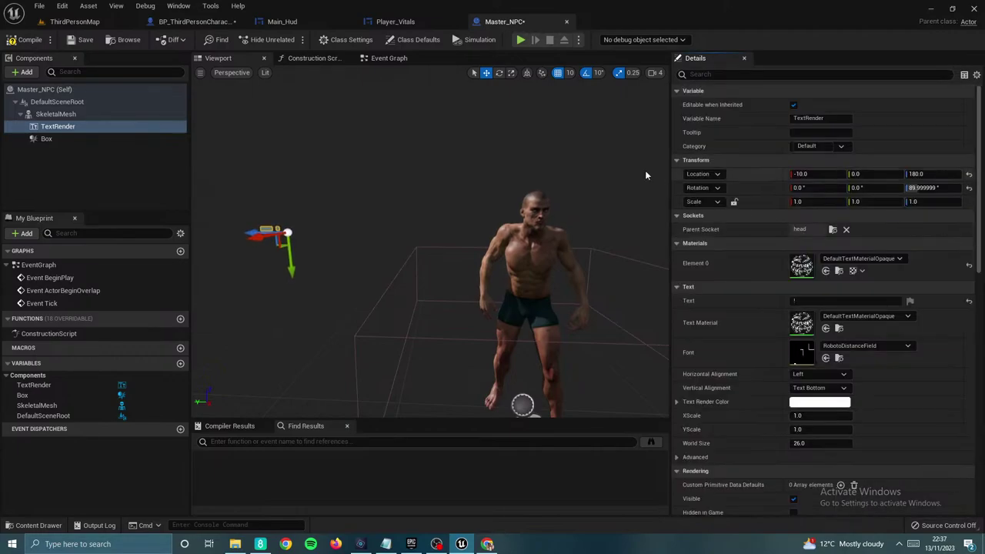
Step: Bring the displaced exclamation mark back to the character's head by moving it to Z location 0
{"action": "left_click", "coordinate": [200, 72]}
{"action": "left_click", "coordinate": [243, 216]}
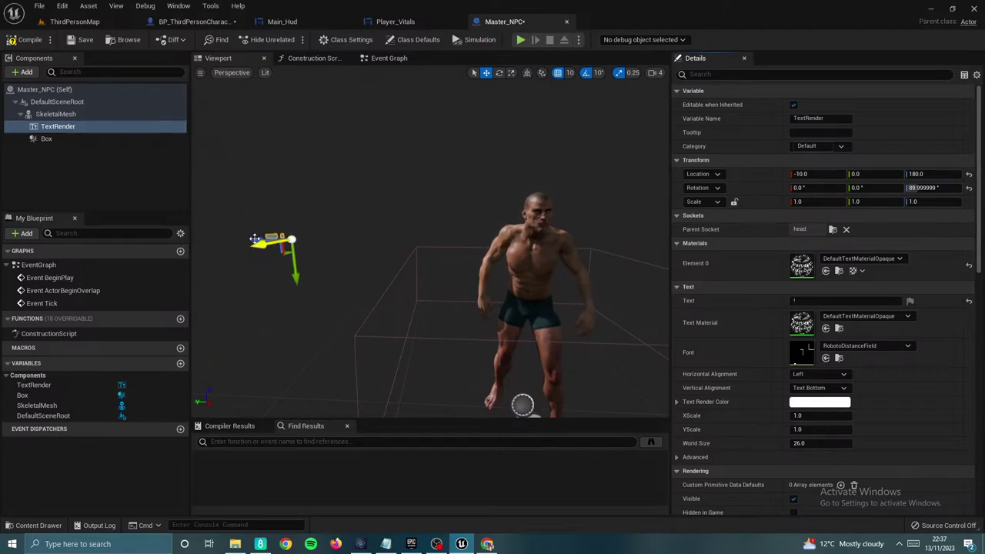
{"action": "left_click_drag", "start_coordinate": [255, 240], "coordinate": [305, 239]}
{"action": "right_click_drag", "start_coordinate": [304, 240], "coordinate": [231, 239]}
{"action": "key", "text": "ctrl+z"}
{"action": "left_click_drag", "start_coordinate": [450, 251], "coordinate": [553, 250]}
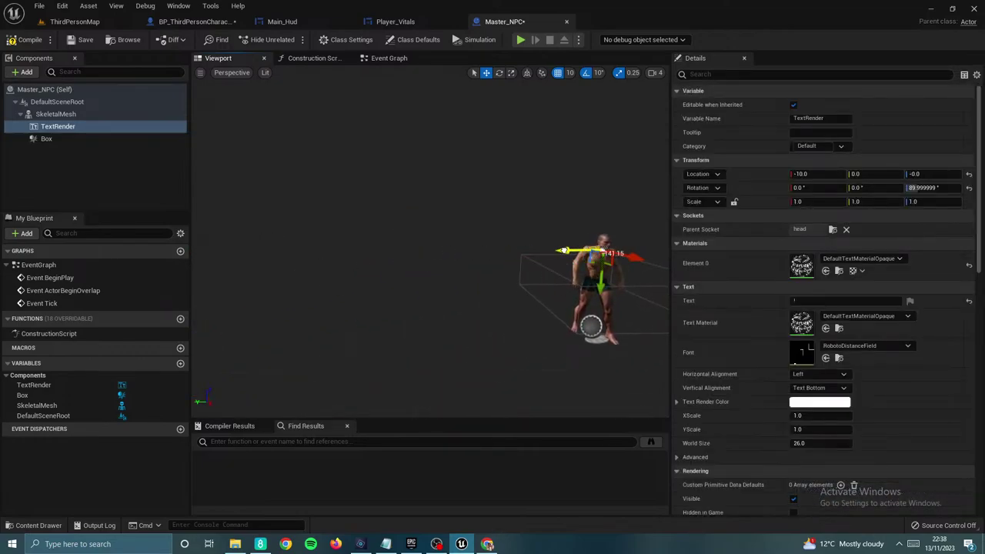
Step: Rotate the exclamation mark upright so its X rotation is about -90°
{"action": "right_click_drag", "start_coordinate": [603, 250], "coordinate": [628, 245]}
{"action": "right_click_drag", "start_coordinate": [558, 112], "coordinate": [604, 113]}
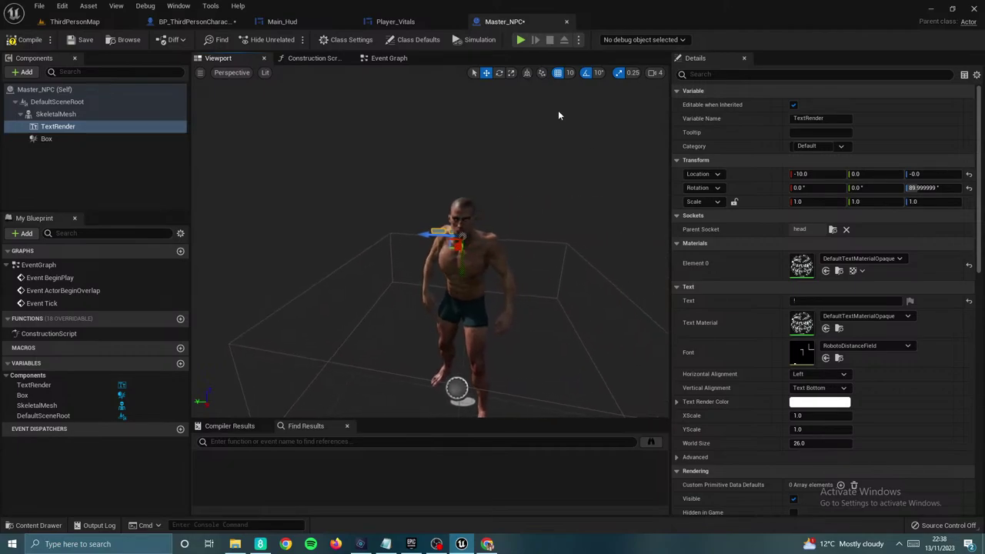
{"action": "left_click", "coordinate": [500, 72]}
{"action": "left_click_drag", "start_coordinate": [512, 207], "coordinate": [464, 160]}
Step: With grid snapping off, centre the exclamation mark above the head, at about X 22.2, Z 3.0
{"action": "left_click", "coordinate": [486, 72]}
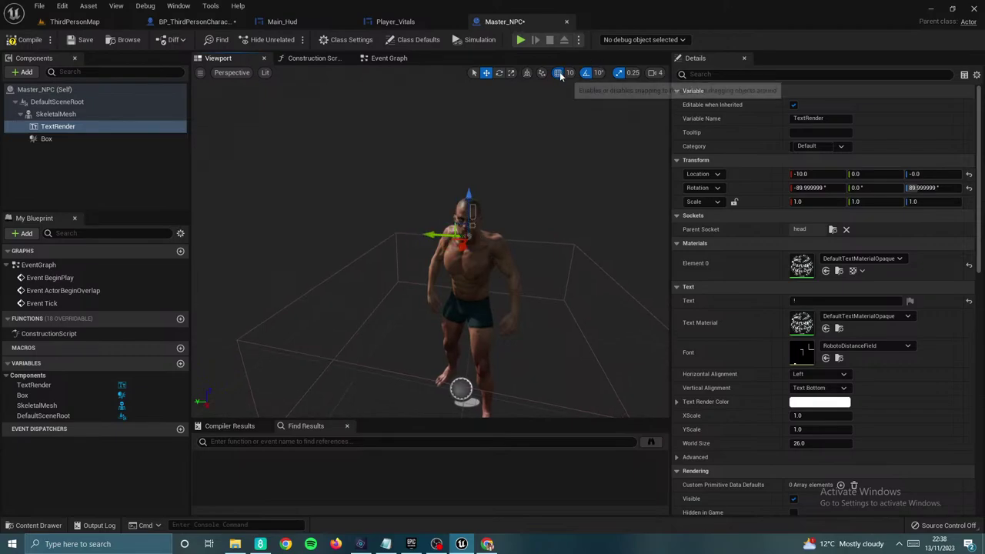
{"action": "left_click_drag", "start_coordinate": [436, 232], "coordinate": [432, 234]}
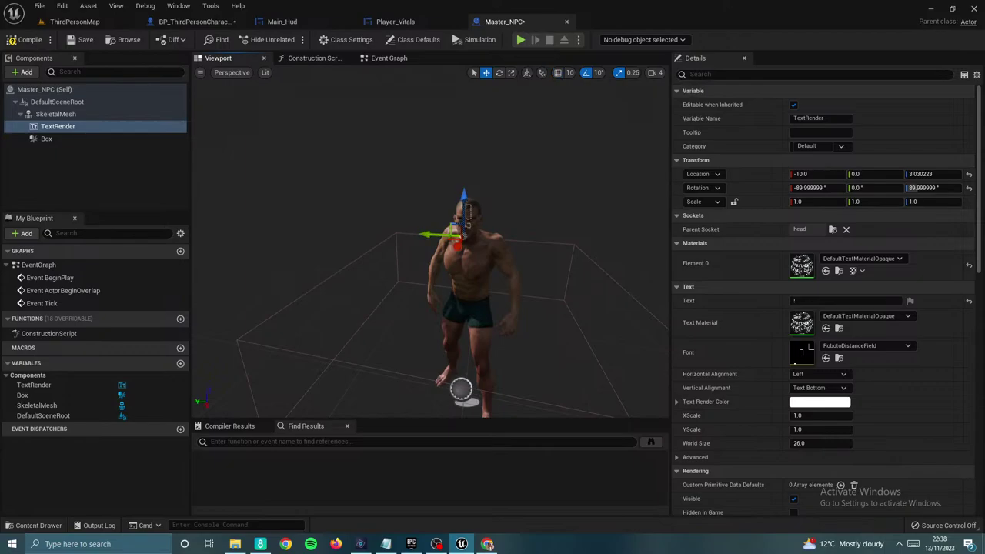
{"action": "left_click_drag", "start_coordinate": [468, 205], "coordinate": [467, 176]}
{"action": "left_click_drag", "start_coordinate": [483, 220], "coordinate": [491, 153]}
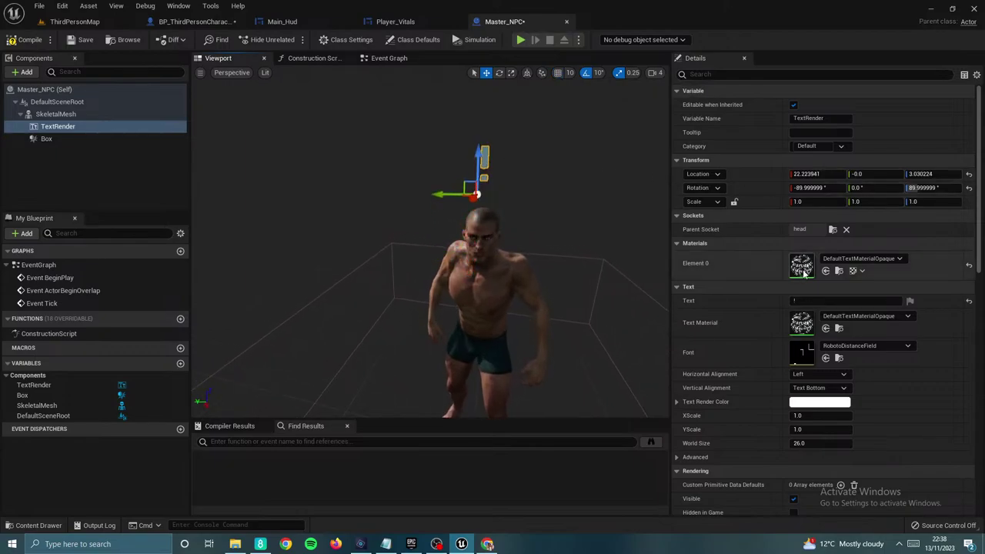
Step: Set the TextRender's World Size to 32
{"action": "left_click", "coordinate": [807, 443]}
{"action": "type", "text": "32"}
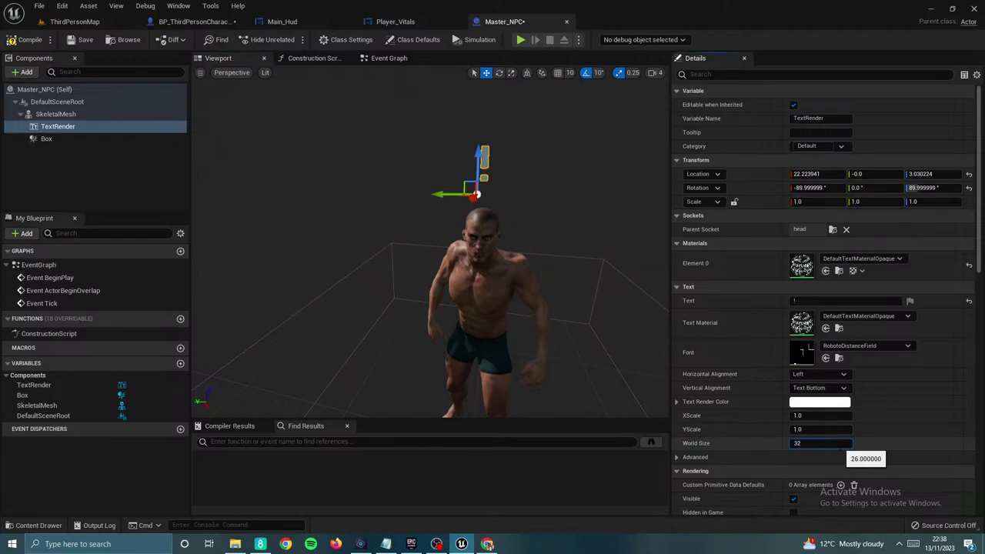
{"action": "left_click", "coordinate": [536, 219]}
{"action": "scroll", "coordinate": [542, 210], "scroll_direction": "down", "scroll_amount": 5}
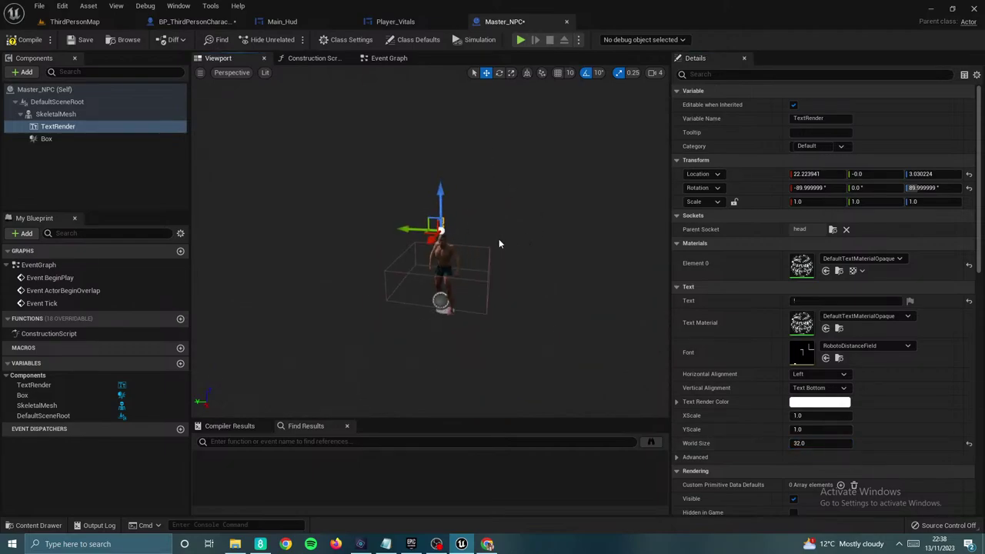
{"action": "scroll", "coordinate": [482, 232], "scroll_direction": "up", "scroll_amount": 3}
Step: Nudge the exclamation mark toward the front of the head, to about Y 2.5
{"action": "right_click_drag", "start_coordinate": [504, 235], "coordinate": [408, 236]}
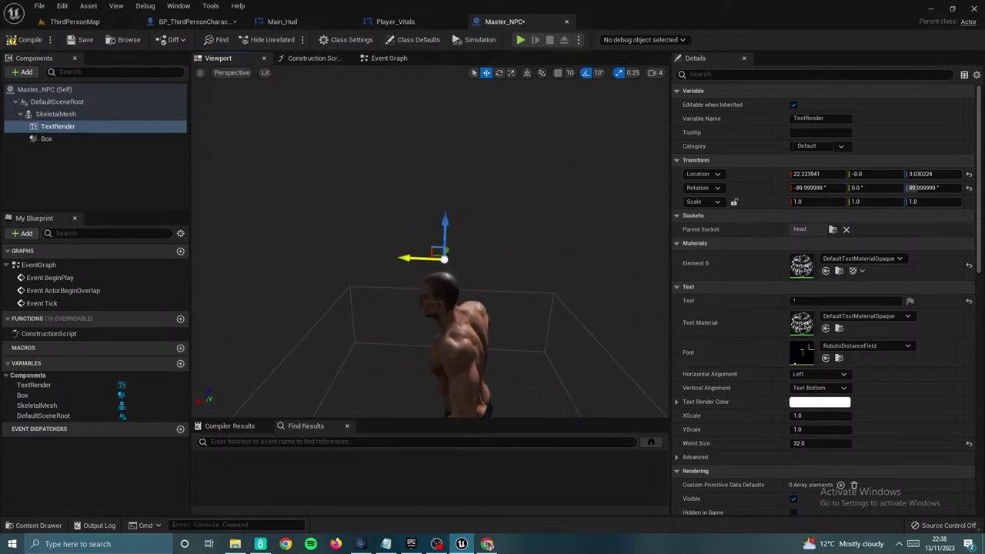
{"action": "left_click_drag", "start_coordinate": [415, 258], "coordinate": [410, 259]}
{"action": "right_click_drag", "start_coordinate": [446, 264], "coordinate": [504, 265]}
{"action": "left_click_drag", "start_coordinate": [369, 293], "coordinate": [385, 292]}
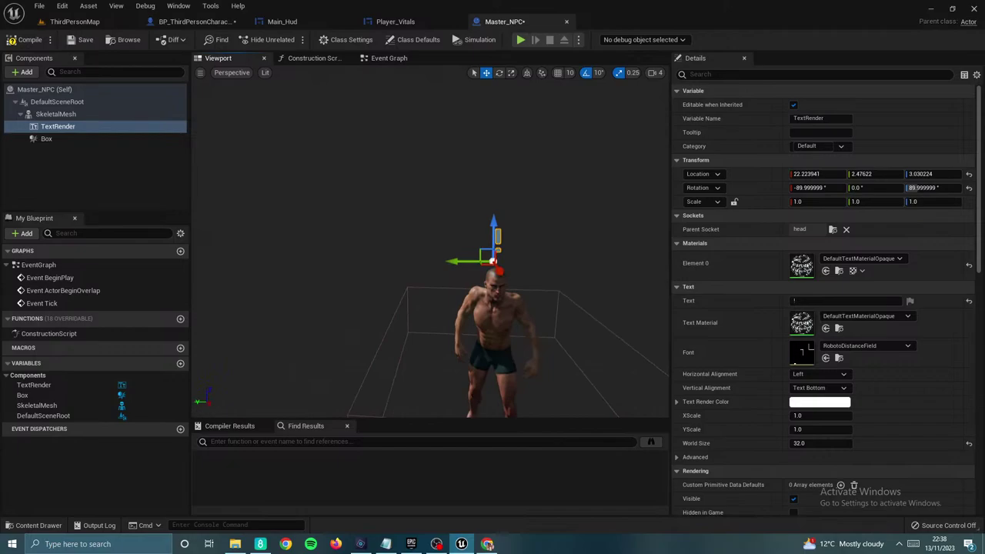
Step: Set the Text Render Color of the exclamation mark to bright yellow
{"action": "left_click", "coordinate": [819, 401]}
{"action": "left_click", "coordinate": [658, 380]}
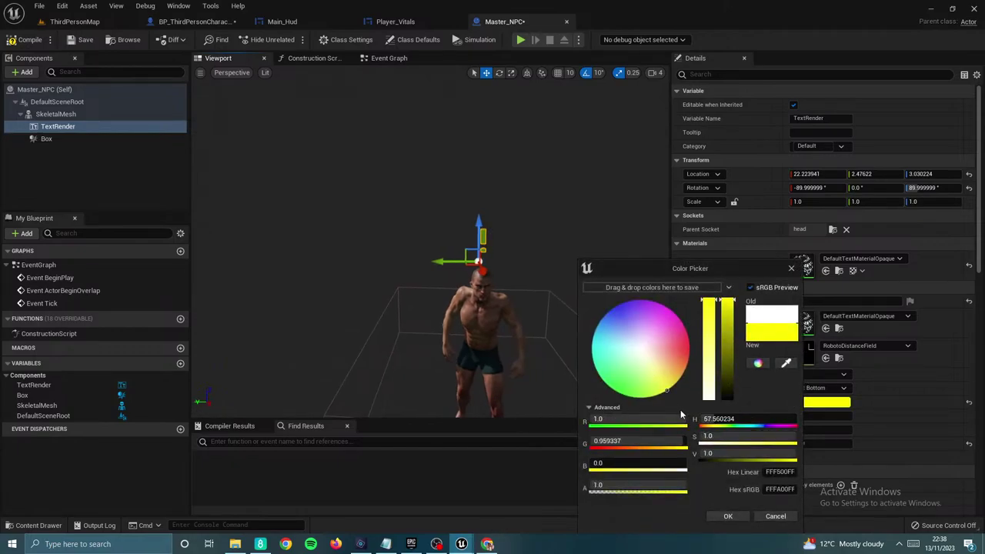
{"action": "left_click", "coordinate": [728, 516]}
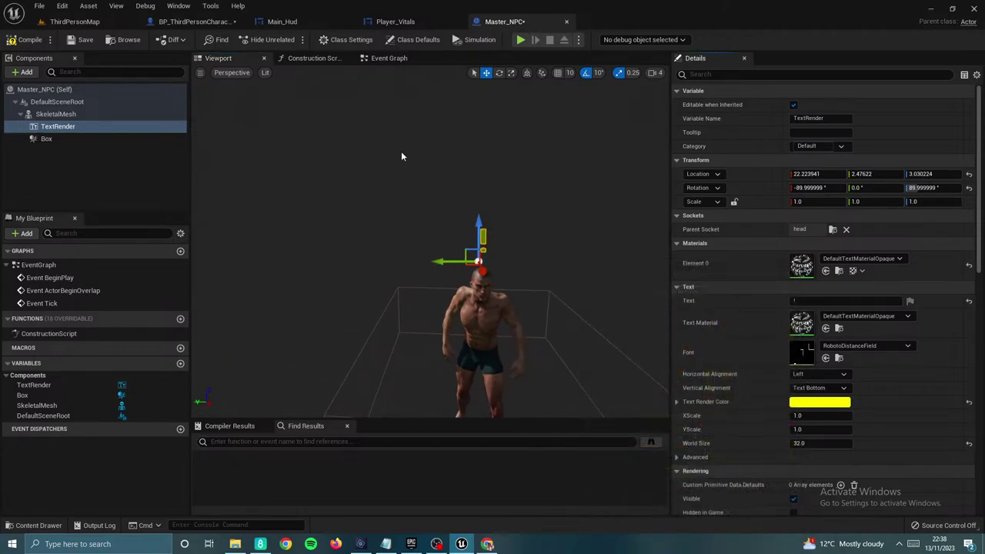
Step: Place a Master_NPC actor on the floor of ThirdPersonMap, at about X 809, Y 407
{"action": "left_click", "coordinate": [71, 21]}
{"action": "left_click_drag", "start_coordinate": [157, 431], "coordinate": [293, 214]}
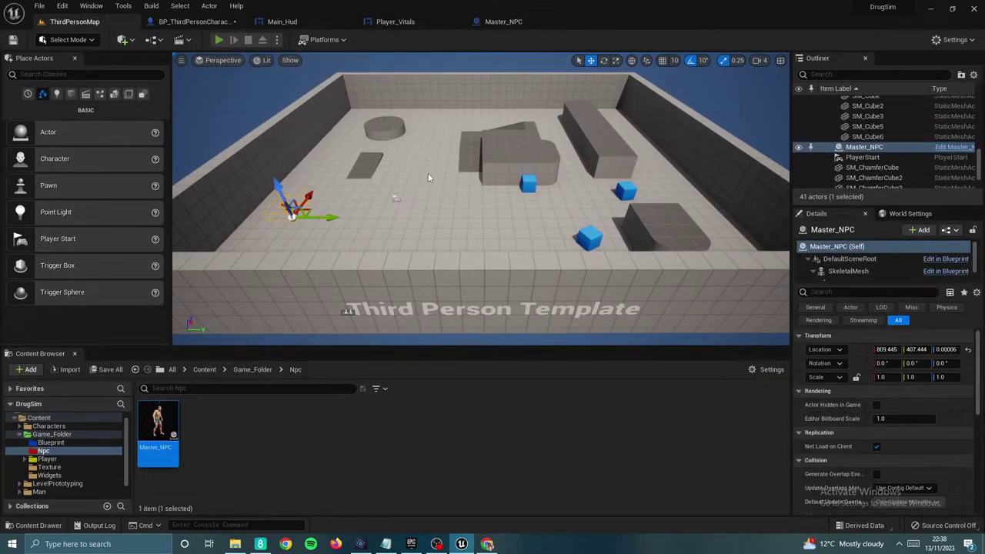
Step: Playtest the level, walk the player up to the NPC to check its exclamation mark, and stop the session
{"action": "left_click", "coordinate": [219, 39]}
{"action": "key", "text": "w"}
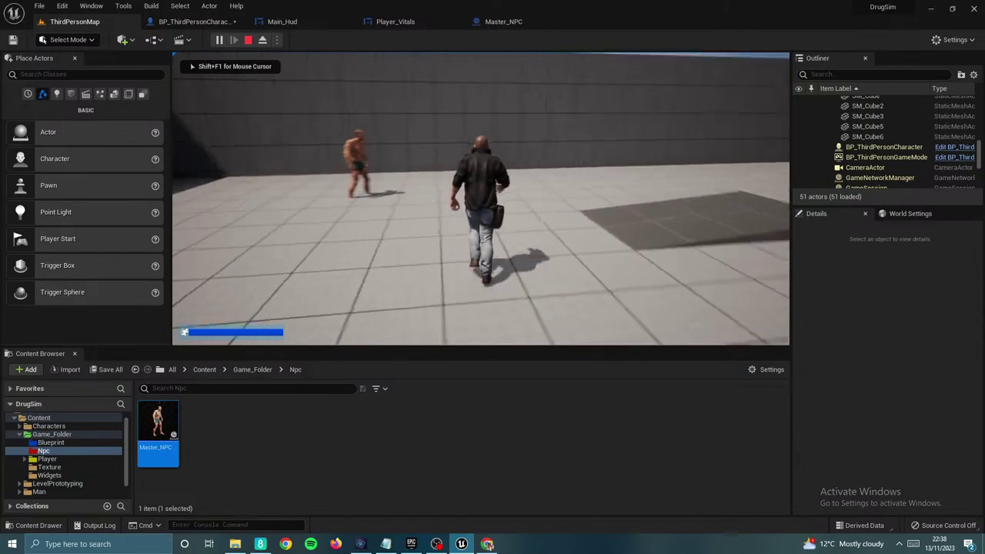
{"action": "key", "text": "w"}
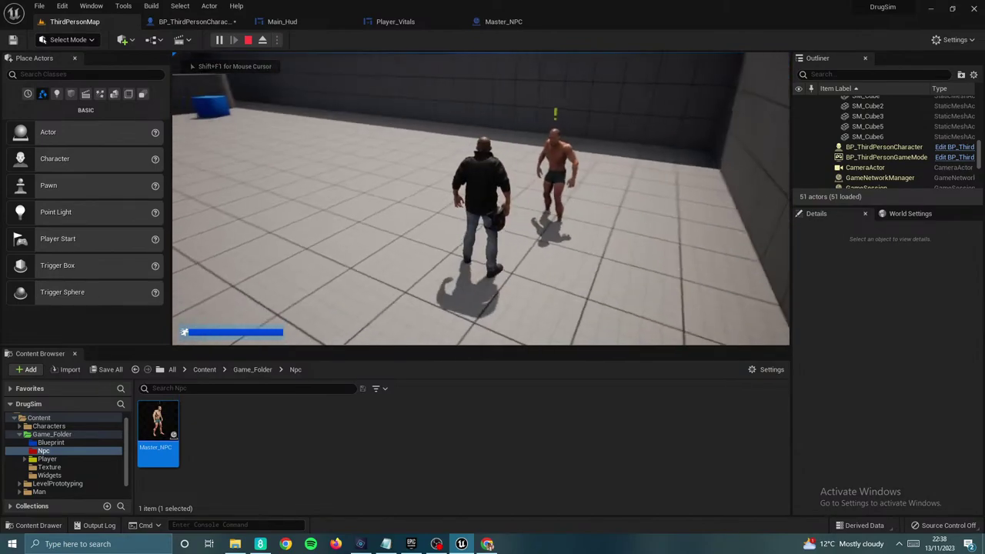
{"action": "key", "text": "w"}
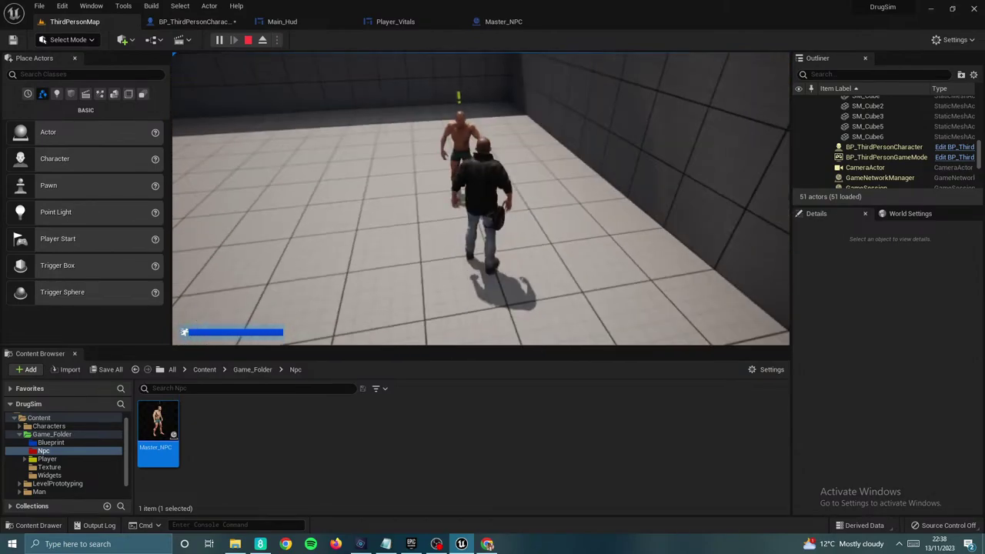
{"action": "key", "text": "w"}
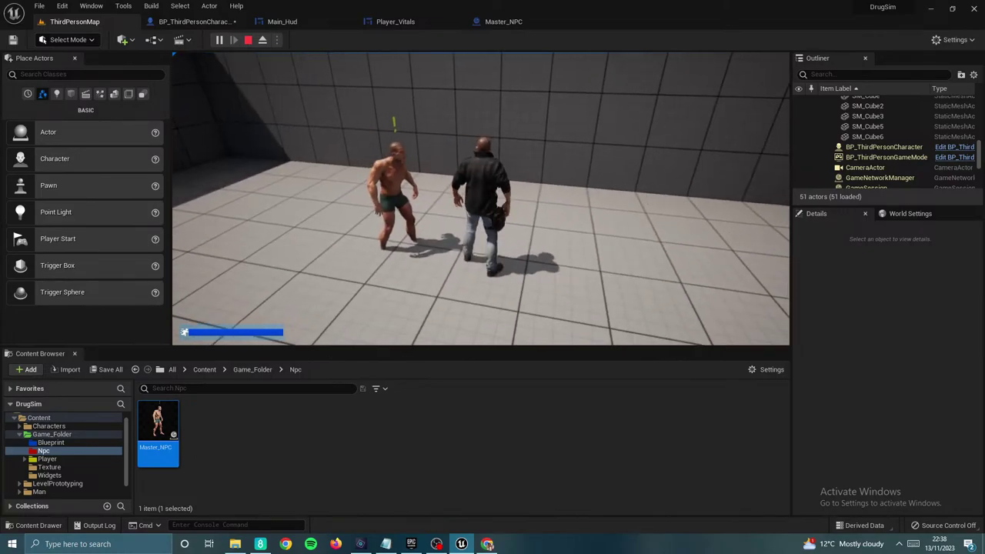
{"action": "key", "text": "shift+F1"}
{"action": "key", "text": "Escape"}
Step: Return to the Master_NPC blueprint, try raising the SkeletalMesh component to about Z 14.5, and undo the move
{"action": "left_click", "coordinate": [194, 21]}
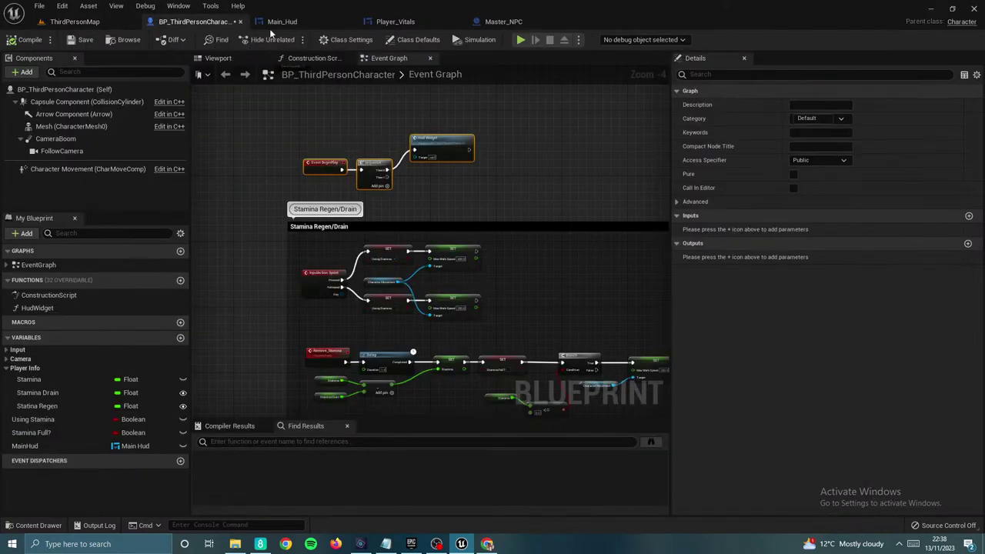
{"action": "left_click", "coordinate": [500, 21]}
{"action": "scroll", "coordinate": [433, 224], "scroll_direction": "down", "scroll_amount": 4}
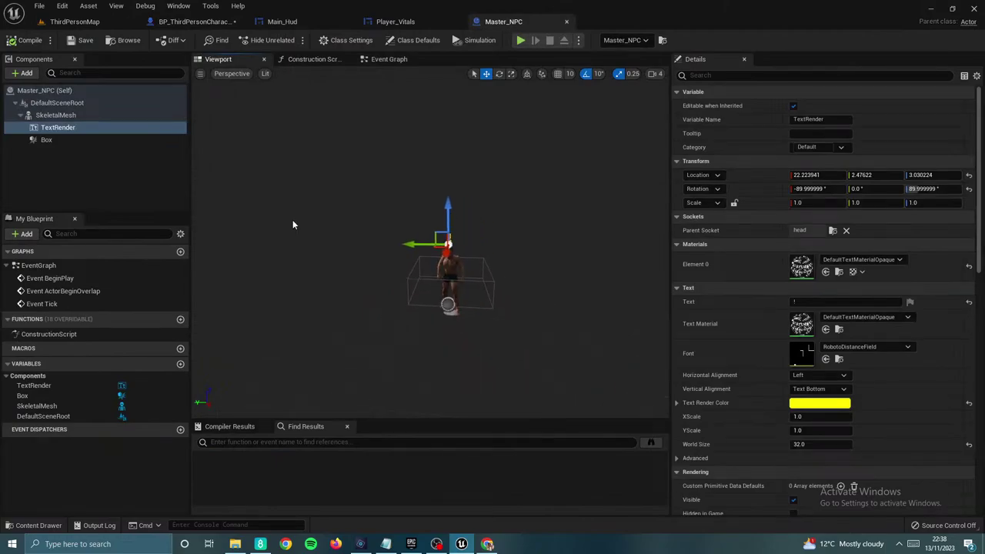
{"action": "left_click", "coordinate": [57, 102]}
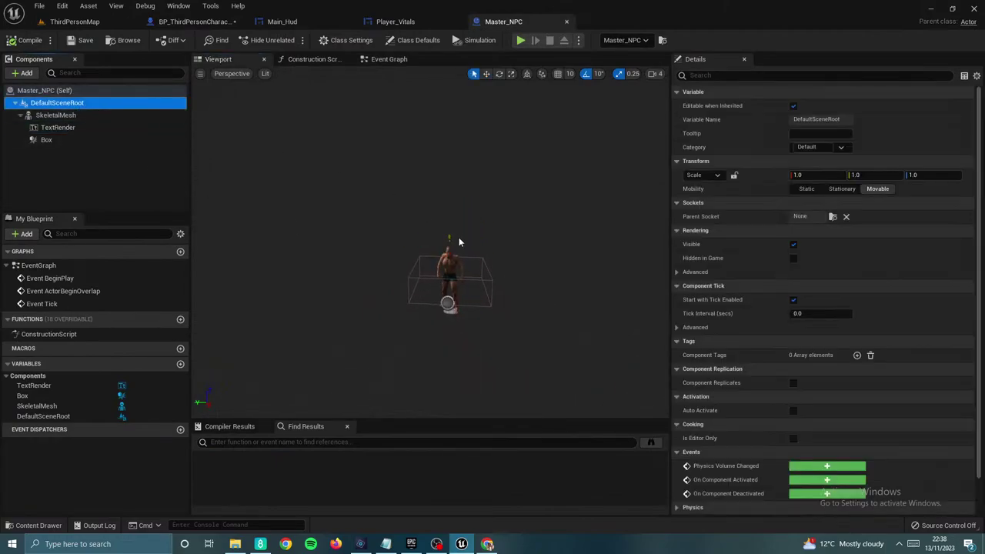
{"action": "left_click", "coordinate": [488, 74]}
{"action": "left_click", "coordinate": [56, 114]}
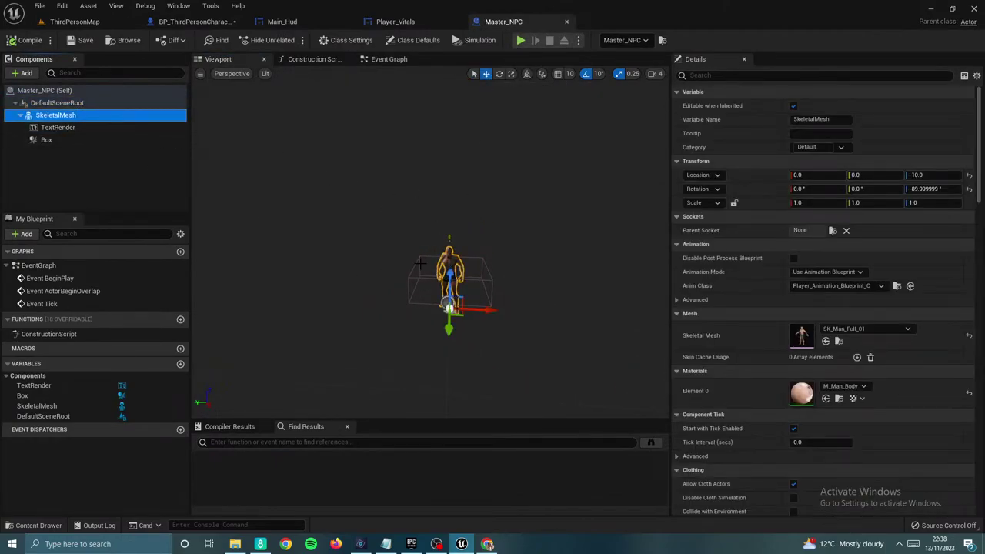
{"action": "left_click_drag", "start_coordinate": [452, 273], "coordinate": [454, 265]}
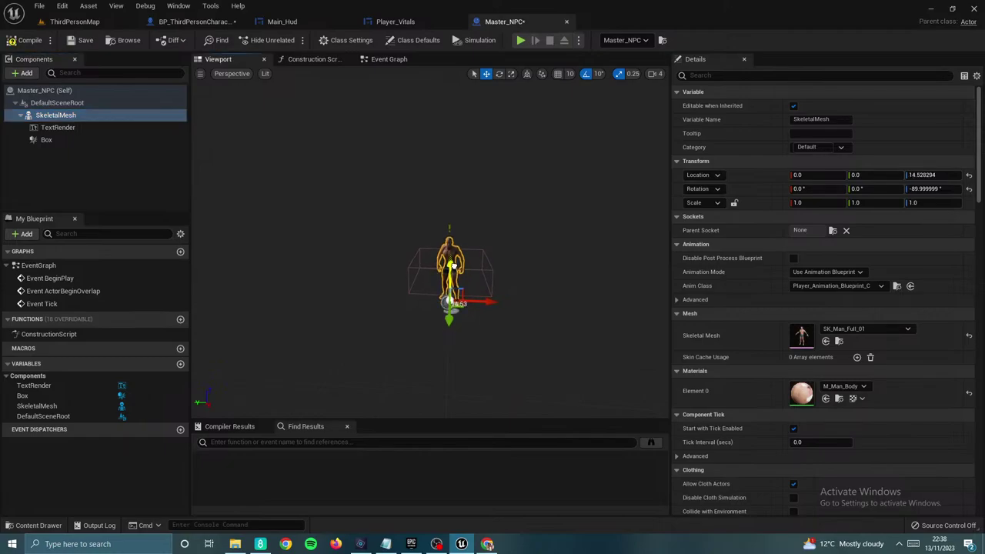
{"action": "key", "text": "ctrl+z"}
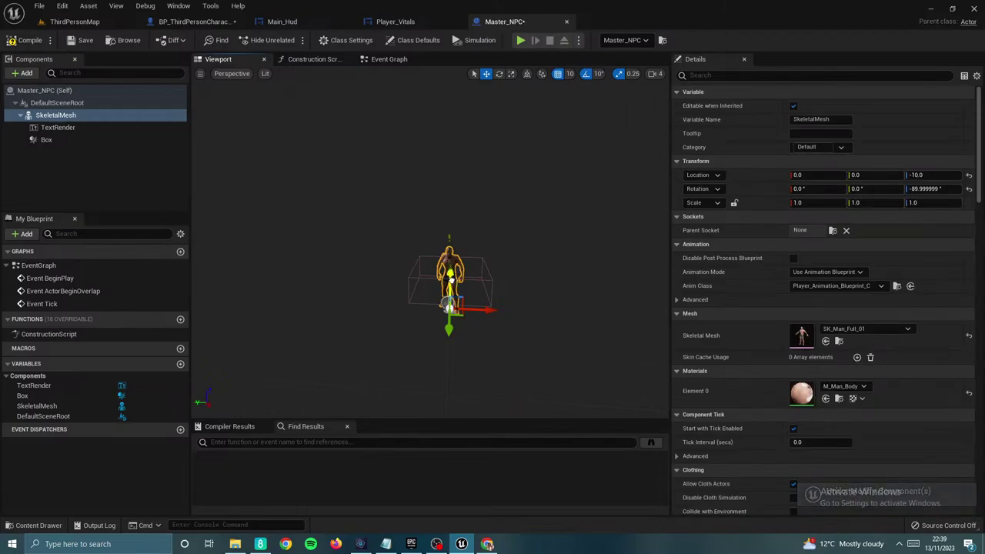
Step: Raise the SkeletalMesh component to Z 0, compile, and playtest the level to check the NPC's height above the floor
{"action": "left_click_drag", "start_coordinate": [451, 278], "coordinate": [450, 271]}
{"action": "left_click", "coordinate": [11, 42]}
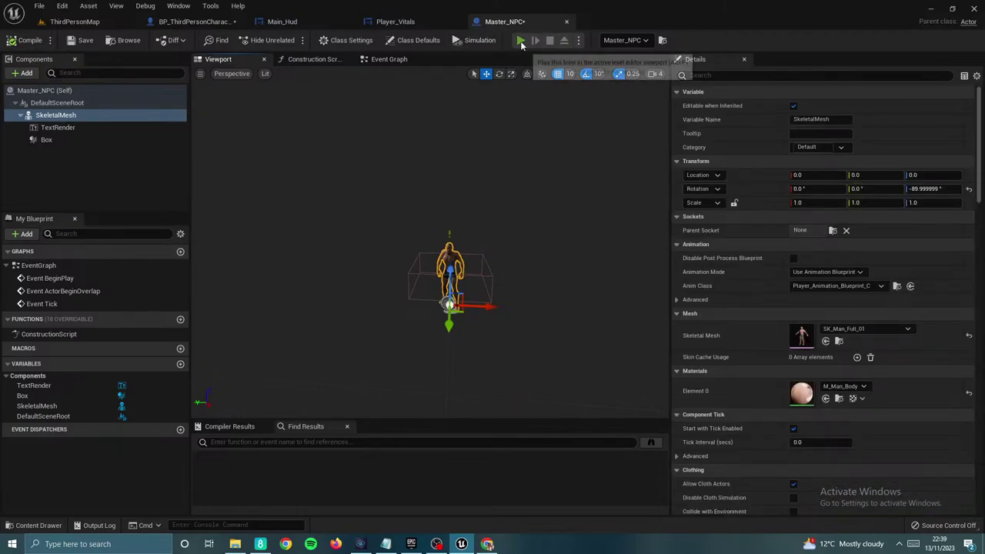
{"action": "left_click", "coordinate": [520, 40]}
{"action": "key", "text": "w"}
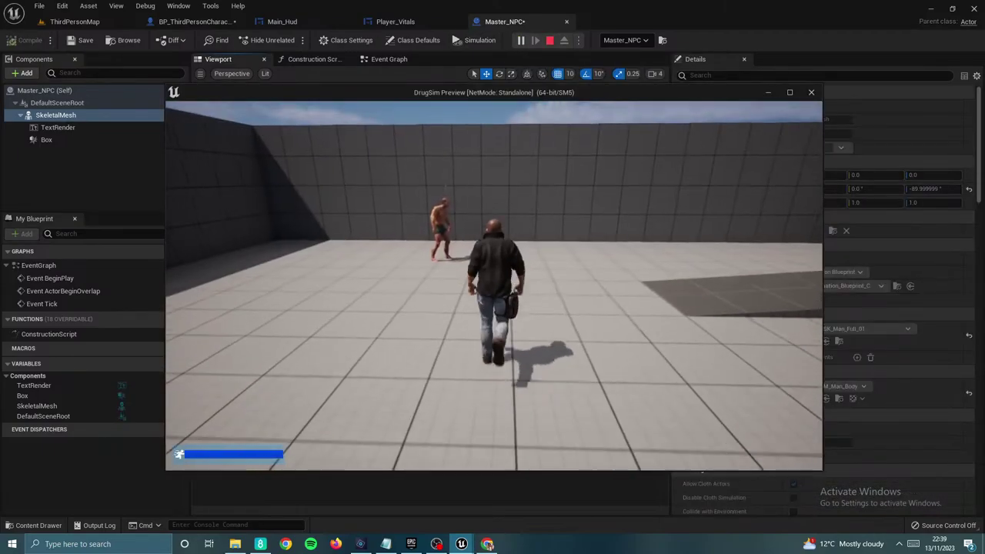
{"action": "key", "text": "Escape"}
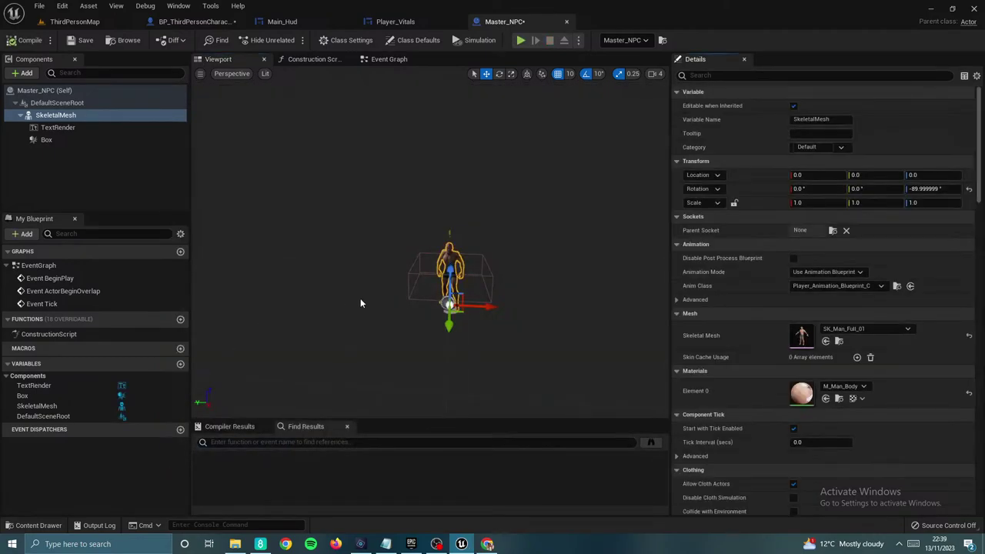
Step: Raise the SkeletalMesh component to Z 10 and playtest the level to check how the NPC stands on the floor
{"action": "left_click_drag", "start_coordinate": [451, 270], "coordinate": [451, 266]}
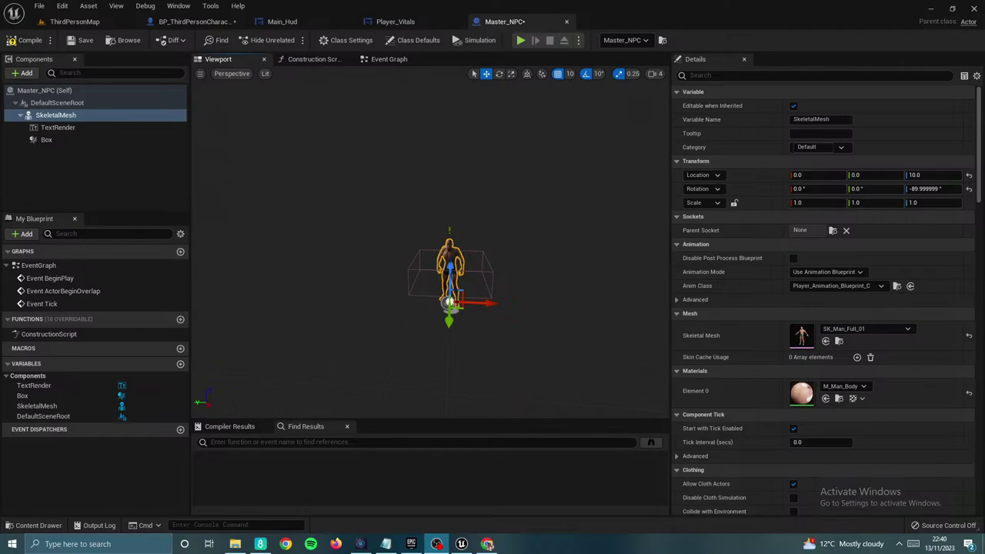
{"action": "right_click_drag", "start_coordinate": [519, 233], "coordinate": [529, 288]}
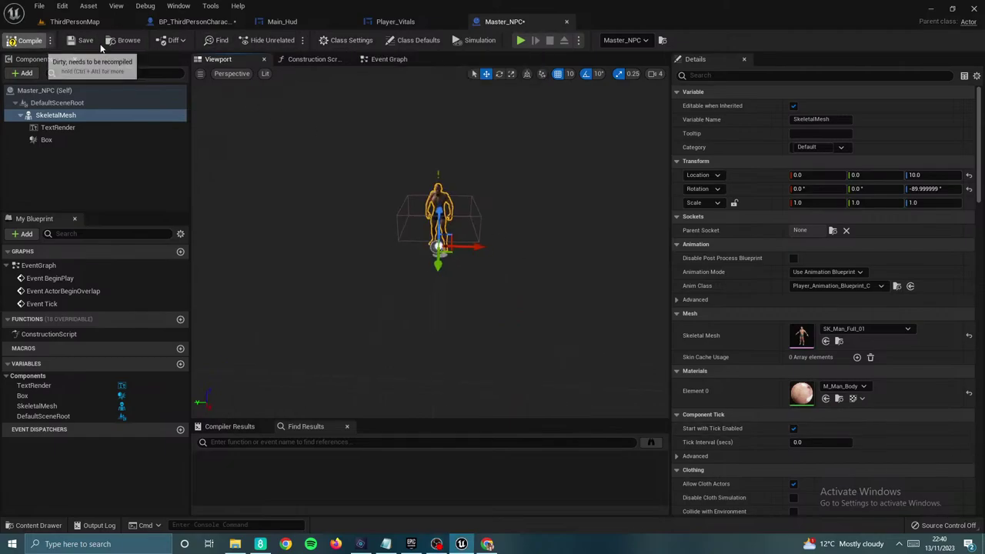
{"action": "left_click", "coordinate": [520, 40]}
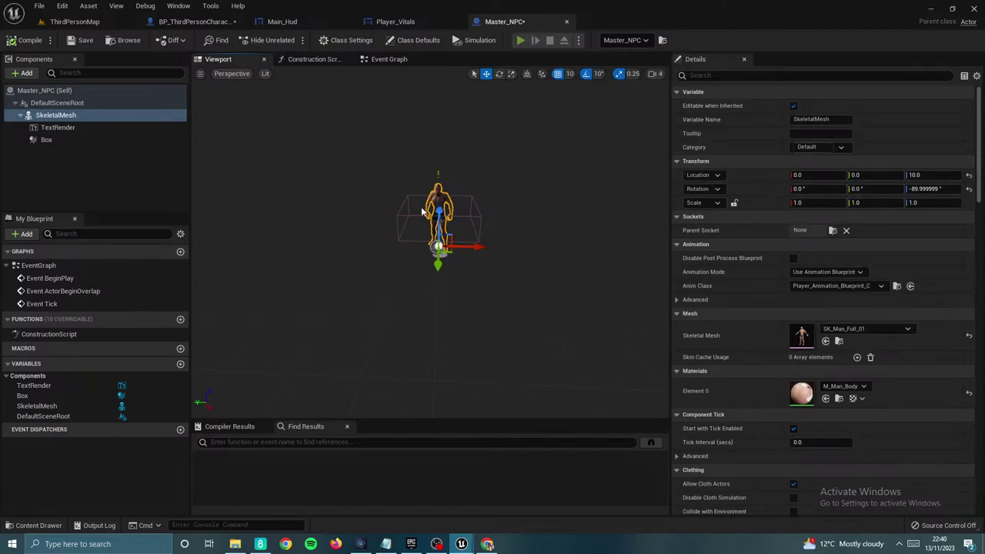
{"action": "key", "text": "w"}
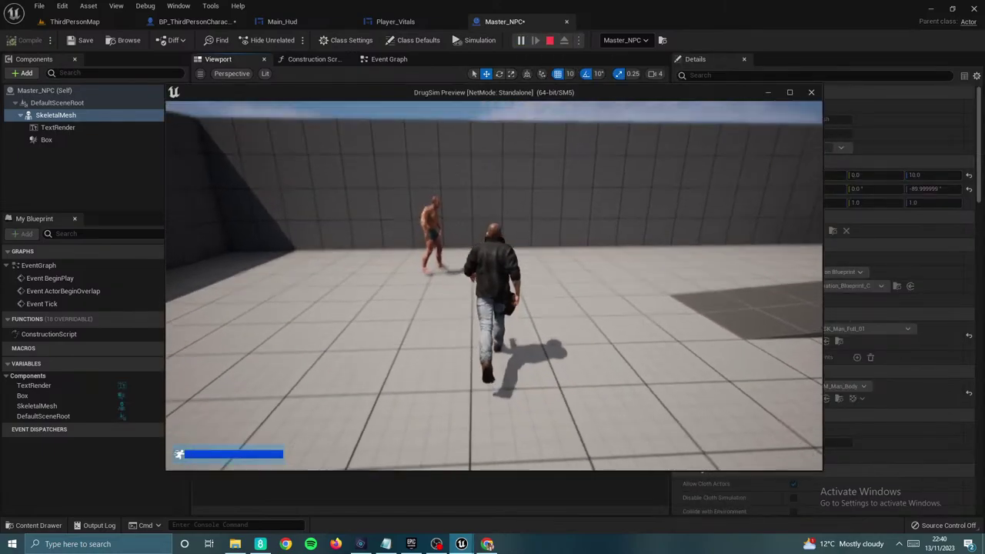
{"action": "key", "text": "Escape"}
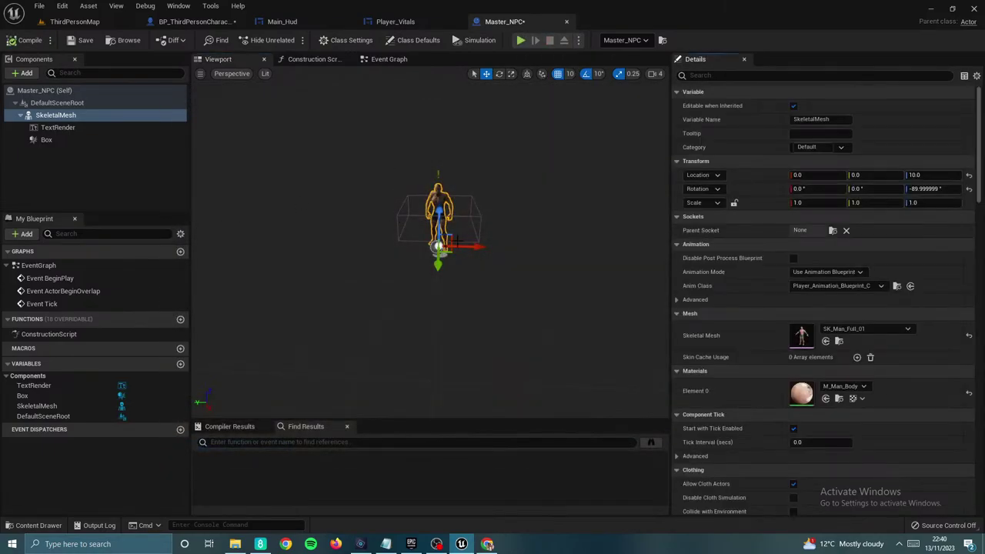
Step: Set the position grid snap to 5, lower the SkeletalMesh component to Z 5, and compile the blueprint
{"action": "left_click", "coordinate": [570, 73]}
{"action": "left_click", "coordinate": [583, 113]}
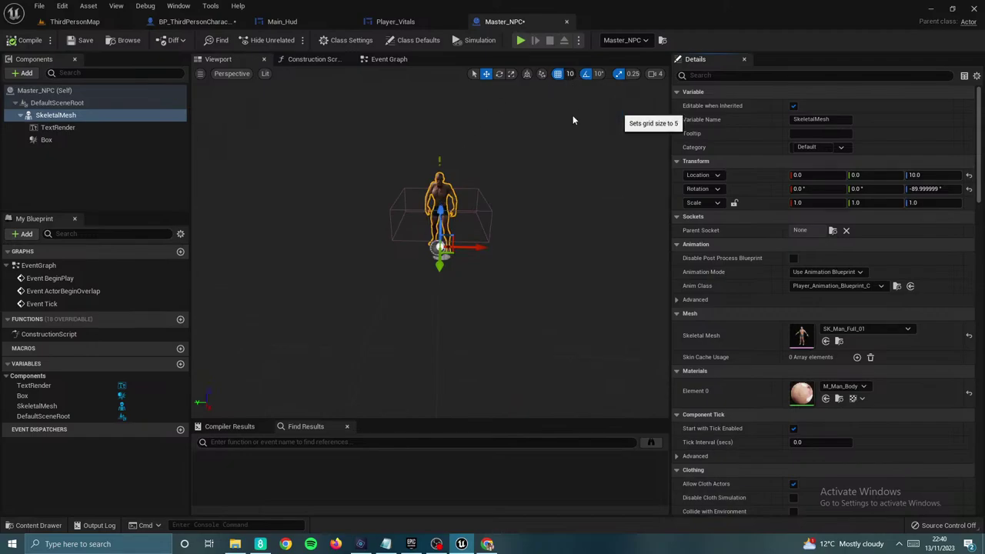
{"action": "left_click_drag", "start_coordinate": [439, 213], "coordinate": [439, 219]}
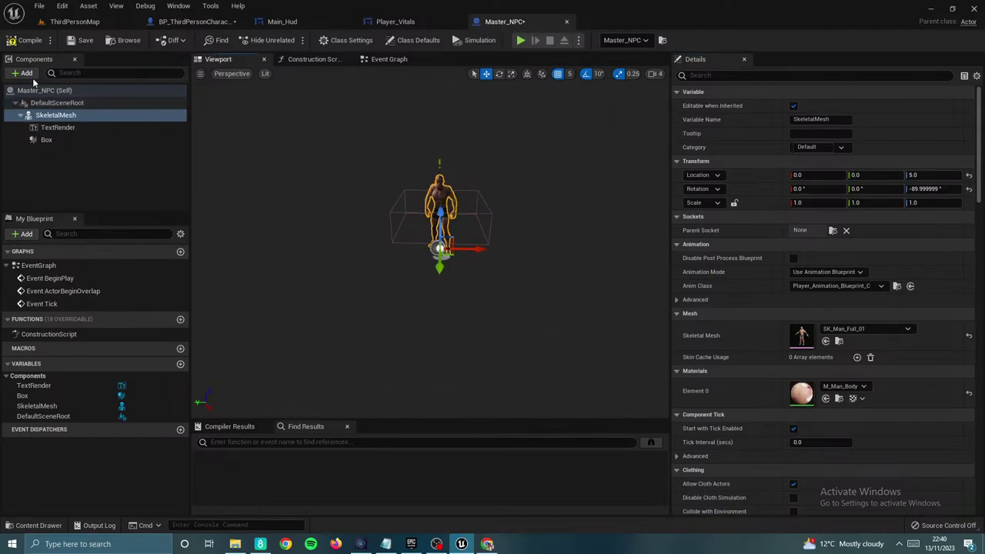
{"action": "left_click", "coordinate": [29, 43]}
Step: Playtest the level, walk the player up to the NPC to check its feet against the floor, and stop the session
{"action": "left_click", "coordinate": [521, 40]}
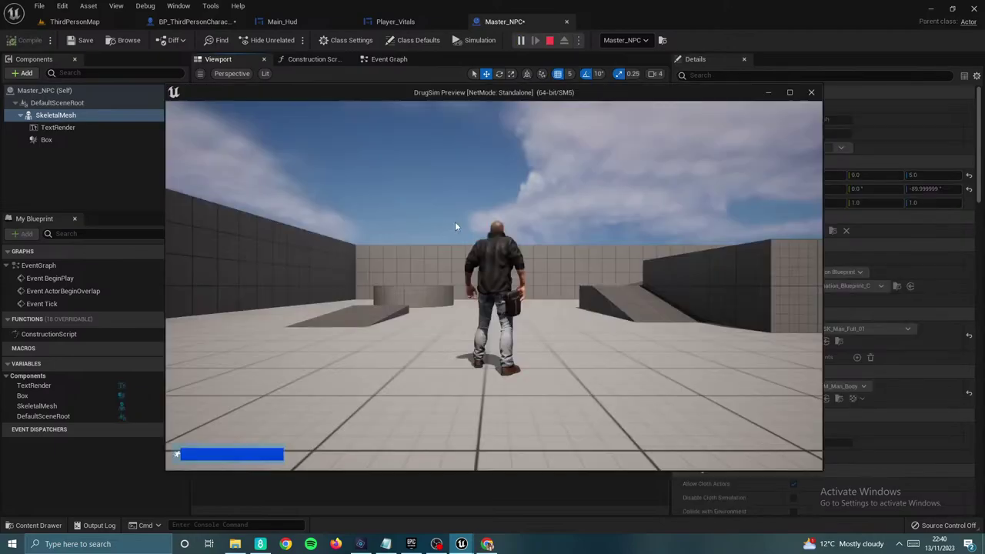
{"action": "key", "text": "w"}
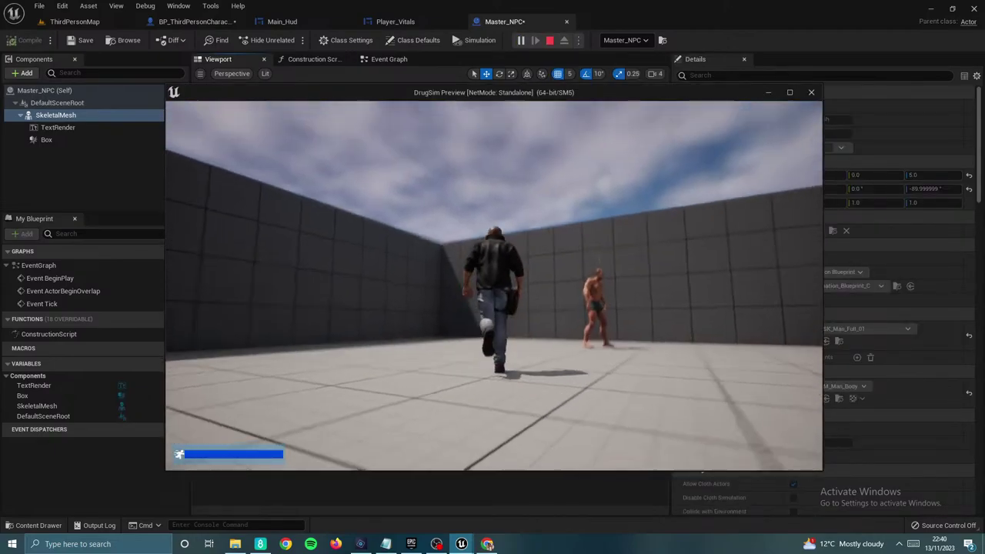
{"action": "key", "text": "w"}
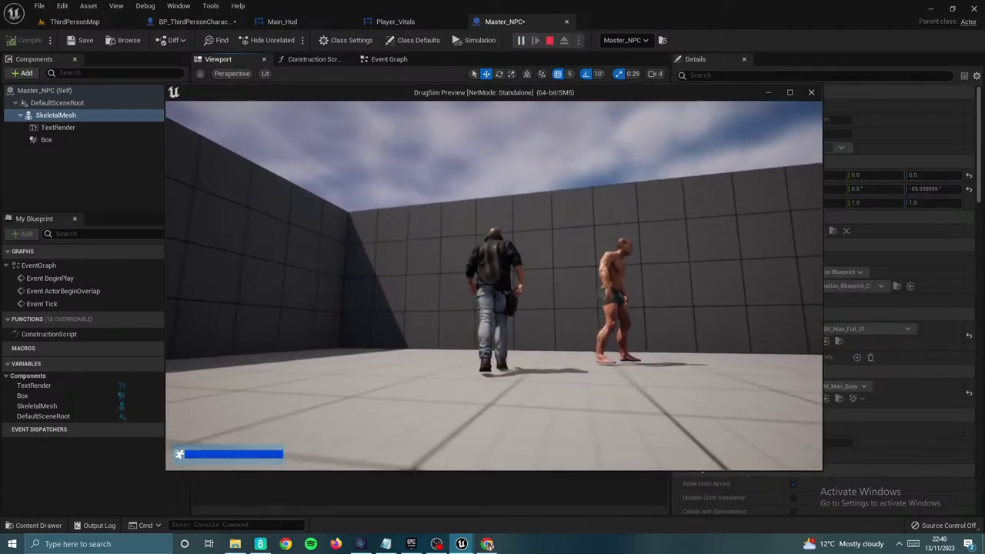
{"action": "key", "text": "Escape"}
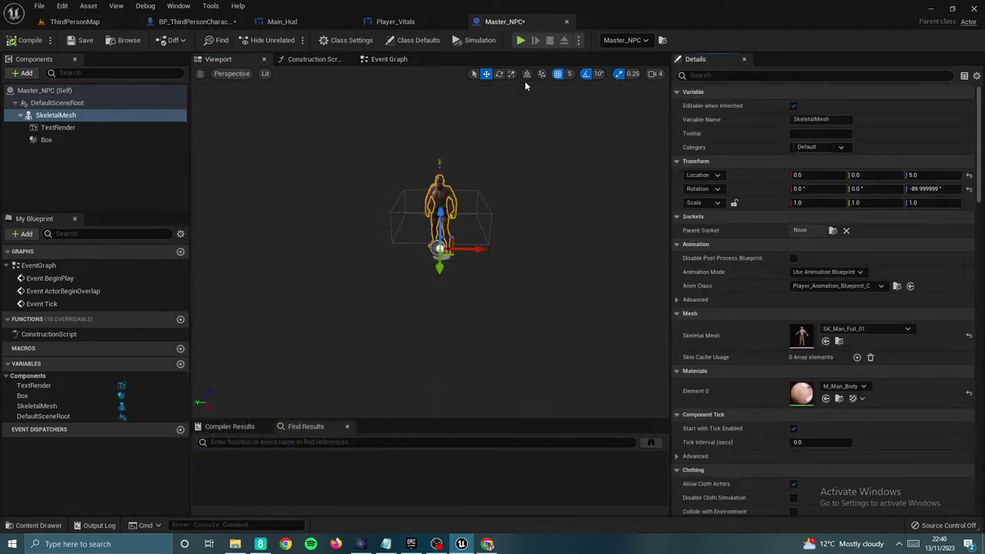
Step: Set the position grid snap to 1, lower the SkeletalMesh component to Z 3, and save the blueprint
{"action": "left_click", "coordinate": [569, 74]}
{"action": "left_click", "coordinate": [572, 100]}
{"action": "scroll", "coordinate": [473, 233], "scroll_direction": "up", "scroll_amount": 10}
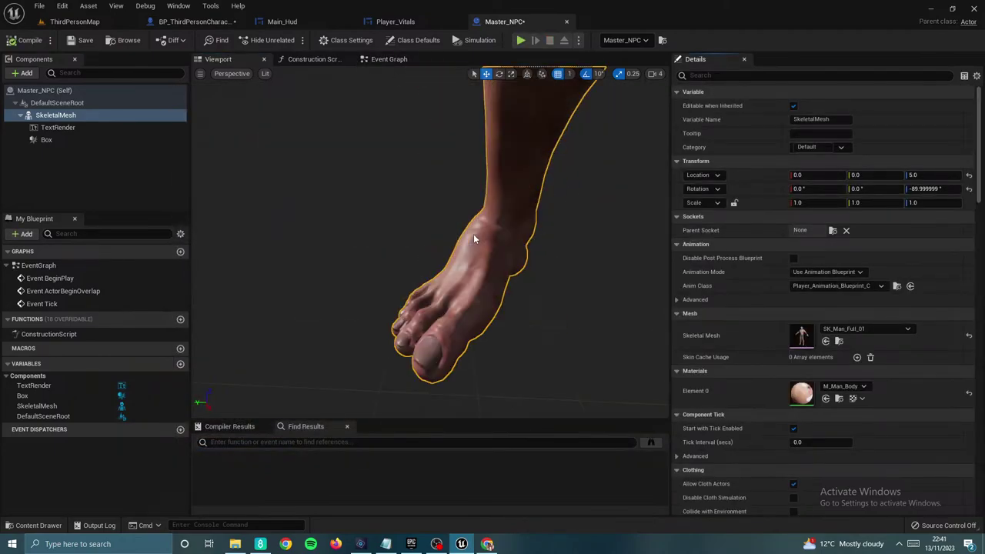
{"action": "scroll", "coordinate": [482, 233], "scroll_direction": "down", "scroll_amount": 3}
{"action": "left_click_drag", "start_coordinate": [484, 237], "coordinate": [485, 242]}
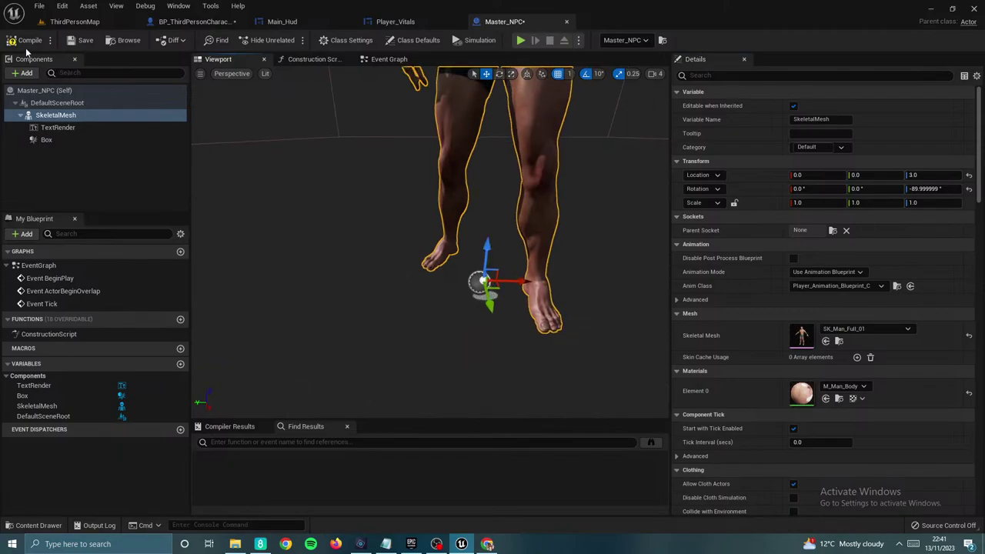
{"action": "left_click", "coordinate": [86, 41]}
Step: Playtest the level again, view the NPC's feet from close up, and stop the session
{"action": "left_click", "coordinate": [521, 40]}
{"action": "left_click", "coordinate": [509, 266]}
{"action": "key", "text": "w"}
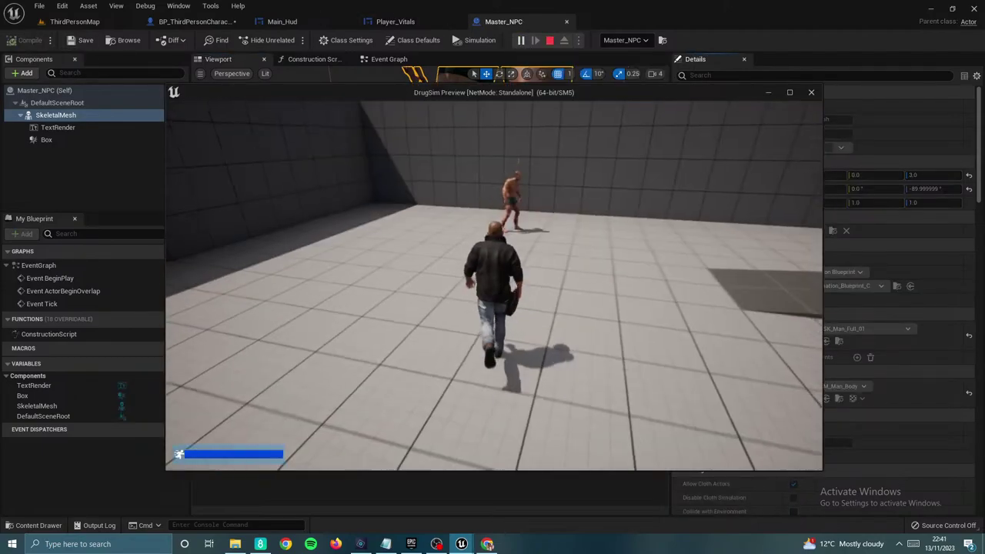
{"action": "key", "text": "w"}
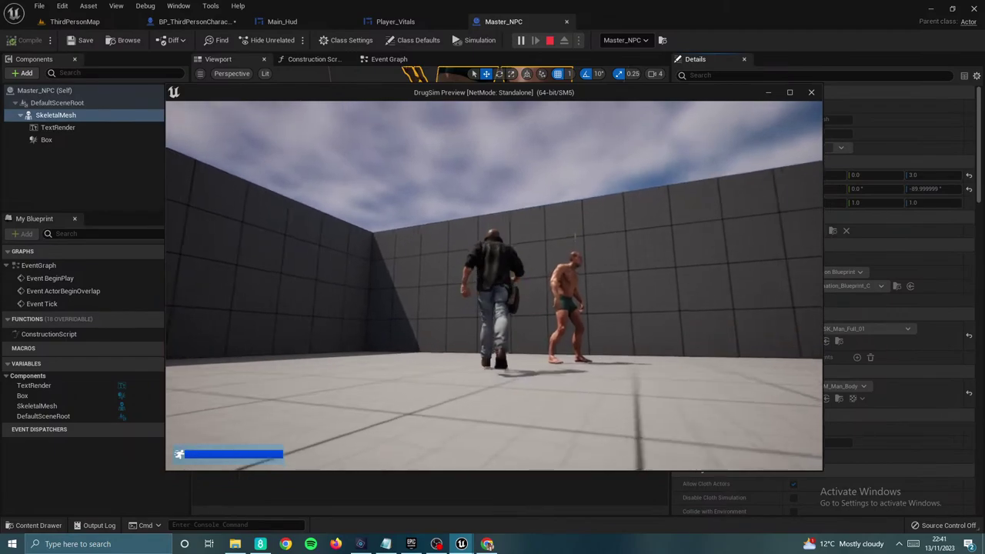
{"action": "key", "text": "w"}
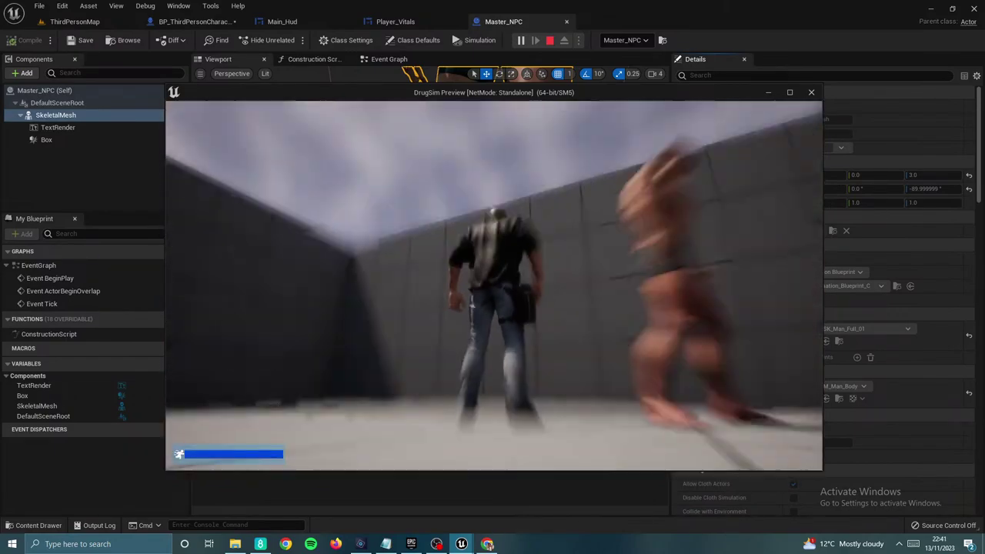
{"action": "key", "text": "Escape"}
Step: Lower the SkeletalMesh component to Z 2 and playtest the level, walking the player around the NPC to check its placement
{"action": "left_click_drag", "start_coordinate": [487, 248], "coordinate": [487, 250]}
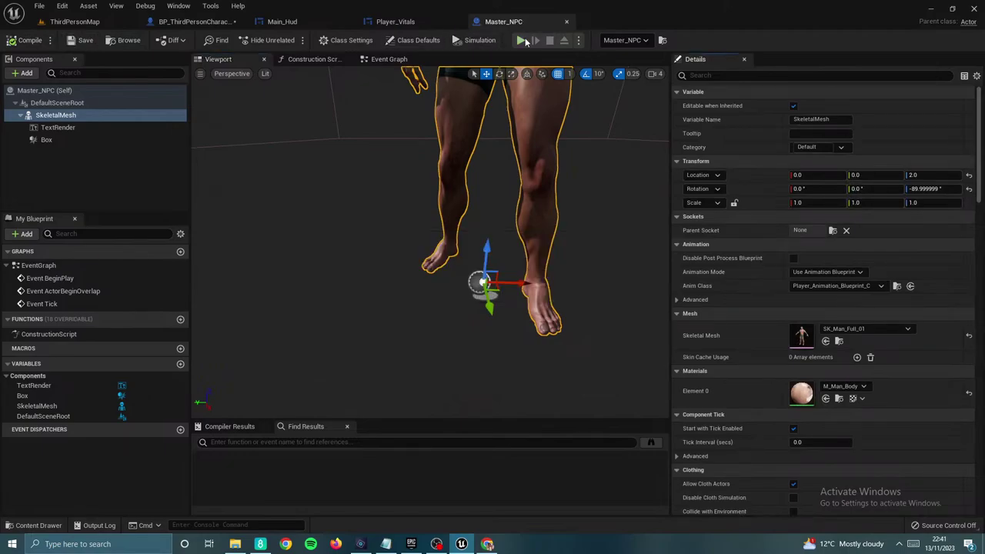
{"action": "left_click", "coordinate": [523, 40]}
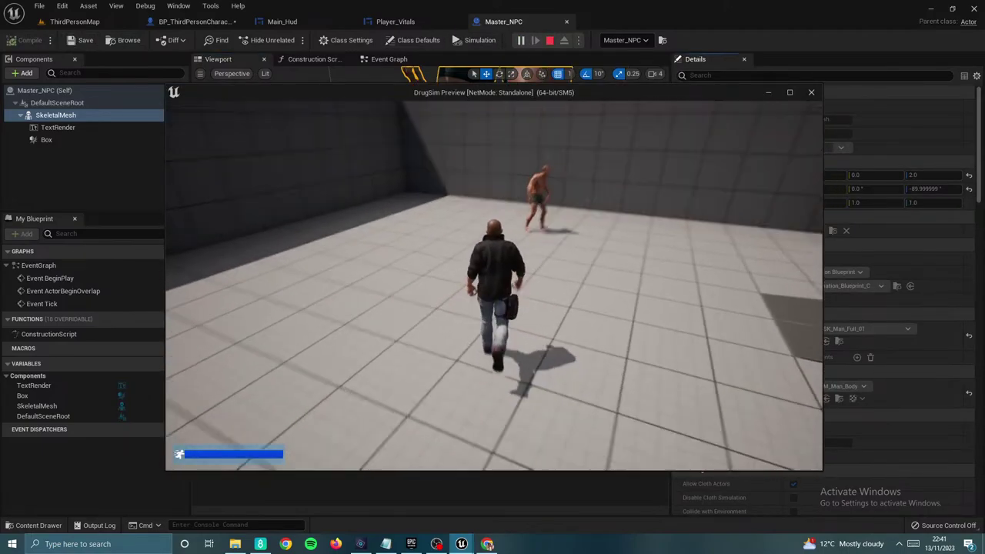
{"action": "key", "text": "w"}
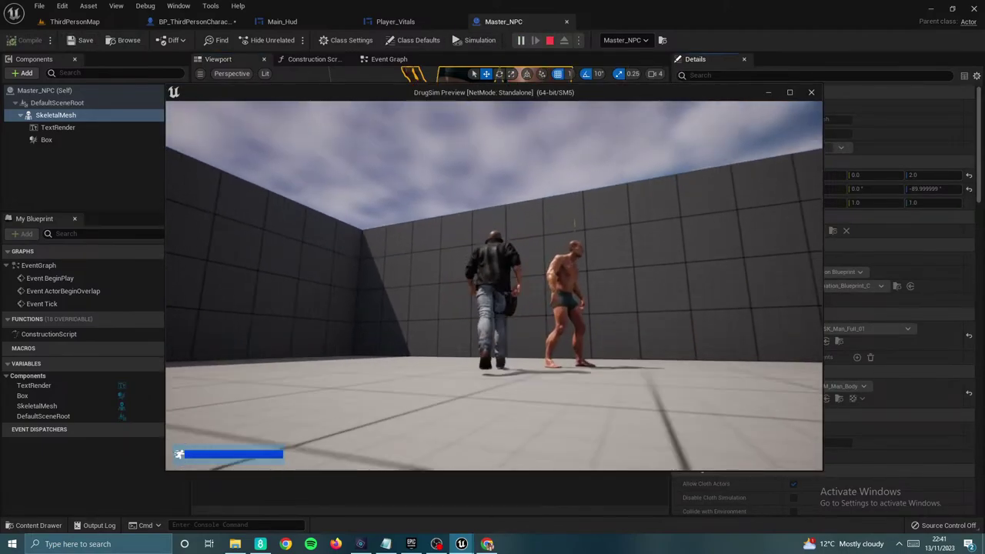
{"action": "key", "text": "w"}
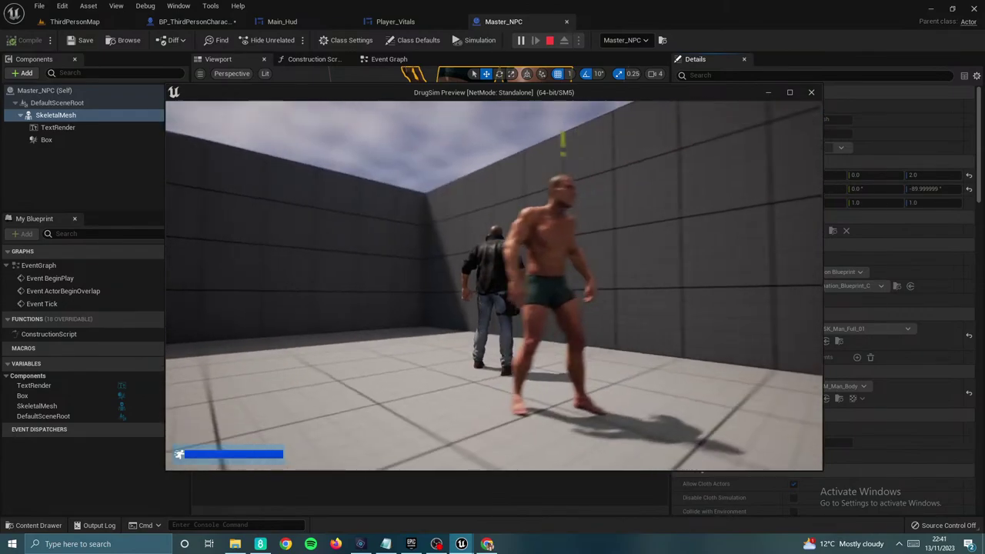
{"action": "key", "text": "w"}
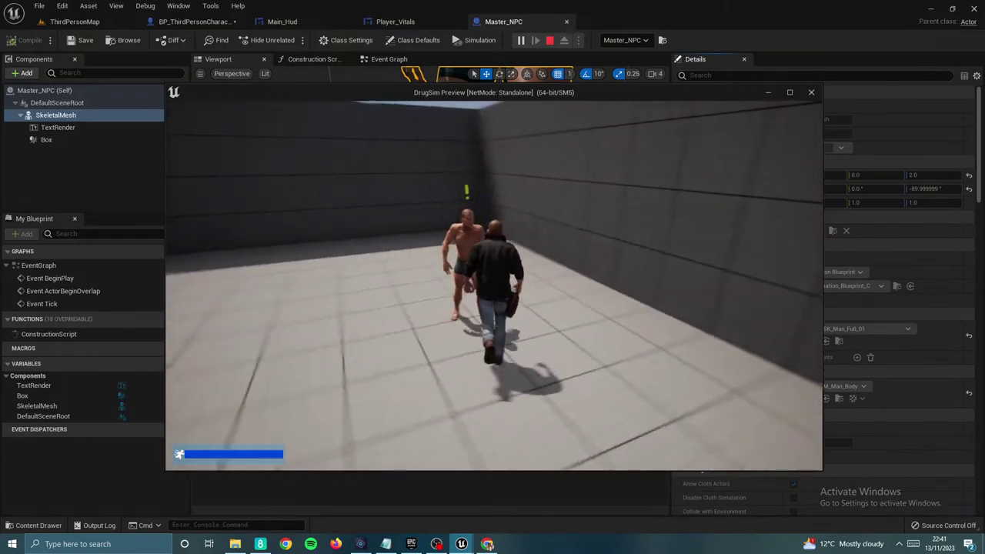
{"action": "key", "text": "w"}
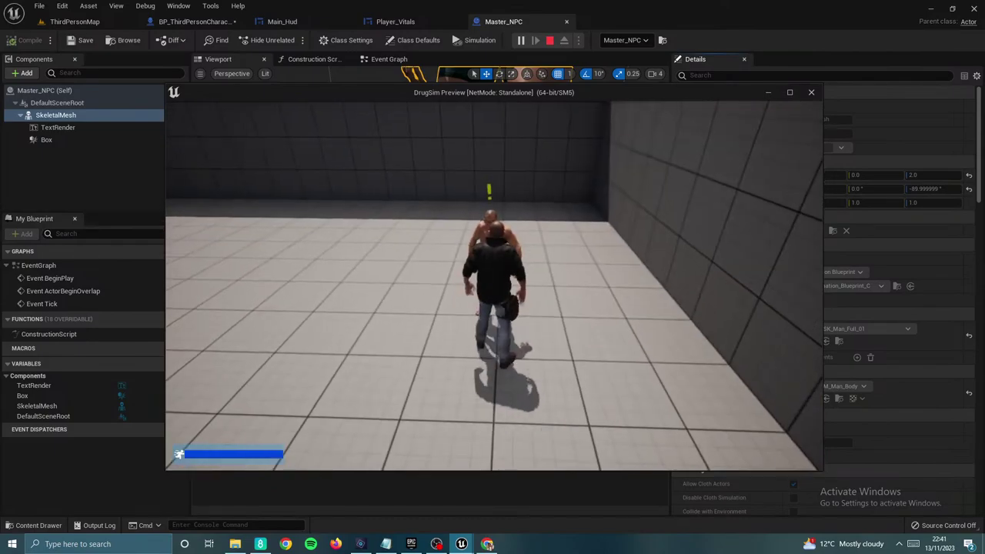
{"action": "key", "text": "w"}
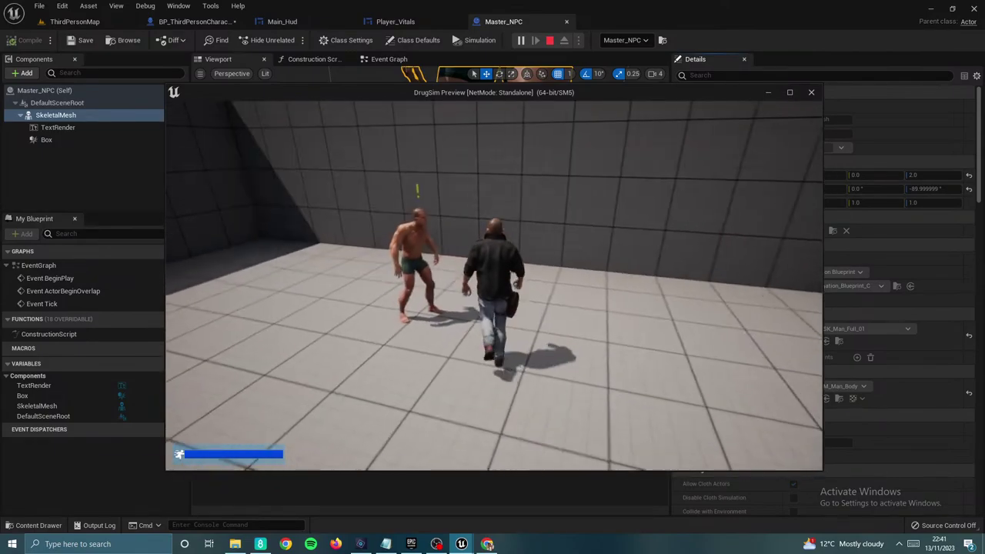
{"action": "key", "text": "Escape"}
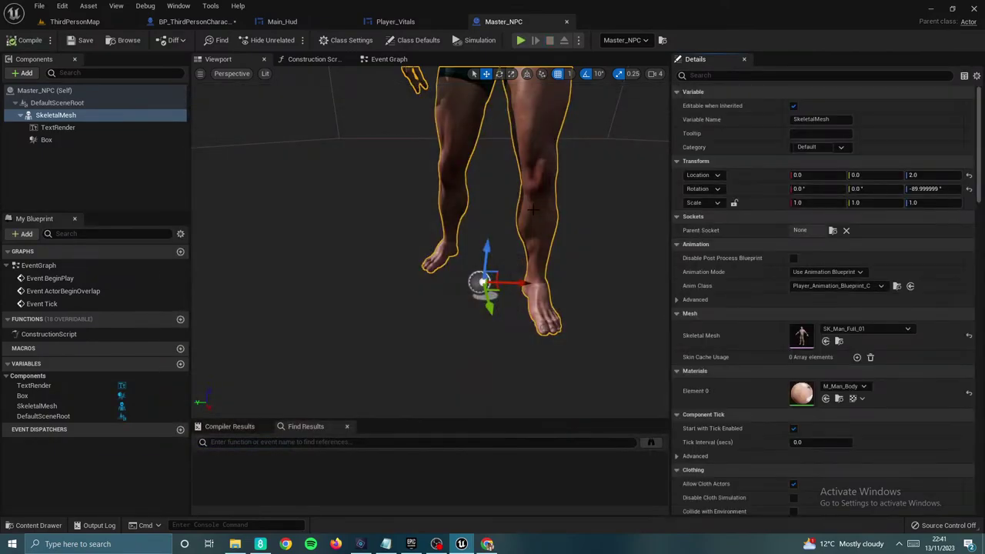
Step: Move the Box collision component forward in front of the NPC, to X -4, Y 40, Z 90
{"action": "scroll", "coordinate": [524, 212], "scroll_direction": "down", "scroll_amount": 8}
{"action": "right_click_drag", "start_coordinate": [525, 212], "coordinate": [584, 223]}
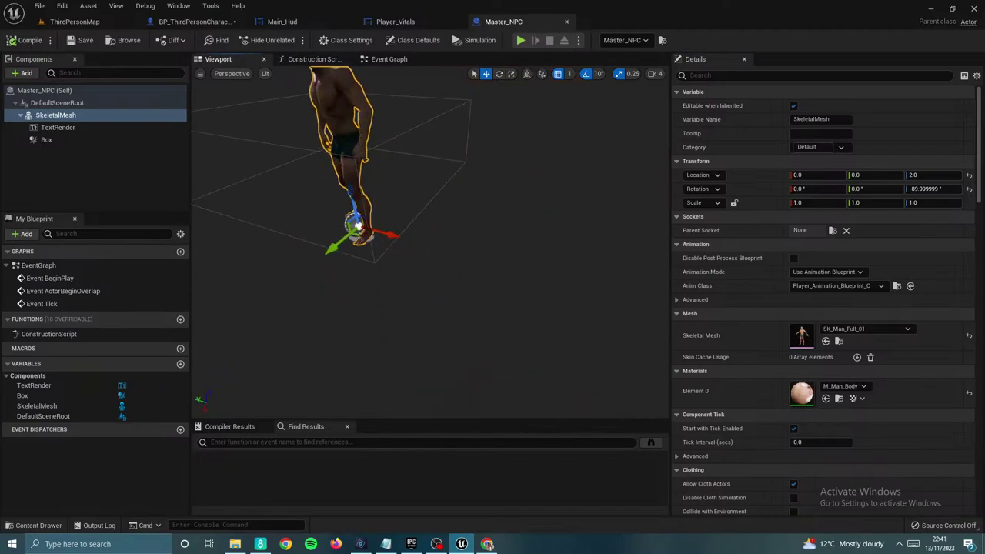
{"action": "right_click_drag", "start_coordinate": [477, 257], "coordinate": [492, 238]}
{"action": "left_click", "coordinate": [103, 127]}
{"action": "left_click", "coordinate": [90, 140]}
{"action": "right_click_drag", "start_coordinate": [415, 223], "coordinate": [440, 239]}
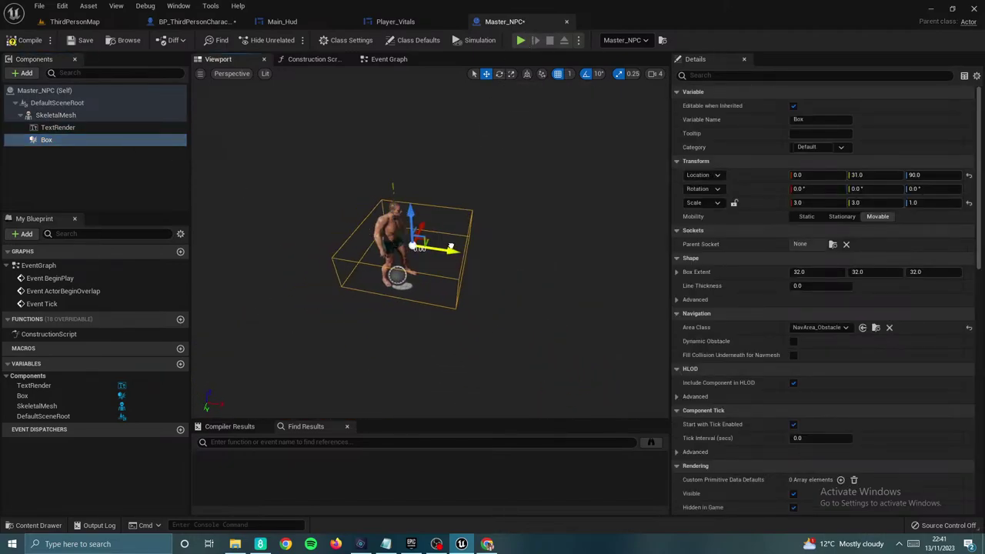
{"action": "right_click_drag", "start_coordinate": [454, 247], "coordinate": [506, 270]}
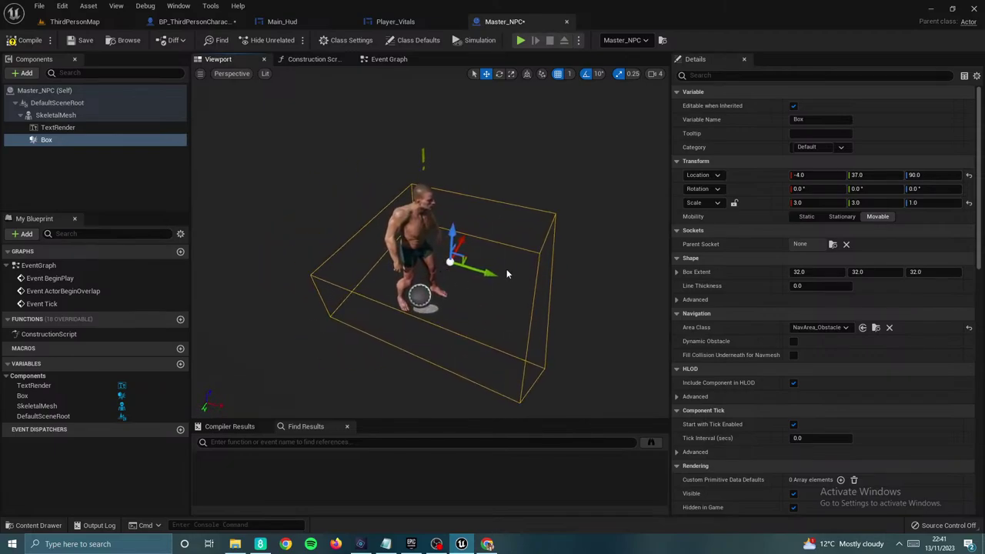
{"action": "left_click_drag", "start_coordinate": [493, 272], "coordinate": [497, 274]}
{"action": "right_click_drag", "start_coordinate": [497, 274], "coordinate": [470, 261]}
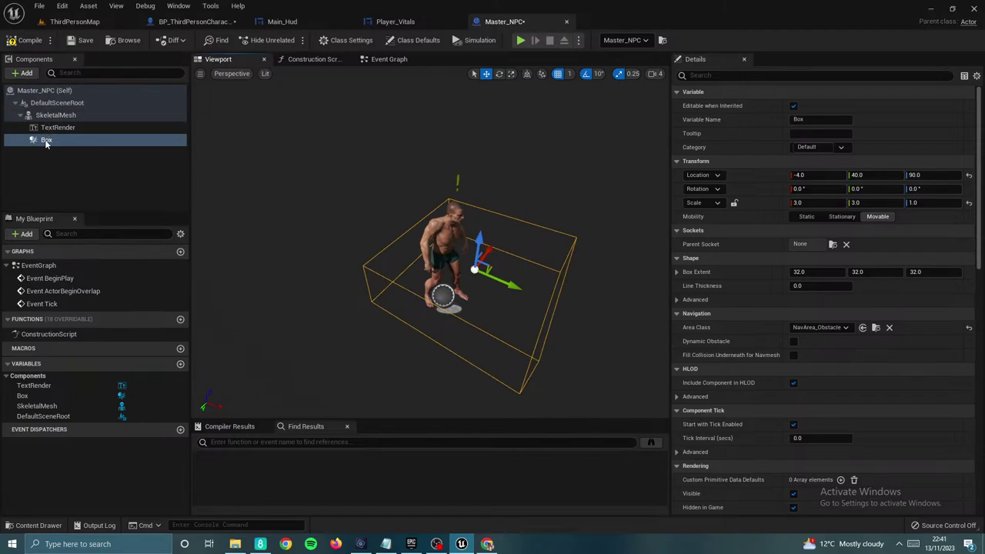
Step: Rename the Box collision component as trigger, then compile and save the blueprint
{"action": "right_click", "coordinate": [46, 141]}
{"action": "left_click", "coordinate": [77, 224]}
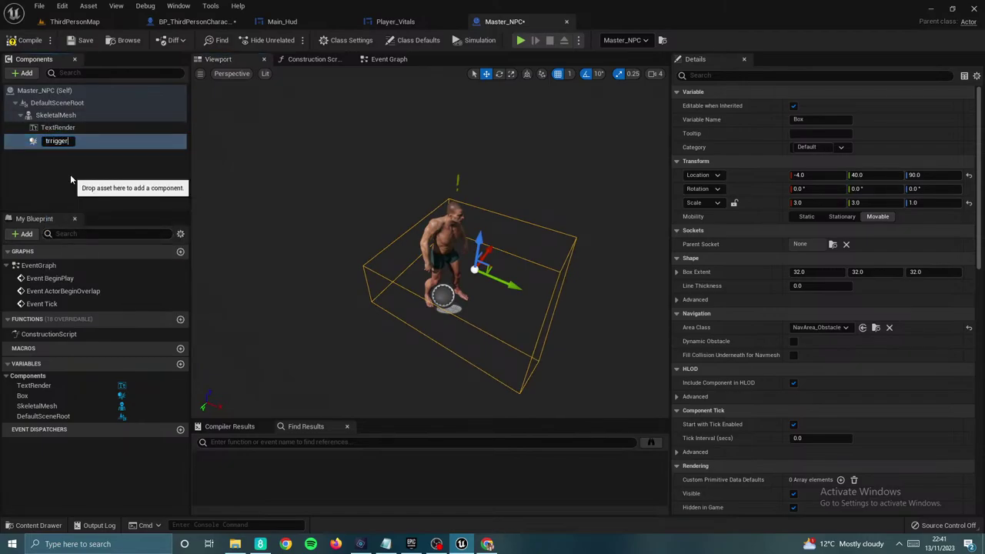
{"action": "key", "text": "BackSpace"}
{"action": "left_click", "coordinate": [31, 43]}
{"action": "left_click", "coordinate": [77, 40]}
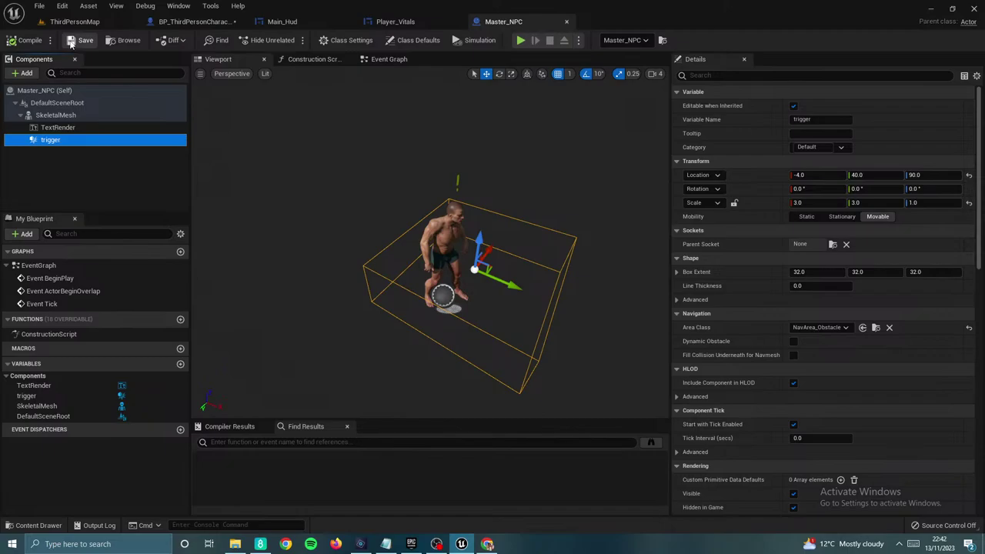
{"action": "right_click_drag", "start_coordinate": [373, 245], "coordinate": [354, 262]}
{"action": "right_click_drag", "start_coordinate": [415, 324], "coordinate": [371, 341]}
{"action": "right_click_drag", "start_coordinate": [446, 257], "coordinate": [444, 257]}
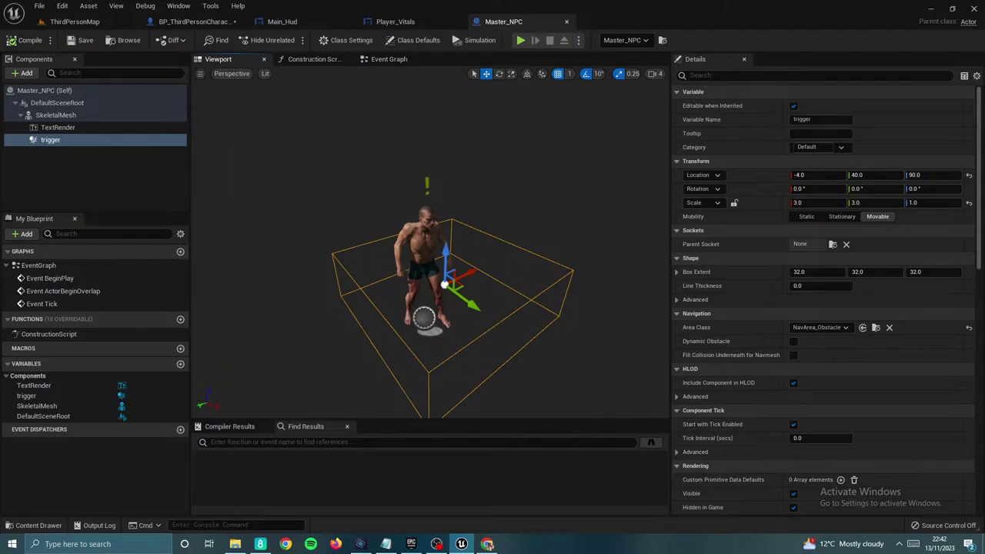
{"action": "right_click_drag", "start_coordinate": [444, 258], "coordinate": [316, 250]}
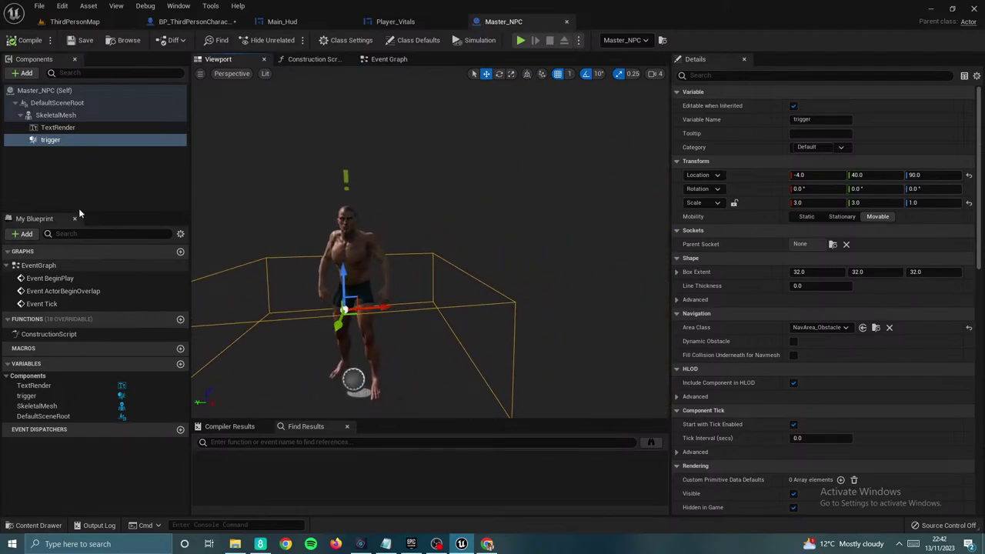
Step: Turn off Hidden in Game for the trigger component and playtest the level, walking the player in and out of the box
{"action": "scroll", "coordinate": [771, 278], "scroll_direction": "down", "scroll_amount": 5}
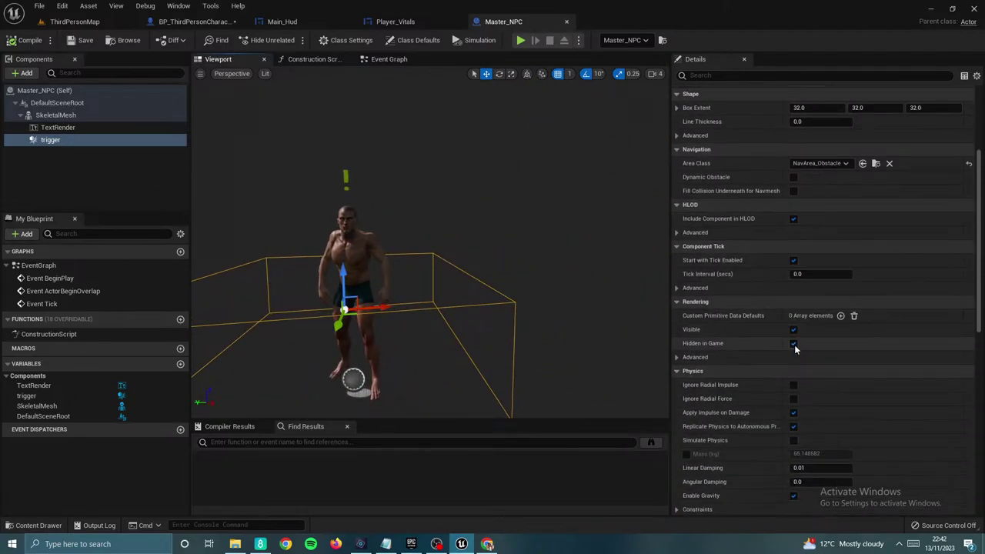
{"action": "left_click", "coordinate": [793, 344]}
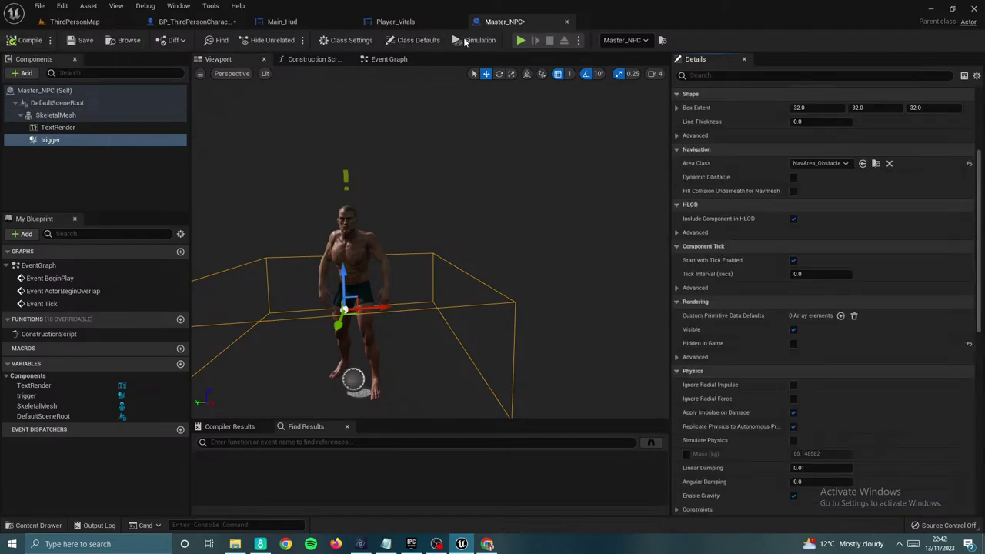
{"action": "key", "text": "alt+p"}
{"action": "key", "text": "w"}
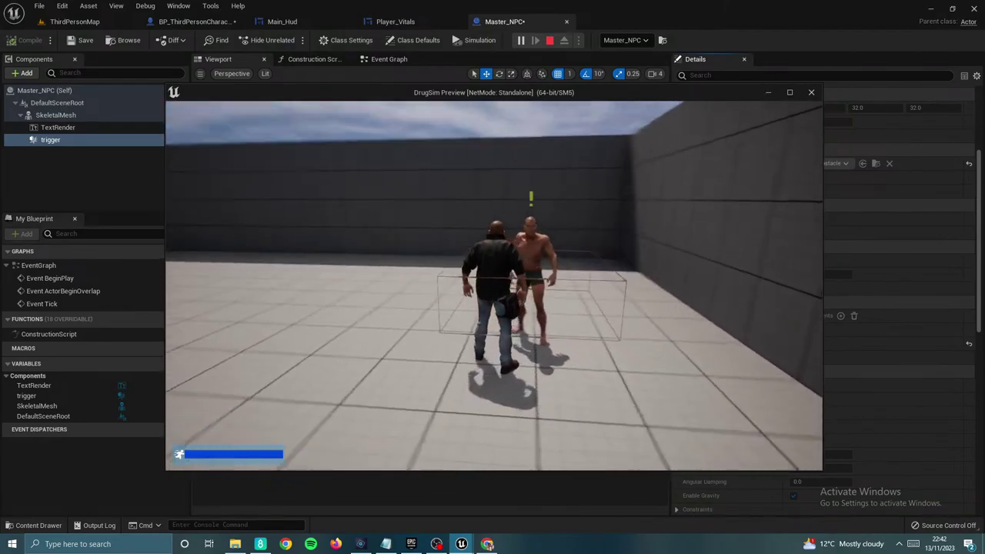
{"action": "key", "text": "w"}
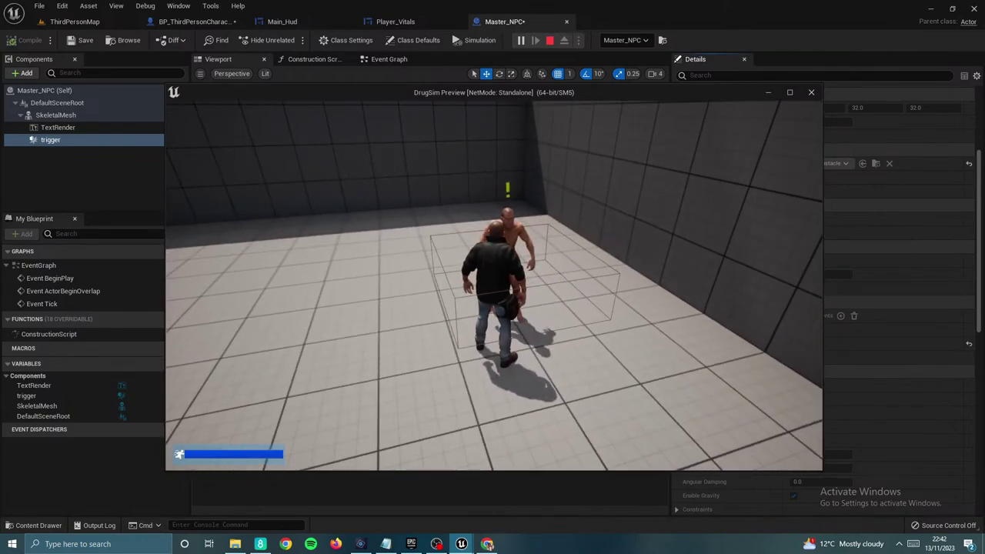
{"action": "key", "text": "s"}
{"action": "key", "text": "w"}
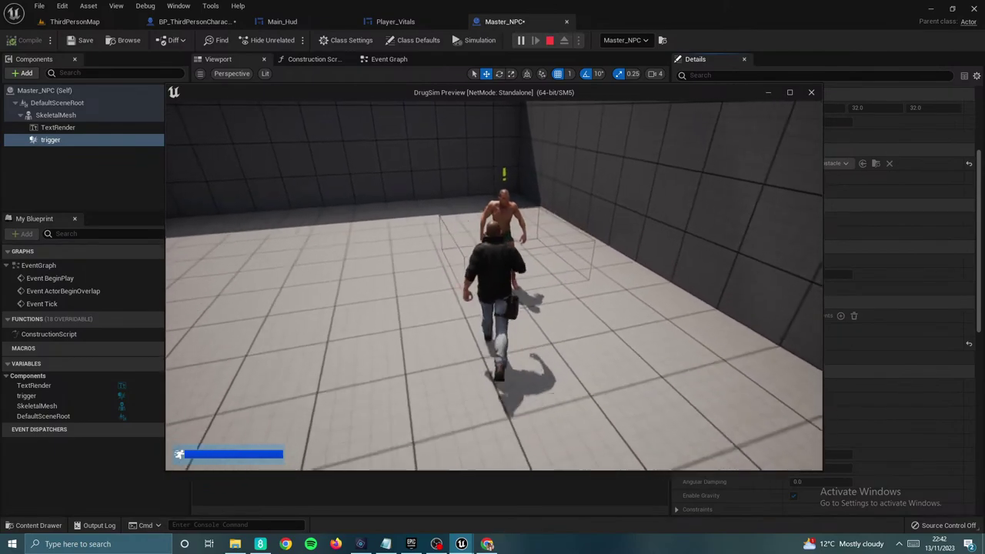
{"action": "key", "text": "s"}
{"action": "key", "text": "w"}
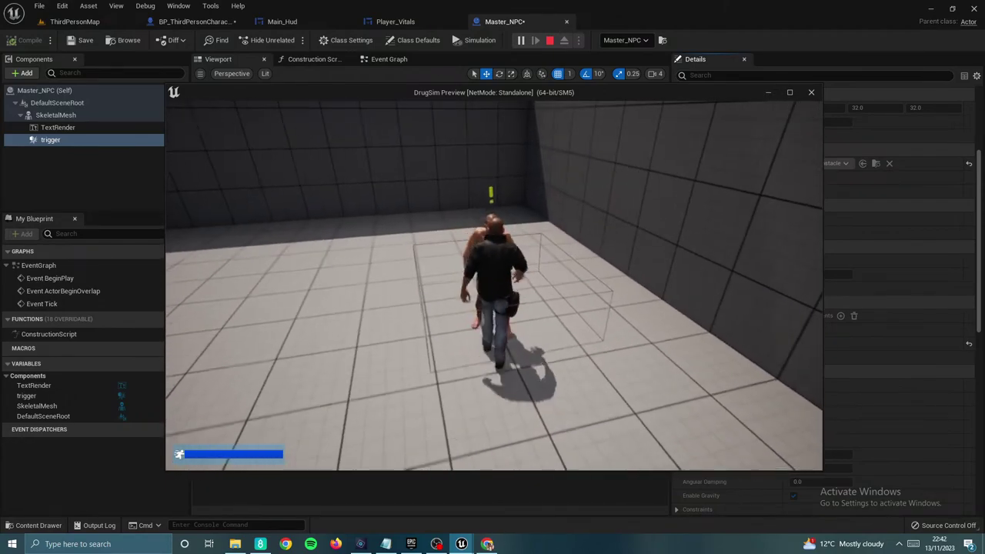
{"action": "key", "text": "s"}
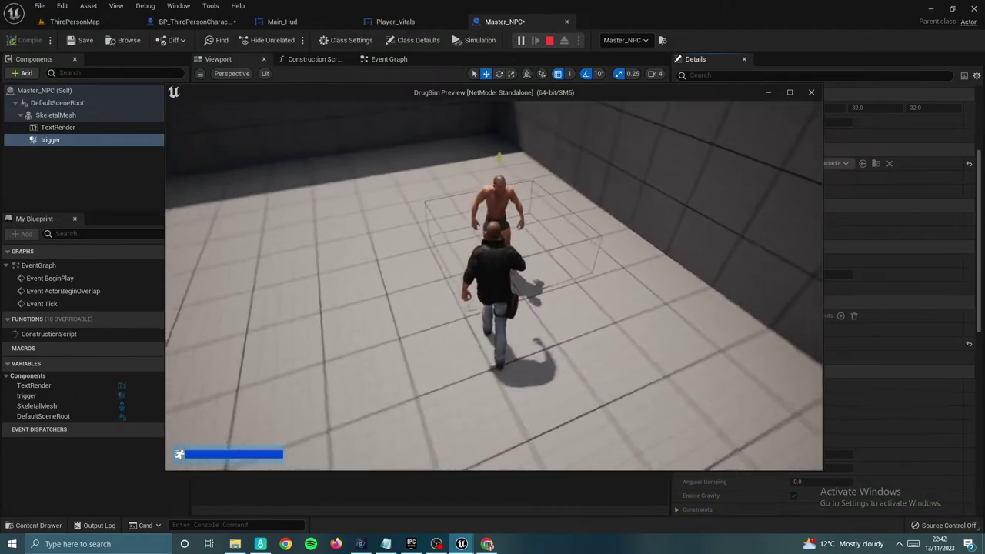
{"action": "key", "text": "w"}
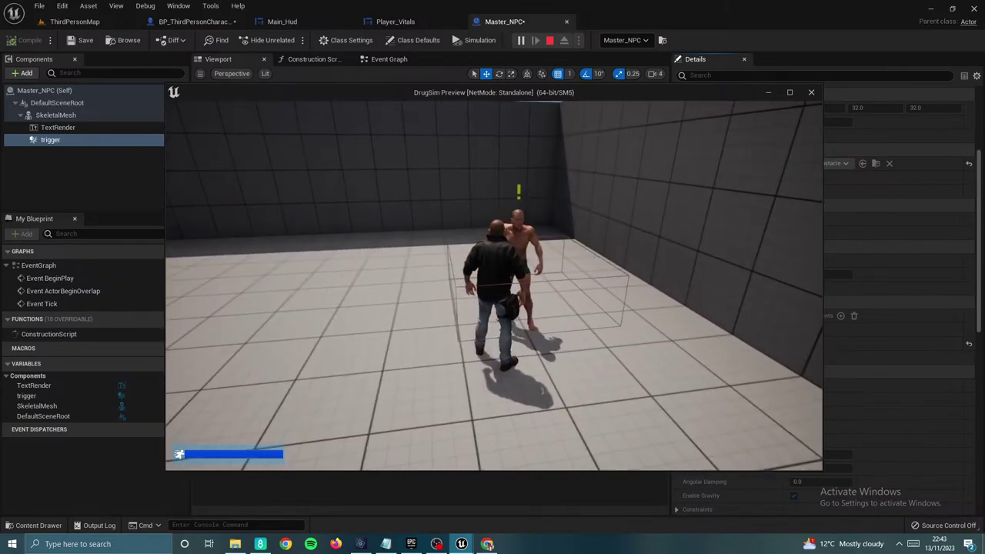
{"action": "key", "text": "Escape"}
Step: Add a Camera component under the trigger and move it forward in front of the NPC
{"action": "right_click_drag", "start_coordinate": [379, 282], "coordinate": [470, 288]}
{"action": "key", "text": "f"}
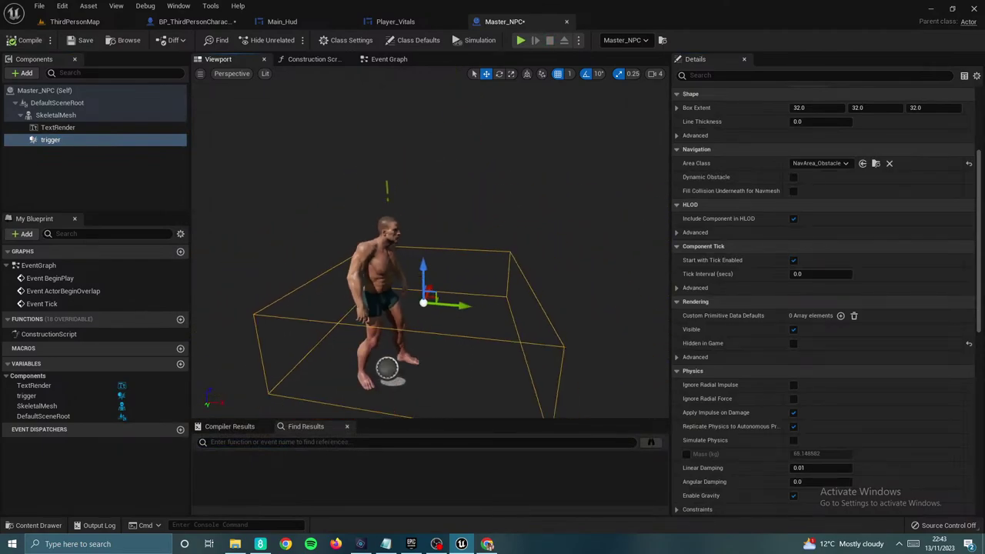
{"action": "left_click", "coordinate": [24, 72]}
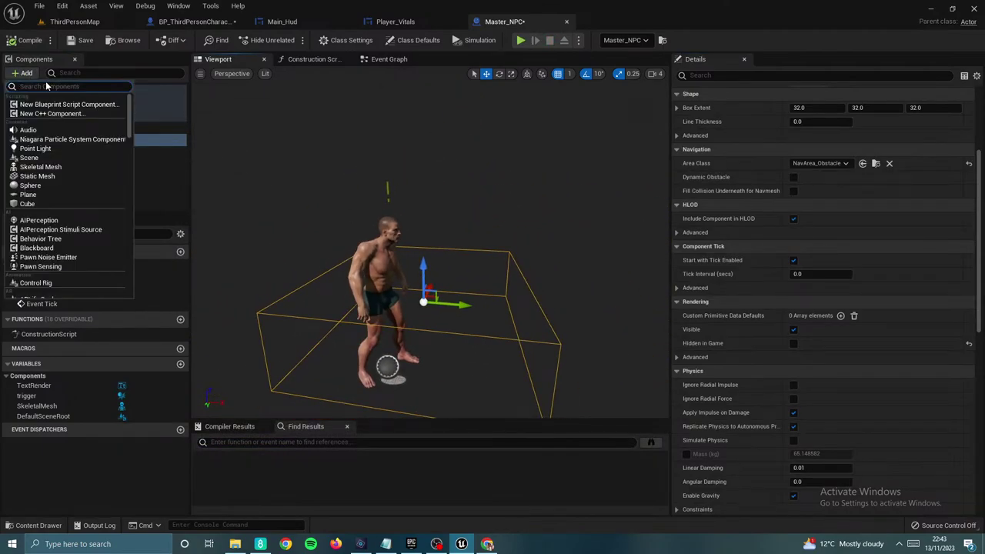
{"action": "type", "text": "camera"}
{"action": "left_click", "coordinate": [43, 102]}
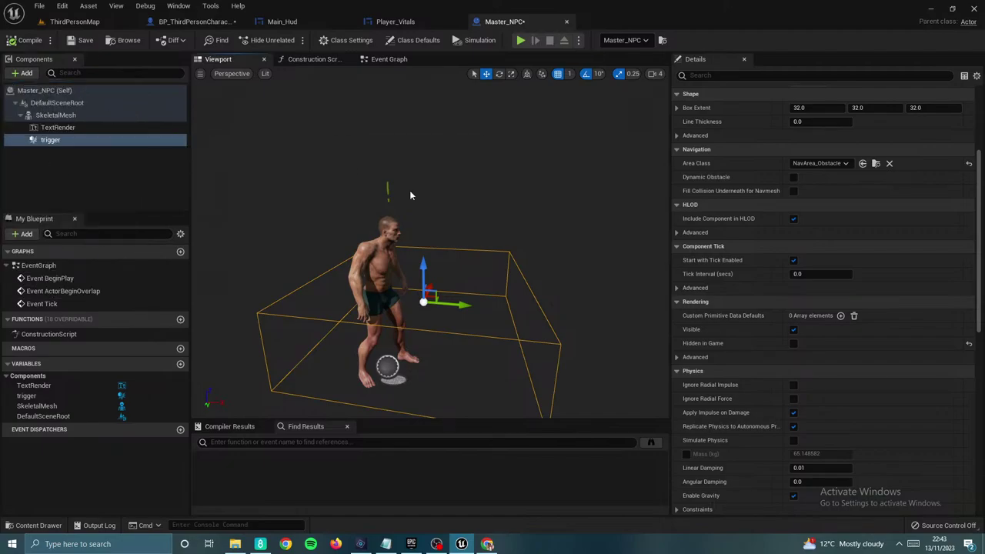
{"action": "left_click_drag", "start_coordinate": [415, 374], "coordinate": [528, 317]}
Step: Rotate the Camera component so that it faces the NPC
{"action": "key", "text": "e"}
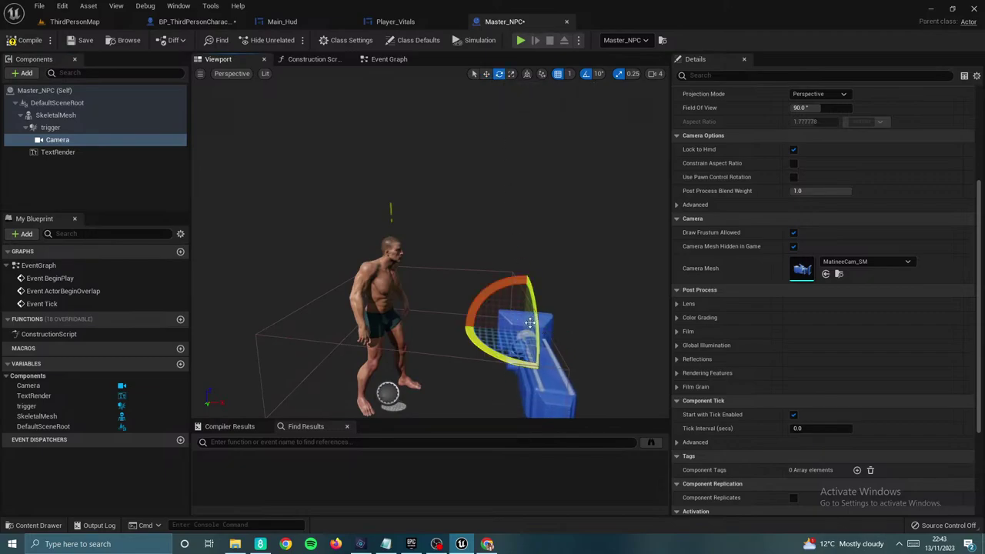
{"action": "right_click_drag", "start_coordinate": [483, 346], "coordinate": [560, 348]}
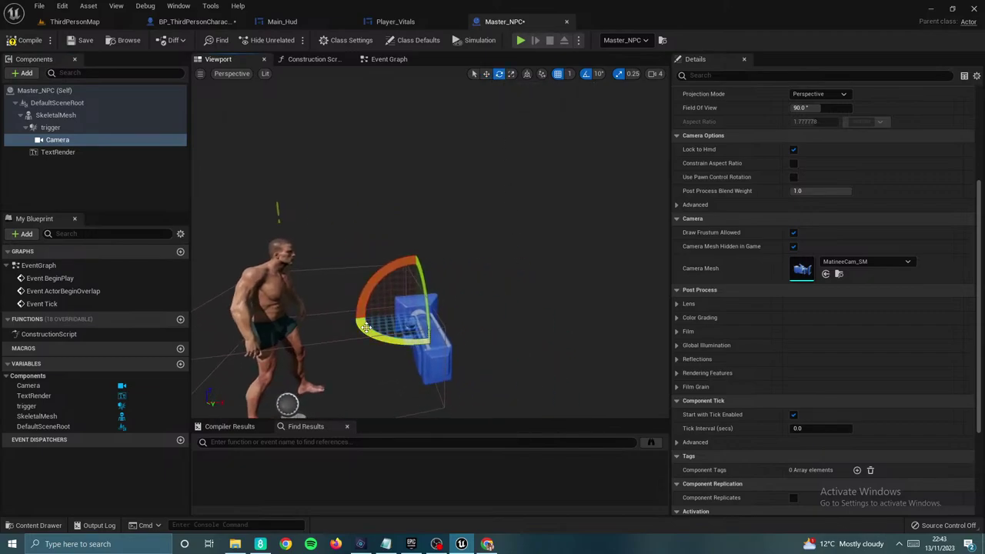
{"action": "left_click_drag", "start_coordinate": [366, 326], "coordinate": [353, 228]}
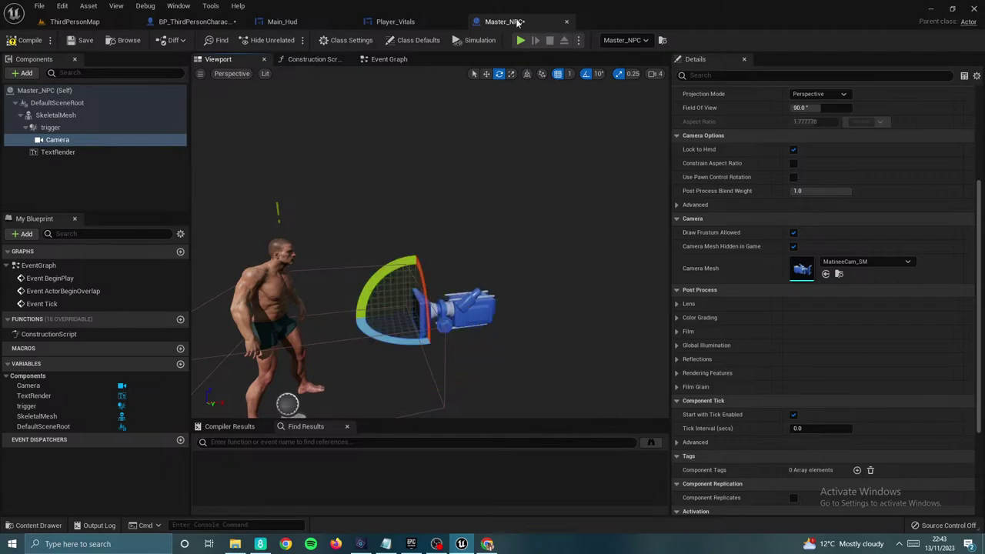
Step: Raise the Camera component and pull it back beyond the trigger box, still aimed at the NPC
{"action": "left_click", "coordinate": [486, 74]}
{"action": "right_click_drag", "start_coordinate": [355, 113], "coordinate": [480, 179]}
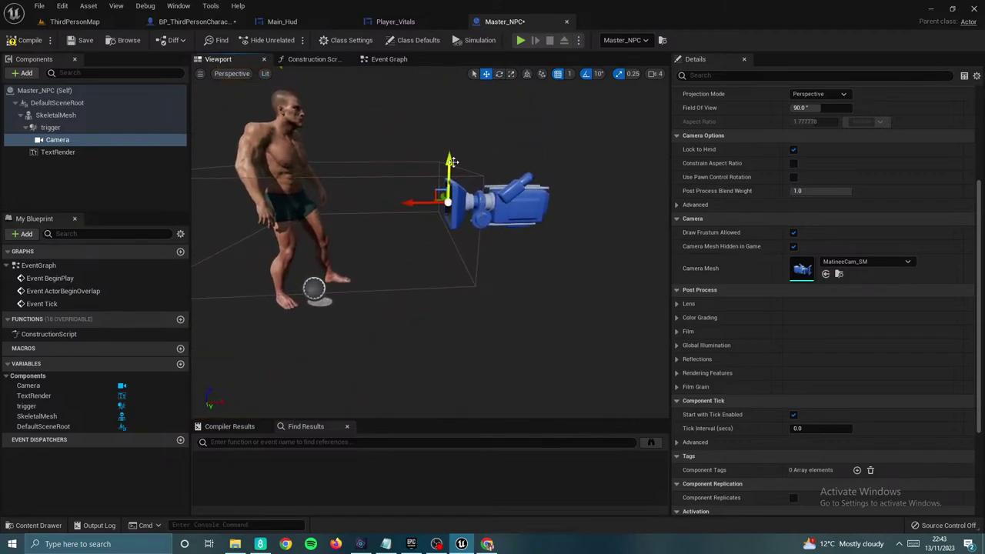
{"action": "left_click_drag", "start_coordinate": [452, 162], "coordinate": [484, 133]}
{"action": "right_click_drag", "start_coordinate": [483, 133], "coordinate": [483, 134]}
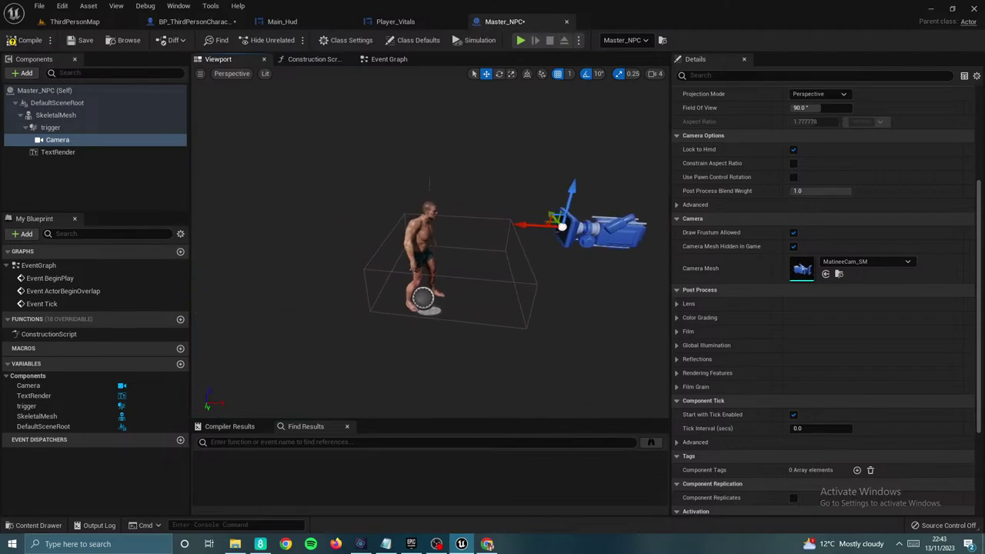
{"action": "right_click_drag", "start_coordinate": [526, 222], "coordinate": [527, 222]}
{"action": "left_click_drag", "start_coordinate": [532, 224], "coordinate": [547, 225]}
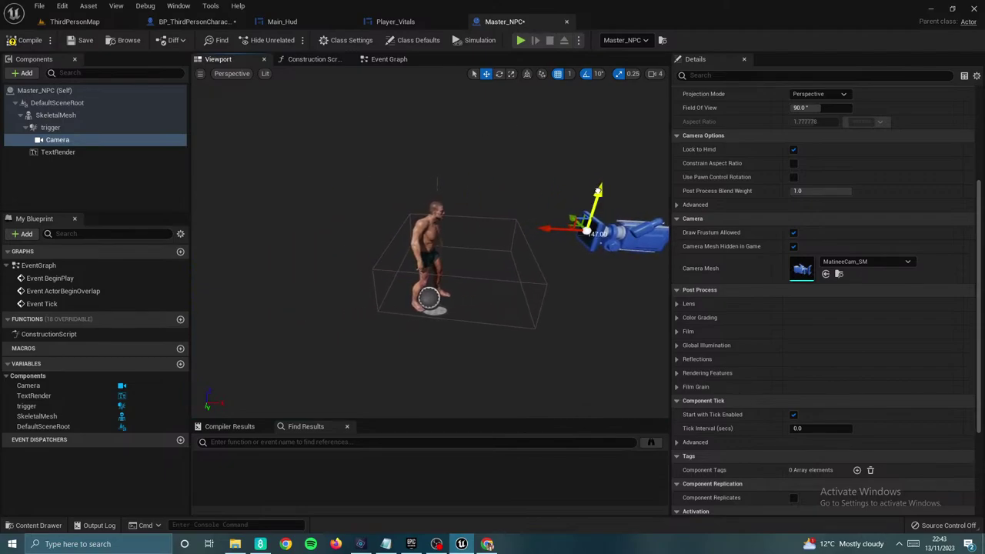
{"action": "right_click_drag", "start_coordinate": [598, 192], "coordinate": [597, 191]}
{"action": "right_click_drag", "start_coordinate": [424, 241], "coordinate": [424, 242]}
Step: Delete the Camera component from the blueprint
{"action": "left_click", "coordinate": [123, 142]}
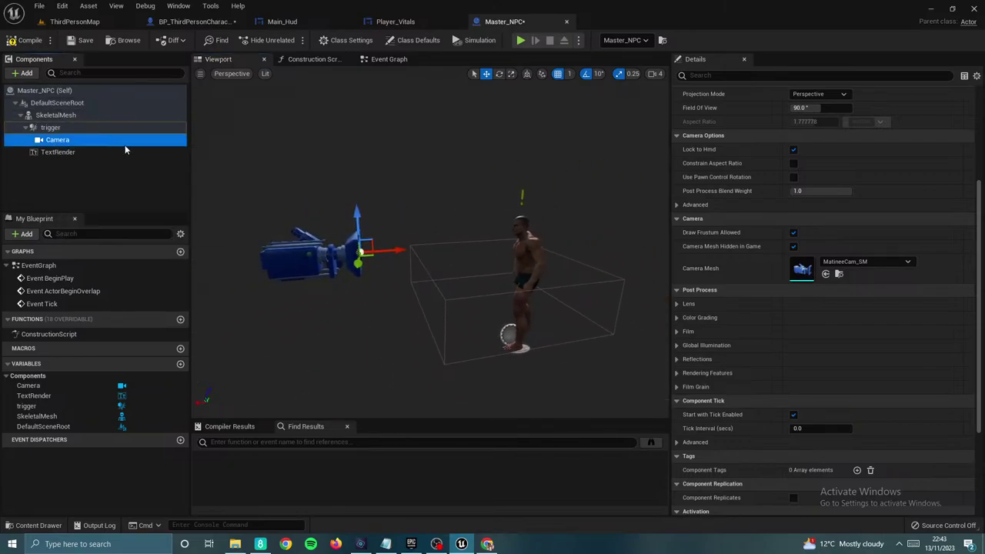
{"action": "left_click", "coordinate": [119, 190]}
{"action": "left_click", "coordinate": [99, 143]}
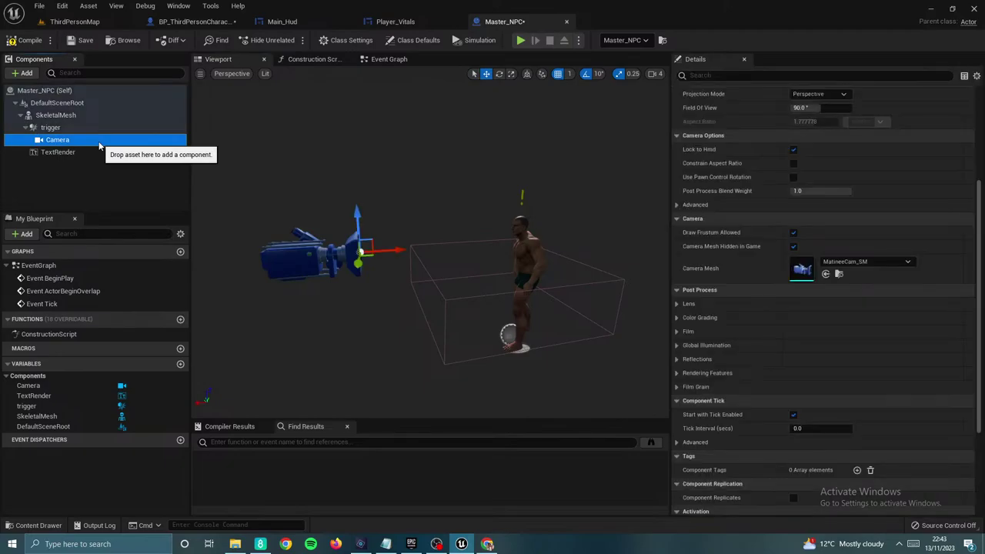
{"action": "key", "text": "Delete"}
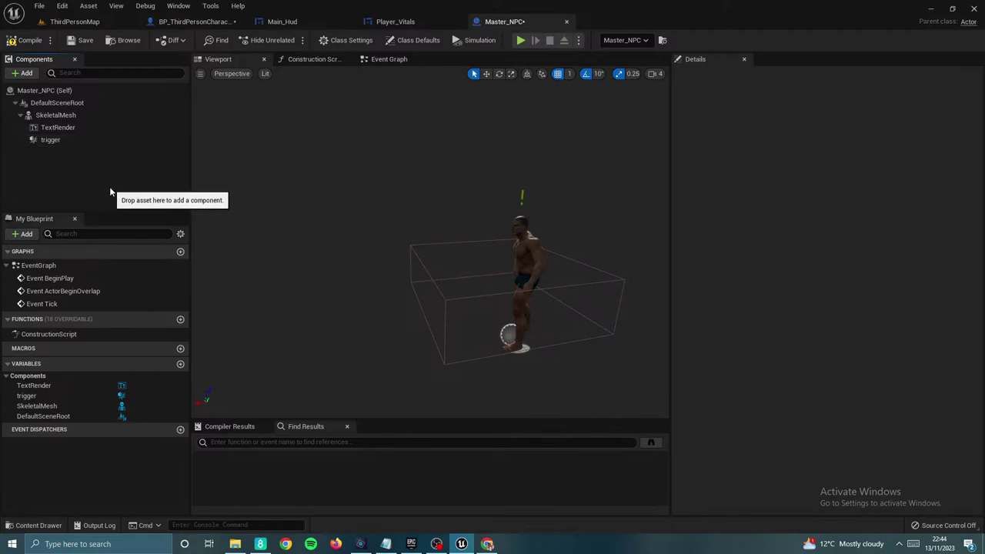
Step: Duplicate the trigger box collision component and rename the copy as WiderTrigger
{"action": "right_click_drag", "start_coordinate": [493, 258], "coordinate": [437, 270]}
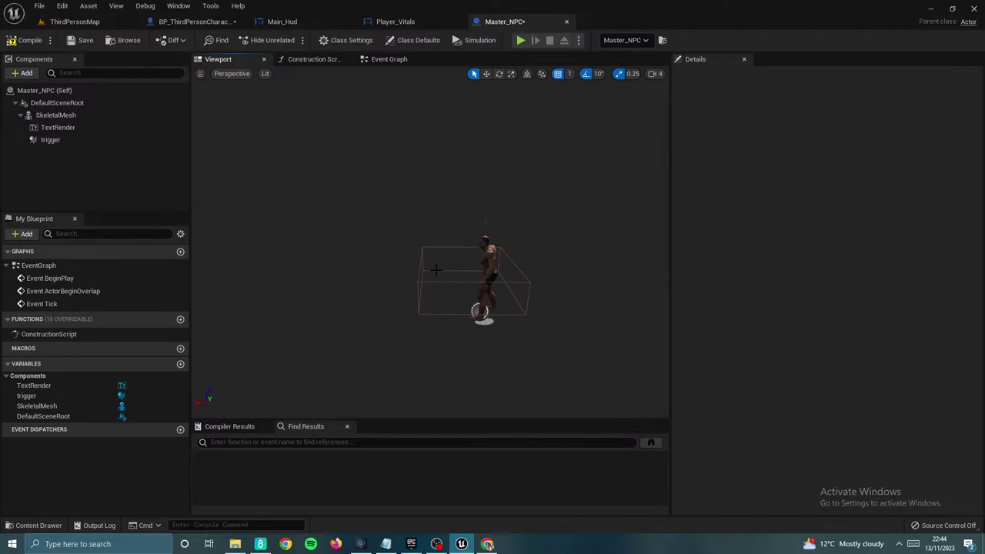
{"action": "left_click", "coordinate": [61, 140]}
{"action": "right_click", "coordinate": [60, 141]}
{"action": "left_click", "coordinate": [89, 216]}
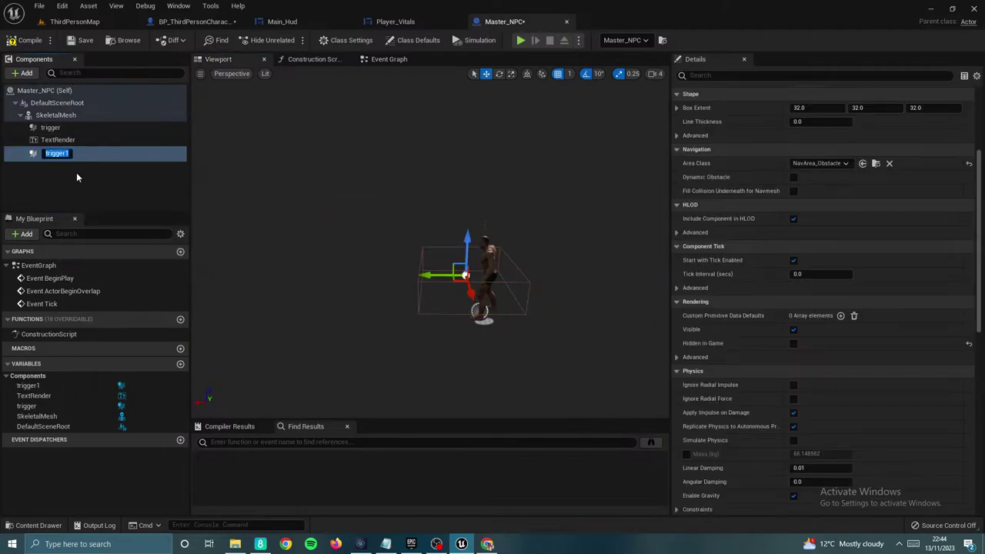
{"action": "left_click", "coordinate": [65, 151]}
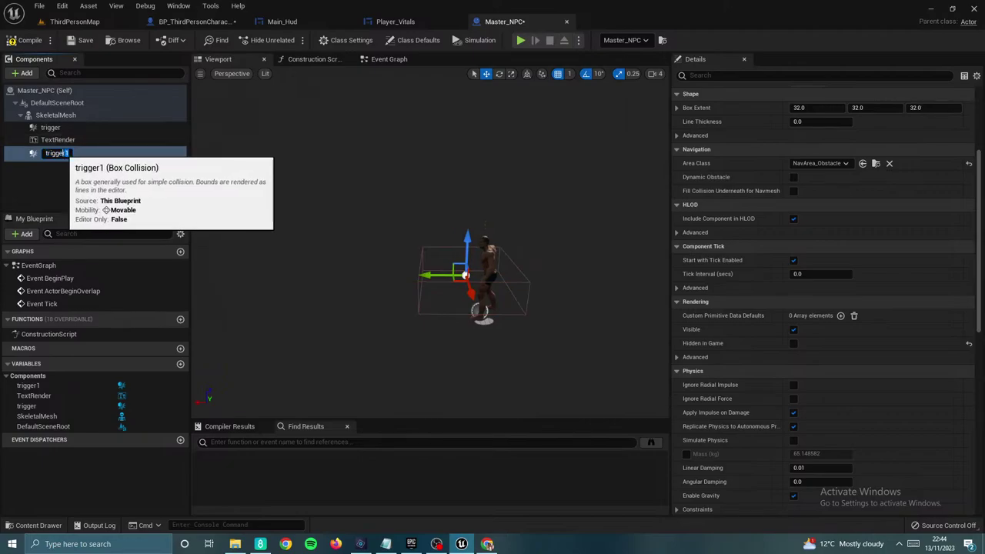
{"action": "double_click", "coordinate": [63, 153]}
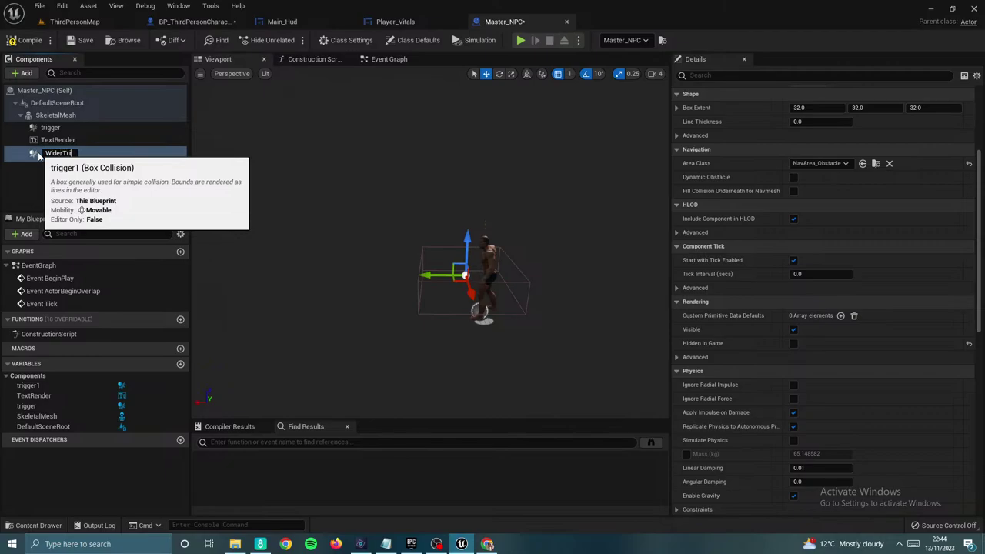
{"action": "left_click", "coordinate": [478, 216]}
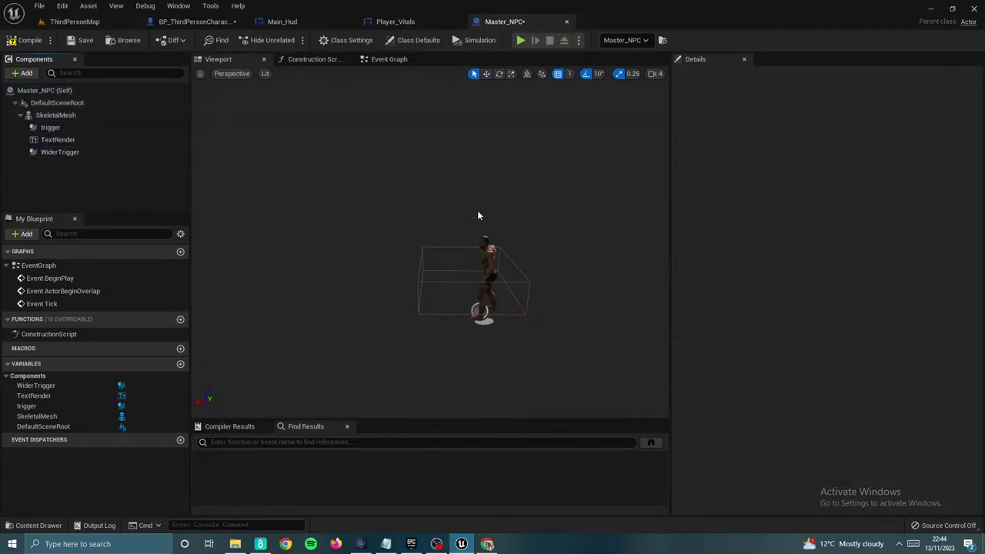
Step: Enlarge the WiderTrigger box in width and length, shift it forward in front of the NPC, and save the blueprint
{"action": "left_click", "coordinate": [89, 153]}
{"action": "left_click", "coordinate": [512, 75]}
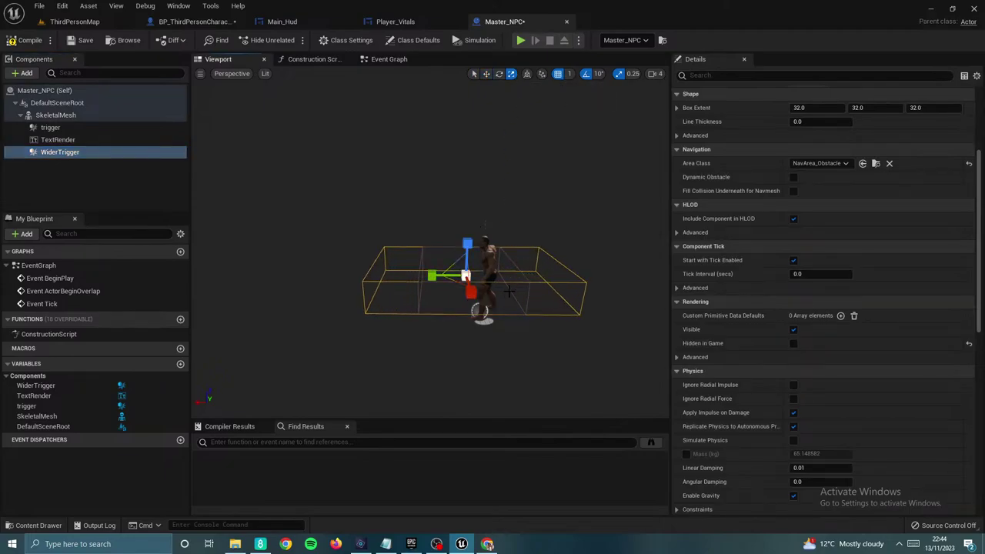
{"action": "left_click_drag", "start_coordinate": [474, 306], "coordinate": [349, 276]}
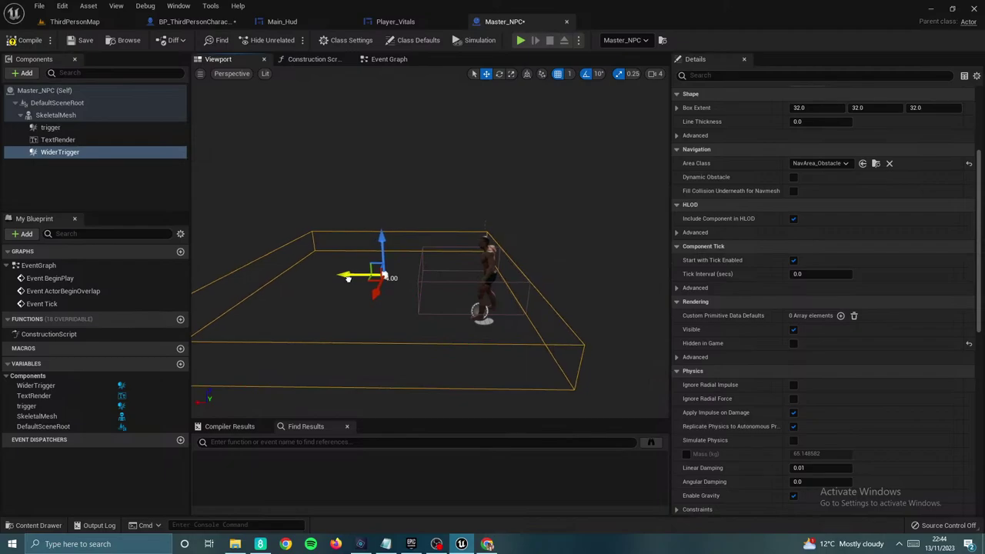
{"action": "right_click_drag", "start_coordinate": [348, 278], "coordinate": [330, 177]}
{"action": "left_click", "coordinate": [179, 235]}
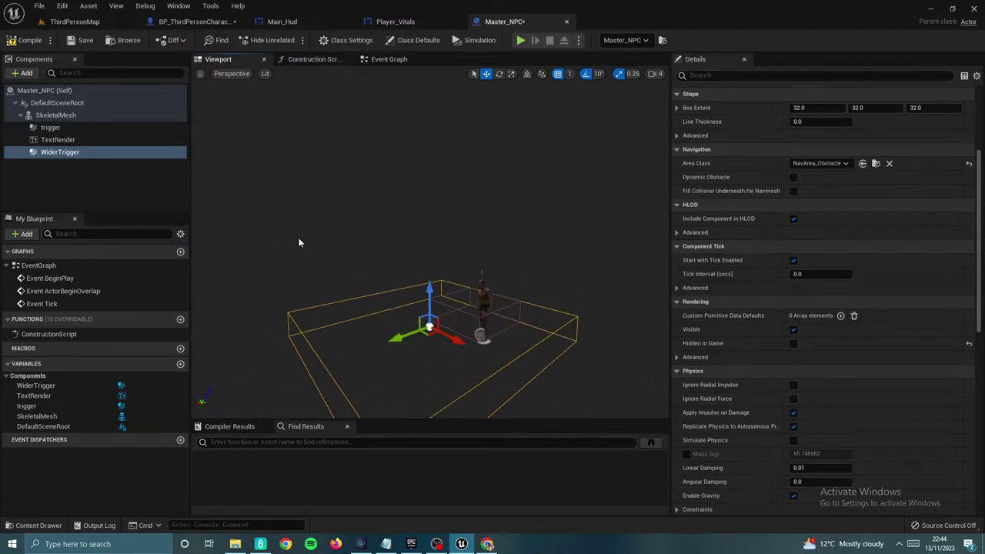
{"action": "right_click_drag", "start_coordinate": [300, 303], "coordinate": [300, 303]}
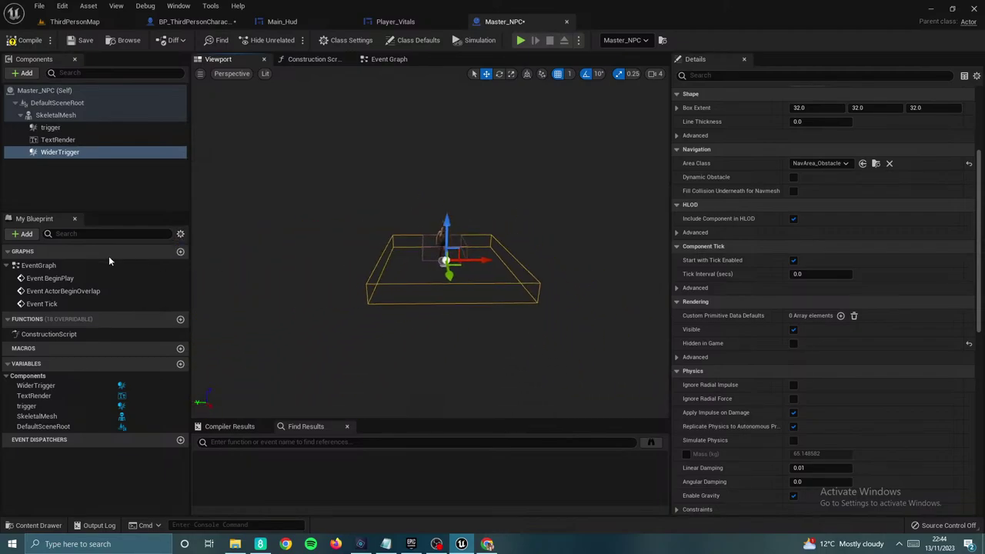
{"action": "left_click", "coordinate": [85, 40]}
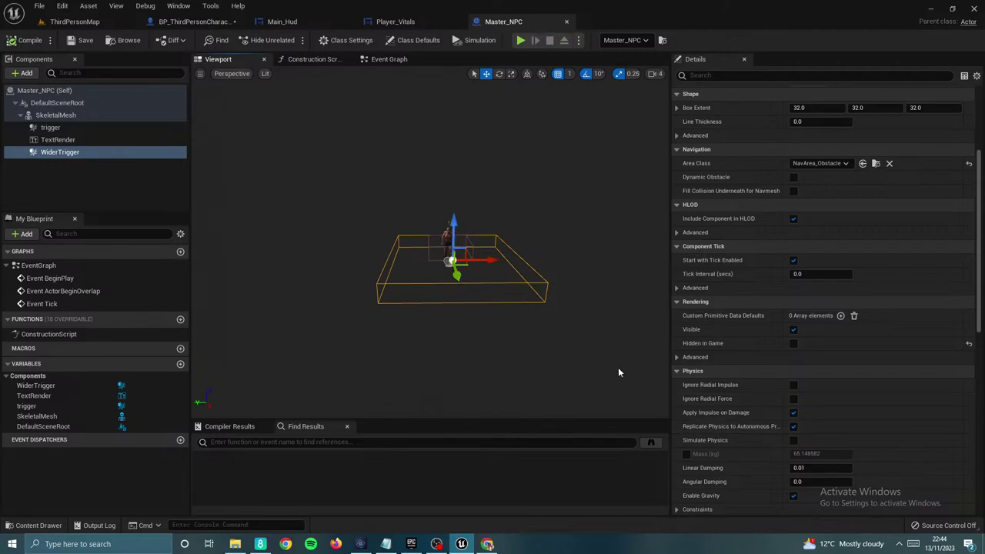
Step: Play-test the level, walking the character through the WiderTrigger area and around the NPC, and end the session
{"action": "right_click_drag", "start_coordinate": [495, 308], "coordinate": [505, 346]}
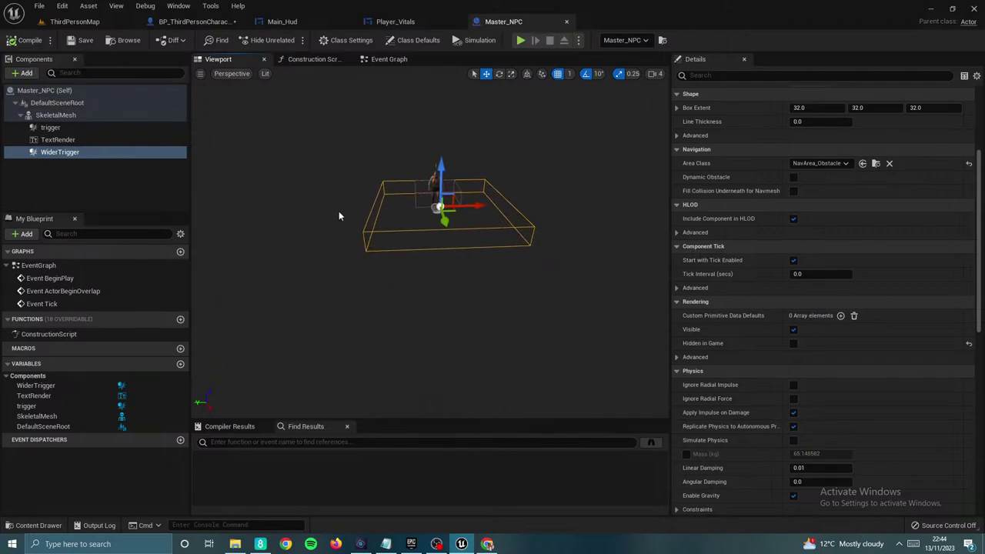
{"action": "left_click", "coordinate": [521, 41]}
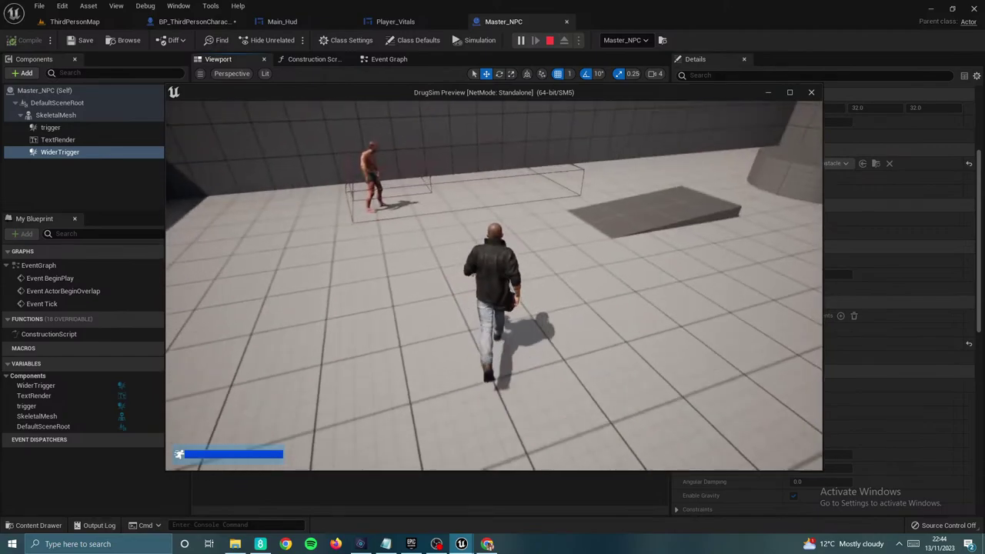
{"action": "key", "text": "w"}
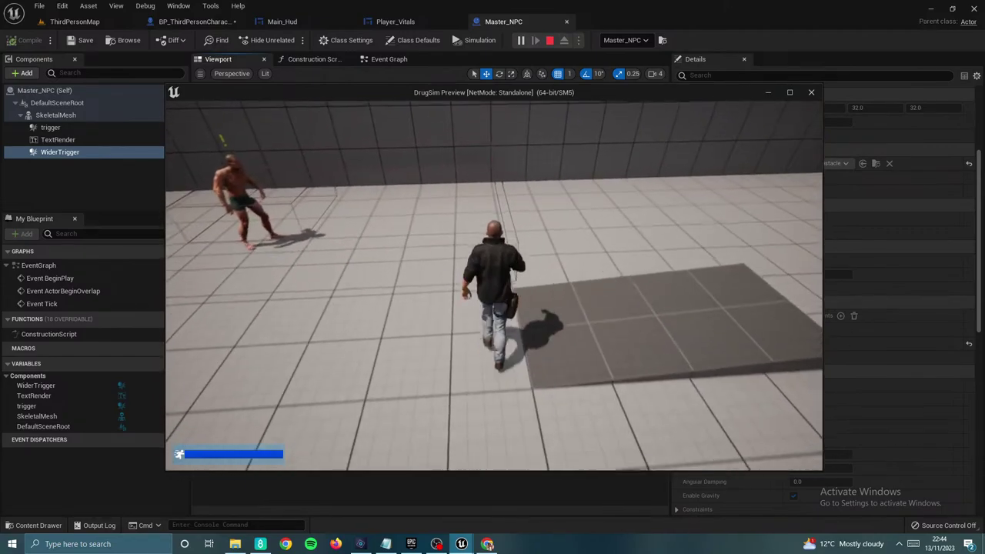
{"action": "key", "text": "w"}
{"action": "key", "text": "w"}
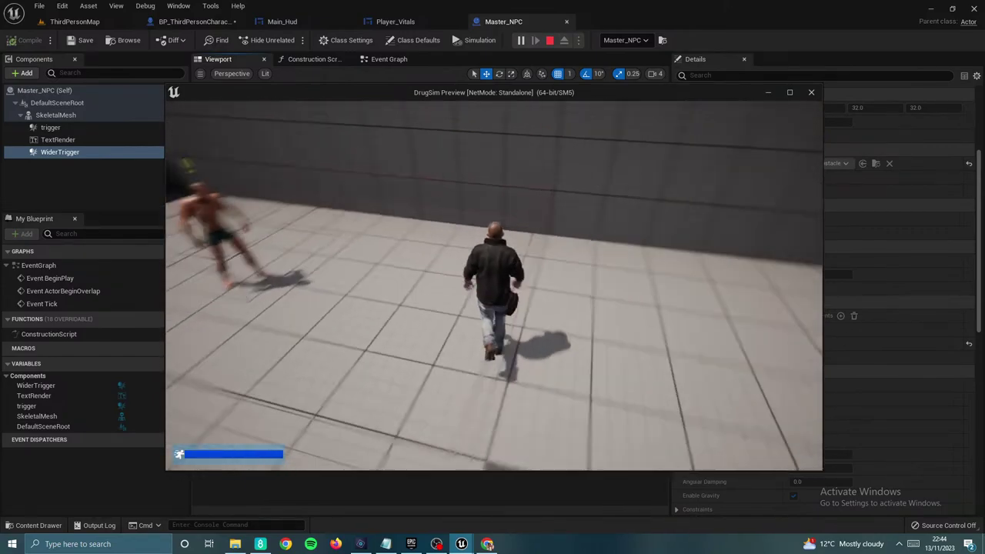
{"action": "key", "text": "w"}
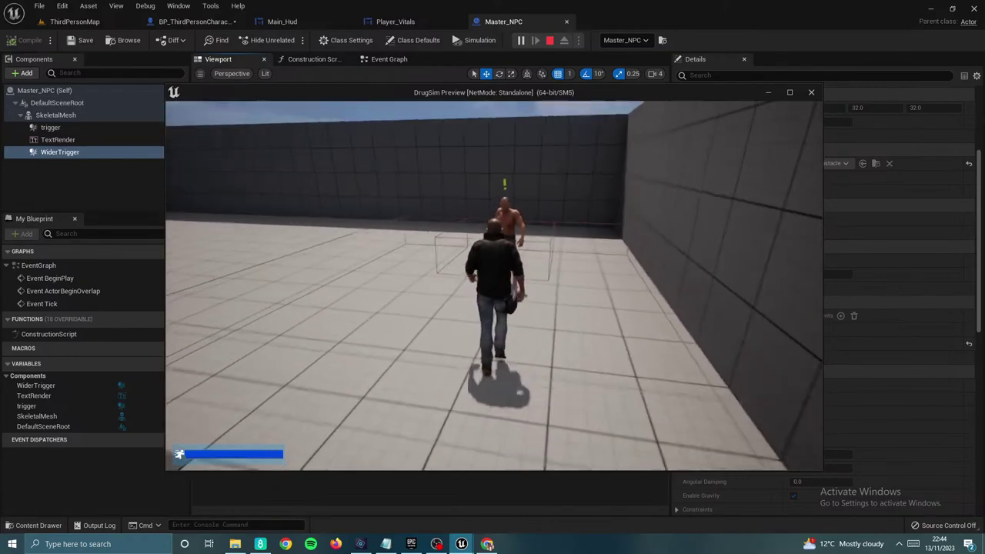
{"action": "key", "text": "w"}
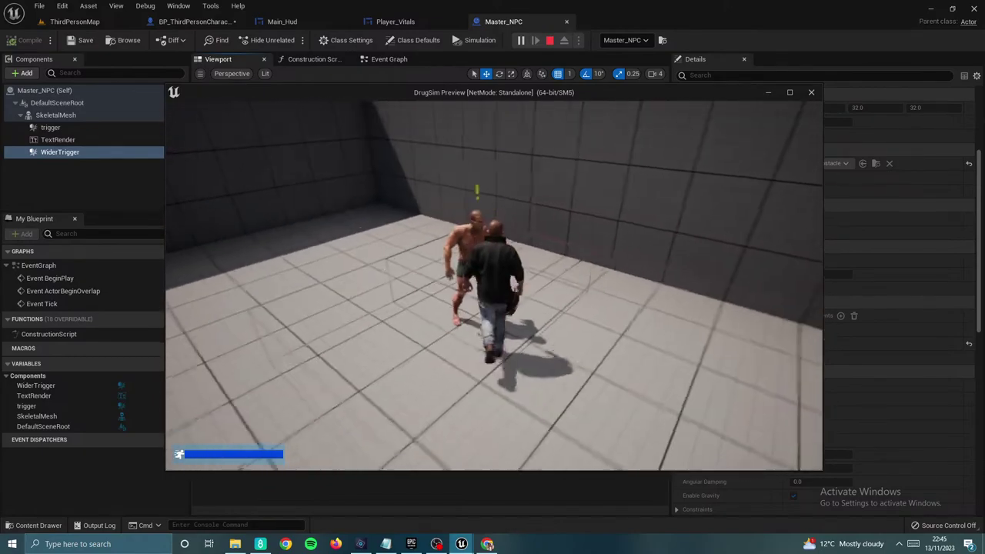
{"action": "key", "text": "w"}
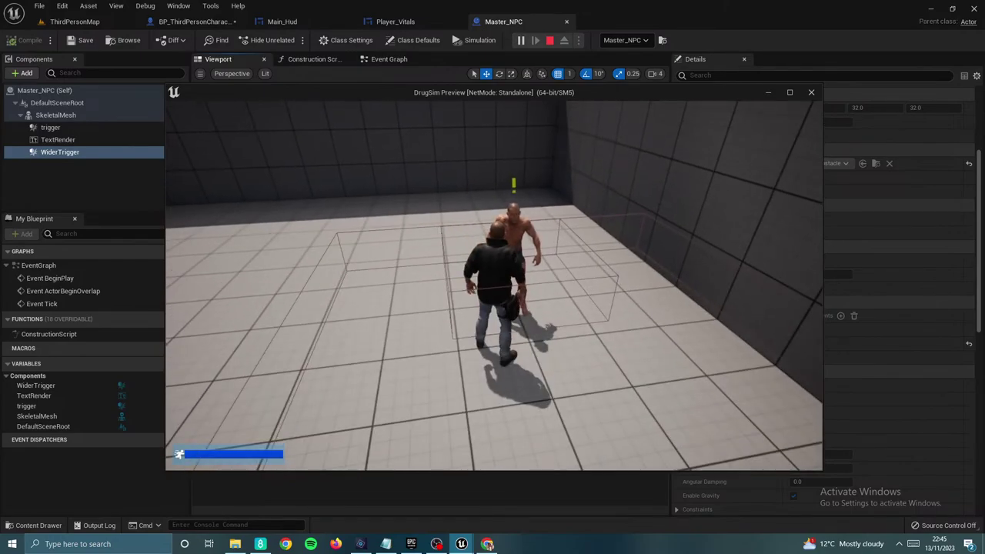
{"action": "key", "text": "w"}
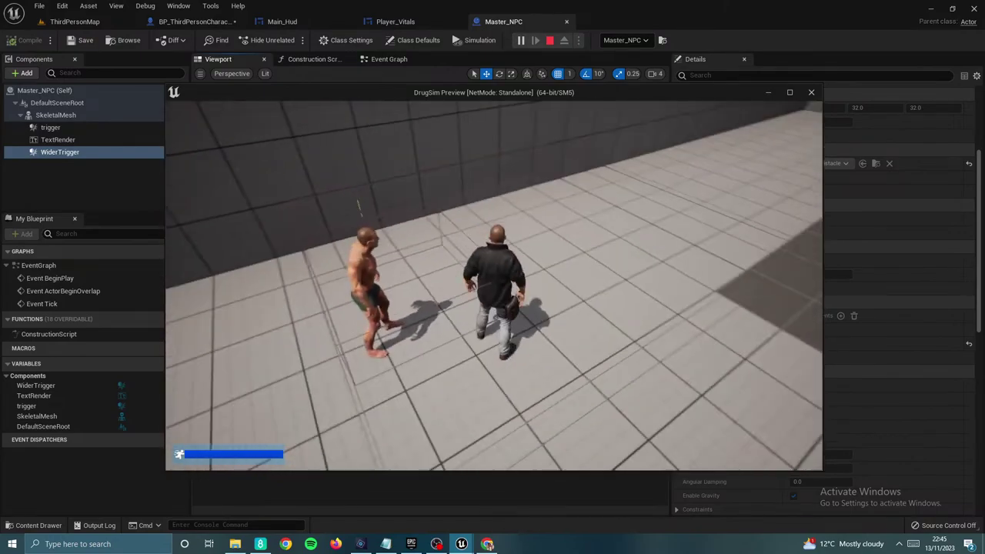
{"action": "key", "text": "w"}
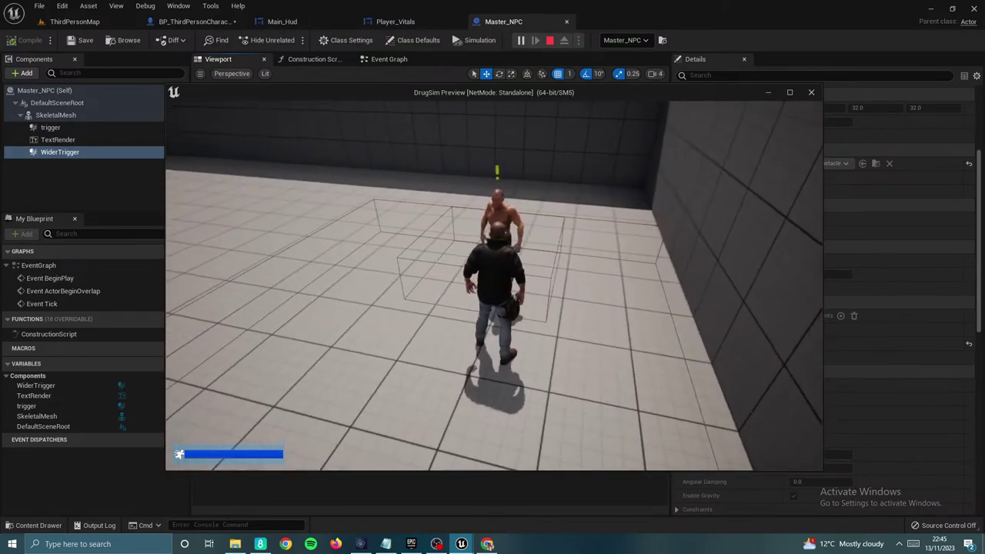
{"action": "key", "text": "w"}
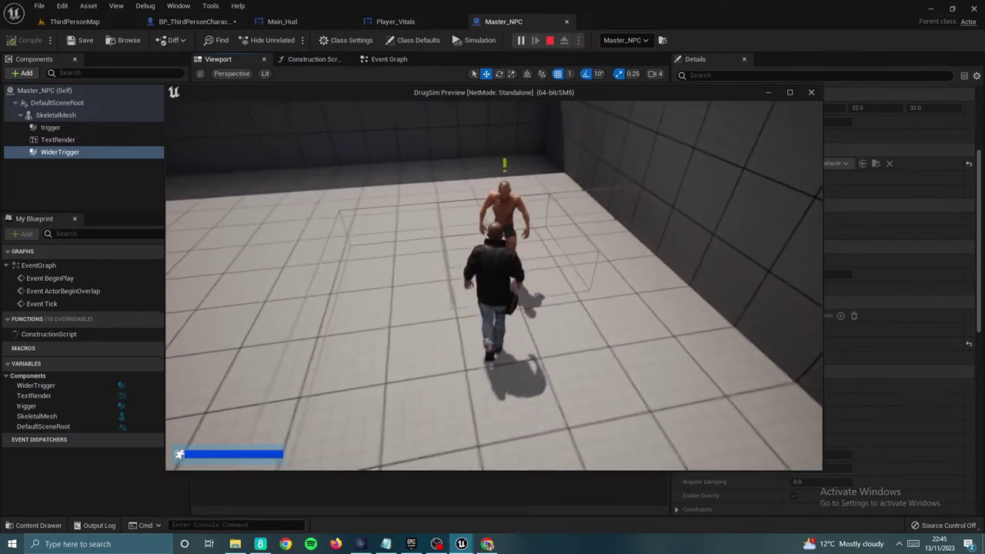
{"action": "key", "text": "w"}
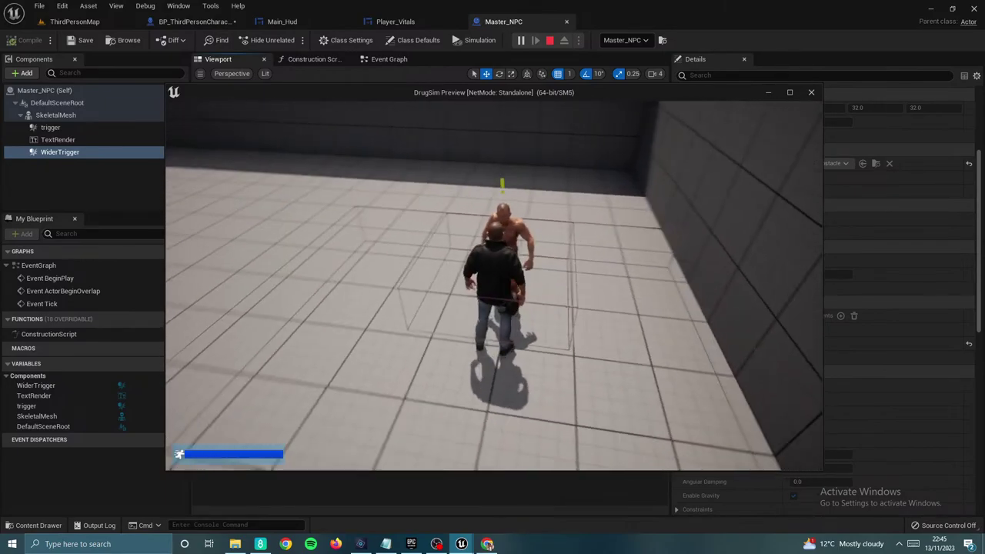
{"action": "key", "text": "w"}
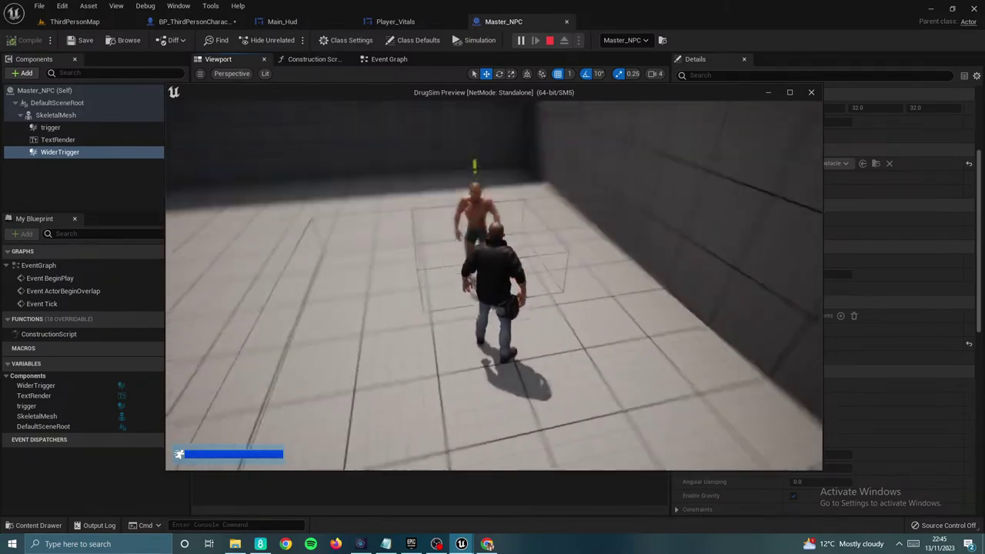
{"action": "key", "text": "Escape"}
Step: Add an On Component Begin Overlap event for WiderTrigger and place it in the Event Graph below Event Tick
{"action": "right_click_drag", "start_coordinate": [429, 242], "coordinate": [523, 231]}
{"action": "right_click_drag", "start_coordinate": [452, 231], "coordinate": [451, 268]}
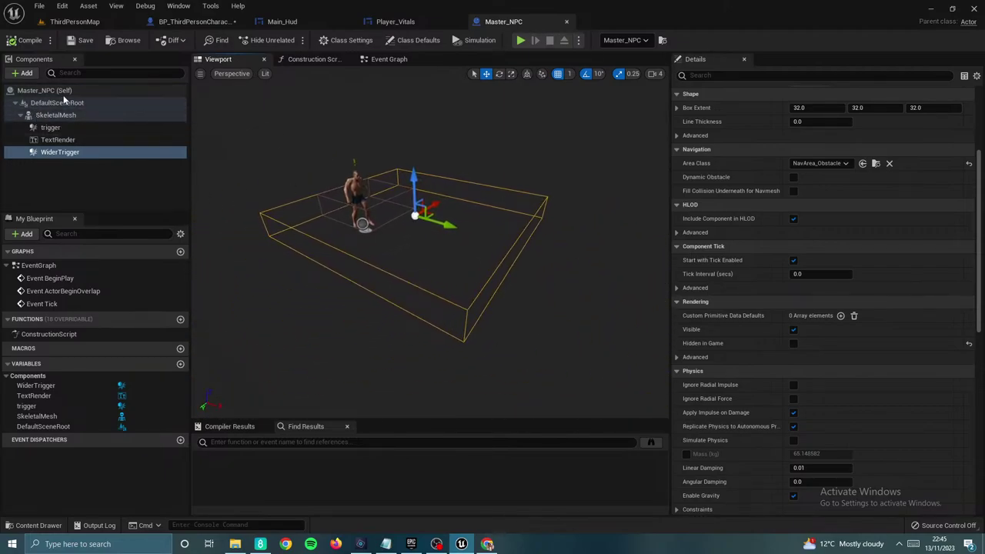
{"action": "left_click", "coordinate": [69, 151]}
{"action": "right_click", "coordinate": [43, 154]}
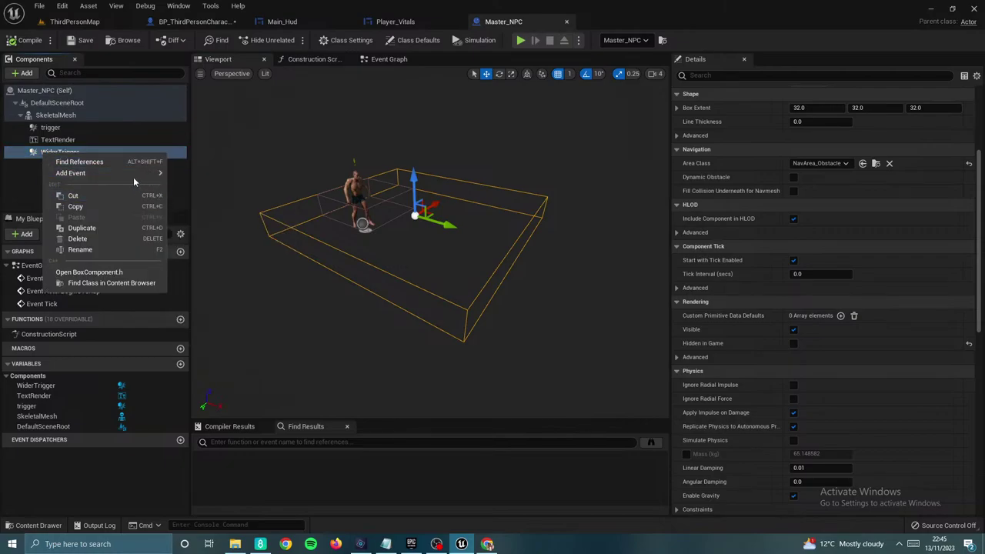
{"action": "mouse_move", "coordinate": [165, 175]}
{"action": "left_click", "coordinate": [217, 198]}
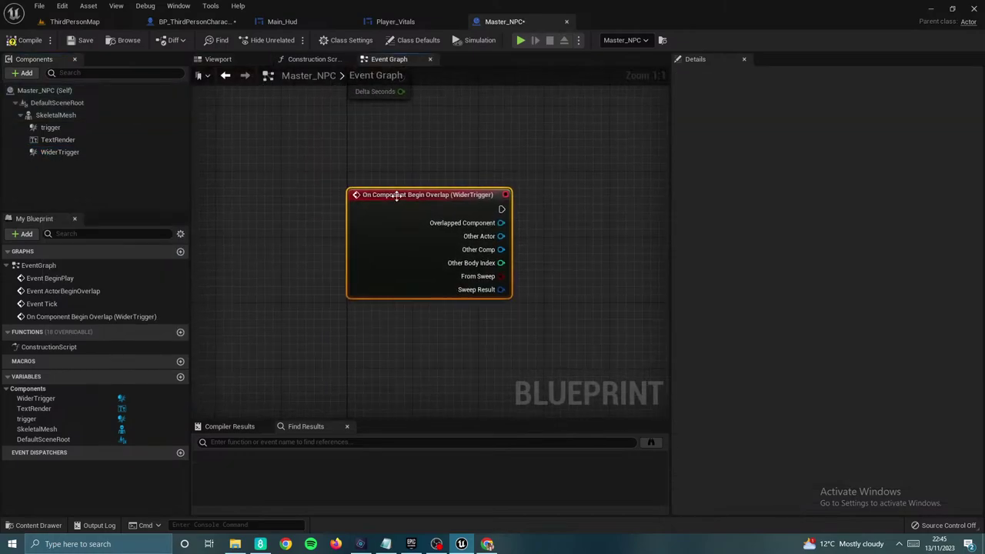
{"action": "left_click_drag", "start_coordinate": [399, 193], "coordinate": [389, 174]}
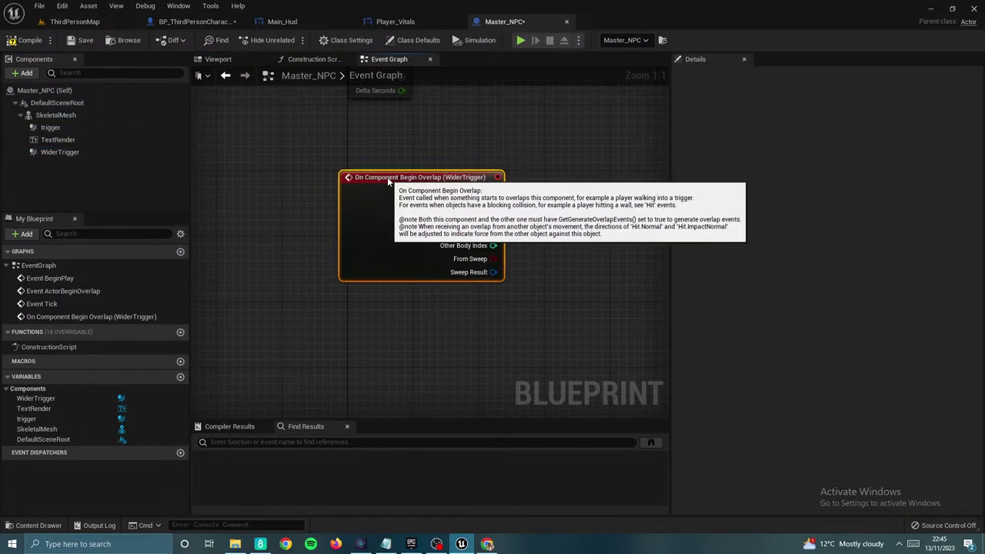
Step: Create an Equal node from the overlap event's Other Actor output
{"action": "right_click_drag", "start_coordinate": [393, 112], "coordinate": [321, 168]}
{"action": "left_click_drag", "start_coordinate": [405, 250], "coordinate": [517, 271]}
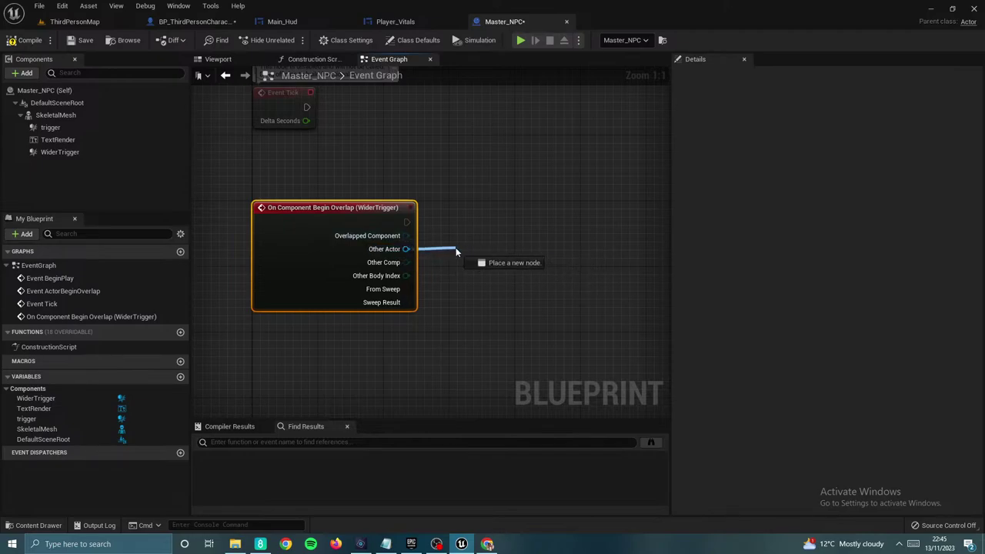
{"action": "left_click_drag", "start_coordinate": [476, 249], "coordinate": [487, 261]}
{"action": "type", "text": "="}
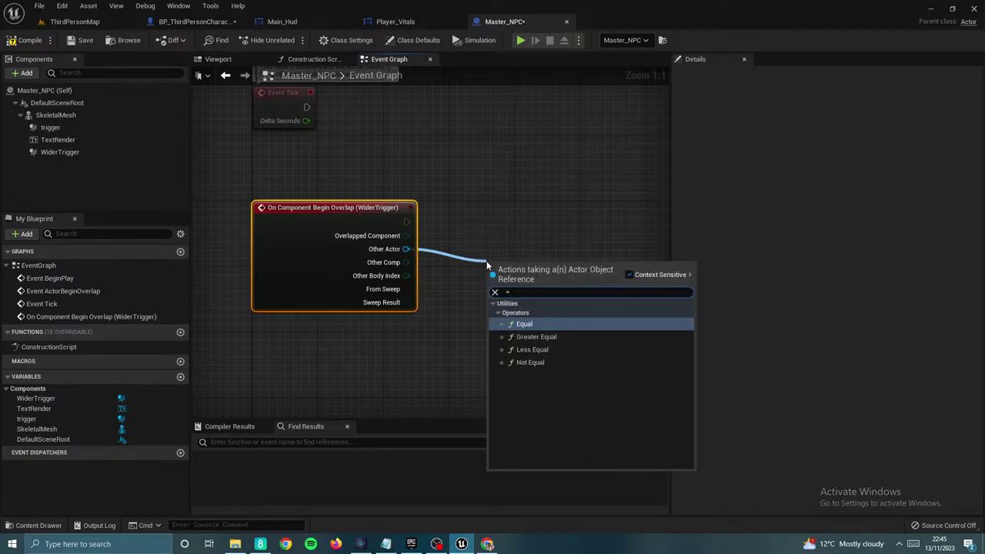
{"action": "key", "text": "Return"}
Step: Set the Equal node's second input to BP_ThirdPersonCharacter and position the node below the execution line
{"action": "left_click", "coordinate": [532, 284]}
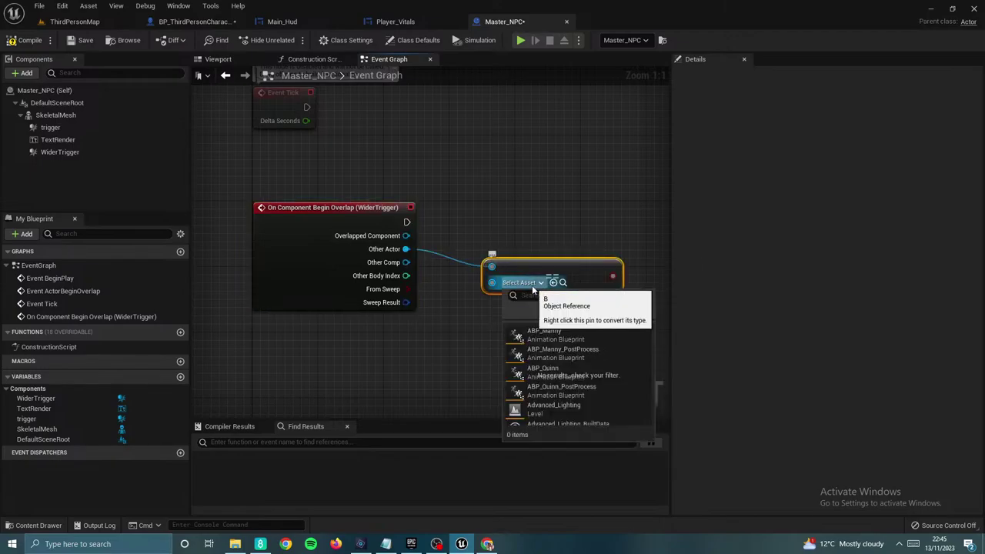
{"action": "scroll", "coordinate": [549, 350], "scroll_direction": "down", "scroll_amount": 3}
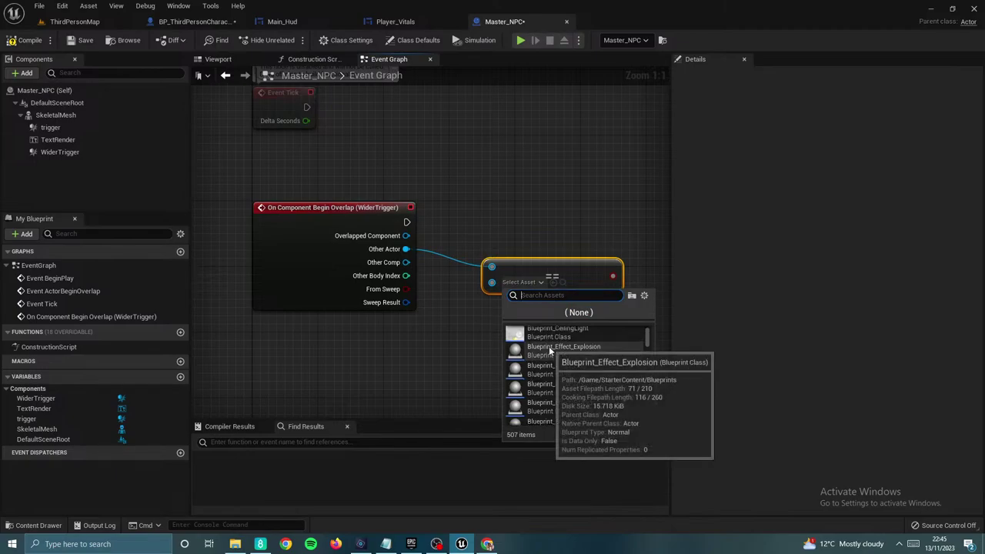
{"action": "scroll", "coordinate": [539, 350], "scroll_direction": "down", "scroll_amount": 1}
{"action": "type", "text": "third"}
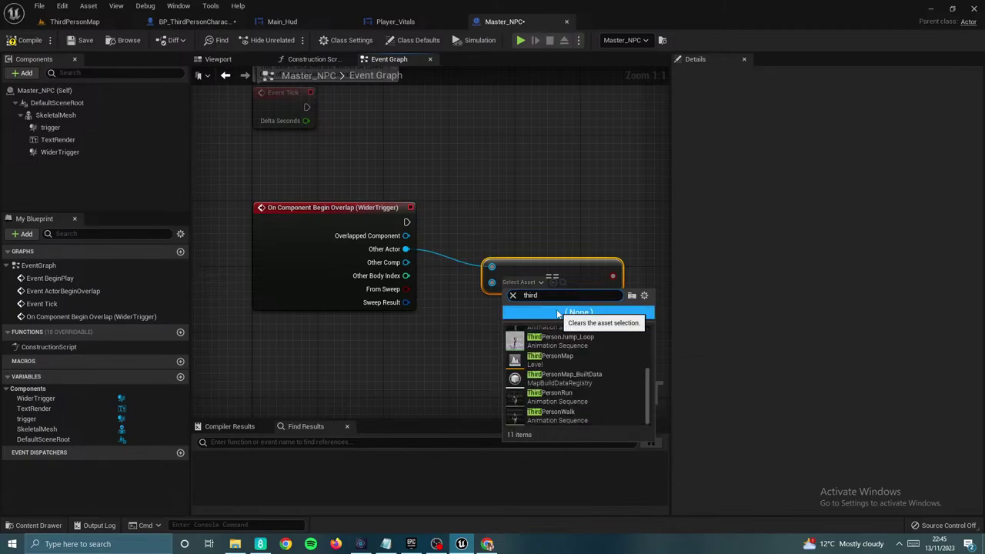
{"action": "scroll", "coordinate": [607, 387], "scroll_direction": "down", "scroll_amount": 1}
{"action": "scroll", "coordinate": [607, 387], "scroll_direction": "up", "scroll_amount": 1}
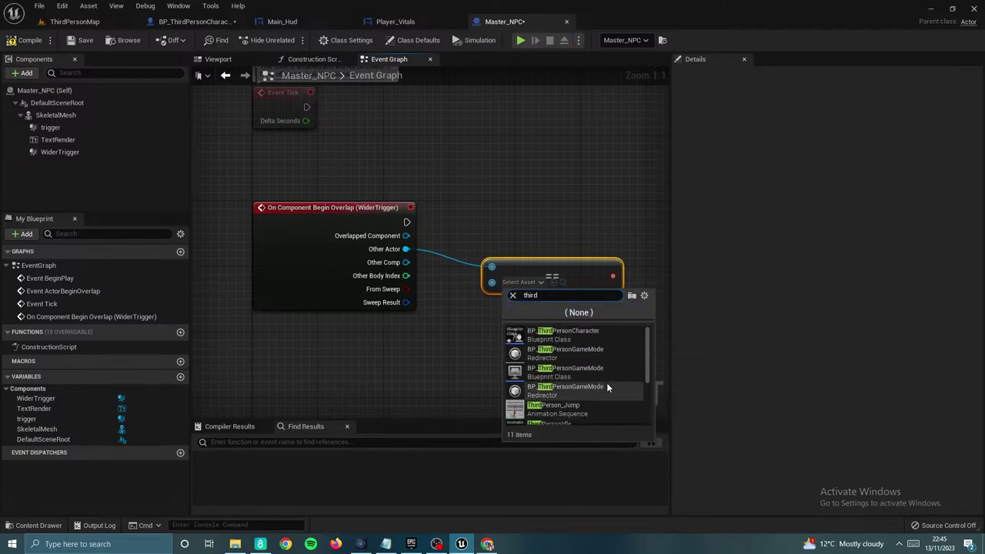
{"action": "left_click", "coordinate": [590, 329]}
{"action": "left_click_drag", "start_coordinate": [551, 262], "coordinate": [514, 286]}
Step: Add a Branch using the Equal result as its condition, run it from the overlap event, and align it with that event
{"action": "right_click_drag", "start_coordinate": [568, 261], "coordinate": [499, 262]}
{"action": "left_click_drag", "start_coordinate": [518, 300], "coordinate": [568, 249]}
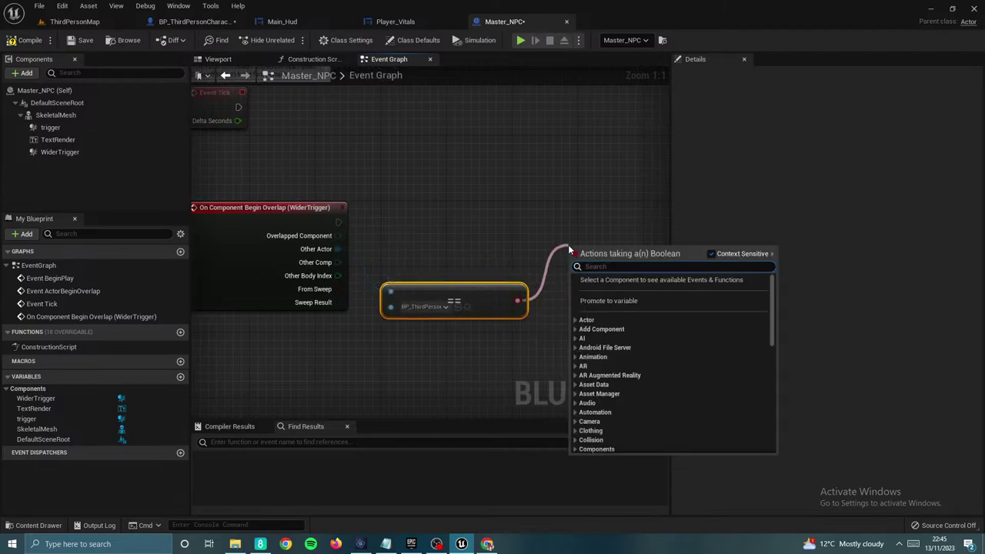
{"action": "type", "text": "branhc"}
{"action": "key", "text": "BackSpace"}
{"action": "key", "text": "BackSpace"}
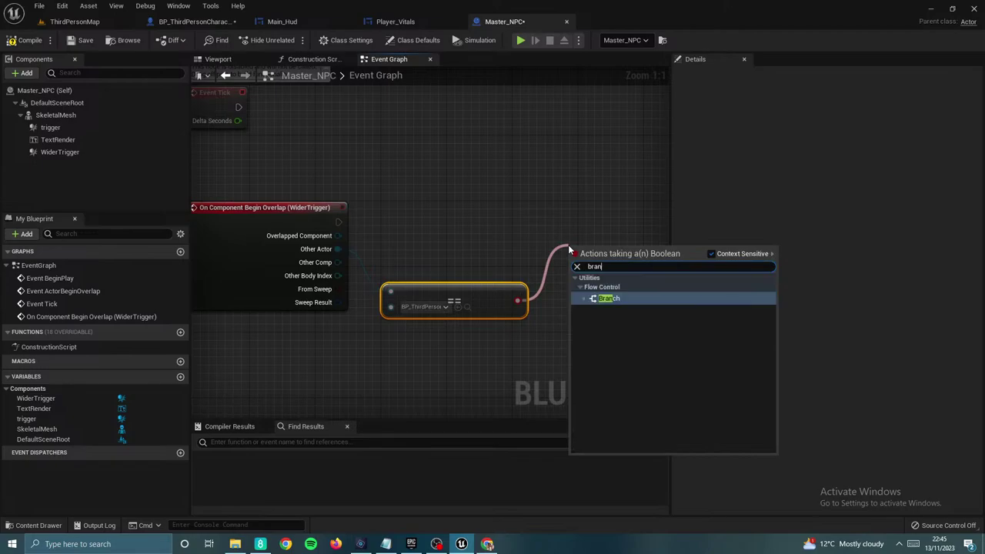
{"action": "key", "text": "Return"}
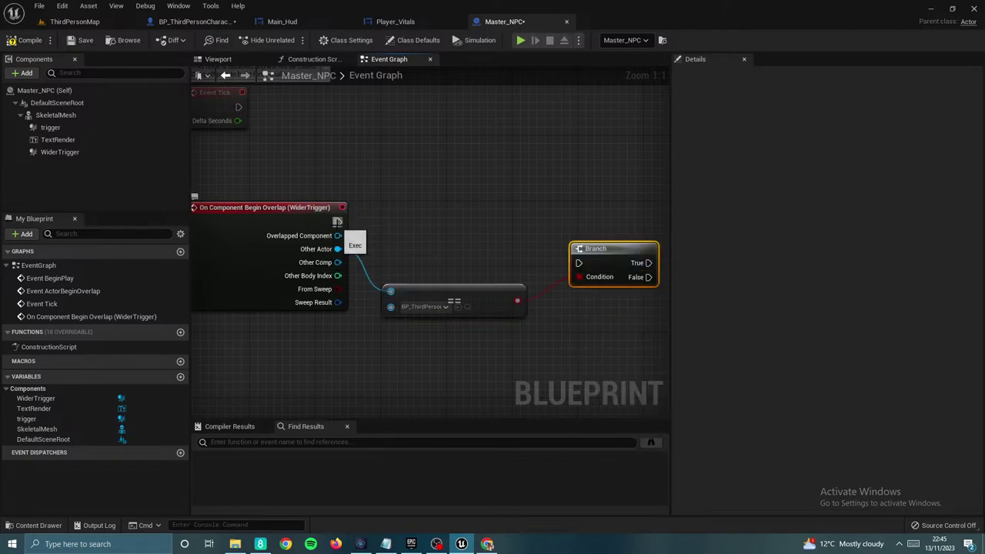
{"action": "left_click_drag", "start_coordinate": [337, 222], "coordinate": [581, 263]}
{"action": "left_click_drag", "start_coordinate": [592, 245], "coordinate": [565, 199]}
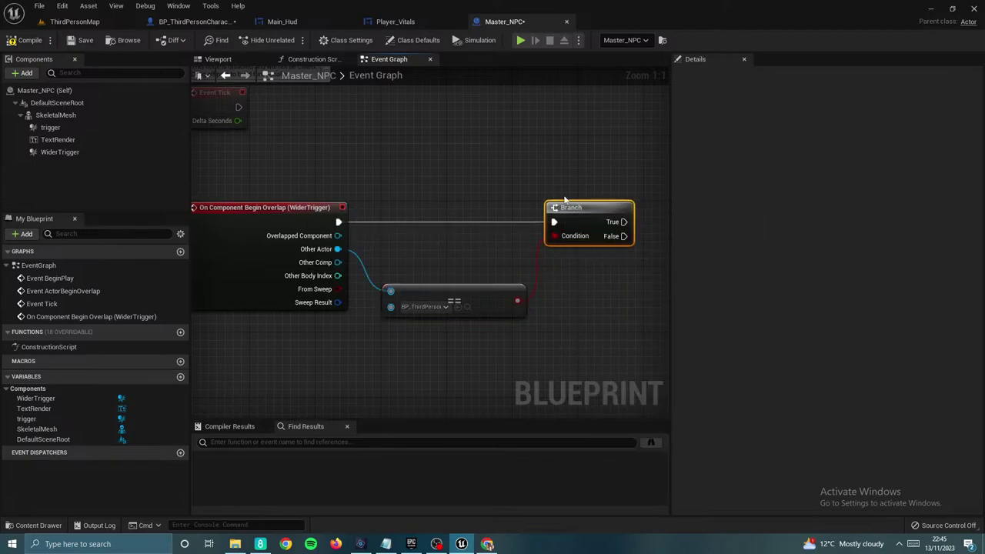
Step: Add a Print String reading "Oiiiiii Come Here" to the Branch's True output and compile the blueprint
{"action": "right_click_drag", "start_coordinate": [565, 197], "coordinate": [431, 202]}
{"action": "left_click_drag", "start_coordinate": [491, 226], "coordinate": [574, 208]}
{"action": "type", "text": "print"}
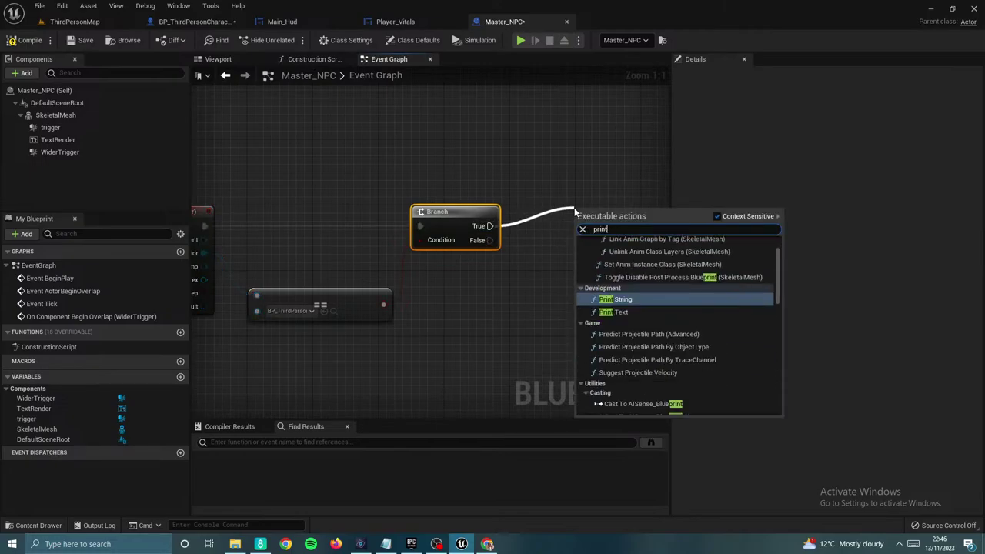
{"action": "key", "text": "Return"}
{"action": "left_click", "coordinate": [627, 241]}
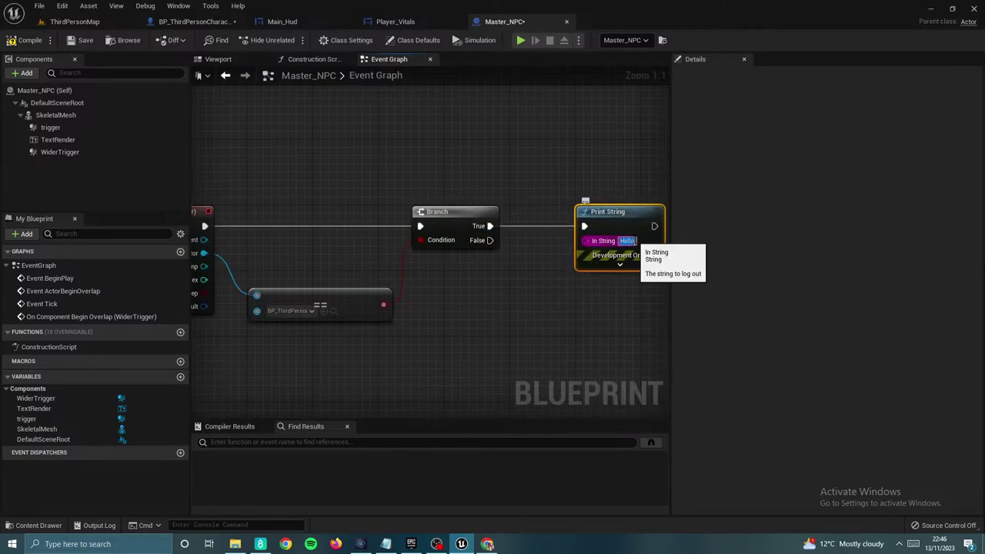
{"action": "type", "text": "Oiiiiii Come Here"}
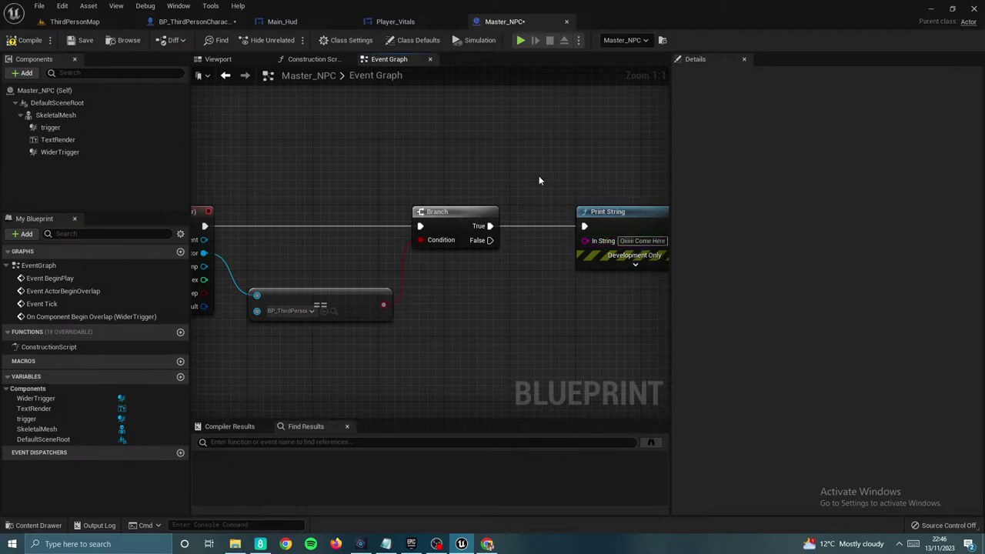
{"action": "left_click", "coordinate": [31, 40]}
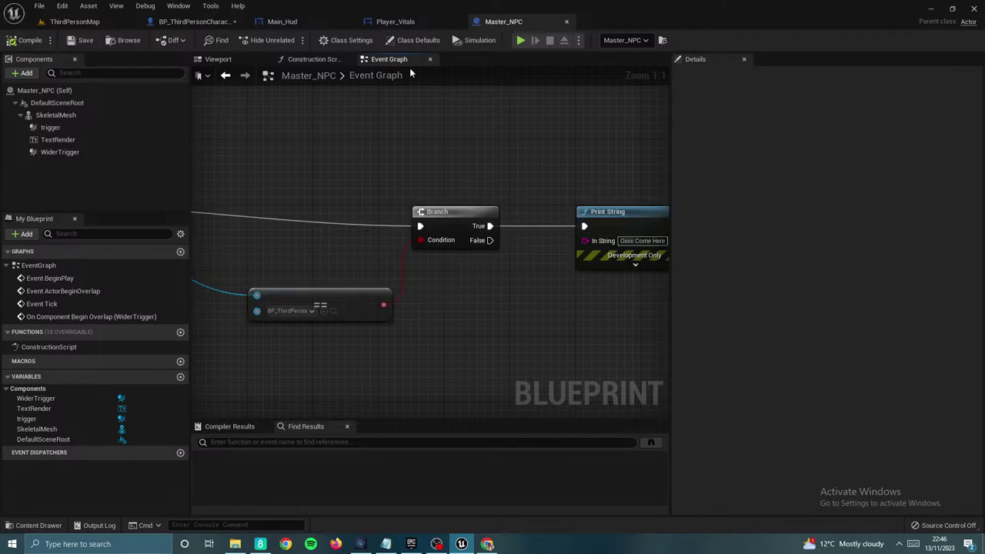
Step: Play-test the level by walking the character into the NPC's wider trigger area, and stop the preview
{"action": "left_click", "coordinate": [520, 40]}
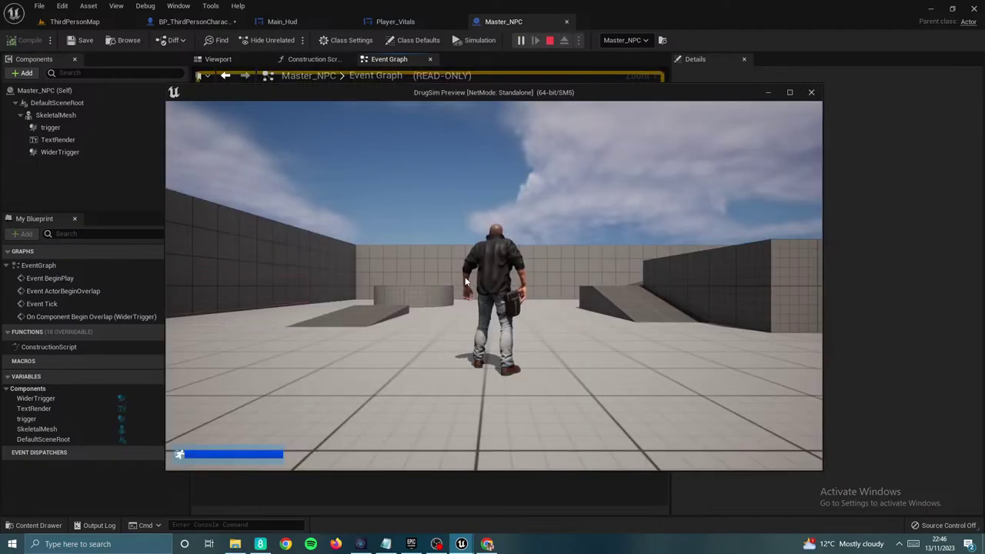
{"action": "key", "text": "w"}
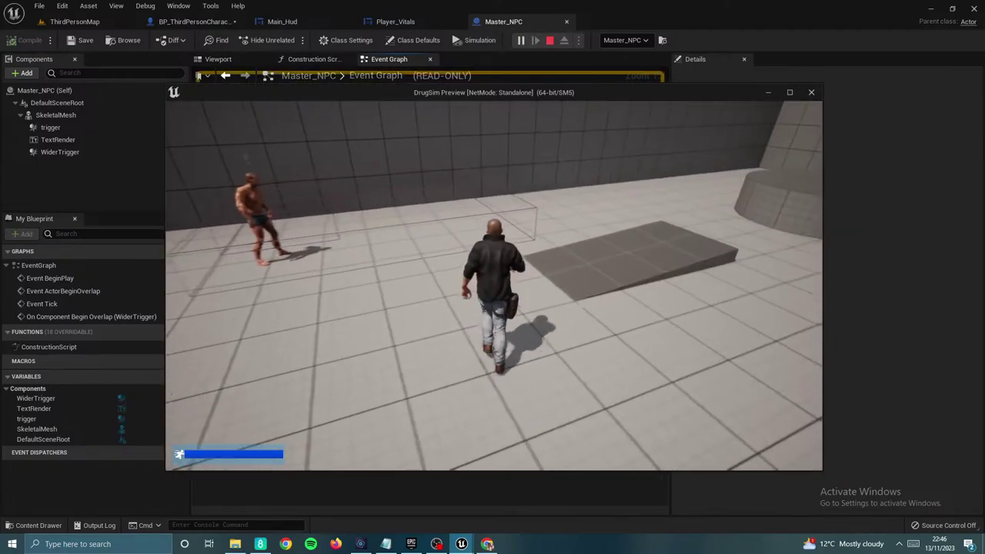
{"action": "key", "text": "w"}
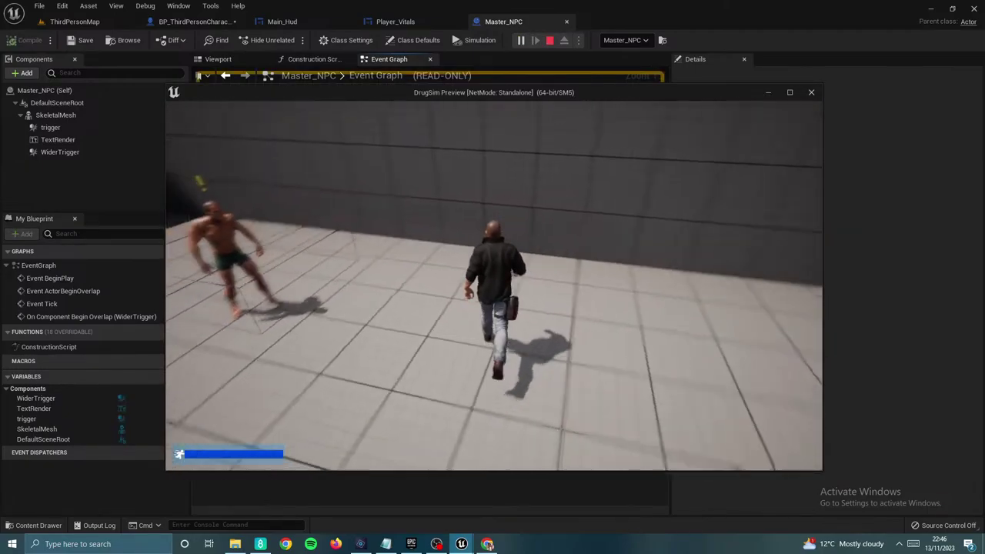
{"action": "key", "text": "w"}
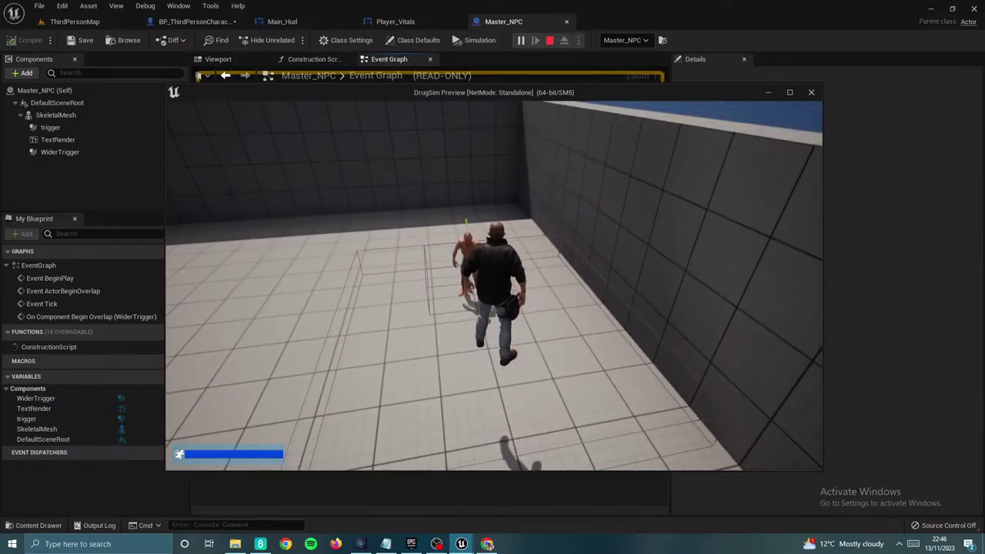
{"action": "key", "text": "w"}
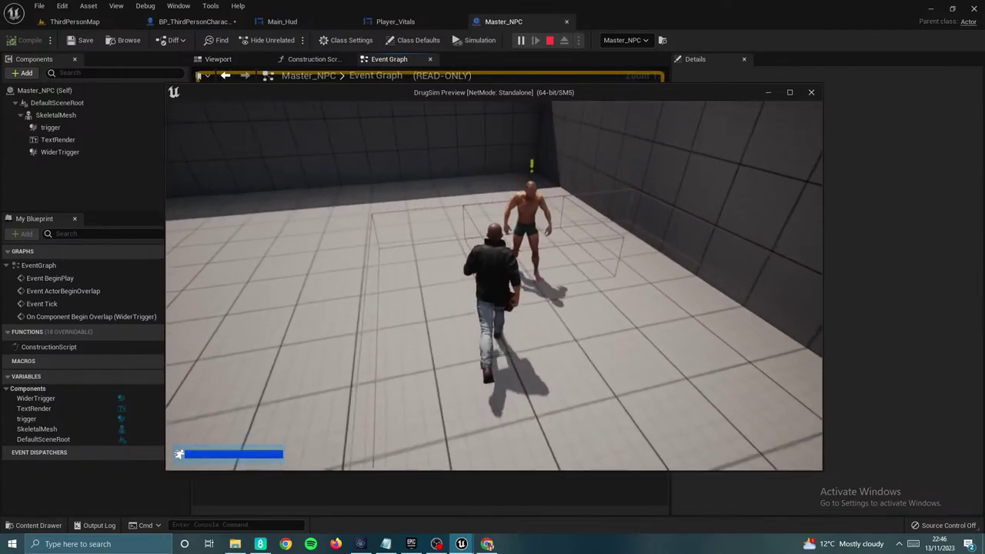
{"action": "key", "text": "w"}
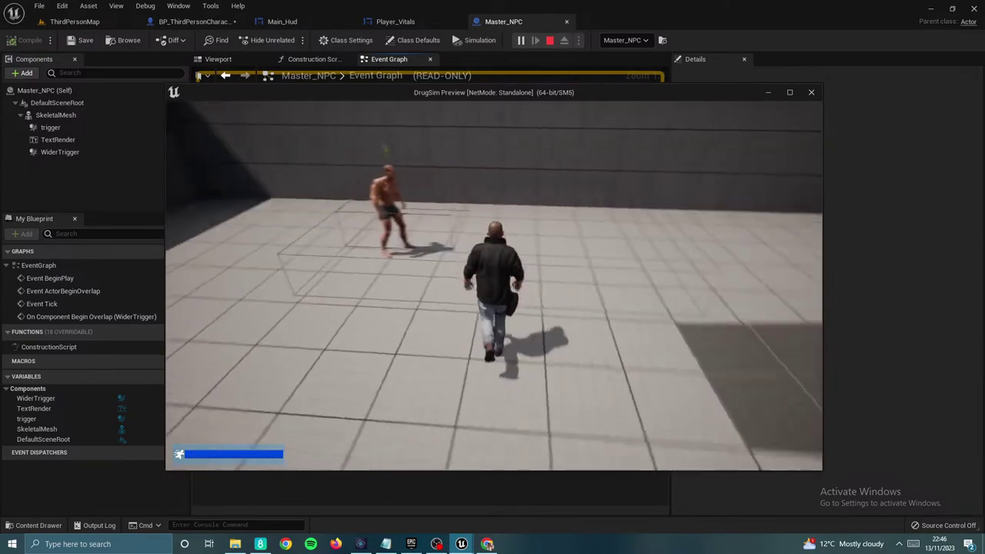
{"action": "key", "text": "Escape"}
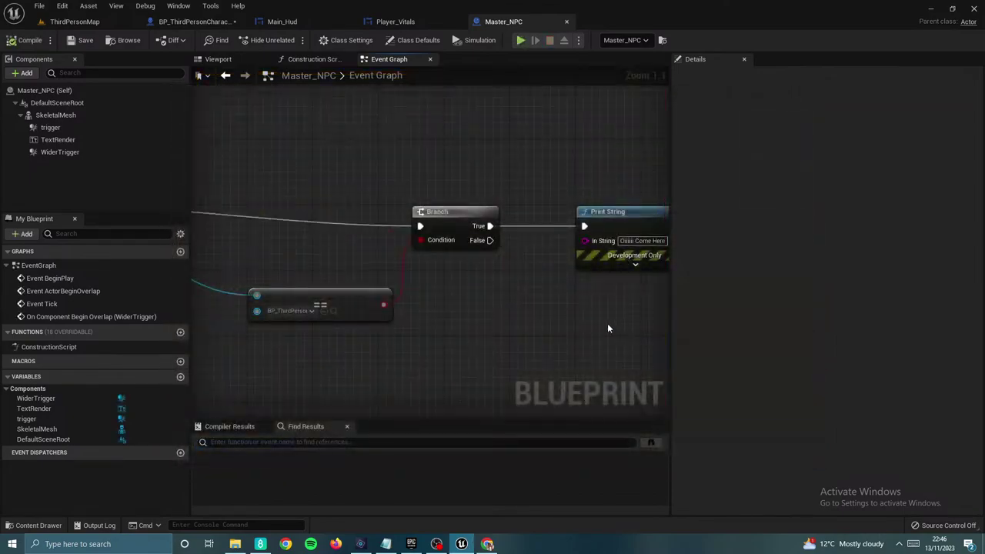
Step: Reposition the Equal node below the line between the overlap event and the Branch
{"action": "right_click_drag", "start_coordinate": [396, 240], "coordinate": [372, 224]}
{"action": "left_click_drag", "start_coordinate": [459, 295], "coordinate": [452, 264]}
{"action": "right_click_drag", "start_coordinate": [443, 245], "coordinate": [427, 233]}
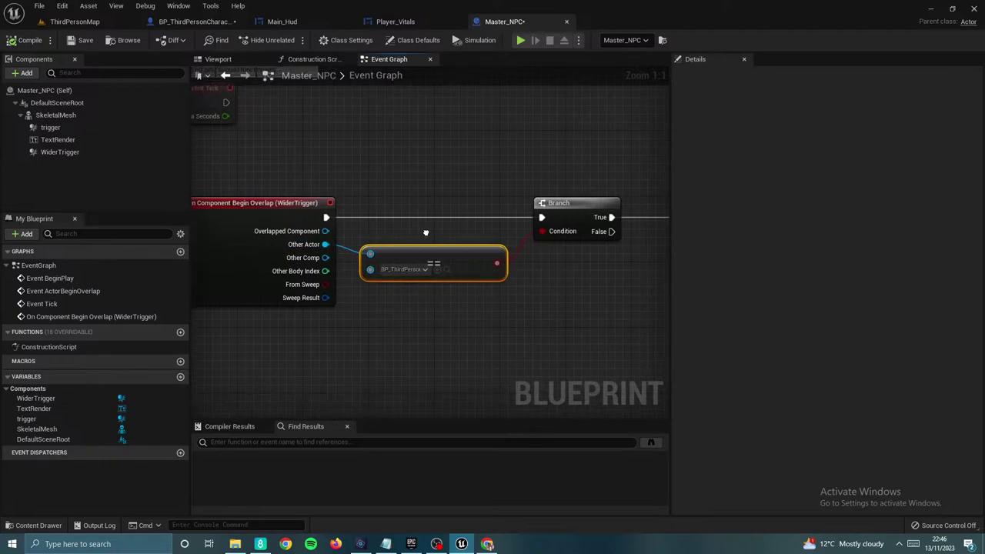
{"action": "left_click_drag", "start_coordinate": [413, 254], "coordinate": [416, 360]}
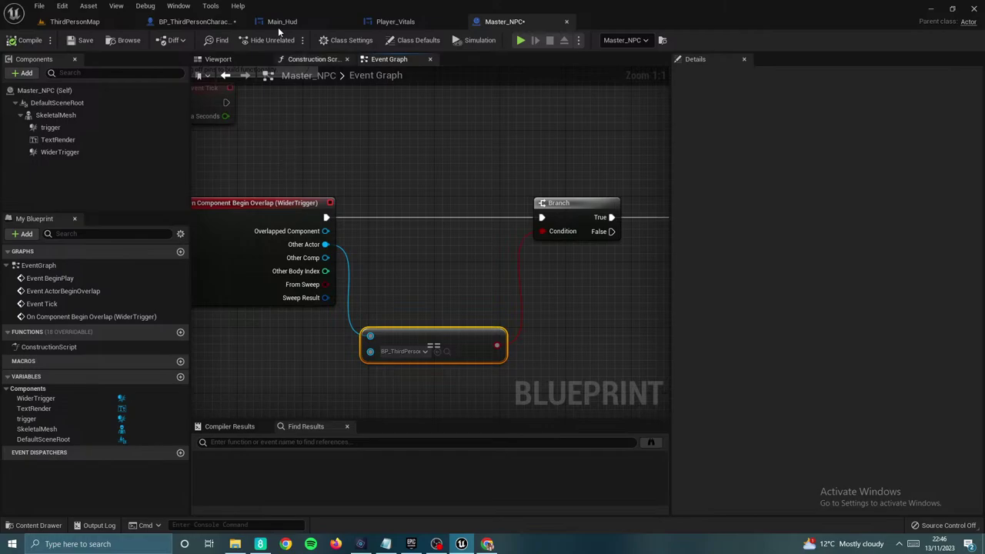
Step: Create a Blueprint Interface named Npc_Interface in the Blueprint folder of Game_Folder
{"action": "left_click", "coordinate": [196, 22]}
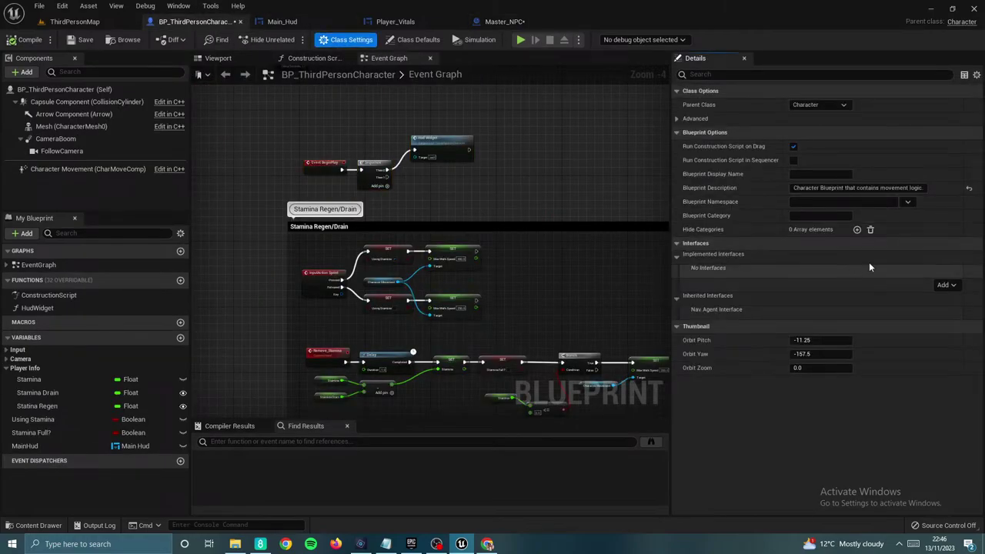
{"action": "left_click", "coordinate": [75, 22]}
{"action": "left_click", "coordinate": [235, 370]}
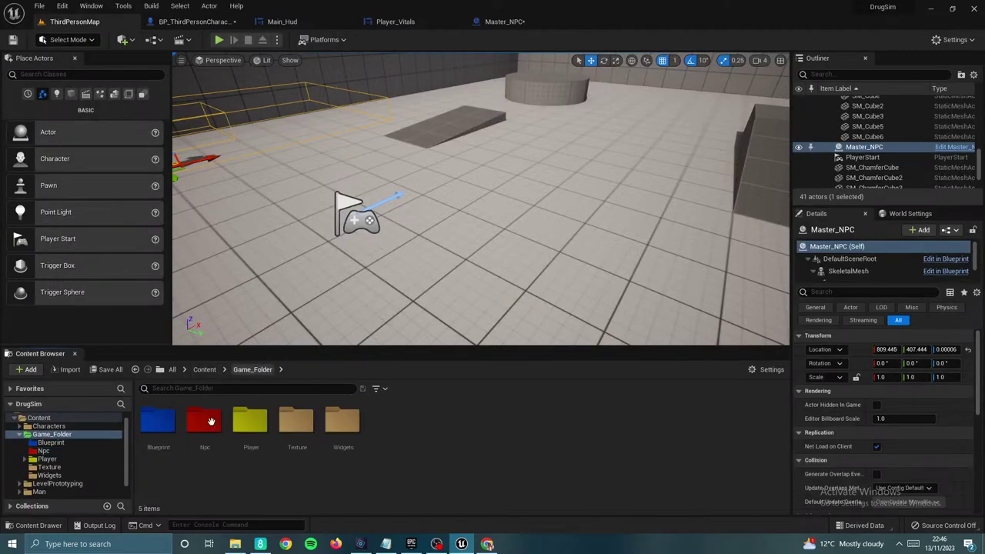
{"action": "double_click", "coordinate": [157, 427]}
{"action": "right_click", "coordinate": [291, 455]}
{"action": "mouse_move", "coordinate": [374, 298]}
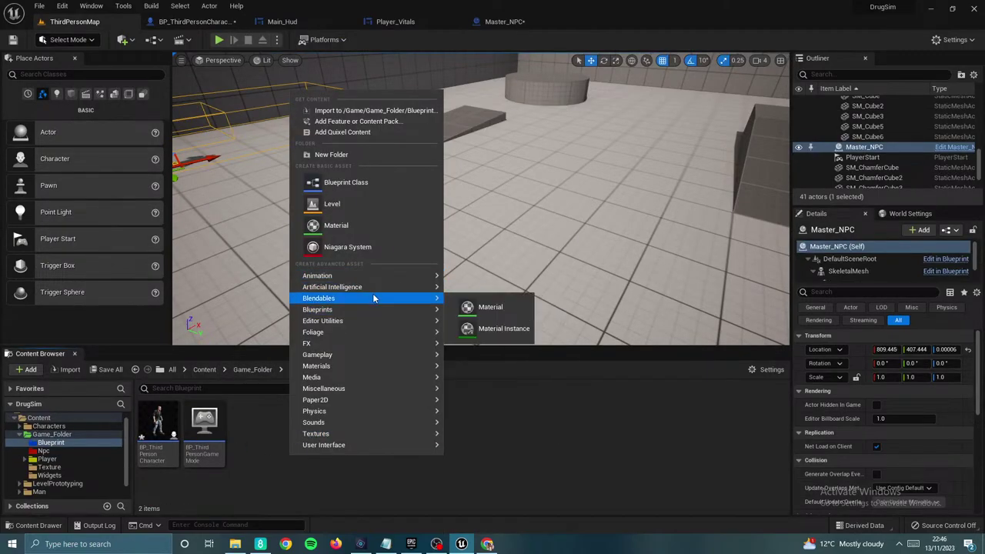
{"action": "left_click", "coordinate": [500, 359]}
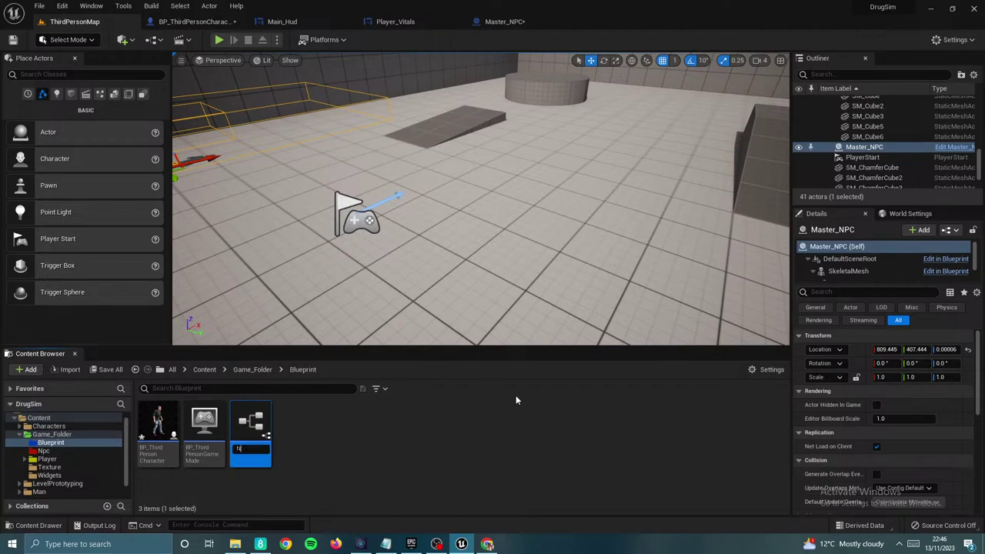
{"action": "type", "text": "Npc"}
{"action": "key", "text": "Return"}
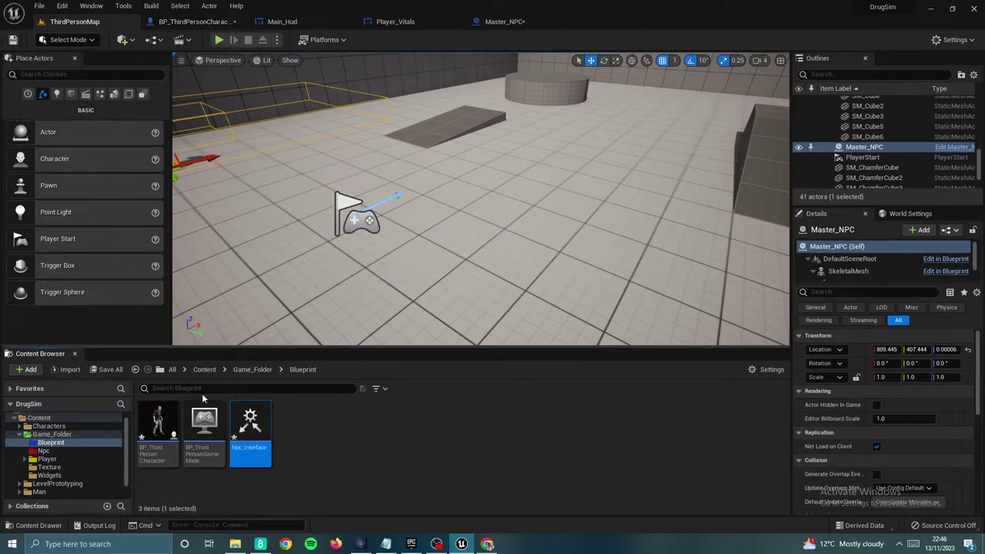
Step: Add Npc_Interface to the implemented interfaces of BP_ThirdPersonCharacter and save the blueprint
{"action": "left_click", "coordinate": [202, 21]}
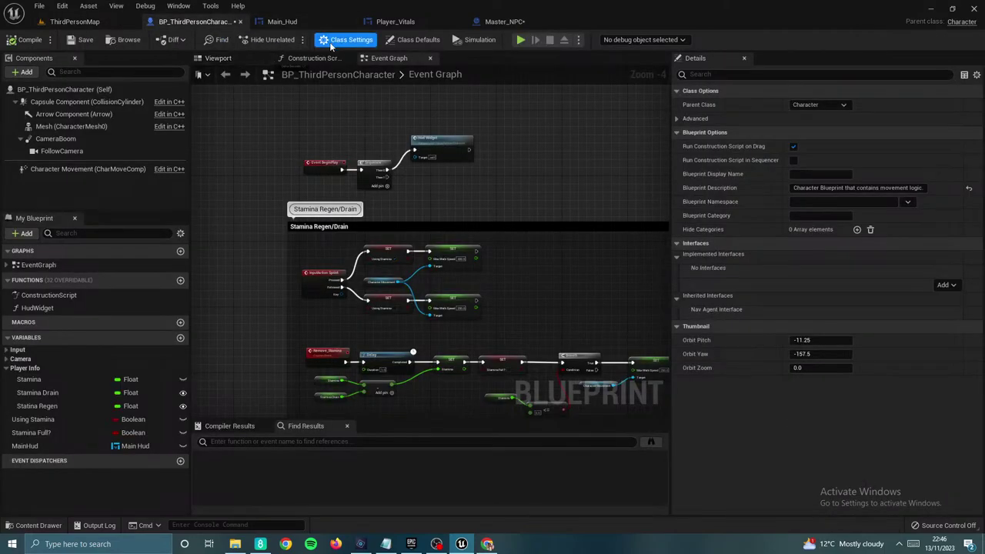
{"action": "left_click", "coordinate": [946, 286]}
{"action": "type", "text": "n"}
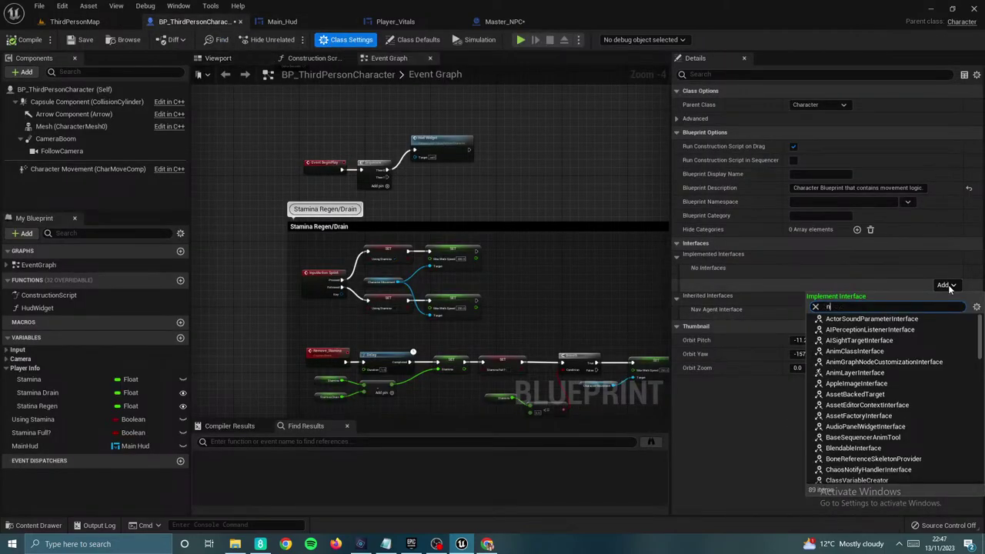
{"action": "type", "text": "pc in"}
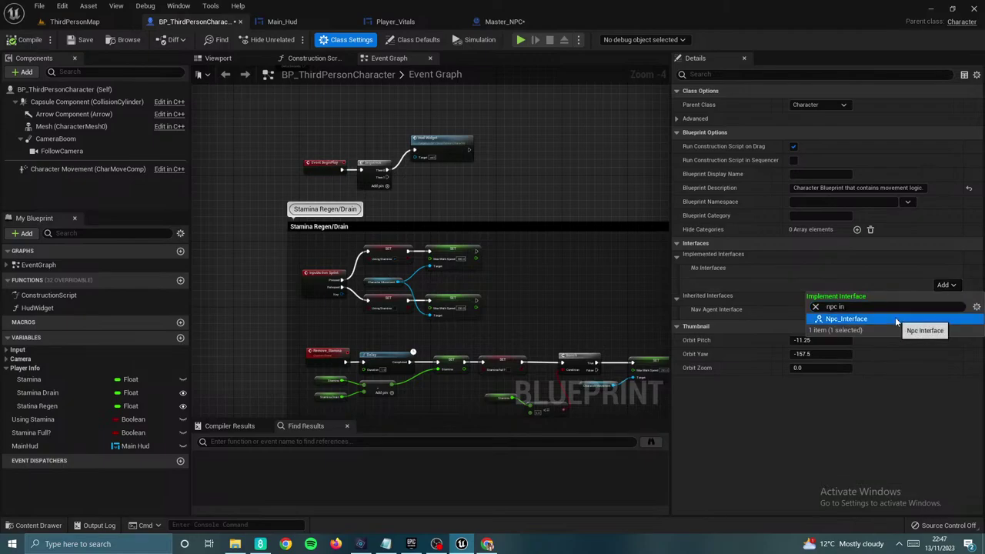
{"action": "left_click", "coordinate": [858, 319]}
{"action": "left_click", "coordinate": [85, 40]}
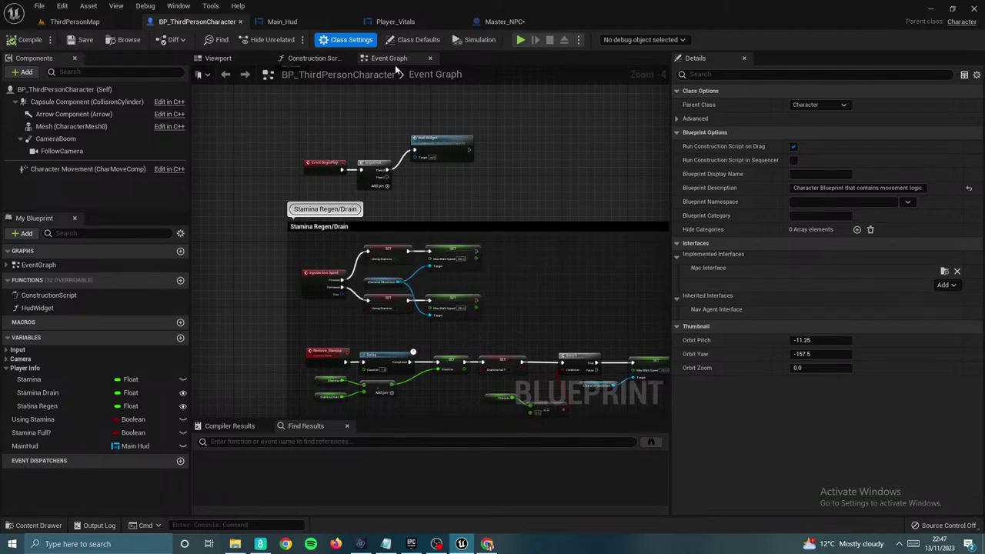
Step: In Master_NPC, replace the Equal node with a Does Implement Interface node testing the overlap event's Other Actor
{"action": "left_click", "coordinate": [515, 23]}
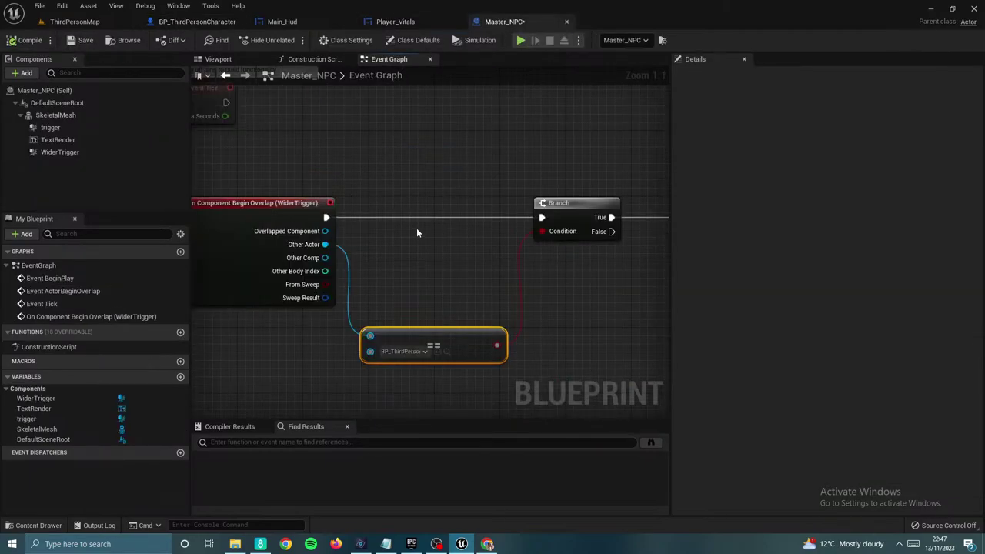
{"action": "key", "text": "Delete"}
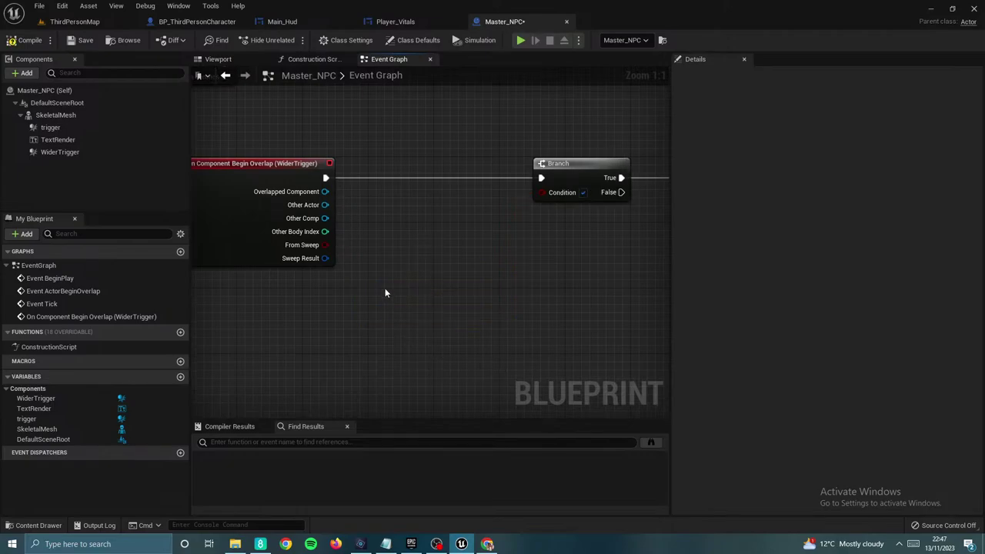
{"action": "left_click_drag", "start_coordinate": [324, 205], "coordinate": [362, 257]}
{"action": "type", "text": "does"}
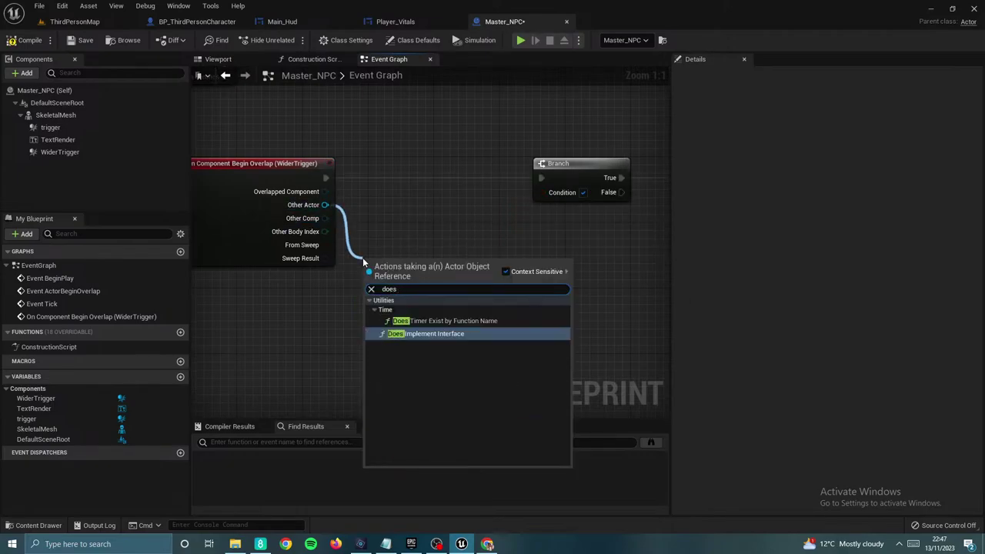
{"action": "key", "text": "Return"}
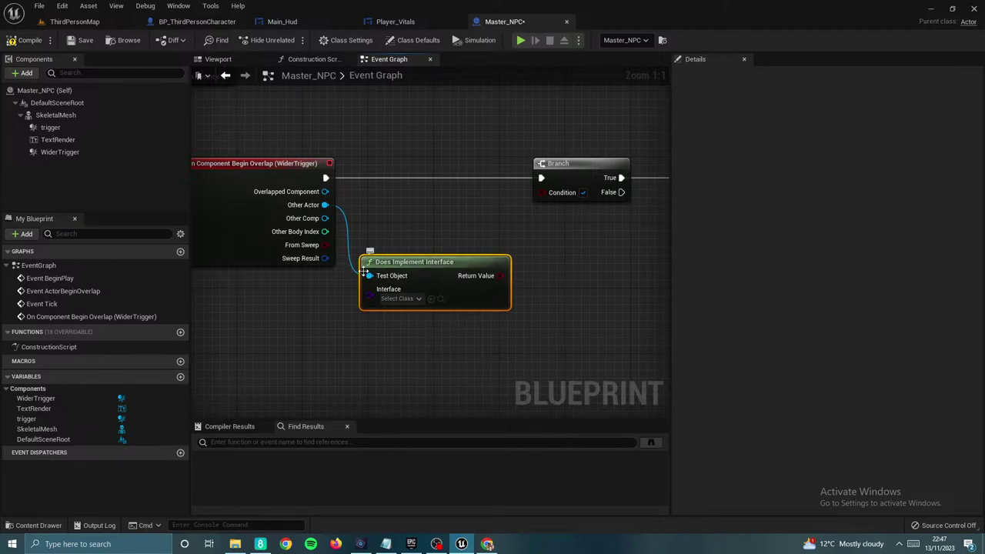
Step: Set the node's interface to Npc_Interface, use its Return Value as the Branch condition, and compile the blueprint
{"action": "left_click", "coordinate": [384, 299]}
{"action": "type", "text": "noc"}
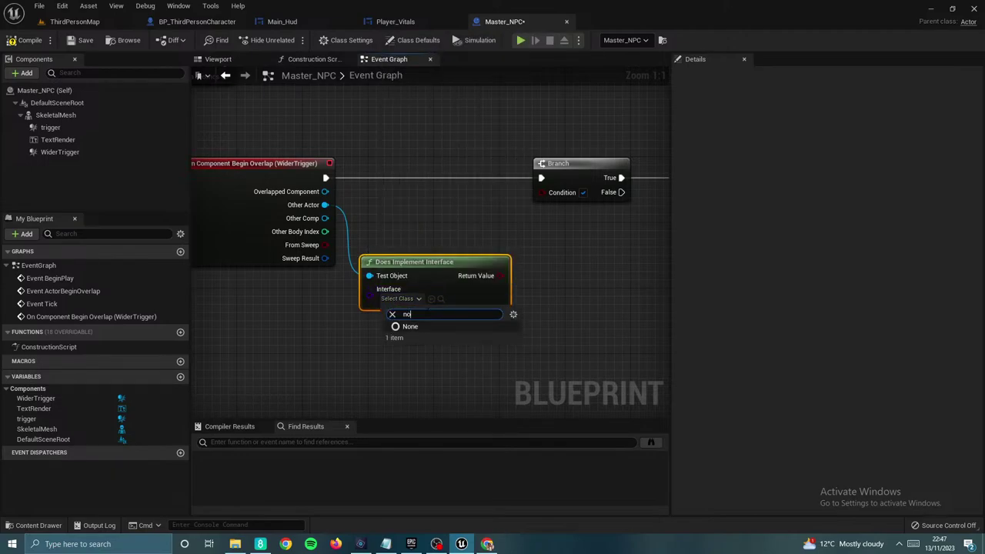
{"action": "left_click", "coordinate": [445, 389]}
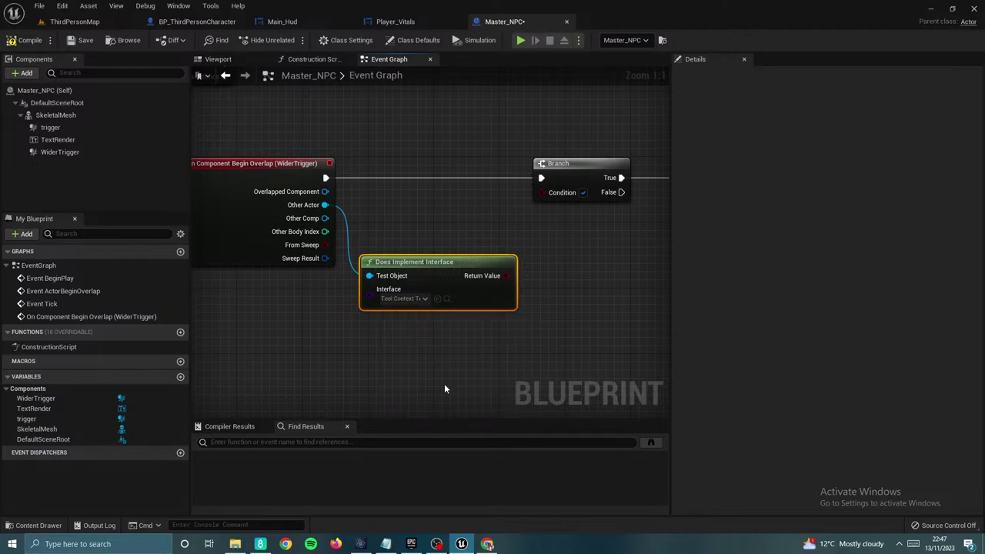
{"action": "left_click", "coordinate": [419, 299]}
{"action": "type", "text": "npc"}
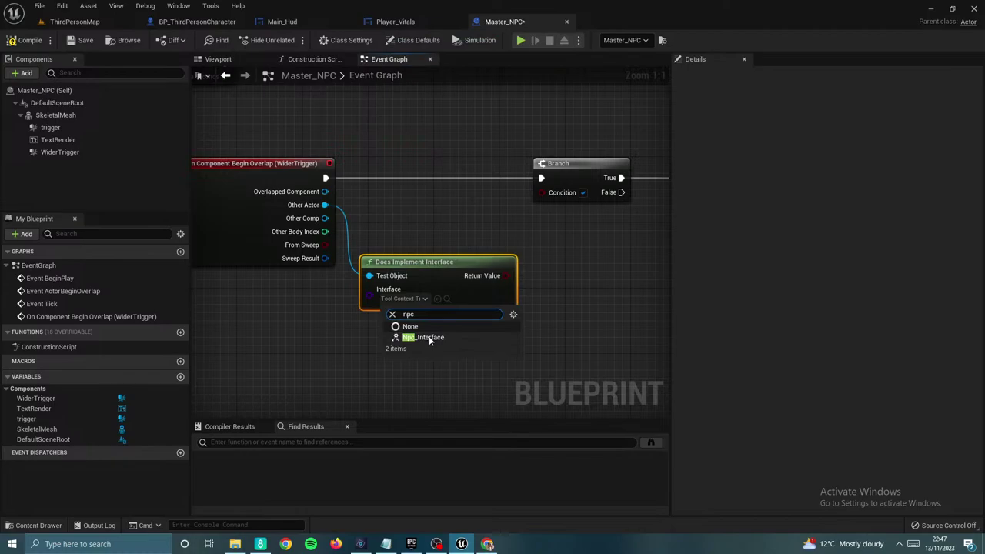
{"action": "left_click", "coordinate": [428, 338]}
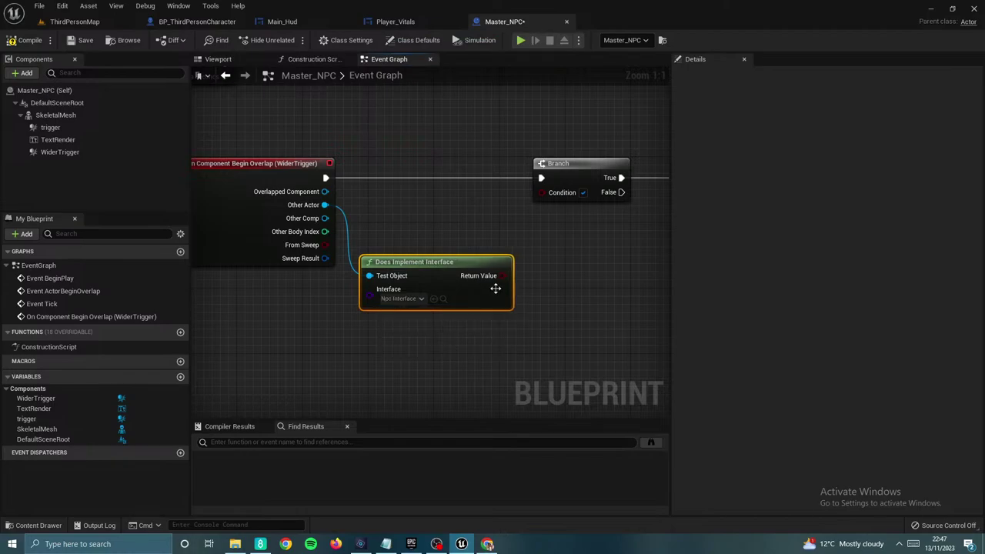
{"action": "right_click_drag", "start_coordinate": [545, 192], "coordinate": [499, 183]}
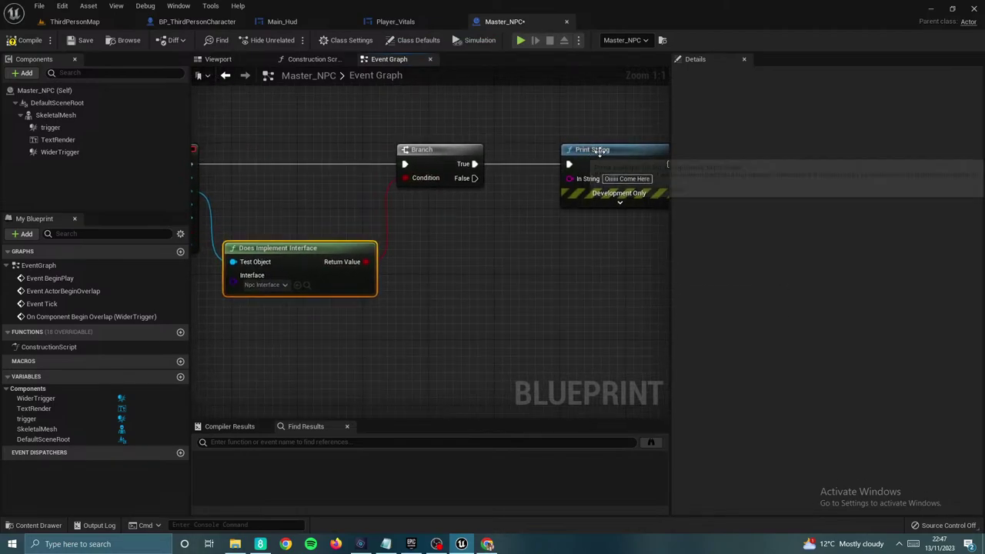
{"action": "left_click", "coordinate": [29, 42]}
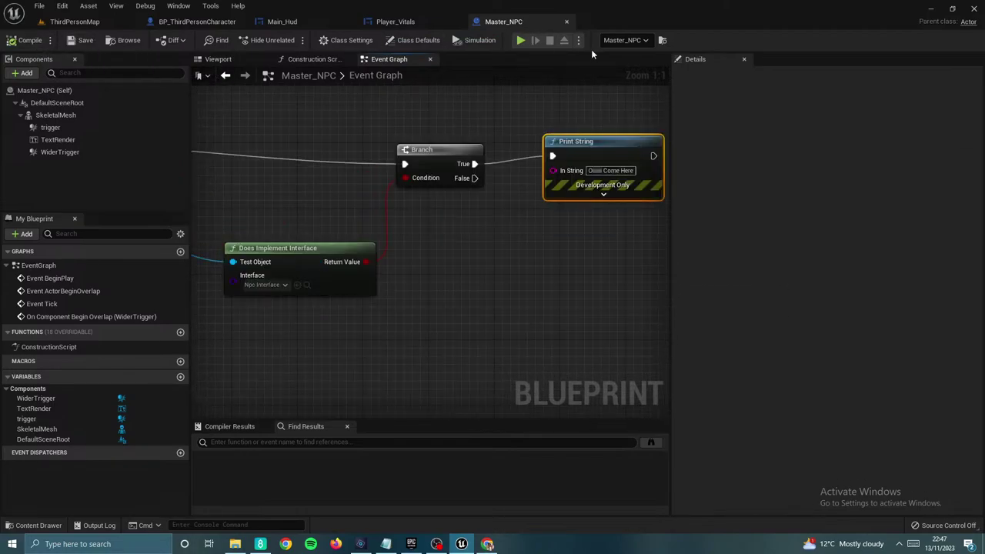
Step: Play-test the interface check by walking the character in and out of the wider trigger, and stop the preview
{"action": "left_click", "coordinate": [520, 41]}
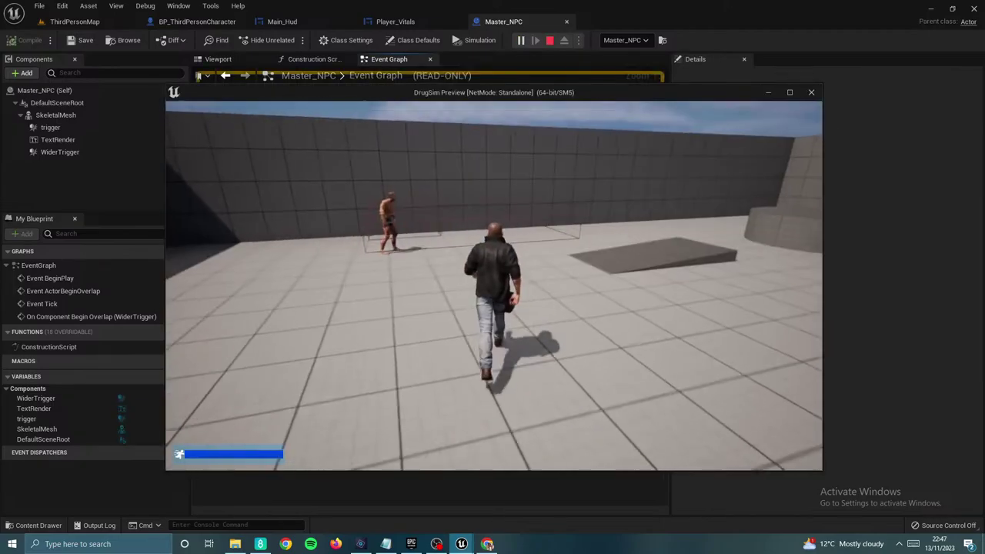
{"action": "key", "text": "w"}
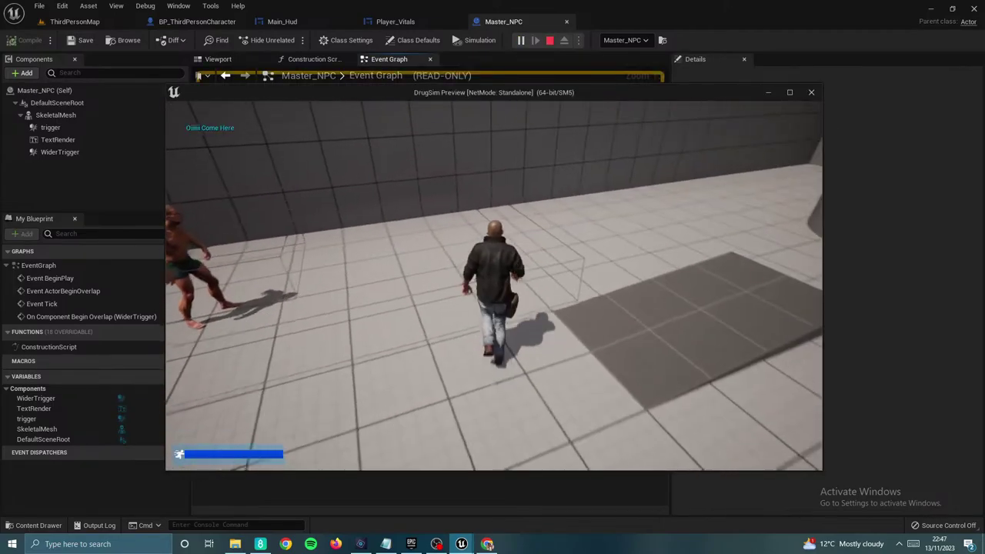
{"action": "key", "text": "s"}
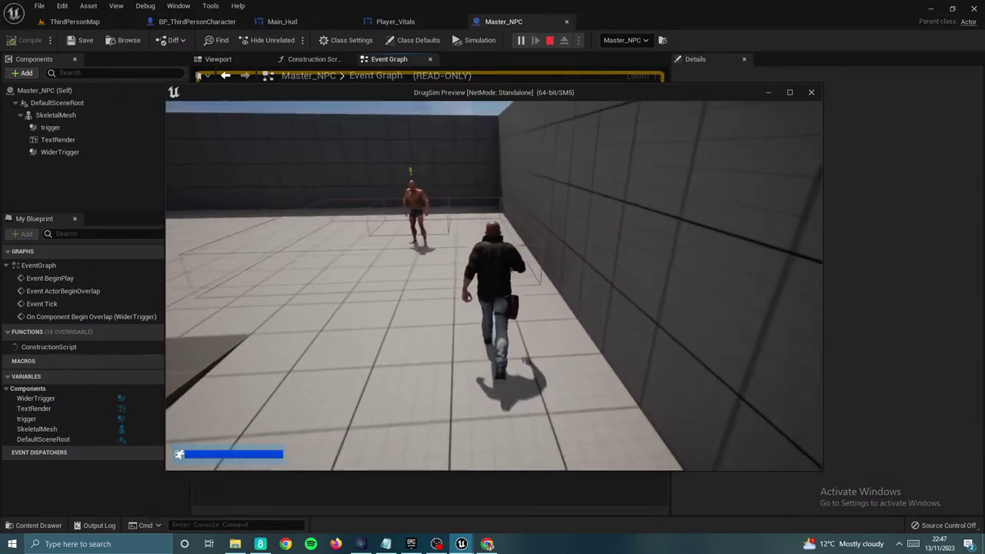
{"action": "key", "text": "w"}
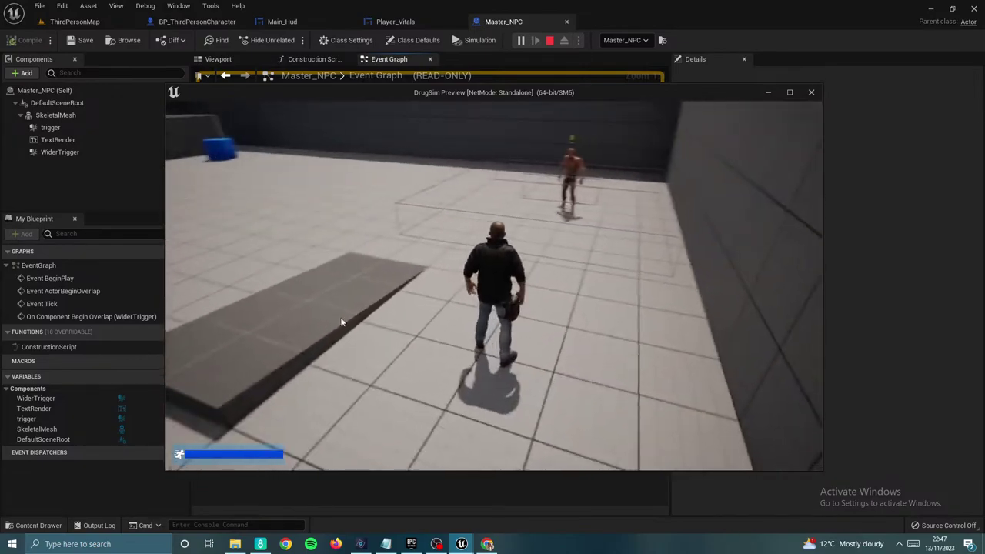
{"action": "key", "text": "Escape"}
Step: Align the Print String with the Branch and move Does Implement Interface up beside the overlap event's outputs
{"action": "scroll", "coordinate": [348, 212], "scroll_direction": "down", "scroll_amount": 3}
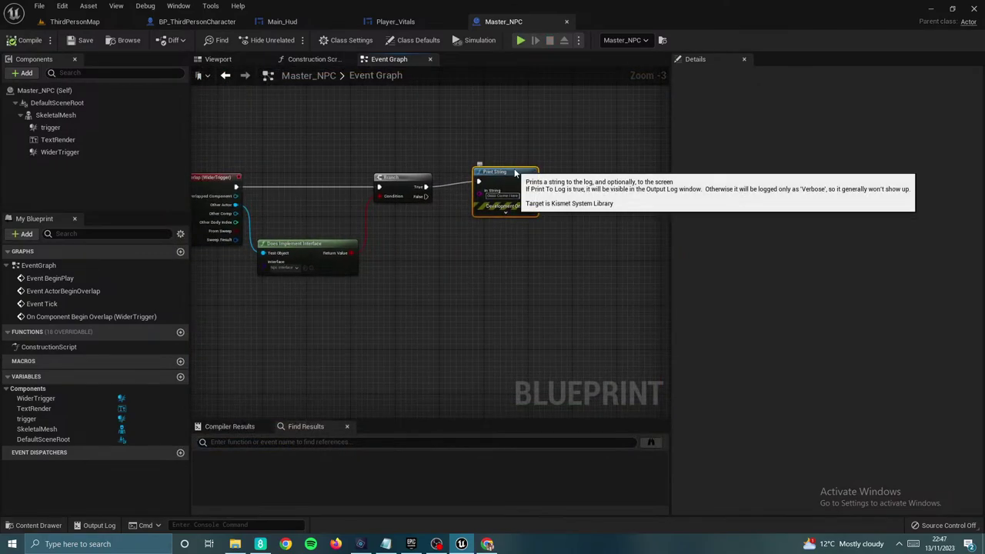
{"action": "left_click_drag", "start_coordinate": [489, 173], "coordinate": [511, 179]}
{"action": "right_click_drag", "start_coordinate": [244, 137], "coordinate": [368, 137]}
{"action": "left_click_drag", "start_coordinate": [408, 244], "coordinate": [412, 210]}
{"action": "right_click_drag", "start_coordinate": [361, 276], "coordinate": [400, 264]}
Step: Add an OnComponentEndOverlap event for the WiderTrigger component
{"action": "right_click", "coordinate": [91, 152]}
{"action": "mouse_move", "coordinate": [166, 173]}
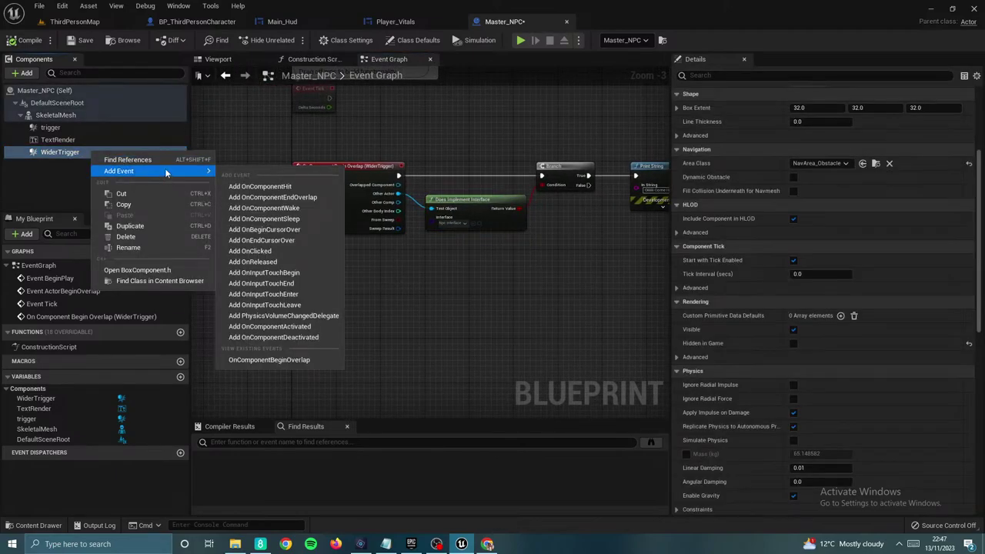
{"action": "left_click", "coordinate": [273, 197]}
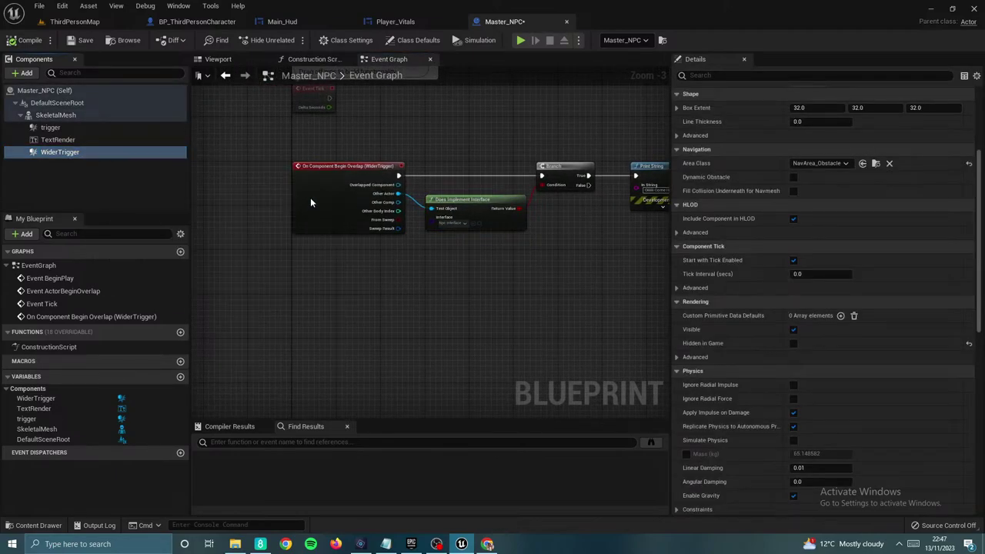
Step: Duplicate the begin overlap's Does Implement Interface, Branch and Print String nodes beside the WiderTrigger end overlap event
{"action": "scroll", "coordinate": [437, 229], "scroll_direction": "up", "scroll_amount": 2}
{"action": "right_click_drag", "start_coordinate": [577, 209], "coordinate": [394, 262]}
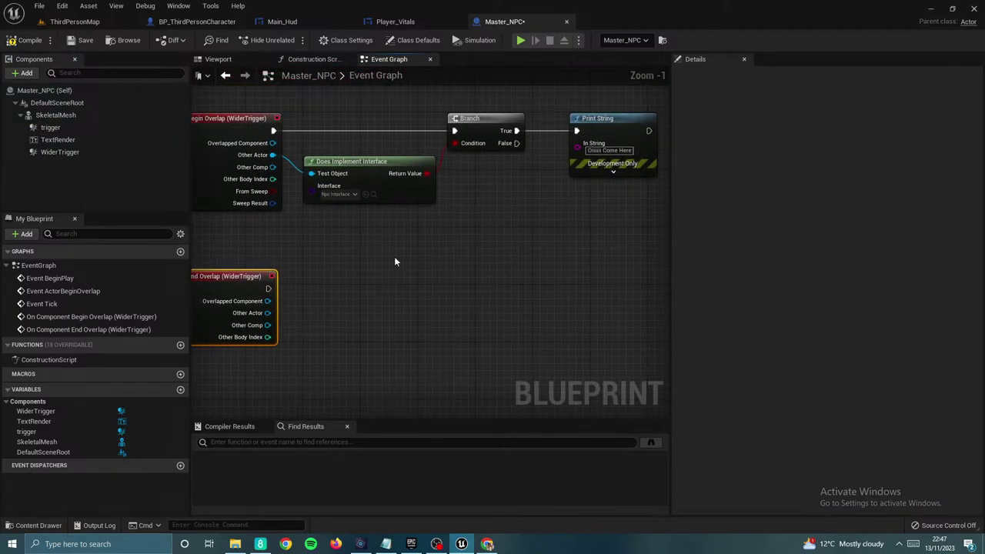
{"action": "right_click_drag", "start_coordinate": [451, 202], "coordinate": [466, 219]}
{"action": "left_click_drag", "start_coordinate": [430, 249], "coordinate": [404, 163]}
{"action": "right_click_drag", "start_coordinate": [385, 248], "coordinate": [420, 220]}
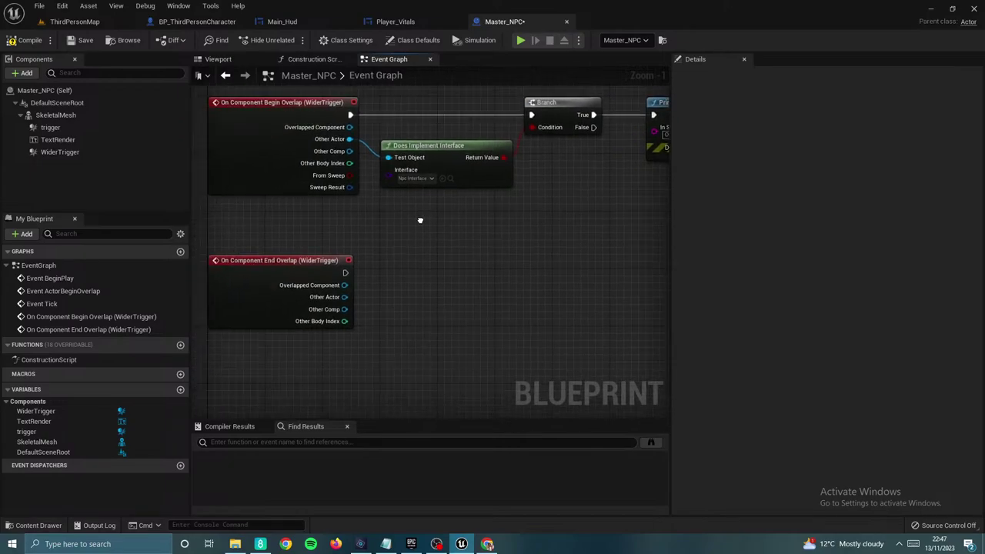
{"action": "left_click_drag", "start_coordinate": [552, 118], "coordinate": [660, 119]}
{"action": "key", "text": "ctrl+c"}
{"action": "left_click", "coordinate": [376, 272]}
{"action": "key", "text": "ctrl+v"}
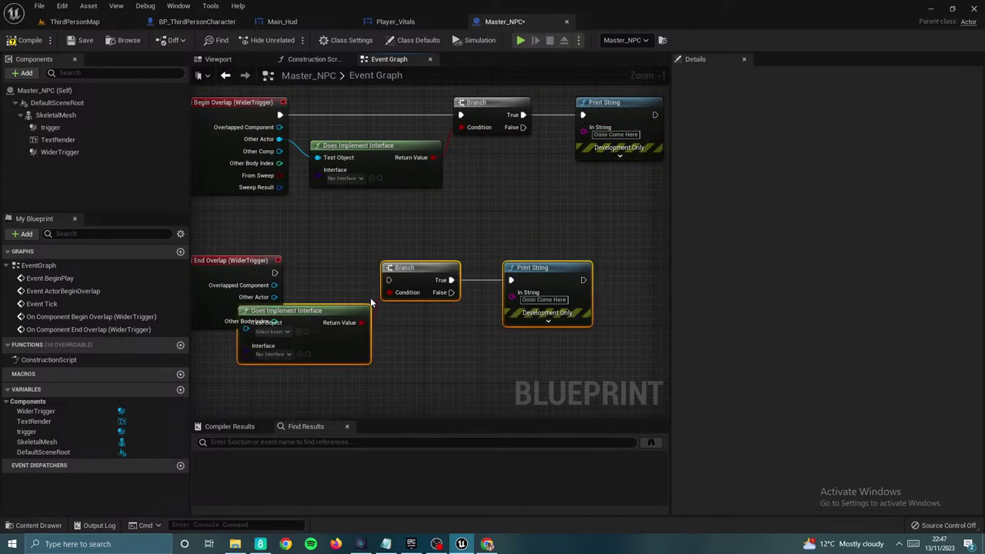
Step: Wire the end overlap event into the copied Branch, line the copied nodes up with it, and connect Other Actor to Test Object
{"action": "left_click", "coordinate": [390, 275]}
{"action": "left_click_drag", "start_coordinate": [389, 276], "coordinate": [506, 329]}
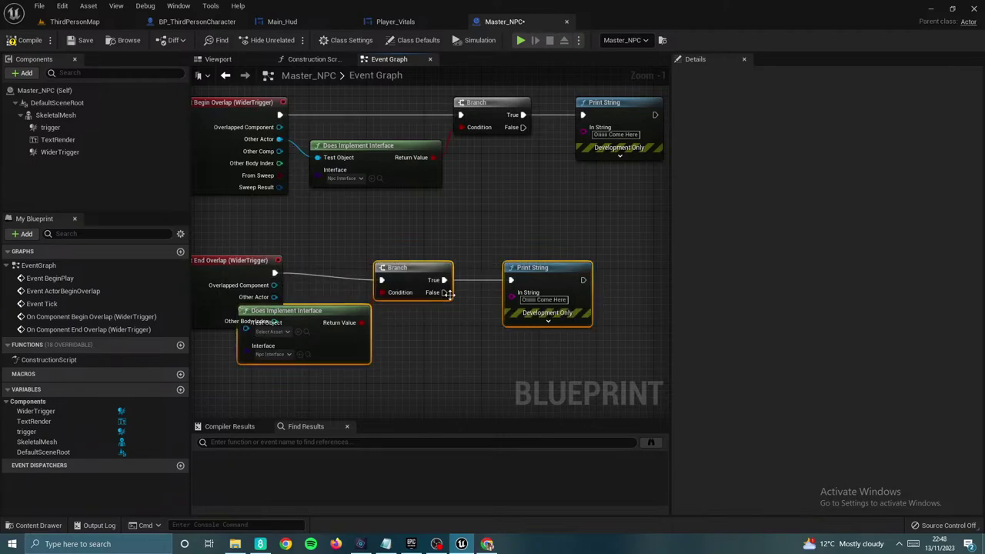
{"action": "left_click_drag", "start_coordinate": [427, 264], "coordinate": [485, 264]}
{"action": "left_click_drag", "start_coordinate": [485, 267], "coordinate": [494, 260]}
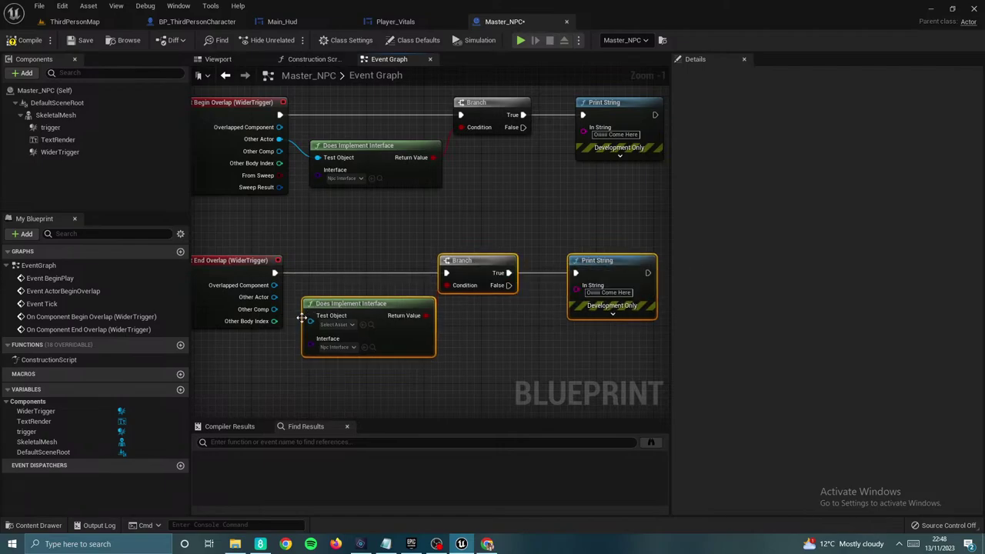
{"action": "left_click_drag", "start_coordinate": [312, 325], "coordinate": [272, 298]}
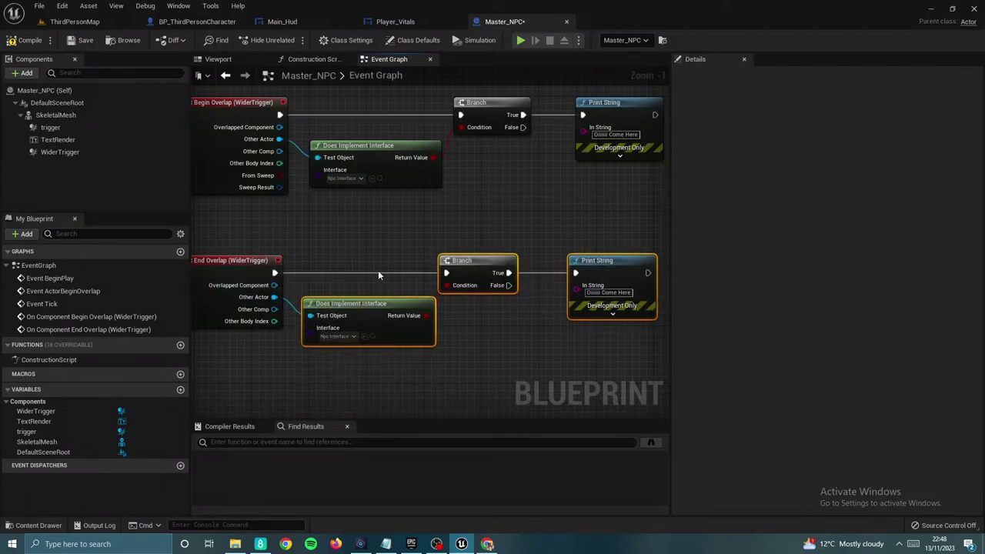
Step: Set the end overlap's Print String text to "Go Away then" and save the blueprint
{"action": "right_click_drag", "start_coordinate": [498, 294], "coordinate": [452, 291]}
{"action": "left_click", "coordinate": [561, 290]}
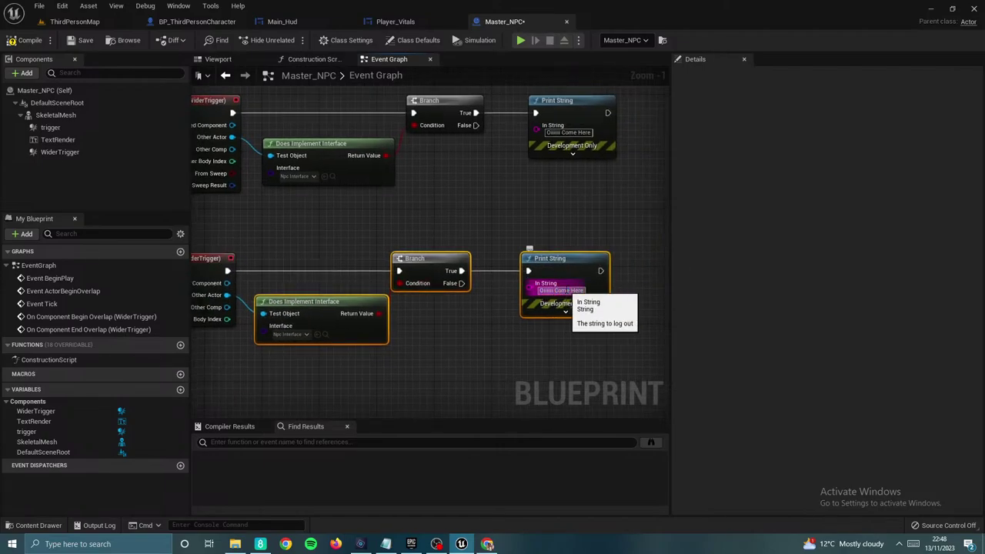
{"action": "left_click_drag", "start_coordinate": [586, 290], "coordinate": [541, 292]}
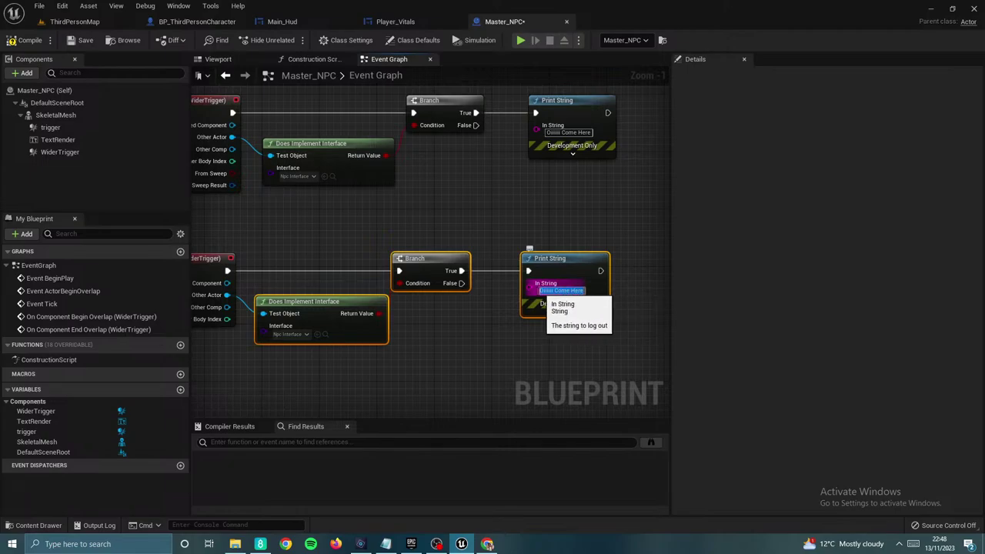
{"action": "key", "text": "BackSpace"}
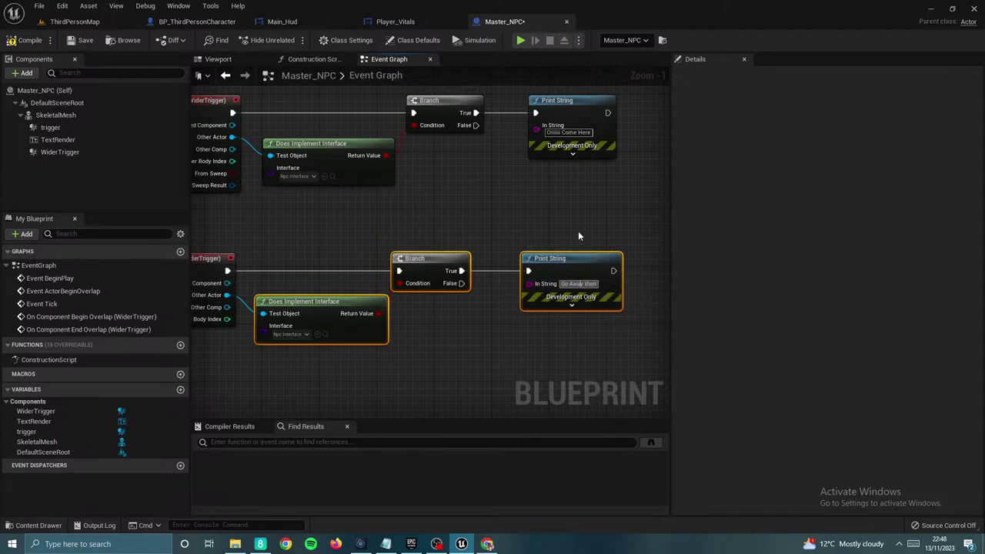
{"action": "left_click", "coordinate": [577, 233]}
{"action": "left_click", "coordinate": [80, 41]}
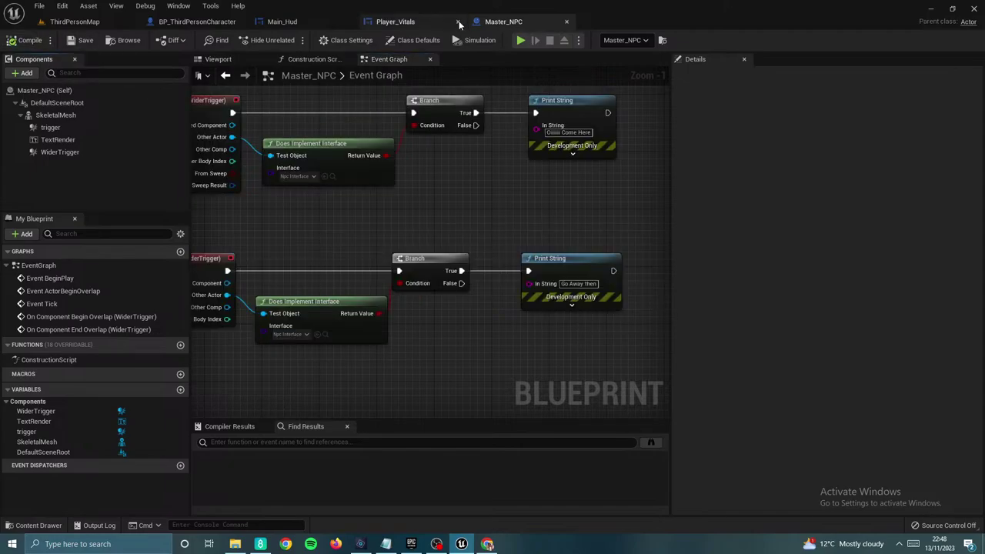
Step: Play-test both WiderTrigger overlap messages by walking the character in and out of the wider box, and stop the preview
{"action": "left_click", "coordinate": [520, 40]}
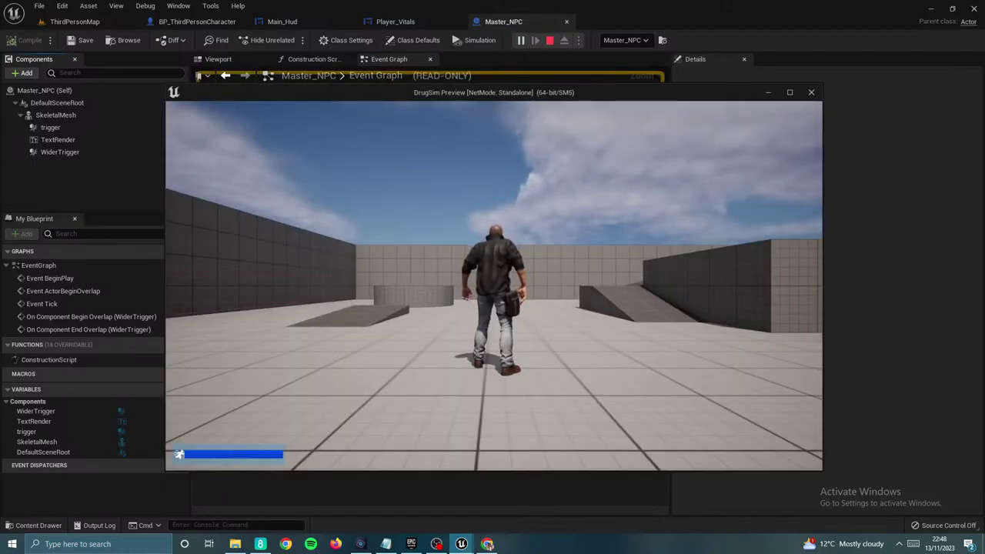
{"action": "key", "text": "w"}
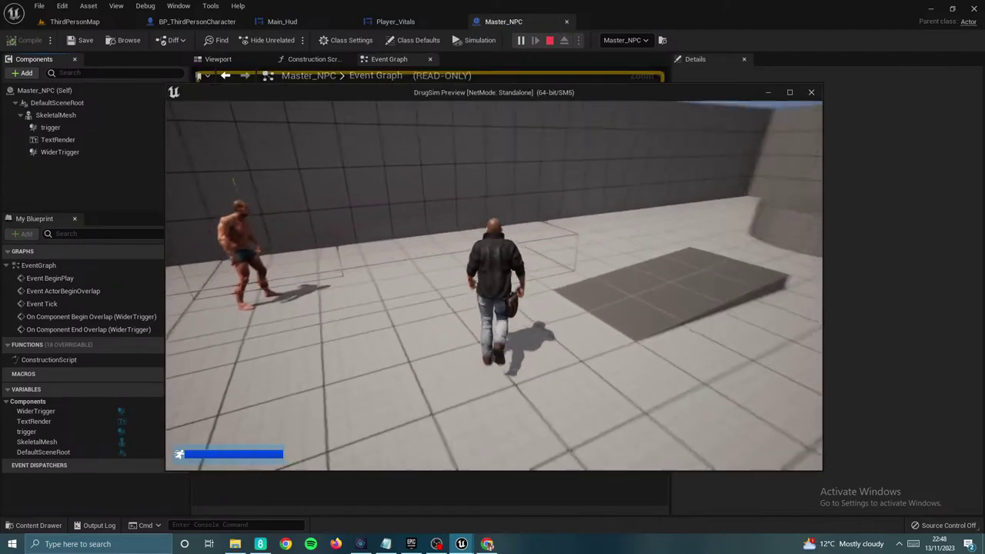
{"action": "key", "text": "w"}
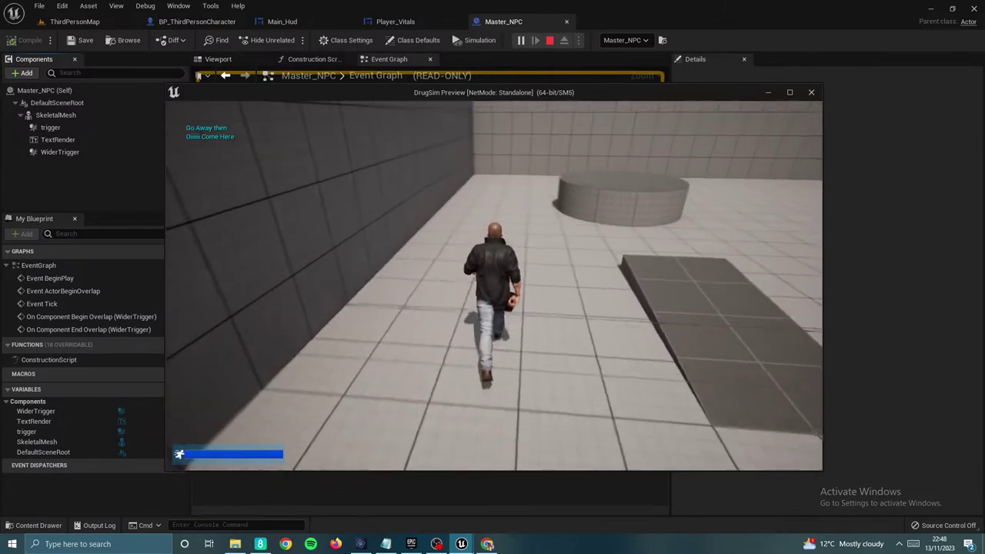
{"action": "key", "text": "w"}
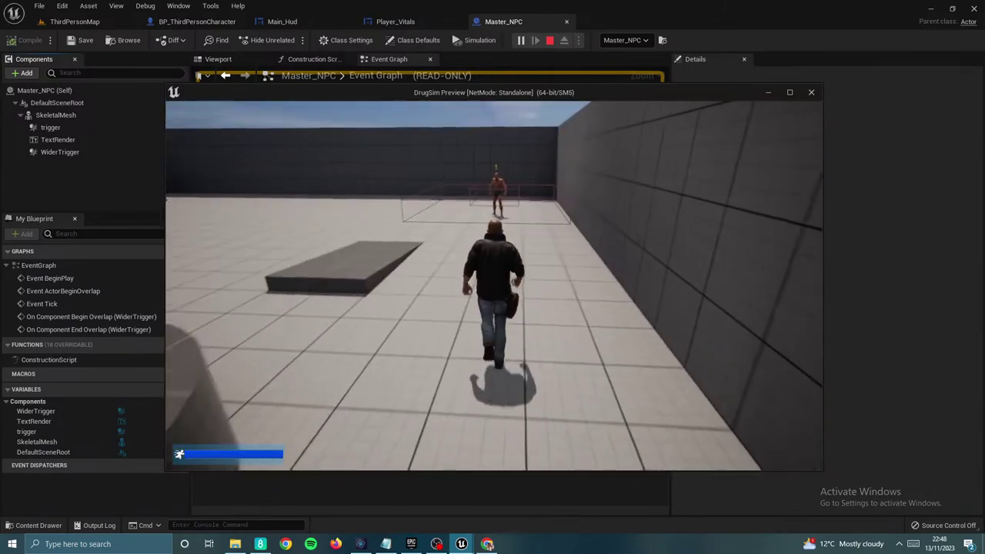
{"action": "key", "text": "w"}
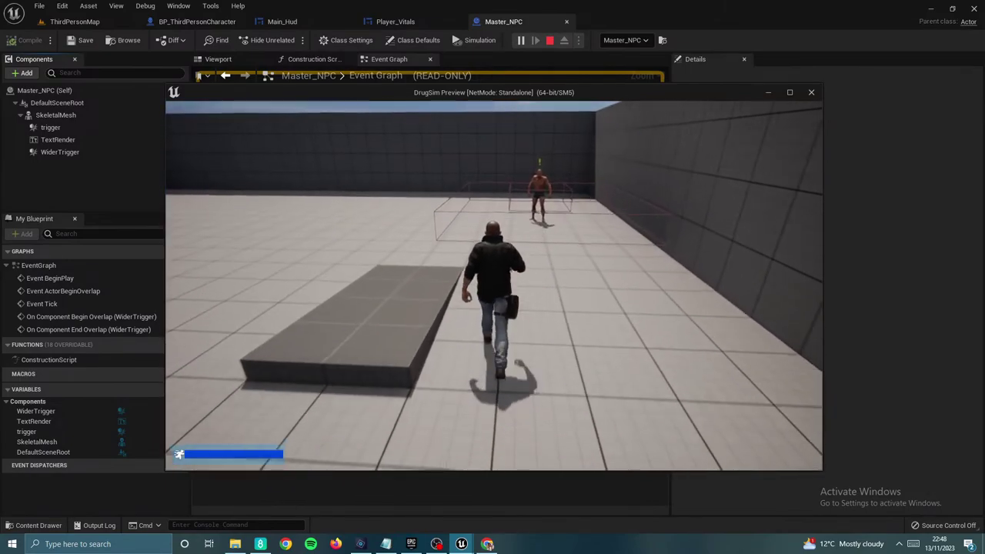
{"action": "key", "text": "w"}
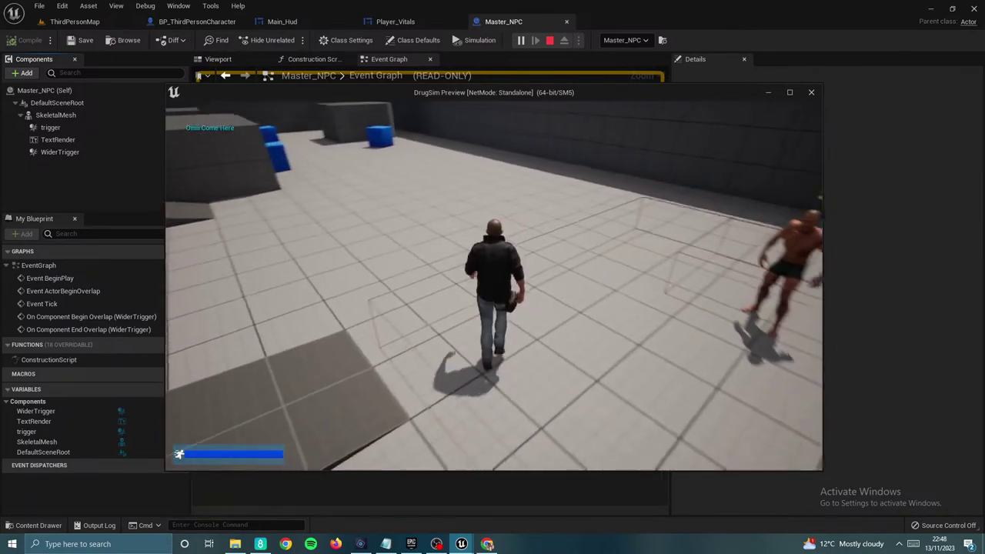
{"action": "key", "text": "w"}
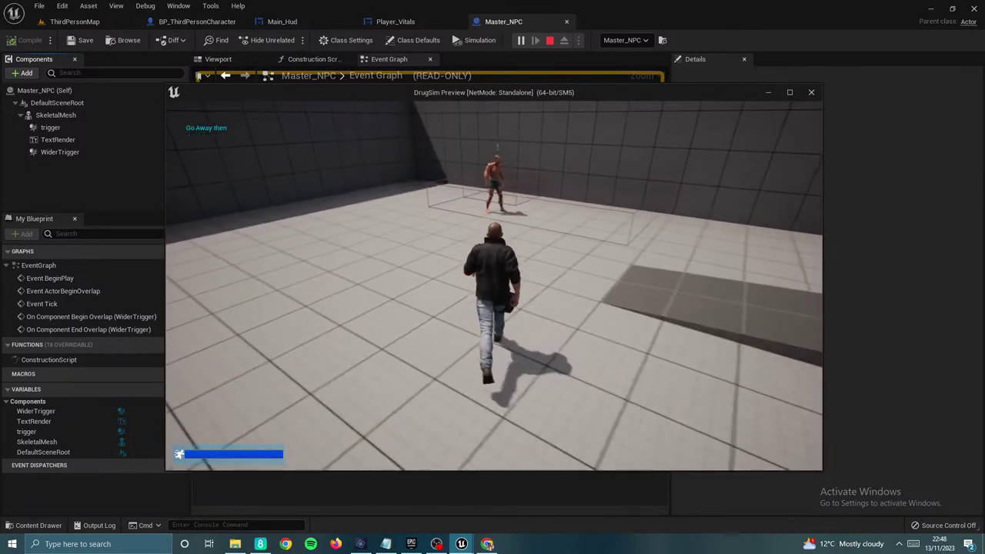
{"action": "key", "text": "w"}
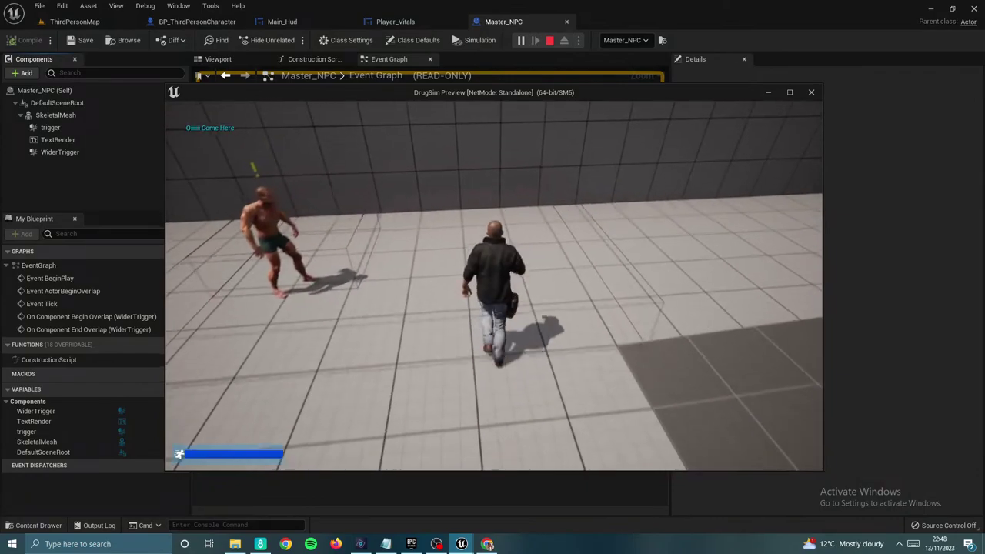
{"action": "key", "text": "w"}
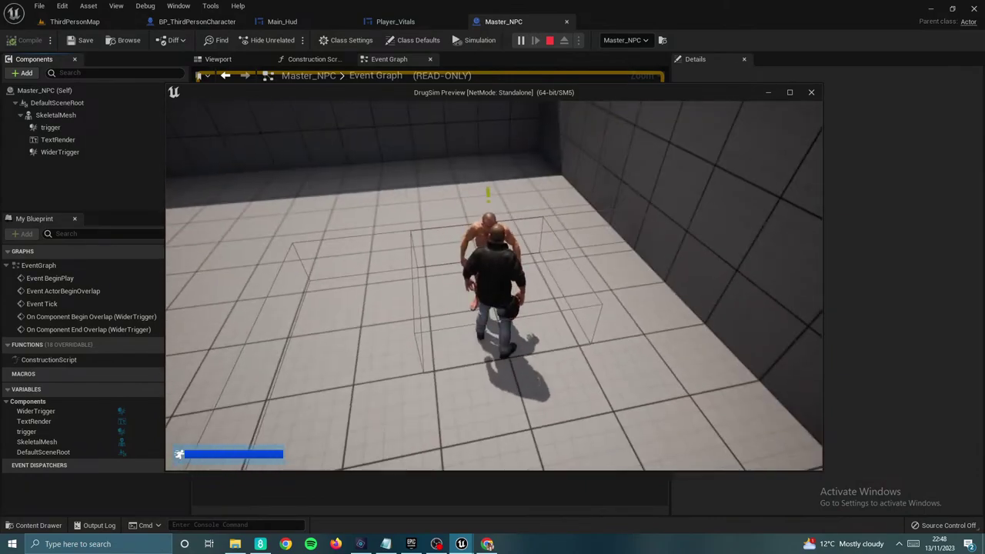
{"action": "key", "text": "Escape"}
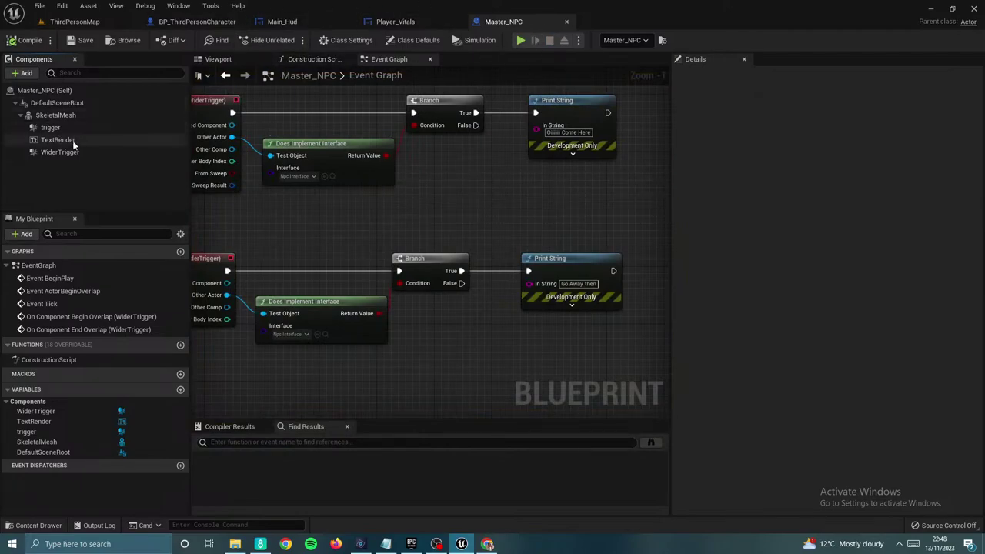
Step: Rescale the inner trigger box around the NPC mesh in the blueprint's 3D view and compile
{"action": "left_click", "coordinate": [245, 58]}
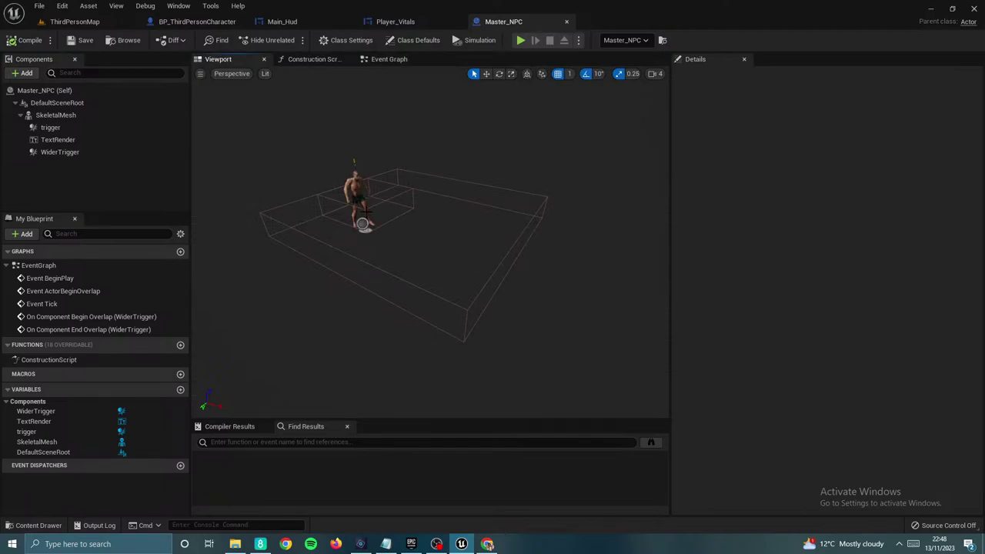
{"action": "left_click", "coordinate": [366, 212]}
{"action": "left_click_drag", "start_coordinate": [398, 292], "coordinate": [398, 231]}
{"action": "right_click_drag", "start_coordinate": [398, 292], "coordinate": [397, 339]}
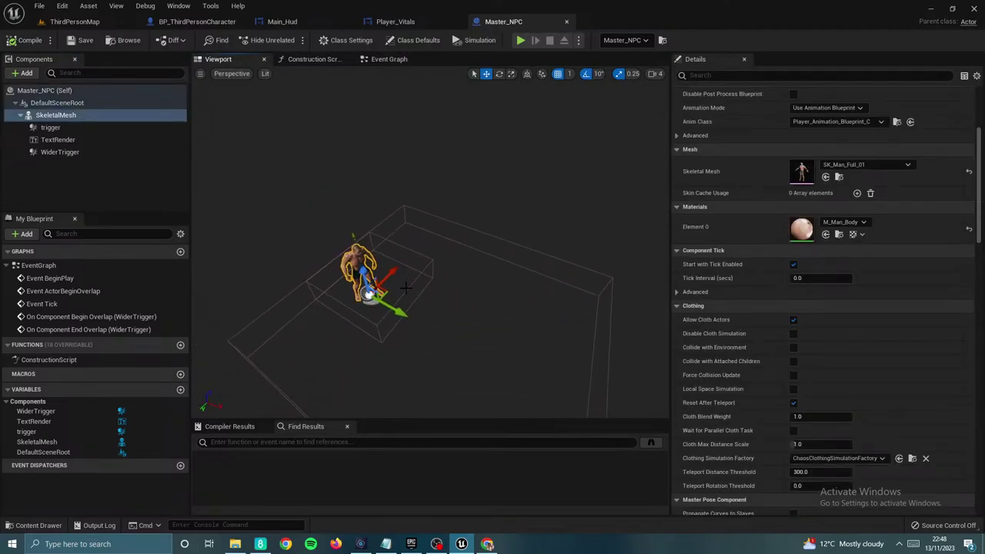
{"action": "left_click", "coordinate": [406, 287]}
{"action": "left_click", "coordinate": [510, 74]}
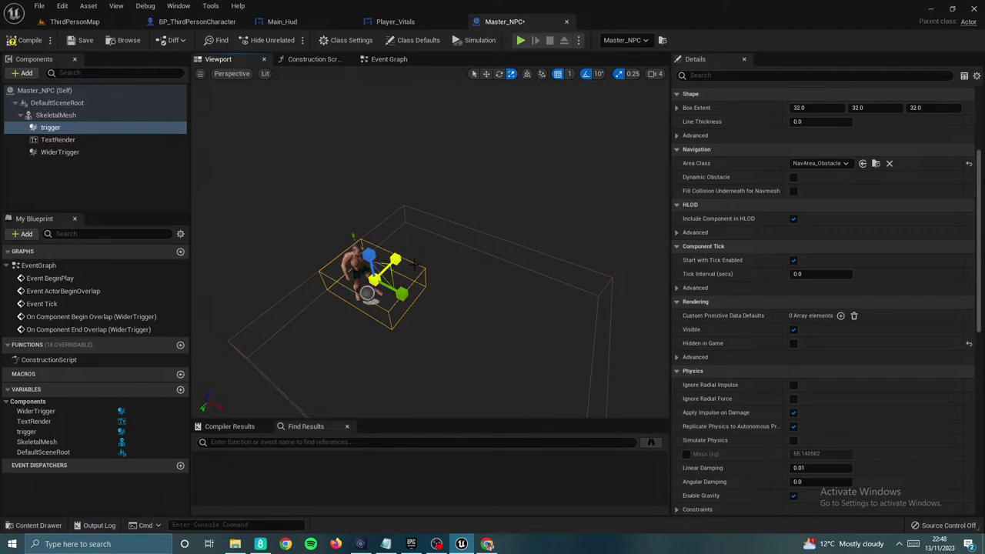
{"action": "right_click_drag", "start_coordinate": [414, 265], "coordinate": [447, 265]}
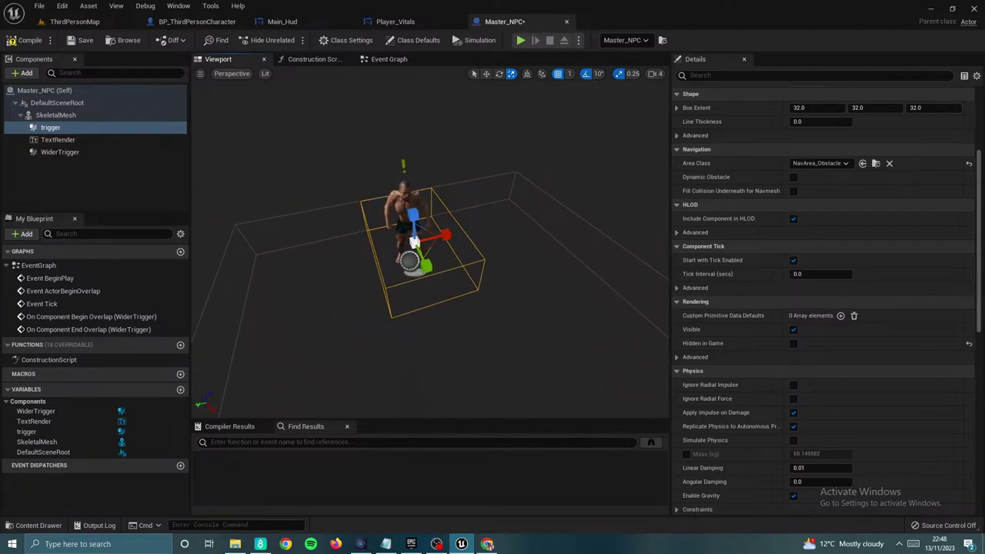
{"action": "left_click", "coordinate": [27, 42]}
Step: Add an OnComponentBeginOverlap event for the trigger component
{"action": "right_click", "coordinate": [100, 134]}
{"action": "mouse_move", "coordinate": [220, 153]}
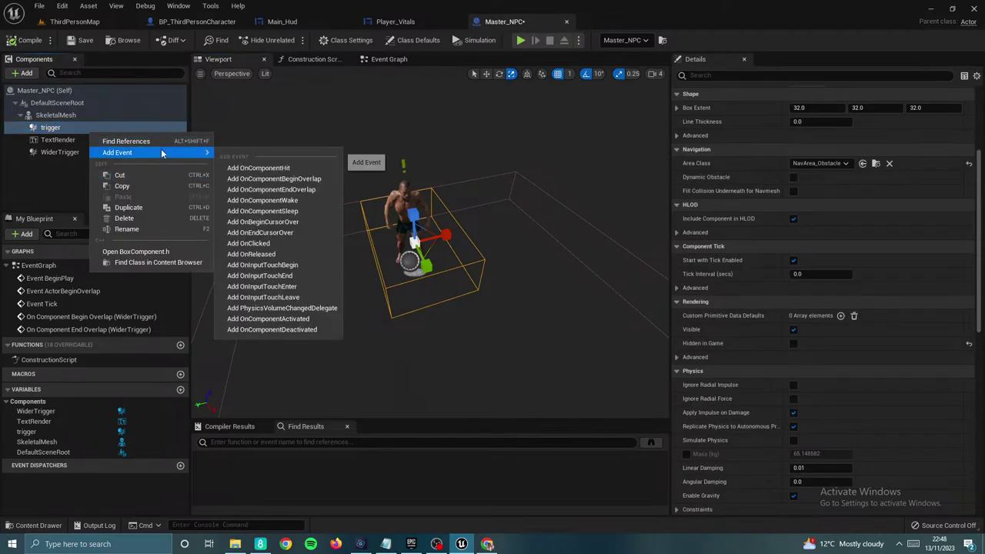
{"action": "left_click", "coordinate": [311, 177]}
Step: Duplicate the end overlap's Does Implement Interface, Branch and Print String nodes beside the trigger's begin overlap event
{"action": "right_click_drag", "start_coordinate": [518, 183], "coordinate": [511, 221]}
{"action": "right_click_drag", "start_coordinate": [441, 197], "coordinate": [361, 253]}
{"action": "scroll", "coordinate": [441, 230], "scroll_direction": "down", "scroll_amount": 2}
{"action": "right_click_drag", "start_coordinate": [439, 267], "coordinate": [443, 247]}
{"action": "left_click_drag", "start_coordinate": [444, 247], "coordinate": [650, 176]}
{"action": "key", "text": "ctrl+c"}
{"action": "left_click", "coordinate": [435, 329]}
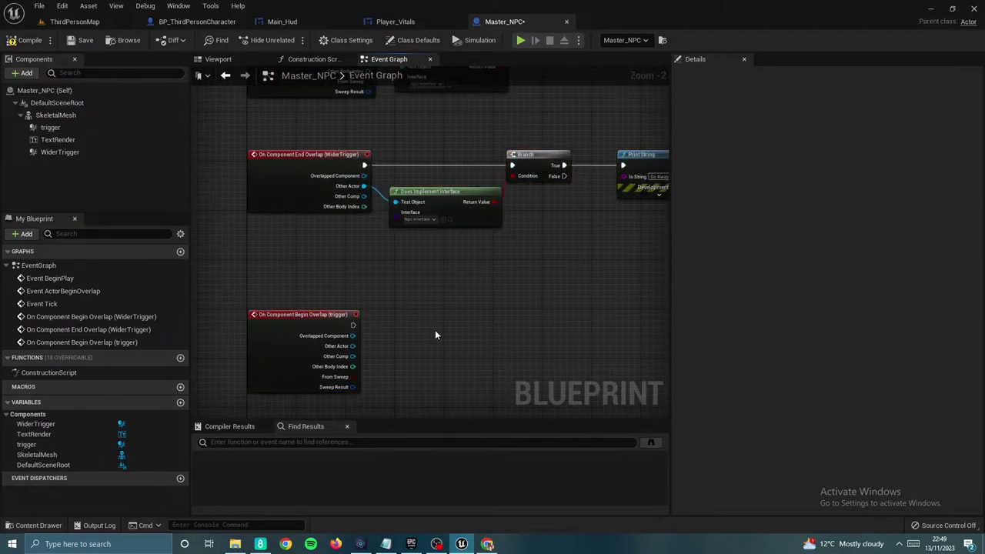
{"action": "key", "text": "ctrl+v"}
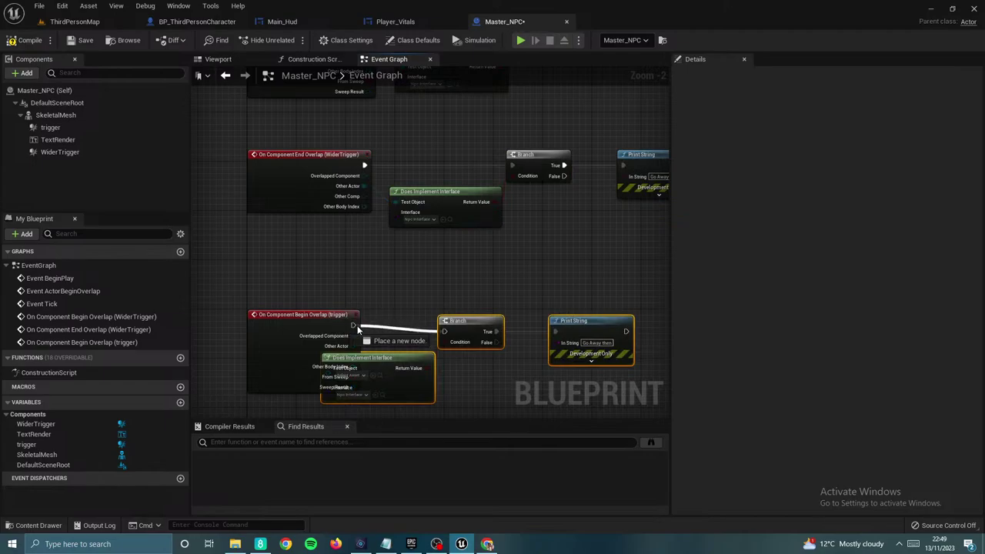
Step: Connect the trigger's begin overlap event to the copied Branch, align the copied nodes, and feed Other Actor into Test Object
{"action": "left_click_drag", "start_coordinate": [401, 294], "coordinate": [609, 394]}
{"action": "left_click_drag", "start_coordinate": [596, 333], "coordinate": [651, 327]}
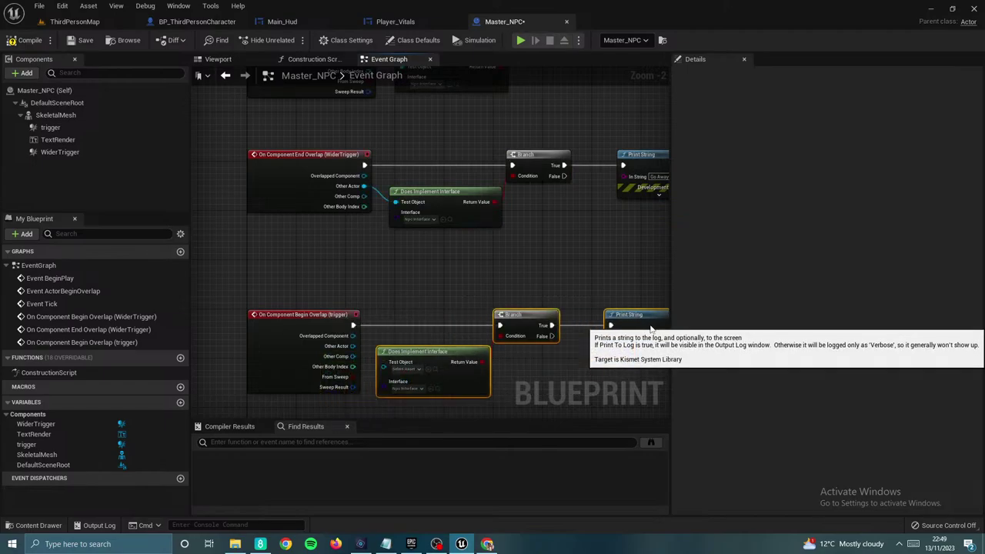
{"action": "left_click_drag", "start_coordinate": [383, 366], "coordinate": [352, 345]}
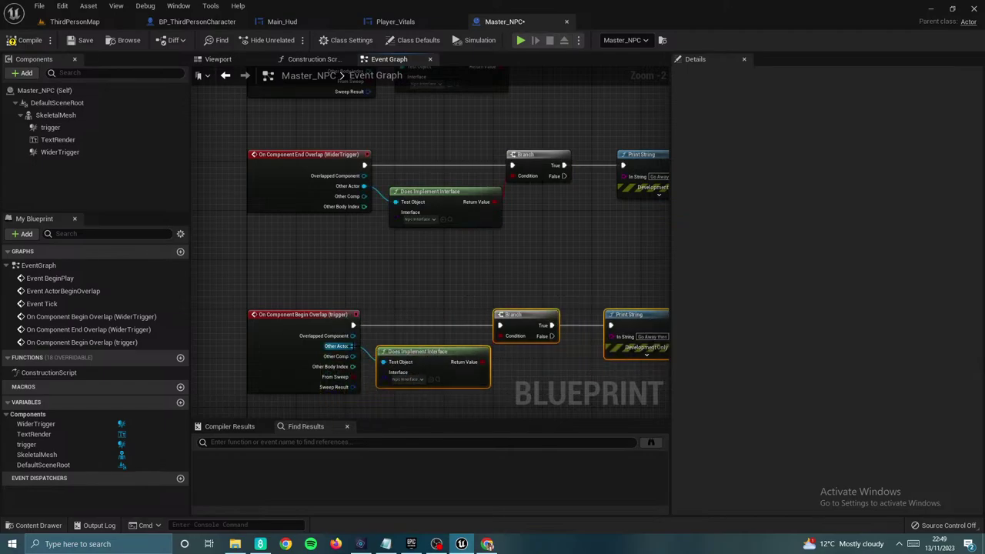
Step: Align the trigger event's Branch with the Branch in the row above
{"action": "right_click_drag", "start_coordinate": [517, 322], "coordinate": [456, 324]}
{"action": "left_click", "coordinate": [456, 324]}
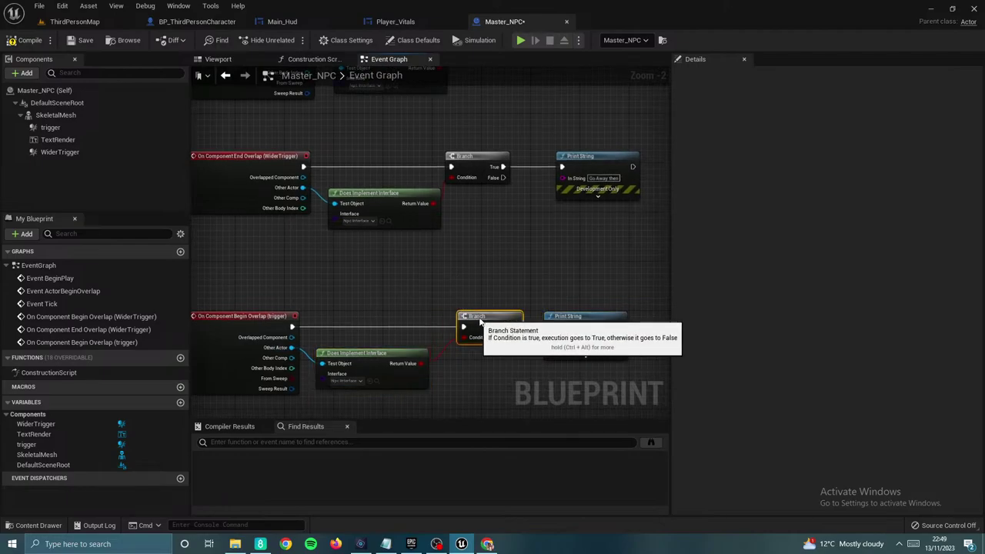
{"action": "left_click_drag", "start_coordinate": [456, 324], "coordinate": [468, 323]}
Step: Move the trigger event's Print String up and farther right of its Branch to clear space between them
{"action": "right_click_drag", "start_coordinate": [490, 293], "coordinate": [437, 280]}
{"action": "left_click_drag", "start_coordinate": [513, 299], "coordinate": [490, 293]}
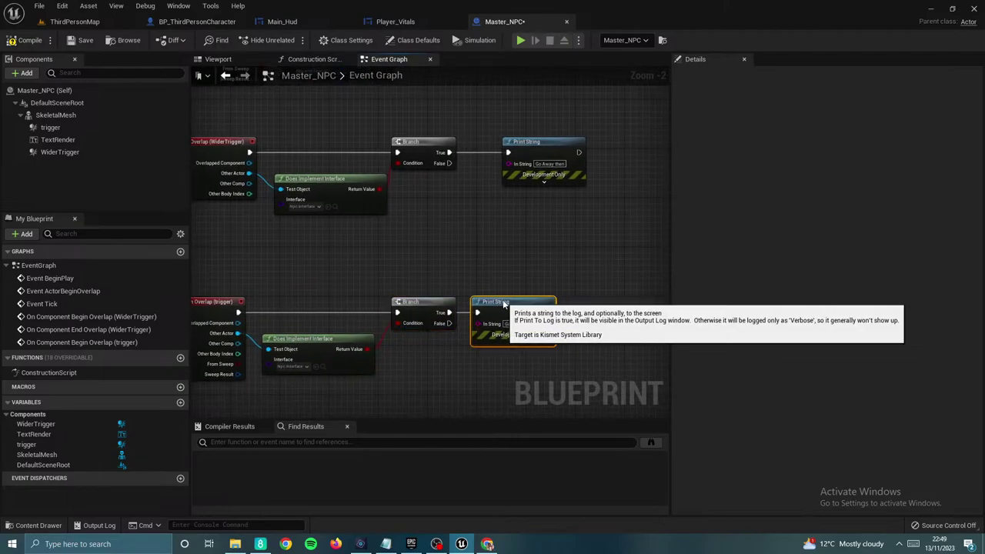
{"action": "right_click_drag", "start_coordinate": [415, 228], "coordinate": [462, 197]}
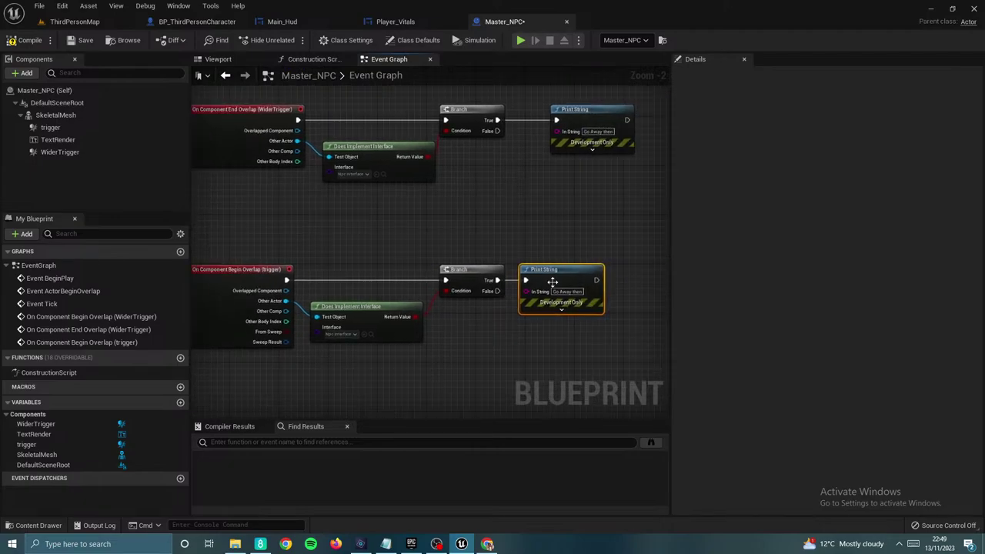
{"action": "left_click_drag", "start_coordinate": [554, 282], "coordinate": [603, 236]}
{"action": "right_click_drag", "start_coordinate": [417, 239], "coordinate": [472, 239]}
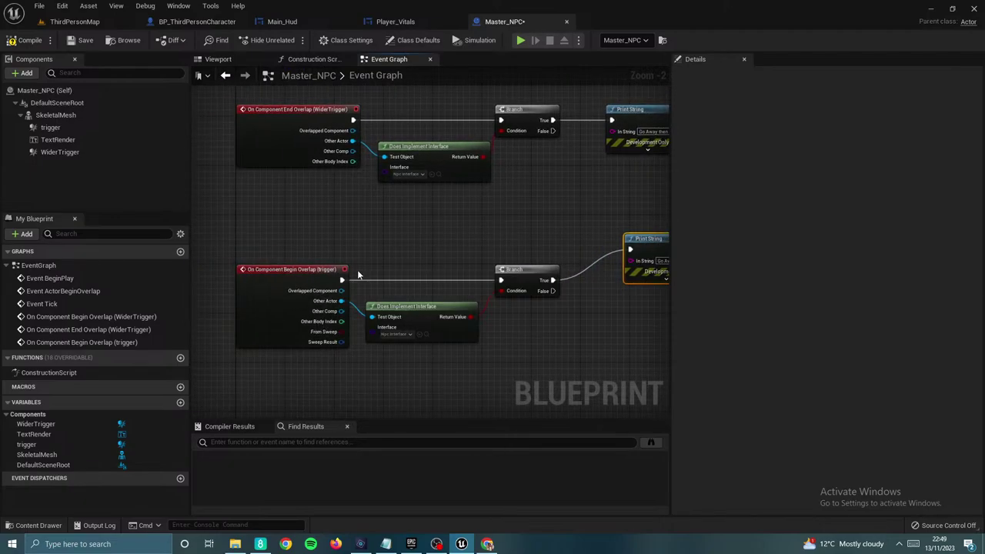
{"action": "right_click_drag", "start_coordinate": [357, 273], "coordinate": [243, 268]}
{"action": "left_click_drag", "start_coordinate": [527, 231], "coordinate": [586, 229]}
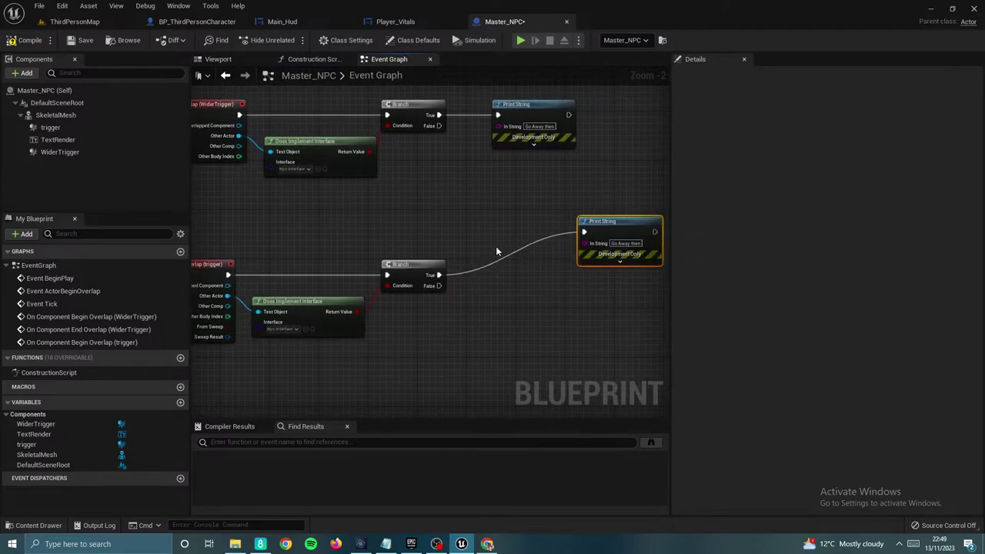
{"action": "scroll", "coordinate": [397, 256], "scroll_direction": "up", "scroll_amount": 2}
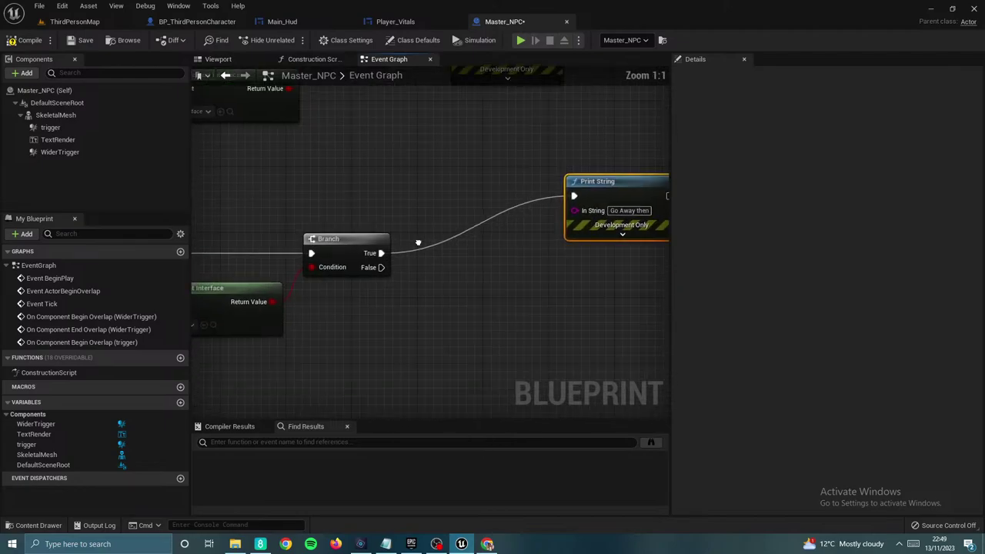
Step: Create a Boolean variable named Has Already Spoken
{"action": "left_click", "coordinate": [181, 403]}
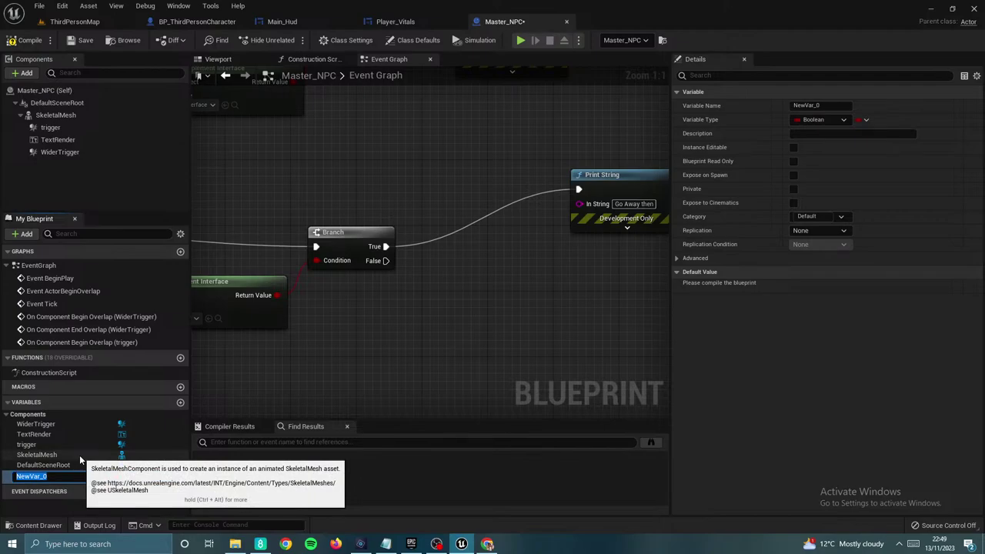
{"action": "type", "text": "HAs"}
{"action": "key", "text": "BackSpace"}
{"action": "key", "text": "BackSpace"}
{"action": "type", "text": "as Already Spoken"}
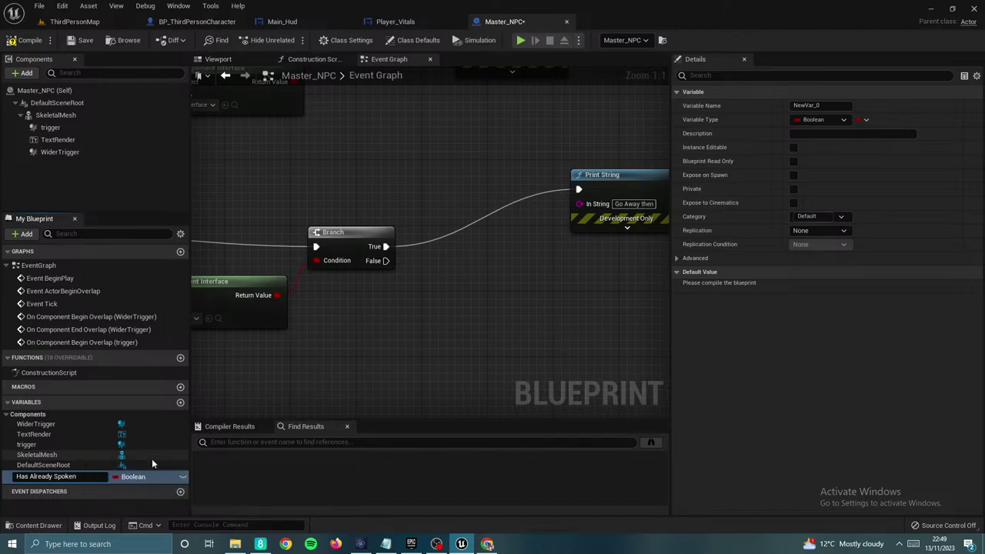
{"action": "key", "text": "Return"}
Step: Add an OnComponentEndOverlap event for the trigger component to the event graph
{"action": "scroll", "coordinate": [421, 389], "scroll_direction": "down", "scroll_amount": 1}
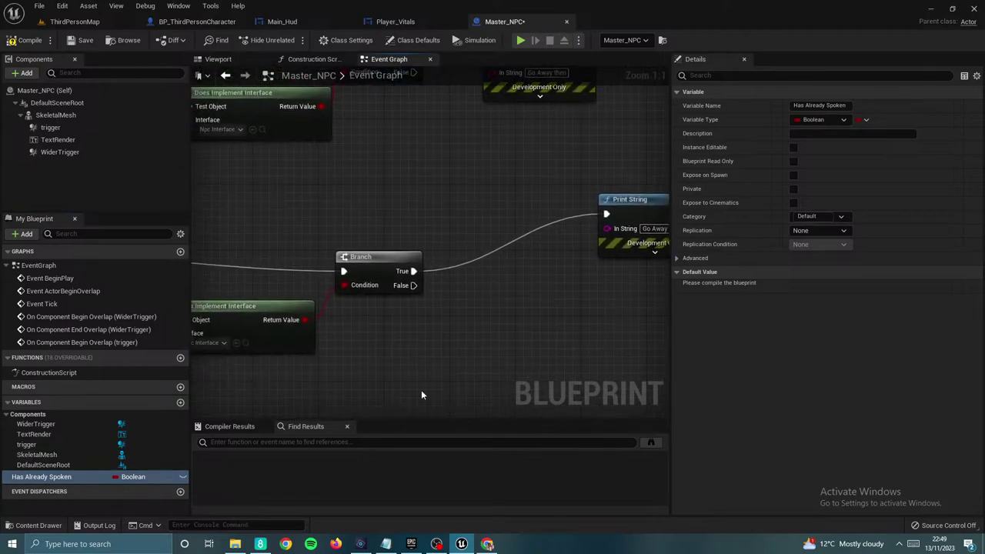
{"action": "scroll", "coordinate": [405, 349], "scroll_direction": "down", "scroll_amount": 3}
{"action": "right_click", "coordinate": [405, 349]}
{"action": "left_click", "coordinate": [378, 264]}
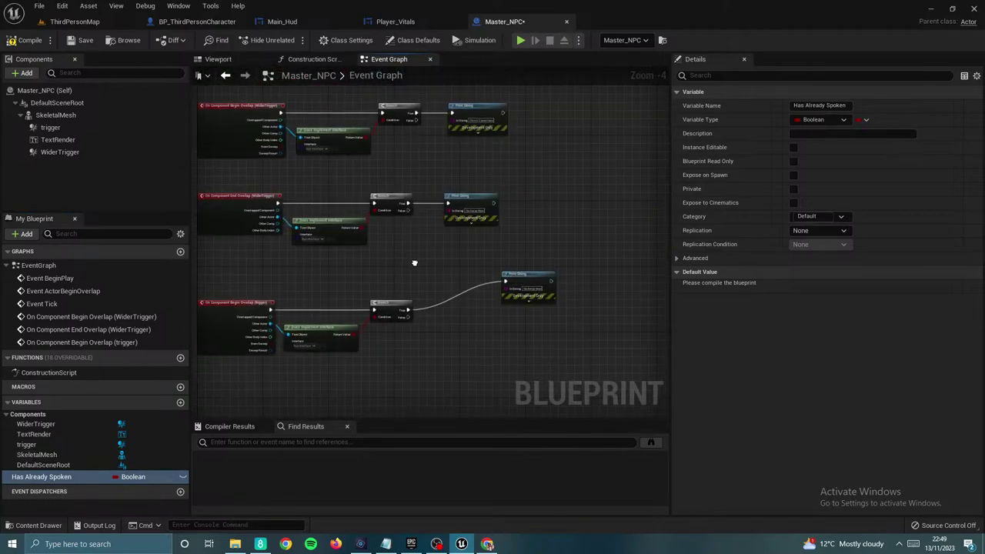
{"action": "right_click_drag", "start_coordinate": [414, 261], "coordinate": [495, 247]}
{"action": "left_click", "coordinate": [89, 128]}
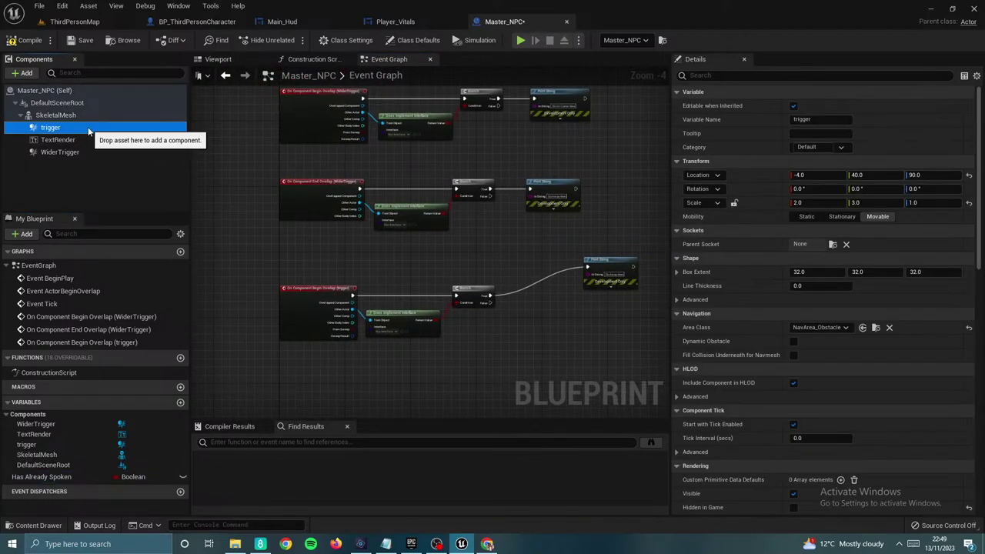
{"action": "left_click", "coordinate": [91, 139]}
{"action": "left_click", "coordinate": [50, 128]}
{"action": "right_click", "coordinate": [156, 129]}
{"action": "mouse_move", "coordinate": [185, 146]}
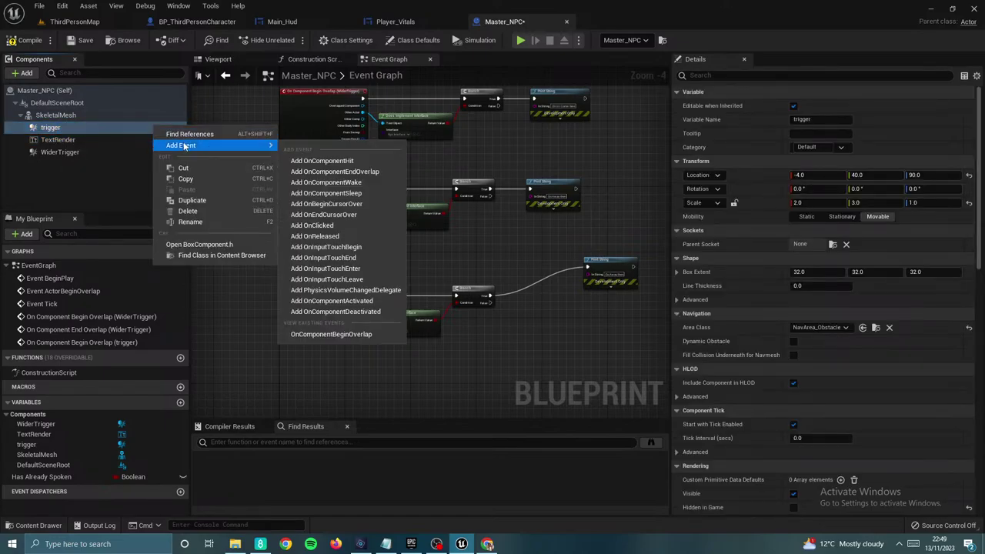
{"action": "left_click", "coordinate": [334, 171]}
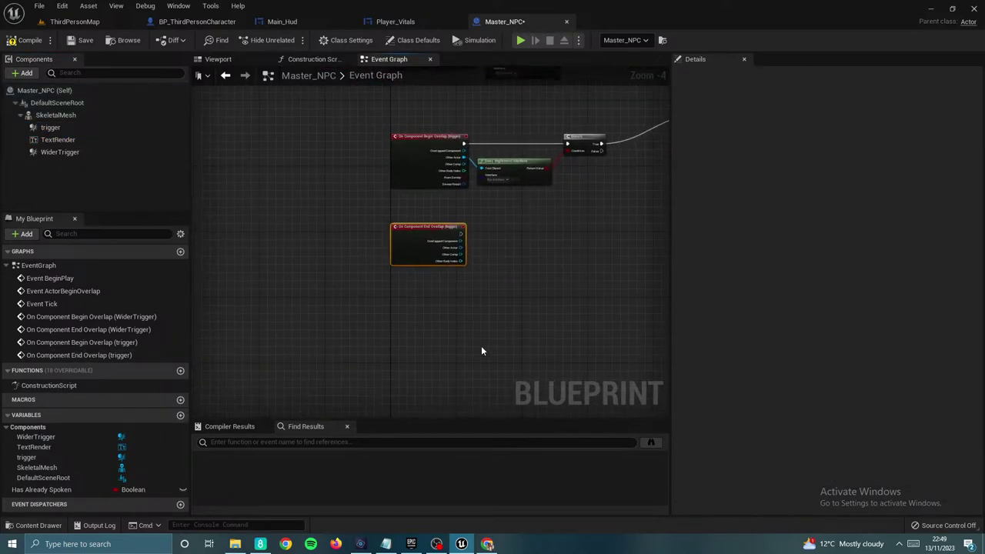
Step: Duplicate the trigger's begin overlap check and print nodes beside its end overlap event, wiring execution to Branch and Other Actor to Test Object
{"action": "left_click_drag", "start_coordinate": [570, 140], "coordinate": [571, 142]}
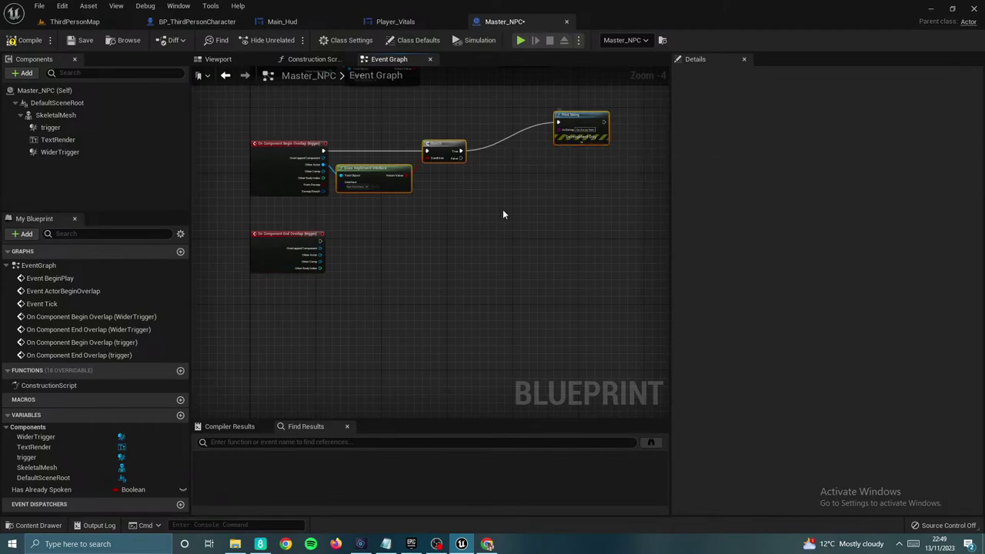
{"action": "key", "text": "ctrl+v"}
{"action": "left_click_drag", "start_coordinate": [397, 261], "coordinate": [320, 243]}
{"action": "left_click_drag", "start_coordinate": [313, 295], "coordinate": [350, 271]}
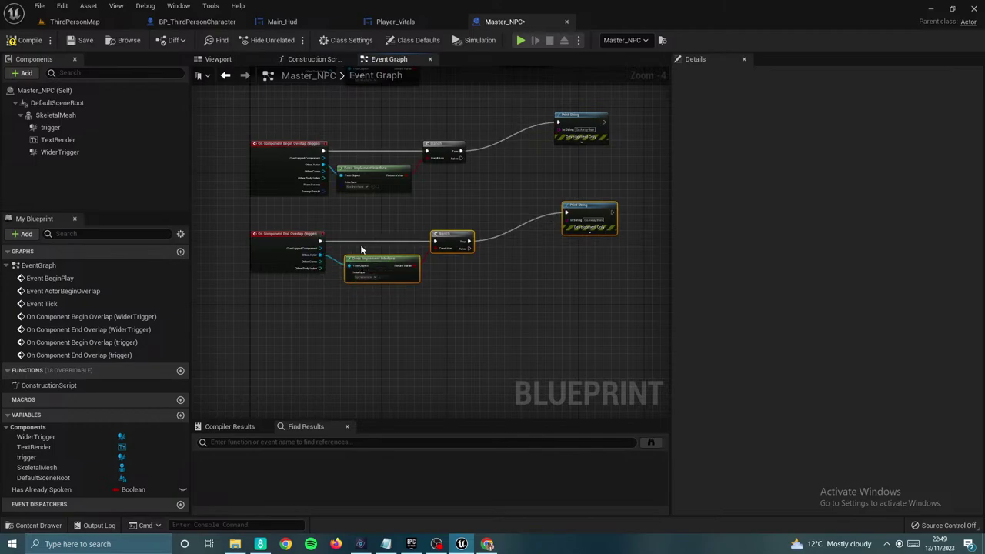
Step: Align the Print String nodes of the trigger's begin and end overlap rows with their Branch nodes
{"action": "left_click_drag", "start_coordinate": [583, 213], "coordinate": [535, 234]}
{"action": "right_click_drag", "start_coordinate": [558, 179], "coordinate": [539, 236]}
{"action": "left_click_drag", "start_coordinate": [562, 172], "coordinate": [534, 206]}
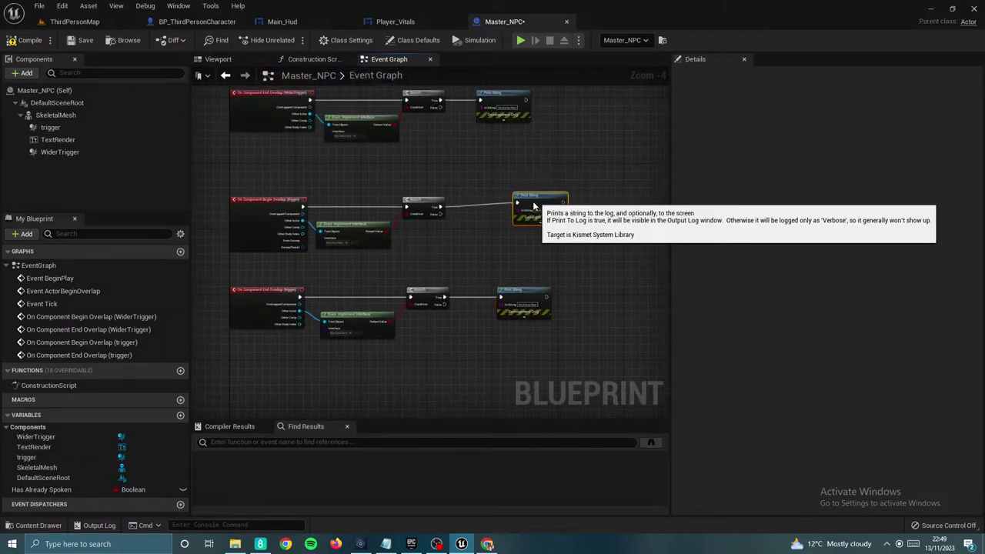
Step: Move the WiderTrigger end overlap's Print String farther right of its Branch to clear space between them
{"action": "scroll", "coordinate": [533, 206], "scroll_direction": "up", "scroll_amount": 3}
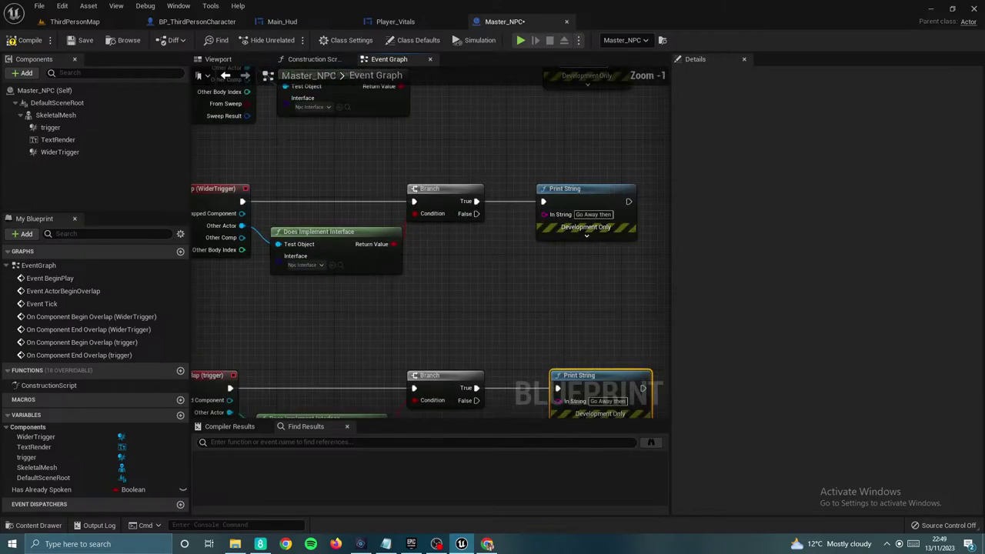
{"action": "right_click_drag", "start_coordinate": [563, 184], "coordinate": [505, 191]}
{"action": "left_click_drag", "start_coordinate": [506, 192], "coordinate": [621, 193]}
{"action": "right_click_drag", "start_coordinate": [456, 173], "coordinate": [506, 181]}
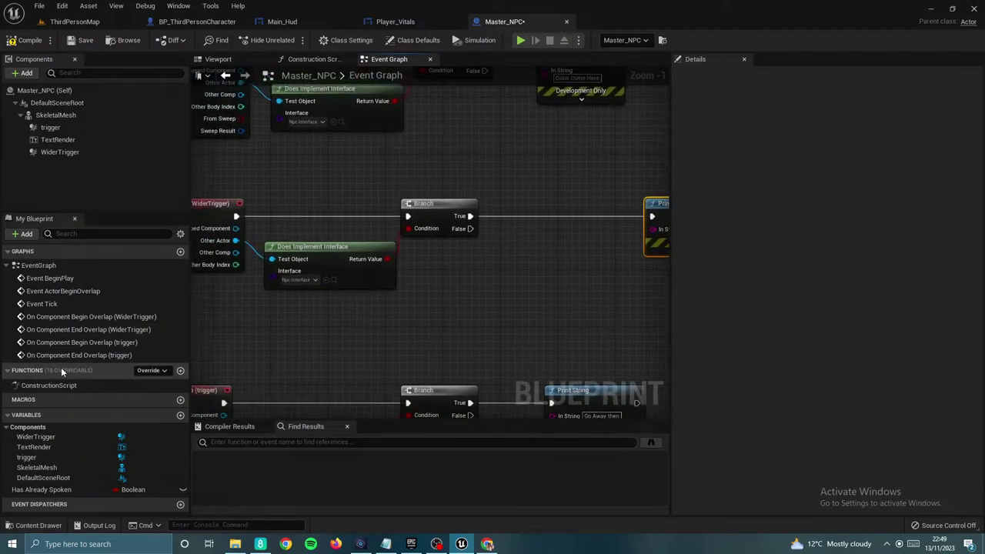
Step: Insert a second Branch conditioned on Has Already Spoken after the WiderTrigger end overlap's Branch, and arrange the new nodes
{"action": "left_click_drag", "start_coordinate": [53, 486], "coordinate": [401, 223]}
{"action": "type", "text": "branch"}
{"action": "key", "text": "Return"}
{"action": "left_click_drag", "start_coordinate": [522, 232], "coordinate": [501, 211]}
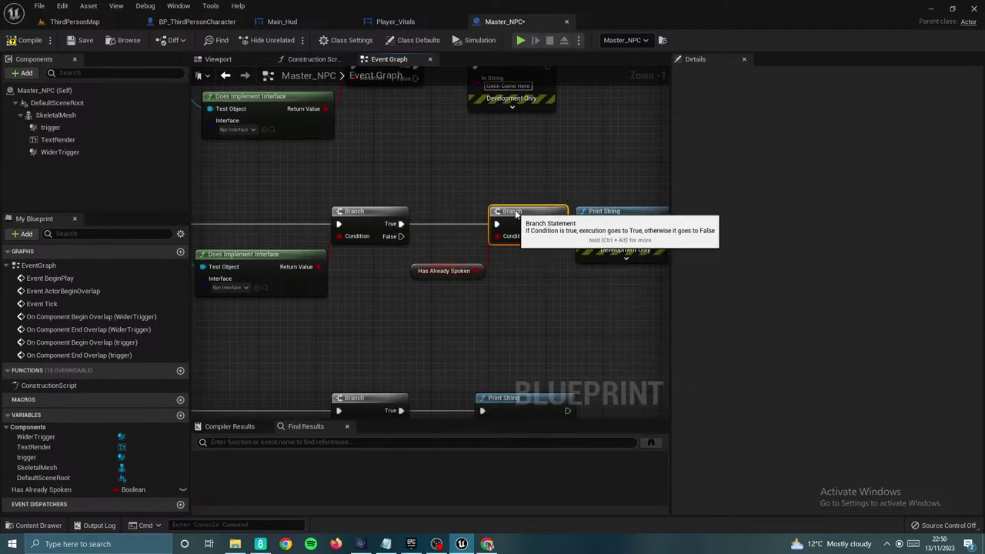
{"action": "left_click", "coordinate": [414, 269]}
{"action": "left_click_drag", "start_coordinate": [413, 269], "coordinate": [396, 270]}
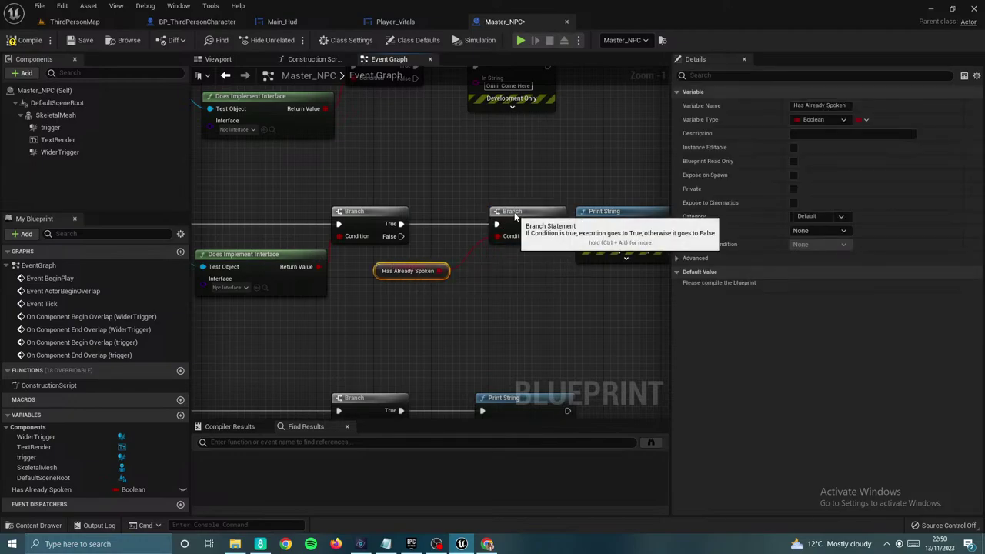
{"action": "left_click_drag", "start_coordinate": [504, 215], "coordinate": [489, 216]}
{"action": "right_click_drag", "start_coordinate": [530, 167], "coordinate": [467, 171]}
Step: Connect the Has Already Spoken Branch's False output to the "Go Away then" Print String and its True output to a duplicate placed above
{"action": "left_click_drag", "start_coordinate": [554, 216], "coordinate": [568, 252]}
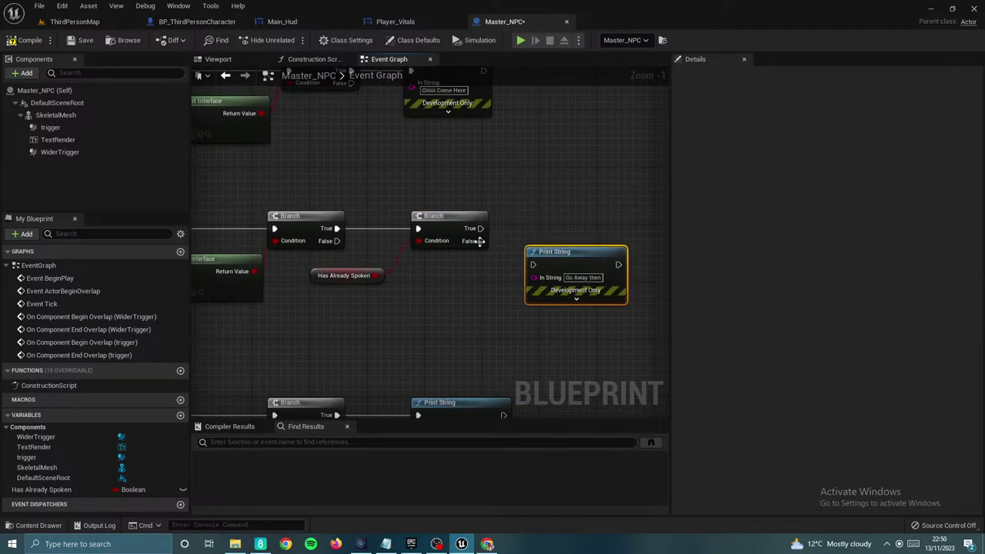
{"action": "left_click_drag", "start_coordinate": [480, 240], "coordinate": [579, 263]}
{"action": "right_click_drag", "start_coordinate": [587, 229], "coordinate": [555, 239]}
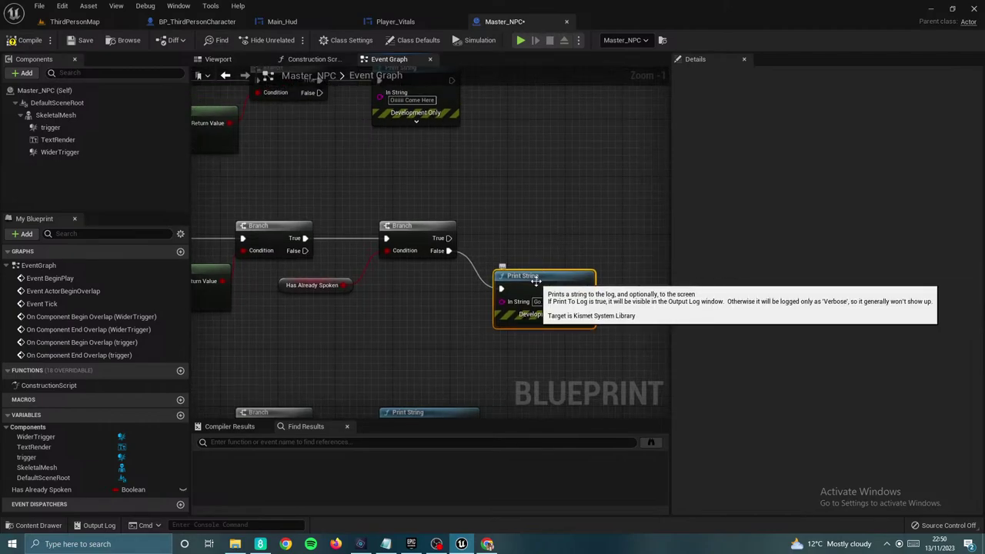
{"action": "key", "text": "ctrl+d"}
{"action": "left_click_drag", "start_coordinate": [565, 290], "coordinate": [530, 199]}
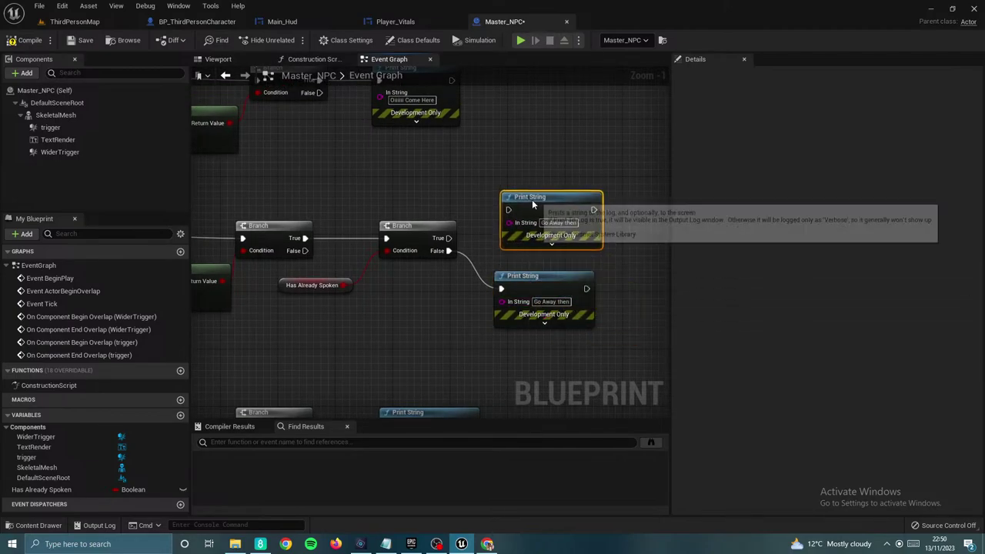
{"action": "left_click_drag", "start_coordinate": [449, 238], "coordinate": [507, 210]}
Step: Set the duplicated Print String's text to "Hurry Up I aint Got All day" and tidy the surrounding node positions
{"action": "left_click", "coordinate": [558, 222]}
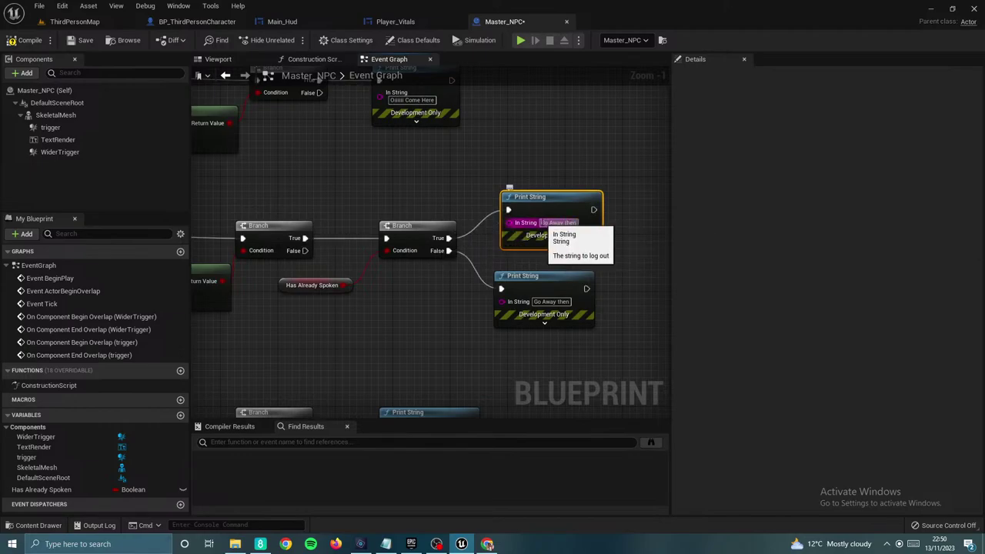
{"action": "type", "text": "Hurry Up"}
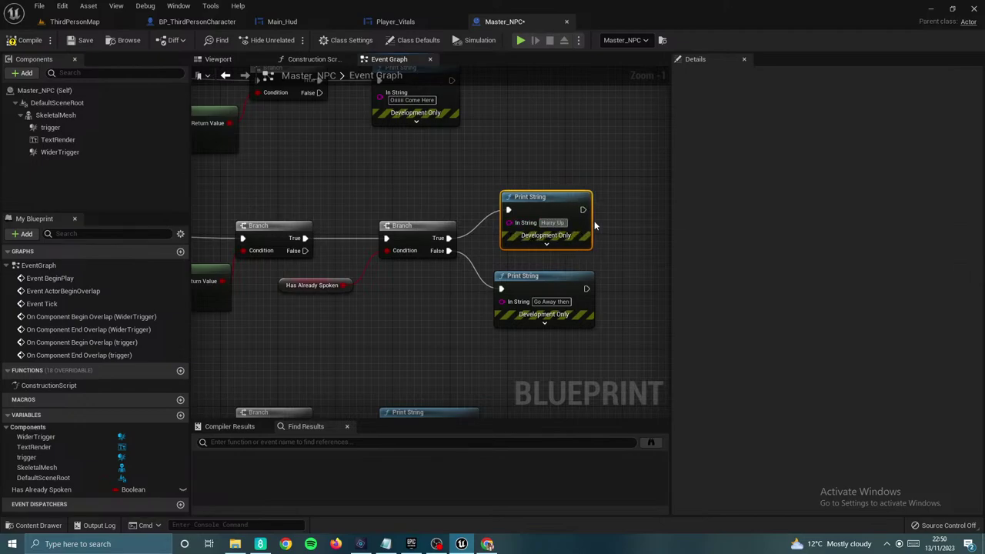
{"action": "type", "text": " I ain't Go"}
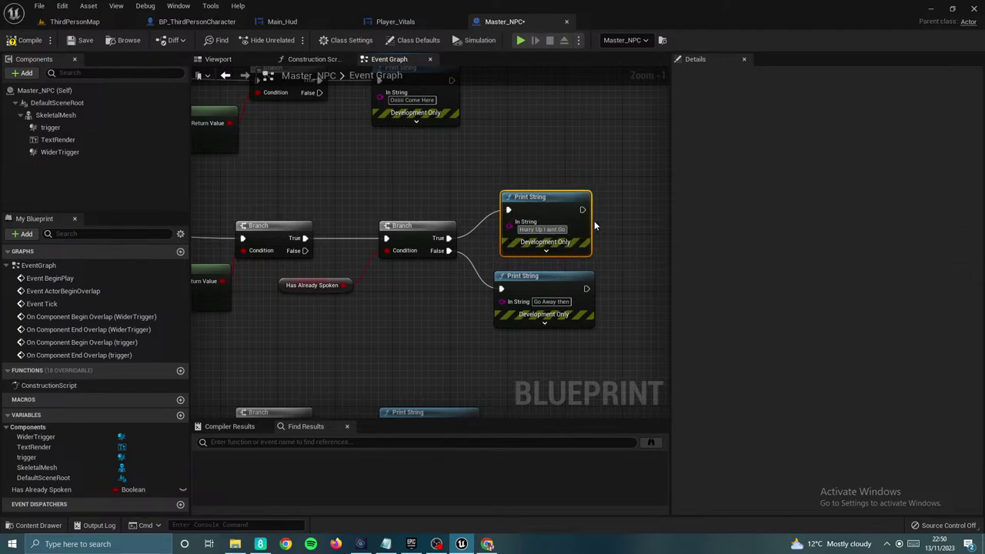
{"action": "type", "text": "t All day"}
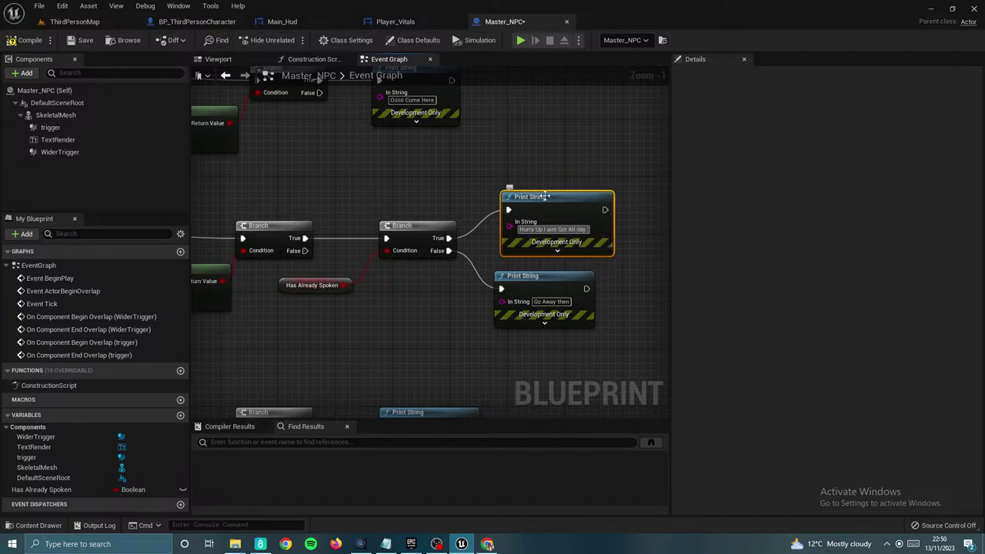
{"action": "left_click_drag", "start_coordinate": [545, 196], "coordinate": [532, 182]}
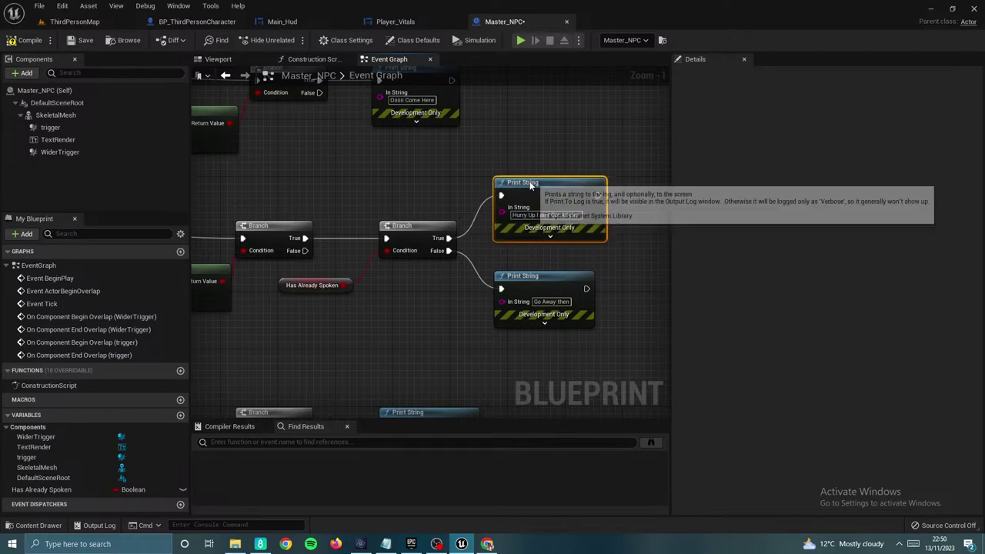
{"action": "right_click_drag", "start_coordinate": [508, 153], "coordinate": [611, 139]}
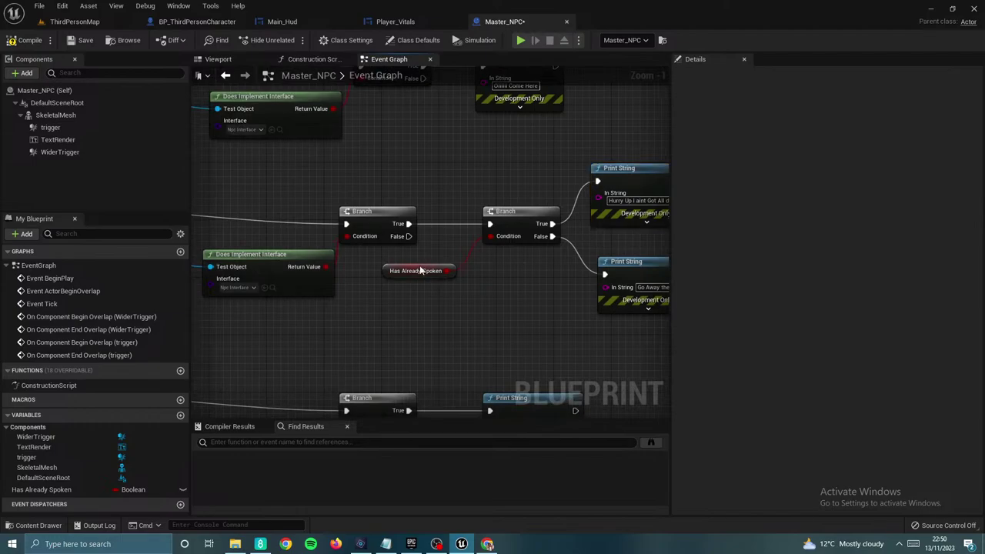
{"action": "left_click_drag", "start_coordinate": [420, 270], "coordinate": [425, 273]}
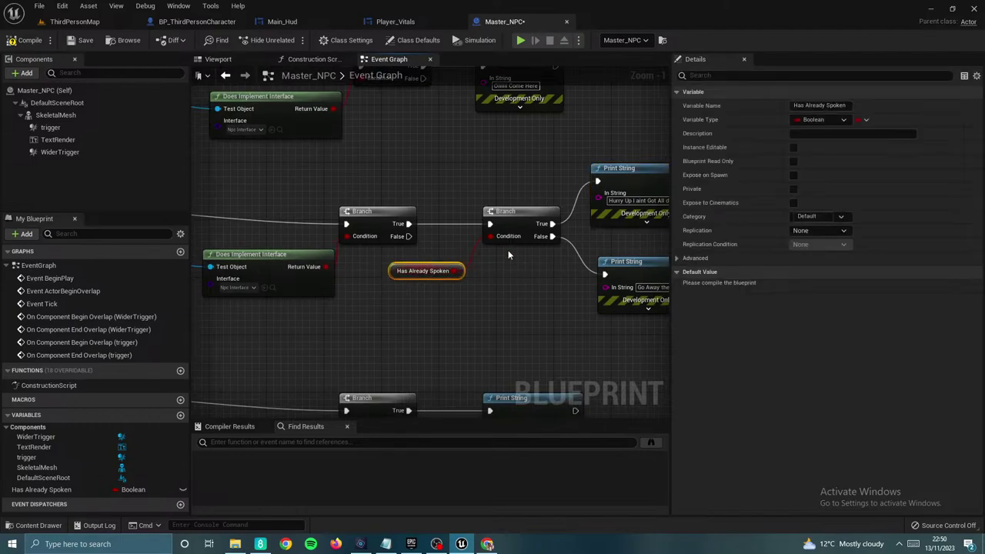
Step: Move the WiderTrigger begin overlap's Print String farther right of its Branch to clear space between them
{"action": "right_click_drag", "start_coordinate": [472, 162], "coordinate": [554, 292]}
{"action": "right_click_drag", "start_coordinate": [424, 231], "coordinate": [512, 231]}
{"action": "right_click_drag", "start_coordinate": [540, 287], "coordinate": [405, 275]}
{"action": "left_click_drag", "start_coordinate": [539, 186], "coordinate": [528, 175]}
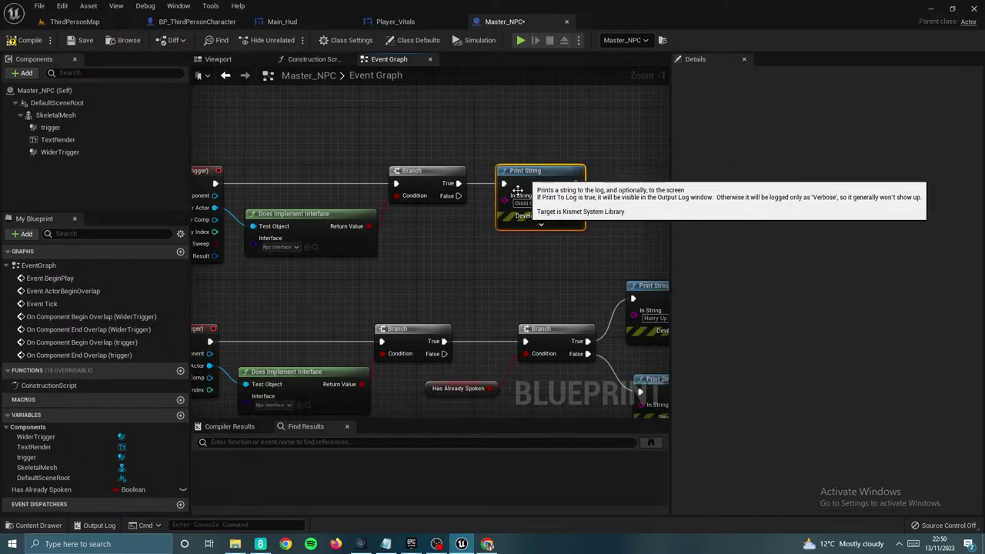
{"action": "right_click_drag", "start_coordinate": [474, 279], "coordinate": [435, 271]}
{"action": "right_click_drag", "start_coordinate": [510, 251], "coordinate": [552, 265]}
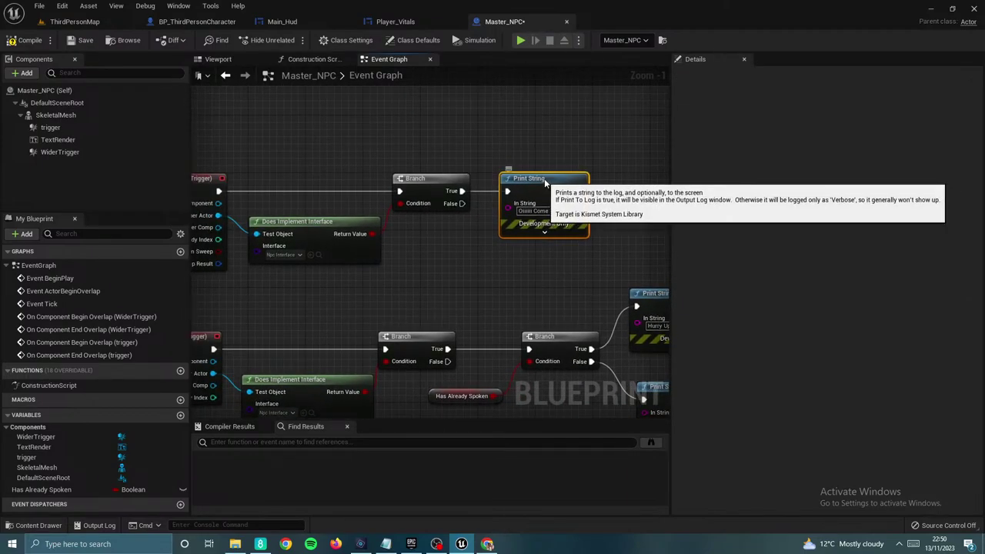
{"action": "left_click_drag", "start_coordinate": [545, 180], "coordinate": [651, 179]}
{"action": "right_click_drag", "start_coordinate": [456, 257], "coordinate": [498, 262]}
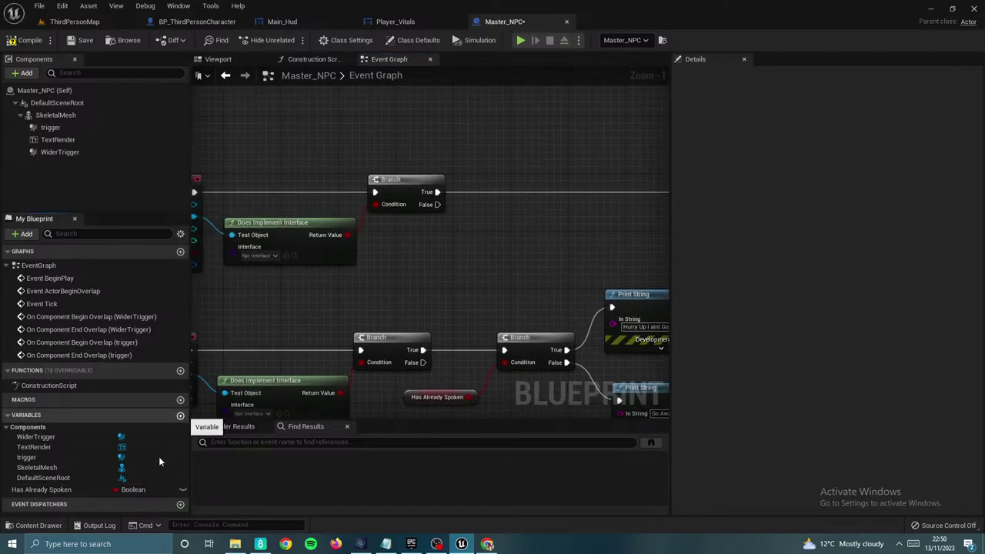
Step: Create a Boolean variable named Mission Accepted and use it as the condition of a new Branch after the WiderTrigger begin overlap's Branch
{"action": "left_click", "coordinate": [180, 414]}
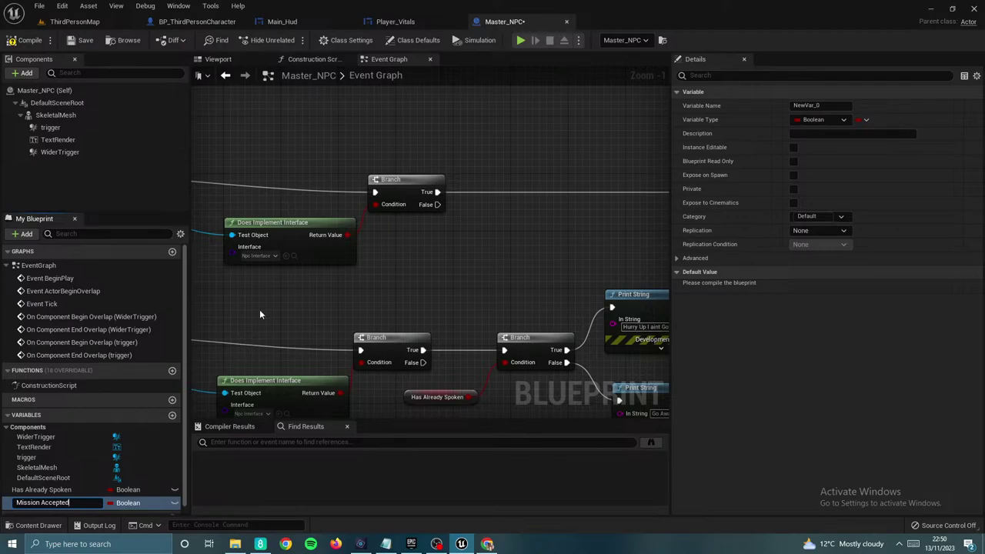
{"action": "key", "text": "Return"}
{"action": "left_click_drag", "start_coordinate": [39, 503], "coordinate": [548, 179]}
{"action": "left_click", "coordinate": [499, 243]}
{"action": "type", "text": "branch"}
{"action": "key", "text": "Return"}
{"action": "right_click_drag", "start_coordinate": [549, 147], "coordinate": [478, 184]}
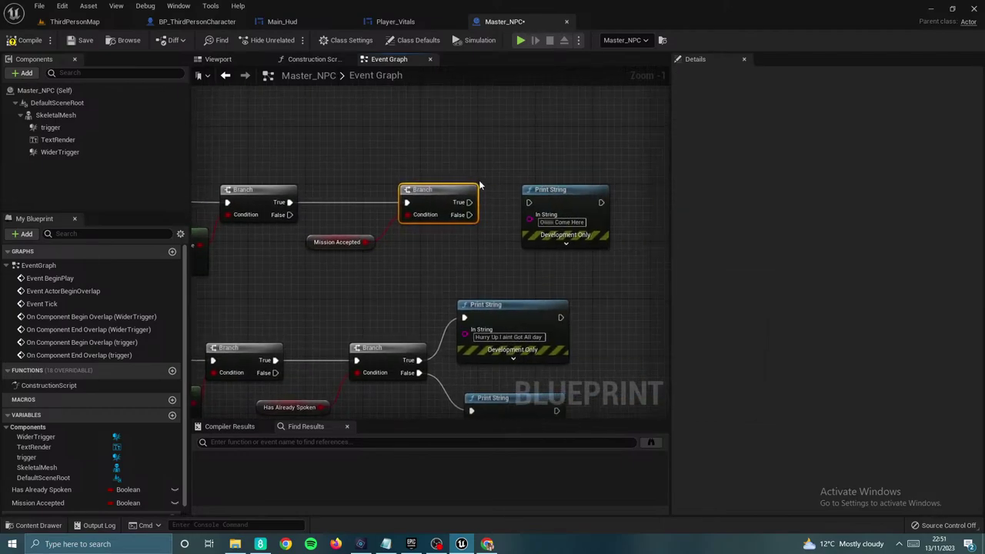
Step: Connect the Mission Accepted Branch's False output to the "Oiiiii Come Here" Print String, placed lower right of the Branch
{"action": "left_click_drag", "start_coordinate": [554, 188], "coordinate": [567, 210]}
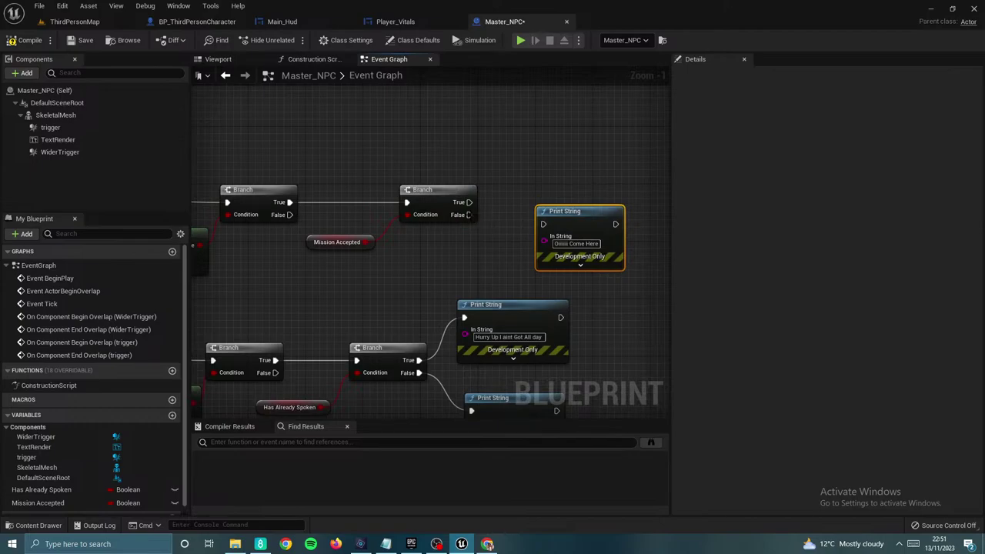
{"action": "left_click_drag", "start_coordinate": [468, 215], "coordinate": [552, 233]}
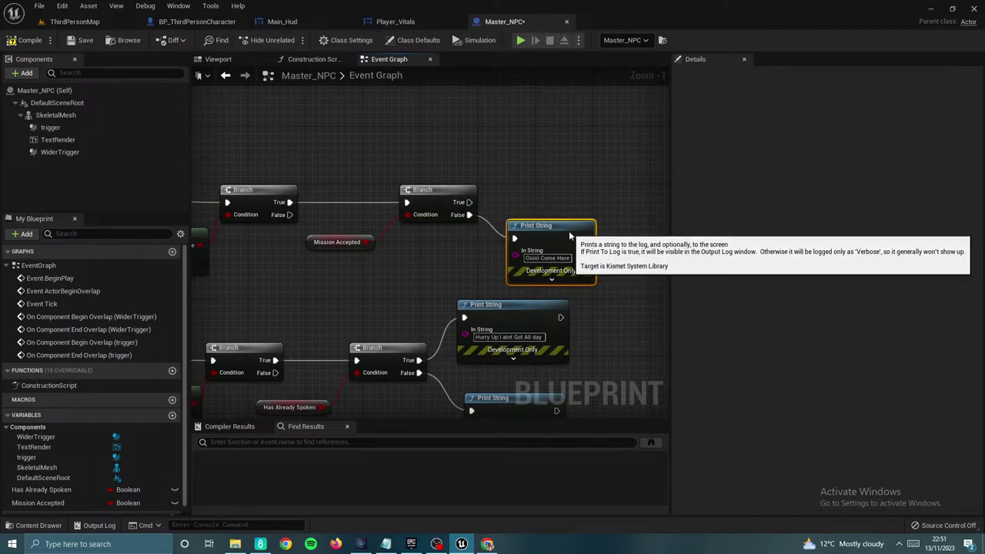
{"action": "left_click", "coordinate": [469, 214], "text": "alt"}
{"action": "left_click_drag", "start_coordinate": [468, 201], "coordinate": [522, 167]}
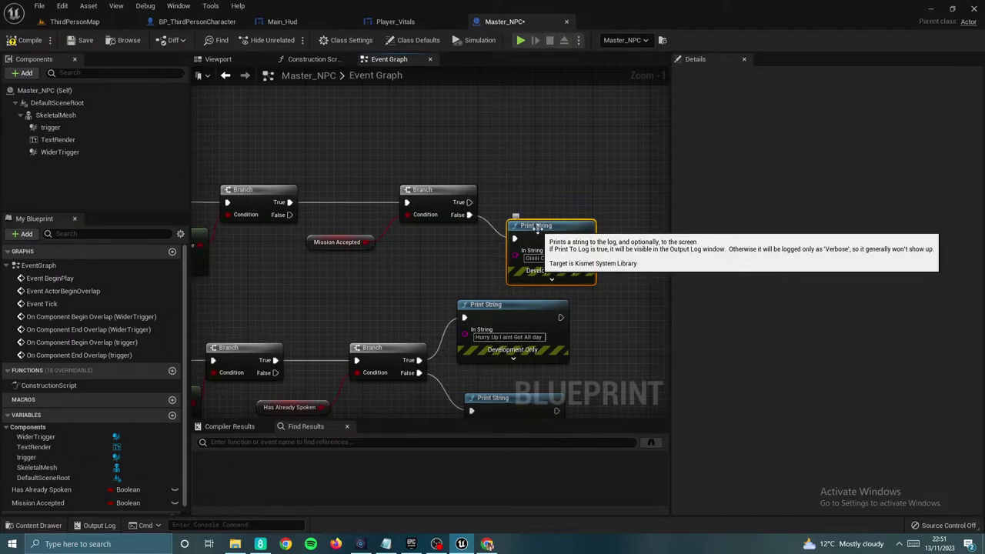
Step: Duplicate the "Oiiiii Come Here" Print String above the original and connect the Mission Accepted Branch's True output to the copy
{"action": "key", "text": "ctrl+d"}
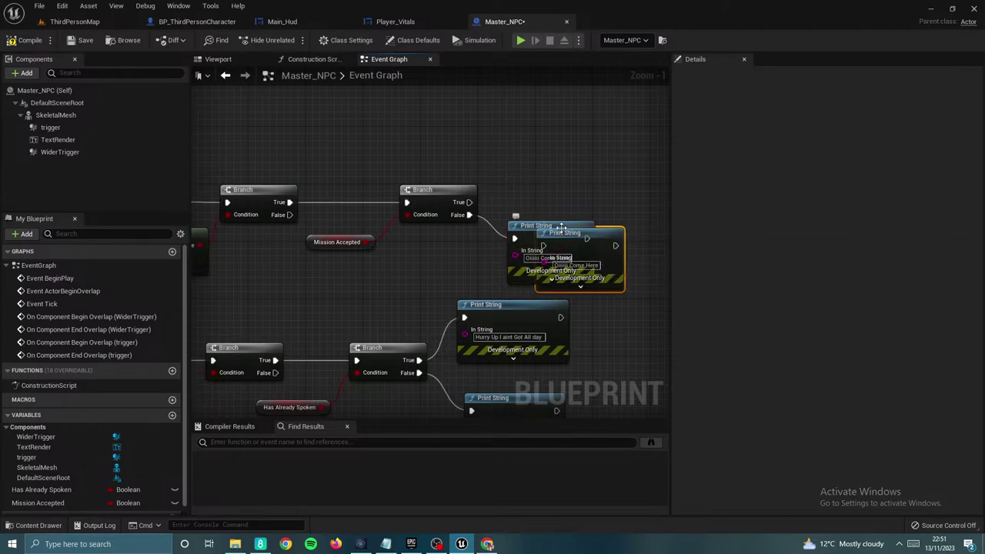
{"action": "left_click_drag", "start_coordinate": [555, 224], "coordinate": [574, 145]}
{"action": "left_click_drag", "start_coordinate": [533, 236], "coordinate": [540, 223]}
{"action": "left_click_drag", "start_coordinate": [520, 159], "coordinate": [510, 173]}
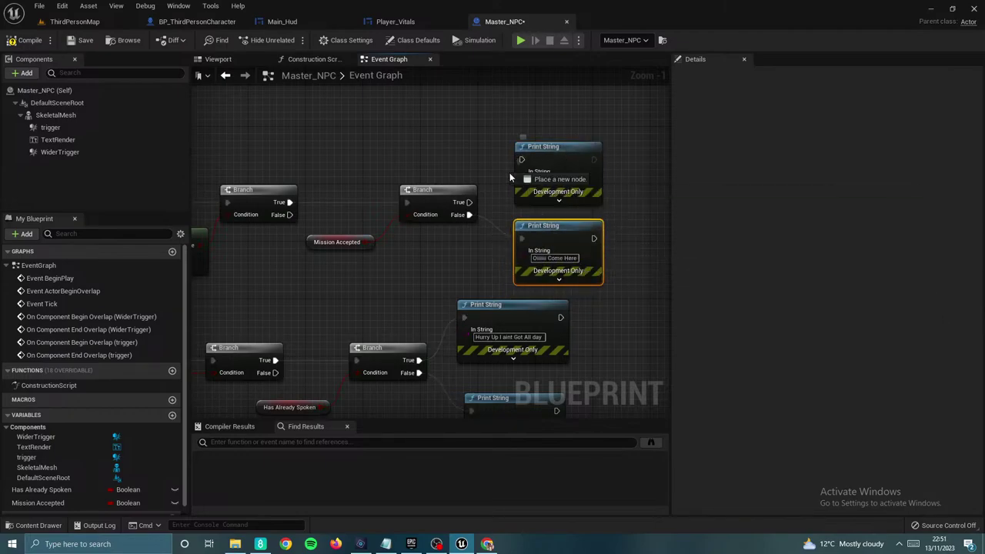
{"action": "left_click_drag", "start_coordinate": [459, 201], "coordinate": [468, 202]}
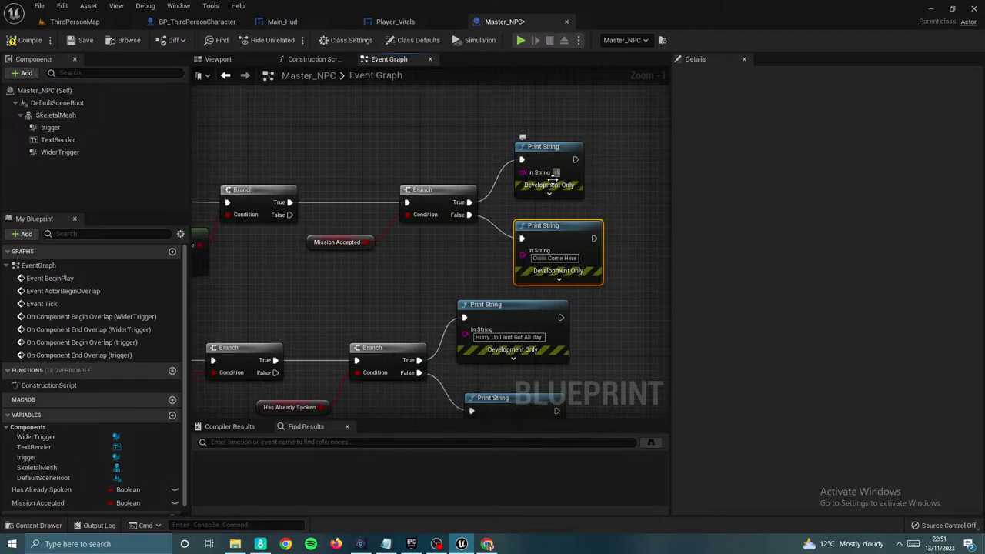
Step: Set the message of the Print String on the Mission Accepted Branch's True output to "you done that for me yet"
{"action": "type", "text": "don"}
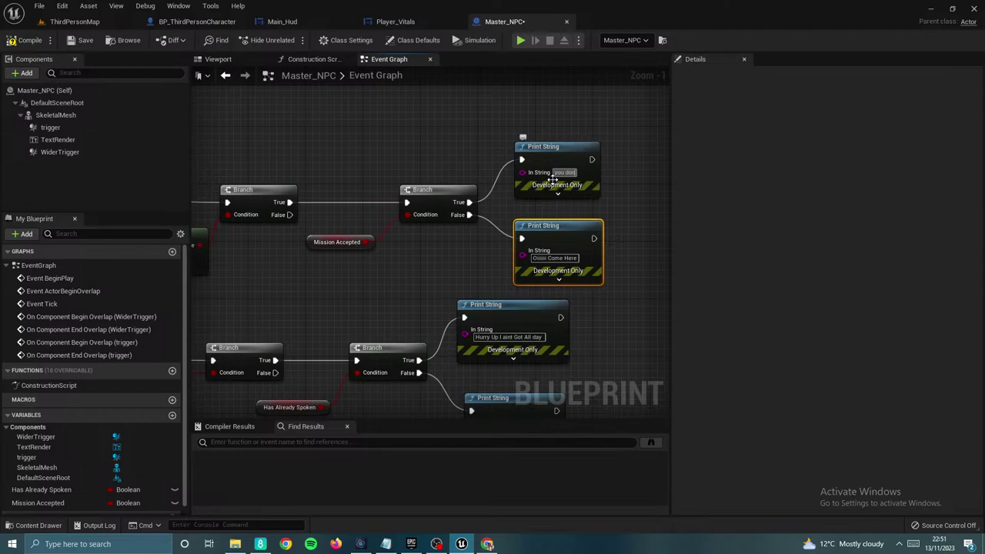
{"action": "type", "text": "e tha"}
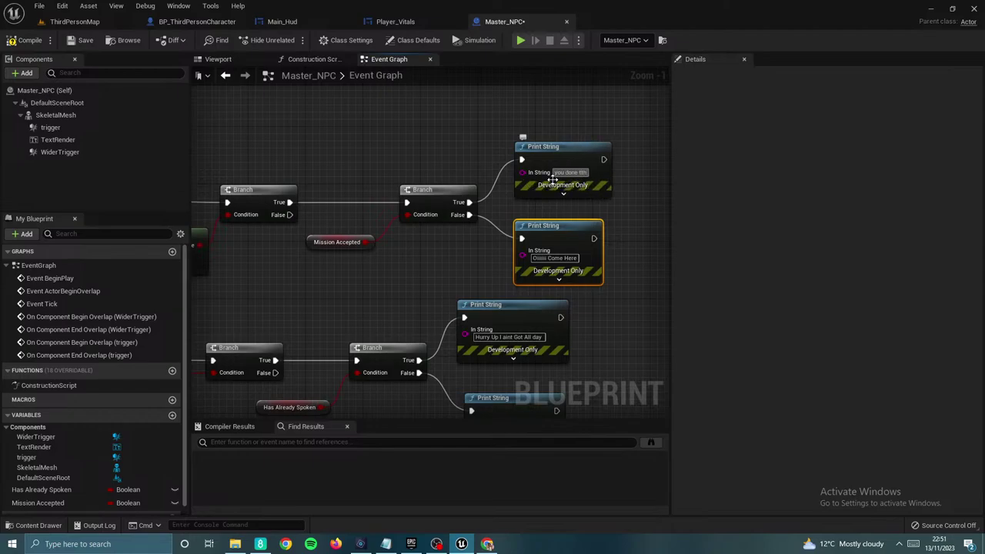
{"action": "type", "text": "t for me yet"}
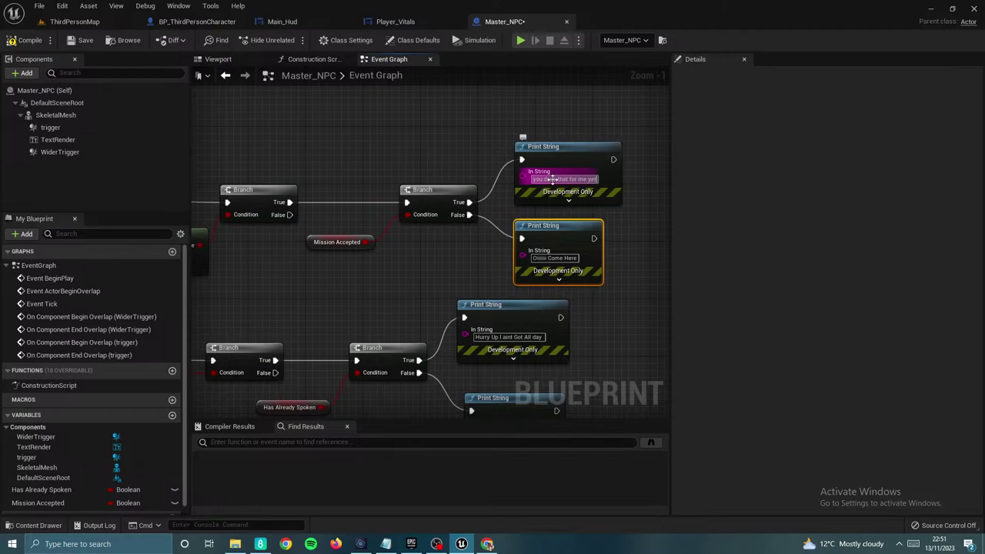
{"action": "left_click", "coordinate": [507, 157]}
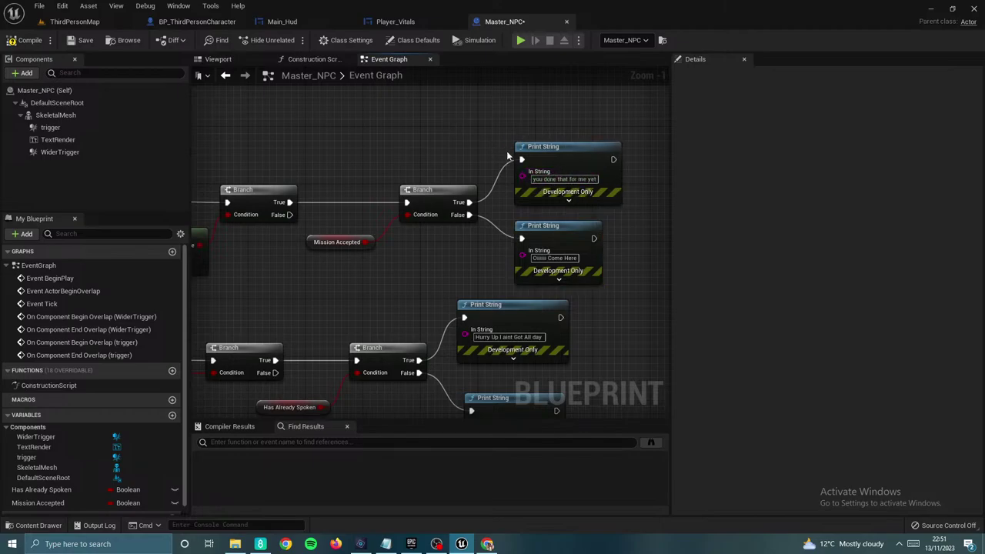
Step: Delete the "Go Away then" Print Strings that follow the Branches of the trigger's begin overlap and end overlap events
{"action": "right_click_drag", "start_coordinate": [557, 250], "coordinate": [554, 169]}
{"action": "right_click_drag", "start_coordinate": [464, 199], "coordinate": [559, 229]}
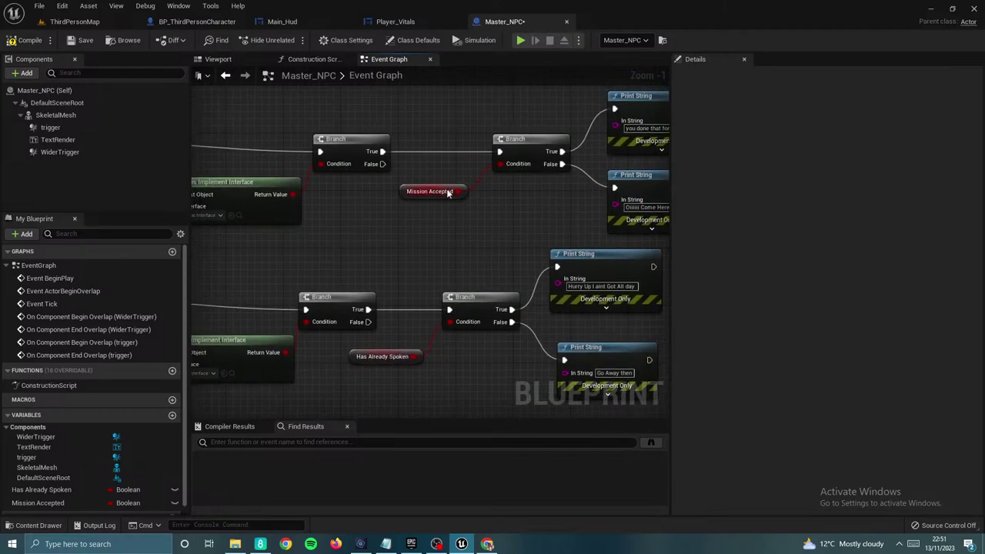
{"action": "scroll", "coordinate": [597, 126], "scroll_direction": "down", "scroll_amount": 3}
{"action": "right_click_drag", "start_coordinate": [481, 293], "coordinate": [504, 216]}
{"action": "right_click_drag", "start_coordinate": [394, 255], "coordinate": [419, 227]}
{"action": "scroll", "coordinate": [418, 226], "scroll_direction": "up", "scroll_amount": 4}
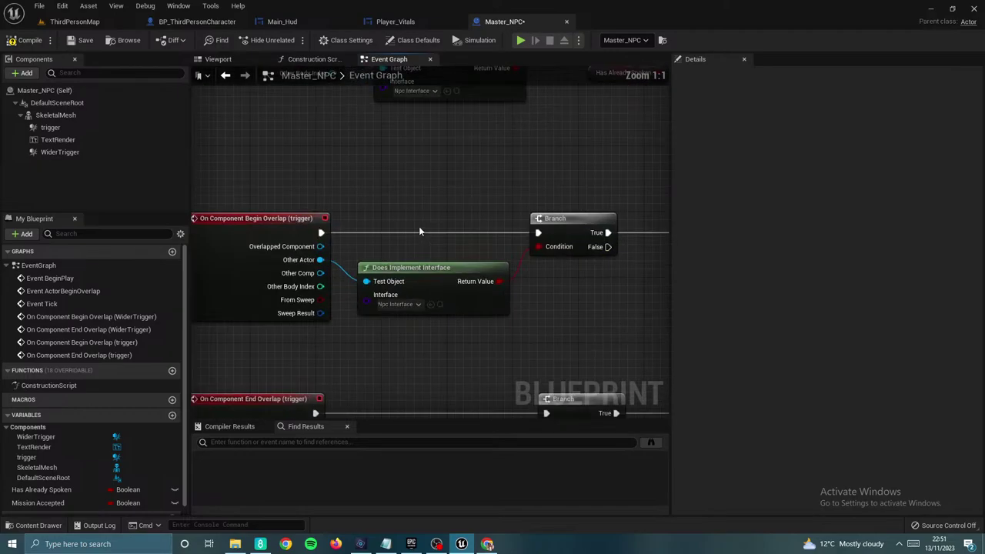
{"action": "right_click_drag", "start_coordinate": [237, 261], "coordinate": [295, 252]}
{"action": "right_click_drag", "start_coordinate": [656, 259], "coordinate": [444, 241]}
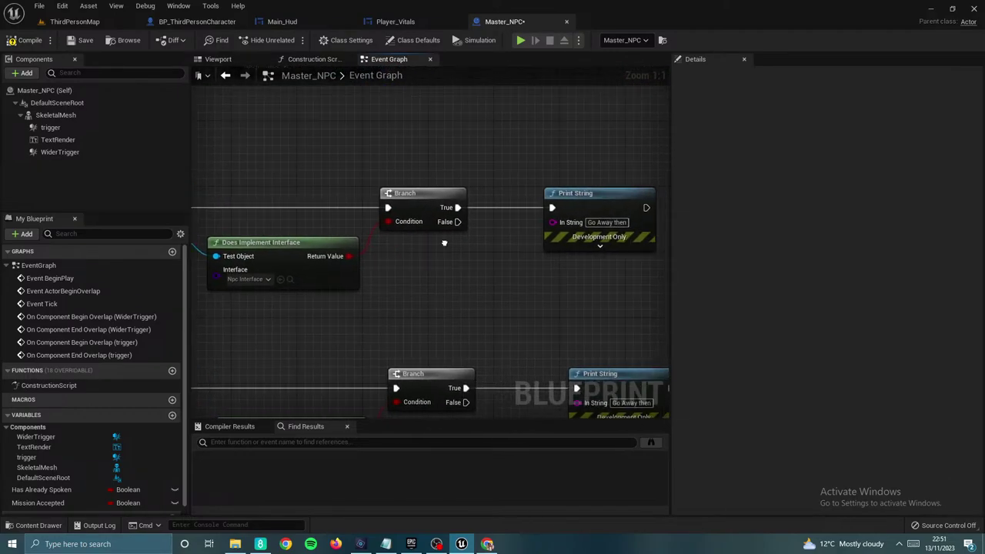
{"action": "right_click_drag", "start_coordinate": [614, 223], "coordinate": [496, 227]}
{"action": "mouse_move", "coordinate": [493, 196]}
{"action": "left_mouse_down"}
{"action": "mouse_move", "coordinate": [623, 196]}
{"action": "mouse_move", "coordinate": [497, 196]}
{"action": "mouse_move", "coordinate": [508, 195]}
{"action": "left_mouse_up"}
{"action": "key", "text": "Delete"}
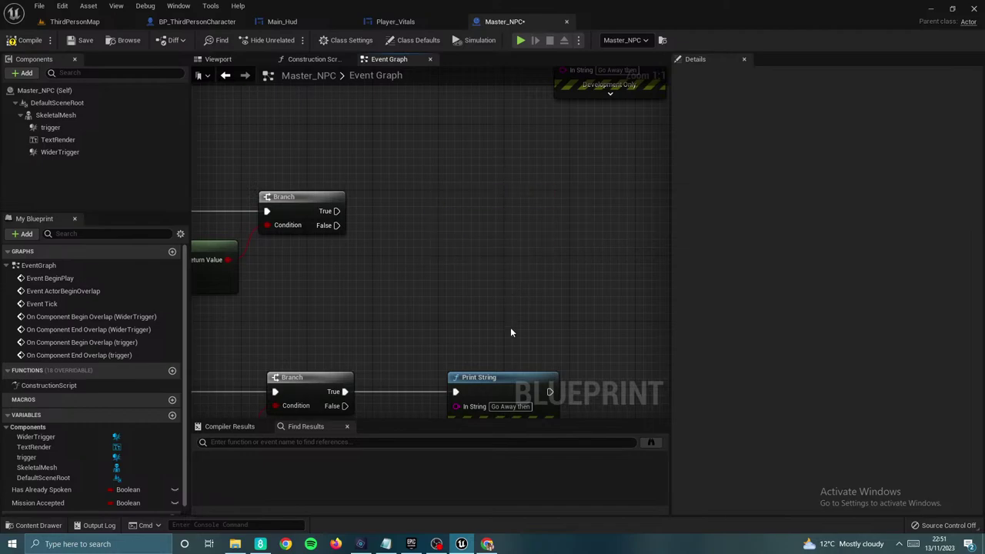
{"action": "right_click_drag", "start_coordinate": [510, 331], "coordinate": [529, 286]}
{"action": "left_click", "coordinate": [530, 328]}
{"action": "key", "text": "Delete"}
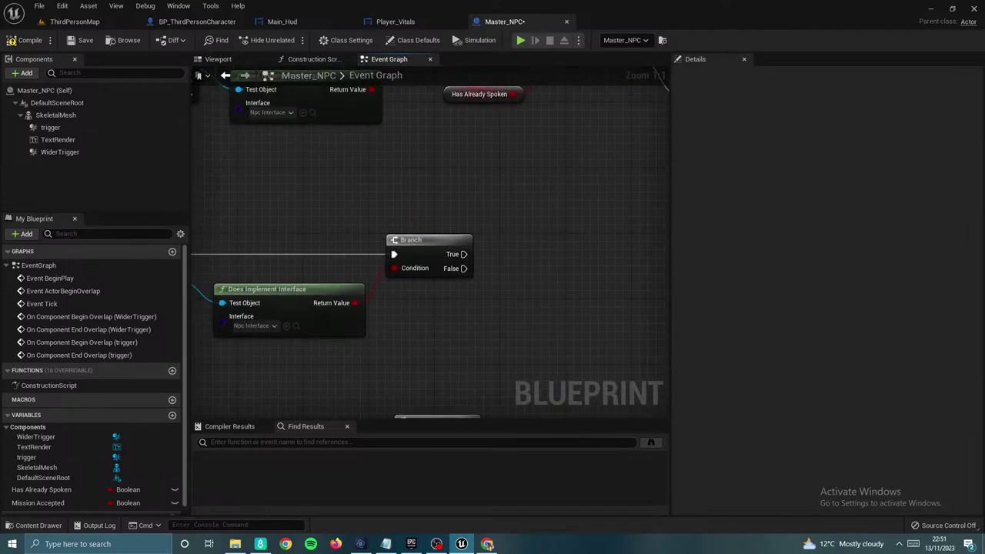
Step: Add a Set Has Already Spoken node, set to true, on the True output of the trigger begin overlap's Branch
{"action": "right_click_drag", "start_coordinate": [426, 308], "coordinate": [513, 264]}
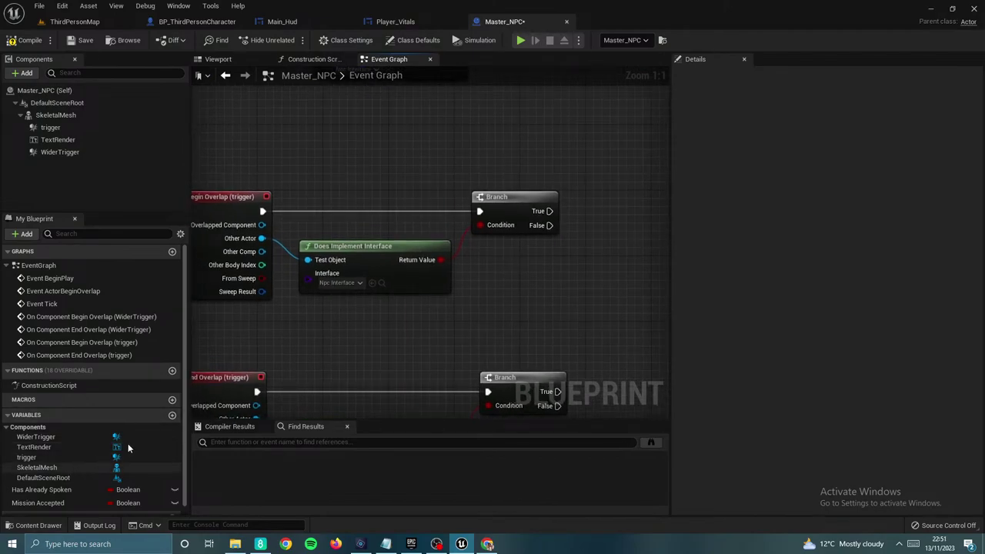
{"action": "right_click_drag", "start_coordinate": [376, 346], "coordinate": [439, 352]}
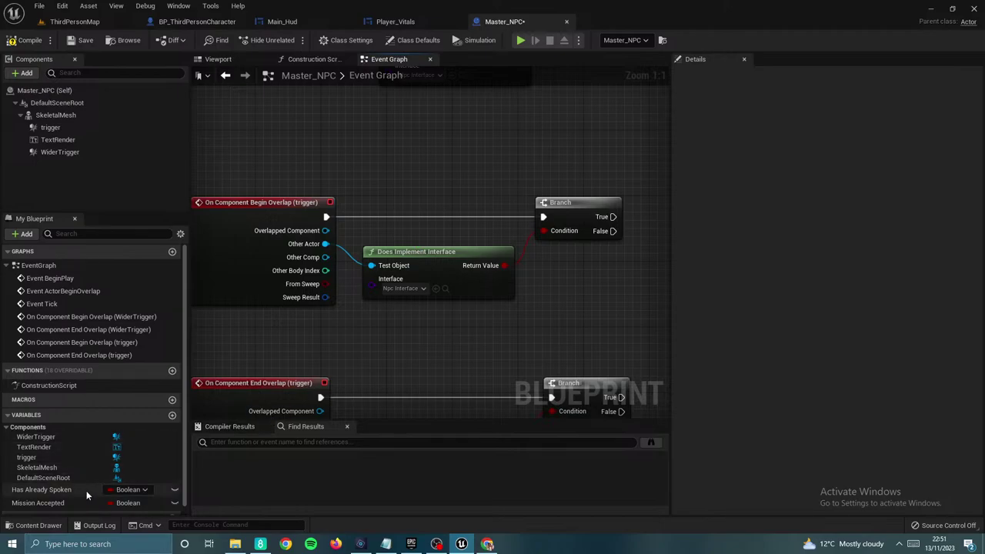
{"action": "left_click_drag", "start_coordinate": [86, 490], "coordinate": [661, 212]}
{"action": "right_click_drag", "start_coordinate": [661, 285], "coordinate": [541, 262]}
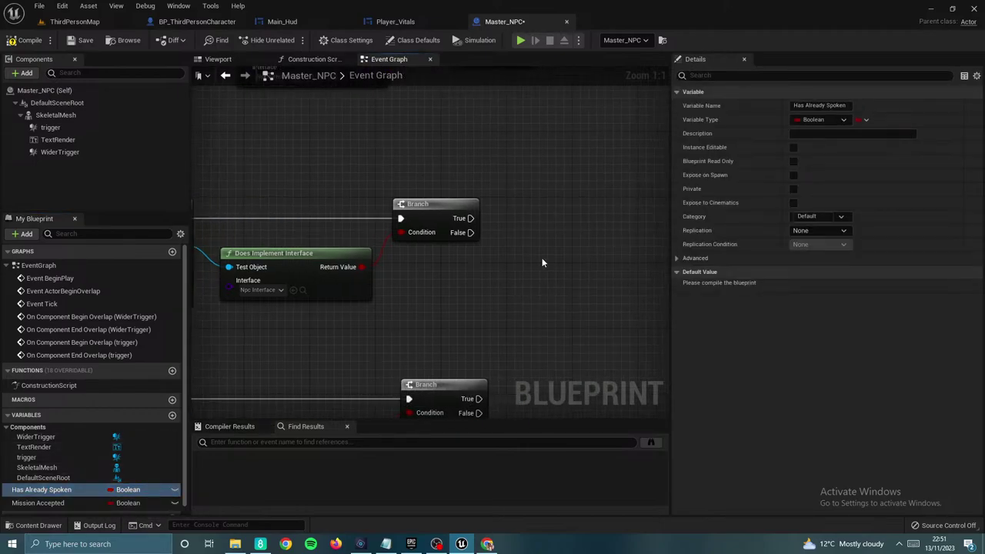
{"action": "left_click_drag", "start_coordinate": [41, 490], "coordinate": [471, 219]}
{"action": "left_click", "coordinate": [573, 237]}
{"action": "left_click", "coordinate": [612, 232]}
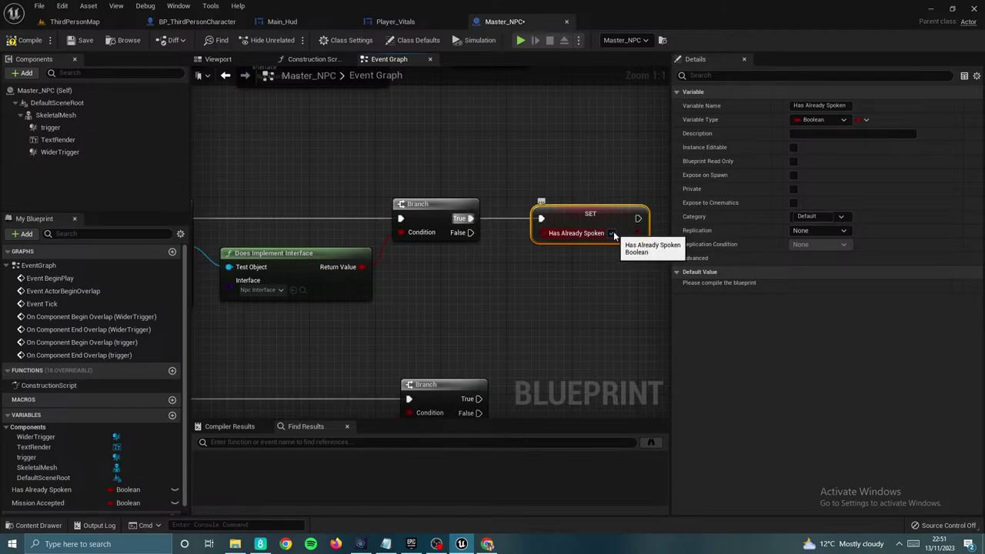
Step: Move the Set Has Already Spoken node closer to its Branch and chain a Set Mission Accepted node, set to true, after it
{"action": "left_click_drag", "start_coordinate": [612, 210], "coordinate": [589, 210]}
{"action": "left_click_drag", "start_coordinate": [70, 503], "coordinate": [648, 227]}
{"action": "left_click", "coordinate": [677, 260]}
{"action": "right_click_drag", "start_coordinate": [637, 195], "coordinate": [554, 192]}
{"action": "mouse_move", "coordinate": [587, 231]}
{"action": "left_mouse_down"}
{"action": "mouse_move", "coordinate": [580, 215]}
{"action": "mouse_move", "coordinate": [596, 225]}
{"action": "left_mouse_up"}
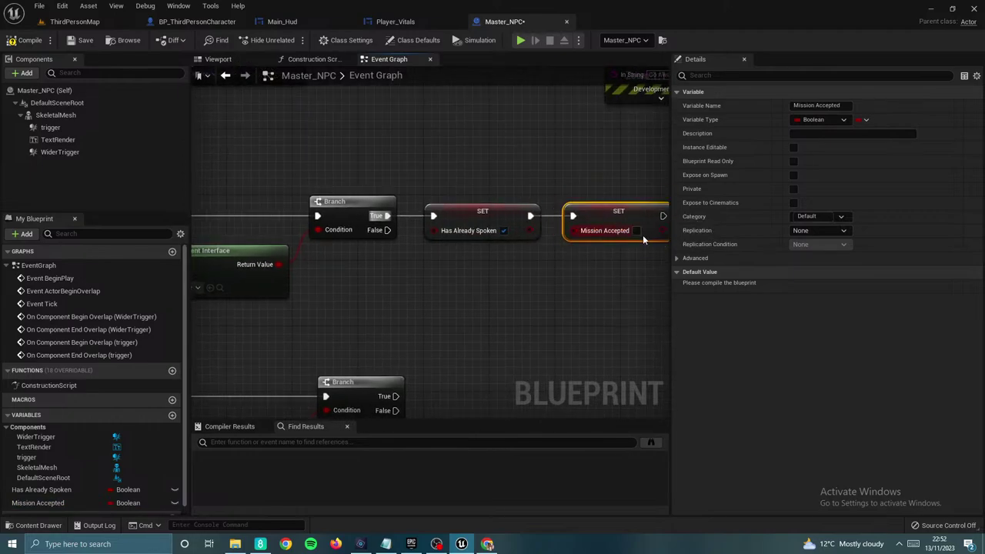
{"action": "right_click_drag", "start_coordinate": [637, 214], "coordinate": [700, 228]}
Step: Compile and save the Master_NPC Blueprint
{"action": "right_click_drag", "start_coordinate": [431, 291], "coordinate": [565, 230]}
{"action": "right_click_drag", "start_coordinate": [449, 315], "coordinate": [501, 247]}
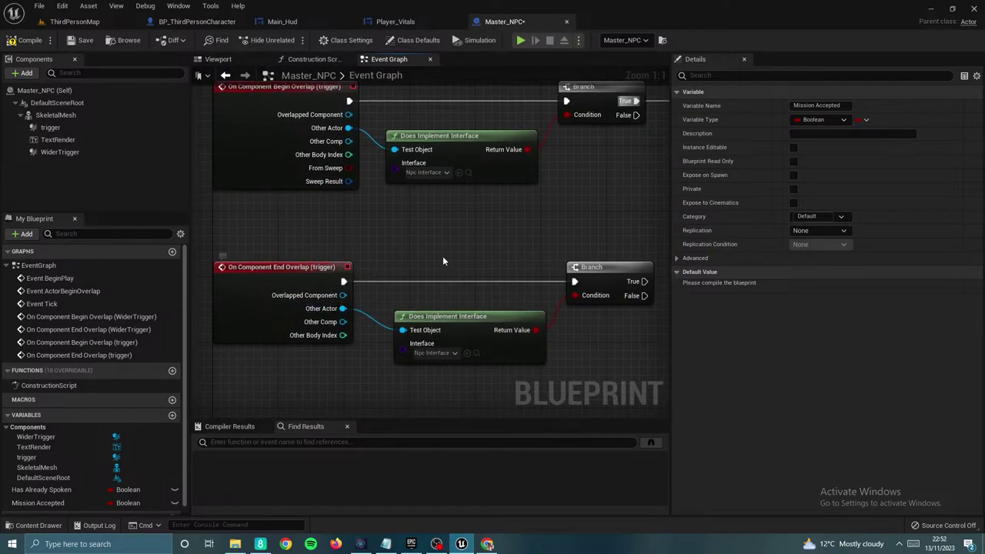
{"action": "right_click_drag", "start_coordinate": [394, 370], "coordinate": [288, 365]}
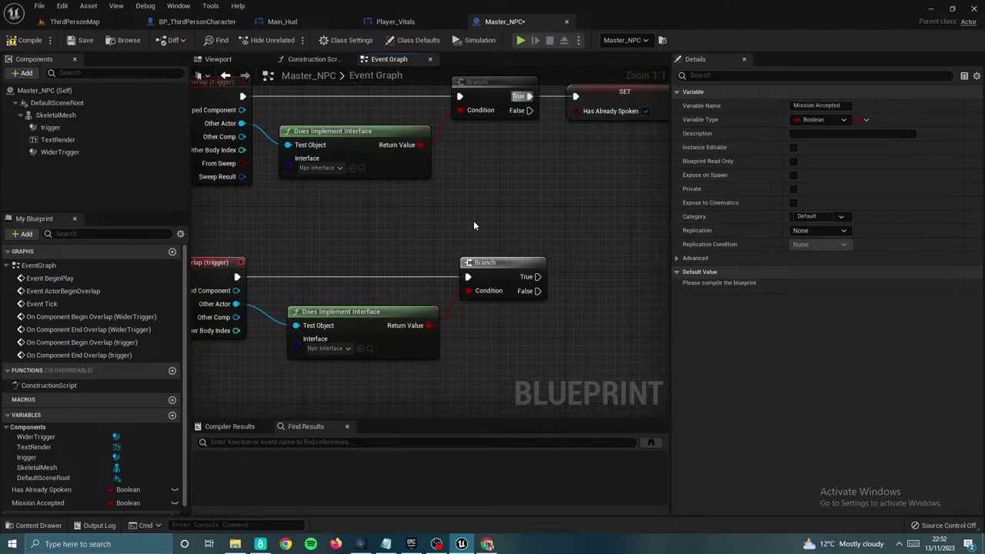
{"action": "right_click_drag", "start_coordinate": [473, 224], "coordinate": [453, 380]}
{"action": "right_click_drag", "start_coordinate": [458, 159], "coordinate": [466, 321]}
{"action": "right_click_drag", "start_coordinate": [461, 268], "coordinate": [296, 252]}
{"action": "right_click_drag", "start_coordinate": [470, 247], "coordinate": [443, 252]}
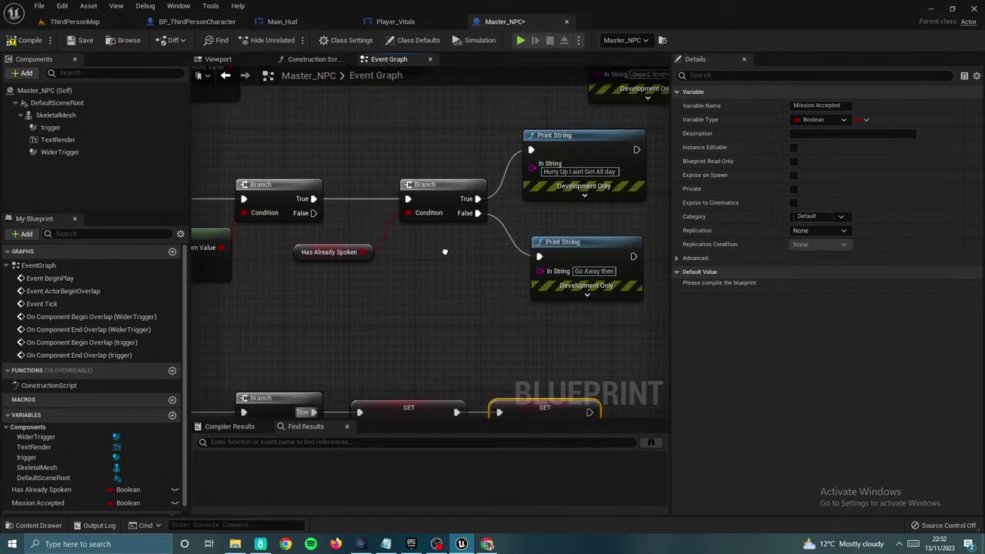
{"action": "scroll", "coordinate": [442, 252], "scroll_direction": "down", "scroll_amount": 6}
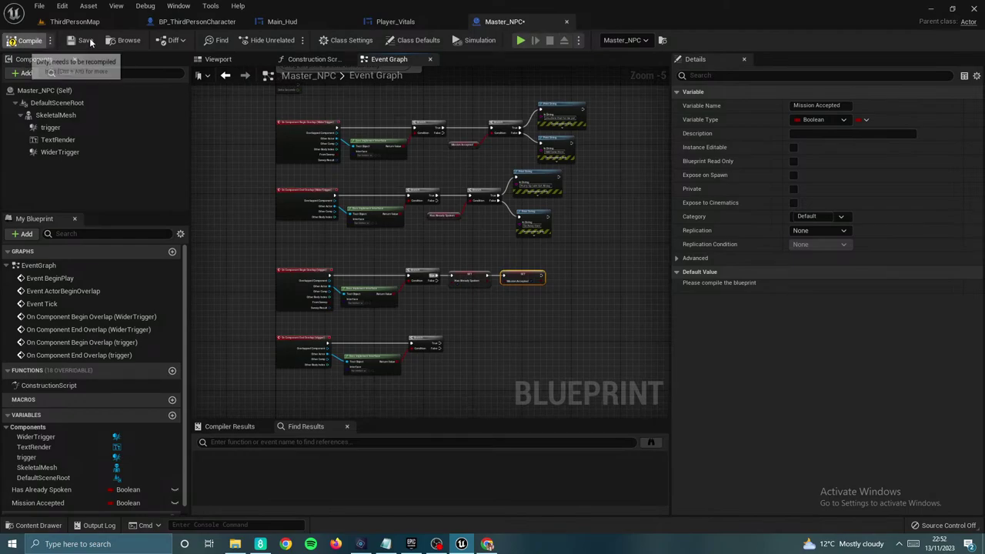
{"action": "left_click", "coordinate": [30, 40]}
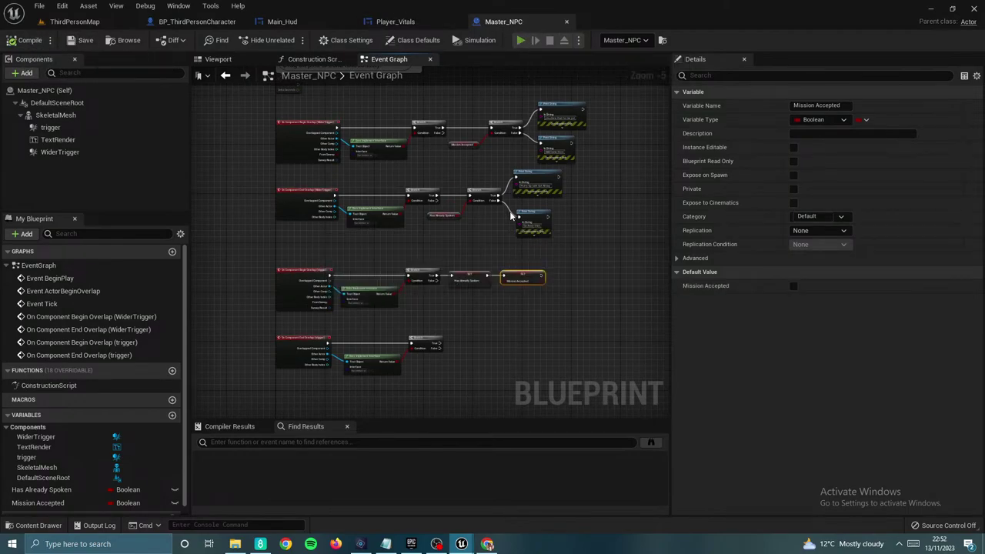
Step: Play the level and walk the character in and out of the NPC's WiderTrigger to test the messages before speaking
{"action": "key", "text": "w"}
{"action": "key", "text": "w"}
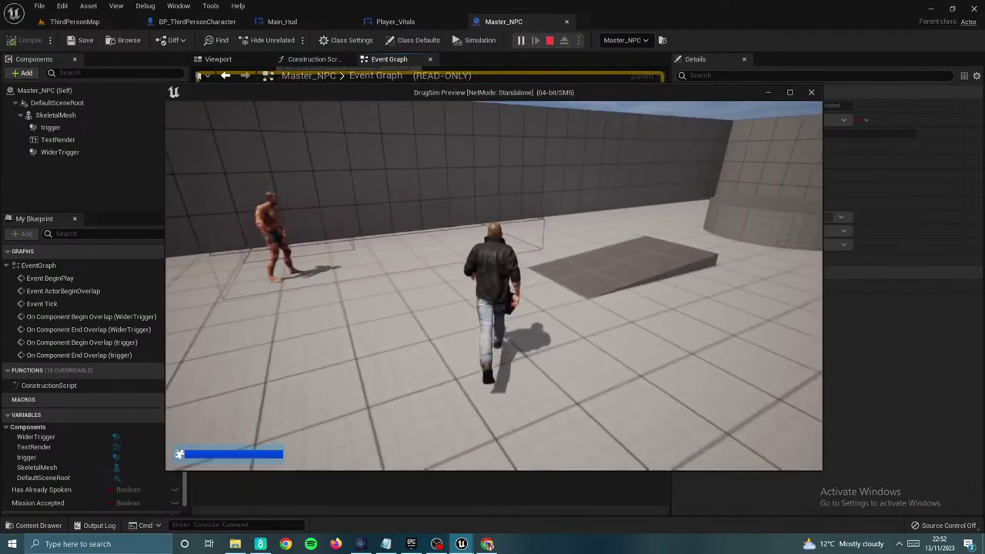
{"action": "key", "text": "w"}
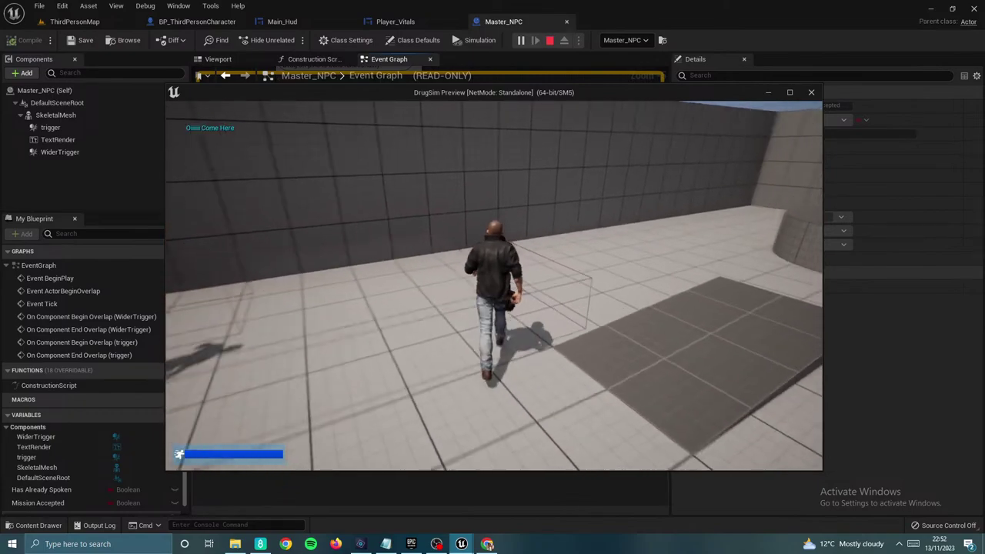
{"action": "key", "text": "w"}
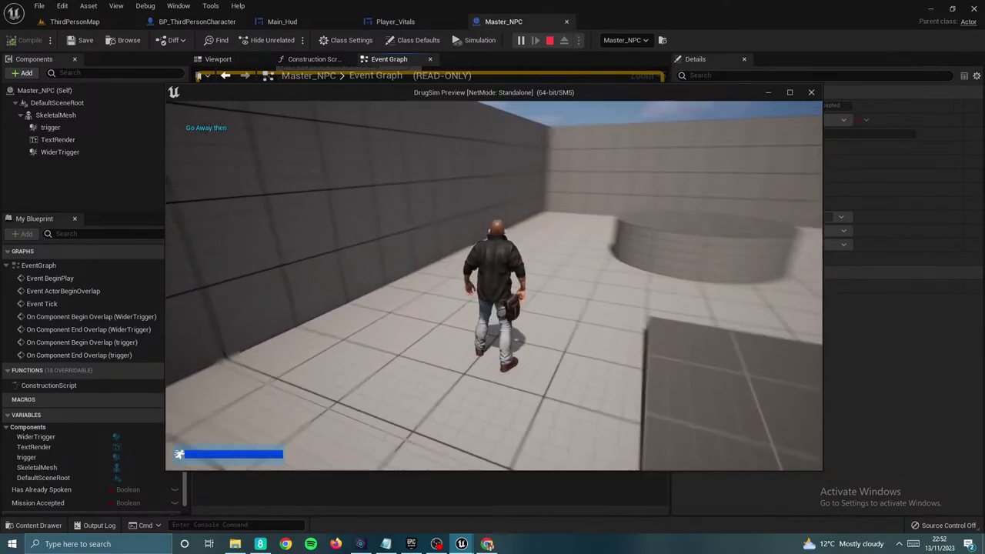
{"action": "key", "text": "w"}
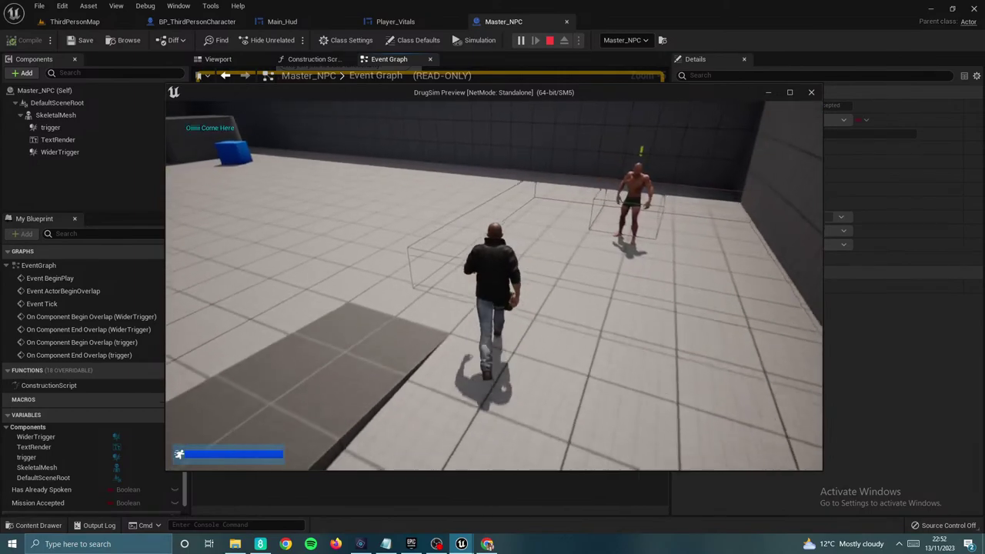
{"action": "key", "text": "w"}
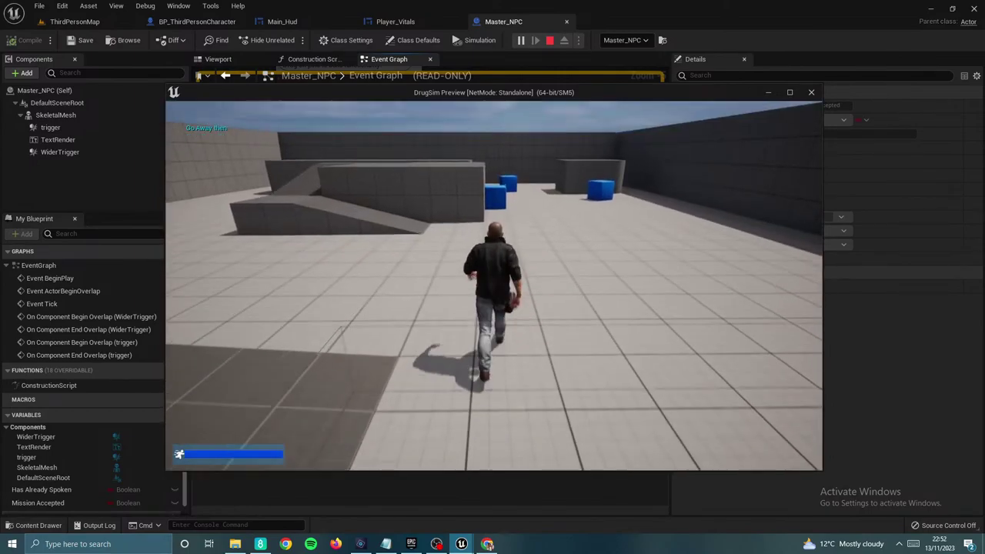
{"action": "key", "text": "w"}
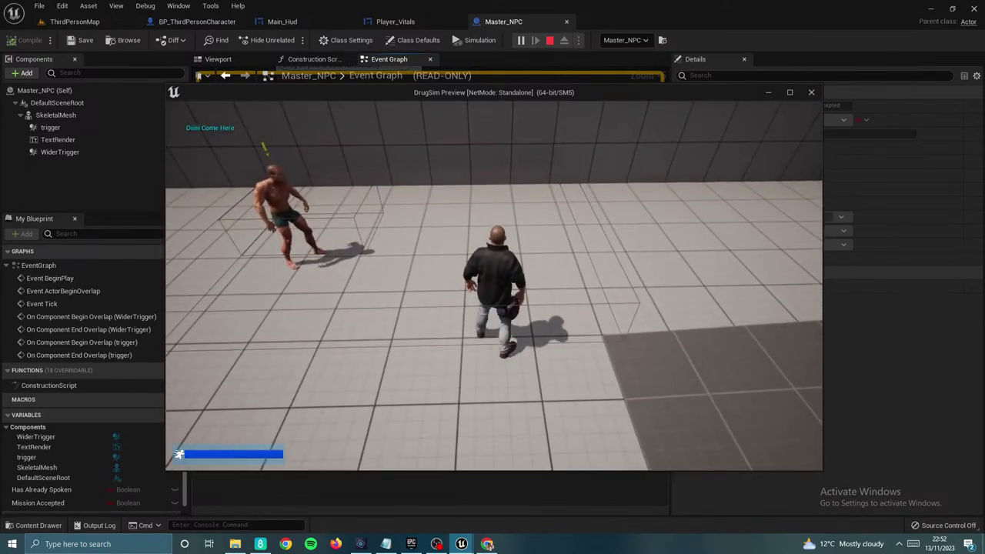
Step: Walk into the NPC's inner trigger, leave and re-enter the WiderTrigger to test the after-speaking messages, and end the preview
{"action": "key", "text": "w"}
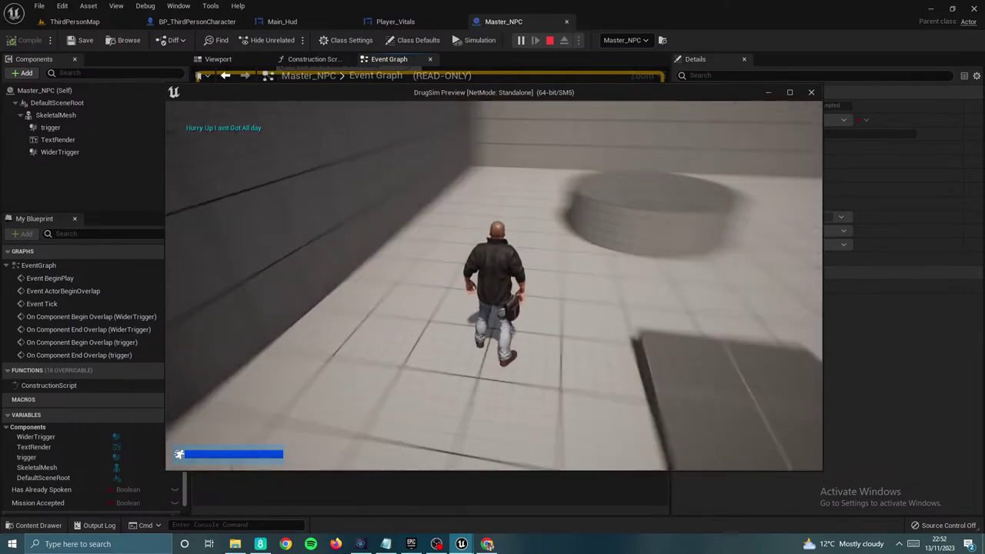
{"action": "key", "text": "w"}
{"action": "key", "text": "w"}
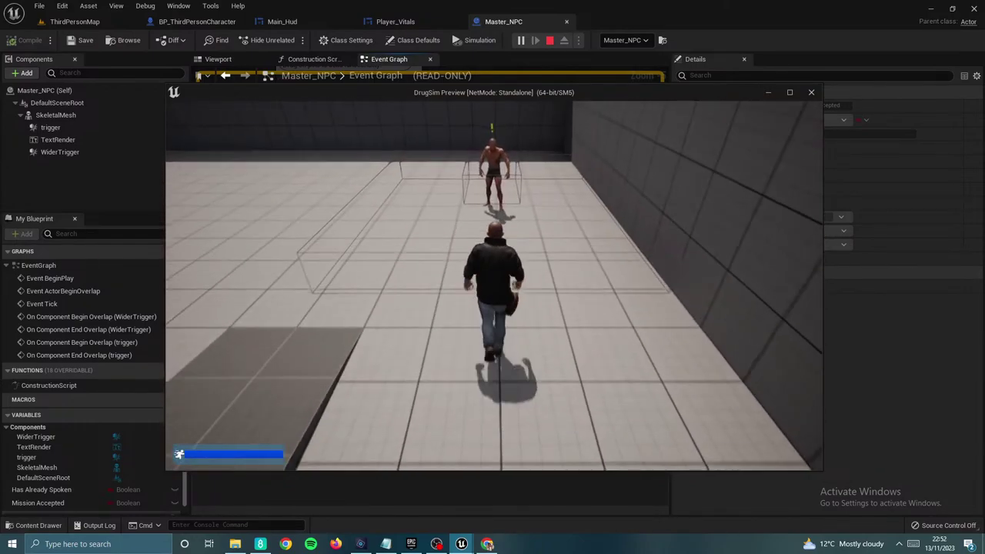
{"action": "key", "text": "s"}
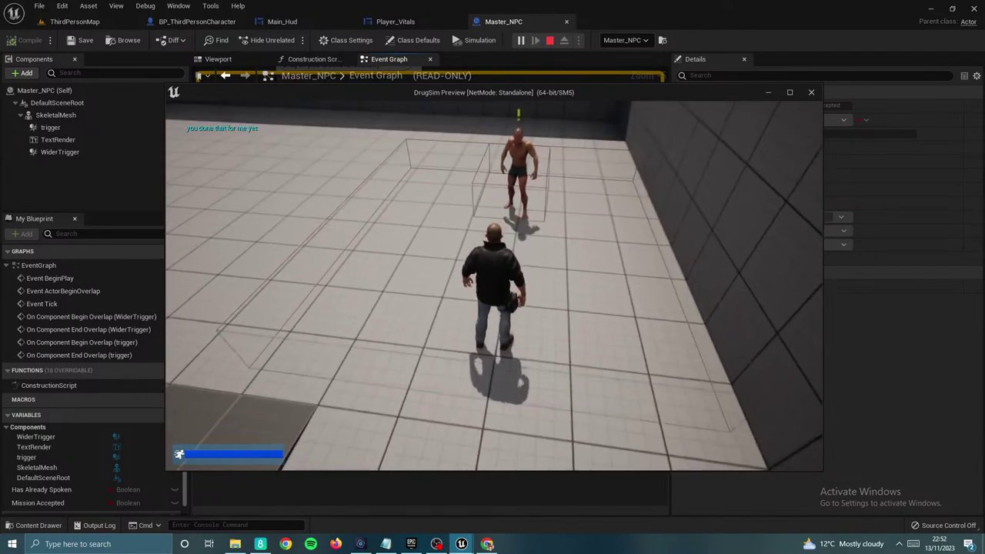
{"action": "key", "text": "w"}
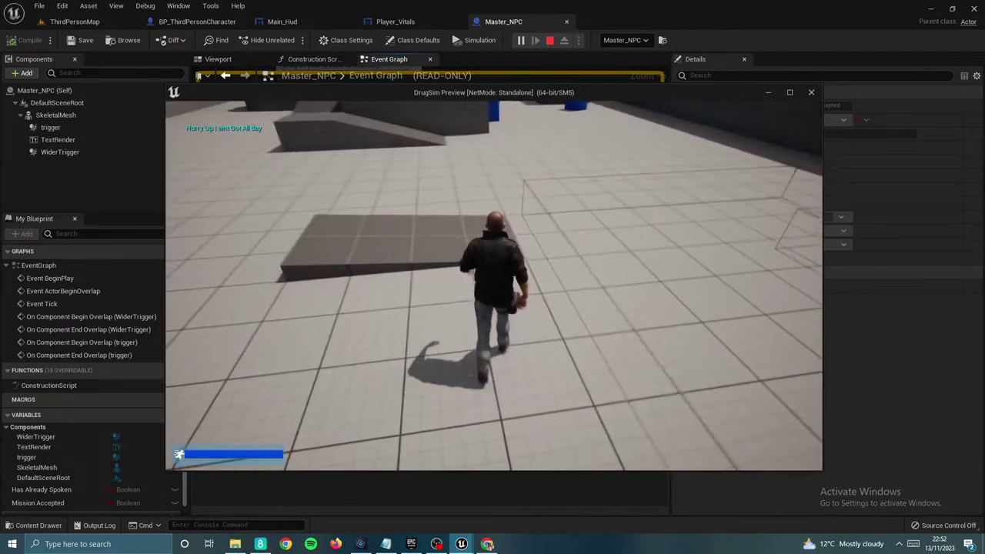
{"action": "key", "text": "w"}
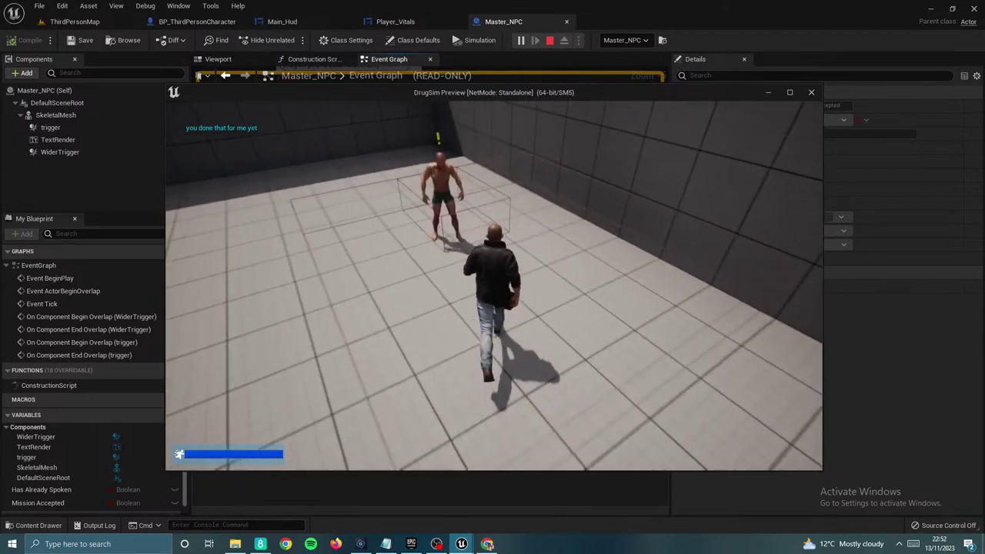
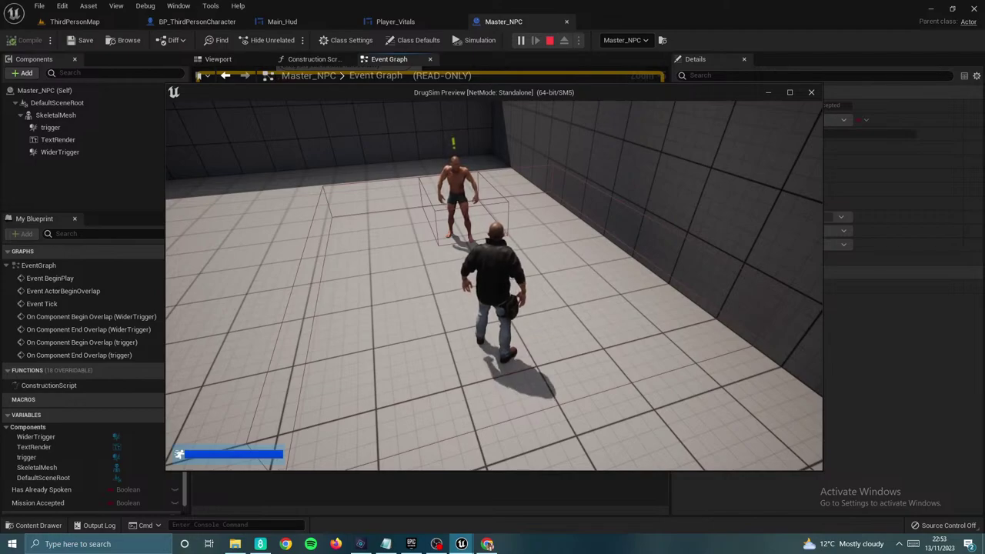
{"action": "key", "text": "Escape"}
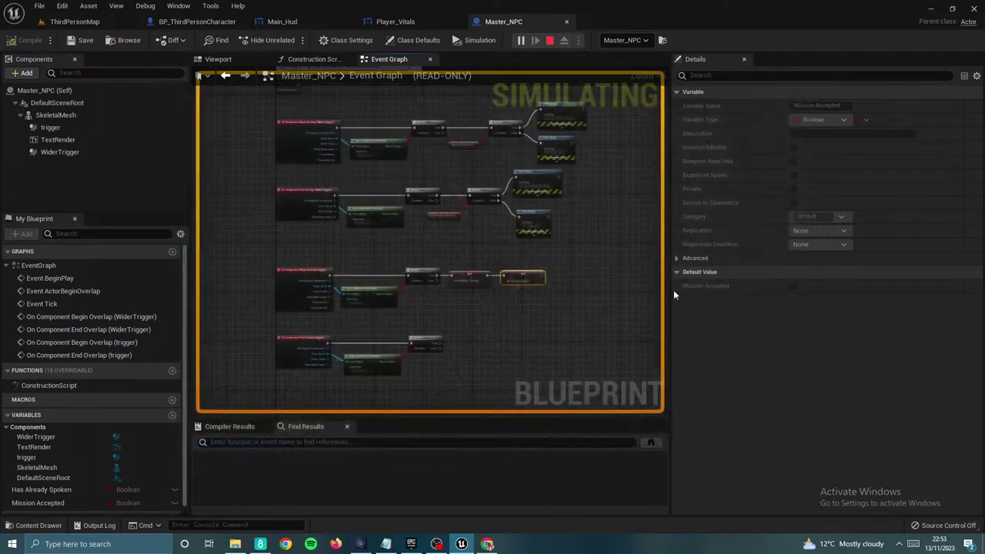
Step: Move the "Hurry Up I aint Got All day" and "Go Away then" Print Strings farther right of the Has Already Spoken Branch
{"action": "scroll", "coordinate": [480, 308], "scroll_direction": "up", "scroll_amount": 3}
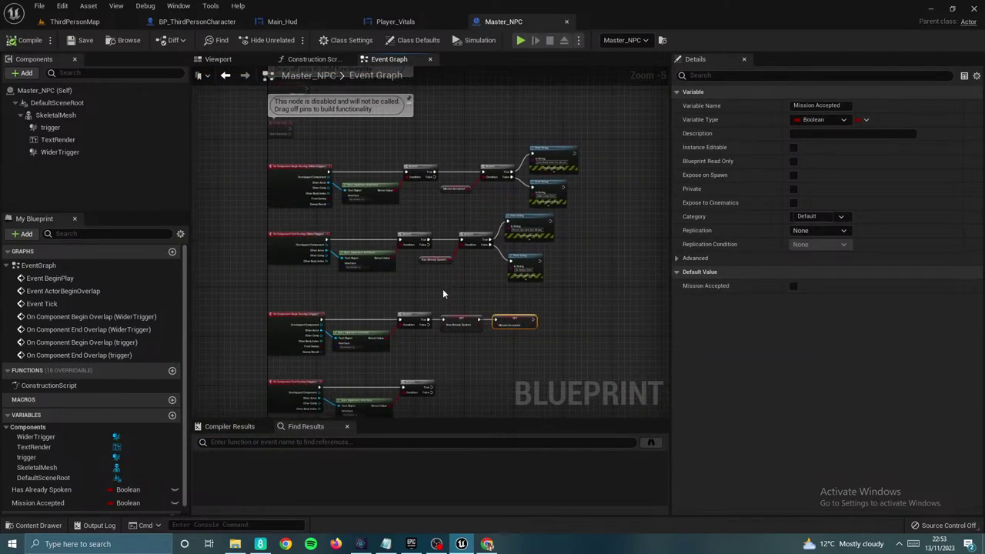
{"action": "left_click_drag", "start_coordinate": [518, 175], "coordinate": [568, 176]}
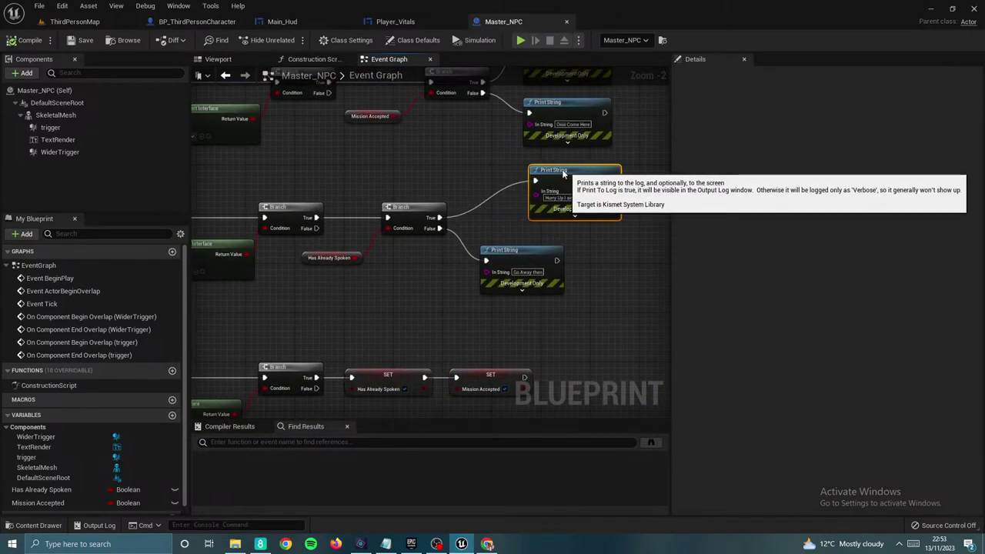
{"action": "left_click_drag", "start_coordinate": [526, 255], "coordinate": [583, 266]}
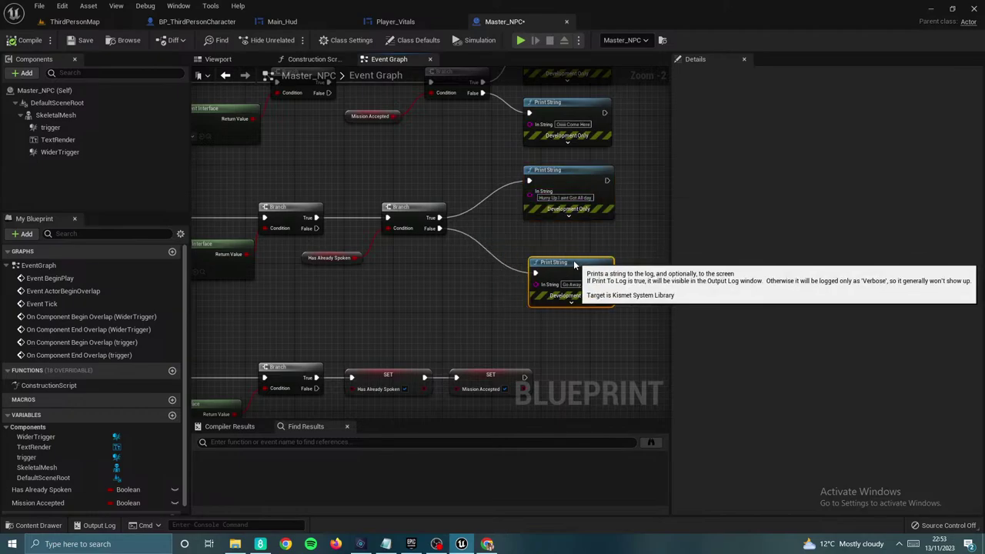
Step: Review the WiderTrigger and trigger overlap event chains in the Master_NPC Event Graph, from their Branches to the connected nodes
{"action": "mouse_move", "coordinate": [566, 240]}
{"action": "right_mouse_down"}
{"action": "mouse_move", "coordinate": [539, 277]}
{"action": "mouse_move", "coordinate": [578, 246]}
{"action": "right_mouse_up"}
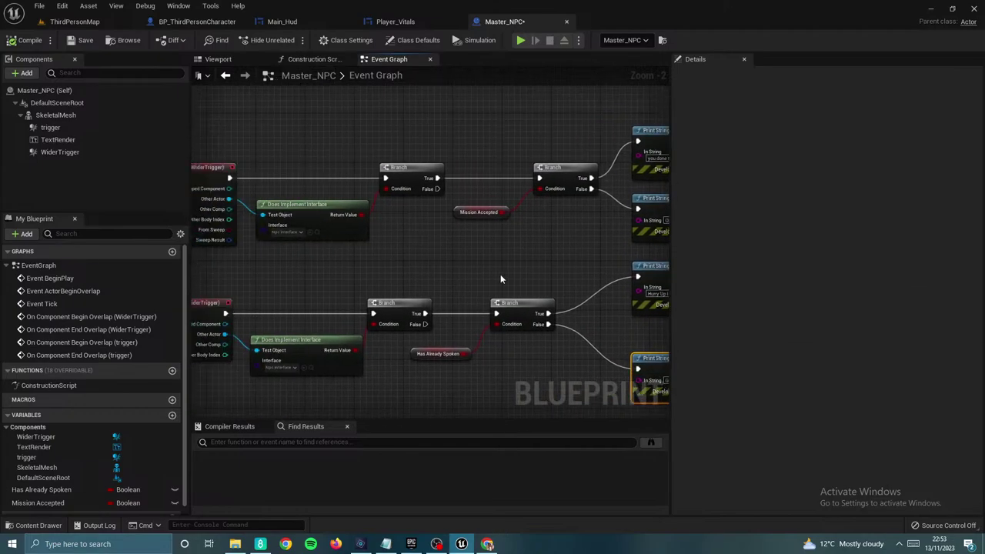
{"action": "right_click_drag", "start_coordinate": [500, 274], "coordinate": [539, 235]}
{"action": "scroll", "coordinate": [523, 238], "scroll_direction": "down", "scroll_amount": 2}
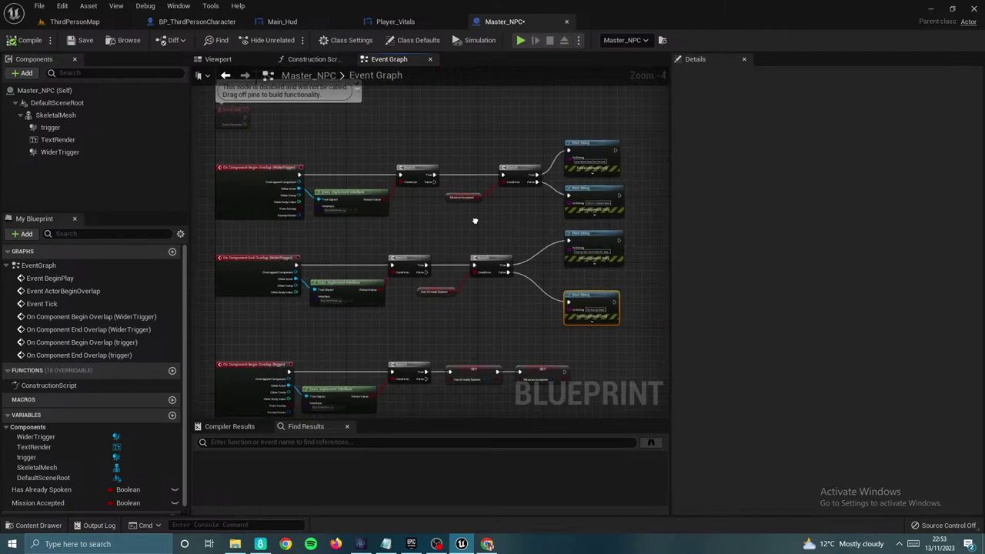
{"action": "scroll", "coordinate": [395, 202], "scroll_direction": "up", "scroll_amount": 4}
{"action": "right_click_drag", "start_coordinate": [418, 254], "coordinate": [423, 180]}
{"action": "scroll", "coordinate": [424, 180], "scroll_direction": "down", "scroll_amount": 3}
{"action": "right_click_drag", "start_coordinate": [409, 289], "coordinate": [459, 185]}
{"action": "right_click_drag", "start_coordinate": [538, 288], "coordinate": [524, 275]}
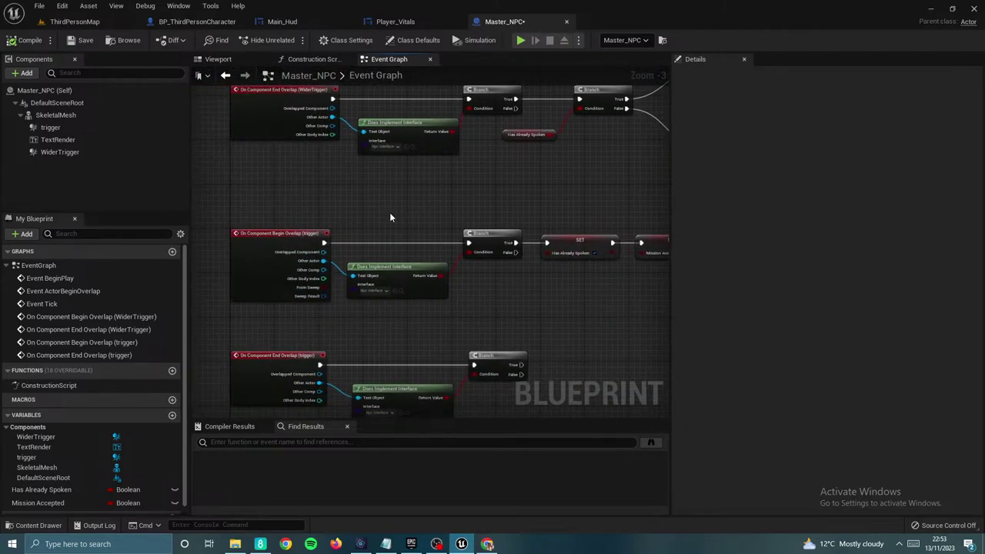
{"action": "right_click_drag", "start_coordinate": [467, 294], "coordinate": [425, 220]}
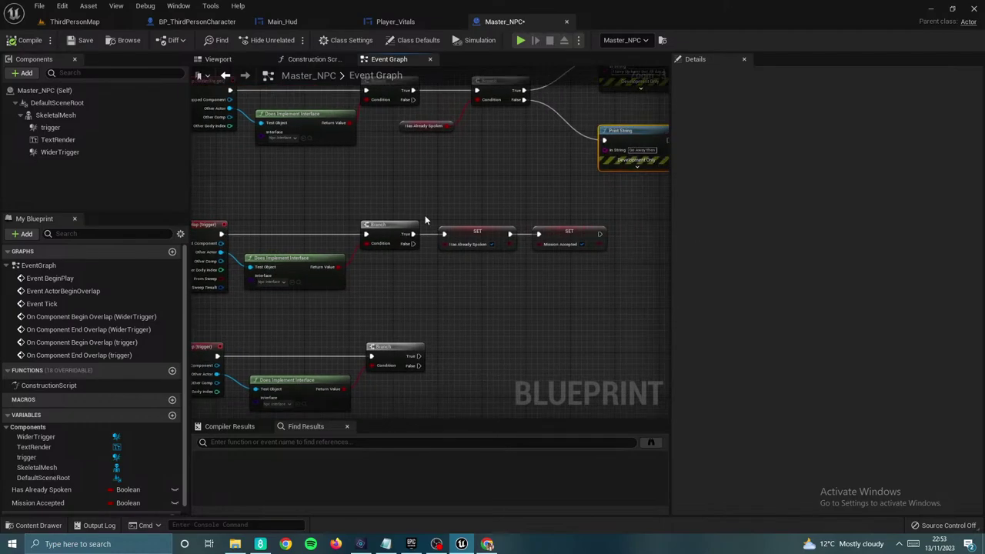
Step: Reposition the Mission Accepted SET node after the Has Already Spoken SET, and check the BP_ThirdPersonCharacter Blueprint before returning to Master_NPC
{"action": "right_click_drag", "start_coordinate": [532, 290], "coordinate": [434, 294]}
{"action": "mouse_move", "coordinate": [470, 241]}
{"action": "left_mouse_down"}
{"action": "mouse_move", "coordinate": [583, 238]}
{"action": "mouse_move", "coordinate": [486, 239]}
{"action": "left_mouse_up"}
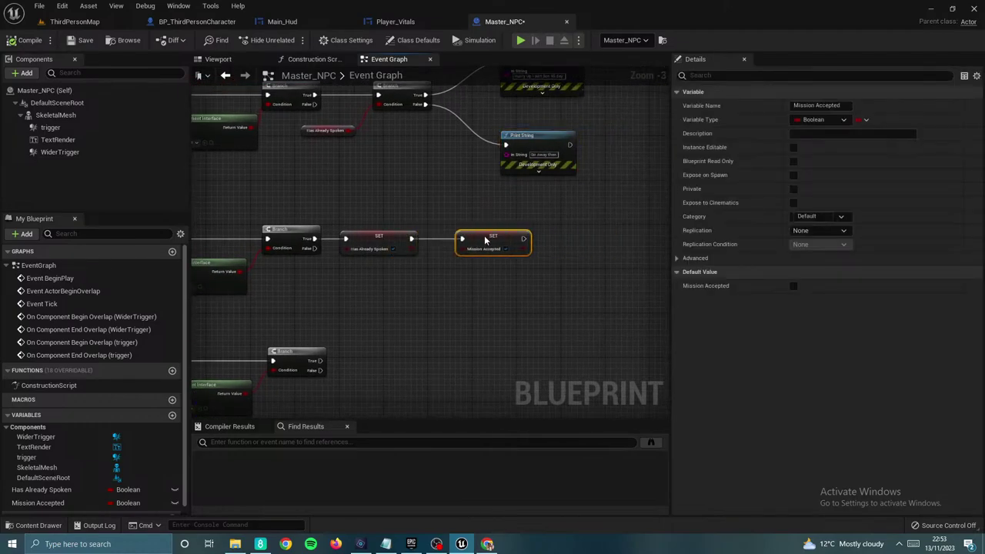
{"action": "right_click_drag", "start_coordinate": [488, 199], "coordinate": [454, 223]}
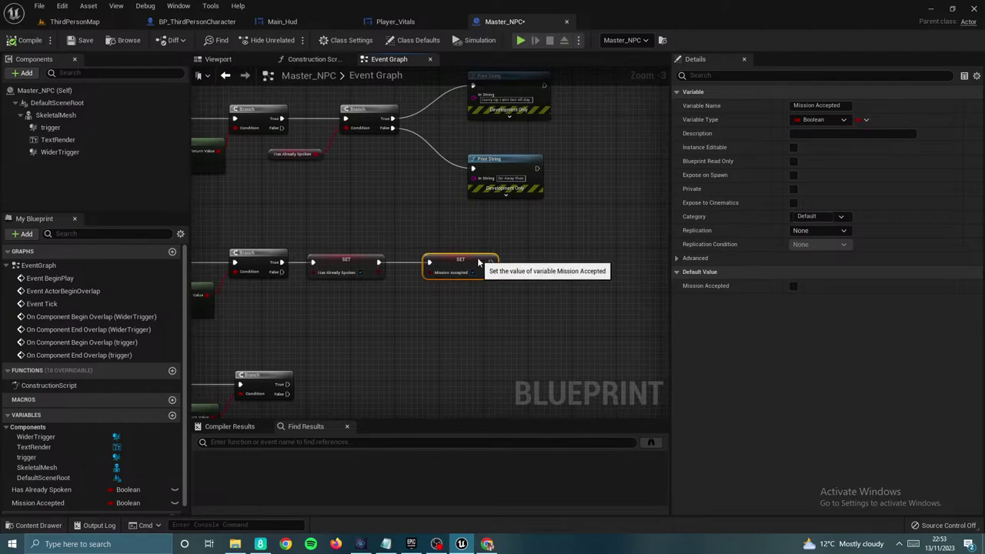
{"action": "mouse_move", "coordinate": [477, 257]}
{"action": "left_mouse_down"}
{"action": "mouse_move", "coordinate": [464, 274]}
{"action": "mouse_move", "coordinate": [462, 267]}
{"action": "left_mouse_up"}
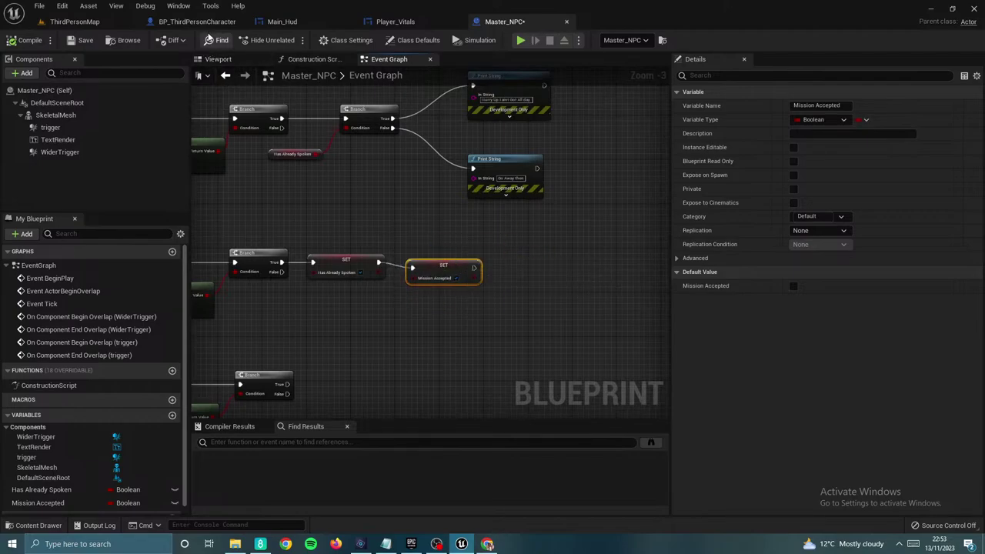
{"action": "left_click", "coordinate": [201, 22]}
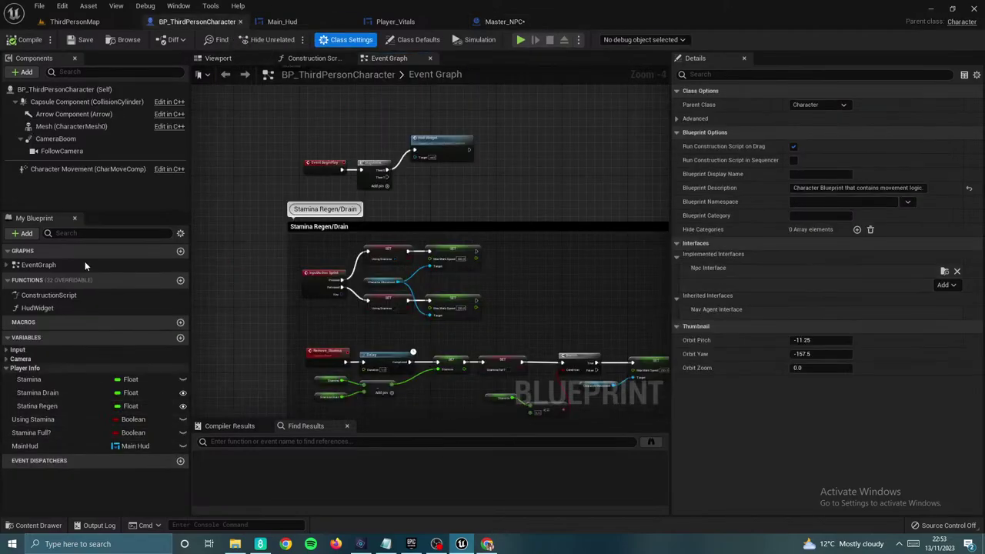
{"action": "left_click", "coordinate": [505, 22]}
Step: Align the Has Already Spoken and Mission Accepted SET nodes in a spaced row after the begin-overlap trigger's Branch
{"action": "right_click_drag", "start_coordinate": [433, 267], "coordinate": [456, 236]}
{"action": "left_click_drag", "start_coordinate": [456, 237], "coordinate": [497, 222]}
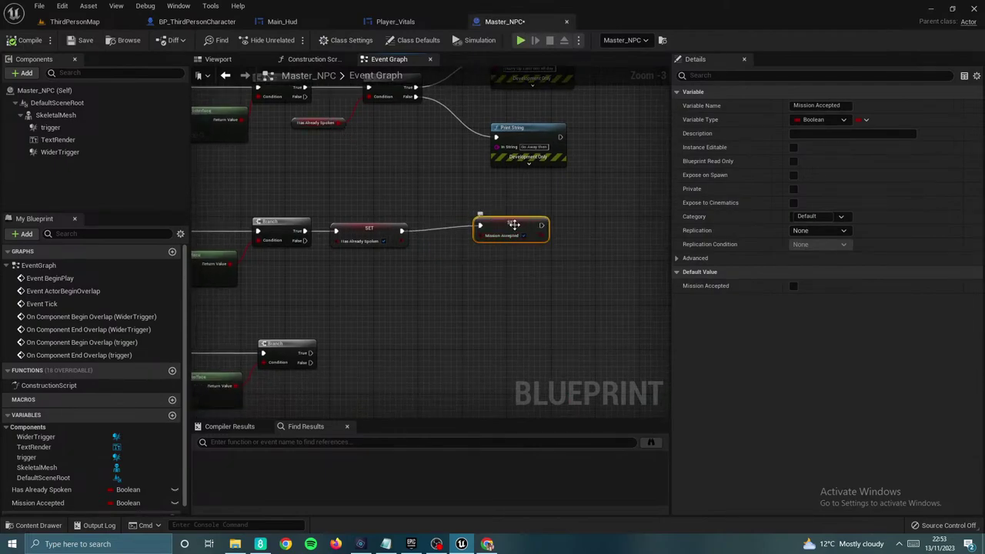
{"action": "right_click_drag", "start_coordinate": [303, 132], "coordinate": [353, 292]}
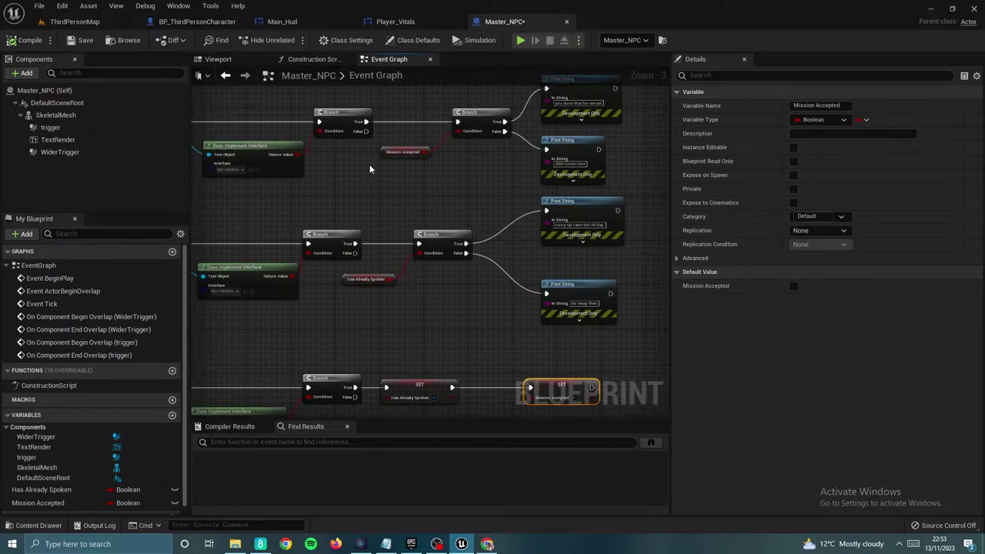
{"action": "right_click_drag", "start_coordinate": [467, 369], "coordinate": [474, 234]}
{"action": "mouse_move", "coordinate": [423, 247]}
{"action": "left_mouse_down"}
{"action": "mouse_move", "coordinate": [464, 255]}
{"action": "mouse_move", "coordinate": [431, 255]}
{"action": "left_mouse_up"}
{"action": "left_click_drag", "start_coordinate": [560, 257], "coordinate": [530, 258]}
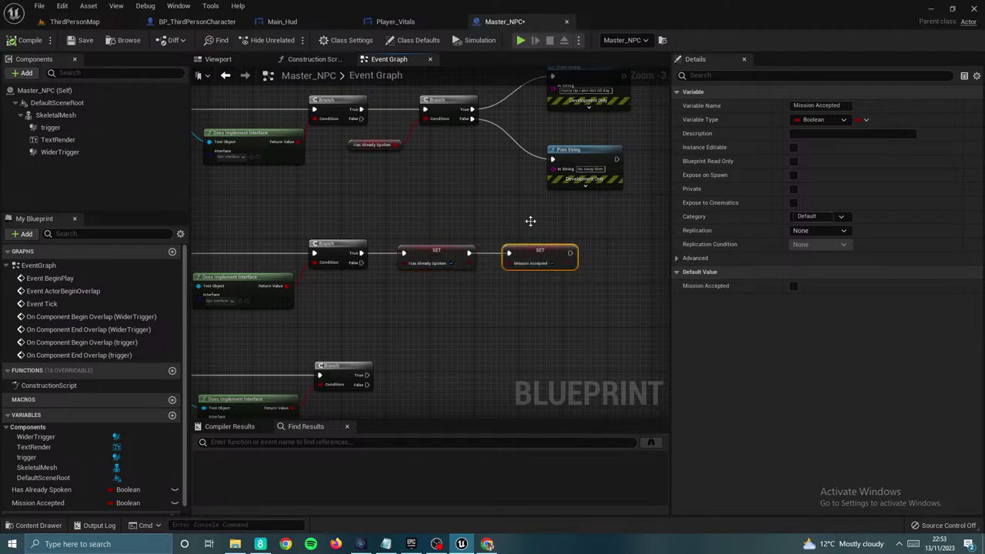
{"action": "right_click_drag", "start_coordinate": [446, 85], "coordinate": [458, 220]}
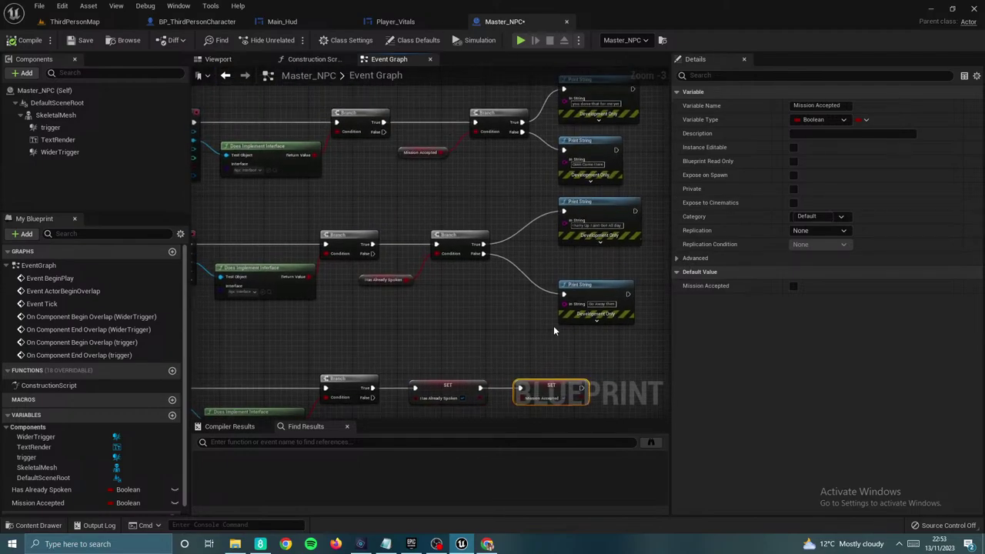